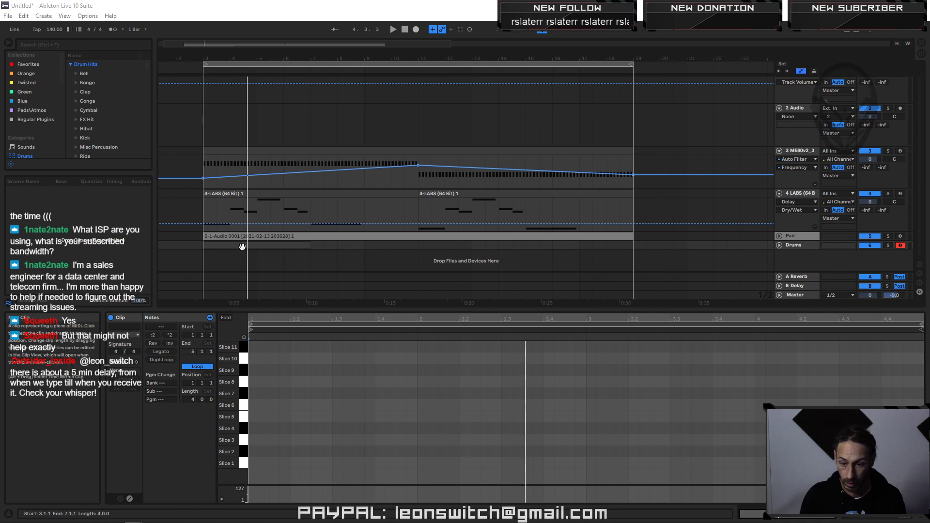
Step: Open the four-bar clip on the Drums track with note preview enabled, and solo the track
click(287, 247)
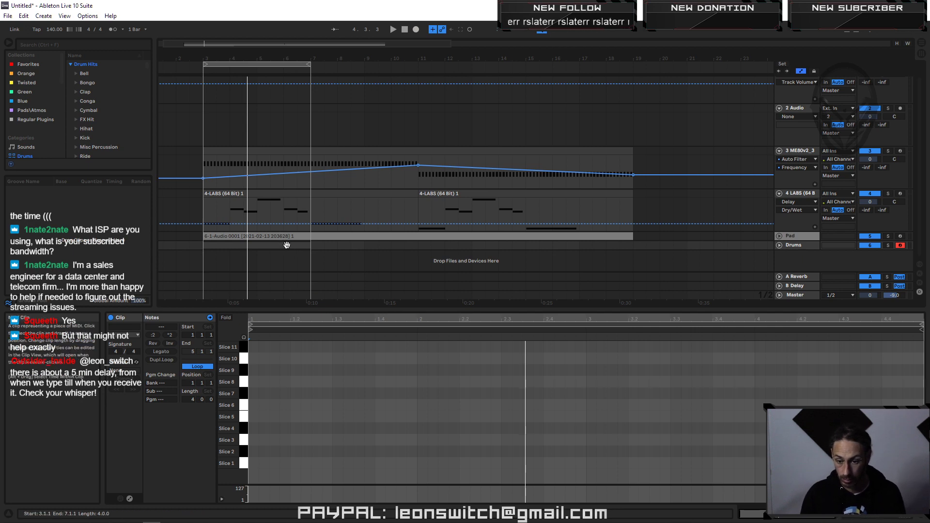
click(243, 337)
click(245, 462)
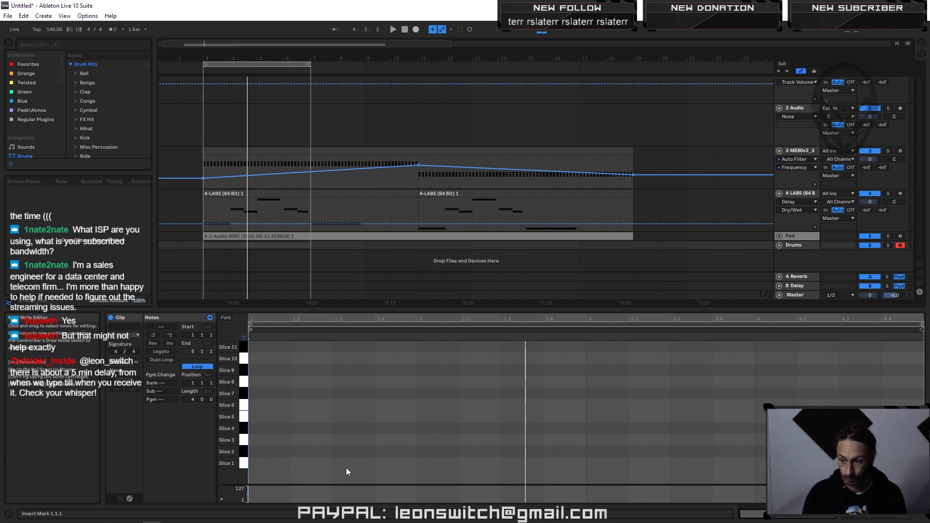
click(890, 246)
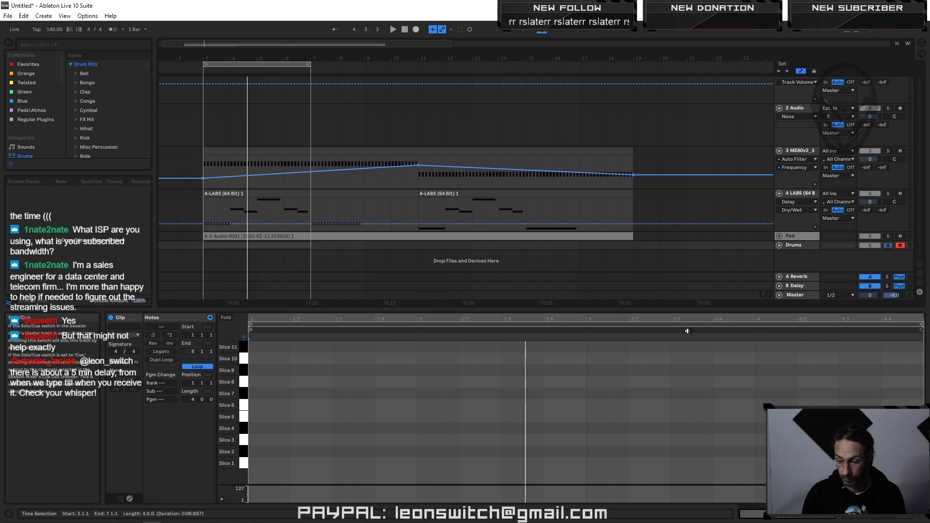
Step: Place a Slice 1 note at 1.1.1, a Slice 2 note at 1.2.1 and a Slice 3 note at 1.3.1
click(245, 465)
double_click(252, 464)
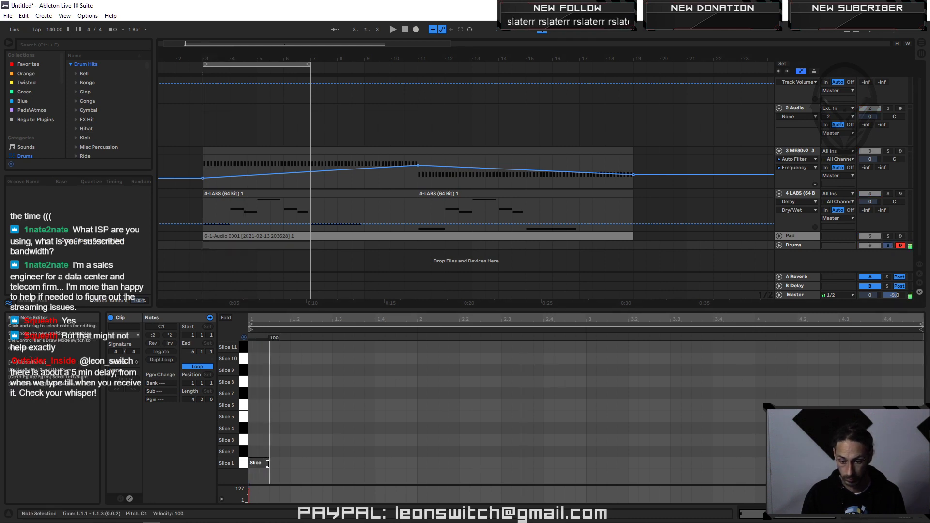
double_click(278, 452)
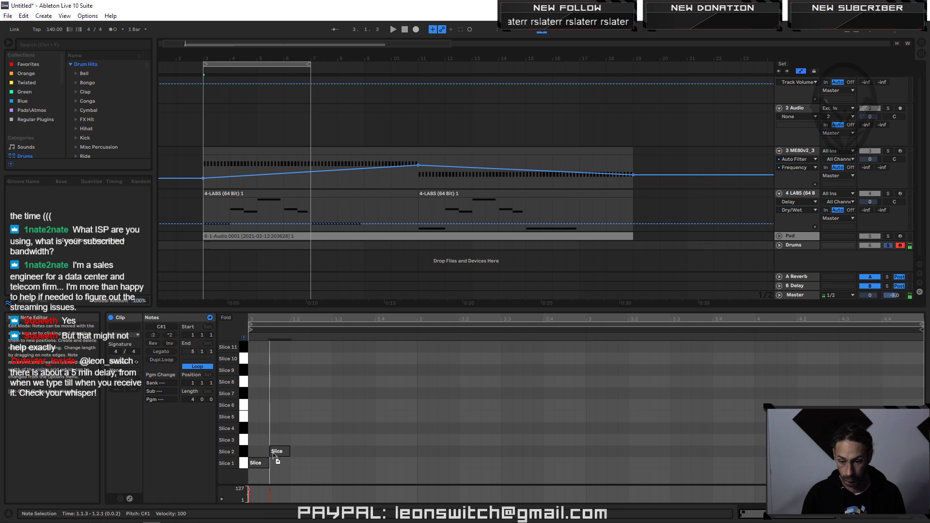
drag(277, 452, 339, 440)
drag(281, 452, 301, 453)
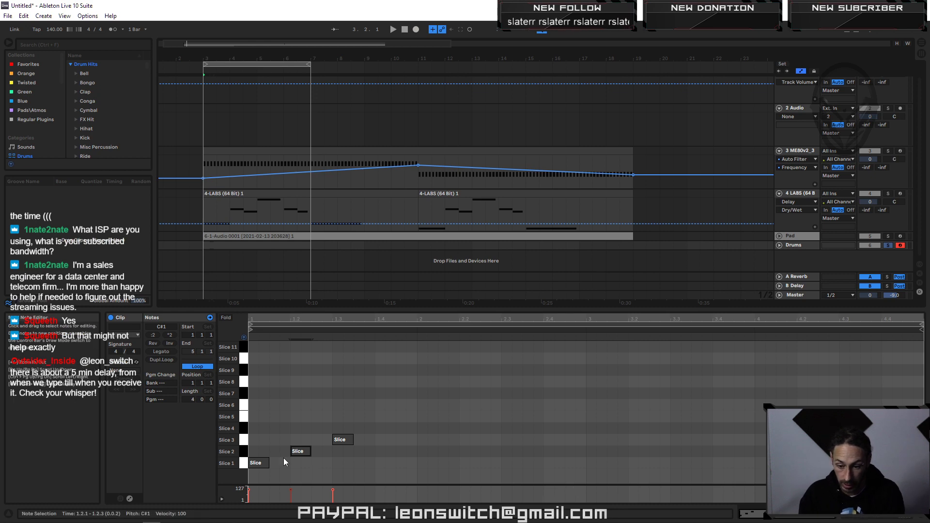
Step: Audition Slices 1 to 7 one after another from the piano roll to compare their sounds
click(243, 464)
click(244, 450)
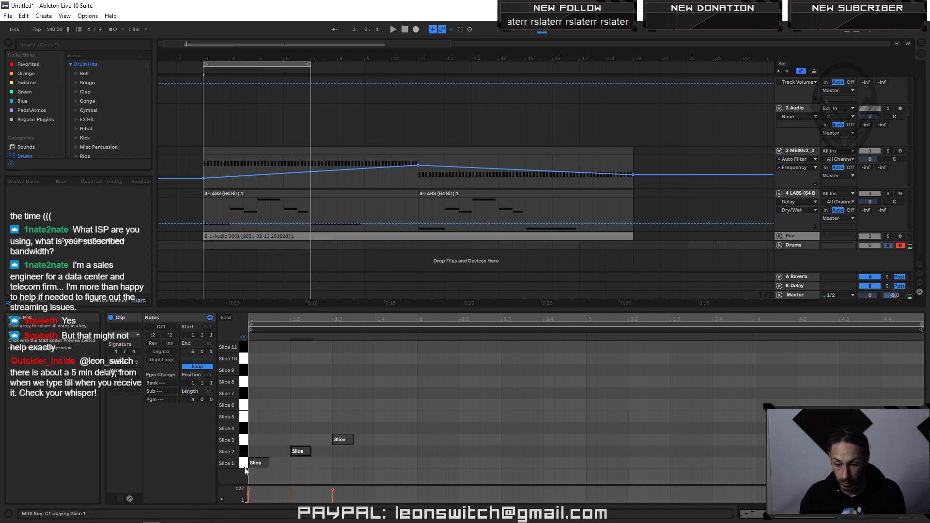
click(245, 441)
click(244, 432)
click(244, 397)
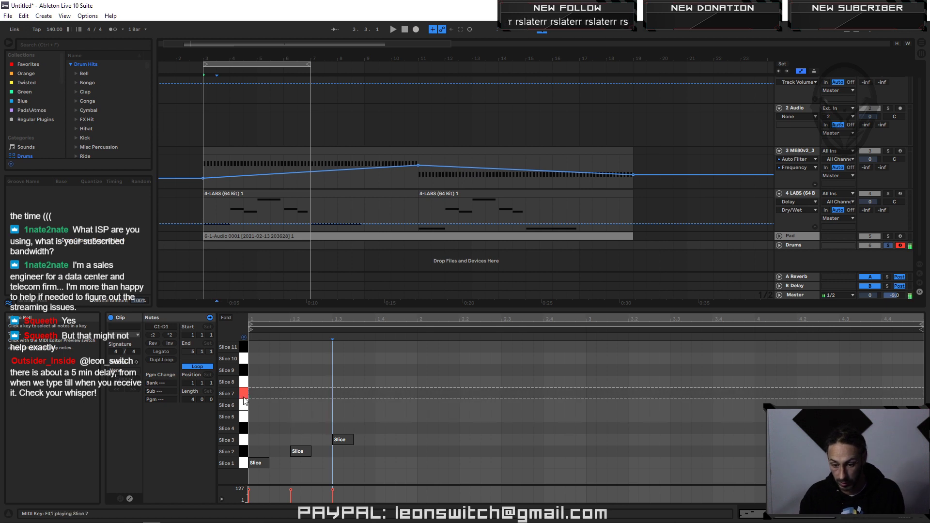
click(244, 419)
click(242, 394)
click(244, 406)
click(245, 428)
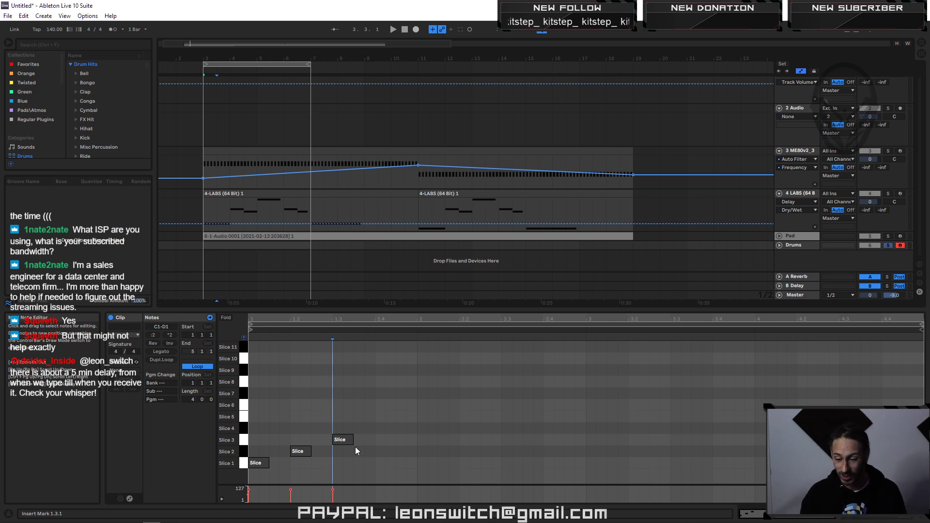
Step: Add Slice 1 notes at 1.3.3, 2.1.3 and 2.2.3 and a Slice 3 note at 2.3.1 by copying existing notes
drag(265, 464, 372, 469)
key(space)
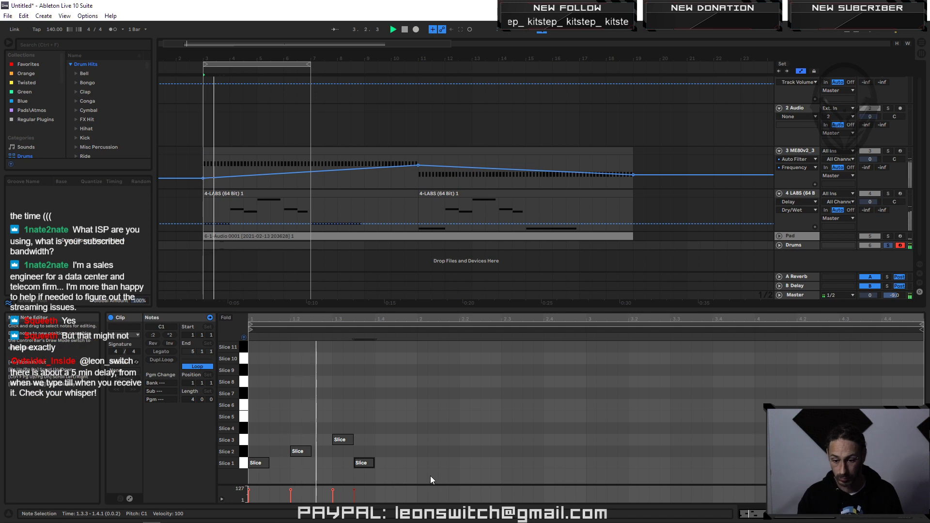
drag(367, 465, 512, 446)
key(space)
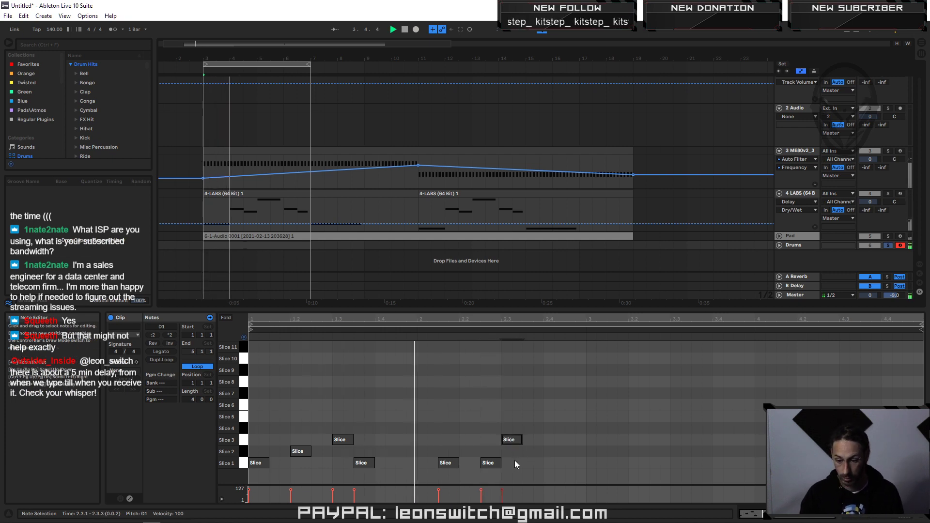
Step: Add a Slice 4 note at 1.4.3 and a Slice 6 note at 2.1.1, and play the pattern
click(300, 452)
key(space)
drag(301, 455, 424, 409)
key(space)
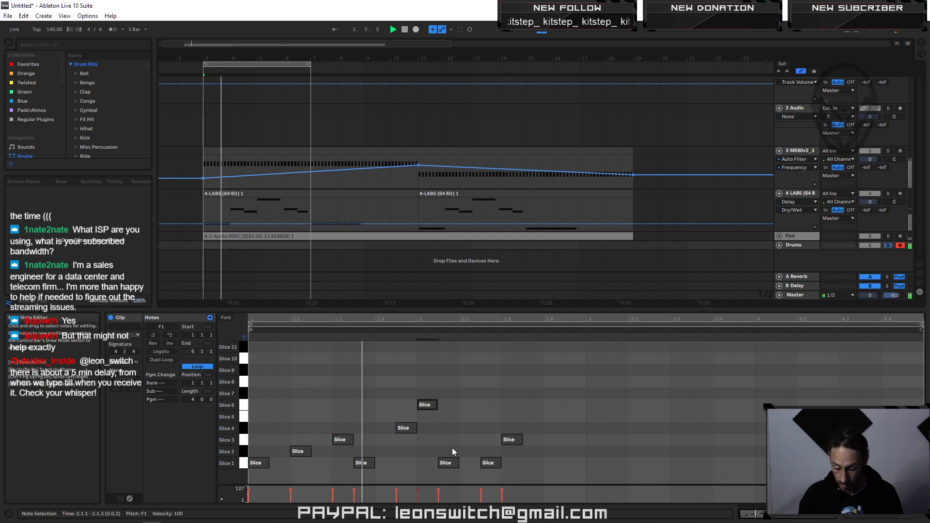
Step: Shift the Slice 4 note to 1.4.1 and the Slice 6 note to 1.4.3, playing back after each move
key(space)
drag(411, 429, 388, 430)
key(space)
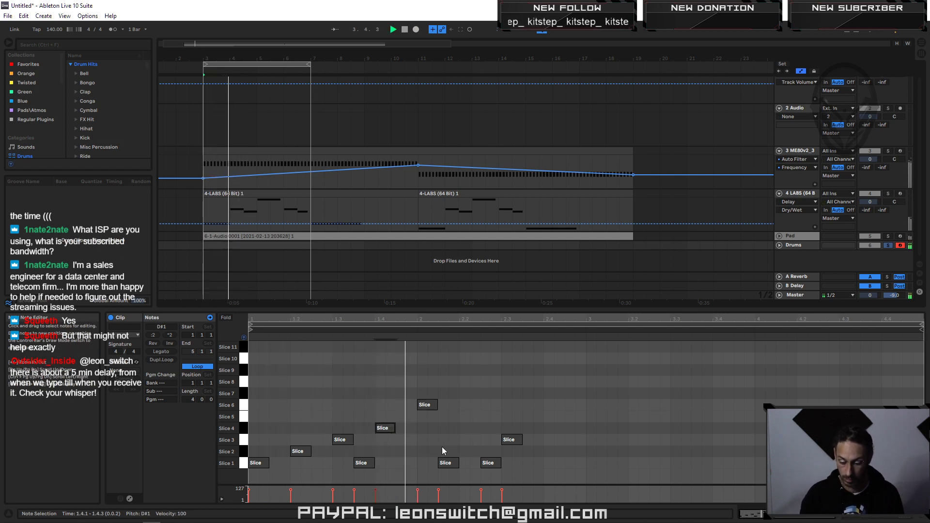
key(space)
drag(424, 406, 403, 406)
key(space)
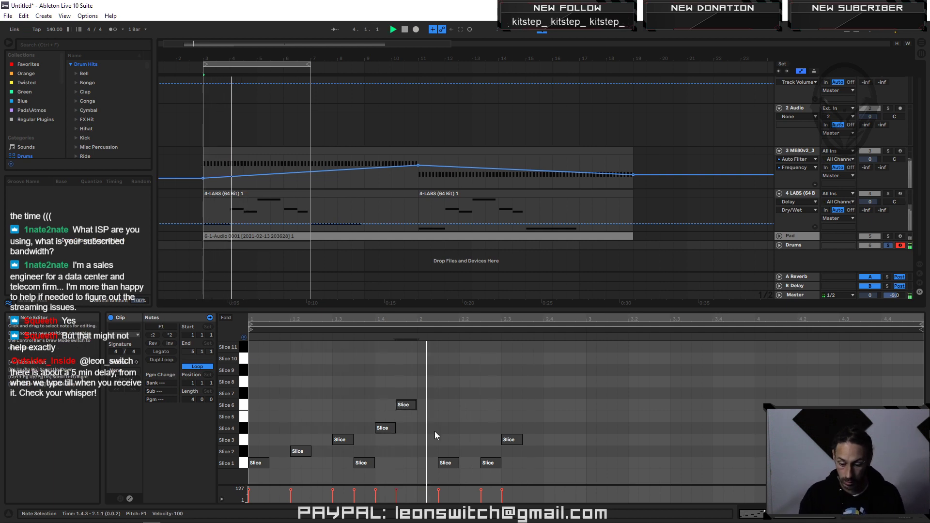
Step: Add a Slice 10 note at 2.1.1 and a Slice 2 note at 2.2.1, playing back after each addition
key(space)
double_click(429, 393)
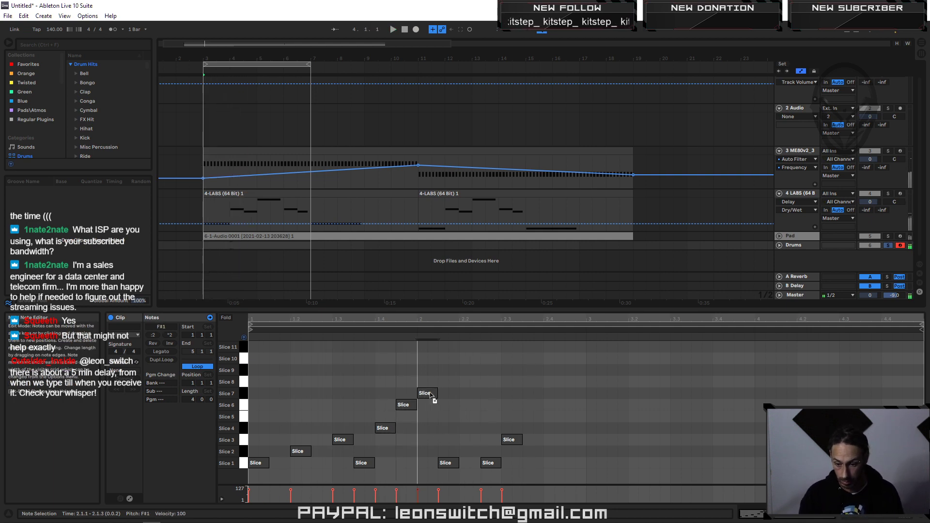
drag(430, 393, 430, 359)
key(space)
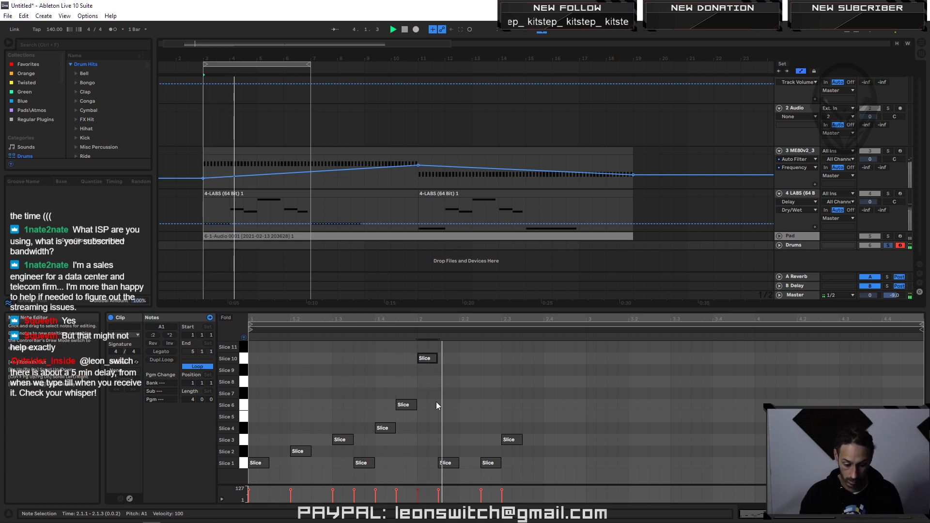
key(space)
double_click(438, 382)
drag(443, 385, 474, 455)
key(space)
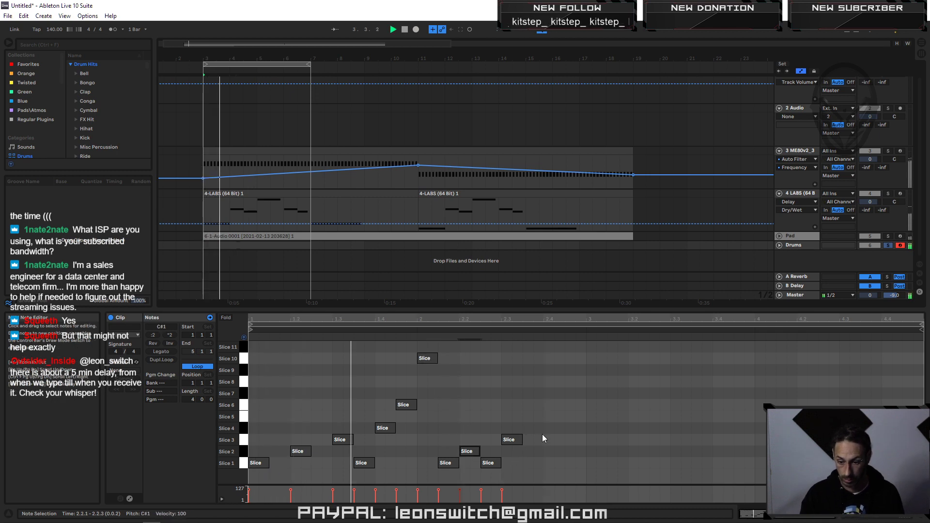
Step: Replace the Slice 1 note at 2.2.3 with a Slice 8 note and play the pattern
key(space)
double_click(490, 440)
drag(491, 440, 493, 383)
key(space)
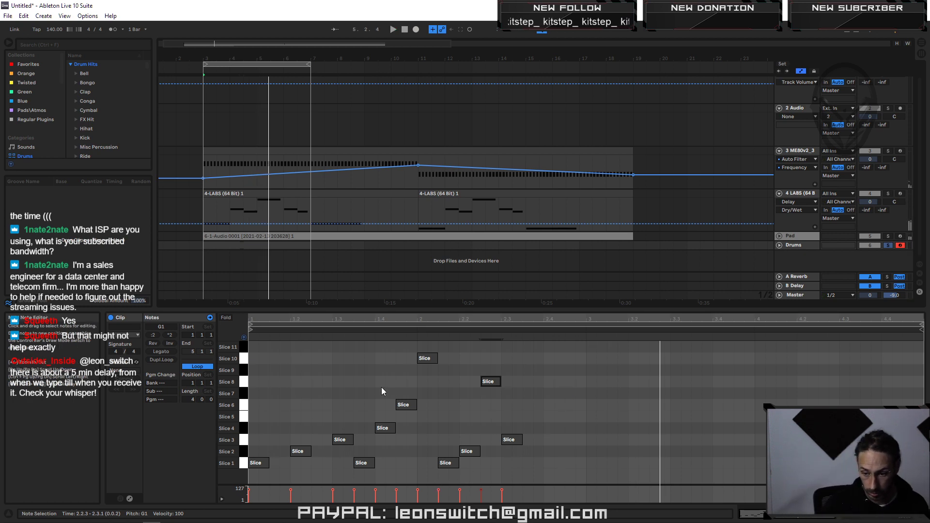
Step: Audition Slices 1, 3, 8, 9 and 10 from the piano roll, comparing Slice 3 with Slice 9
click(244, 462)
click(244, 358)
click(244, 370)
click(244, 381)
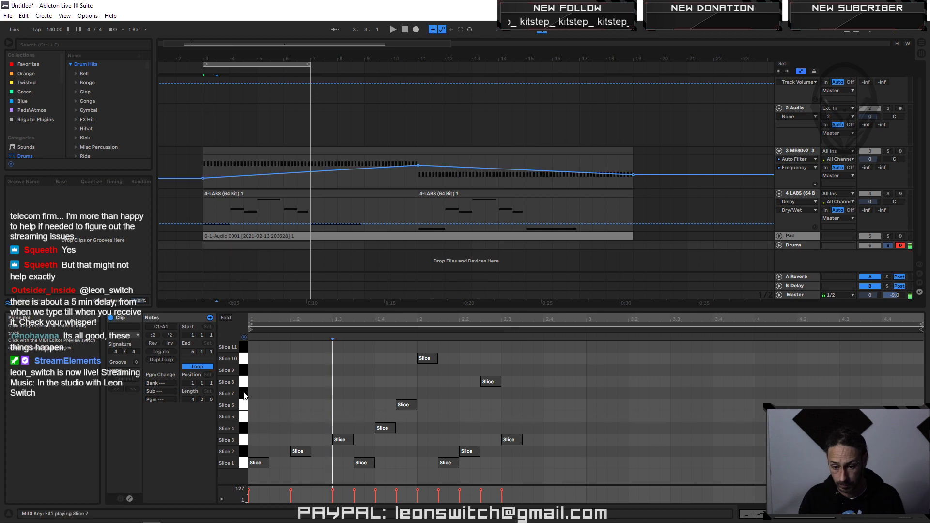
click(244, 371)
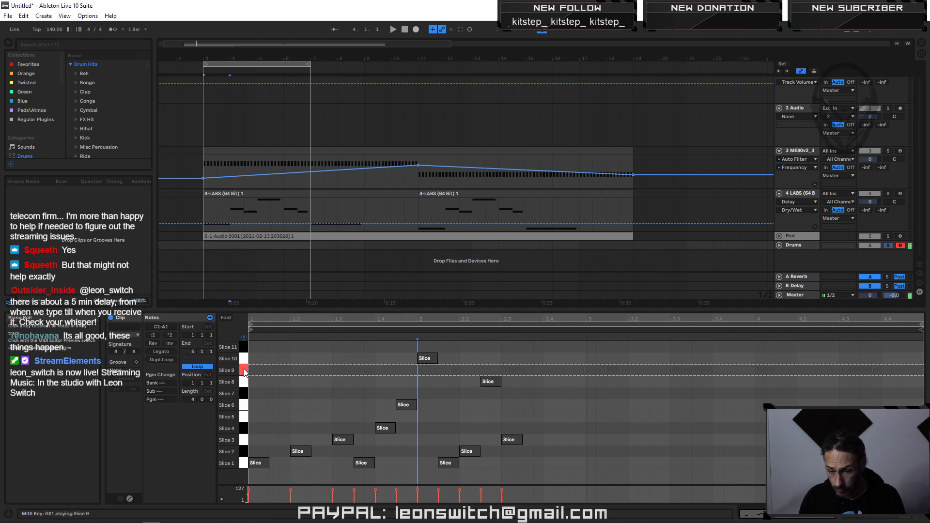
click(246, 441)
click(245, 374)
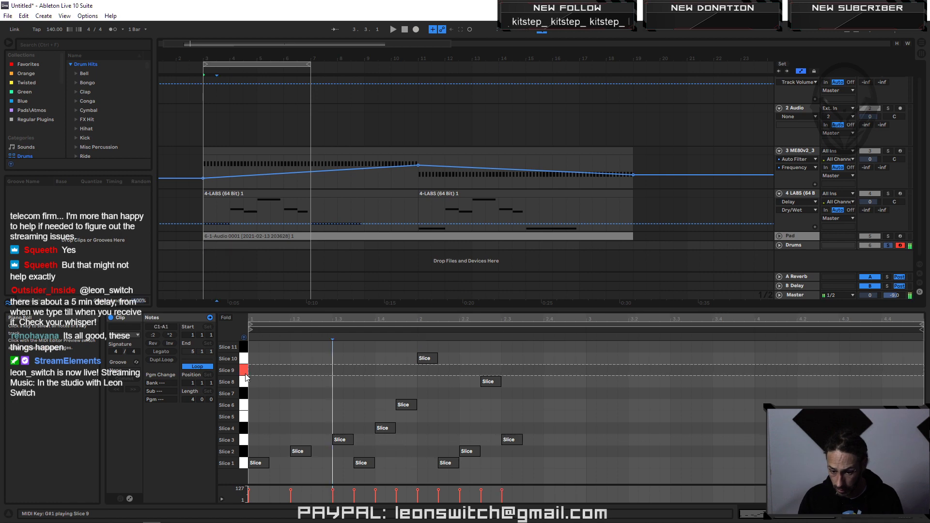
click(244, 440)
click(245, 372)
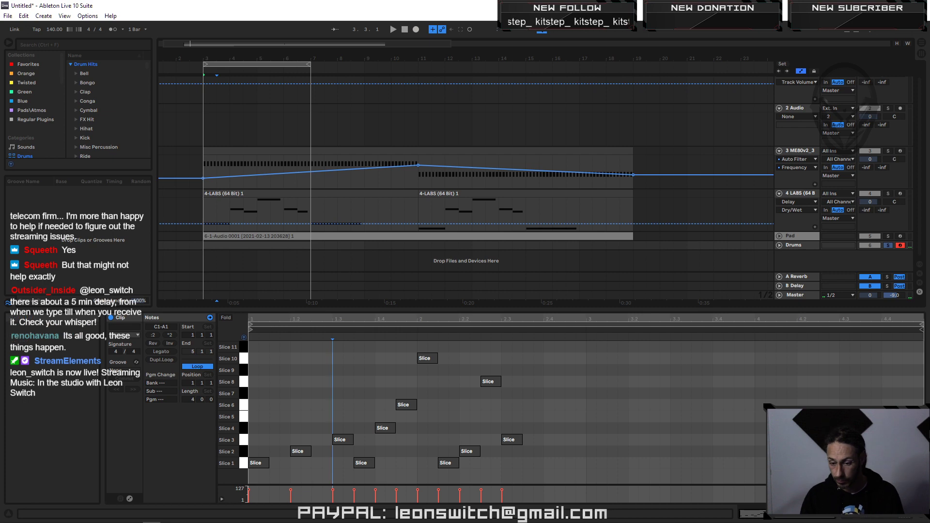
Step: Move the Slice 3 note at 2.3.1 up to Slice 9 and play the pattern
click(514, 443)
drag(514, 439, 512, 363)
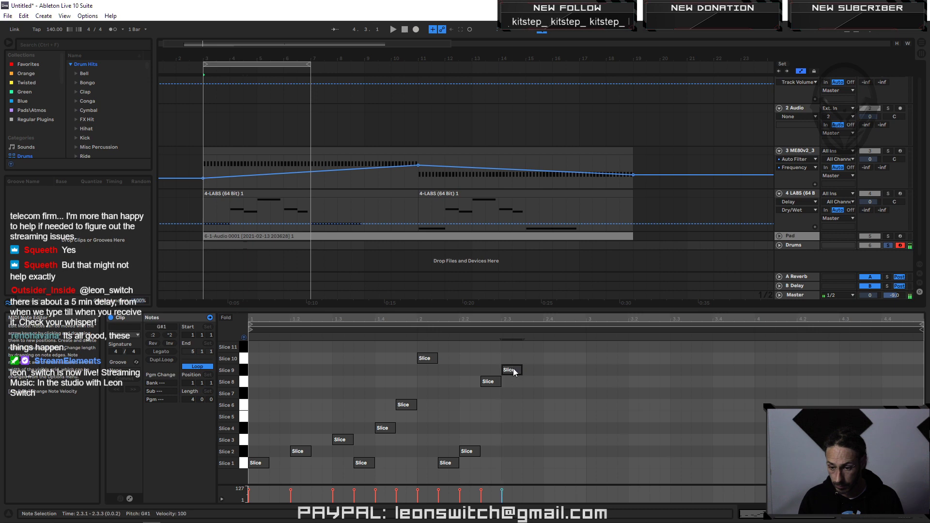
right_click(514, 372)
click(561, 439)
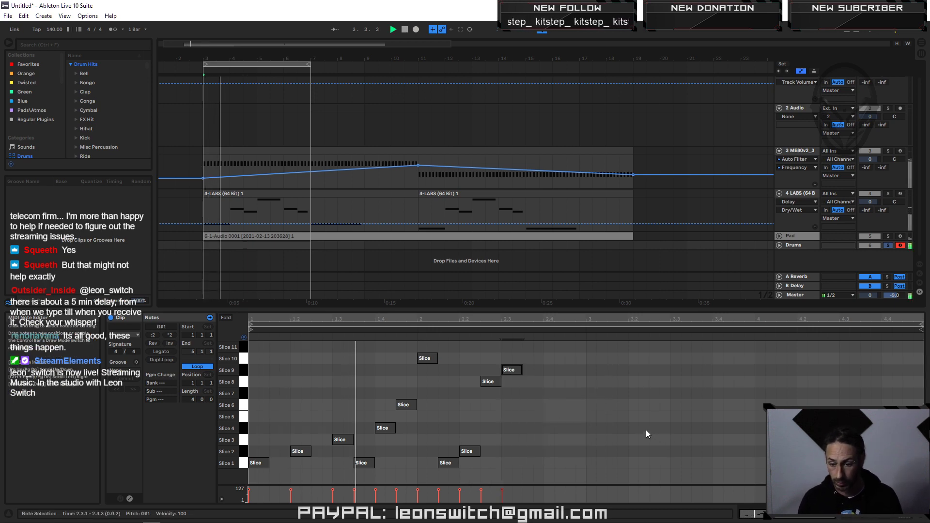
Step: Check the Slice 8 note at 2.2.3 and listen to the pattern around beat 1.4
click(450, 463)
key(space)
double_click(488, 382)
click(490, 383)
double_click(486, 382)
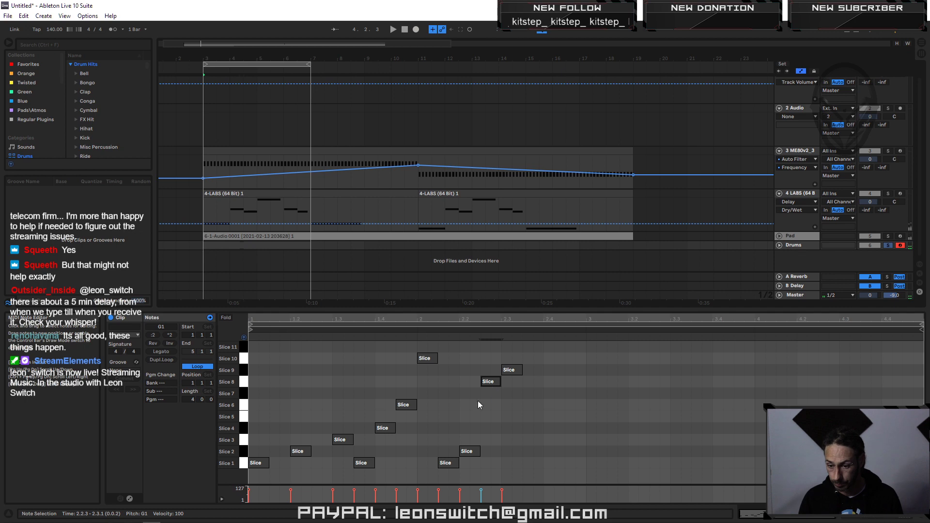
click(390, 437)
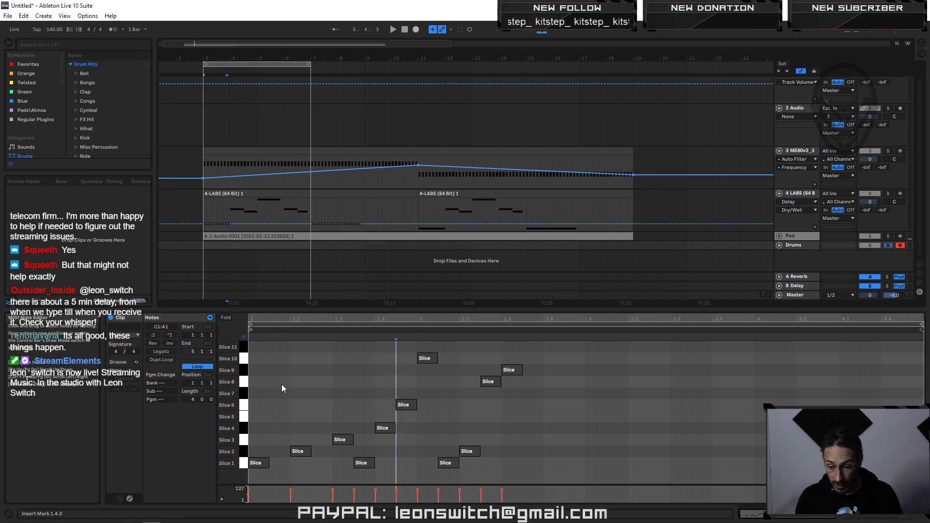
key(space)
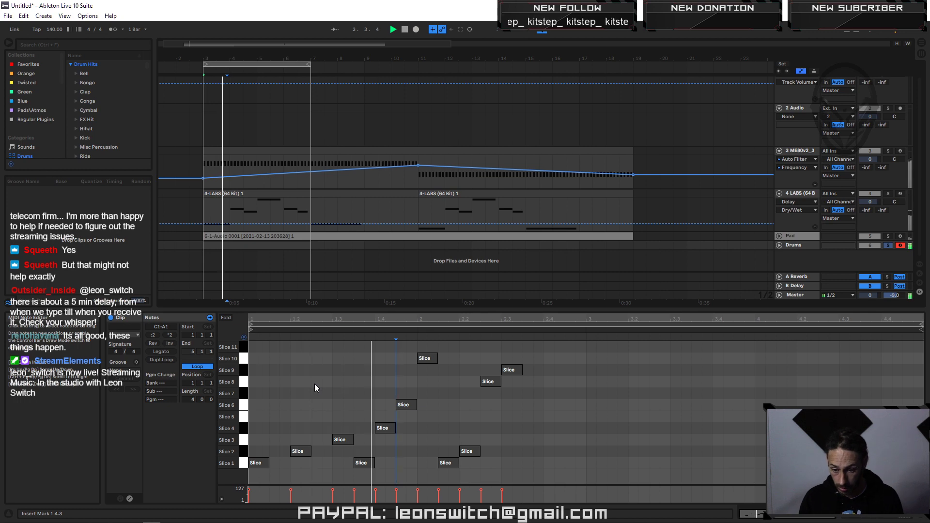
key(space)
Step: Add a Slice 5 note at 1.4.2 and shorten it and the Slice 4 note to one sixteenth each
click(388, 427)
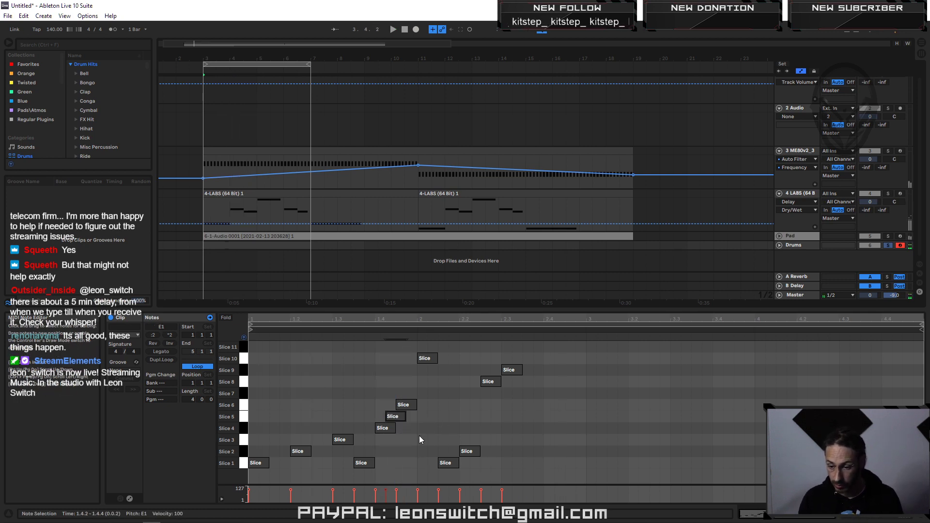
drag(406, 408, 402, 417)
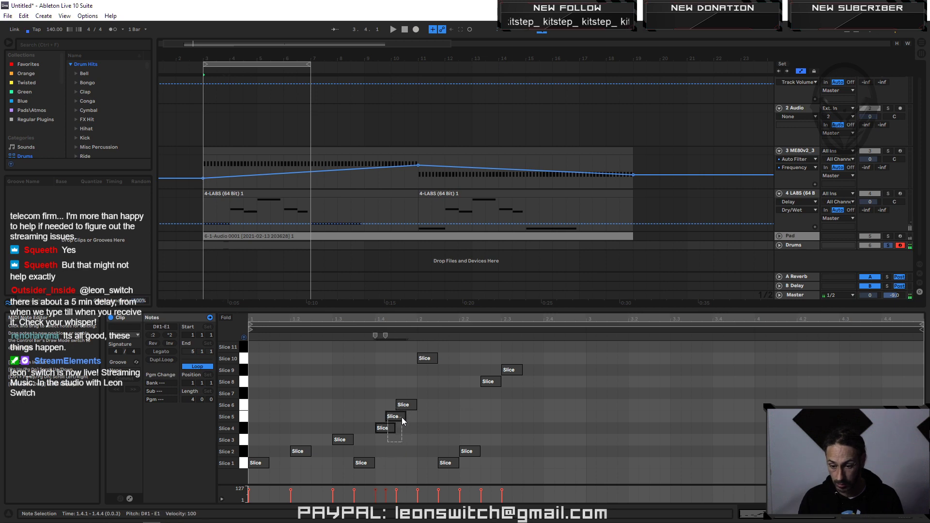
key(shift+Left)
key(space)
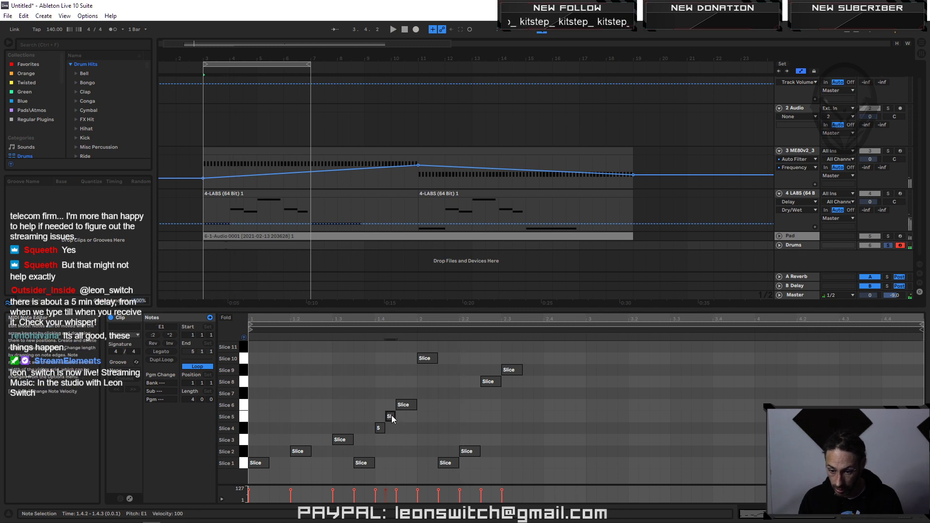
Step: Set the velocity of the short Slice 5 note to 41 and play the pattern
click(391, 420)
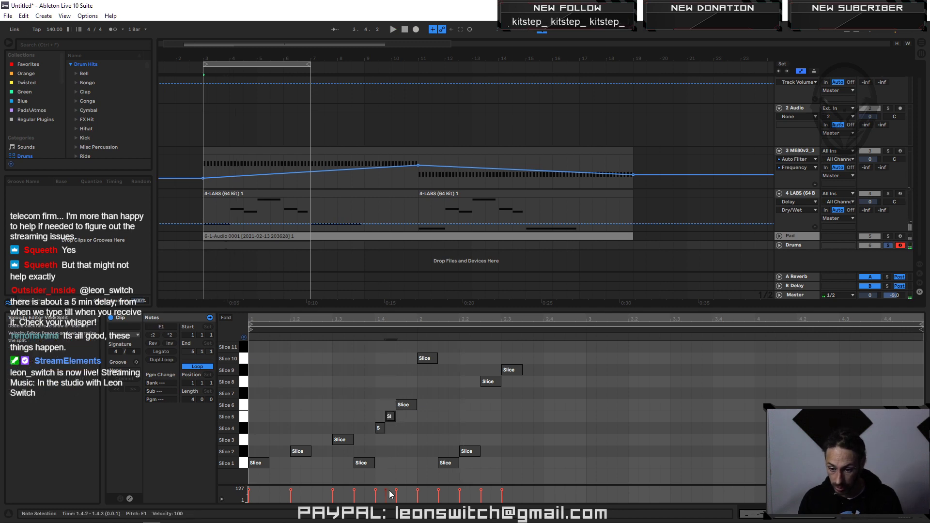
key(space)
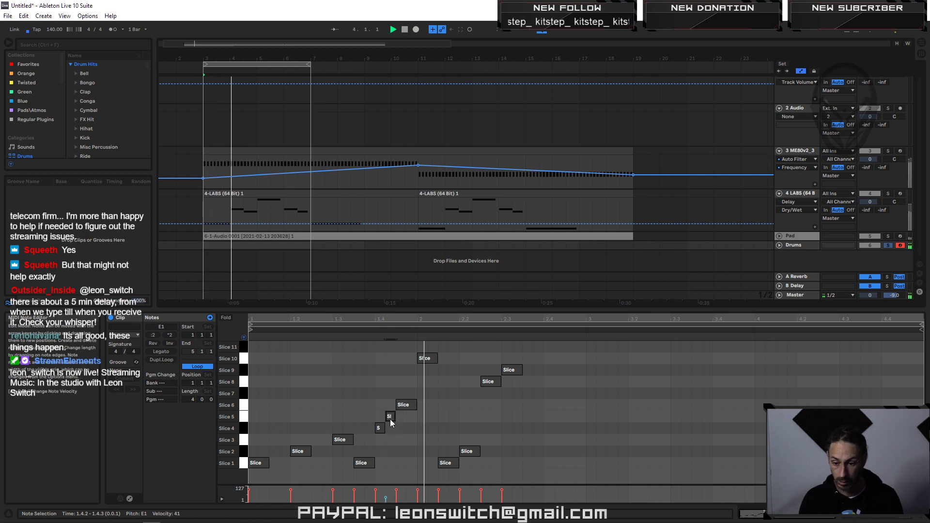
Step: Move the short Slice 5 note to 1.3.4, copy it to 1.4.4 and play the pattern
drag(391, 422, 373, 420)
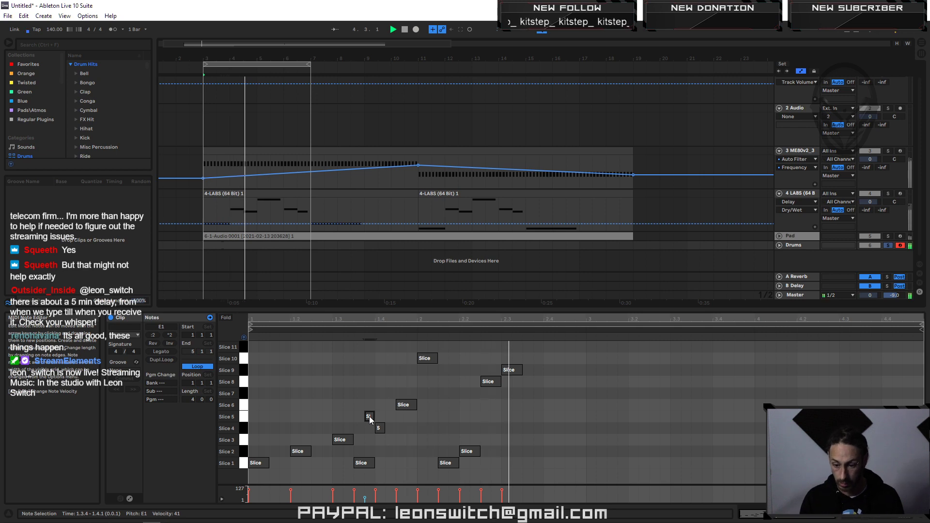
drag(370, 416, 403, 419)
key(space)
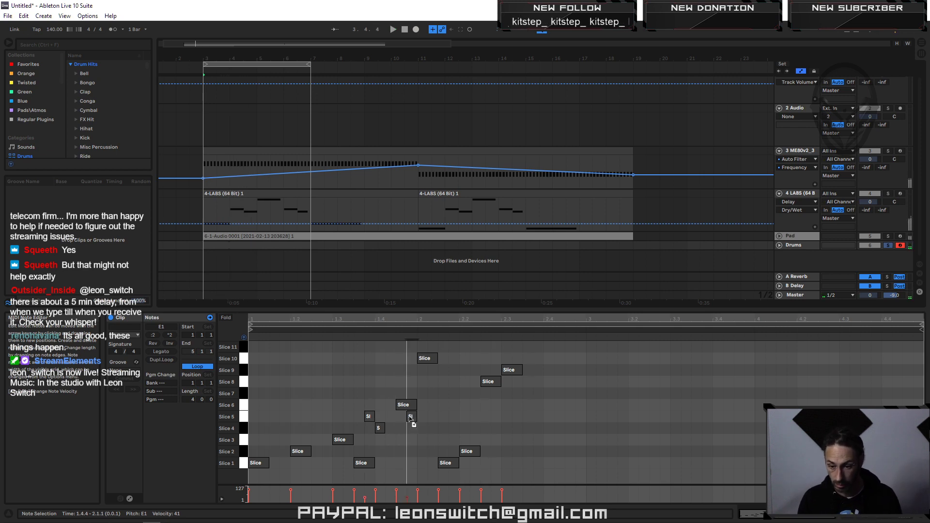
key(space)
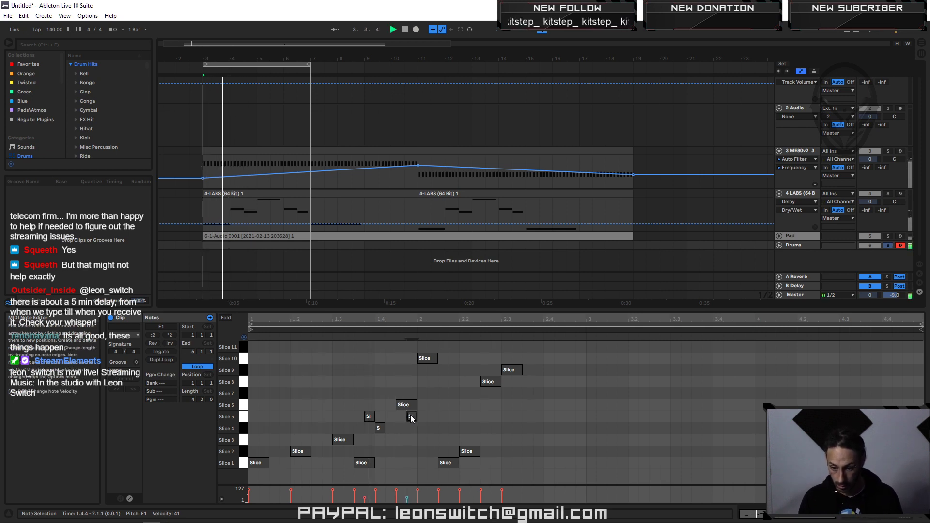
Step: Move the short Slice 5 note at 1.4.4 up to Slice 7 and play the pattern
drag(411, 419, 409, 400)
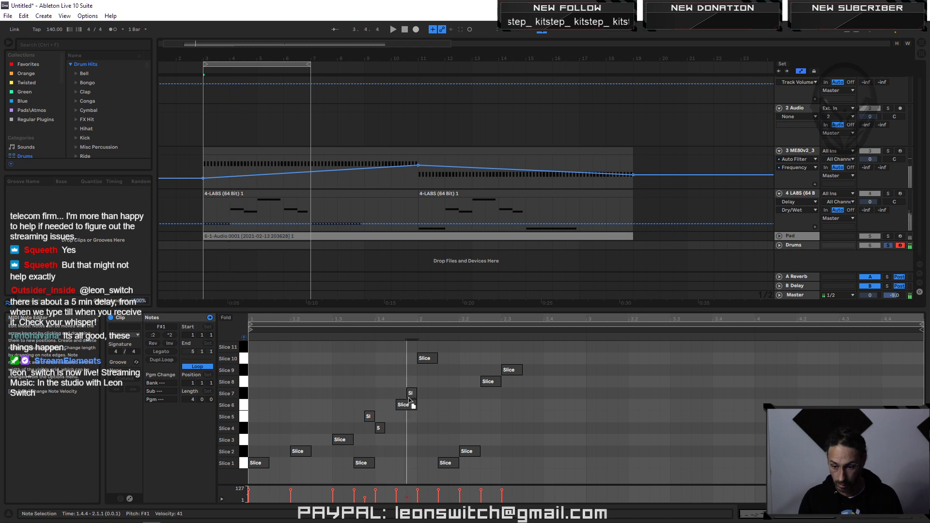
key(space)
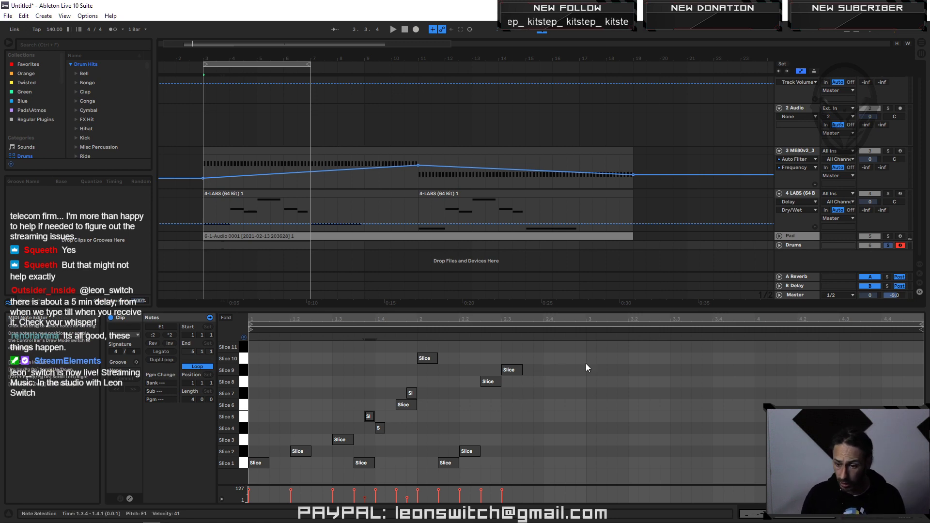
Step: Add Slice 6 at 2.3.3, Slice 10 at 2.4.1 and Slice 8 at 2.4.3, and duplicate all notes into bars 3 and 4
double_click(552, 382)
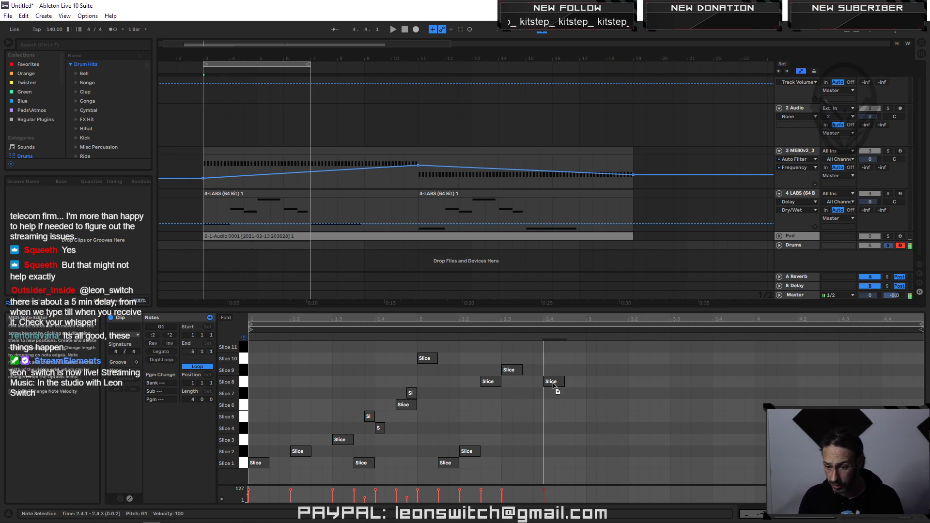
drag(553, 394, 529, 412)
click(574, 382)
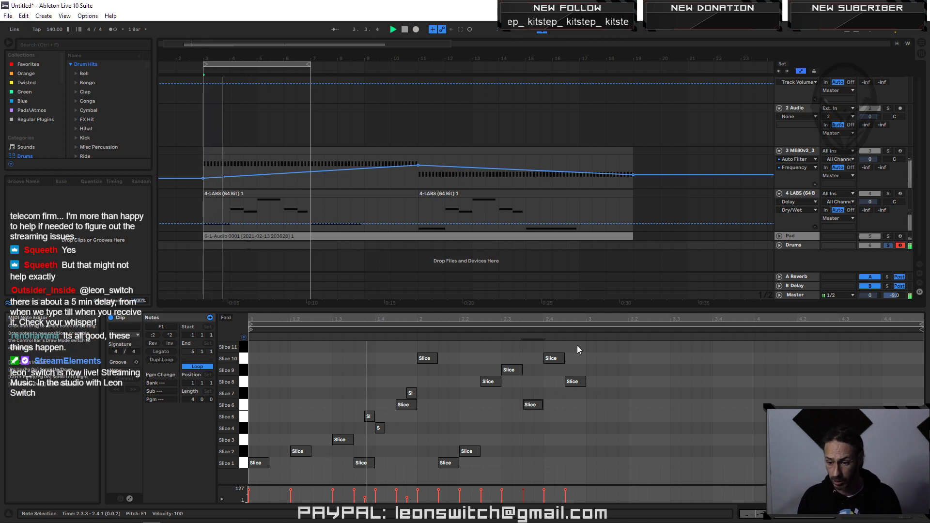
key(ctrl+a)
key(ctrl+d)
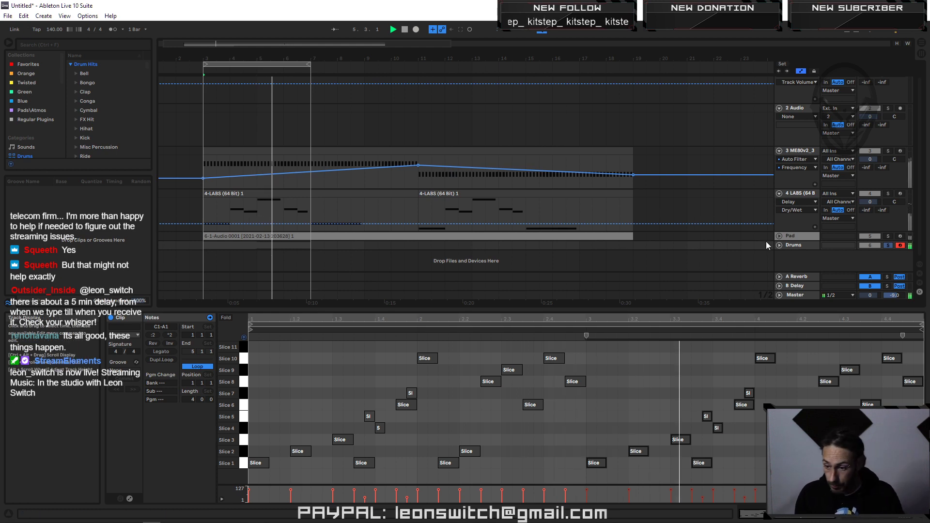
Step: In the Drums track's rack, set the Sustain macro to -inf dB, Release to 58.7 ms and Decay to 1.33 s
double_click(796, 245)
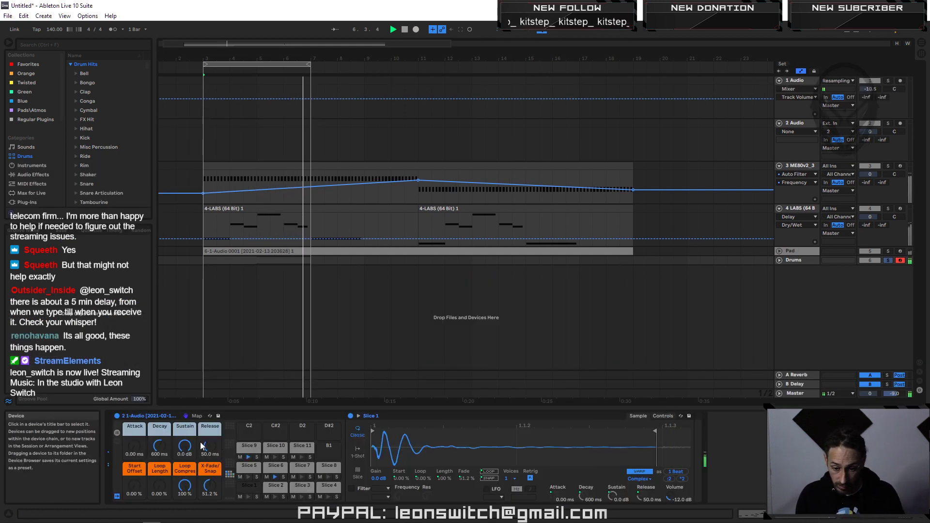
drag(186, 449, 187, 484)
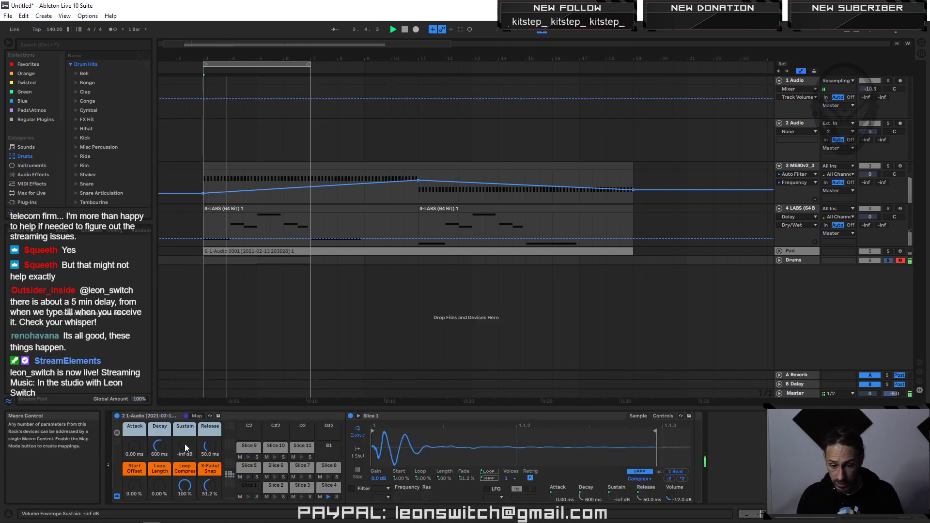
drag(211, 447, 159, 436)
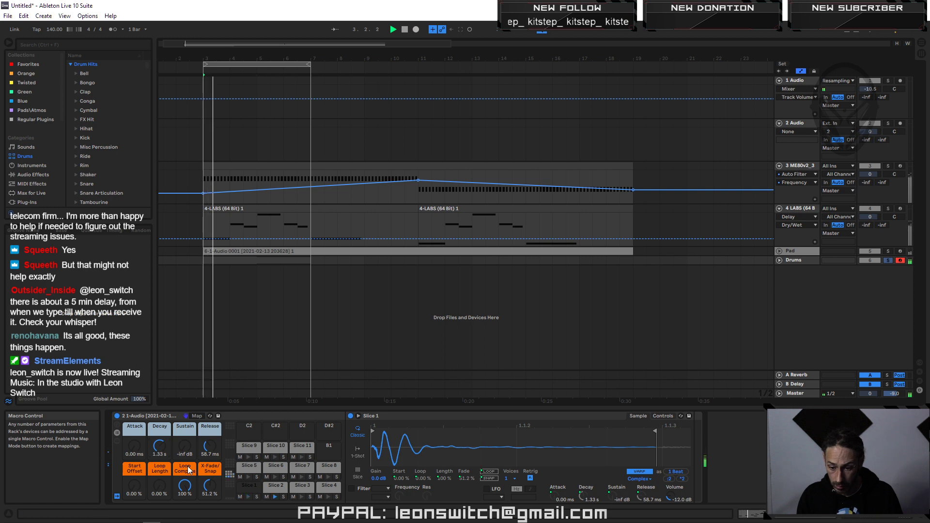
Step: Enable the filter on Slice 1, copy that value to all sibling slices, and check it on other pads
click(352, 489)
right_click(354, 487)
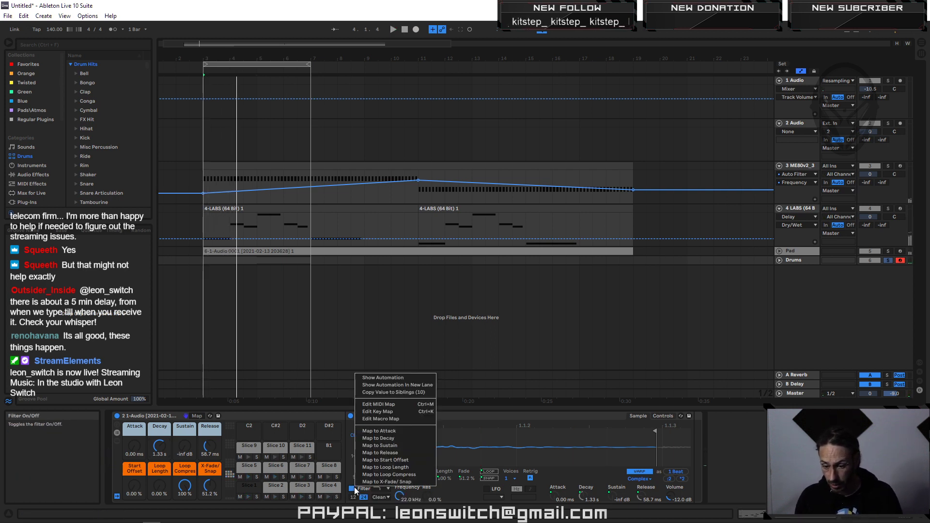
click(388, 391)
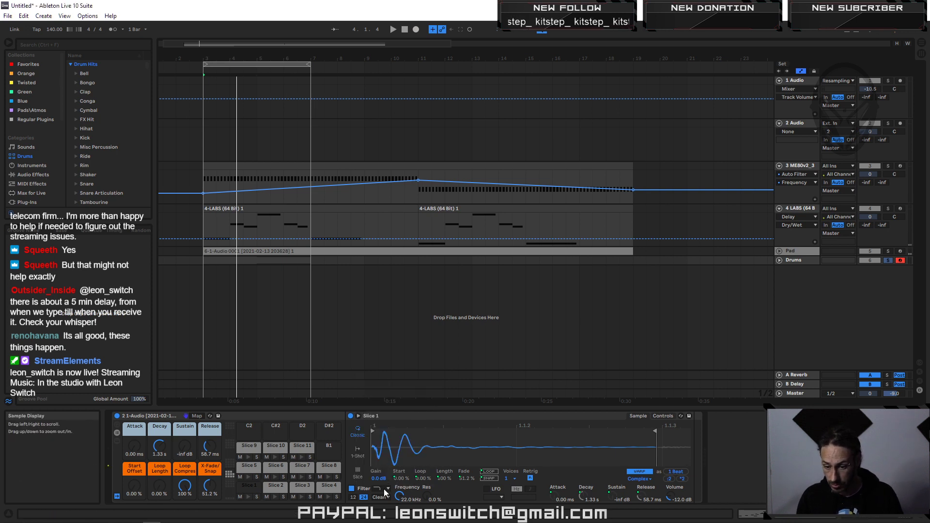
click(301, 486)
click(325, 489)
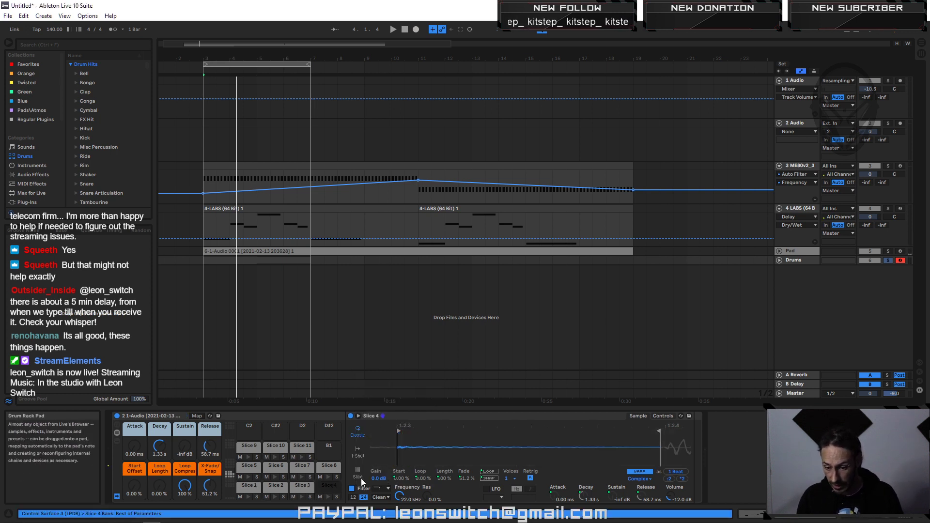
click(247, 489)
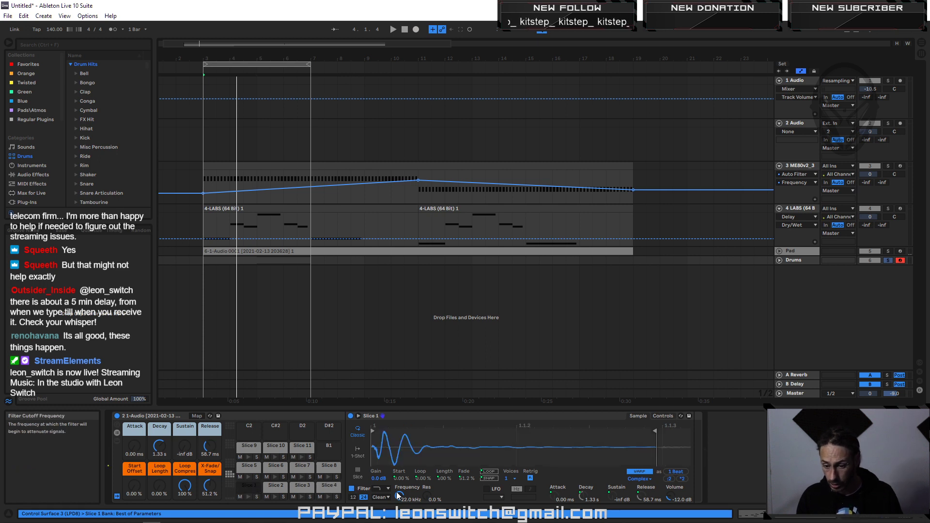
Step: Set Slice 1's filter circuit to OSR and its Drive to 3.38 dB, copying both values to the sibling slices
click(380, 468)
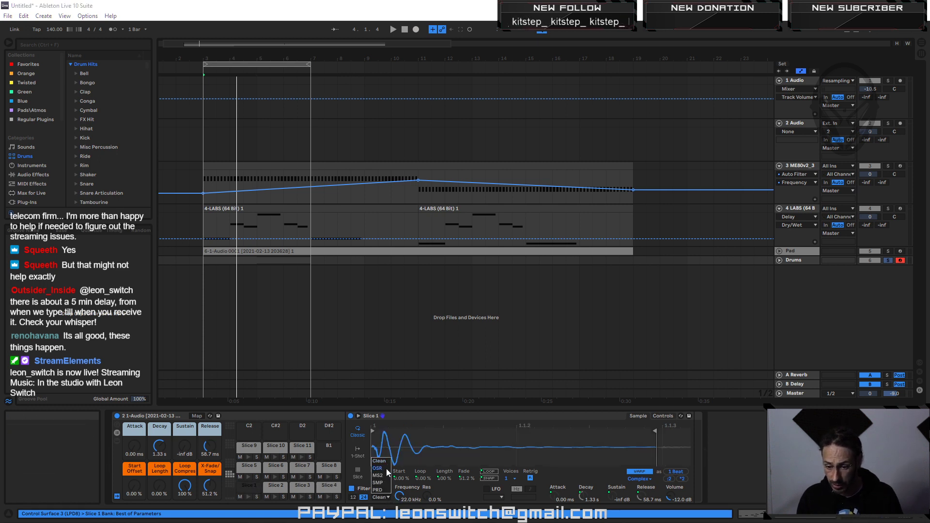
right_click(388, 499)
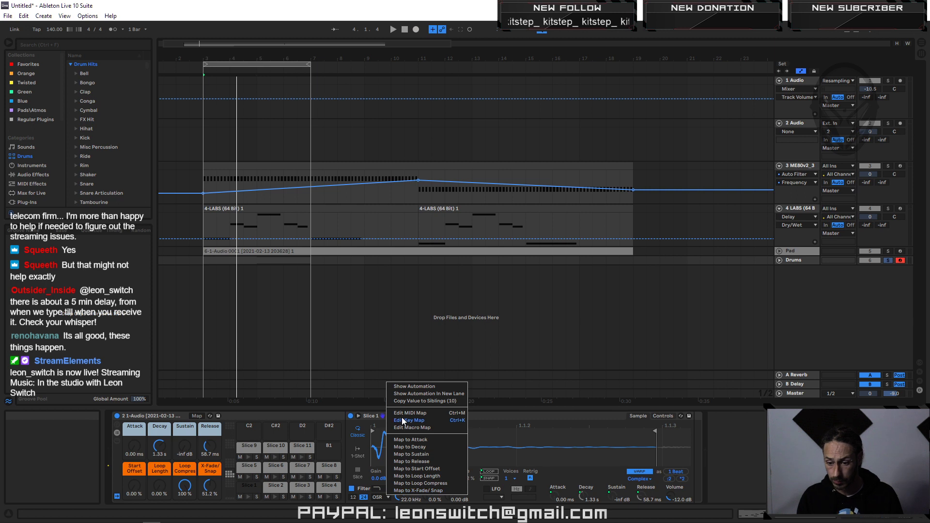
click(400, 402)
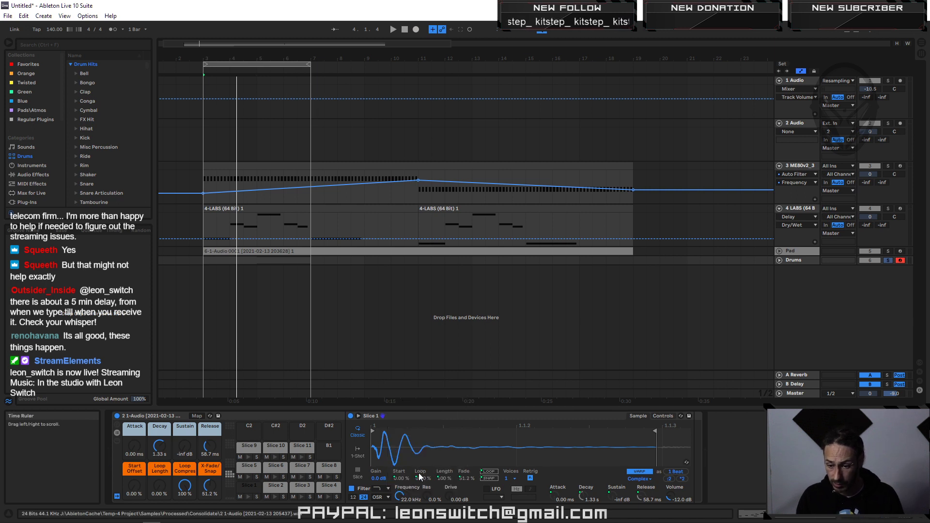
right_click(450, 495)
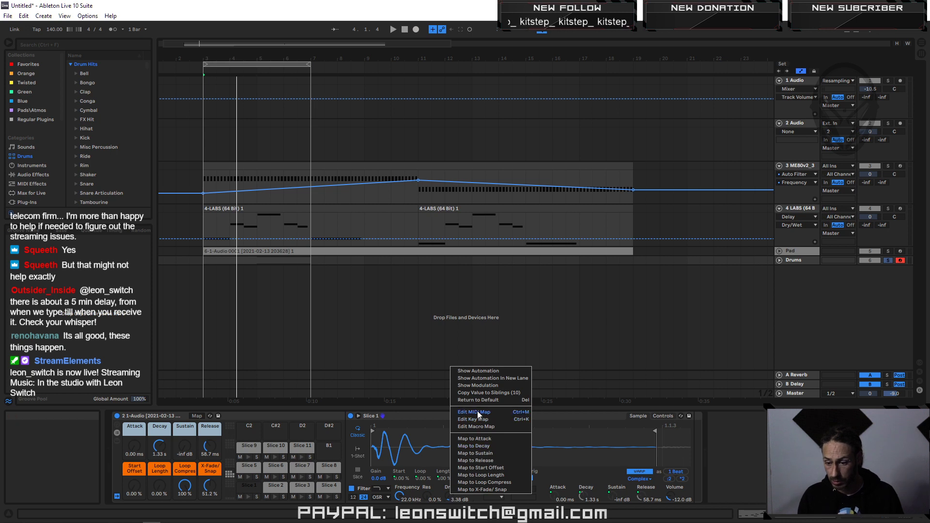
click(483, 392)
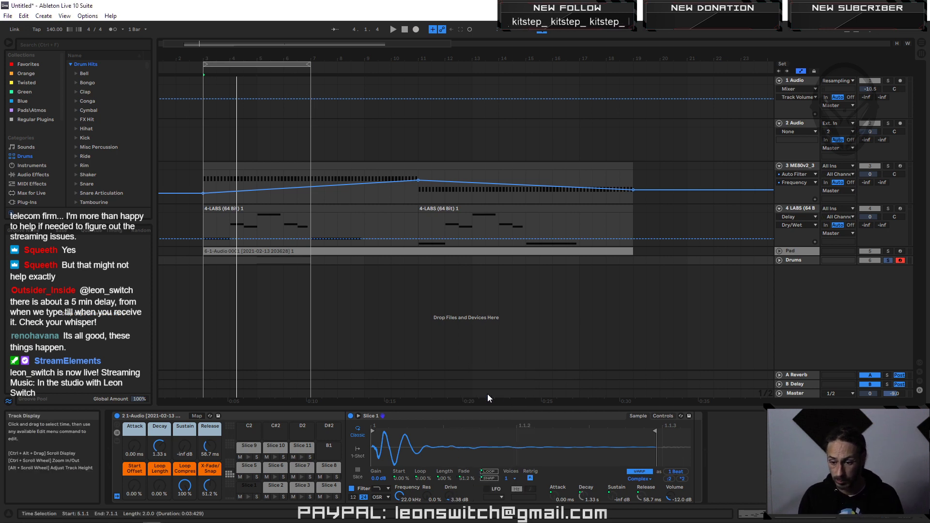
Step: Play the loop and set the rack's Sustain macro to -28 dB and Release to 139 ms
key(space)
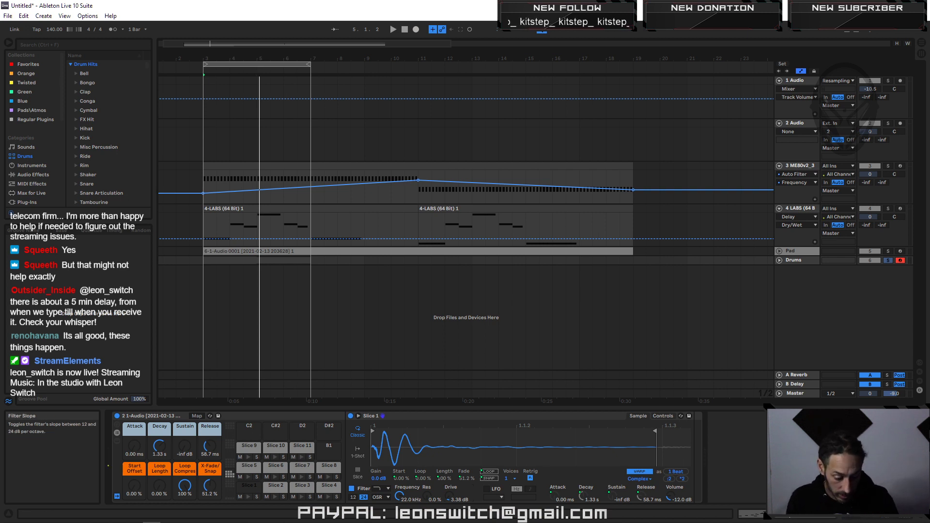
key(space)
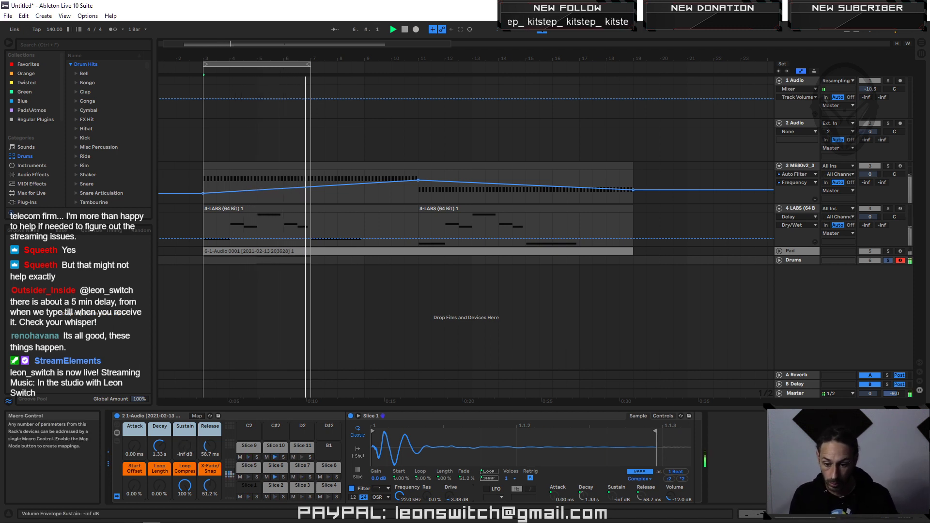
drag(185, 450, 211, 447)
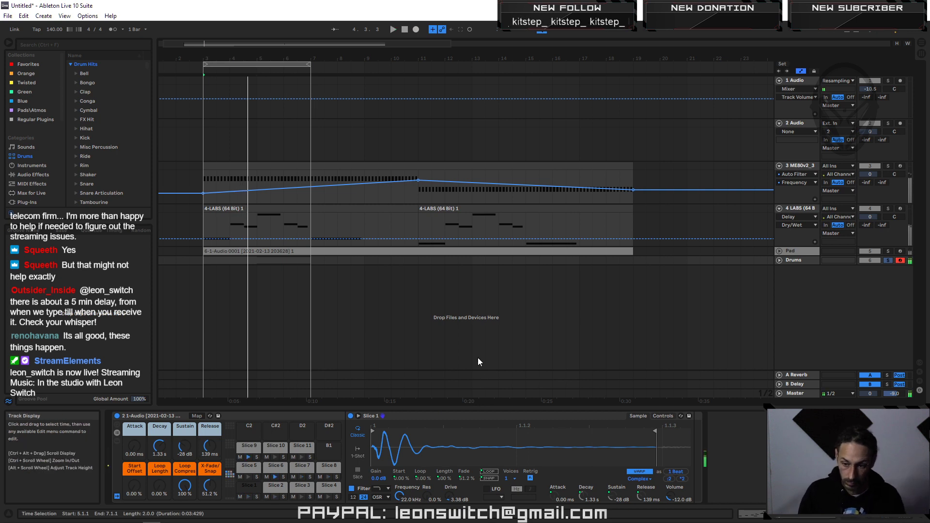
Step: Copy the Slice 3 pad onto the empty B1 pad and select the copy
click(301, 487)
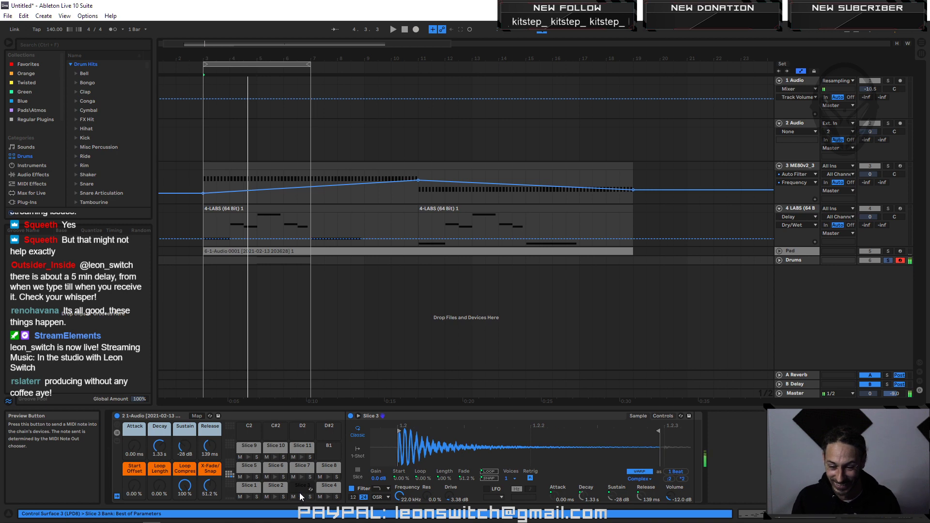
drag(325, 448, 327, 449)
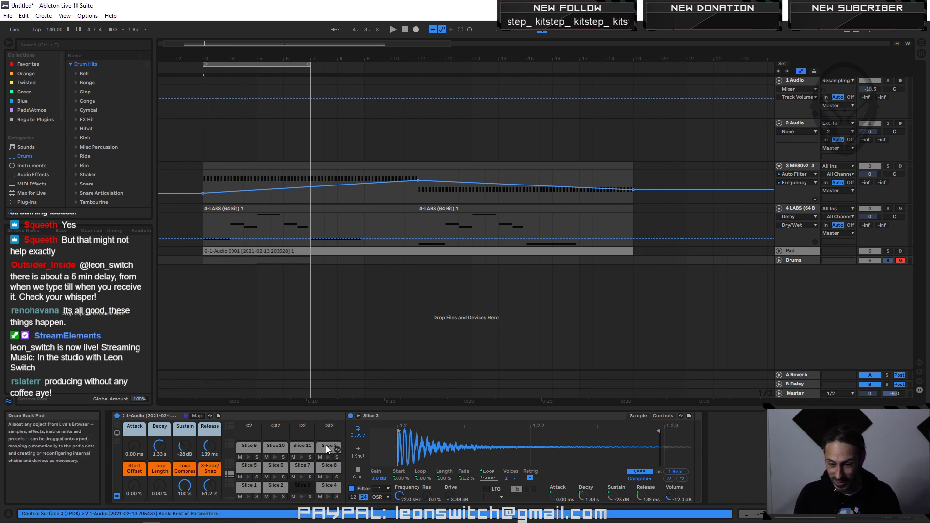
click(328, 449)
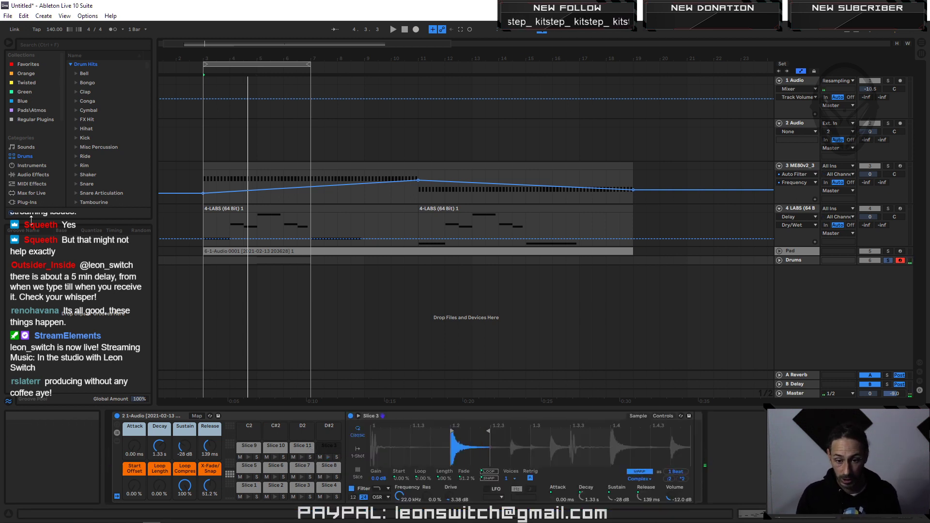
Step: Add the Reverb audio effect to the Slice 3 copy on pad B1
click(30, 174)
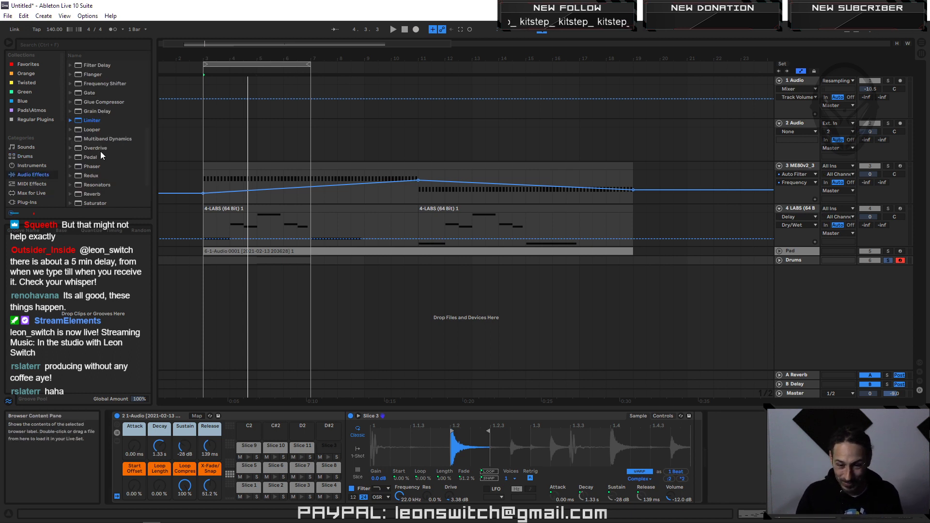
scroll(95, 181, down, 1)
drag(88, 185, 378, 429)
drag(345, 483, 330, 446)
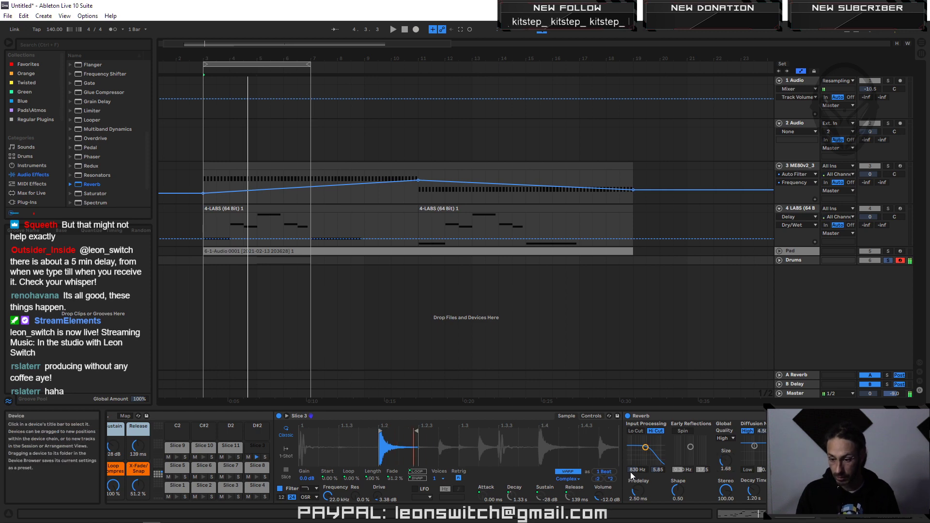
Step: Enable the Reverb's Lo Cut, set its input filter to 1.24 kHz with a width of 3.16, and play the loop
click(636, 431)
drag(638, 442, 639, 448)
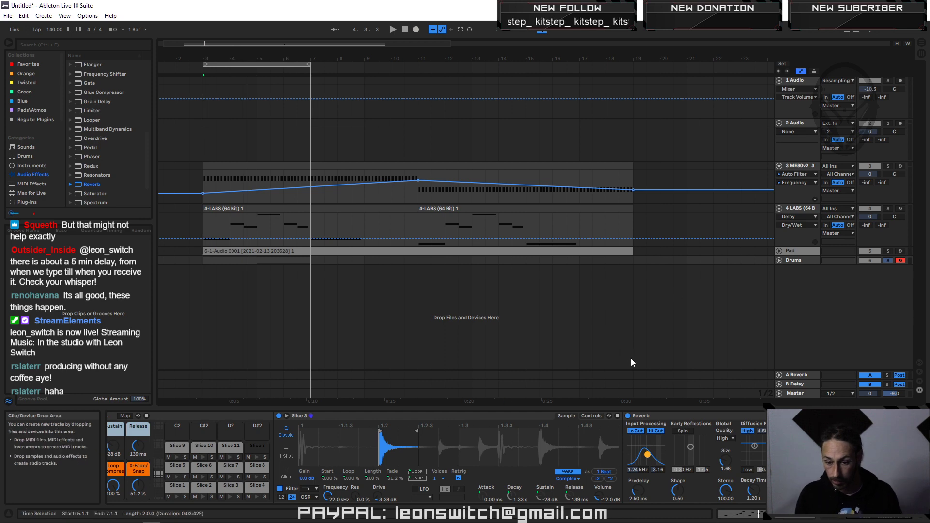
key(space)
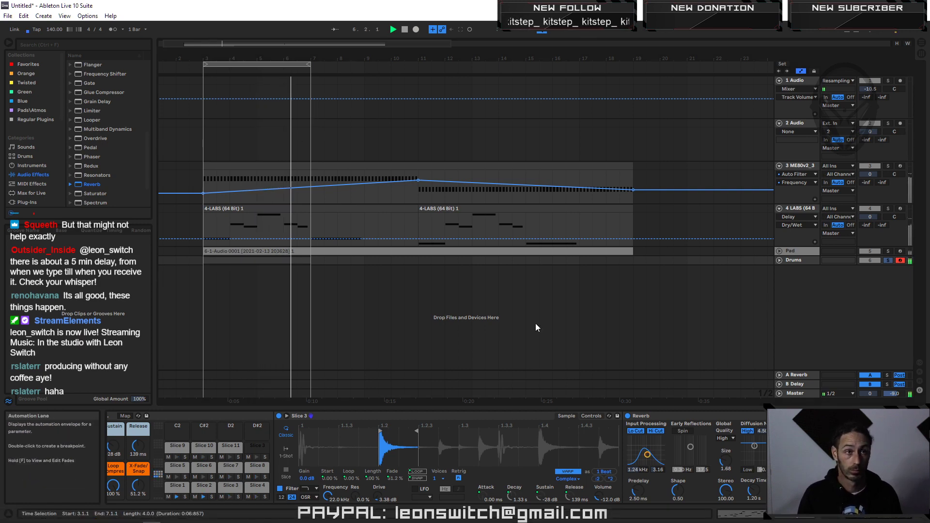
Step: Duplicate the four-bar Drums clip to bar 7 and extend the arrangement loop to bar 11
double_click(284, 261)
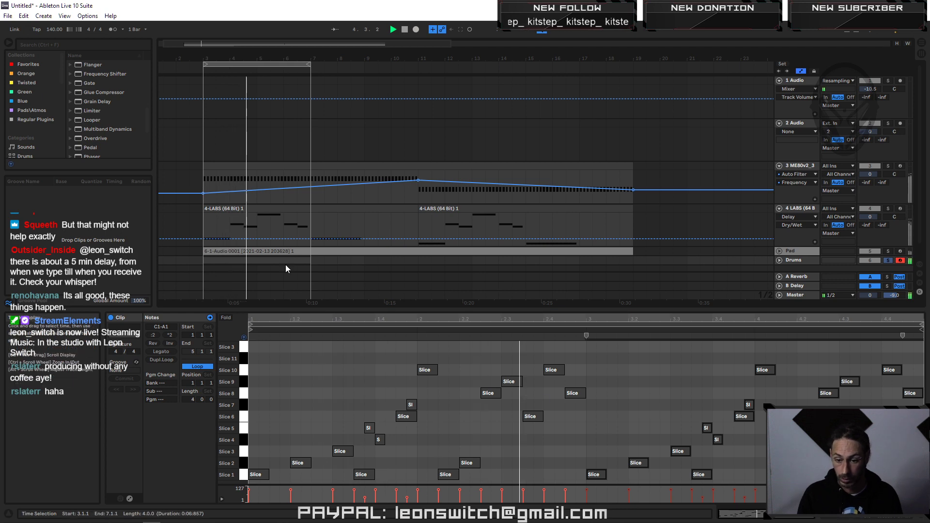
key(space)
key(ctrl+d)
key(ctrl+d)
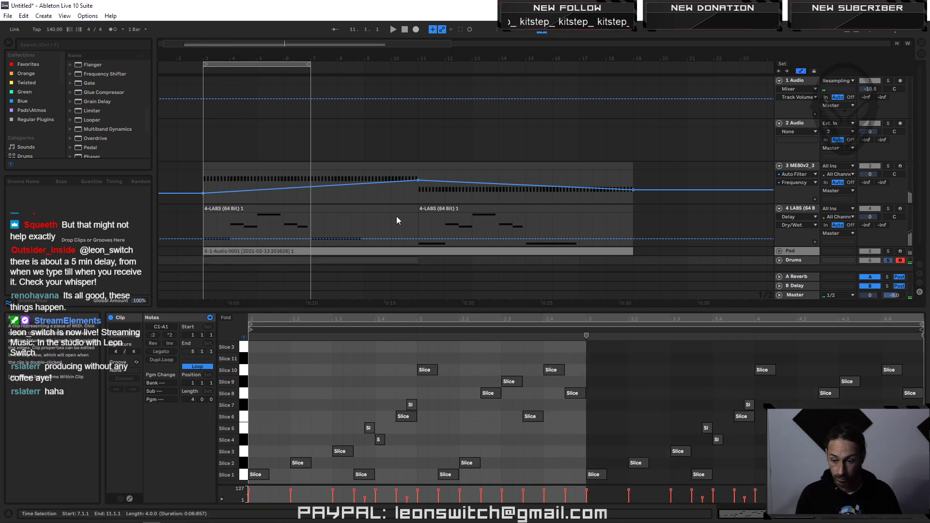
drag(311, 65, 417, 84)
Step: In the second Drums clip, move the Slice 9 note at 4.3.1 up to the Slice 3 copy on B1 and play it
click(387, 258)
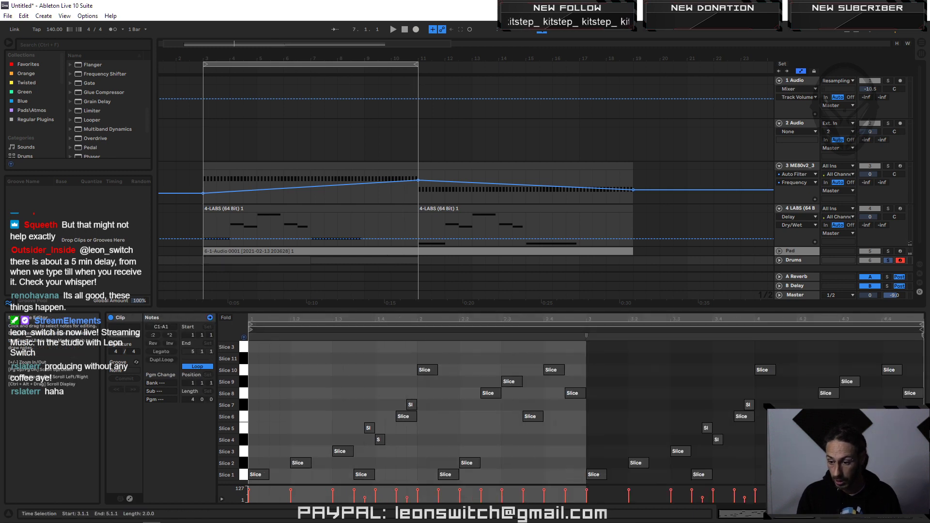
click(854, 385)
key(Up)
key(Up)
key(Up)
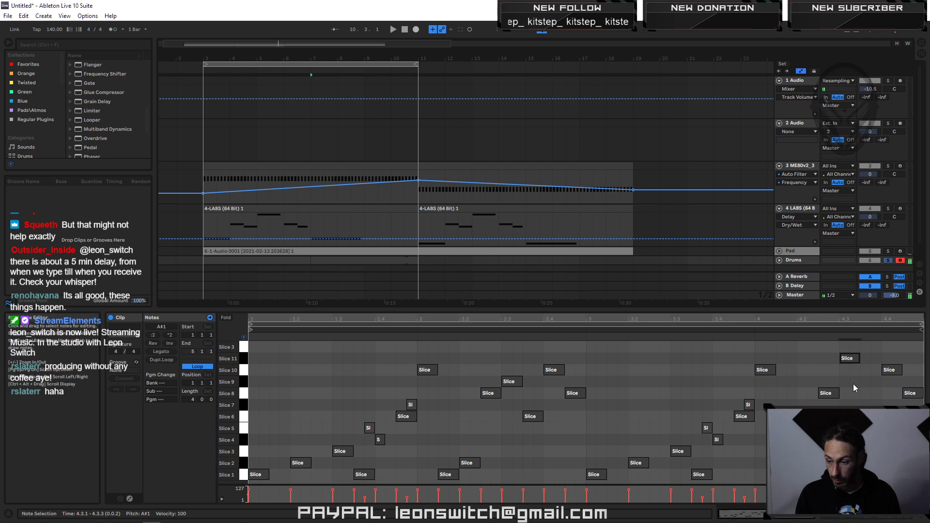
key(space)
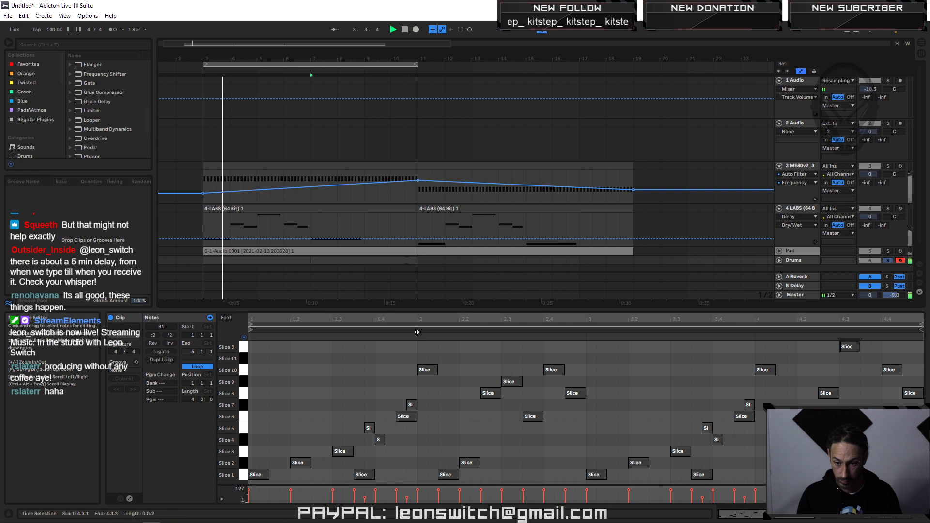
Step: Add the iZotope Trash 2 plug-in after the drum rack on the Drums track
click(801, 261)
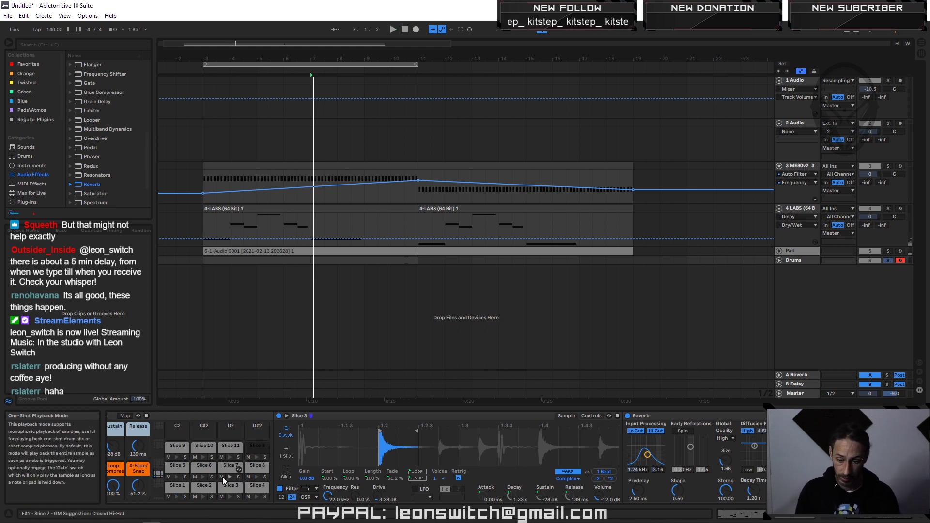
click(175, 486)
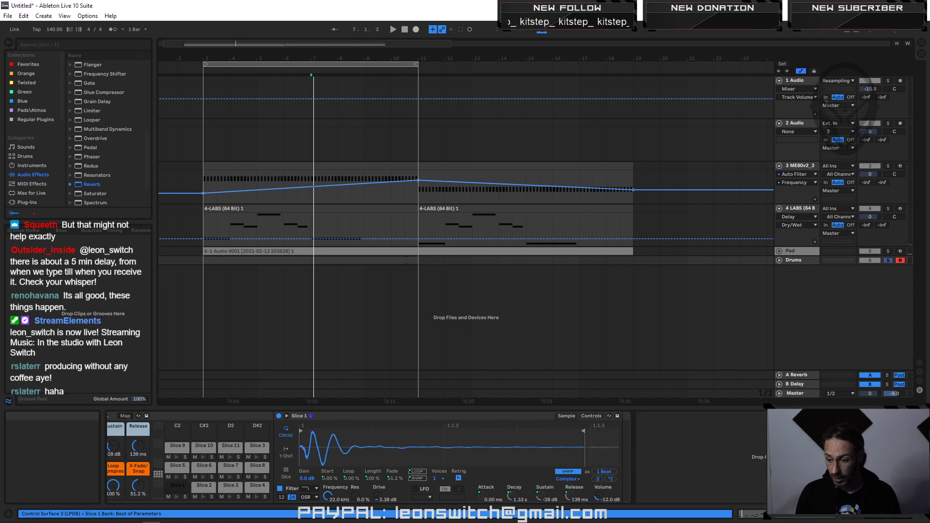
click(653, 438)
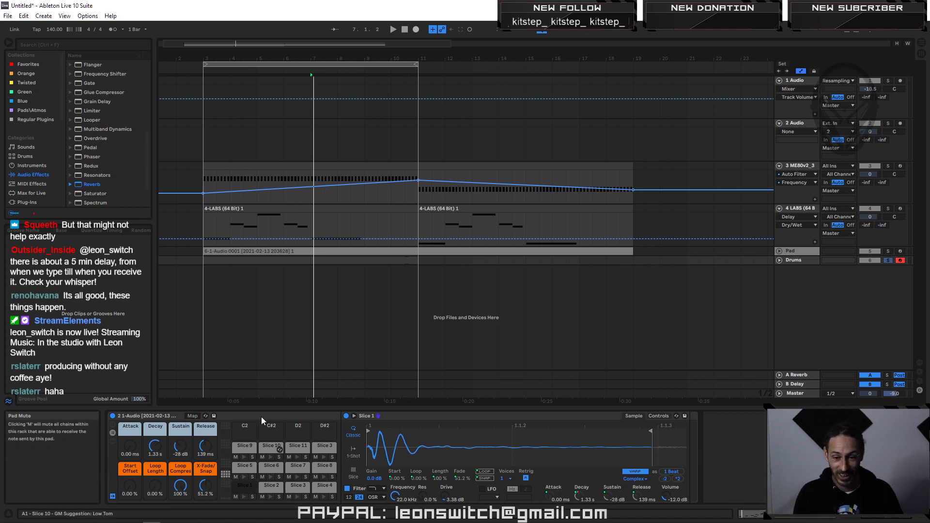
click(34, 203)
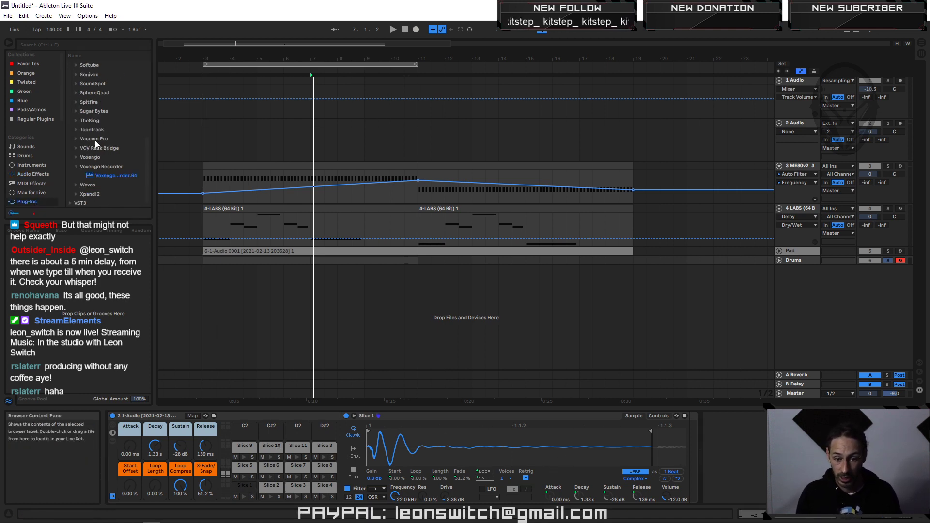
scroll(78, 108, up, 8)
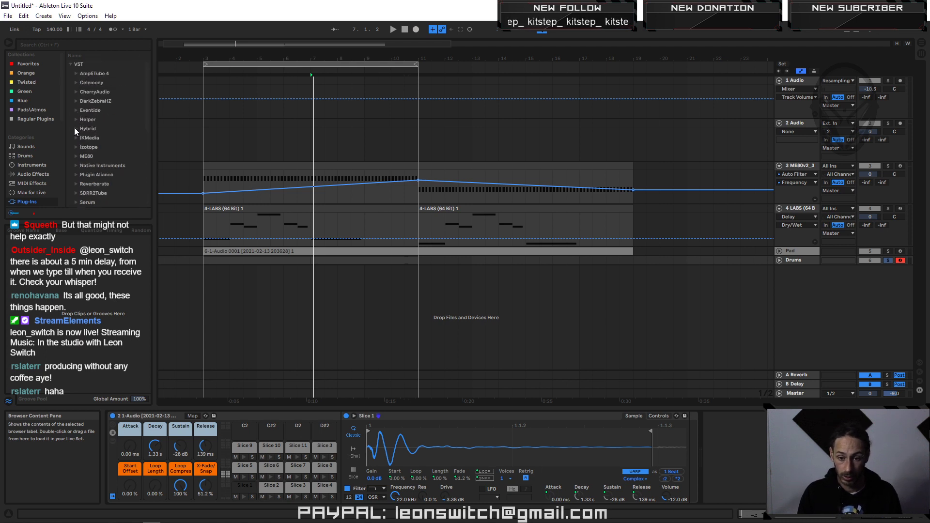
click(77, 147)
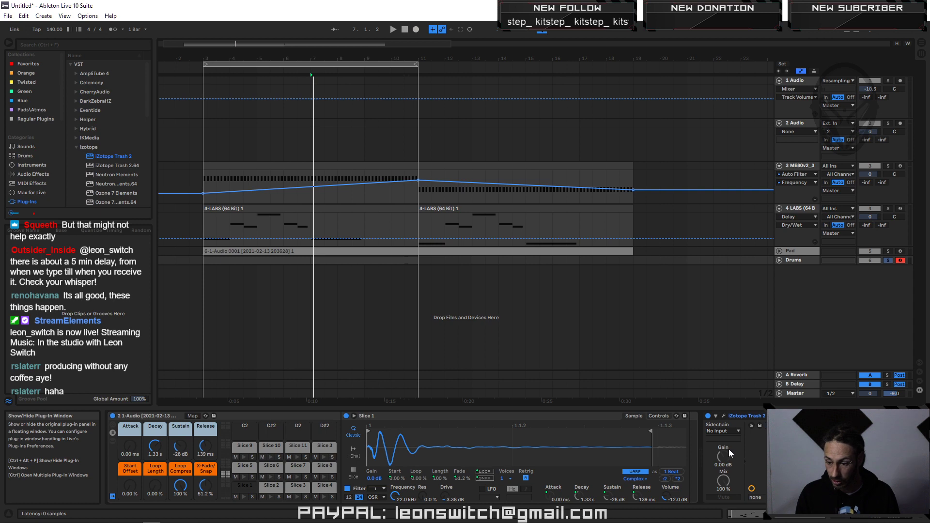
Step: Show the Trash 2 plug-in window and dismiss its Preset Manager to reach the distortion controls
click(724, 415)
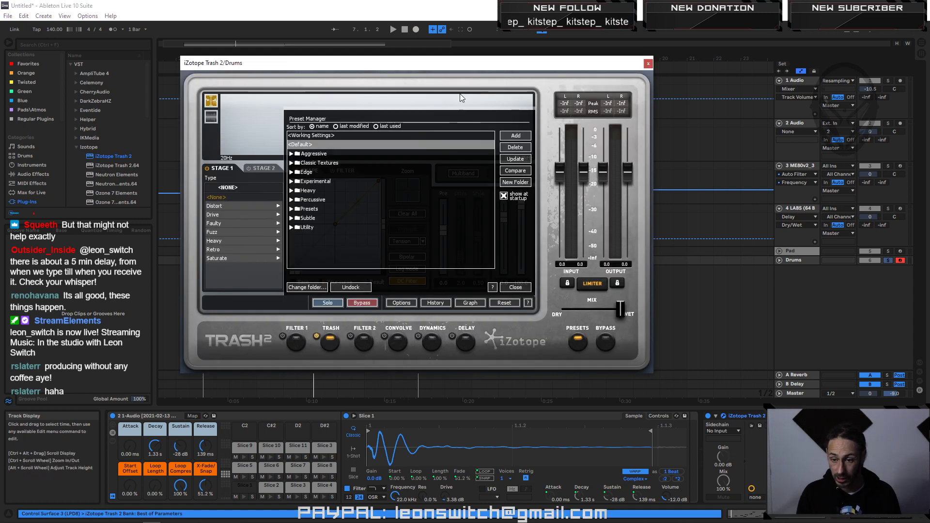
drag(442, 67, 357, 73)
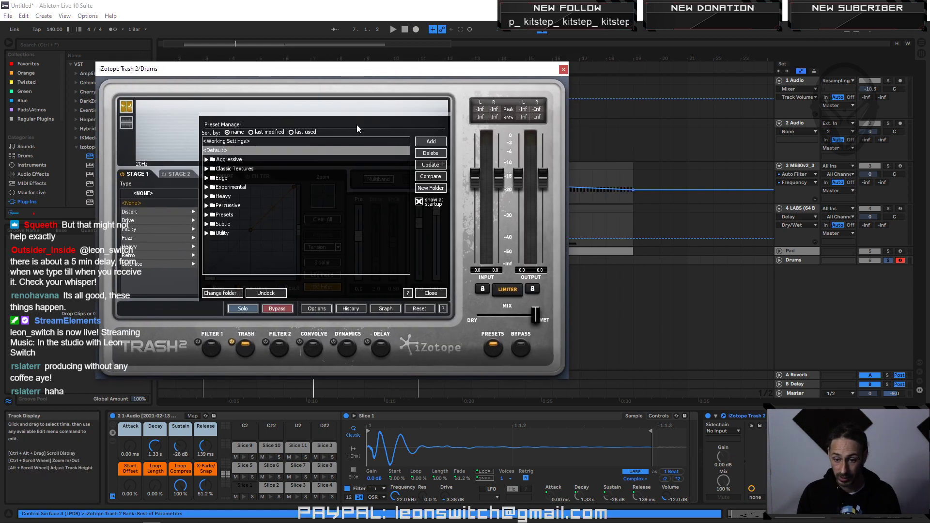
click(428, 294)
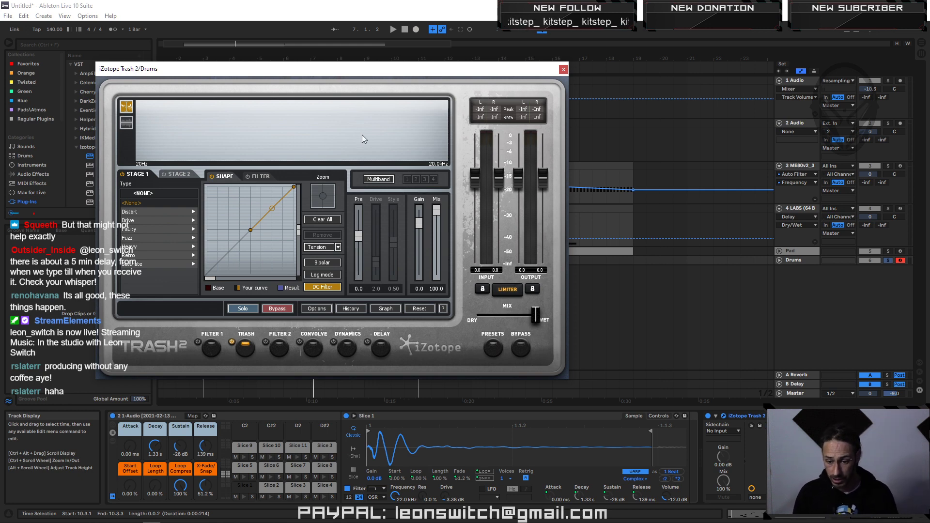
drag(351, 63, 418, 91)
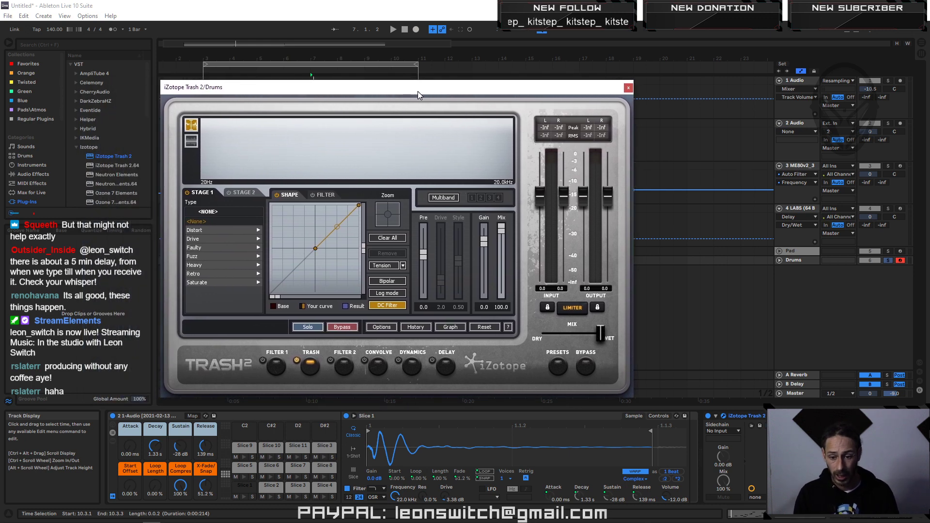
Step: Play the loop, enable Trash 2's Multiband mode and bend the shape curves of bands 1 and 3 slightly upward
key(space)
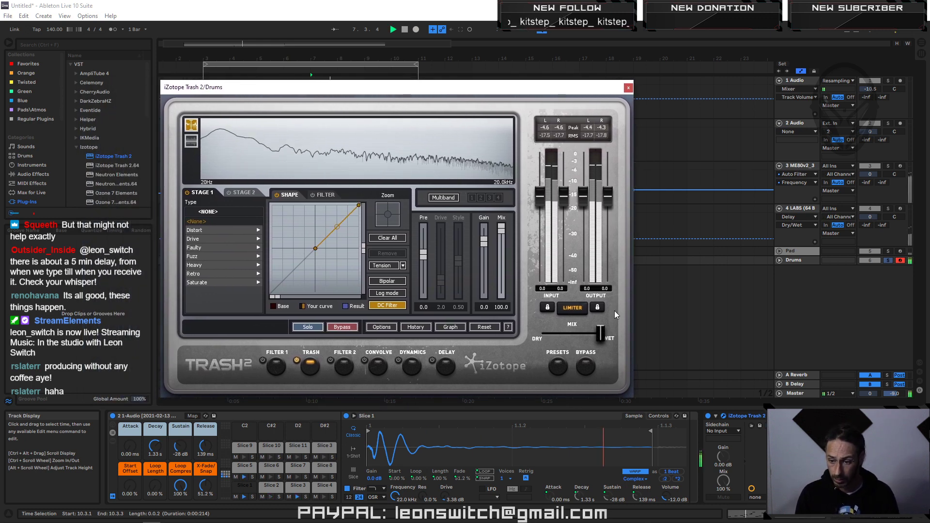
mouse_move(601, 329)
mouse_down()
mouse_move(535, 331)
mouse_move(614, 337)
mouse_up()
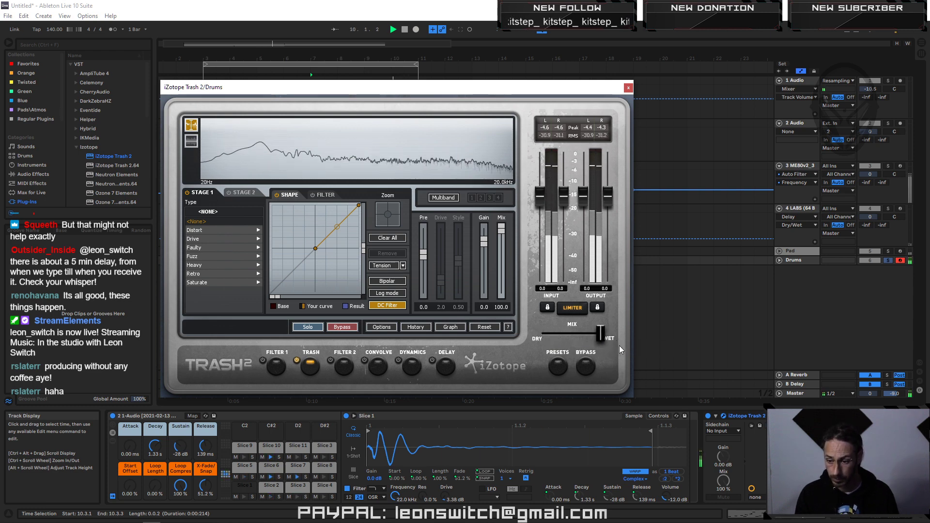
click(448, 198)
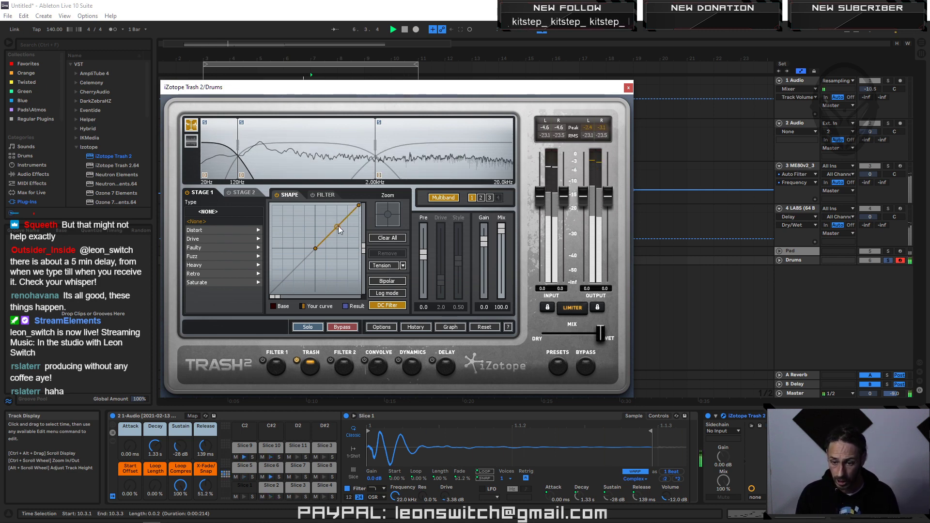
drag(338, 225, 337, 224)
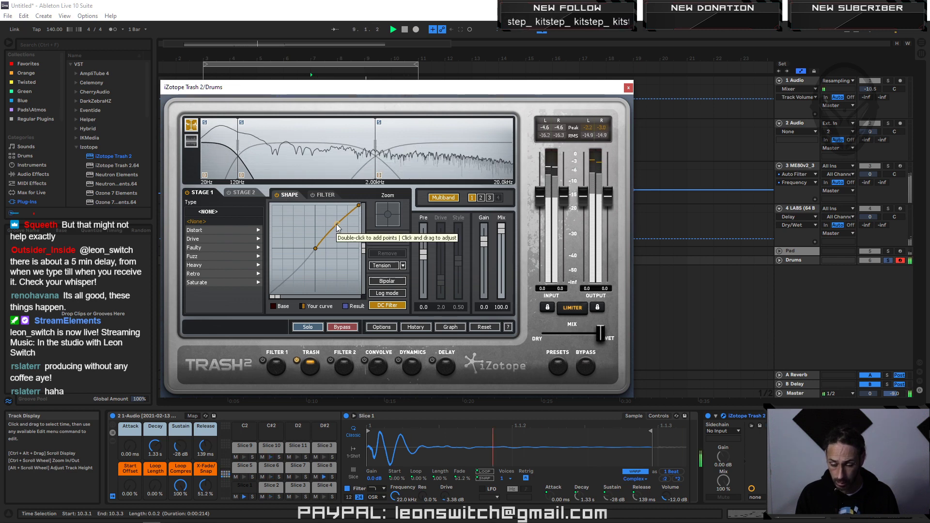
click(490, 198)
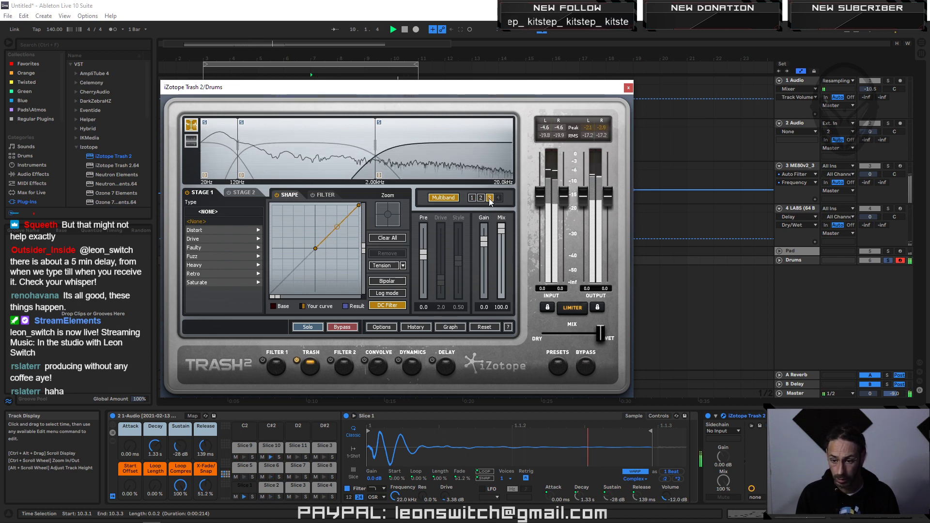
drag(335, 226, 333, 223)
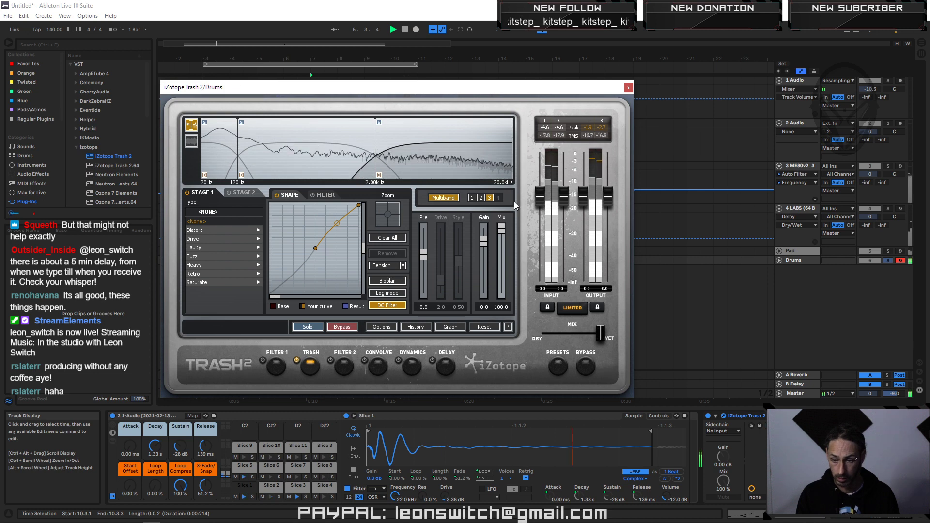
Step: Move the crossover between bands 1 and 2 to 212 Hz, using band 1's solo to check the low end
click(481, 198)
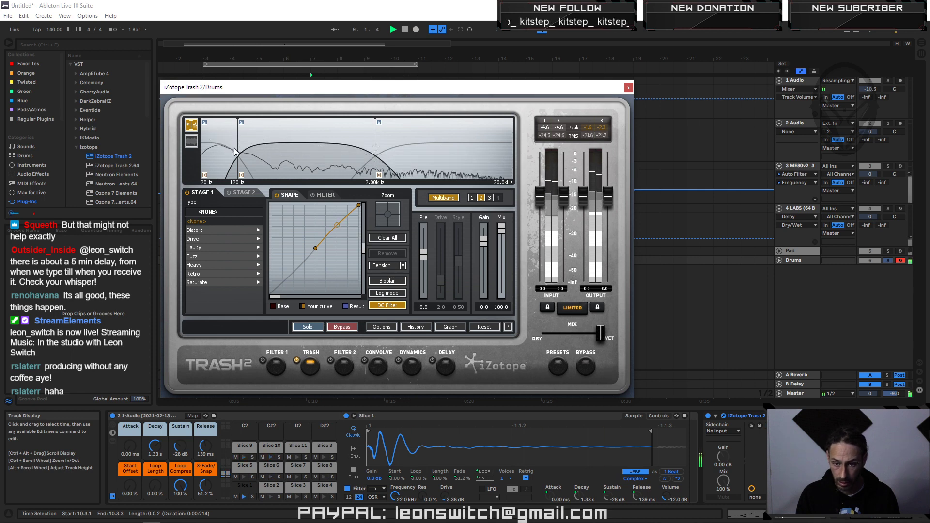
drag(238, 148, 255, 148)
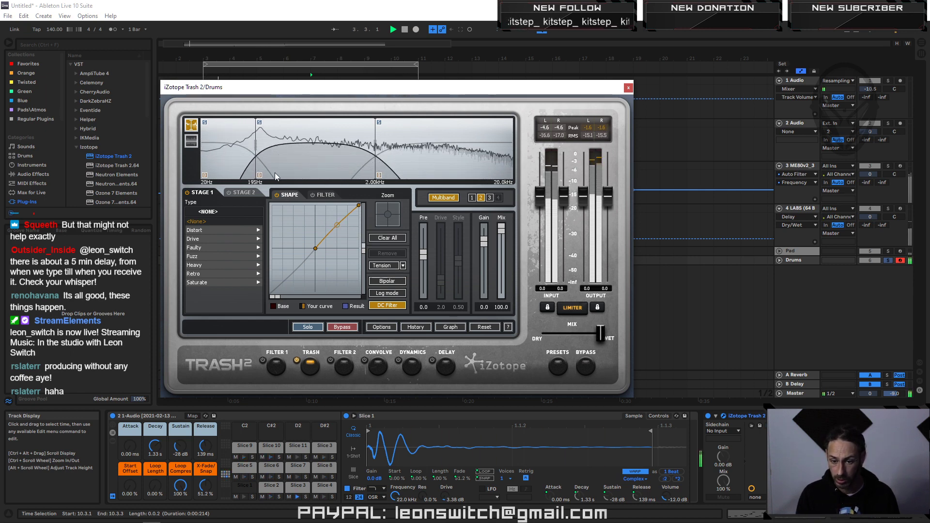
drag(256, 156, 262, 147)
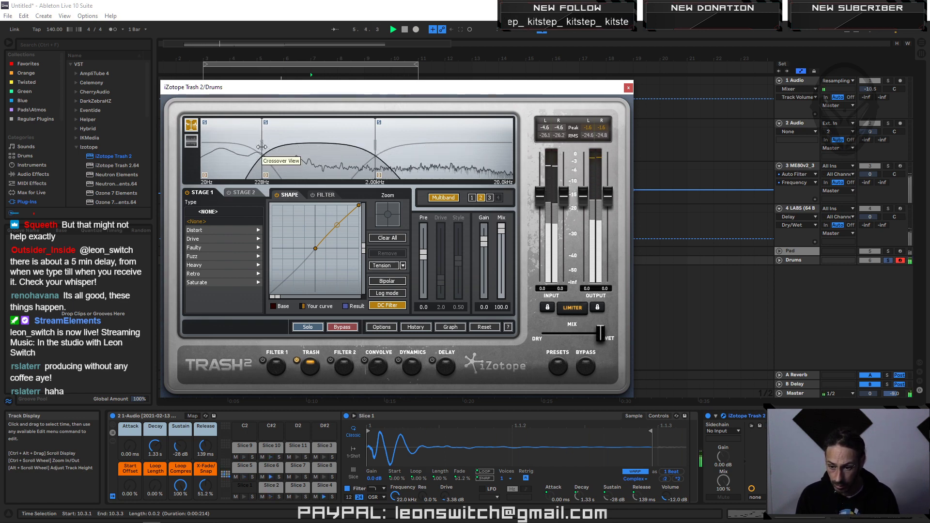
key(space)
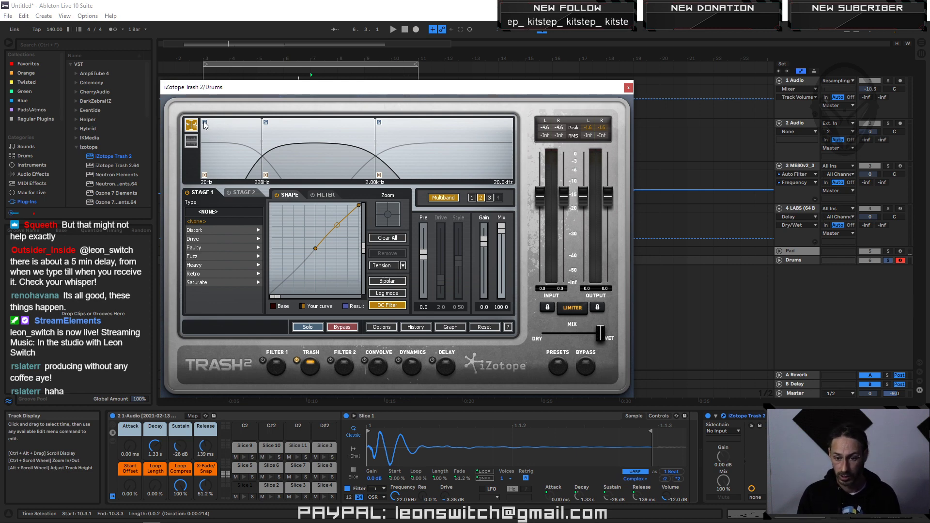
key(space)
drag(263, 145, 266, 146)
drag(264, 145, 259, 145)
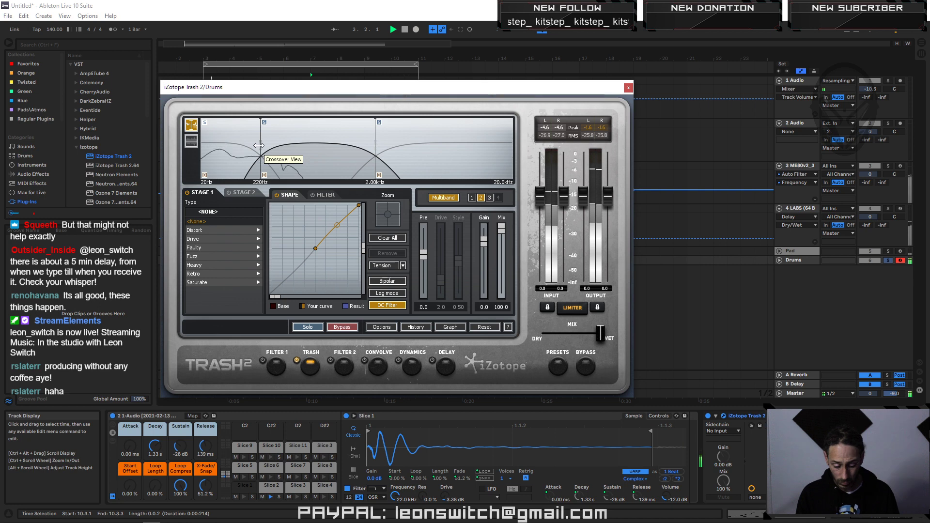
drag(259, 145, 257, 146)
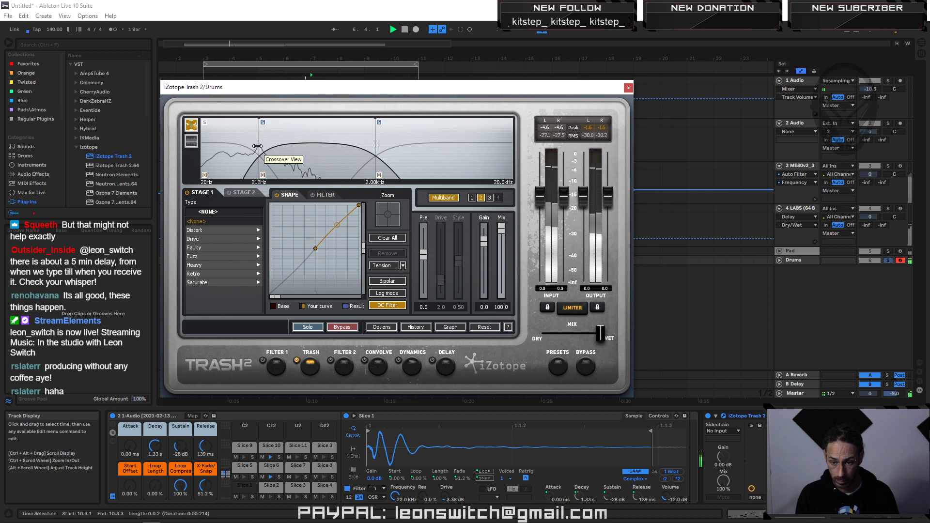
click(205, 123)
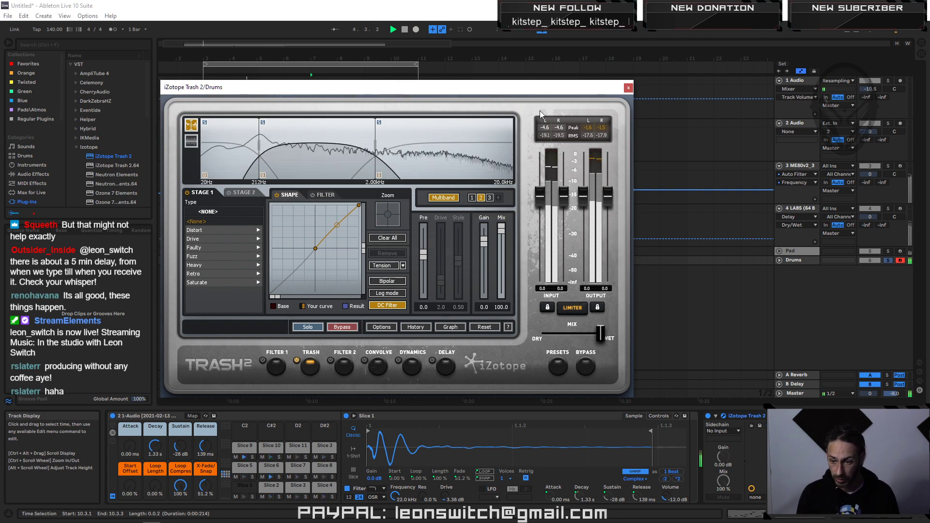
Step: Set Trash 2's output level to -2.8, compare the dry signal with the fully wet mix and close the plug-in window
drag(610, 195, 610, 210)
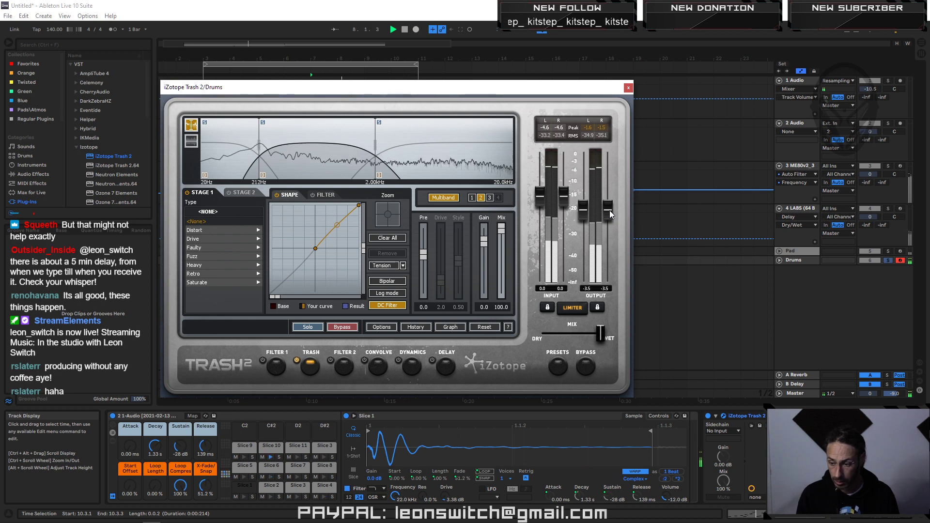
drag(609, 210, 609, 207)
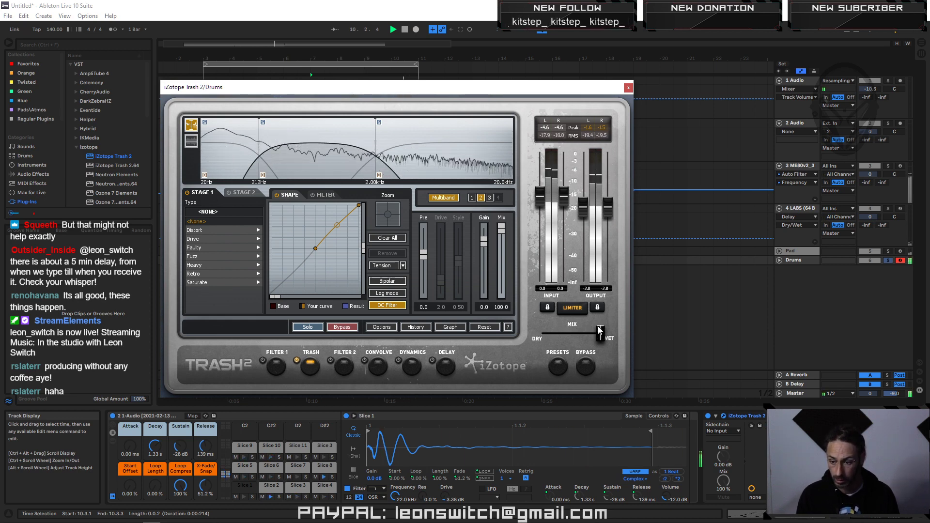
drag(600, 333, 545, 335)
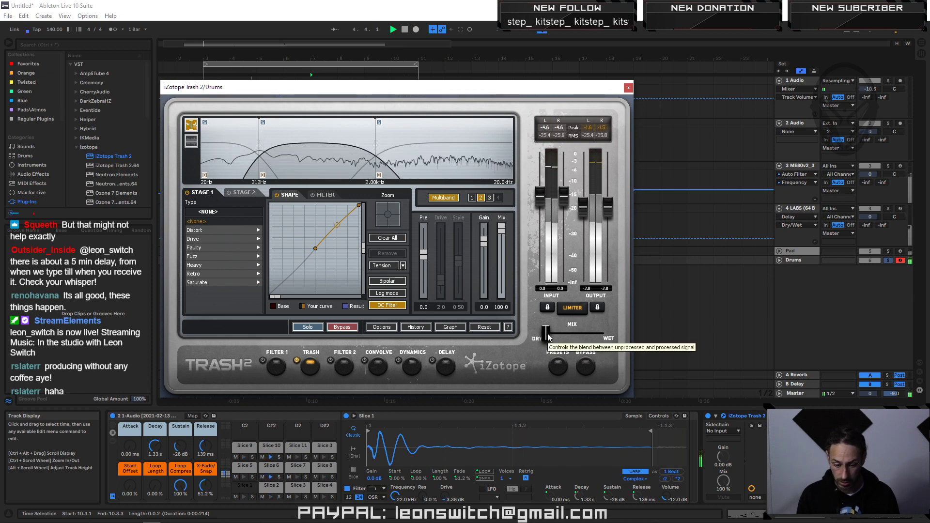
drag(547, 335, 628, 333)
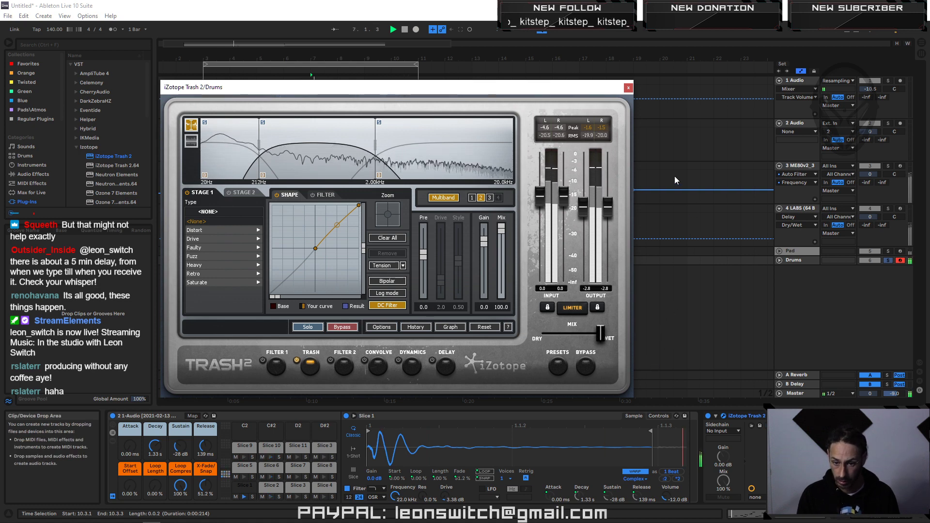
click(628, 87)
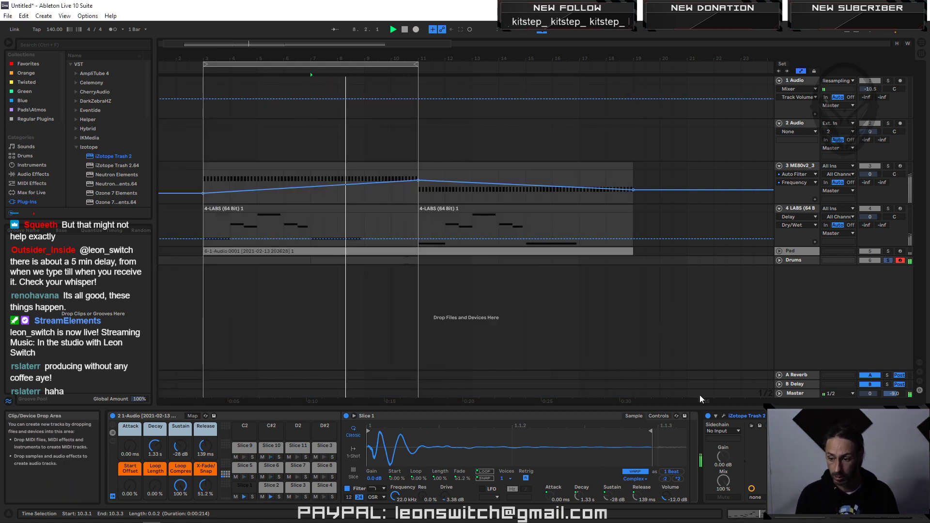
Step: Add the Reverb audio effect after Trash 2 on the Drums track and adjust its Dry/Wet mix
click(27, 173)
drag(87, 184, 676, 361)
drag(800, 456, 804, 455)
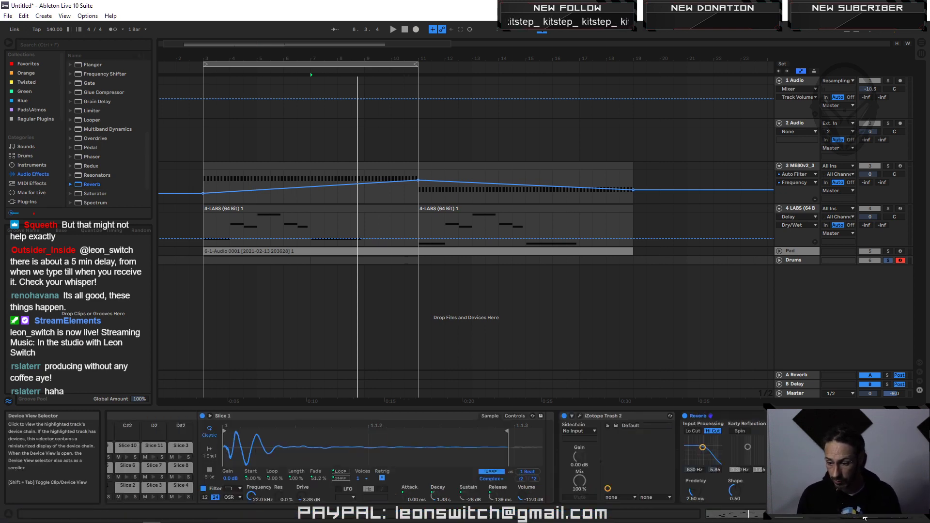
scroll(335, 450, left, 3)
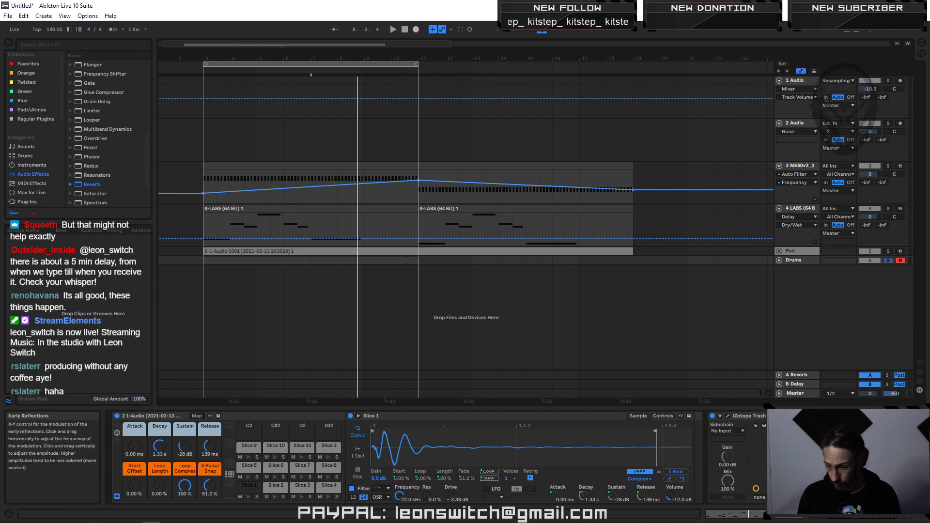
click(885, 519)
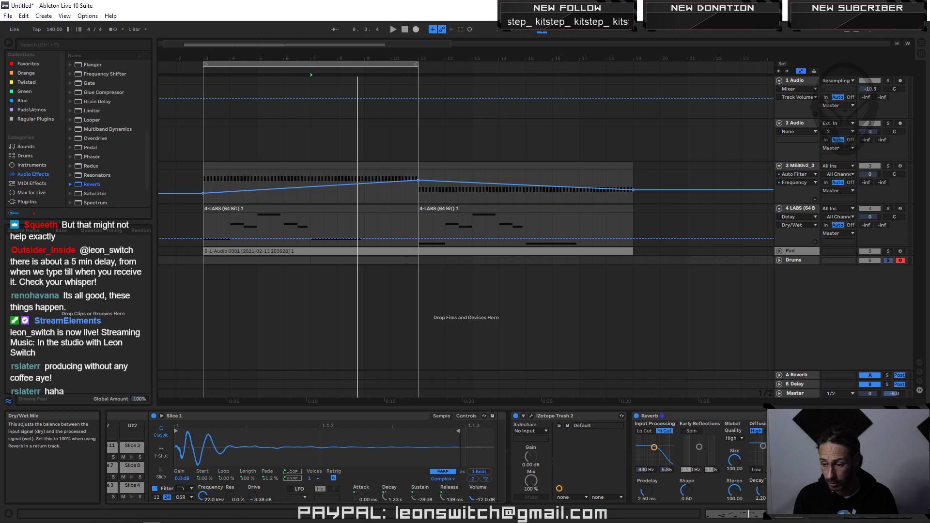
Step: Compare the playing drums with the Reverb off and on, and unsolo the Drums track
key(space)
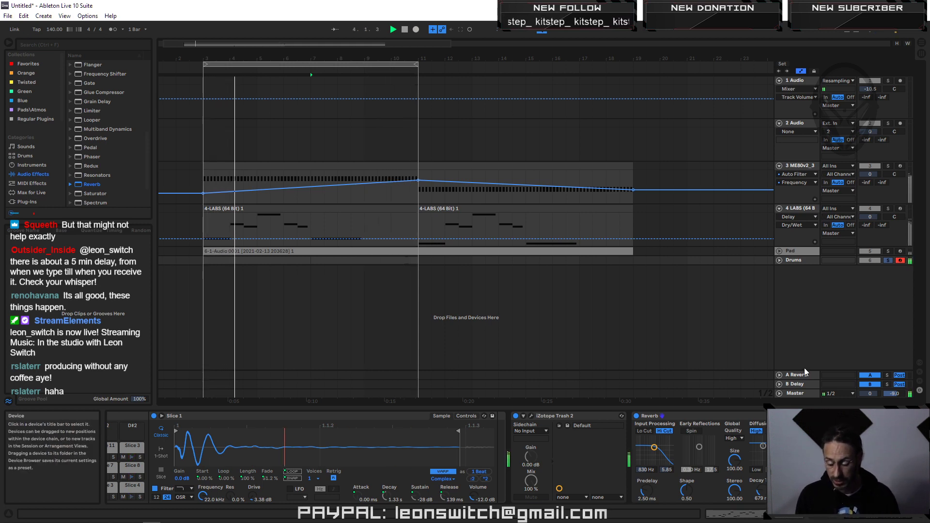
click(636, 417)
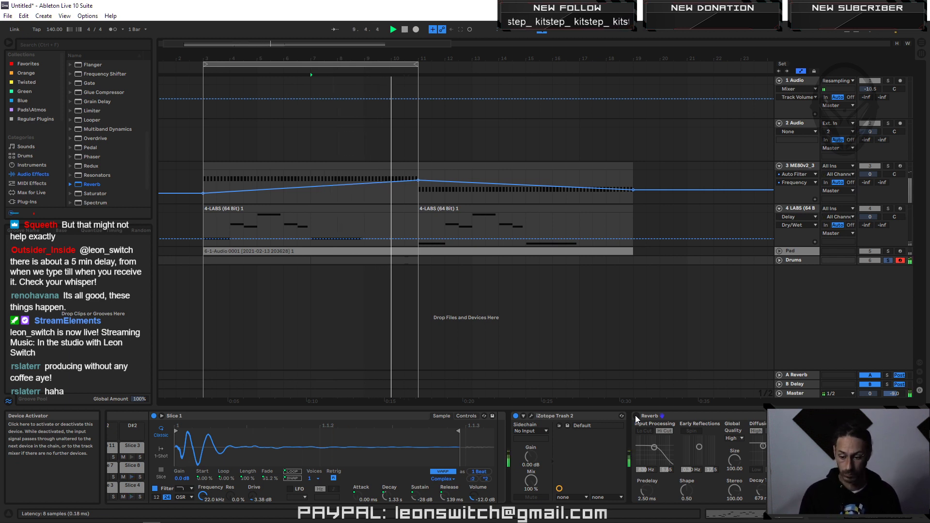
click(636, 416)
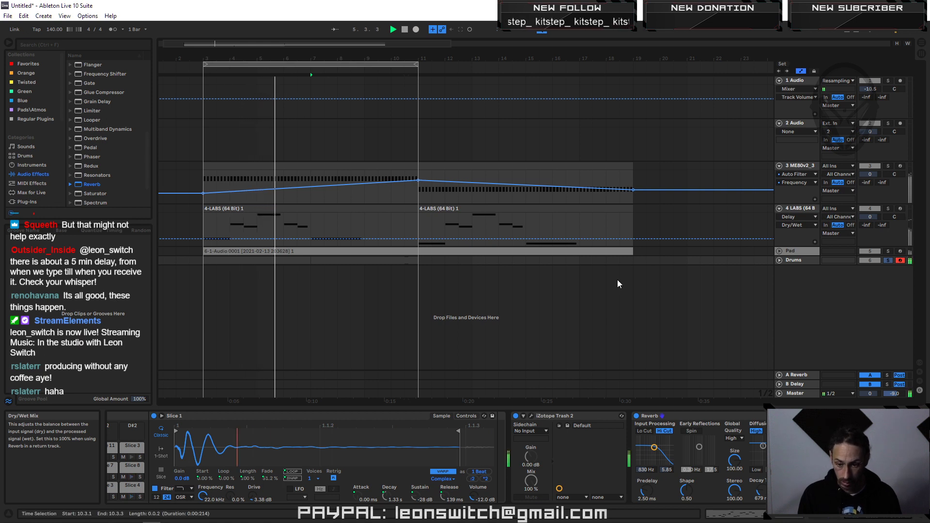
click(888, 261)
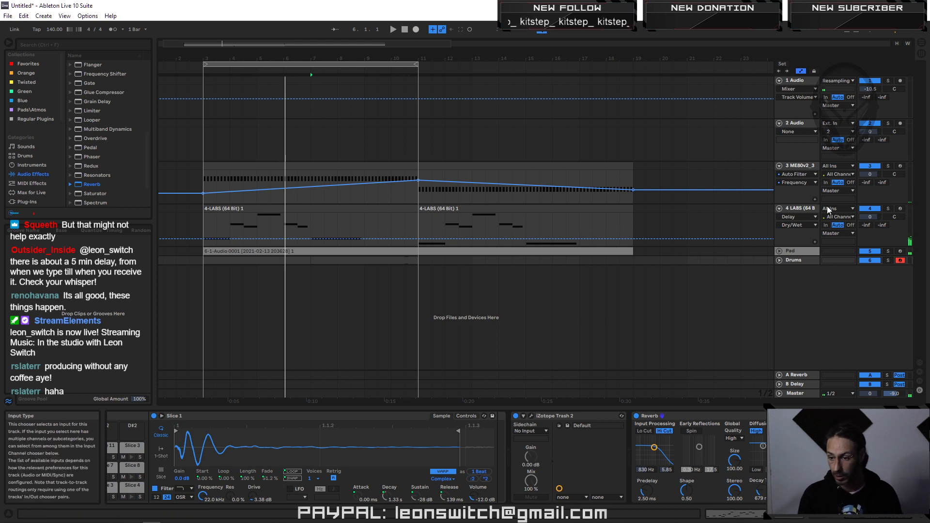
Step: Deactivate the 4 LABS track and play the loop from bar 3 to hear the drums without it
click(870, 209)
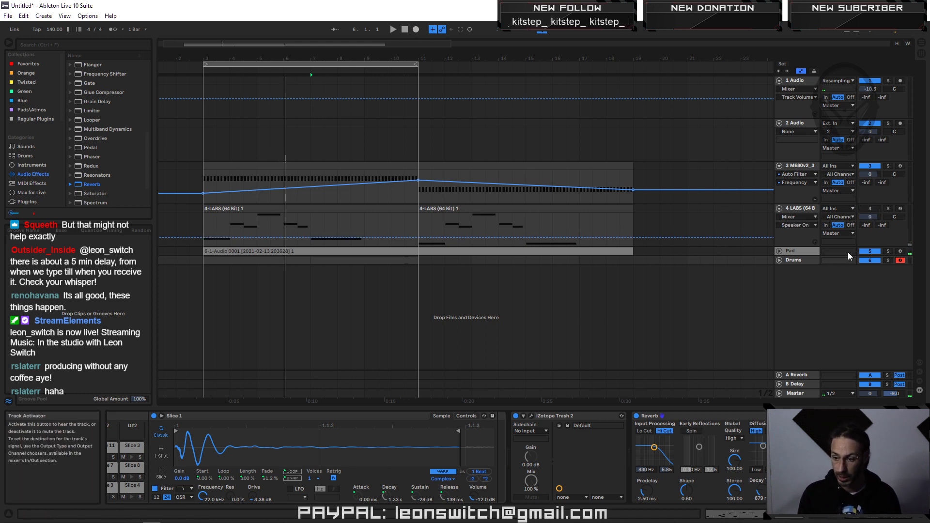
key(space)
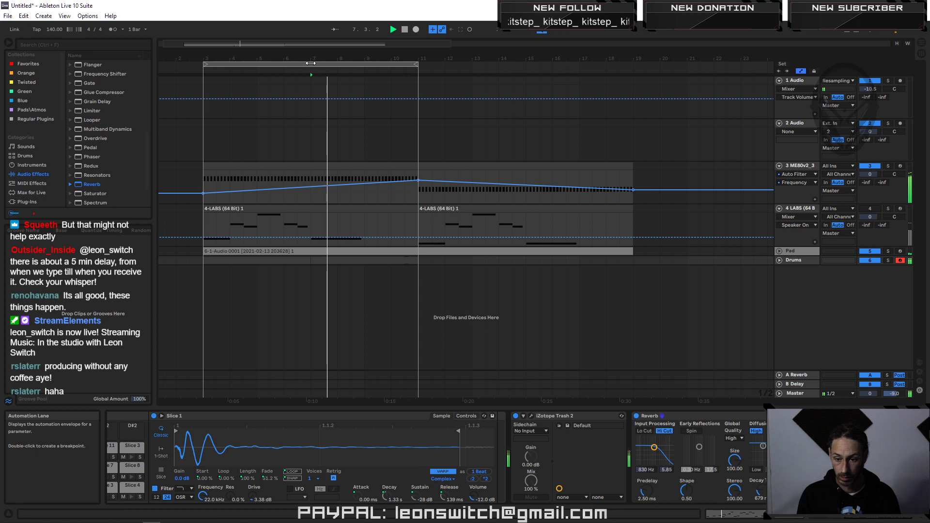
click(327, 65)
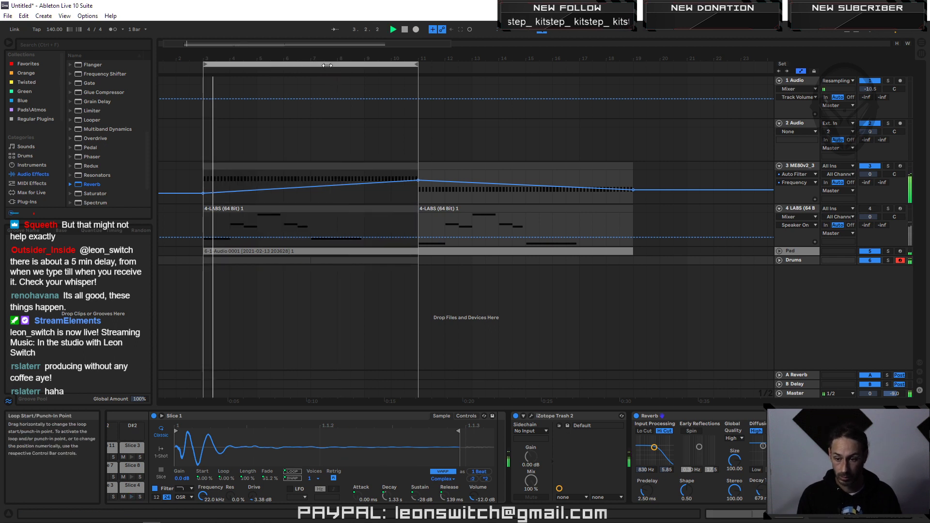
Step: Consolidate the Drums clips in bars 3 to 11 into one clip, then extend the drums and the loop to bar 19
click(358, 261)
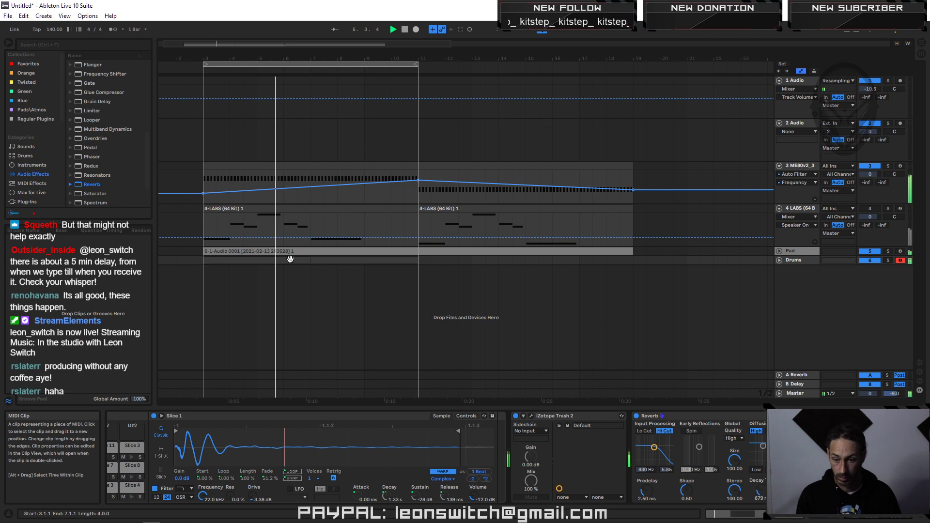
right_click(394, 263)
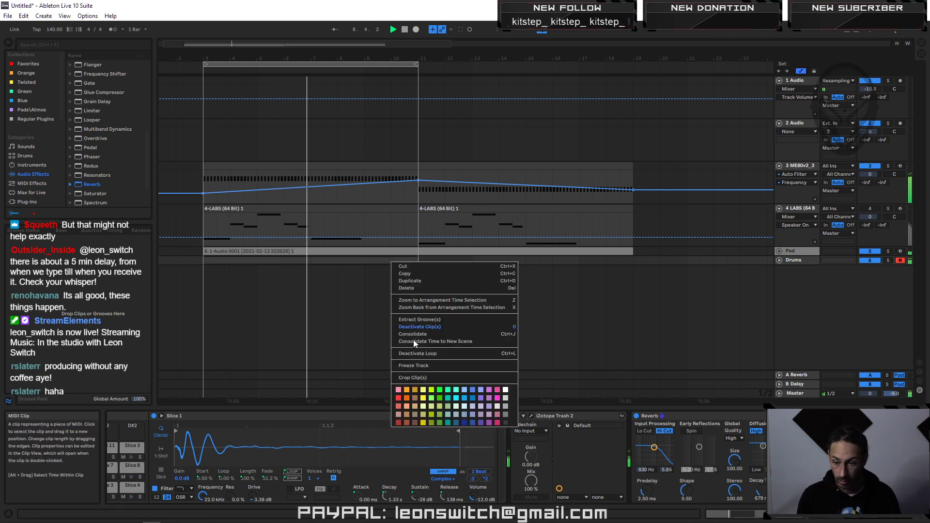
click(441, 334)
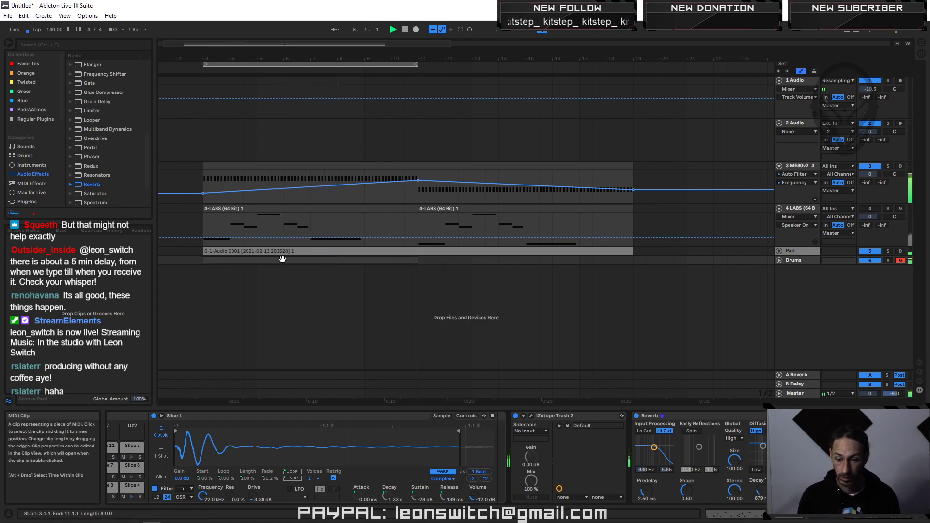
drag(419, 64, 634, 78)
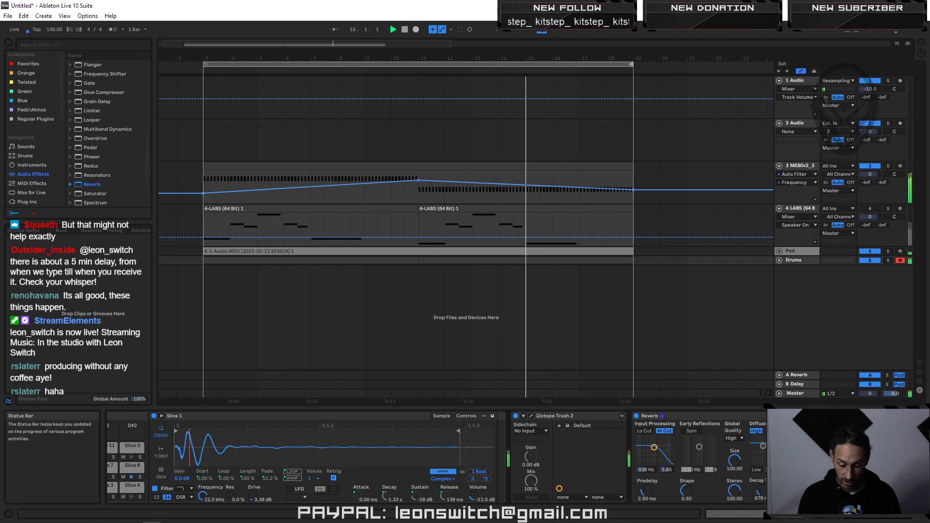
Step: Reactivate the 4 LABS track in the Session mixer and return to the Arrangement
key(Tab)
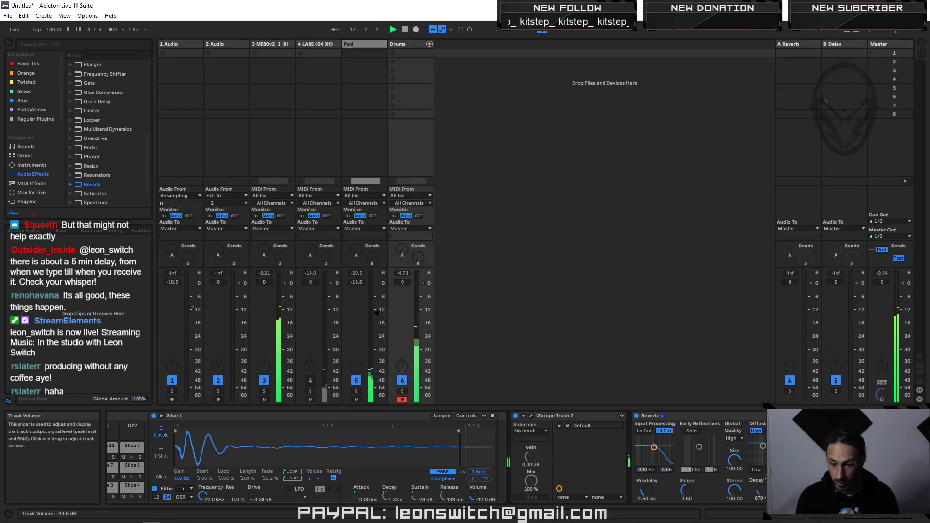
click(311, 381)
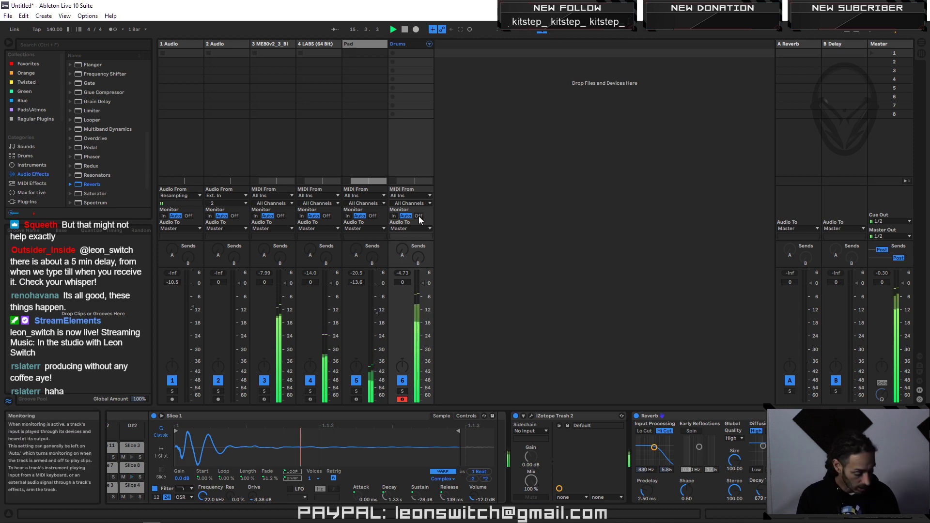
key(Tab)
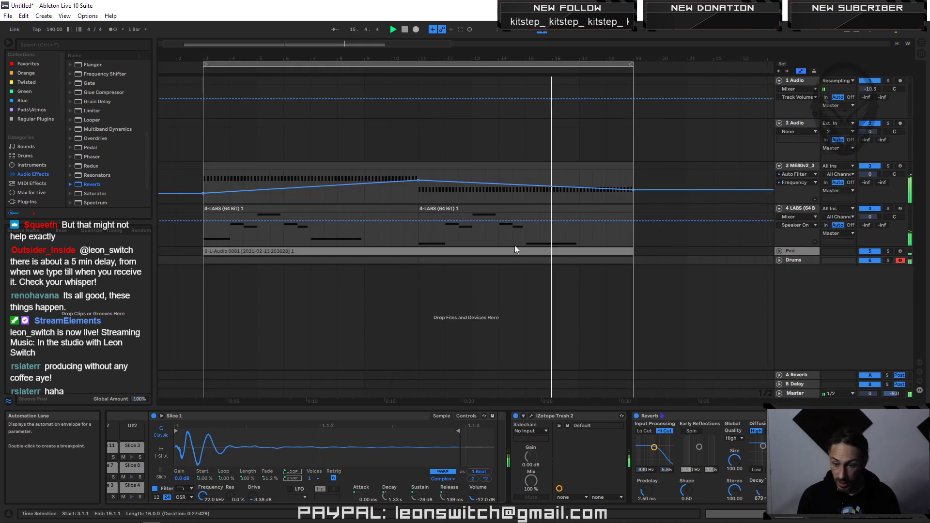
Step: Delete the last Slice 10 and Slice 8 notes at the end of the second Drums clip
double_click(619, 252)
scroll(800, 444, up, 2)
scroll(799, 443, up, 3)
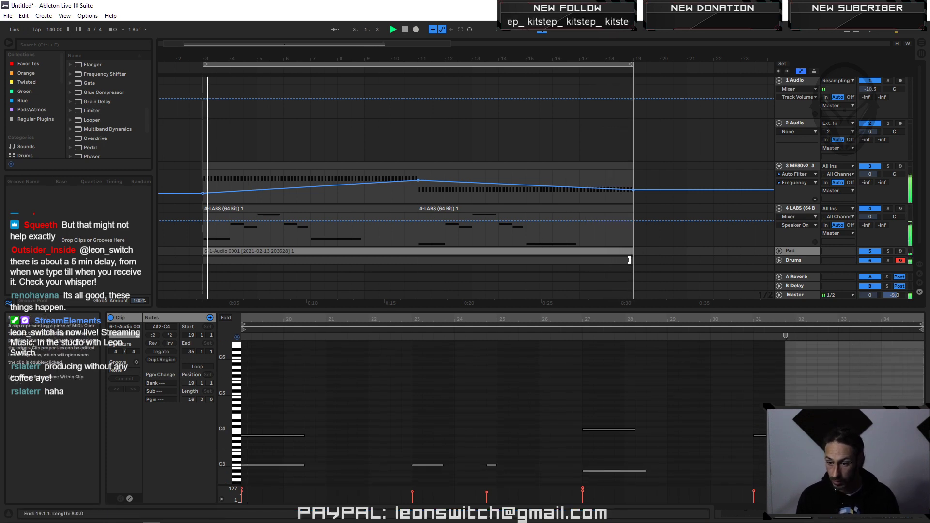
click(629, 260)
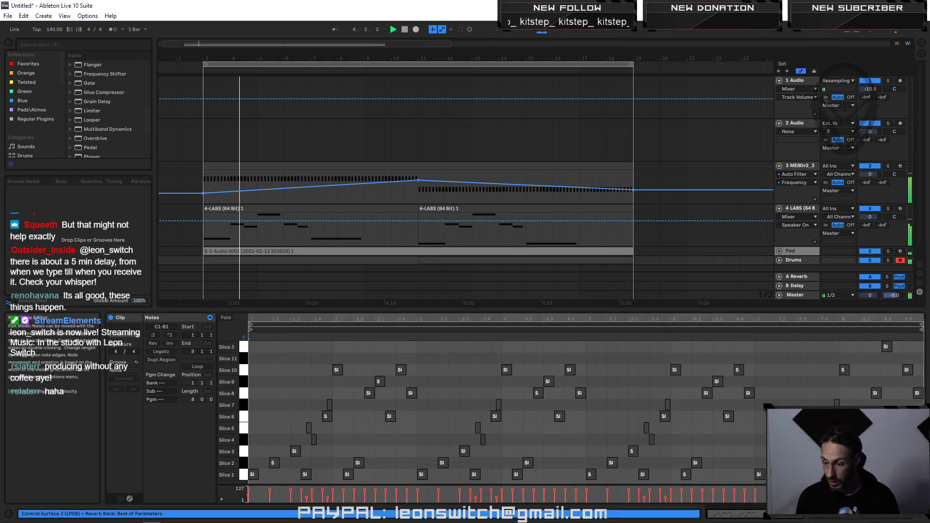
drag(897, 363, 916, 423)
key(Delete)
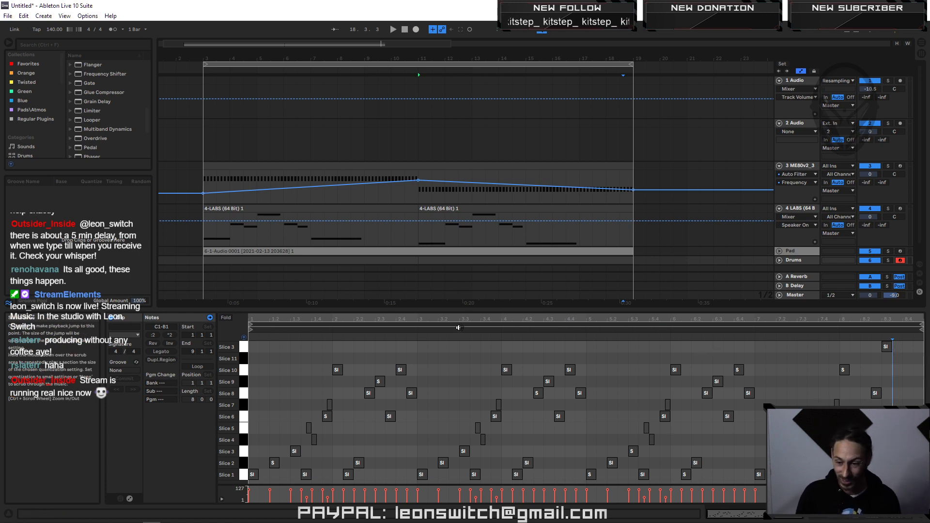
Step: Play the loop over bars 3 to 19 to check the edited drums, then reopen the second Drums clip and shrink the note editor
click(446, 63)
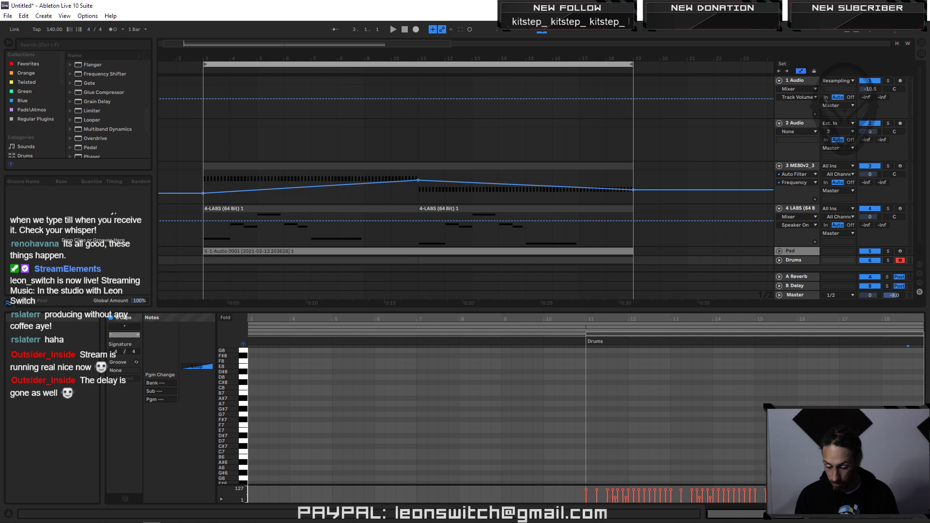
click(511, 432)
key(space)
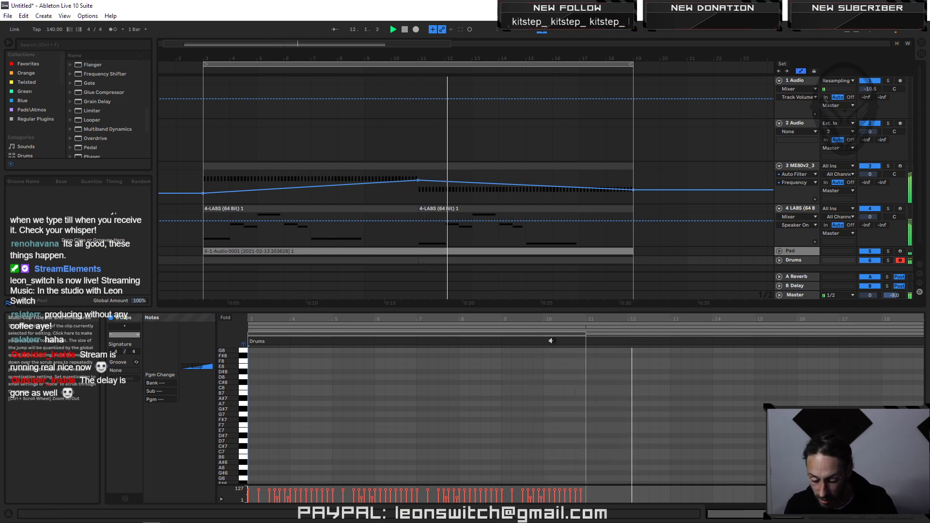
click(607, 262)
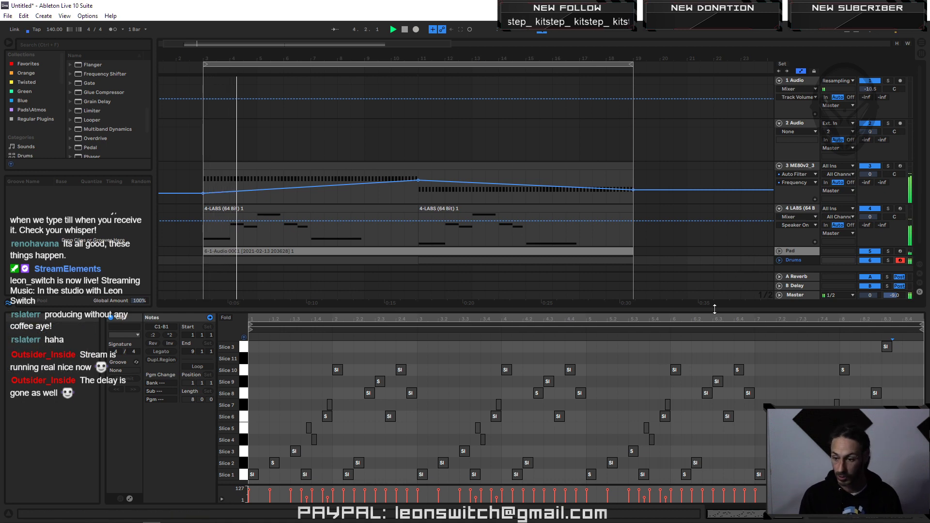
drag(715, 309, 711, 369)
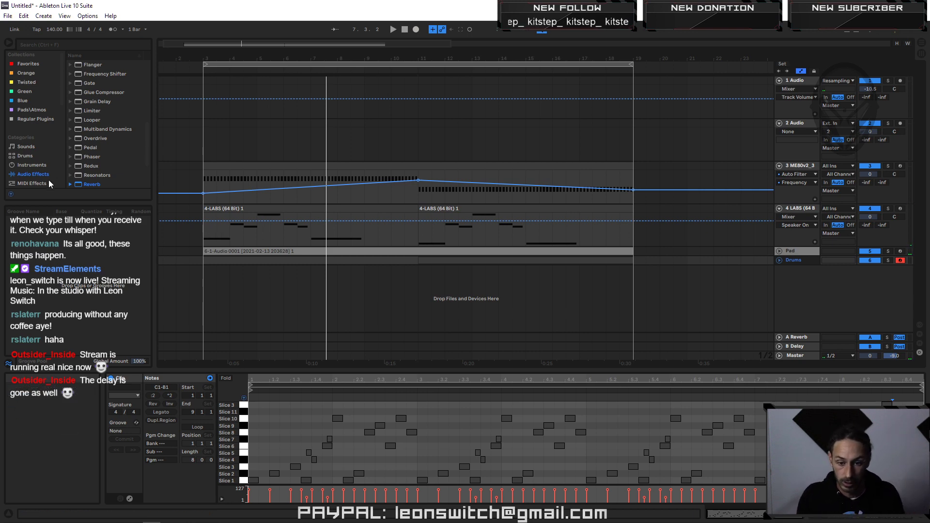
Step: Browse the local drives, expand the 2016 samples folder on Local 3a and look through its subfolders in a widened browser
scroll(36, 163, down, 2)
scroll(35, 163, down, 7)
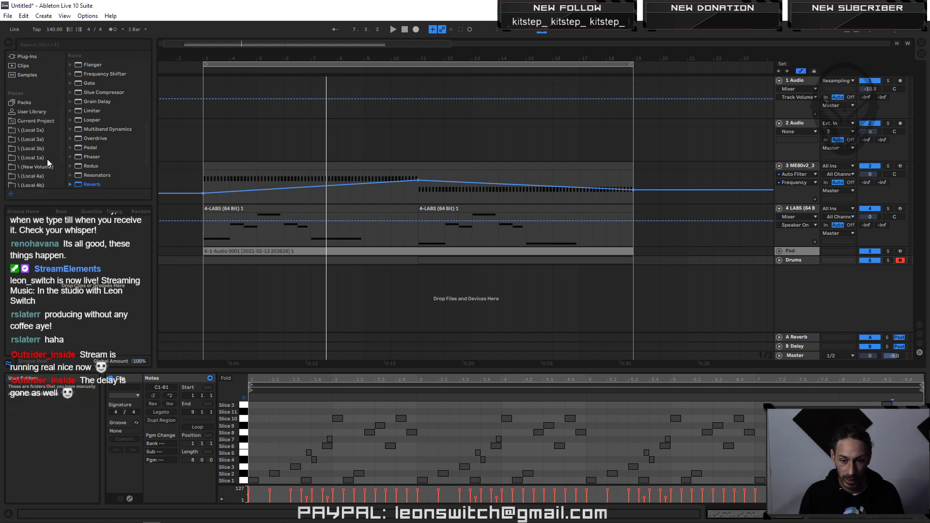
click(31, 130)
click(31, 148)
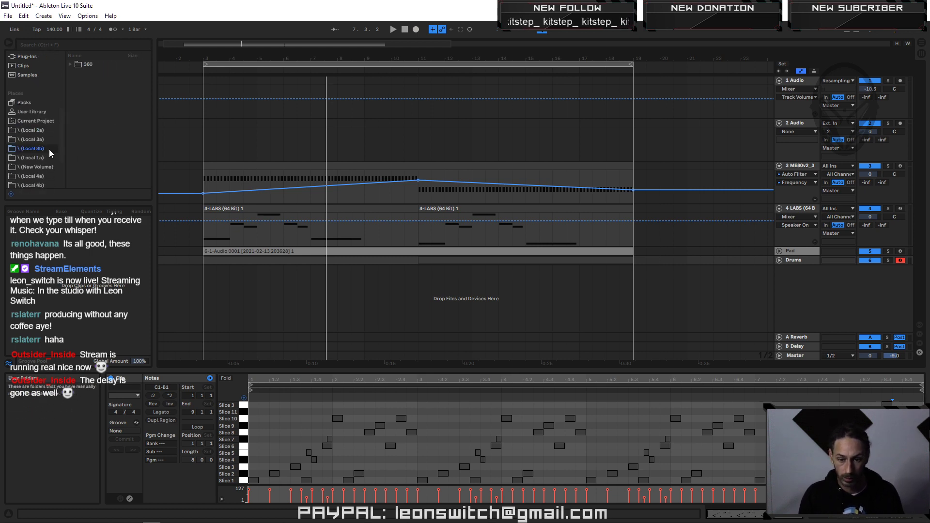
click(30, 138)
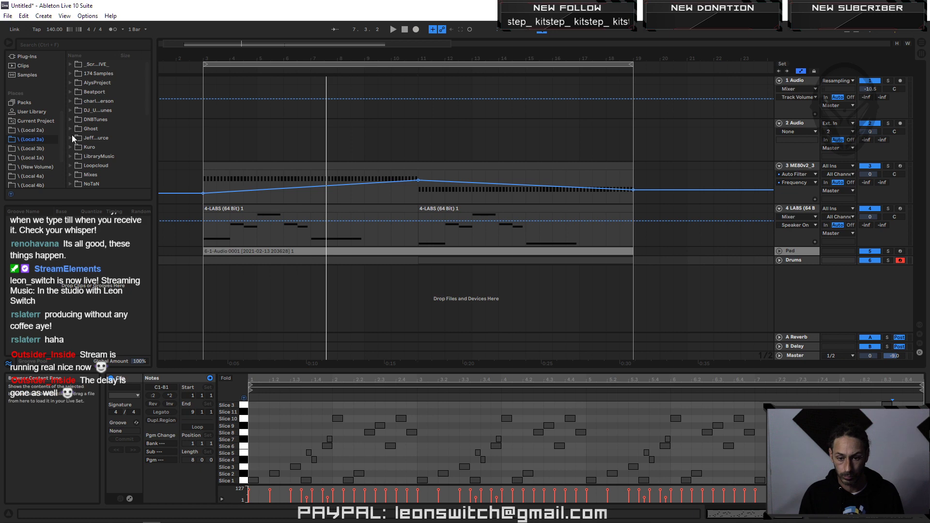
scroll(85, 138, down, 5)
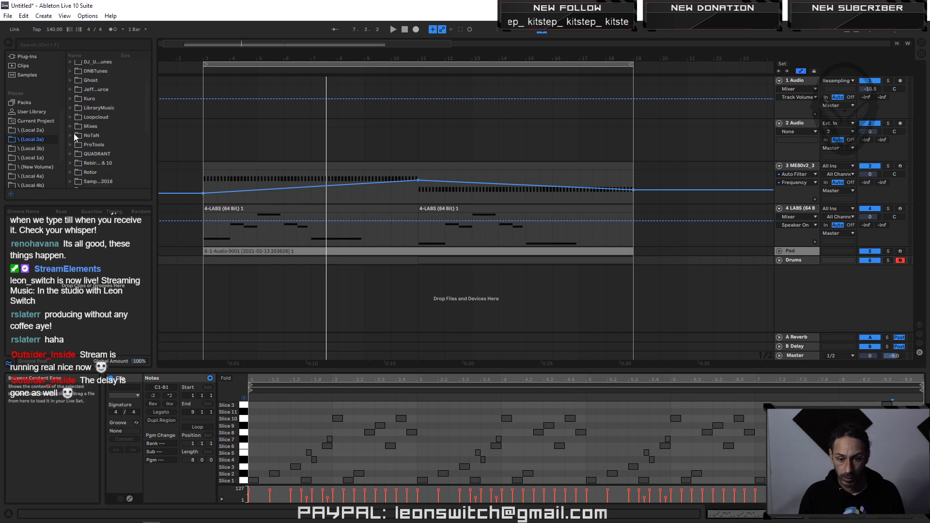
scroll(79, 162, down, 4)
click(71, 143)
drag(156, 135, 263, 135)
scroll(90, 148, down, 4)
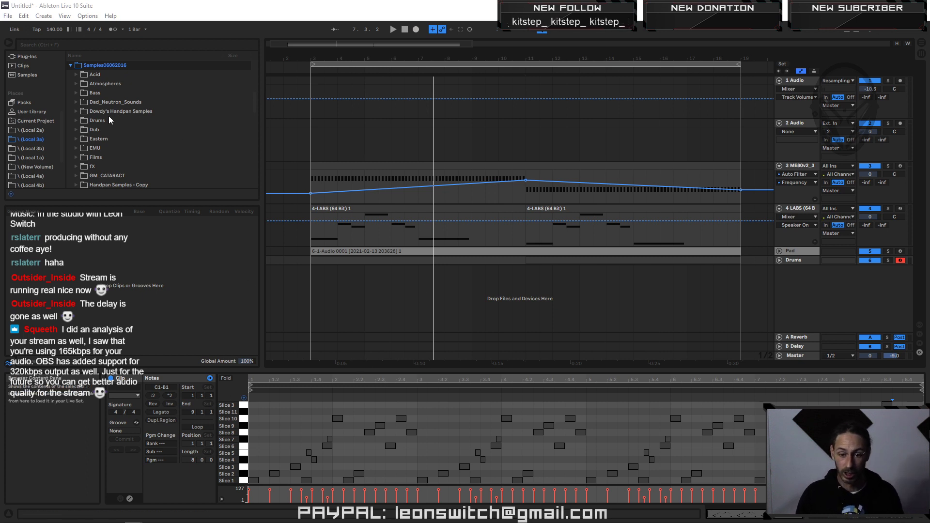
scroll(117, 117, down, 1)
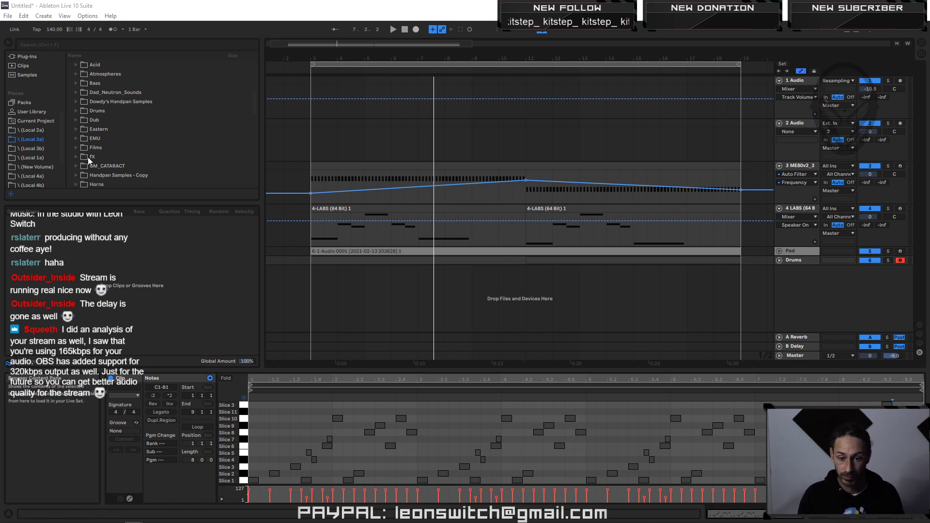
scroll(77, 121, down, 4)
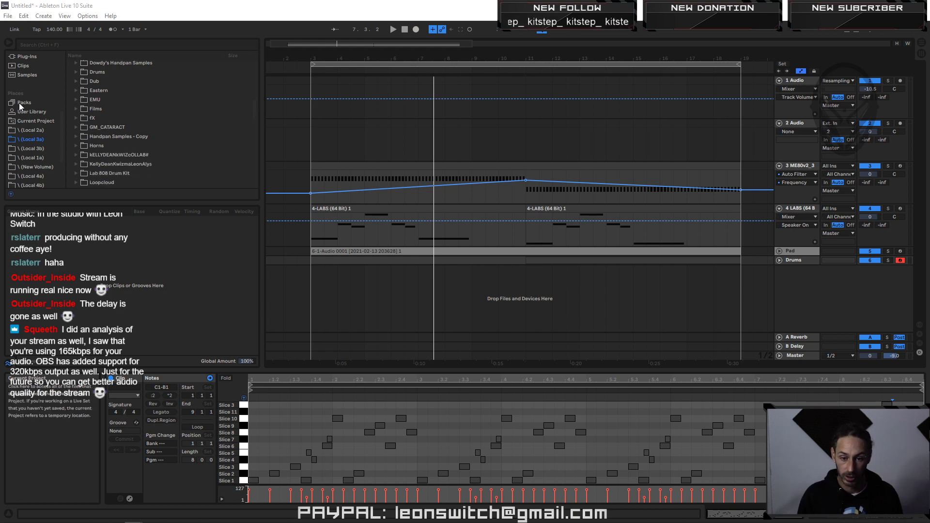
scroll(31, 132, down, 4)
scroll(23, 118, up, 1)
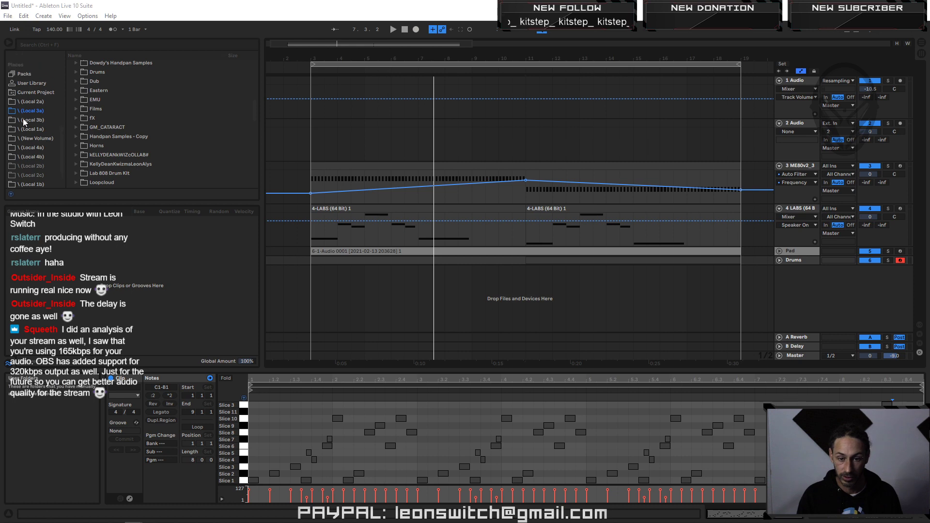
Step: Check the Packs, then open the Instrument Rack folder within the User Library's instrument presets
click(24, 74)
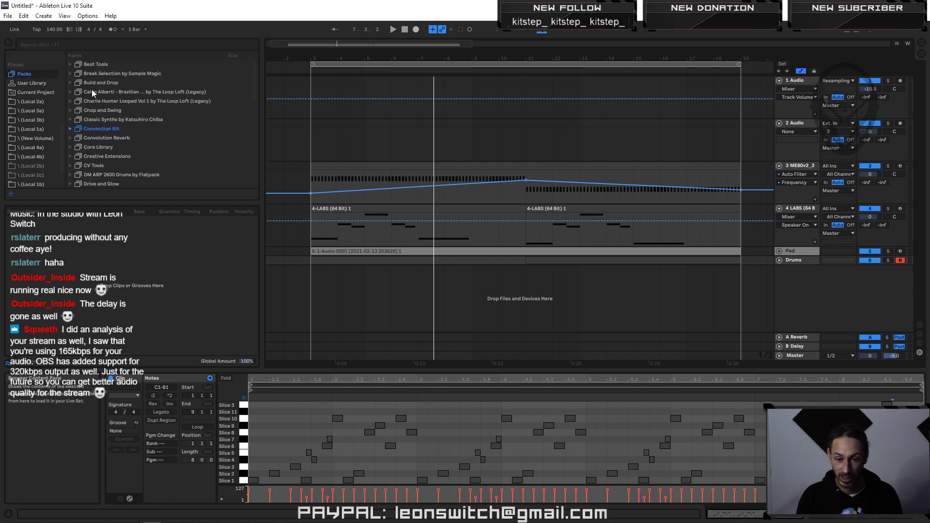
scroll(36, 100, up, 6)
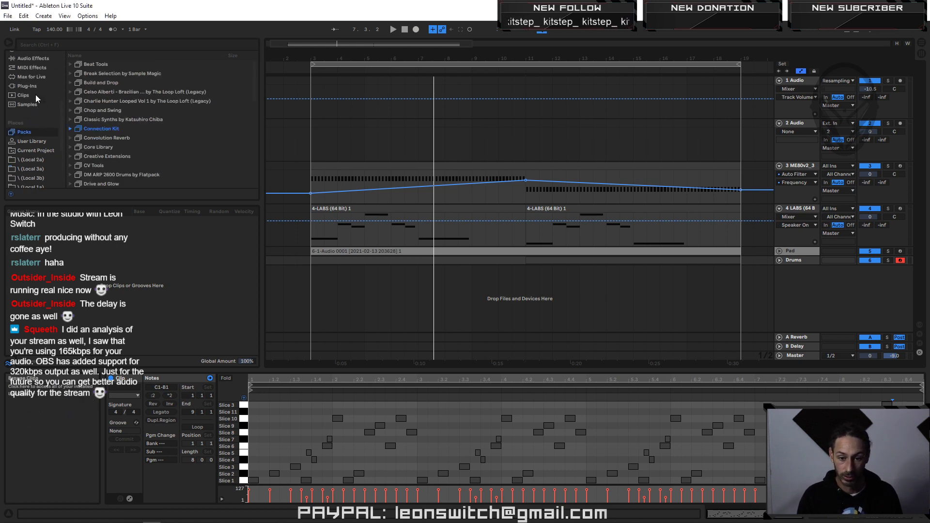
click(31, 140)
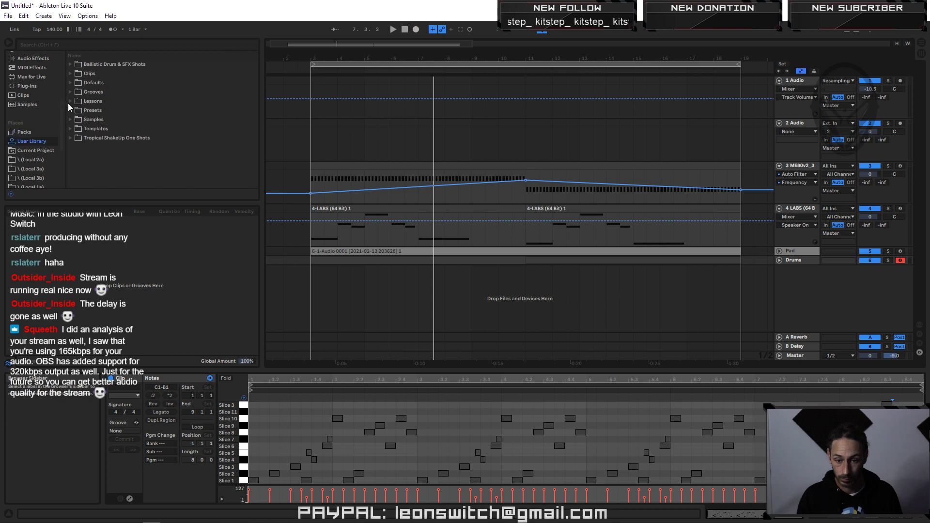
click(70, 109)
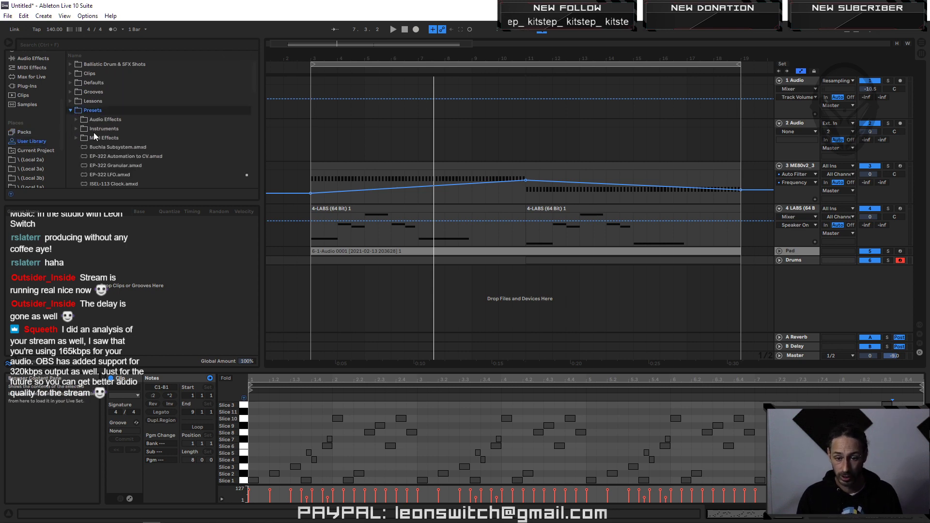
click(76, 128)
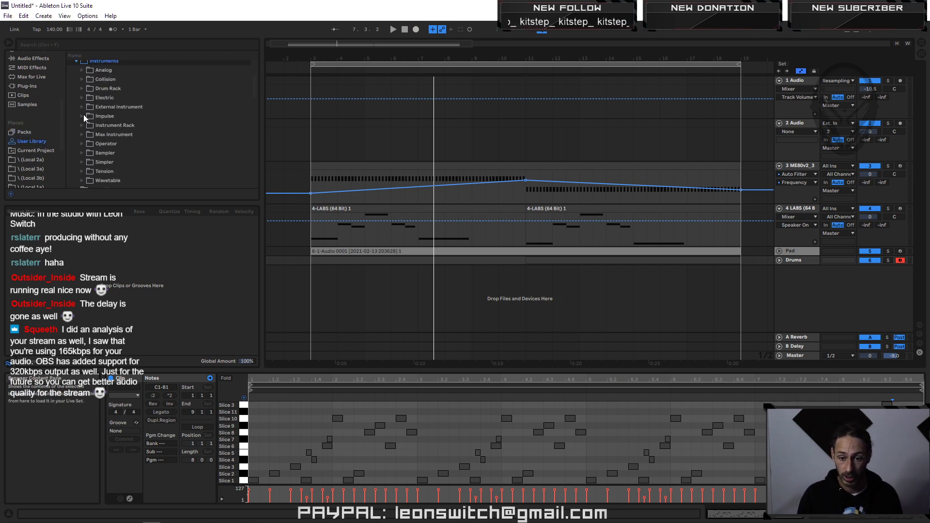
click(83, 125)
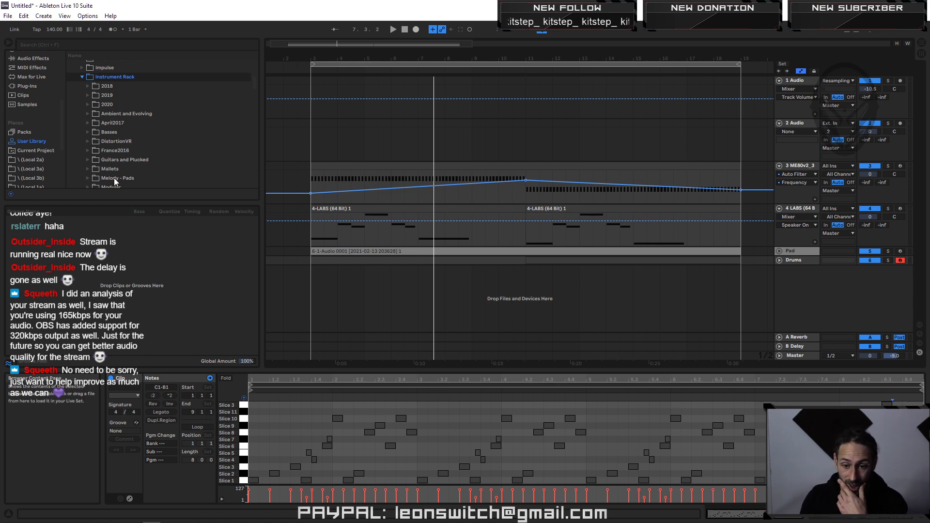
Step: Load the DarkHit -01 rack from the 2020 Hits folder onto a new track and show its sampler's sample waveform
scroll(84, 132, down, 1)
scroll(84, 132, down, 1)
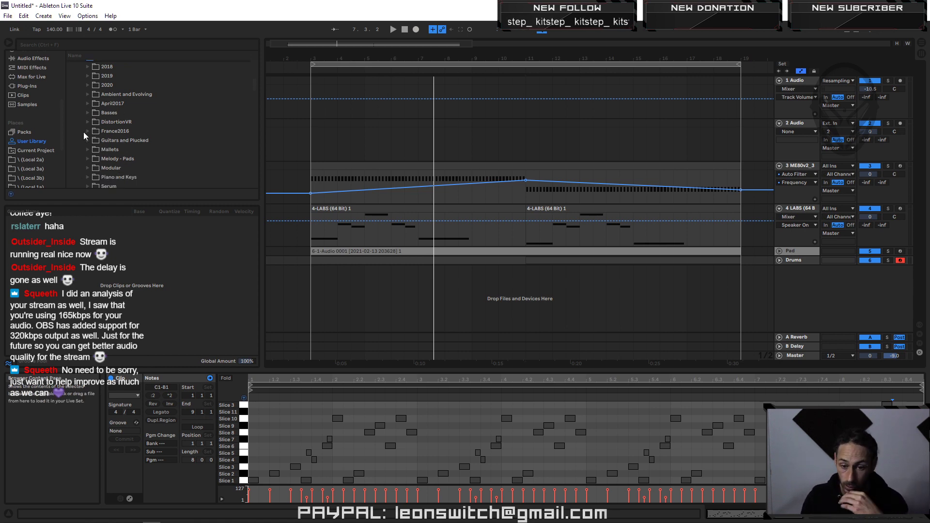
scroll(102, 155, down, 9)
scroll(102, 155, up, 13)
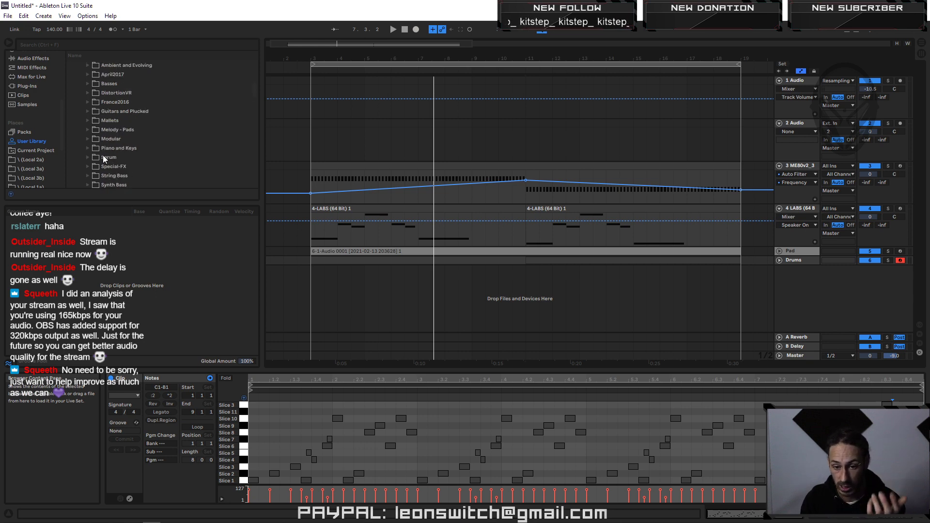
click(87, 123)
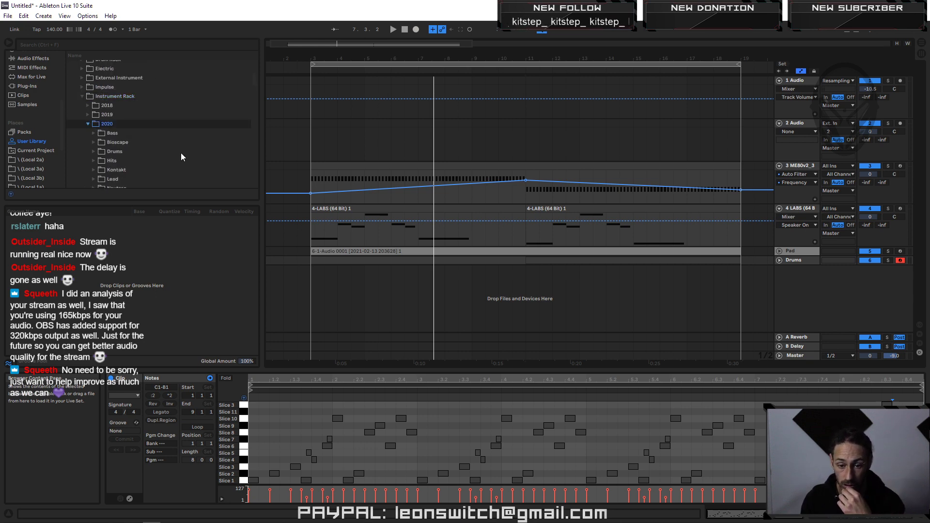
click(94, 158)
scroll(153, 154, down, 3)
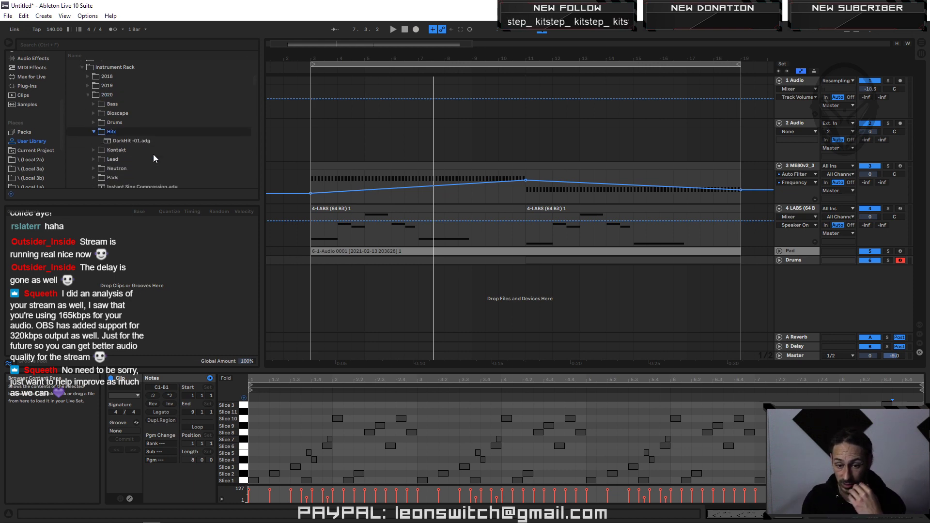
click(120, 143)
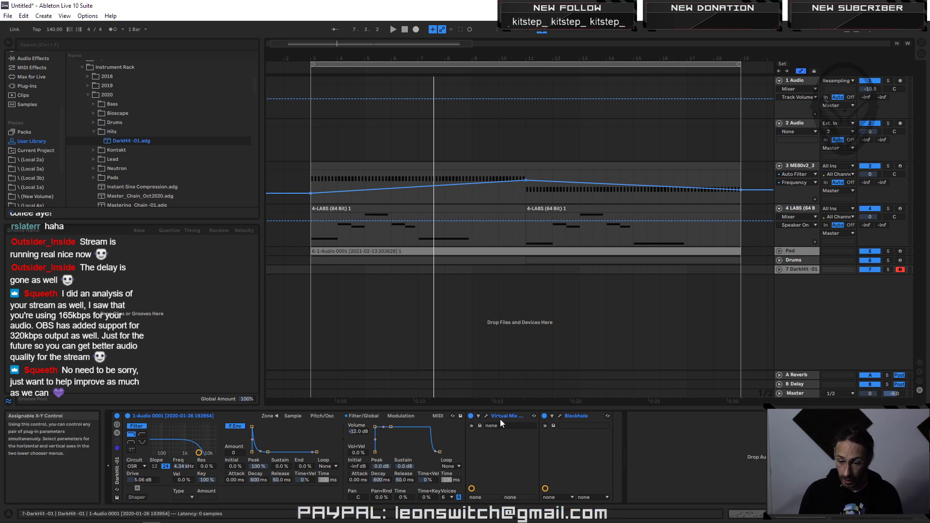
click(293, 417)
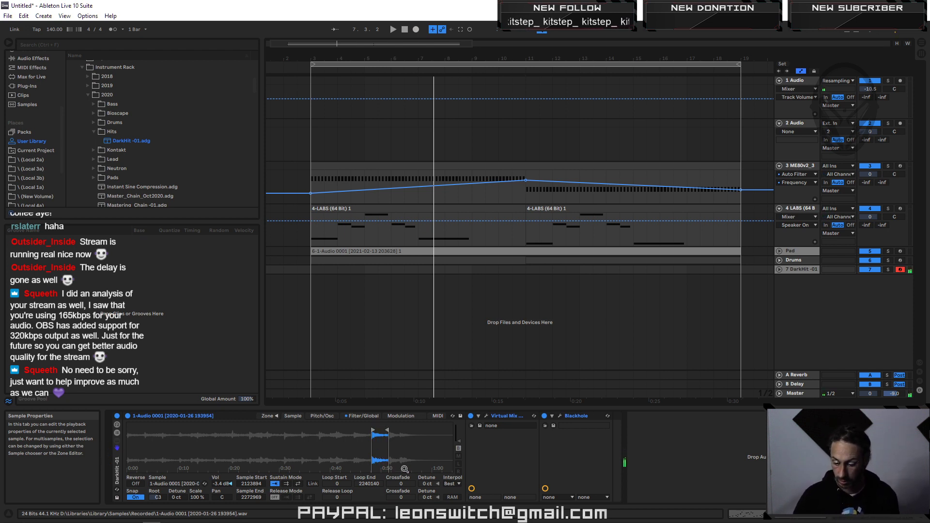
Step: Record a MIDI performance of the DarkHit -01 instrument over bars 3 to 19
click(422, 64)
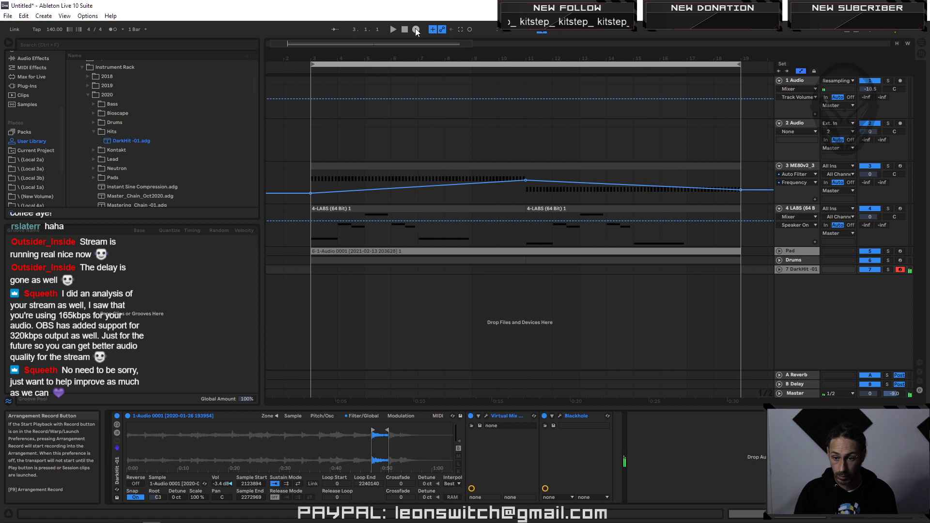
click(416, 29)
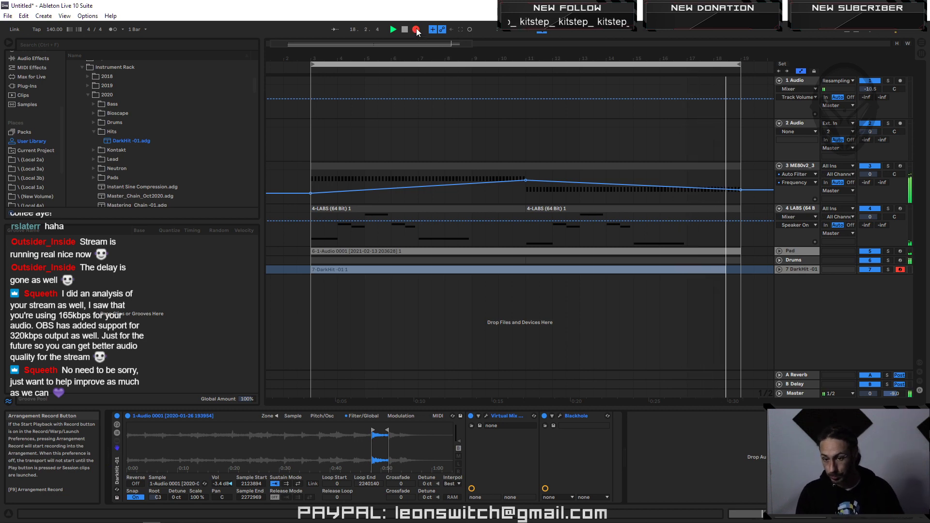
click(416, 30)
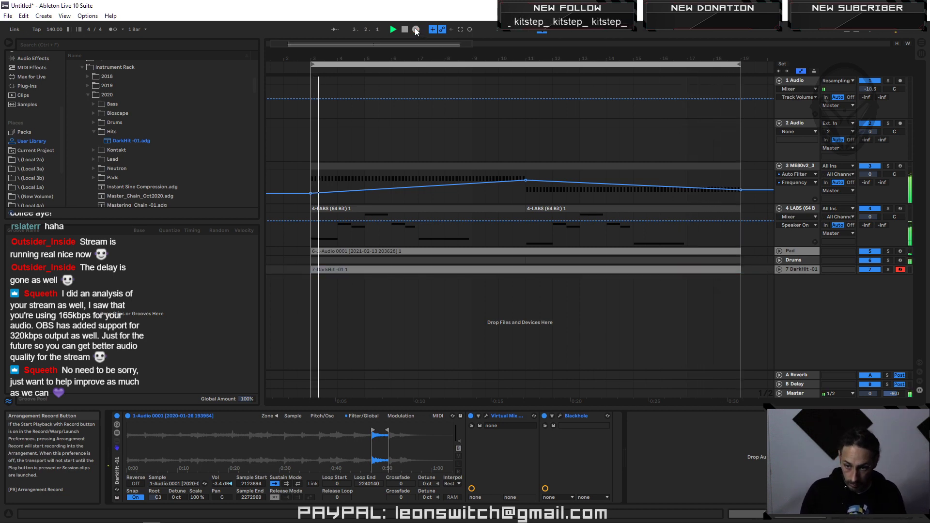
Step: Open the recorded DarkHit -01 clip and quantize its C3 notes
double_click(385, 268)
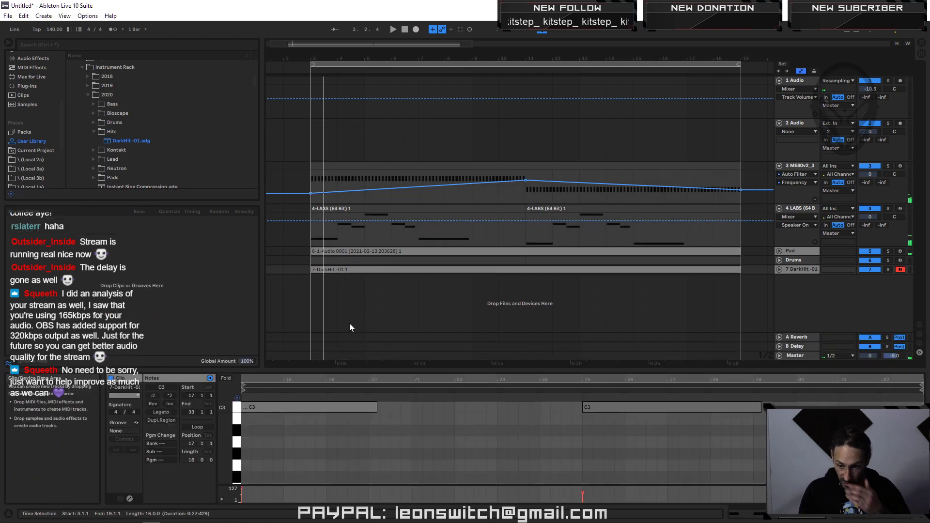
right_click(537, 414)
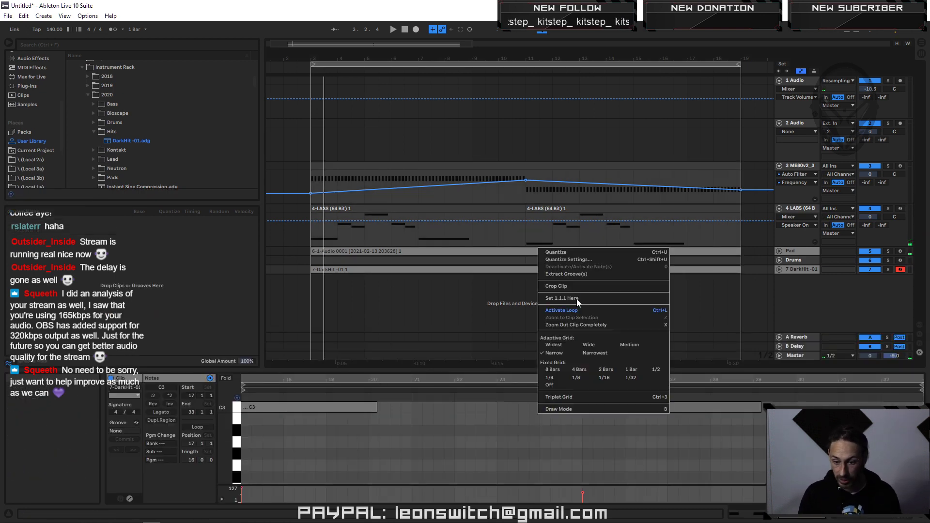
click(584, 253)
click(287, 409)
key(space)
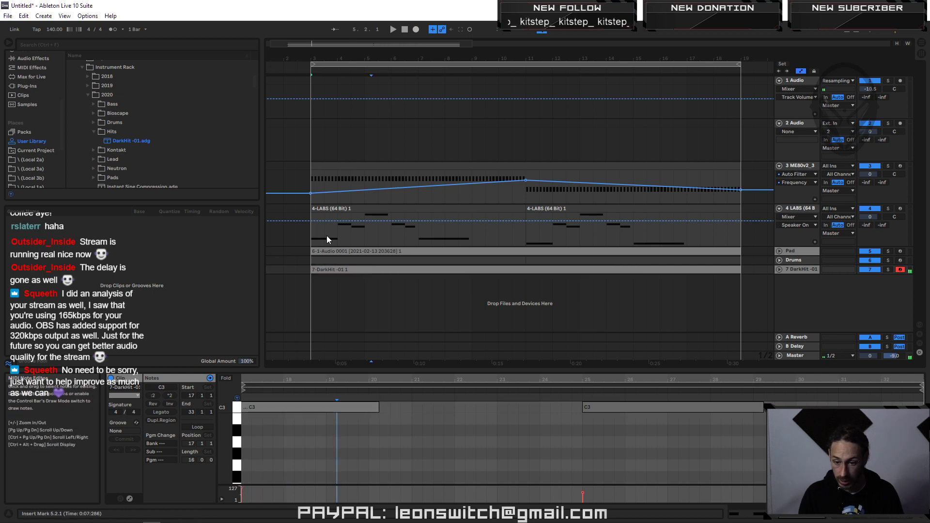
Step: Reset the DarkHit -01 clip's start to 1.1.1, keeping its length at 16 bars
click(328, 271)
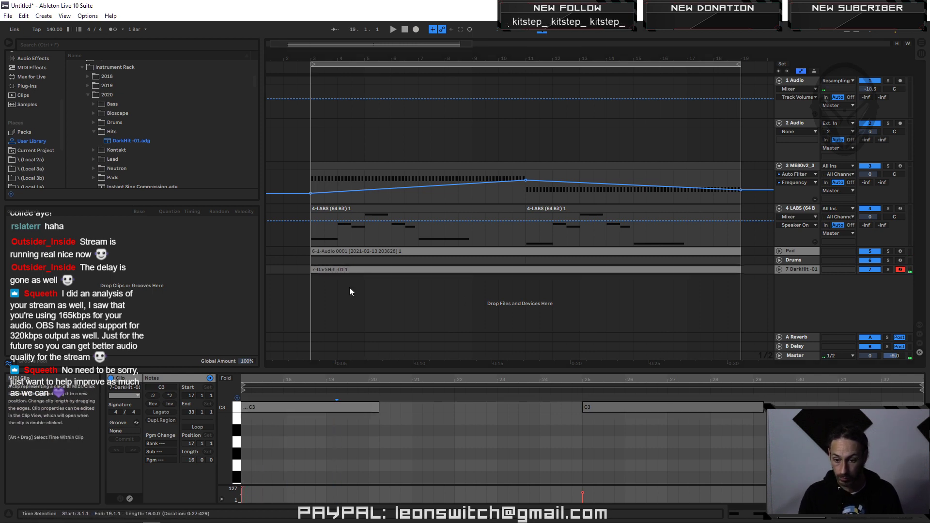
drag(321, 56, 301, 55)
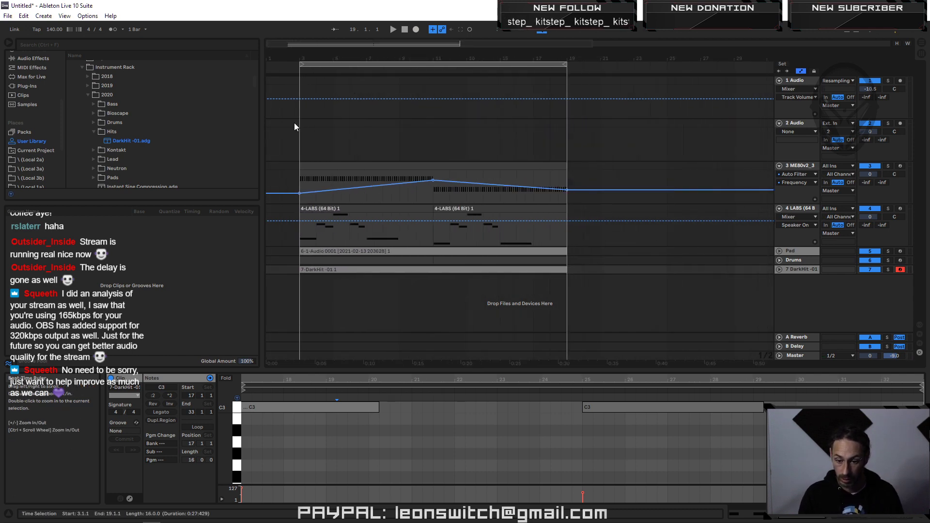
right_click(346, 458)
click(398, 299)
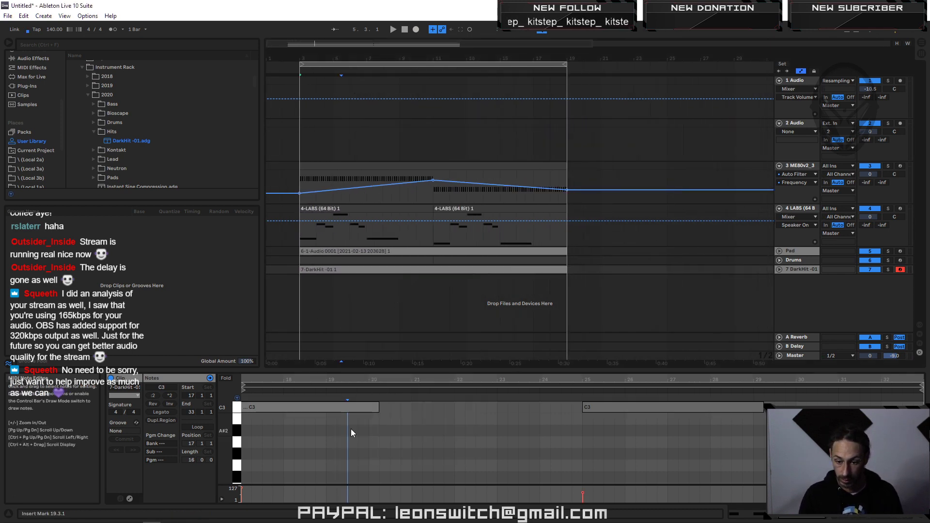
right_click(418, 441)
click(539, 343)
Step: Play the arrangement and set the DarkHit -01 track's mixer volume to about -9.2 dB
key(space)
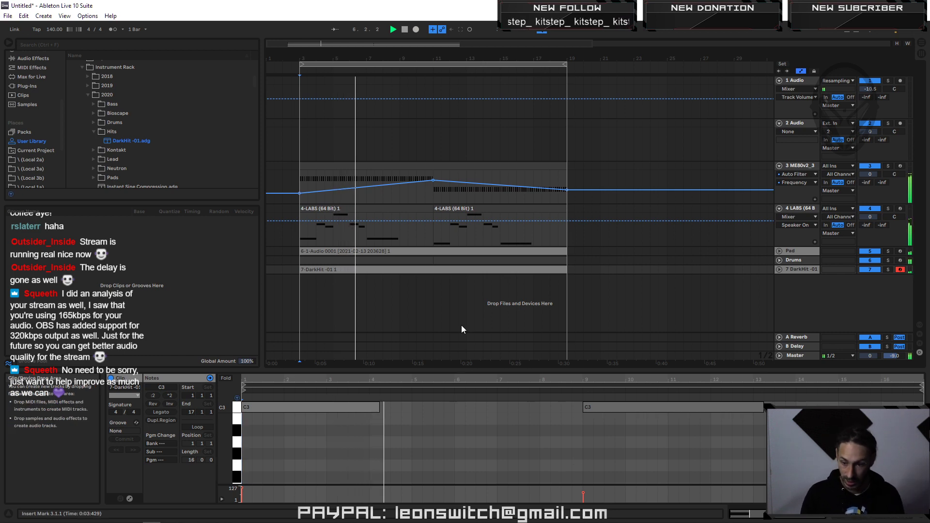
key(Tab)
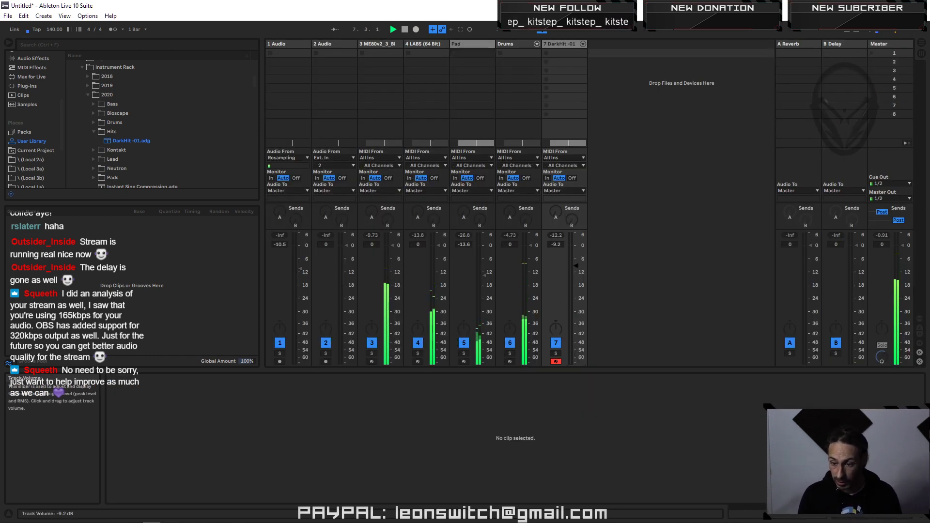
key(Tab)
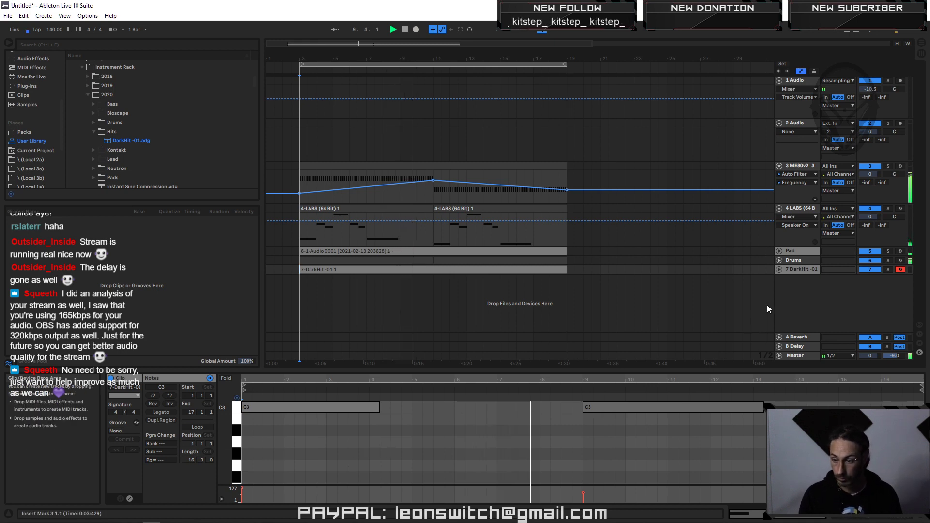
Step: Move the DarkHit sample start back to 1814342 and bypass the Virtual Mix and Blackhole effects
double_click(798, 268)
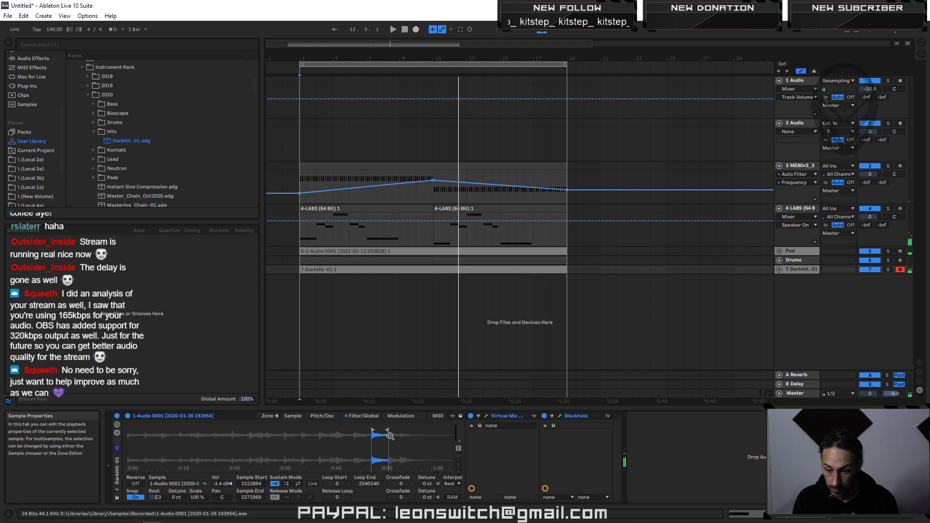
drag(374, 430, 339, 430)
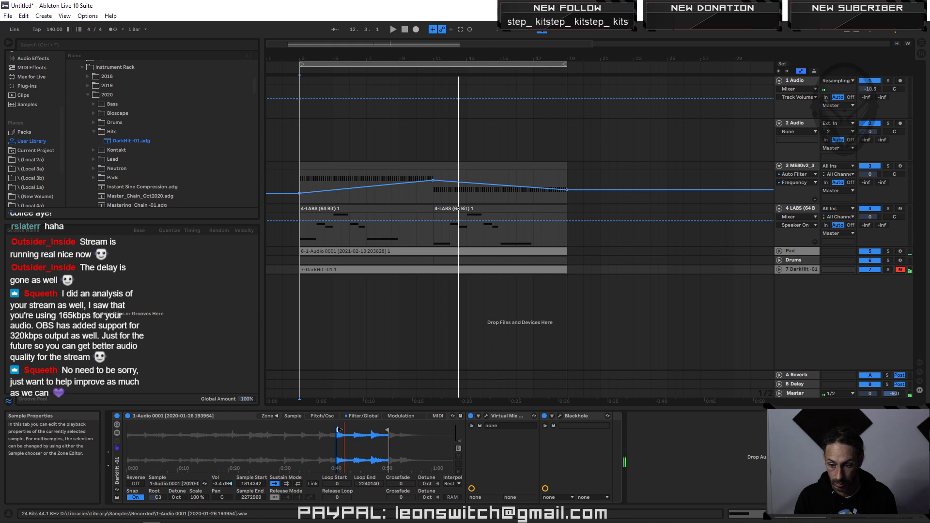
click(470, 417)
click(545, 415)
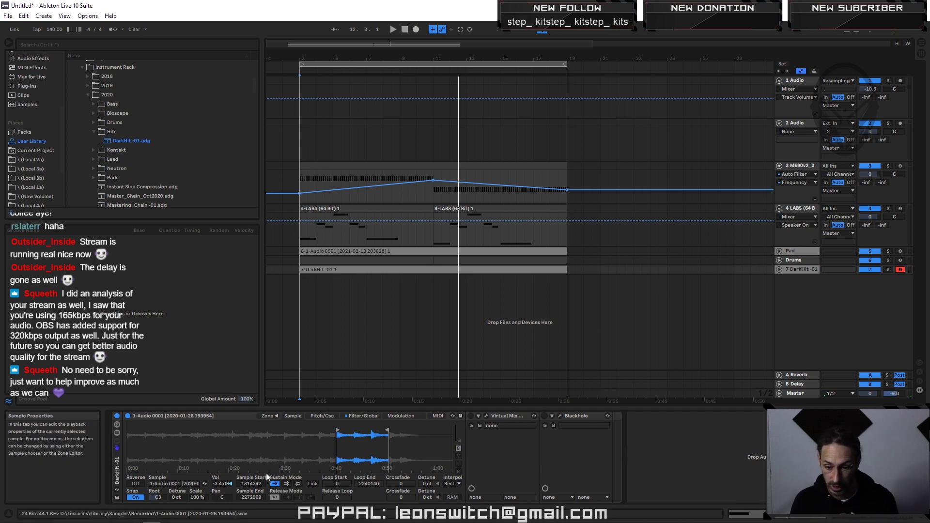
Step: Raise the DarkHit sample's volume to 0.6 dB and refine its sample start to 1821687
drag(219, 483, 219, 478)
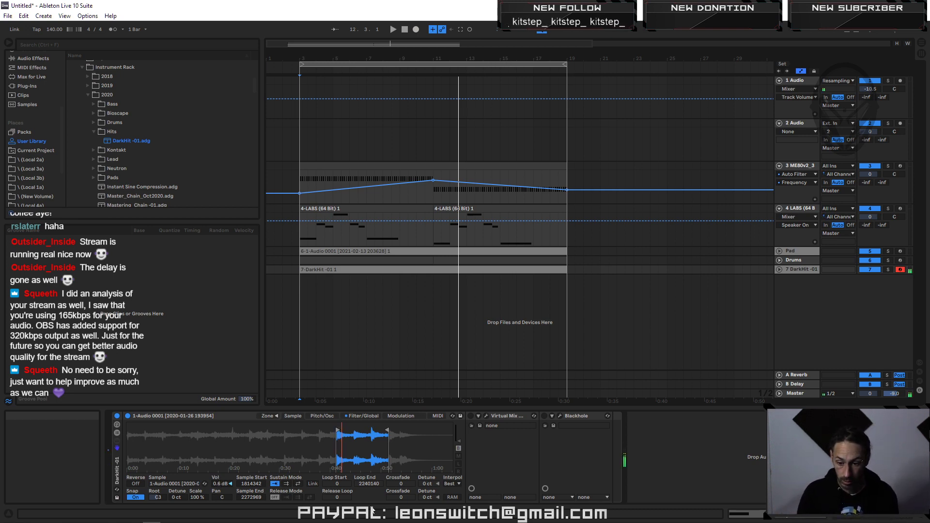
drag(318, 432, 338, 445)
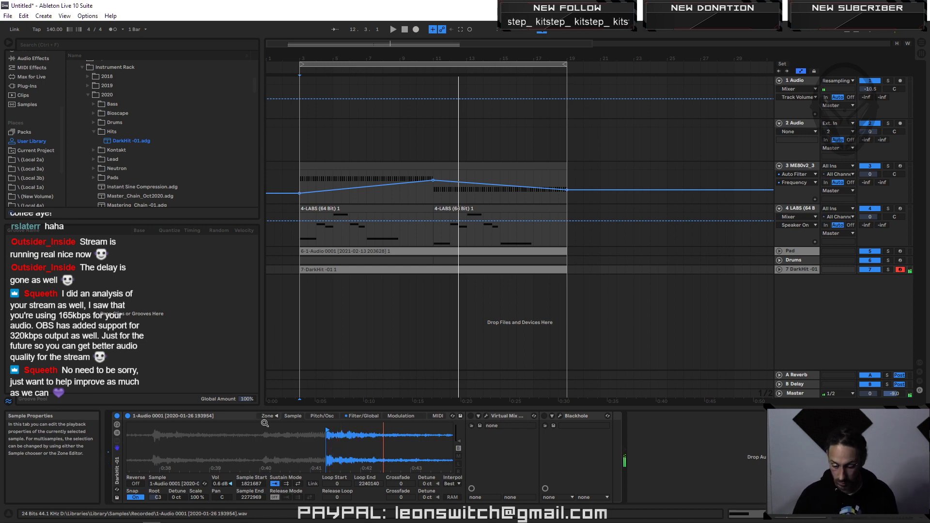
drag(300, 430, 300, 416)
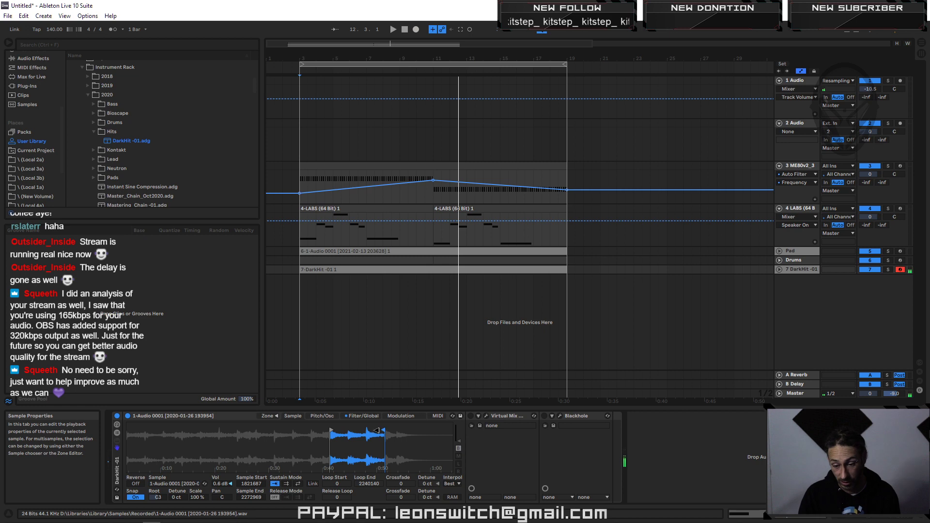
Step: Shorten the DarkHit sample to end at 1968843 and reactivate the Virtual Mix and Blackhole effects
drag(376, 430, 341, 430)
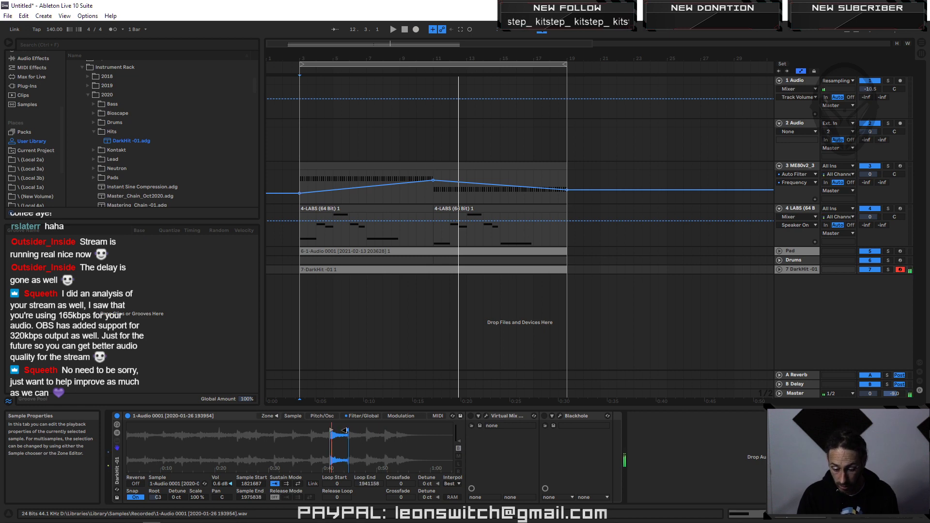
click(470, 416)
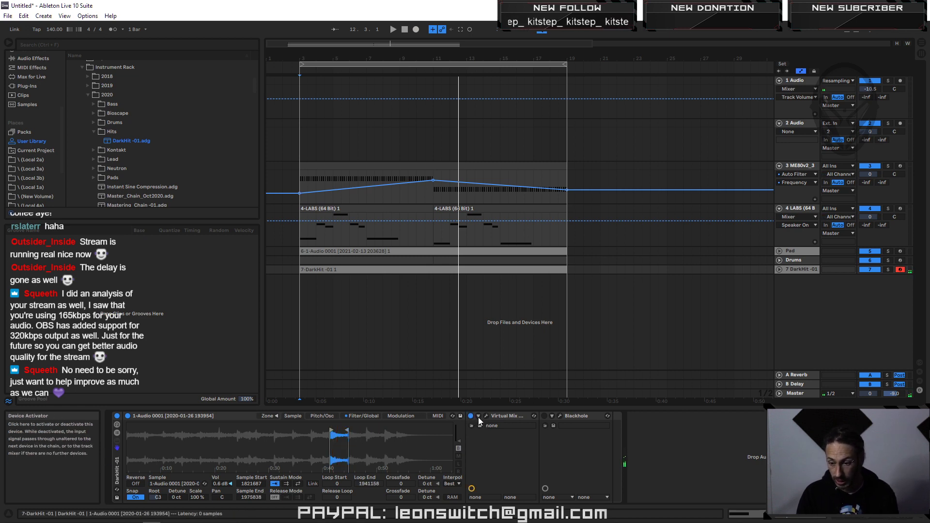
click(545, 416)
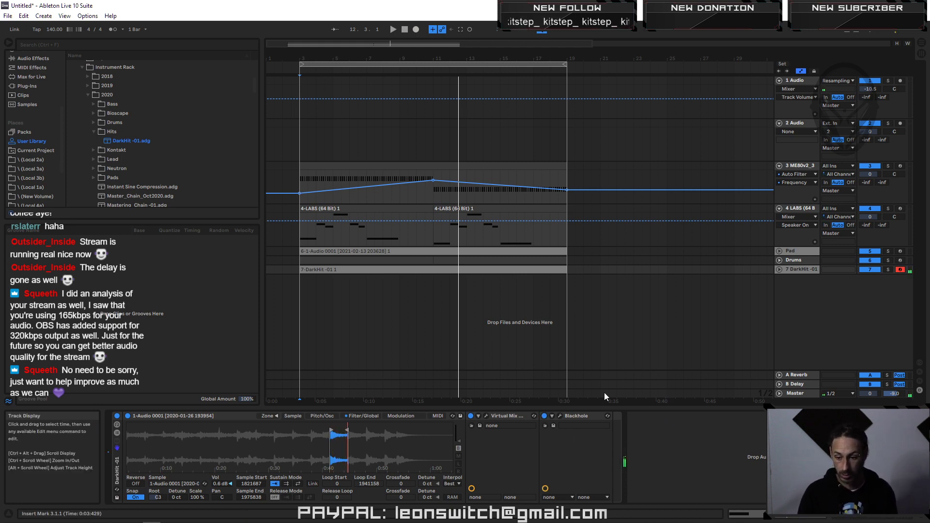
scroll(360, 432, up, 5)
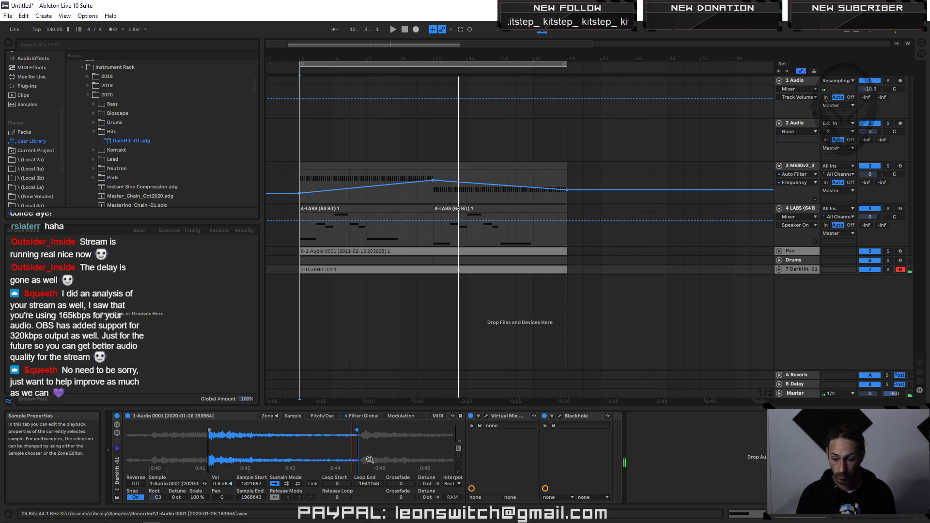
Step: Play the arrangement against the new hit and detune the DarkHit sample to -38 ct
key(space)
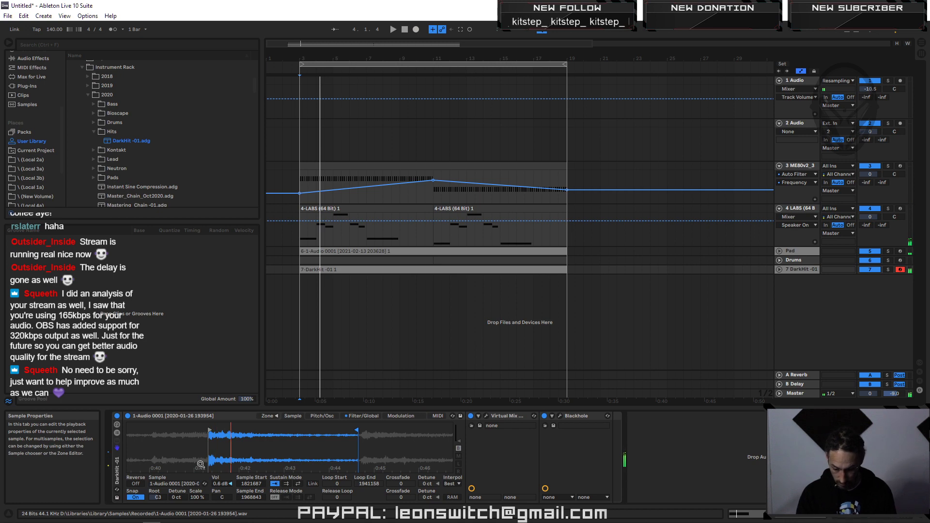
drag(177, 498, 178, 513)
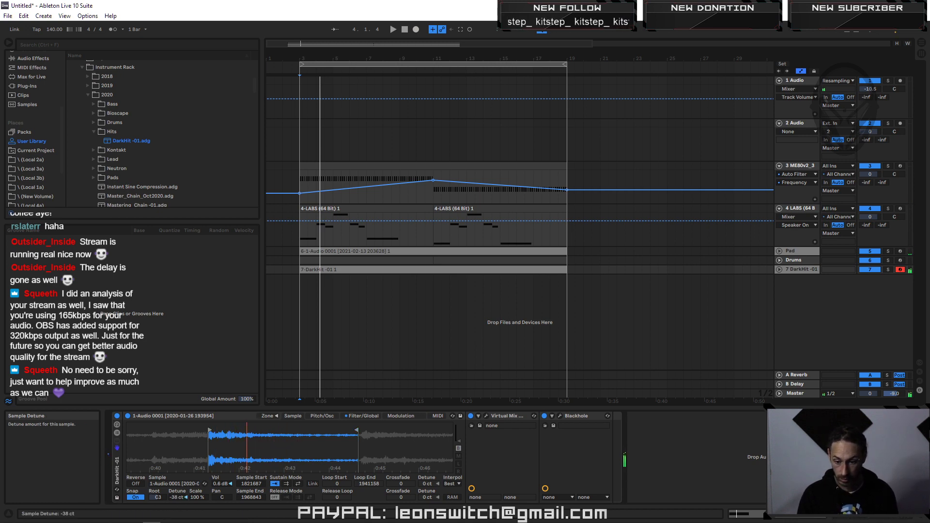
Step: Transpose both notes in the DarkHit -01 clip down two semitones to A#2
click(351, 269)
double_click(351, 268)
drag(252, 435, 651, 409)
key(Down)
key(Down)
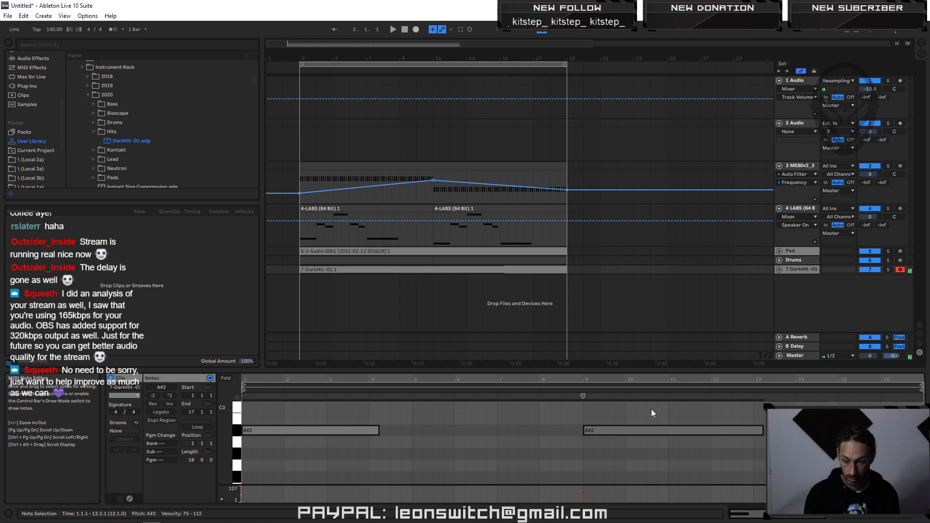
Step: Play the loop with the transposed hits and adjust the DarkHit sample's detune to -44 ct
key(space)
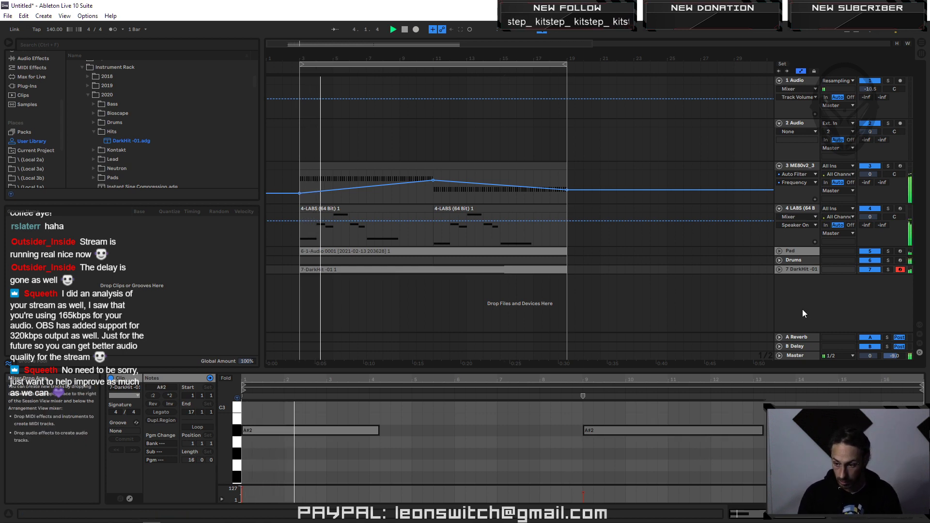
click(802, 269)
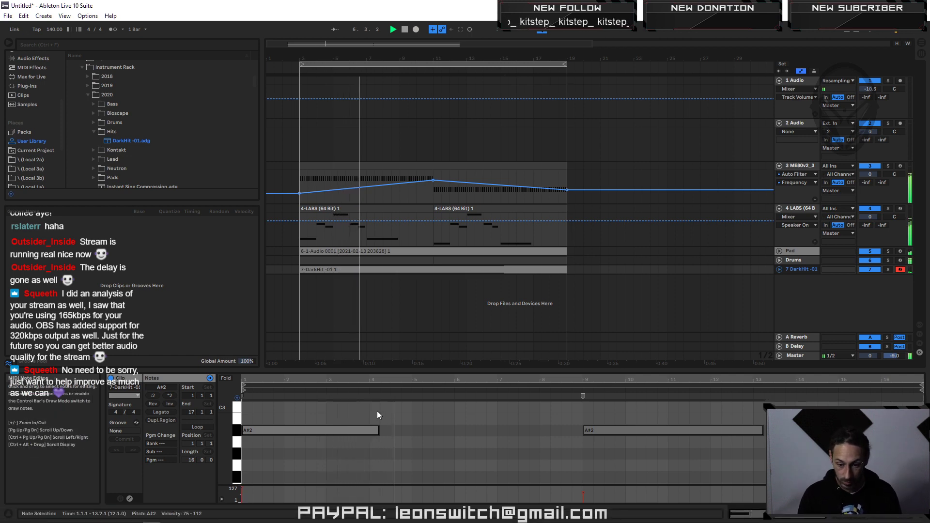
double_click(798, 270)
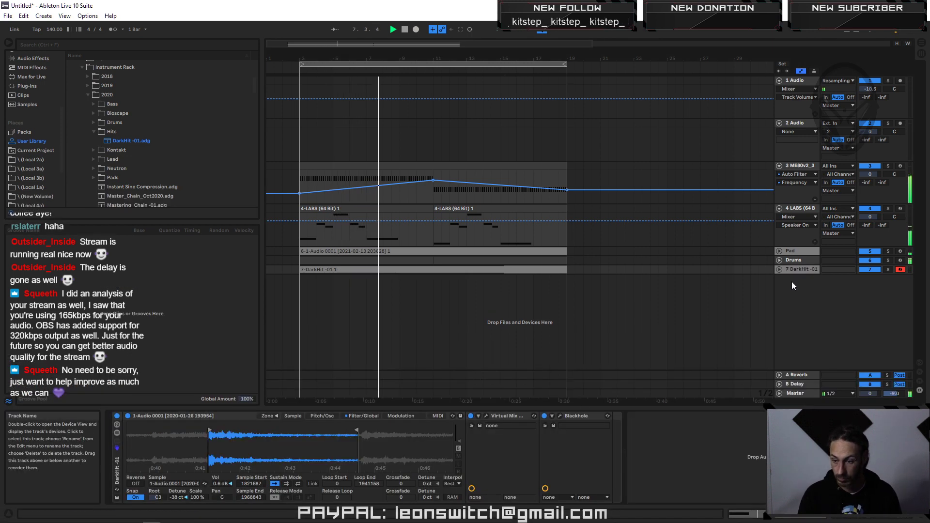
drag(178, 498, 177, 502)
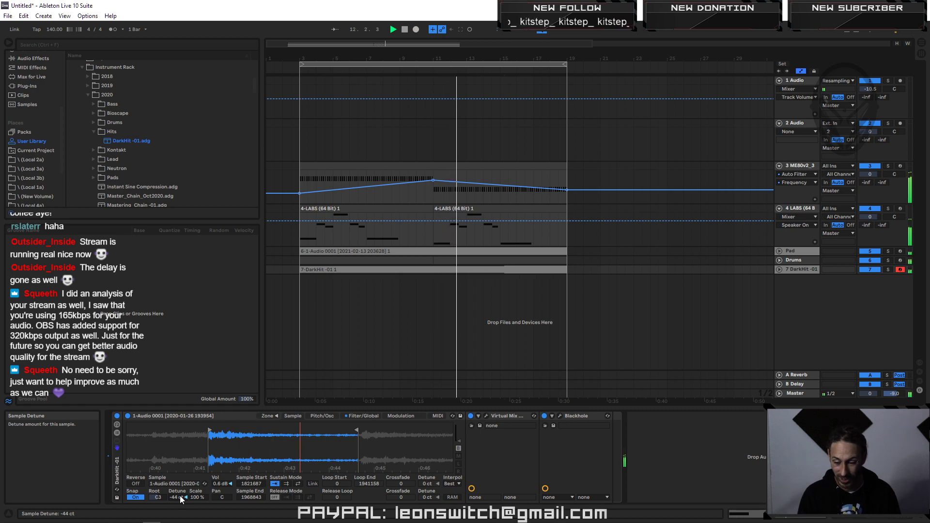
Step: Deactivate the 4 LABS track so it drops out of the mix
click(801, 268)
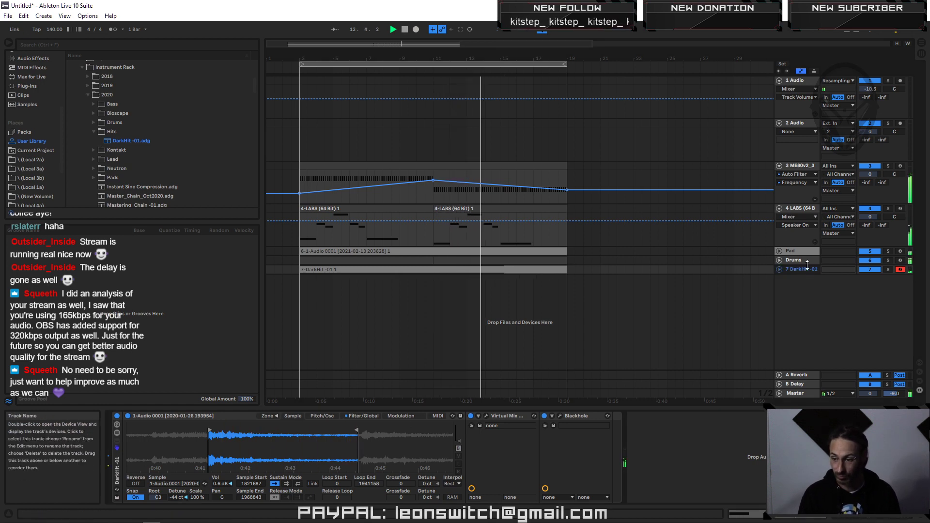
click(871, 209)
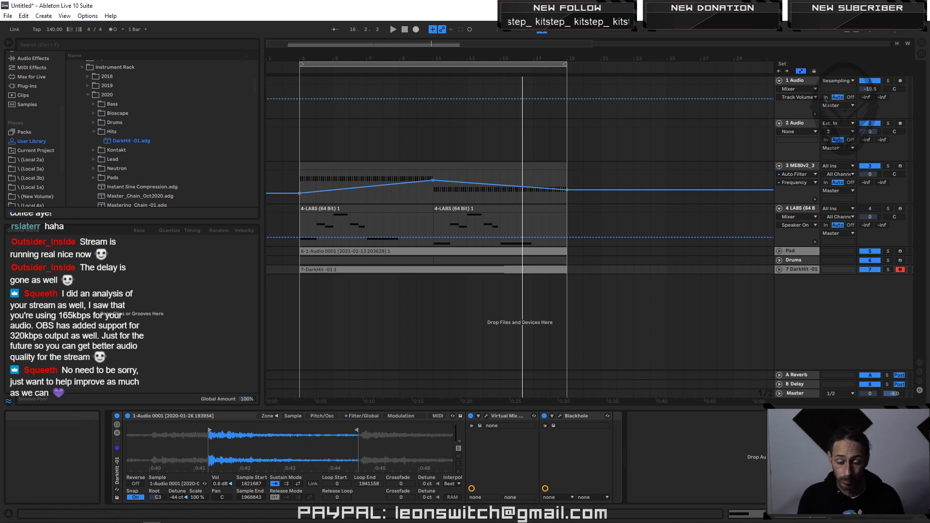
Step: Browse the VST plug-in folders and audition the looped arrangement with the LABS track muted
click(29, 86)
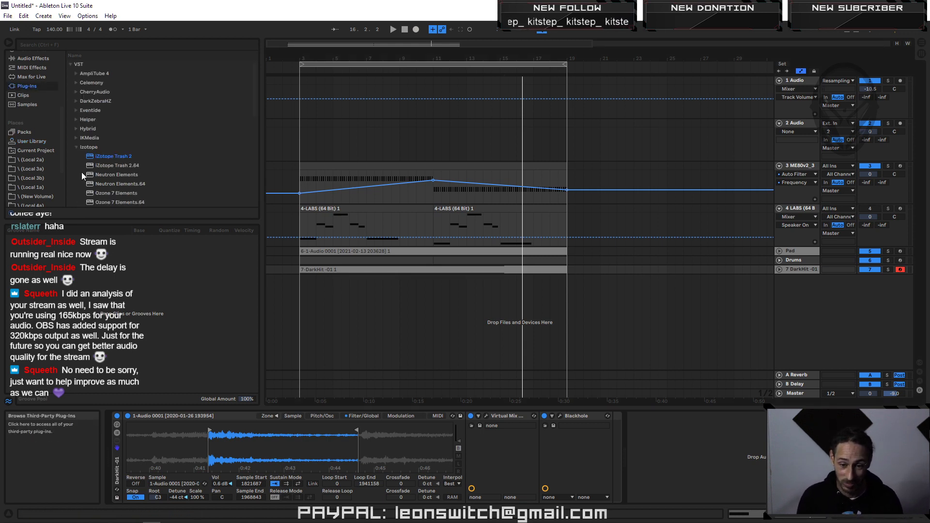
scroll(92, 172, down, 3)
scroll(88, 184, up, 4)
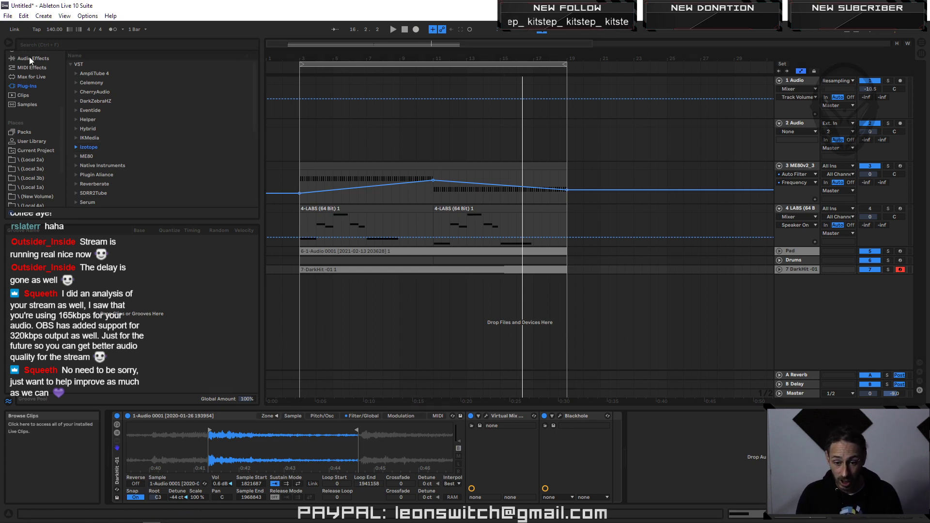
scroll(102, 154, down, 1)
key(space)
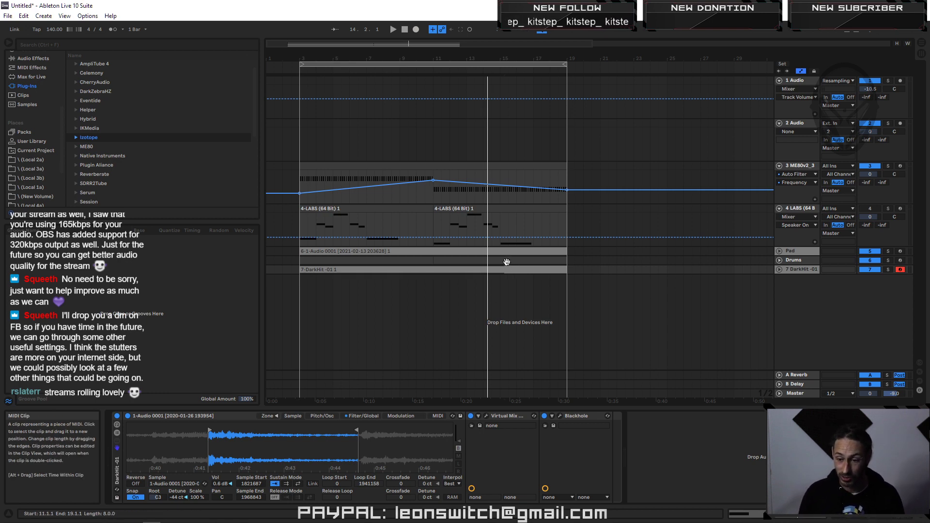
click(441, 271)
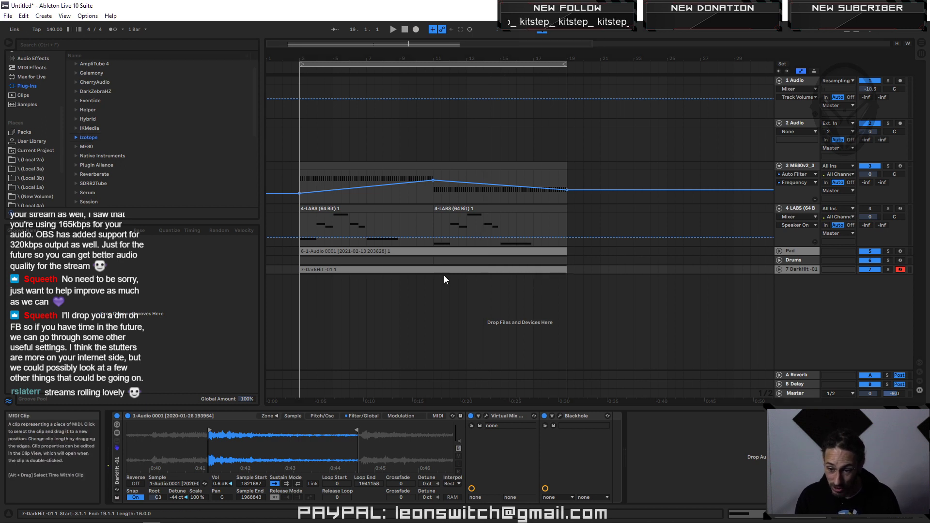
key(space)
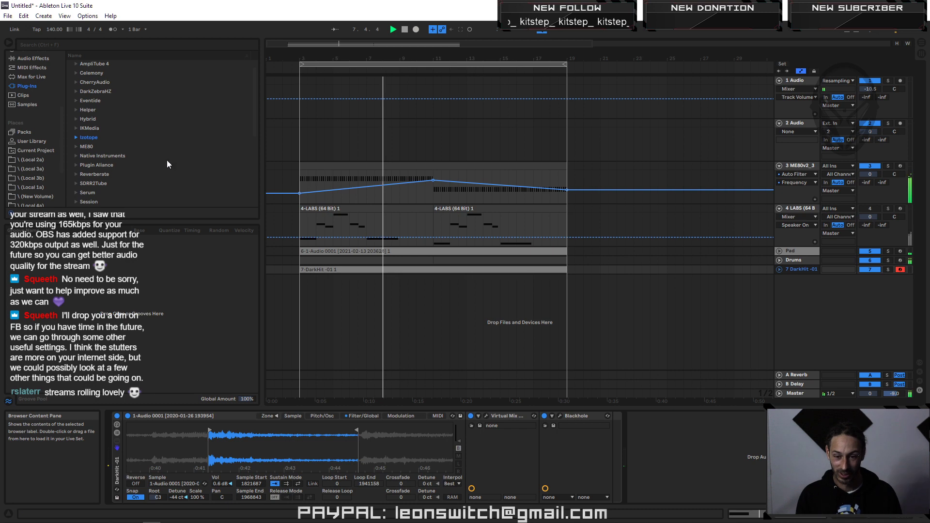
click(492, 294)
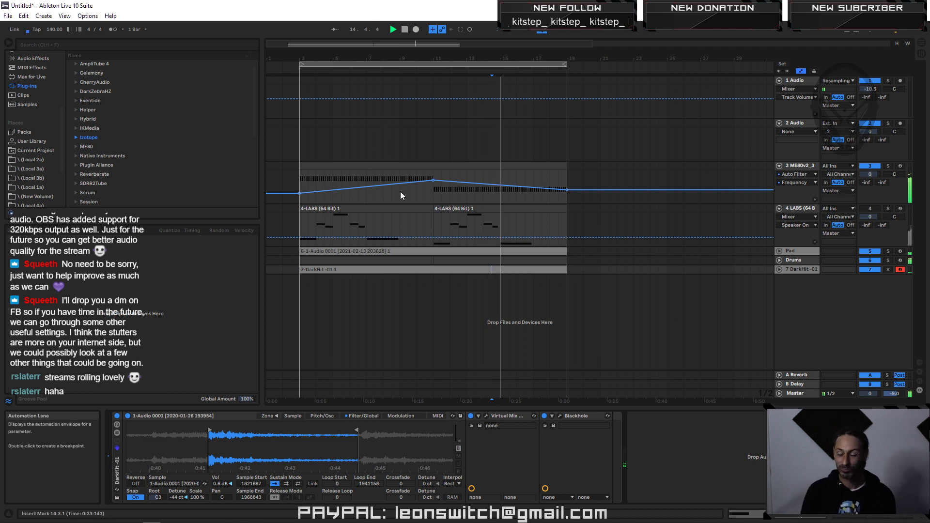
click(634, 298)
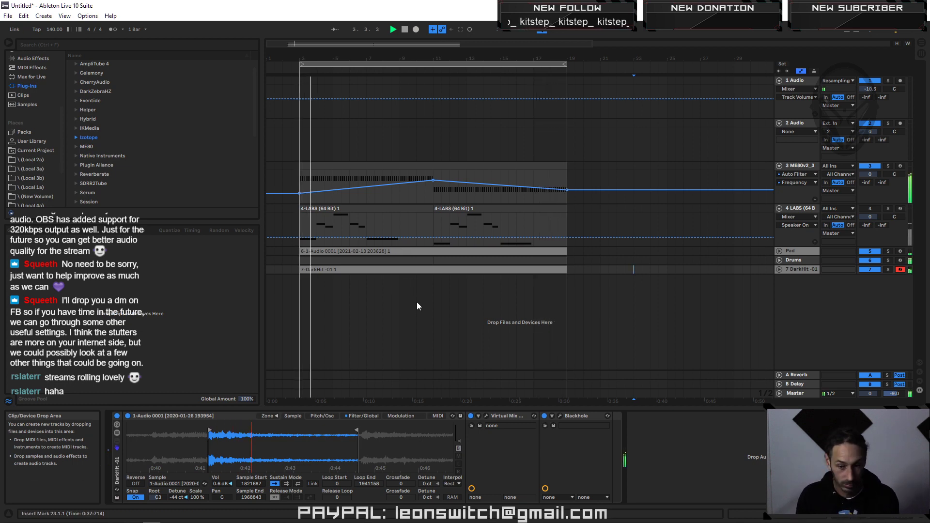
Step: Load the Serum_x64 instrument onto a new track below DarkHit -01 and open its editor
scroll(80, 181, down, 1)
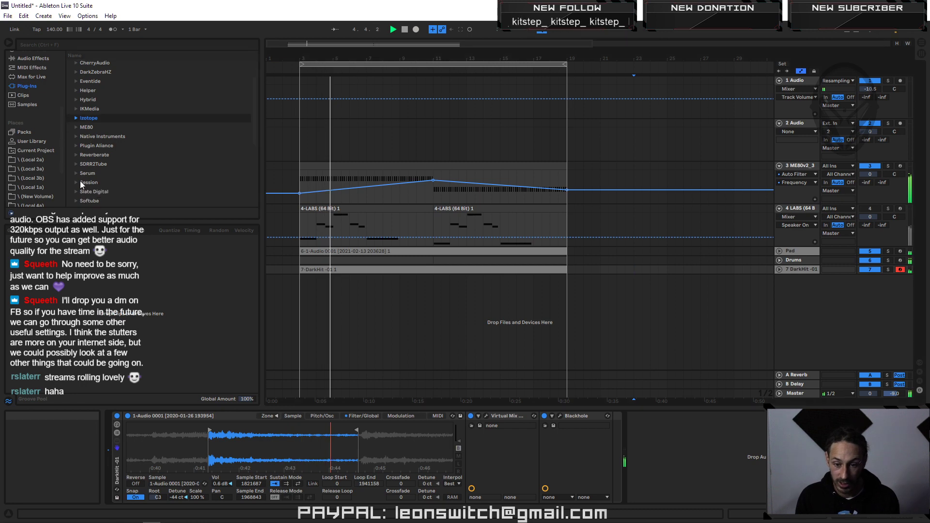
click(76, 174)
drag(101, 182, 375, 322)
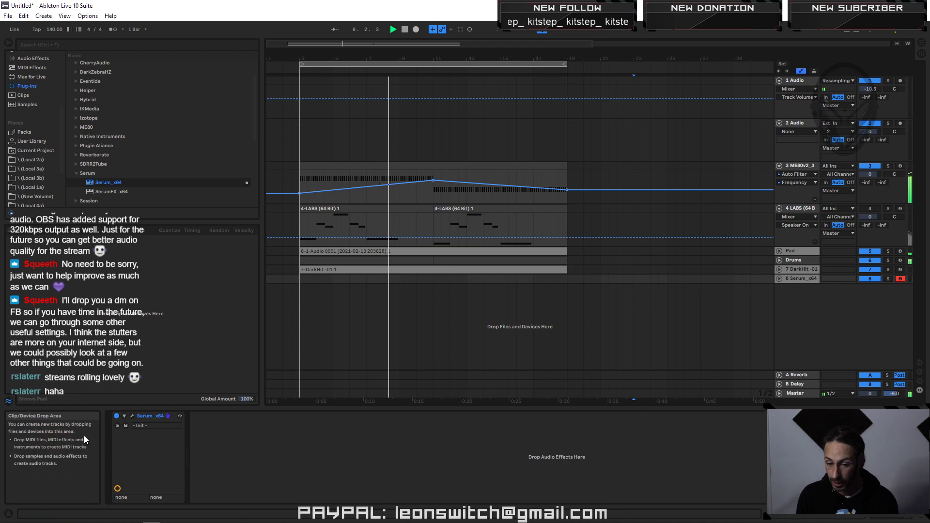
click(132, 417)
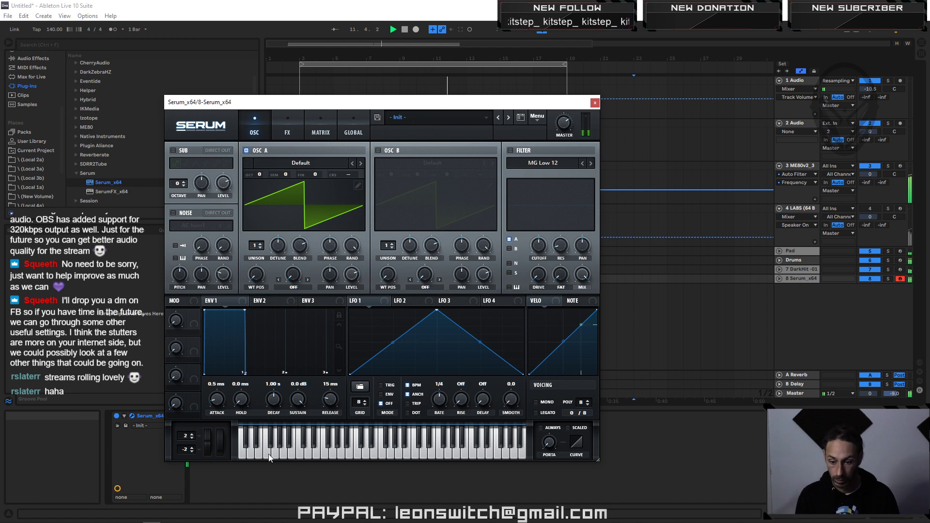
drag(563, 122, 563, 142)
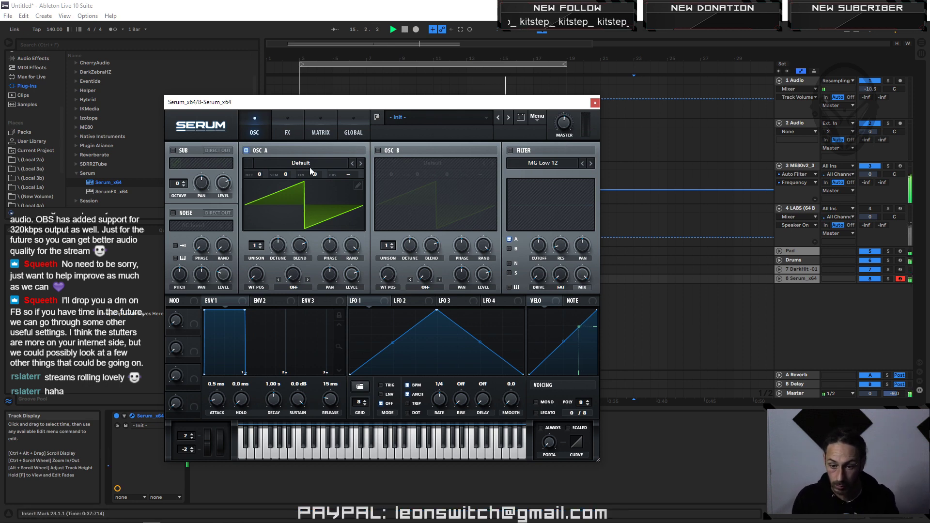
Step: Set Serum's oscillator A to the Analog Basic Shapes wavetable and move its wavetable position to the saw shape
click(326, 161)
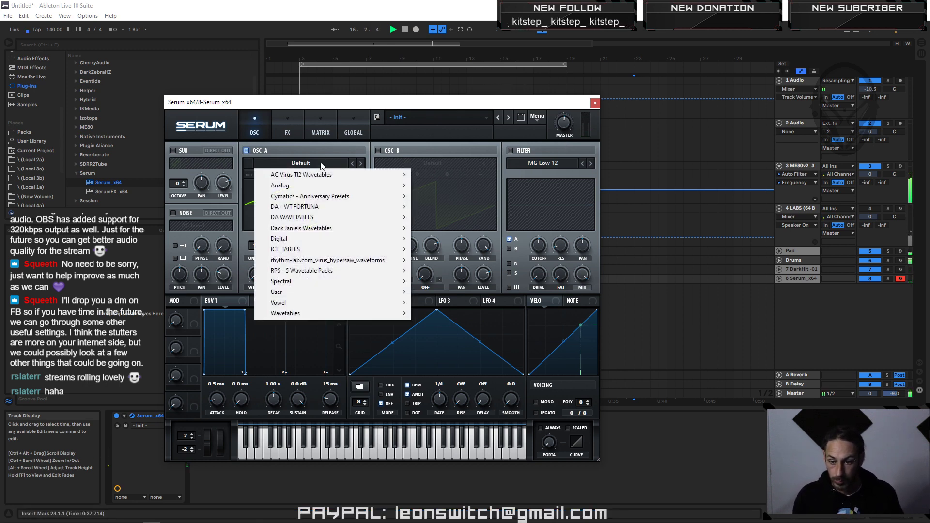
click(303, 150)
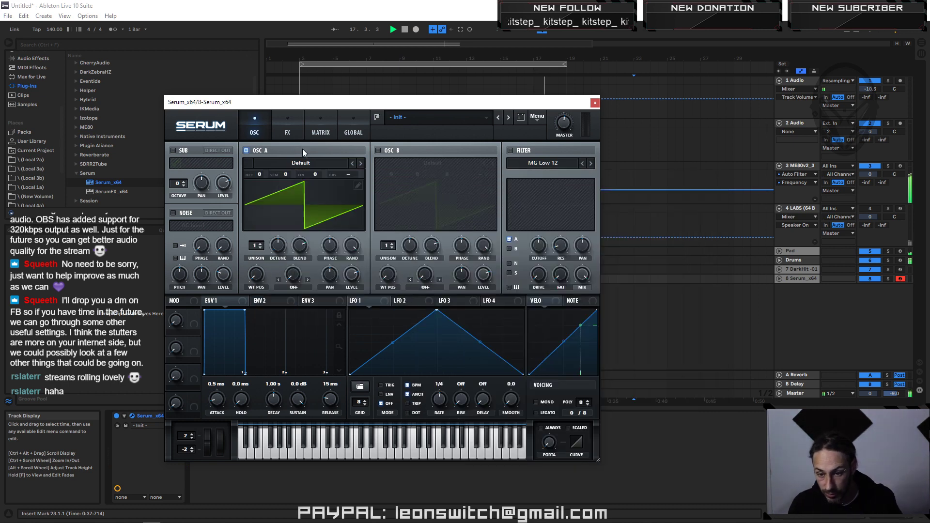
click(324, 162)
mouse_move(300, 187)
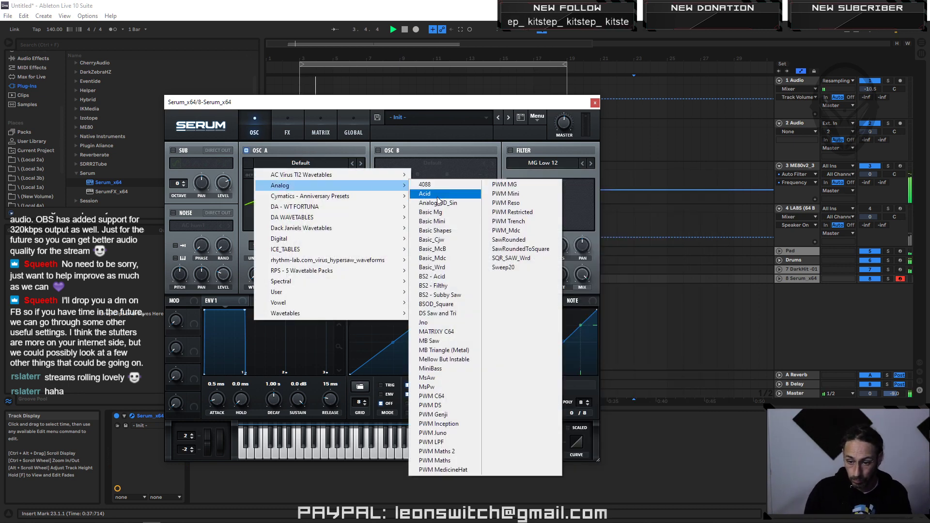
click(436, 230)
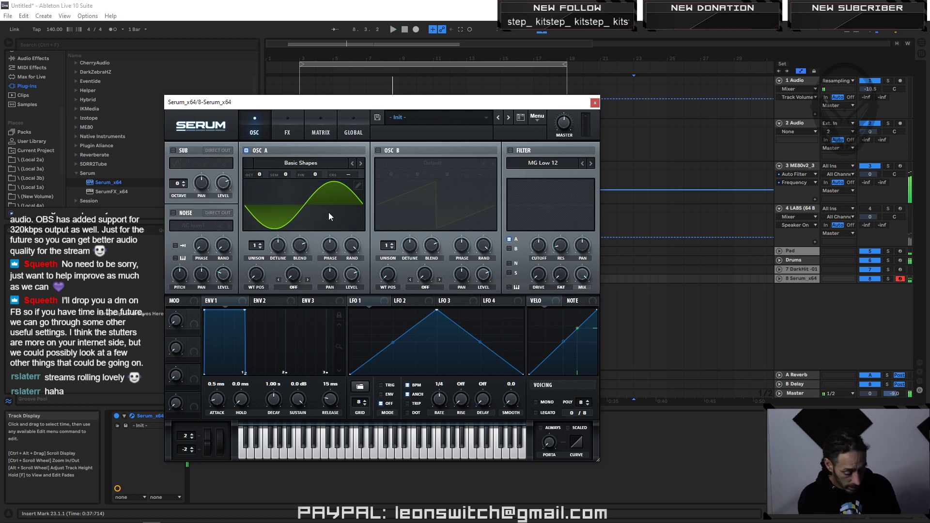
drag(253, 274, 254, 253)
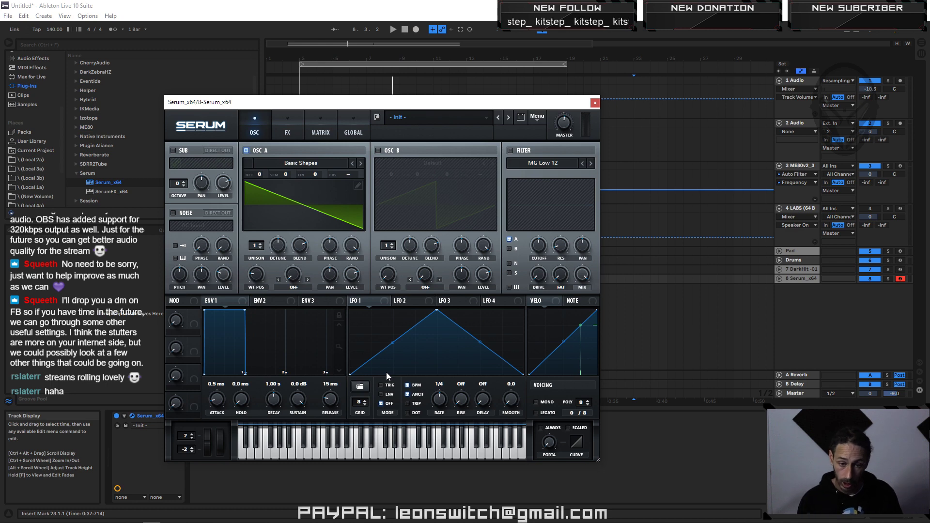
Step: Close the Serum editor and insert an EQ Eight before the Auto Filter on the ME80v2_3 track
click(596, 103)
click(810, 166)
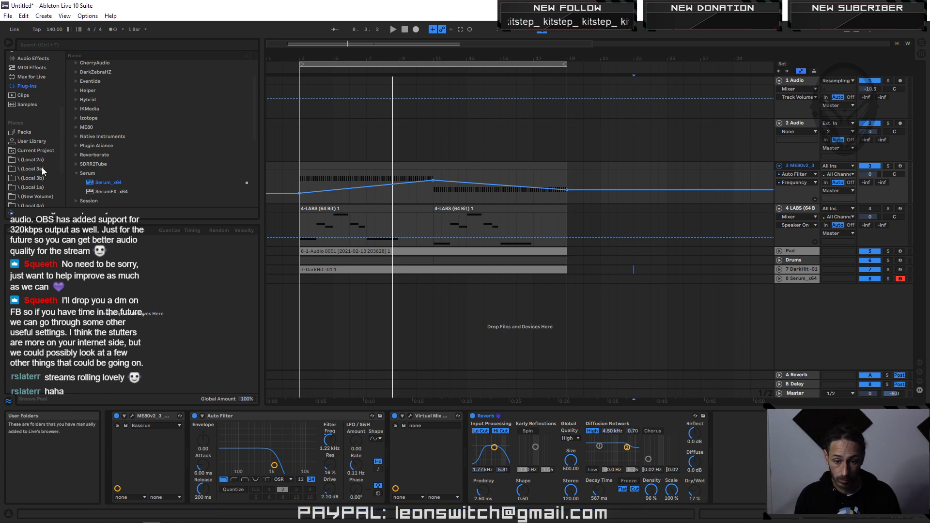
scroll(21, 87, up, 2)
click(21, 84)
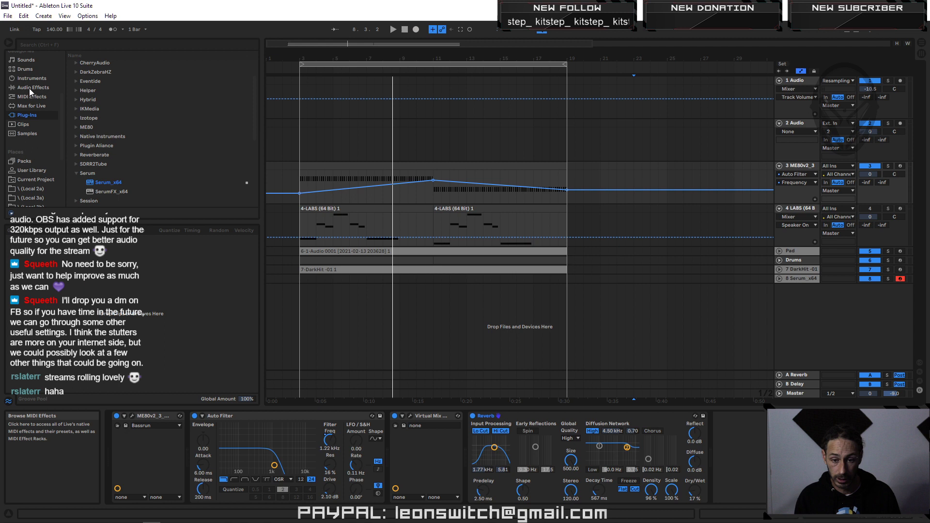
scroll(97, 110, up, 3)
click(91, 79)
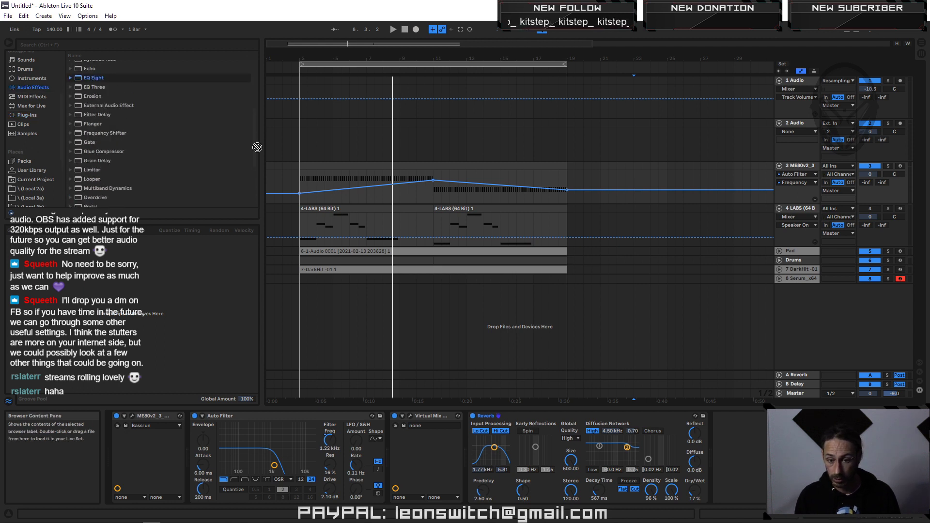
drag(223, 474, 306, 443)
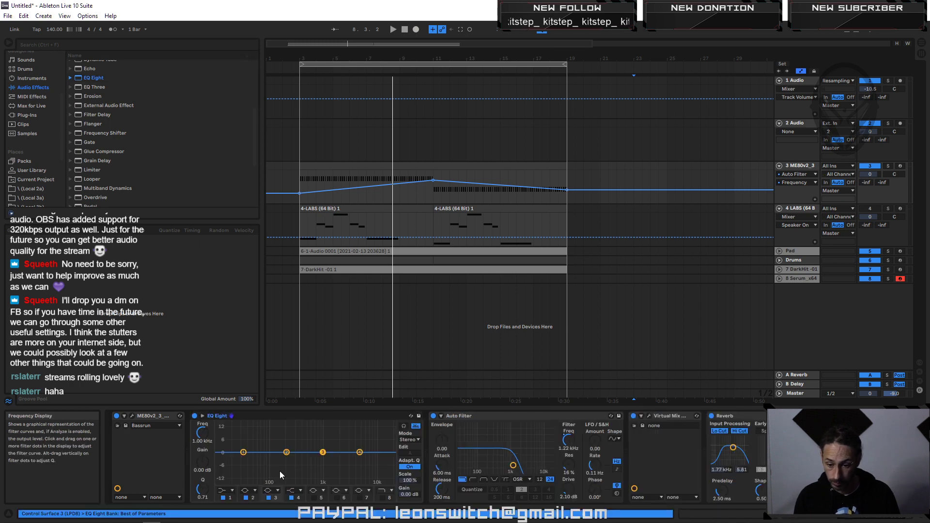
Step: Make band 1 of the EQ Eight a low cut at 55.0 Hz
click(225, 491)
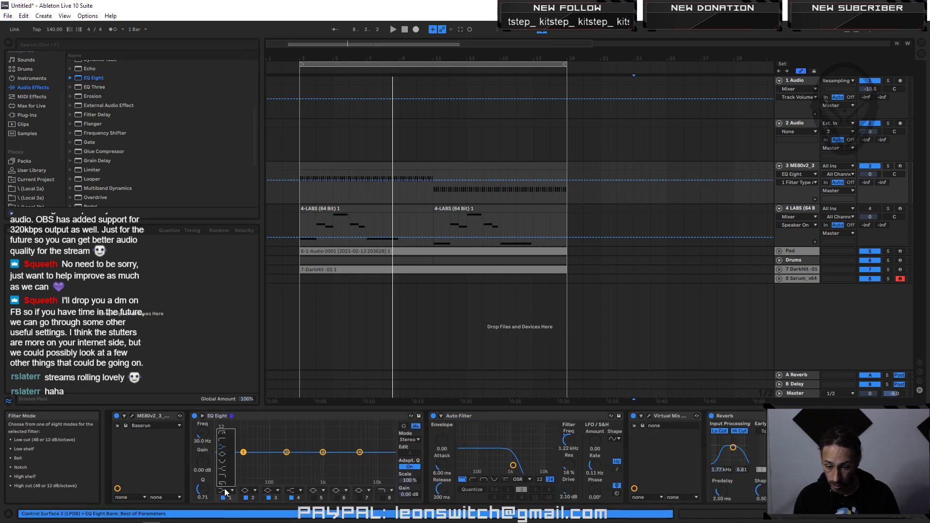
click(224, 436)
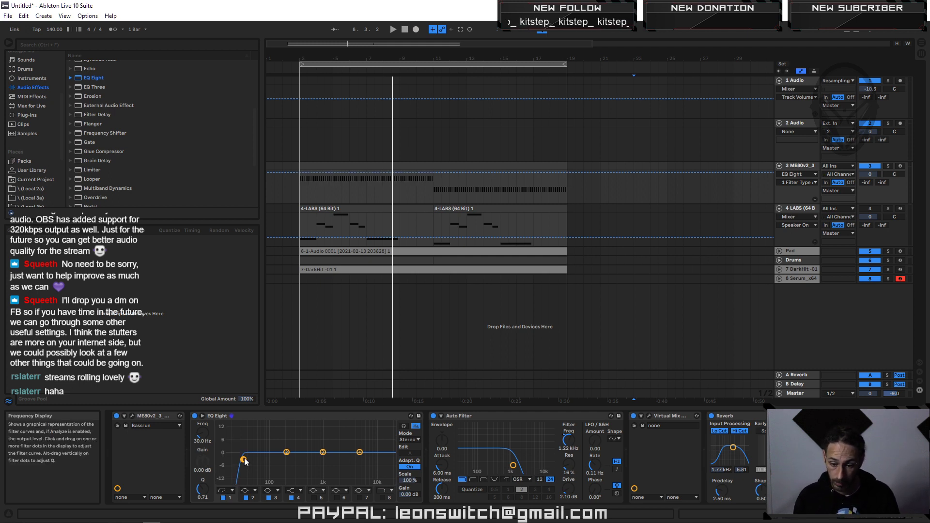
drag(248, 460, 259, 458)
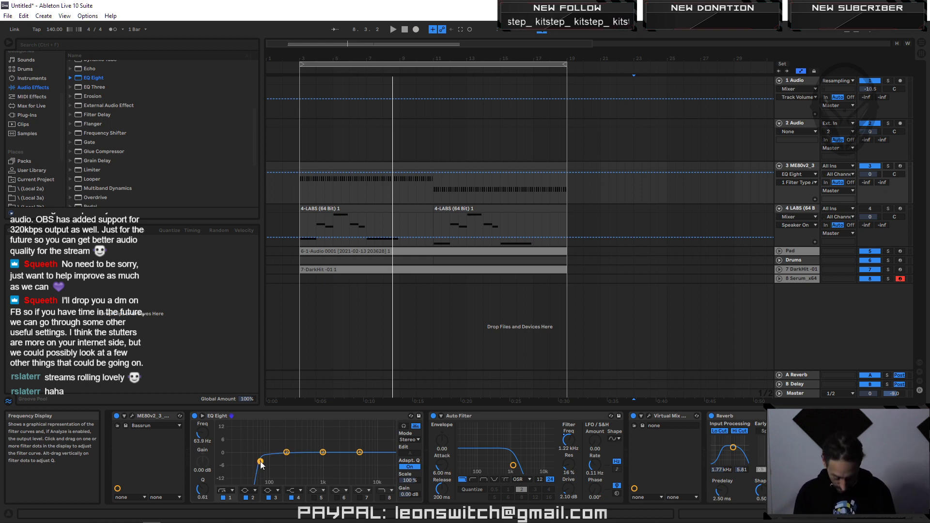
drag(260, 464, 257, 464)
Step: Solo the ME80v2_3 track and play it from bar 3 to hear the low cut
click(889, 167)
click(413, 173)
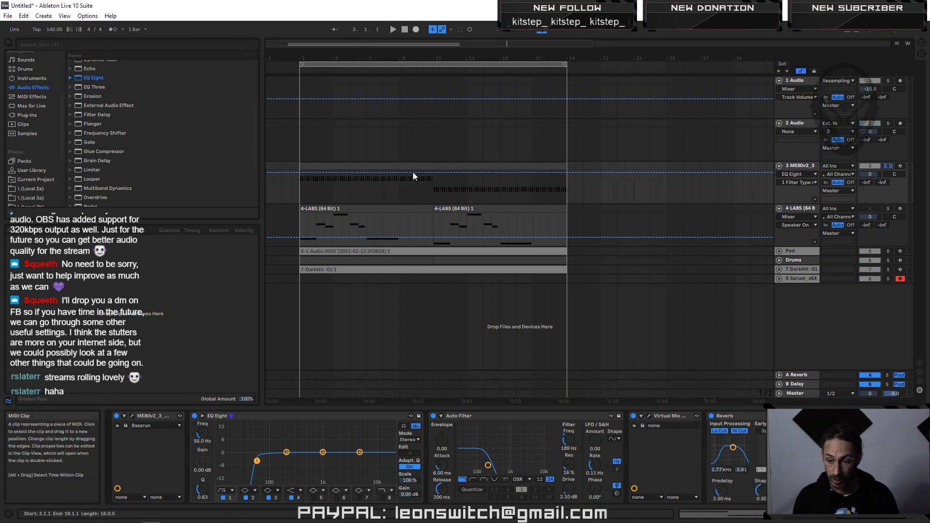
key(space)
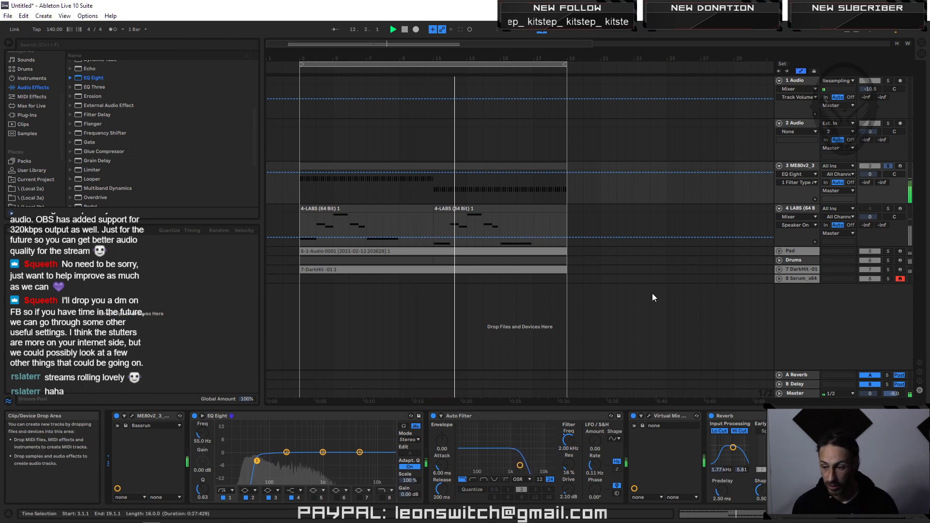
Step: Solo the Serum_x64 track and reshape Serum's LFO 1 into a descending ramp
click(802, 278)
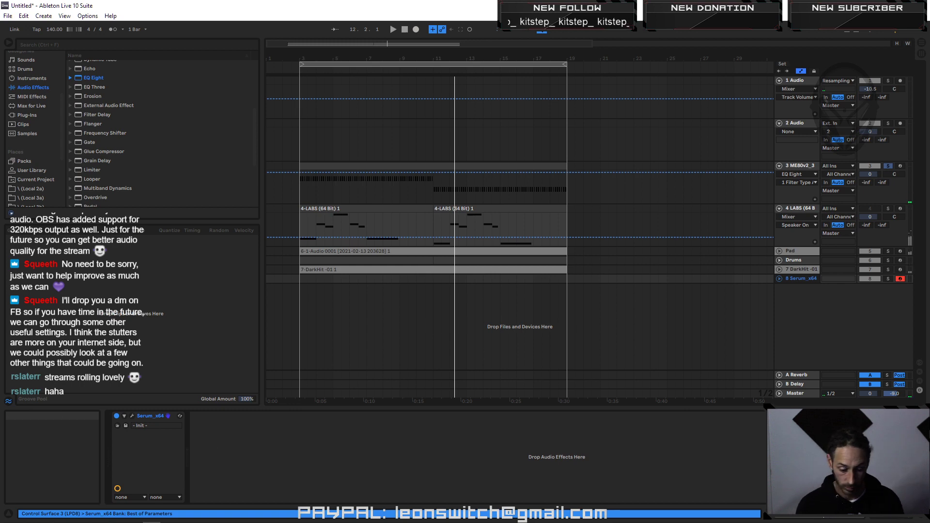
click(134, 417)
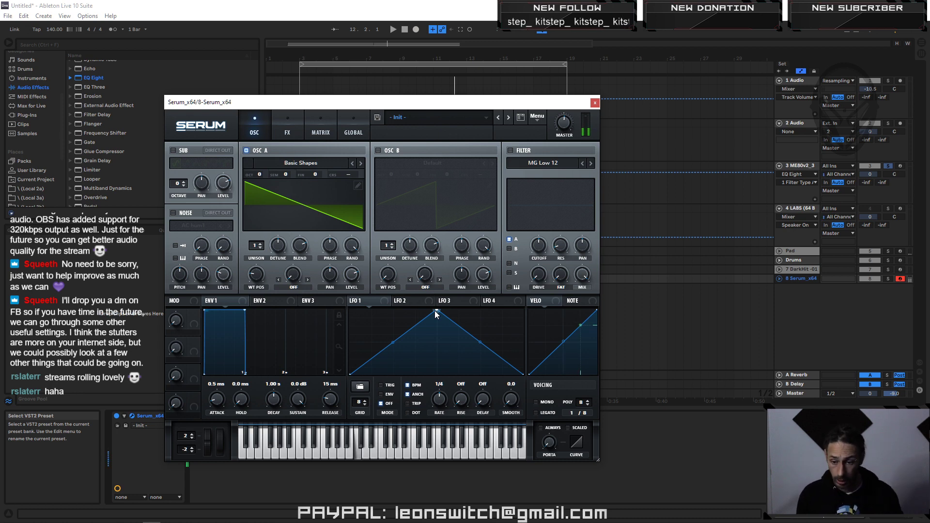
click(889, 278)
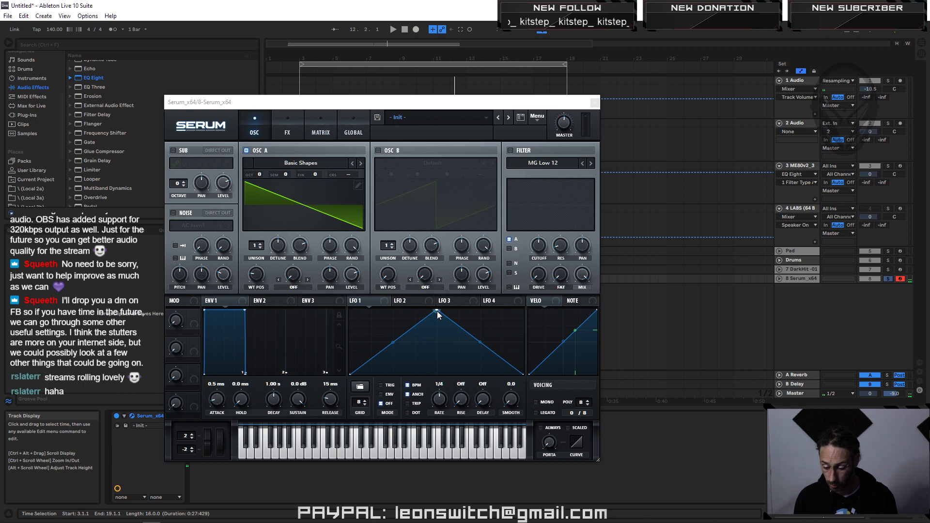
drag(439, 313, 351, 312)
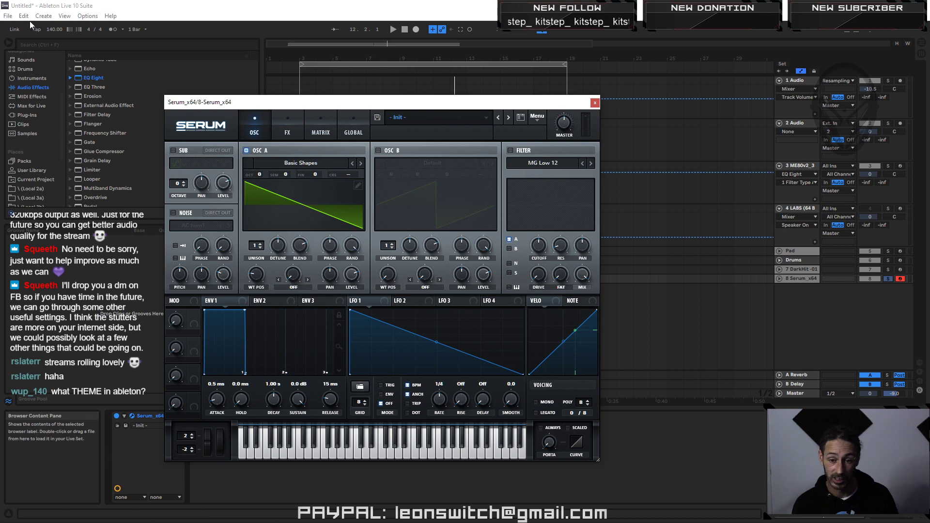
Step: Check which interface theme is set in the Look/Feel preferences and close the preferences
click(87, 16)
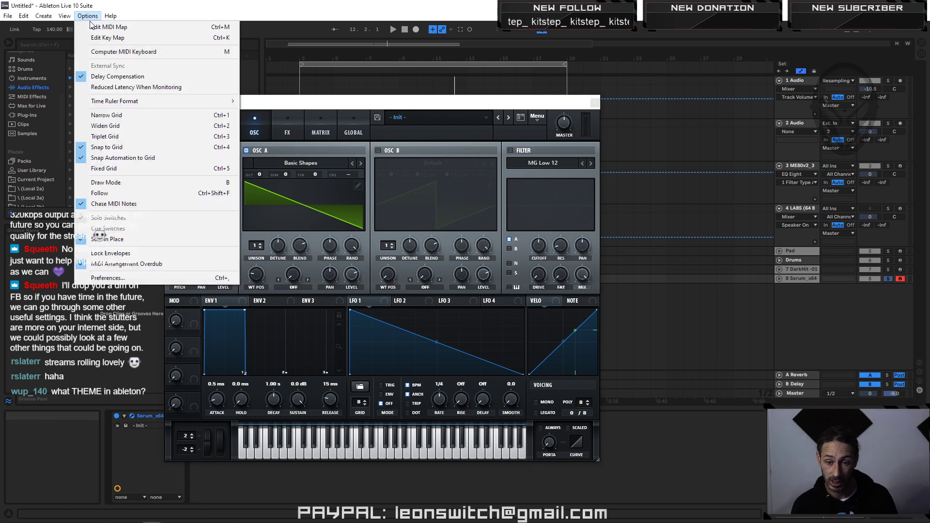
click(116, 279)
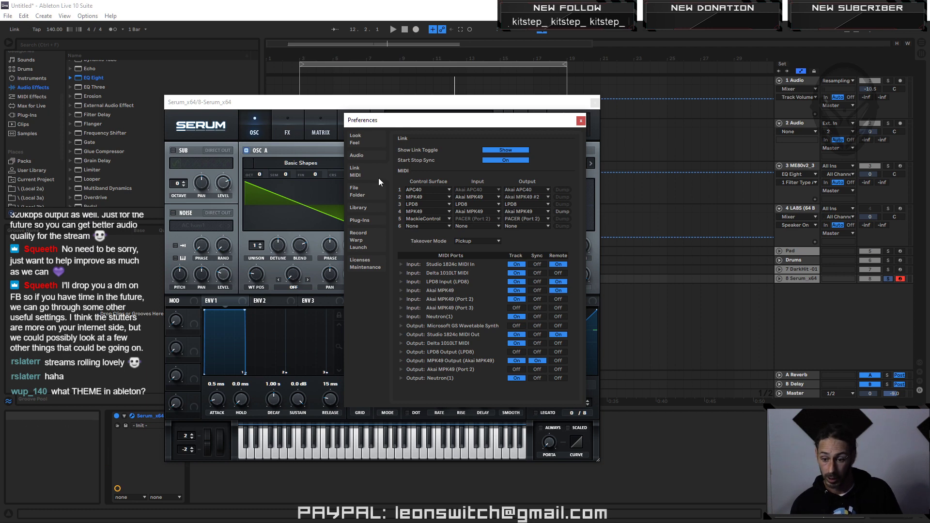
click(358, 131)
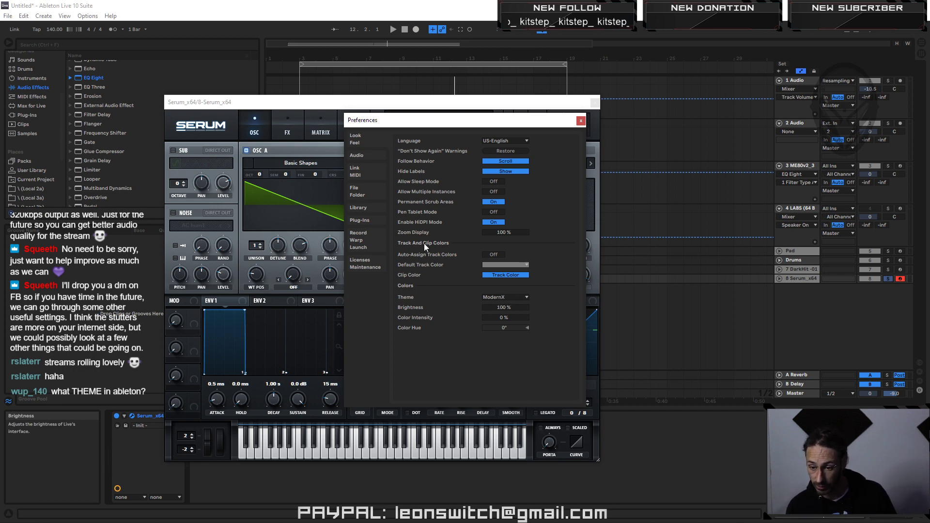
click(581, 121)
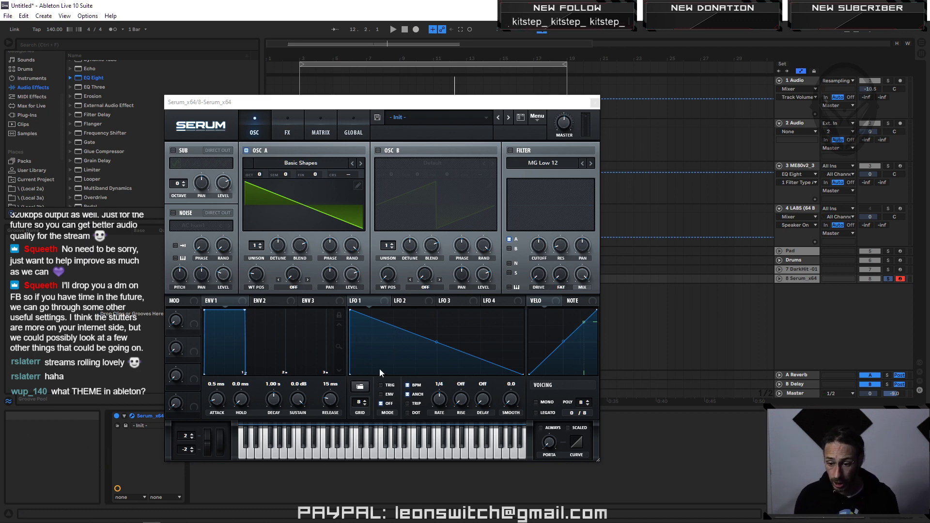
Step: Set LFO 1 to trigger mode at a 1/8 rate, route it to Osc A's level, and bend its ramp into a concave curve
click(381, 385)
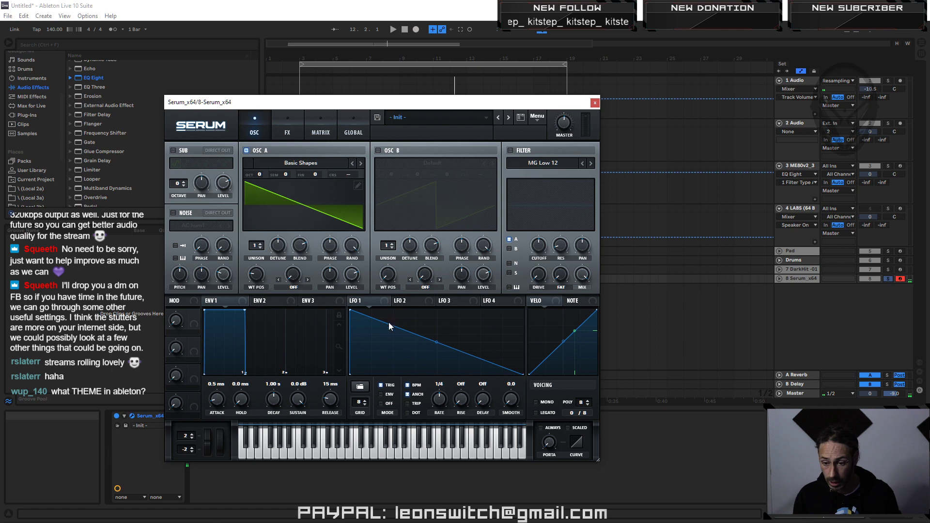
drag(351, 278, 351, 278)
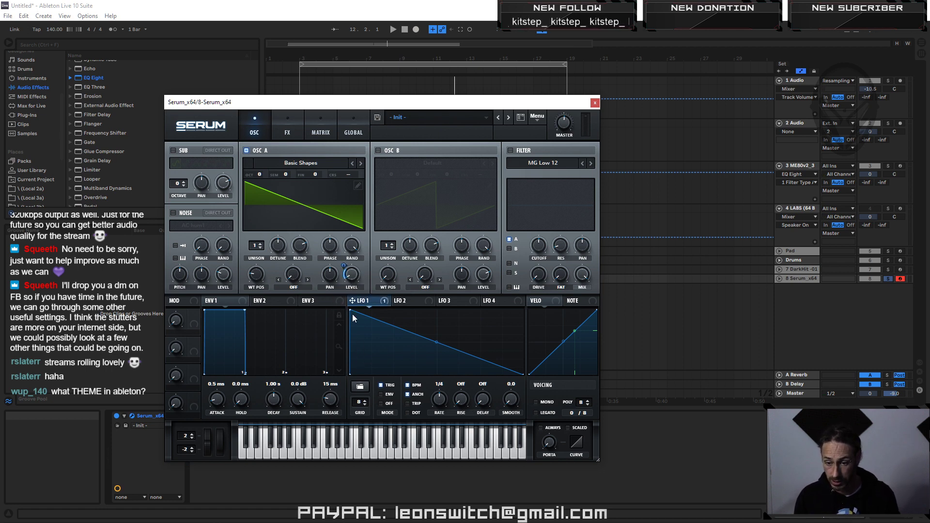
drag(343, 266, 344, 241)
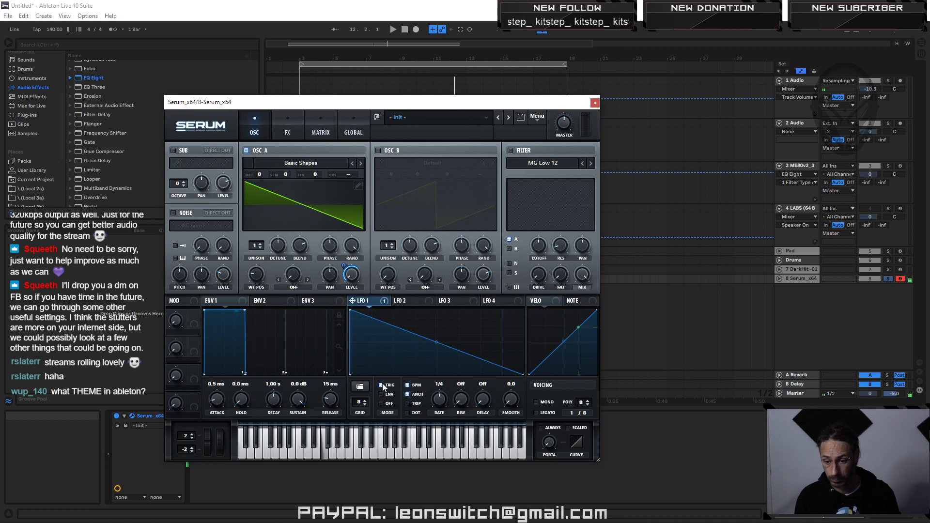
drag(437, 401, 439, 392)
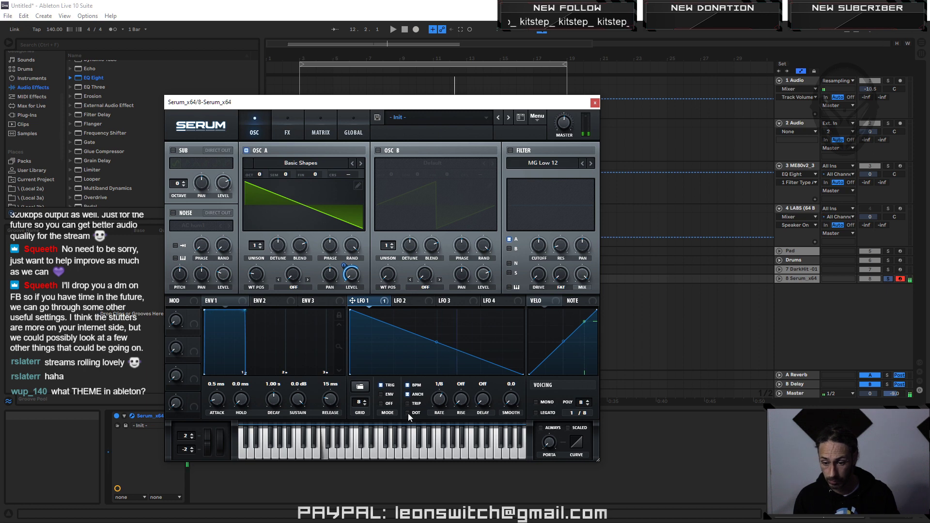
drag(437, 342, 429, 350)
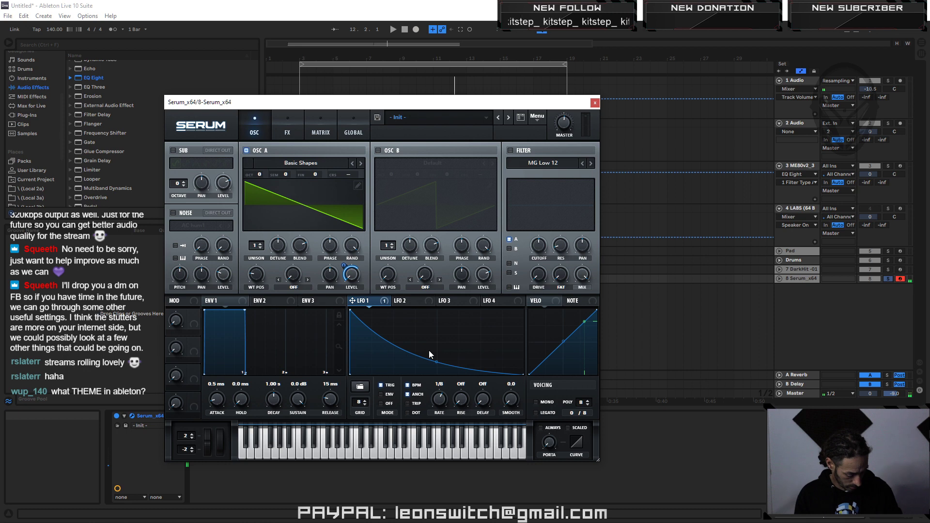
Step: Set the octave of Osc A to -1
double_click(258, 177)
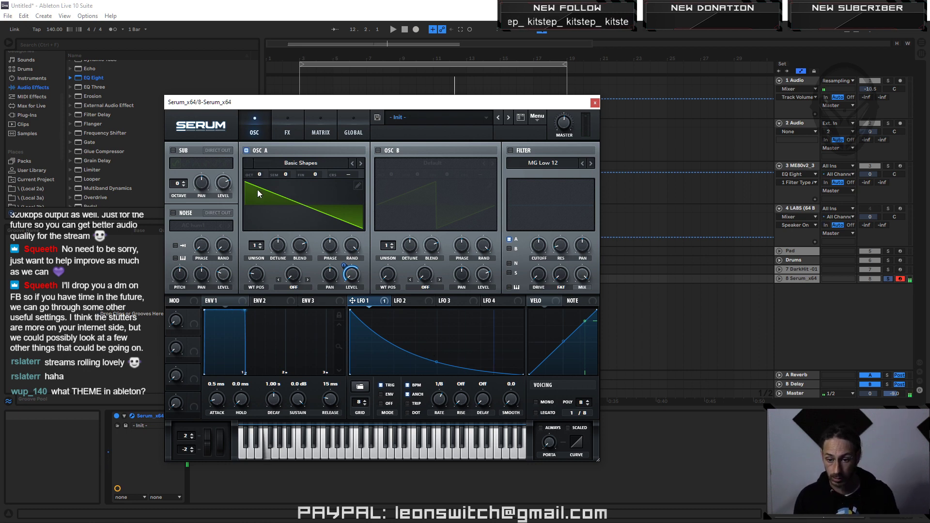
text(-1)
key(Return)
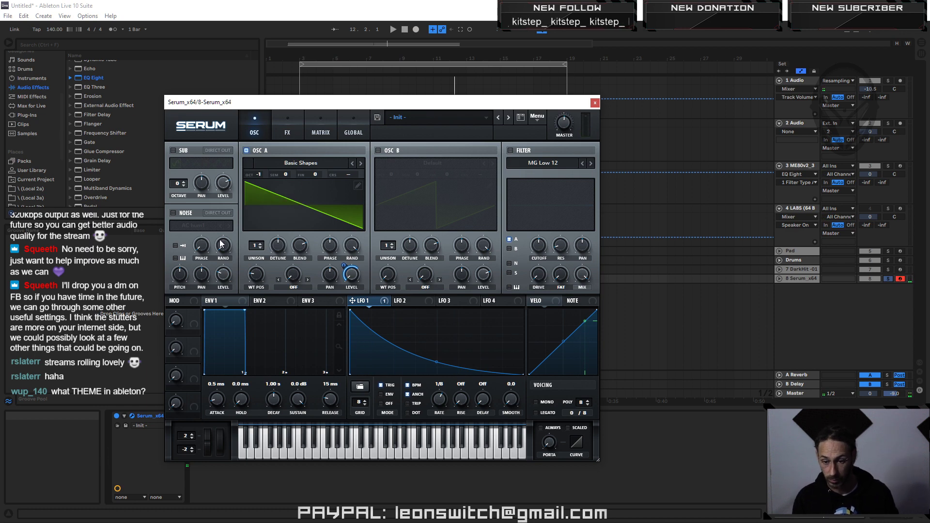
Step: Enable the MG Low 12 filter with LFO 1 modulating its cutoff, and set Osc A's level to about 7%
right_click(518, 262)
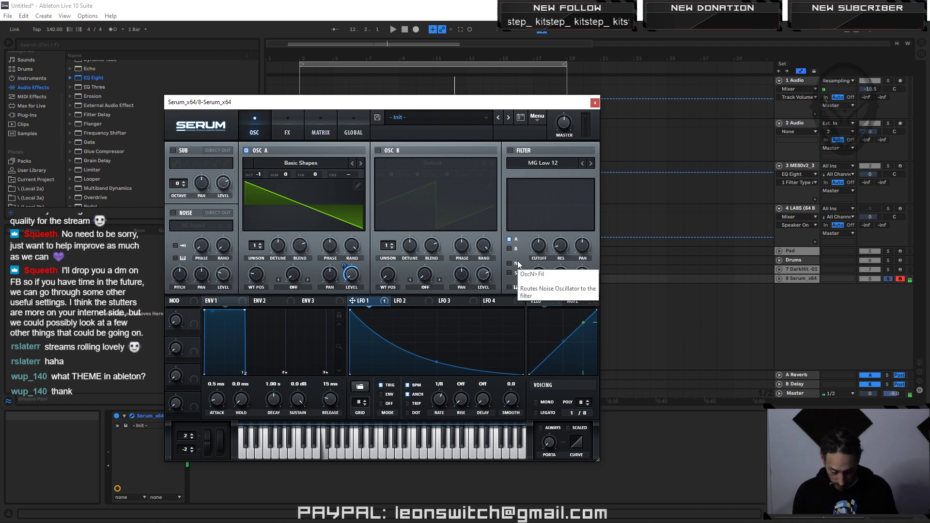
click(513, 275)
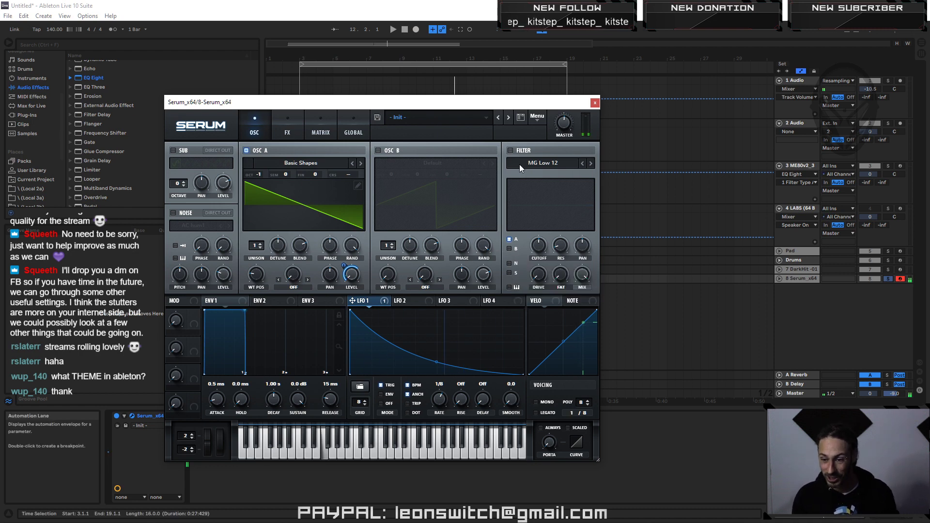
click(510, 151)
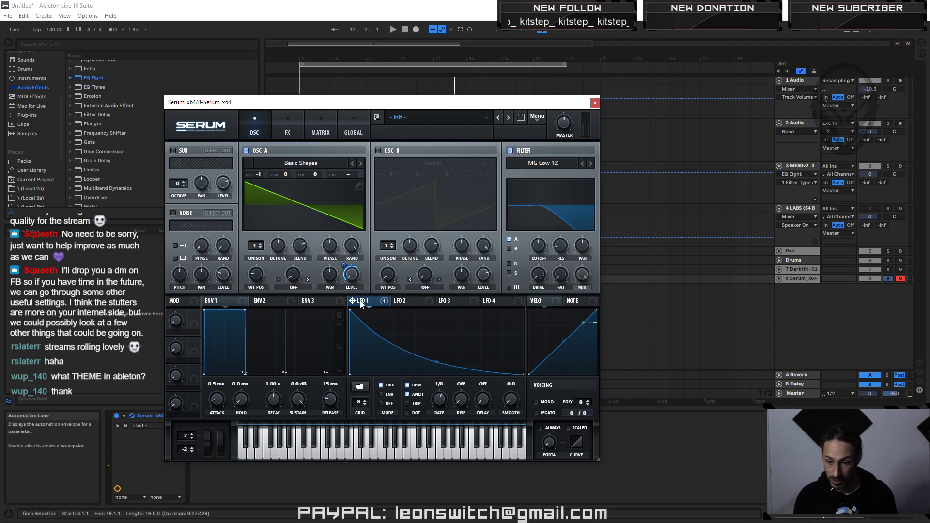
drag(539, 249, 536, 269)
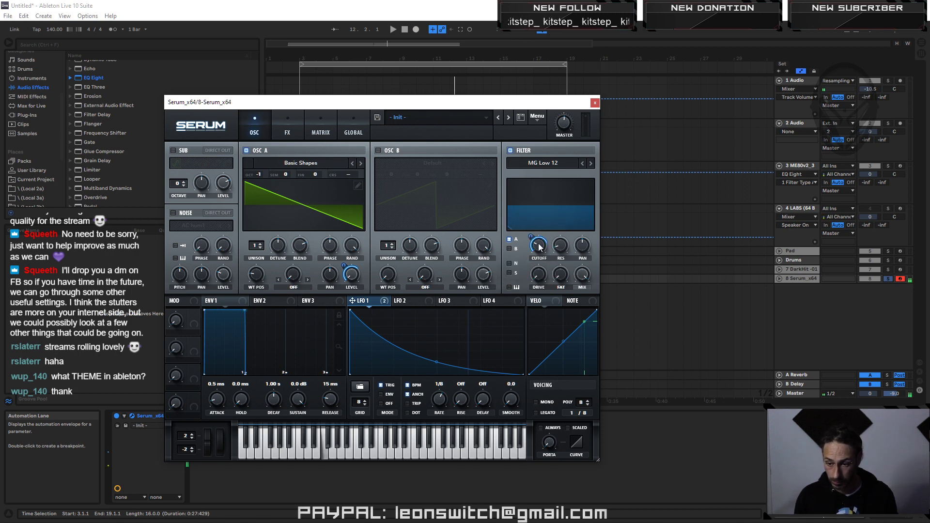
drag(531, 237, 531, 247)
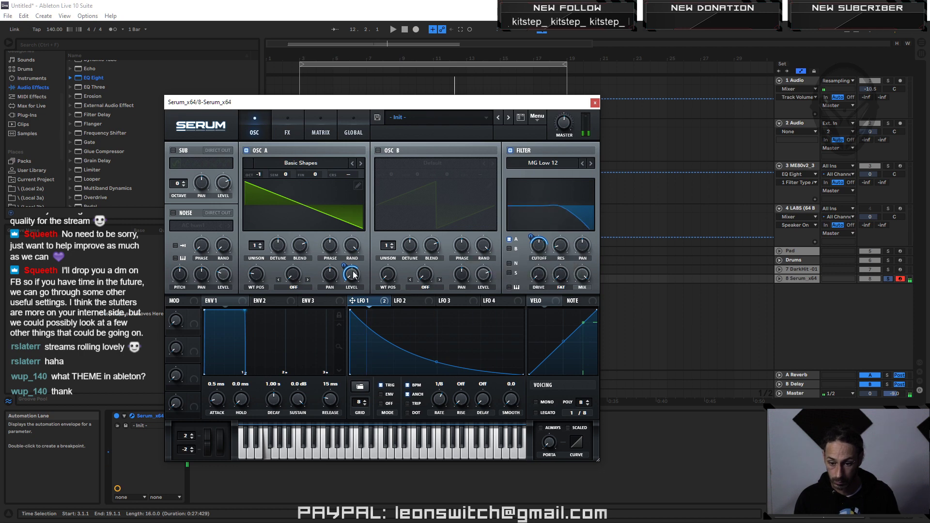
drag(355, 273, 354, 266)
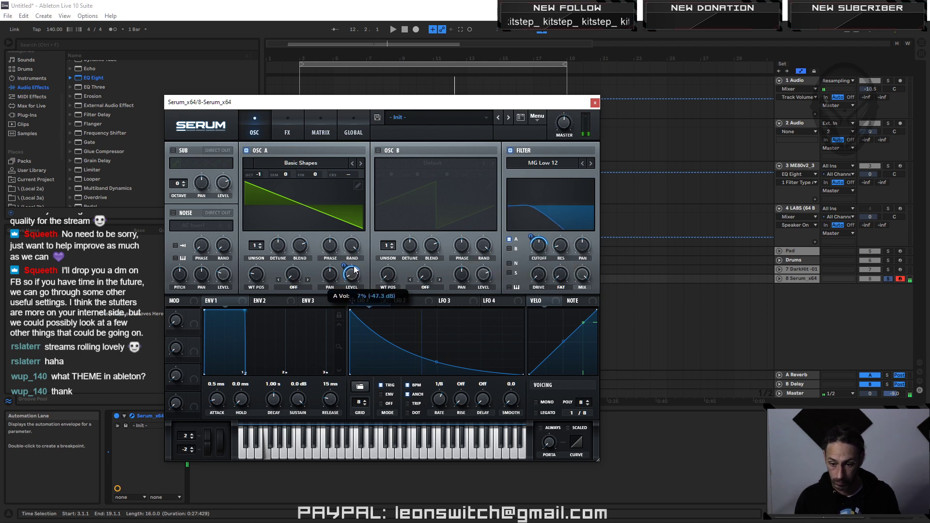
mouse_move(256, 275)
mouse_down()
mouse_move(260, 246)
mouse_move(260, 263)
mouse_up()
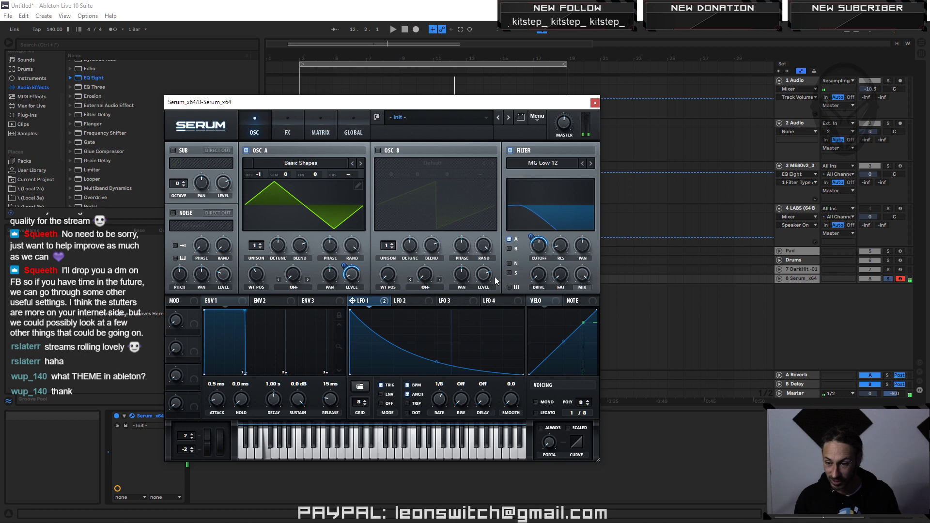
mouse_move(257, 175)
mouse_down()
mouse_move(259, 161)
mouse_move(260, 177)
mouse_up()
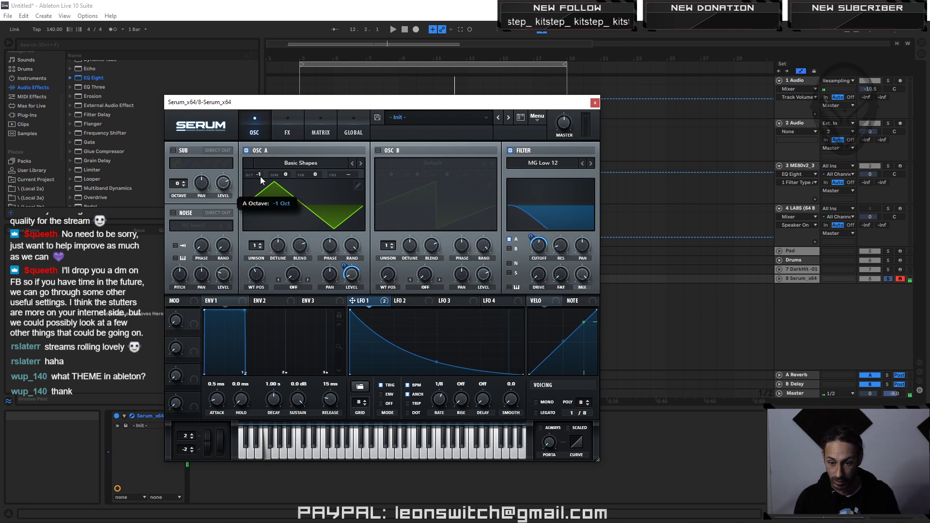
drag(257, 275, 259, 291)
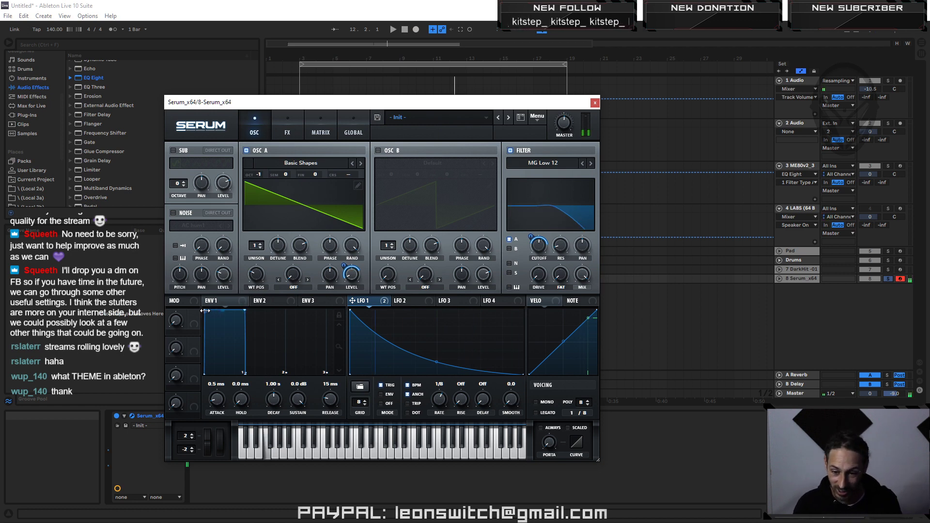
Step: Set envelope 1's attack to 18 ms, decay to 32.0 s and release to 35 ms, keeping the sustain at 0.0 dB
drag(204, 312, 208, 312)
drag(218, 405, 217, 401)
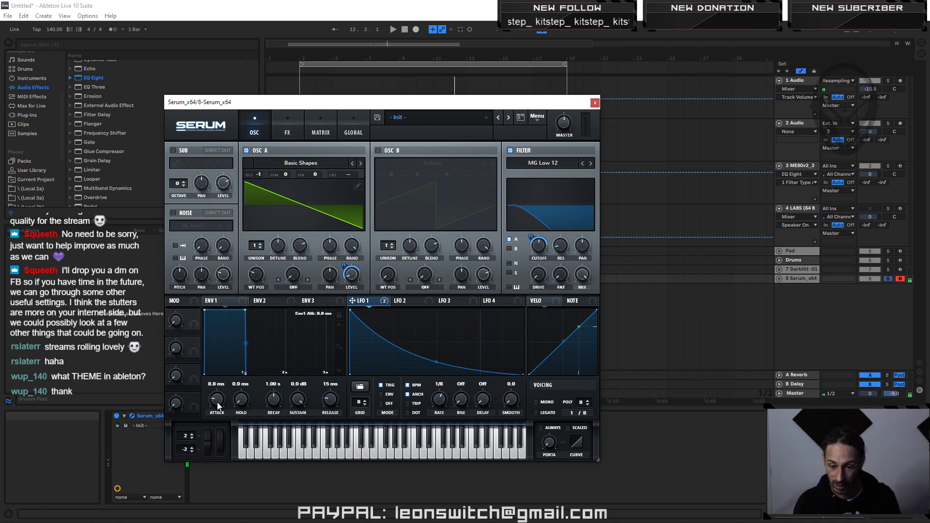
drag(217, 401, 217, 399)
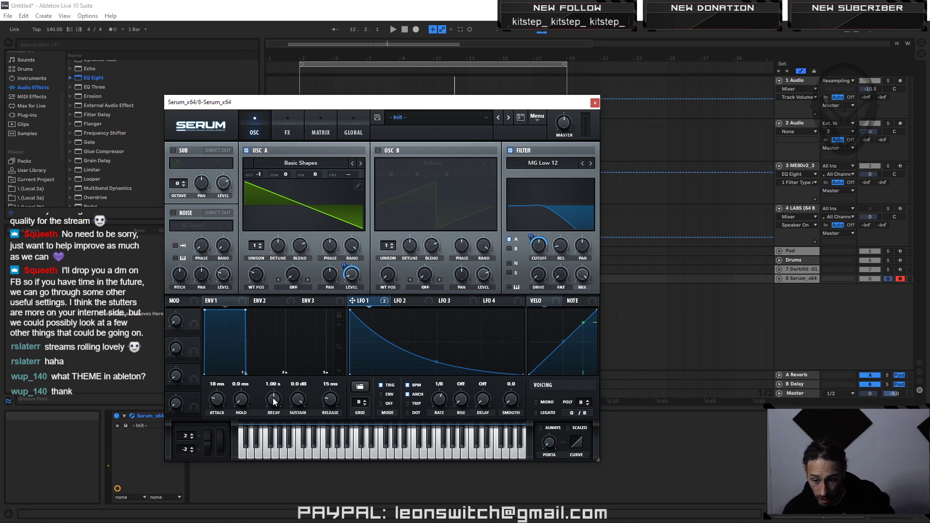
drag(298, 401, 289, 476)
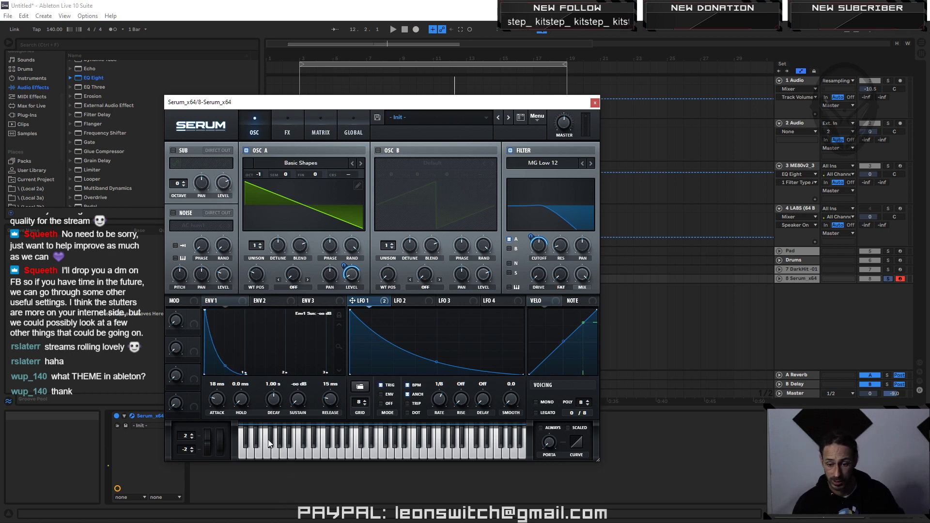
drag(296, 400, 298, 324)
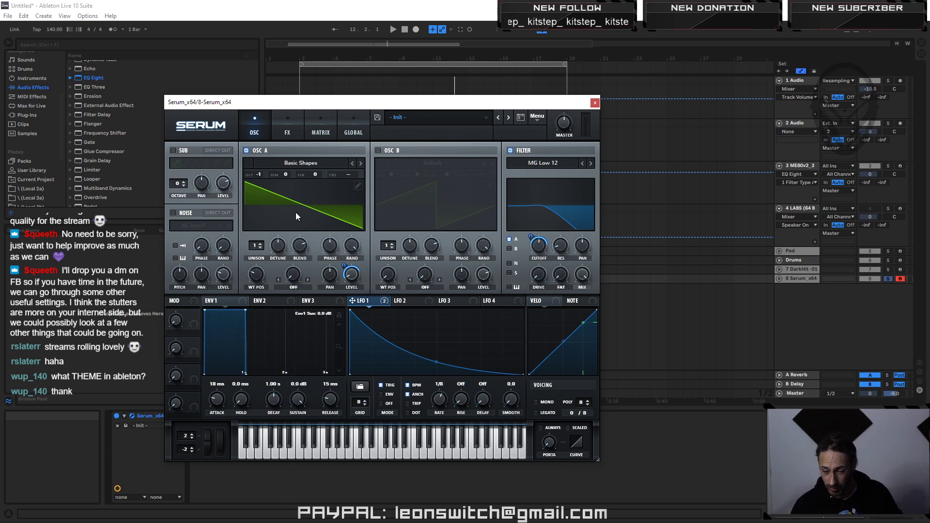
drag(246, 374, 249, 374)
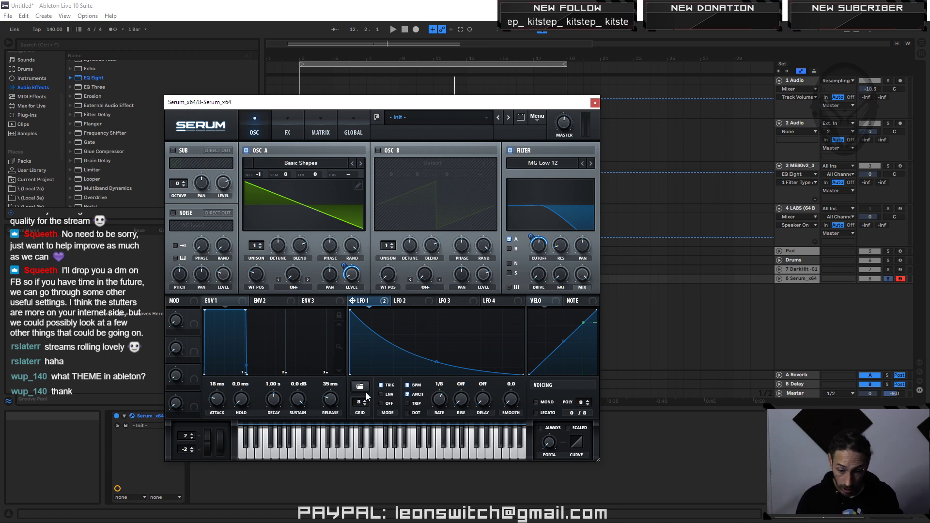
drag(275, 405, 274, 275)
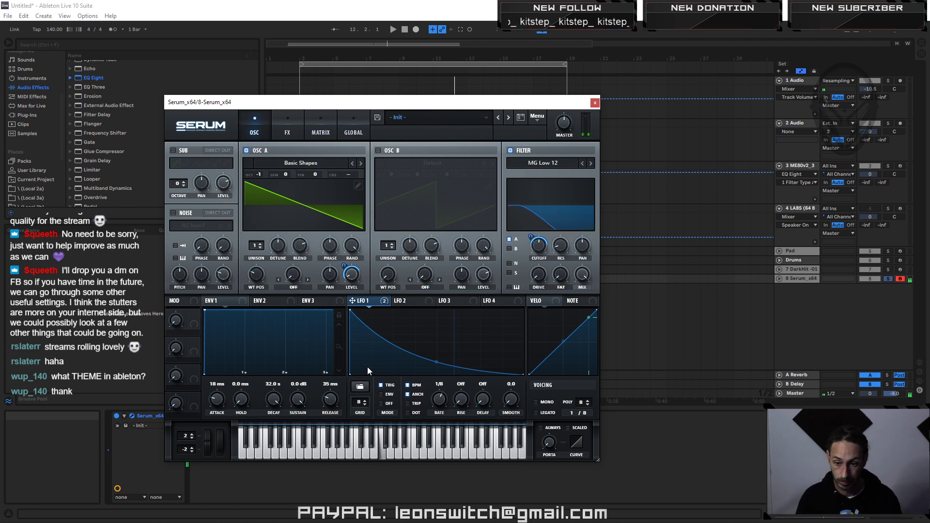
Step: Give Osc A 2 unison voices with reduced detune and adjust the filter cutoff
click(261, 243)
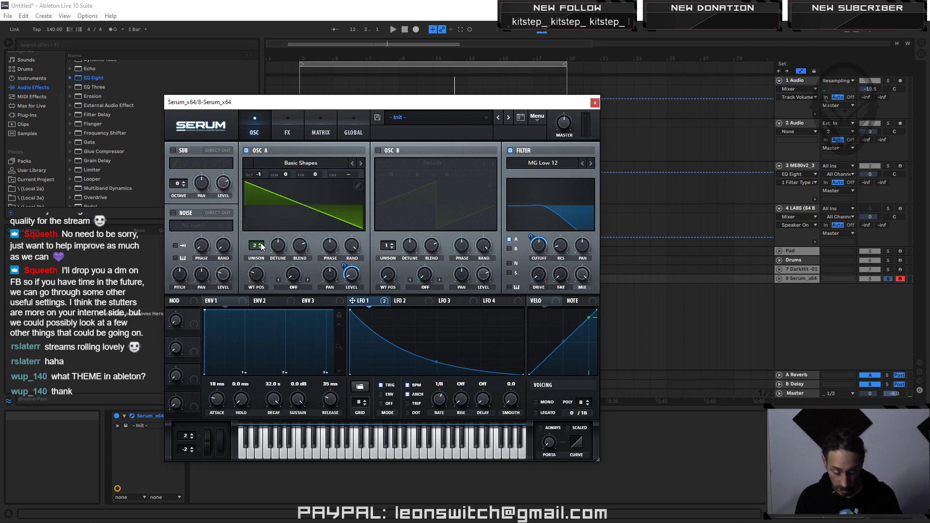
drag(279, 244, 299, 272)
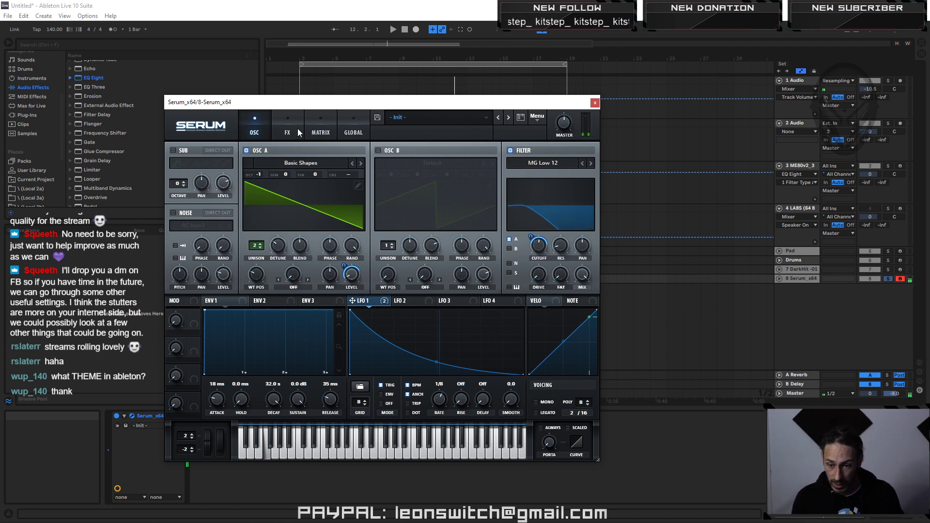
mouse_move(541, 264)
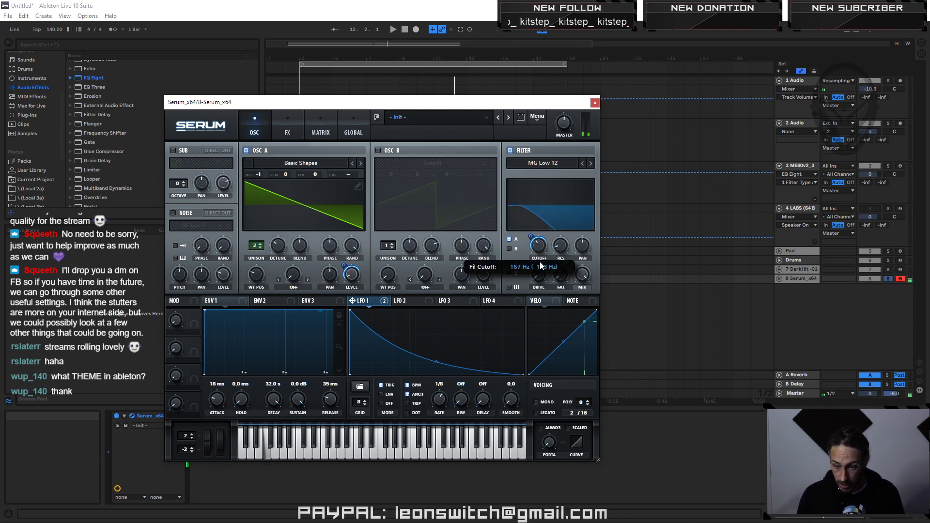
mouse_move(562, 247)
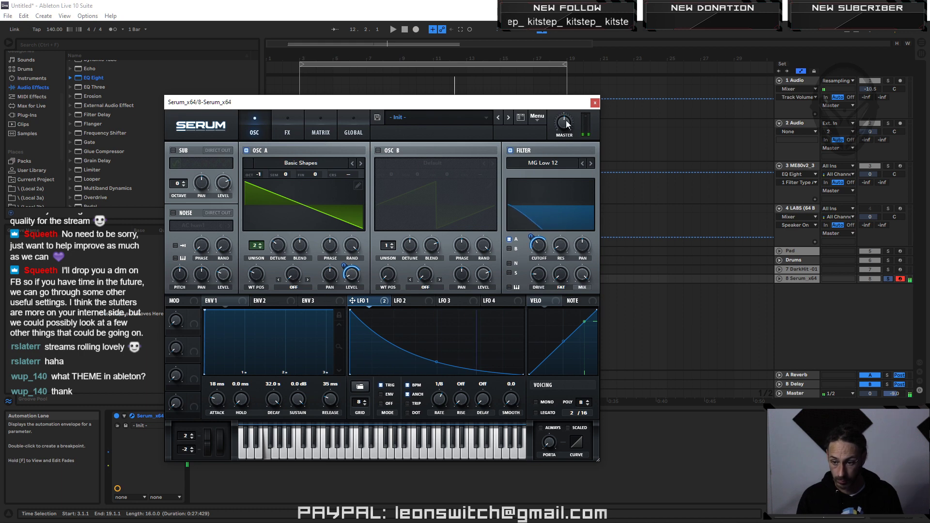
mouse_move(567, 120)
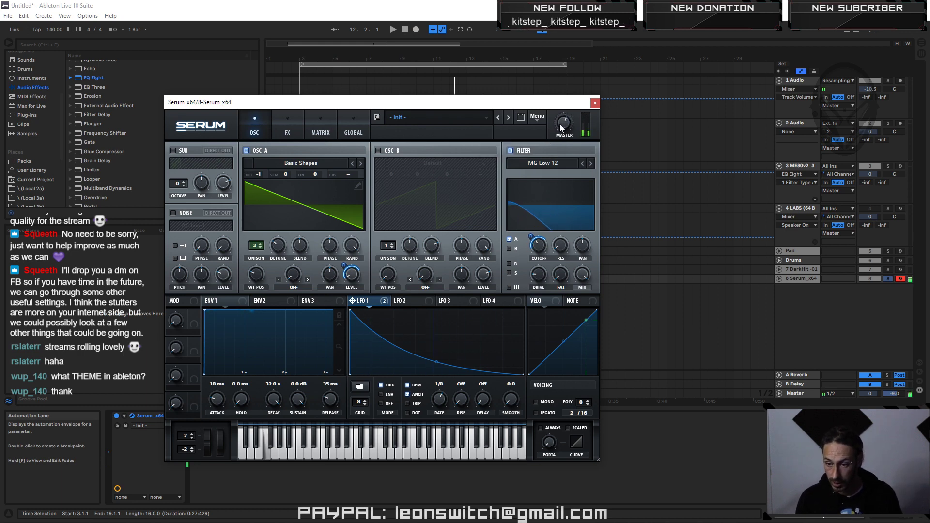
Step: Add an EQ to Serum's effects and slightly boost the gain of its low band
click(290, 137)
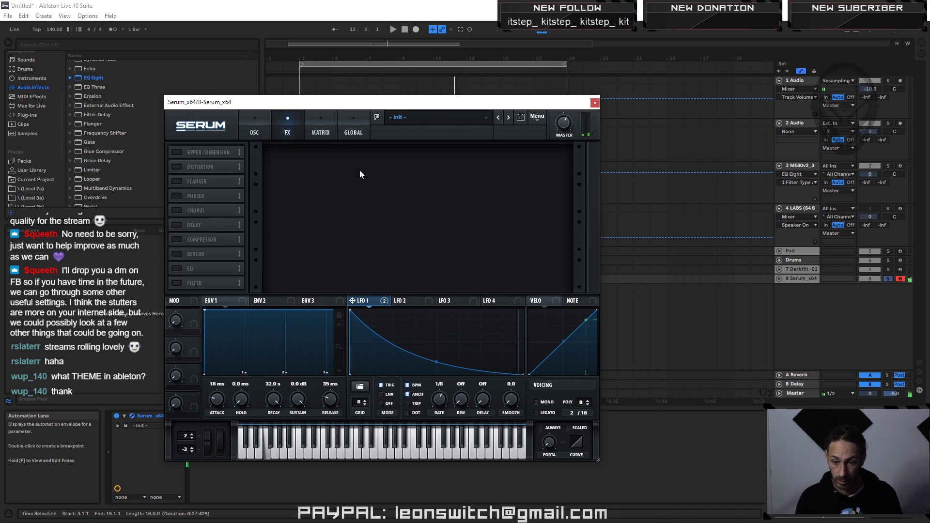
click(175, 269)
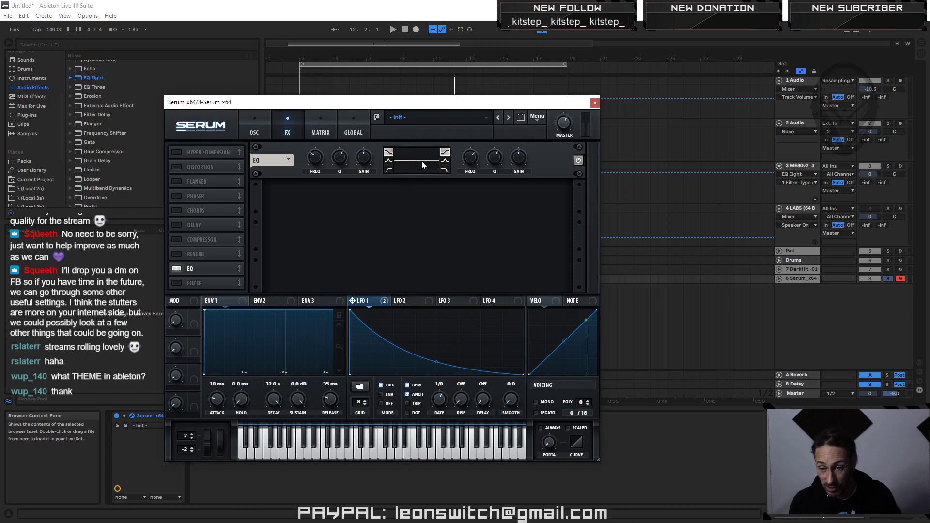
drag(364, 159, 320, 172)
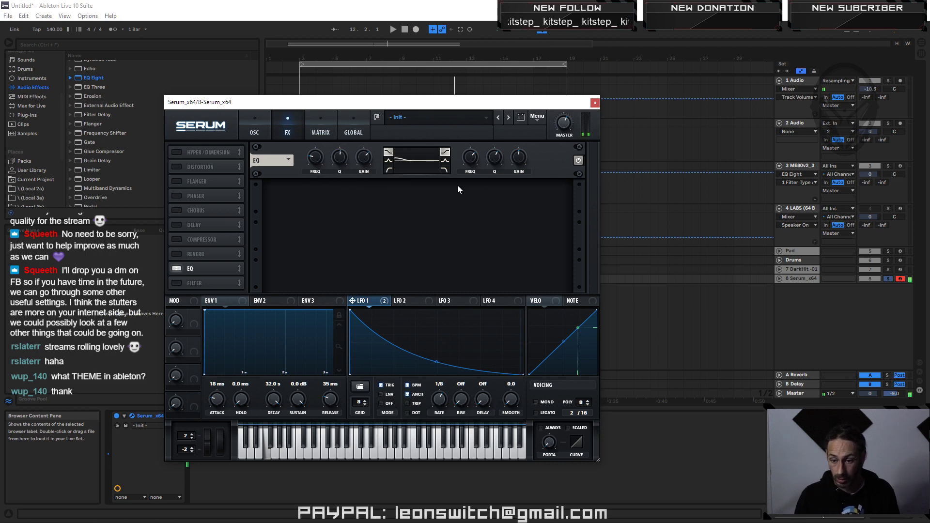
Step: Add an MG Low 6 filter to Serum's effects, adjust its cutoff, and flatten LFO 1's curve to nearly straight
click(176, 284)
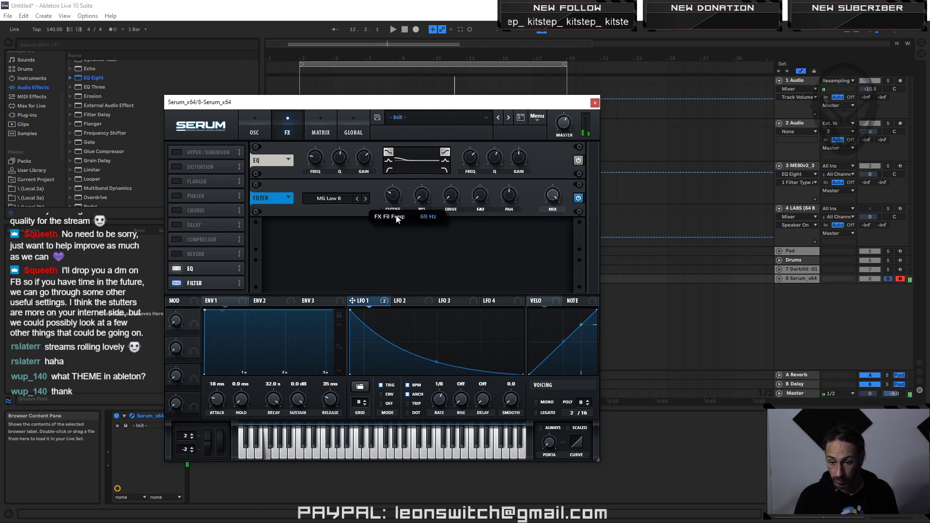
drag(396, 202, 397, 190)
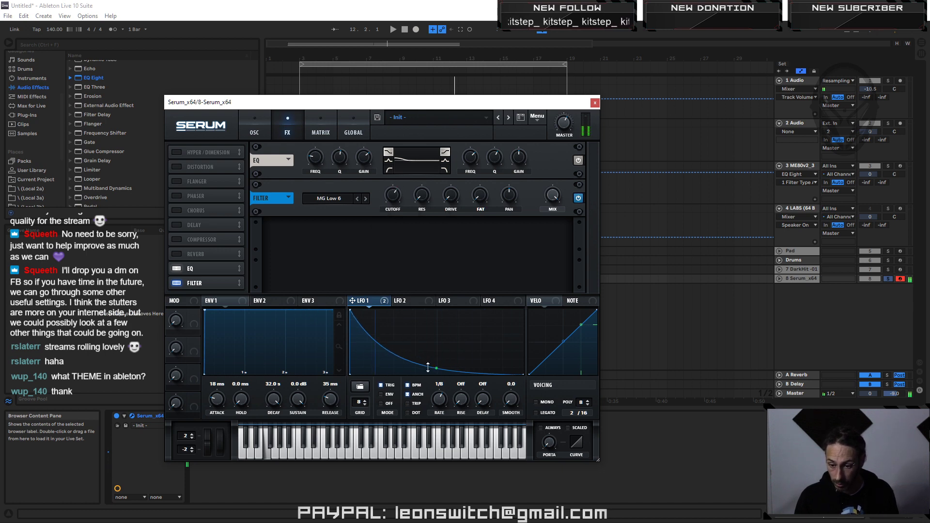
drag(428, 369, 426, 353)
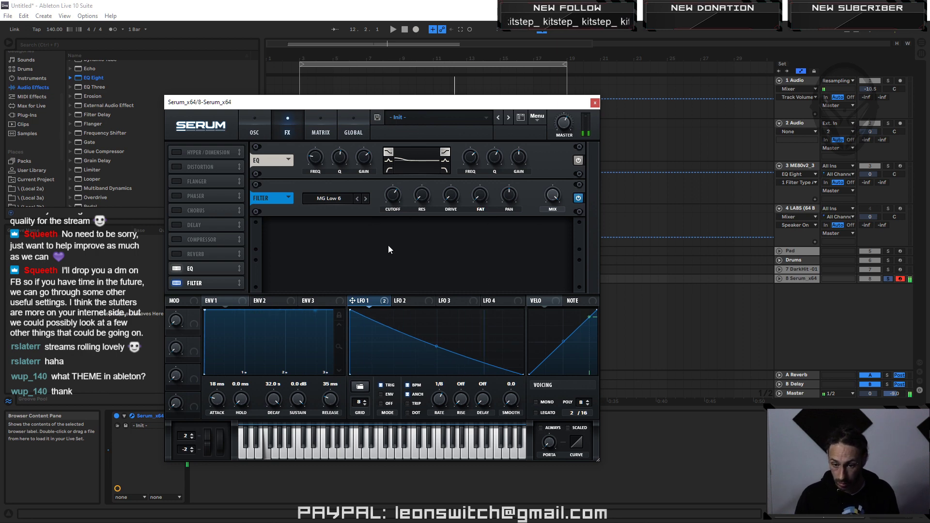
Step: Close Serum, insert a 16-bar MIDI clip over the loop range on the Serum track, and enlarge its note editor
click(595, 102)
click(594, 104)
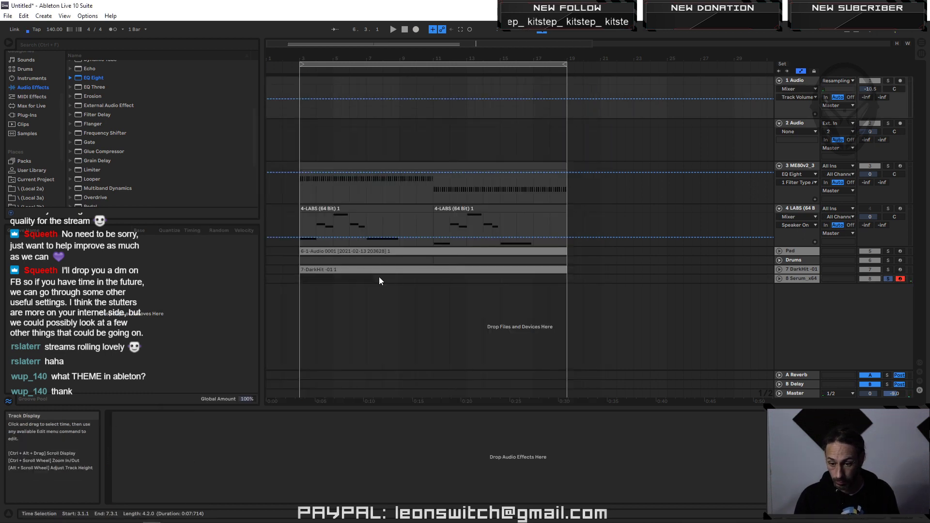
right_click(565, 280)
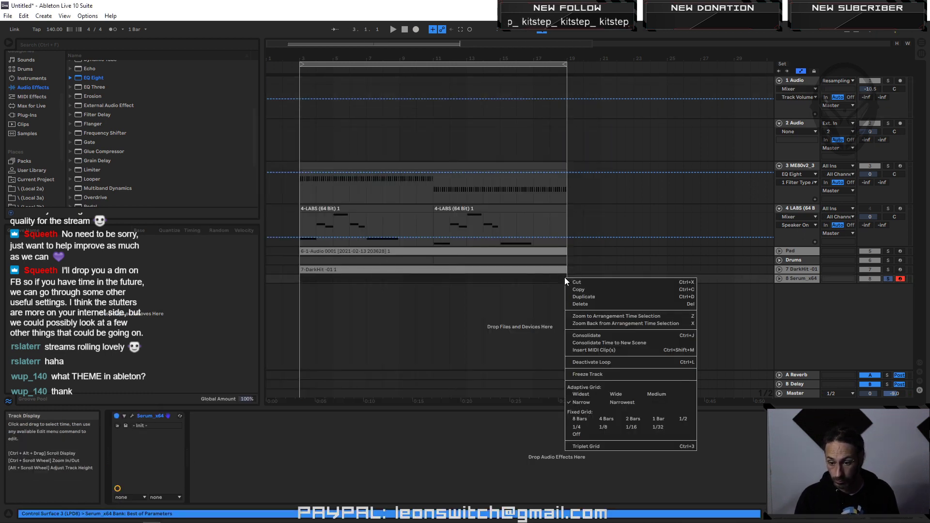
click(585, 351)
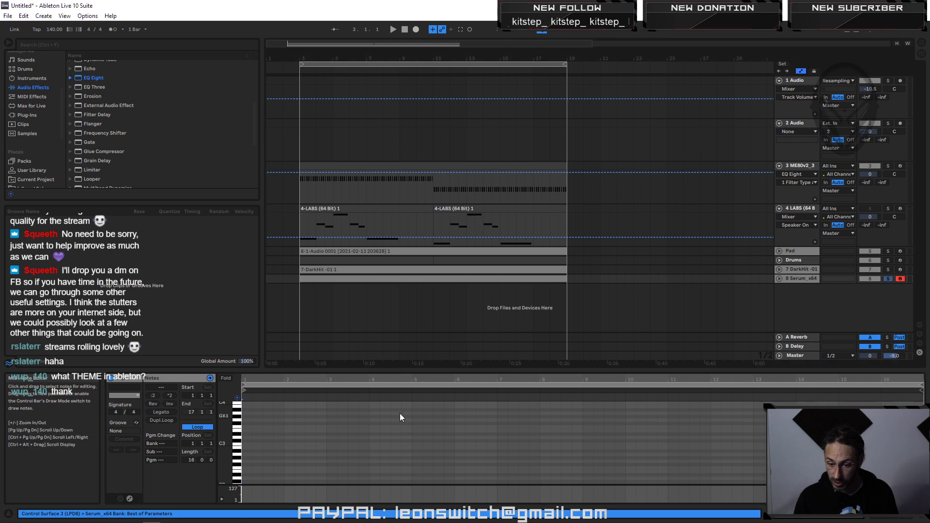
drag(393, 370, 393, 284)
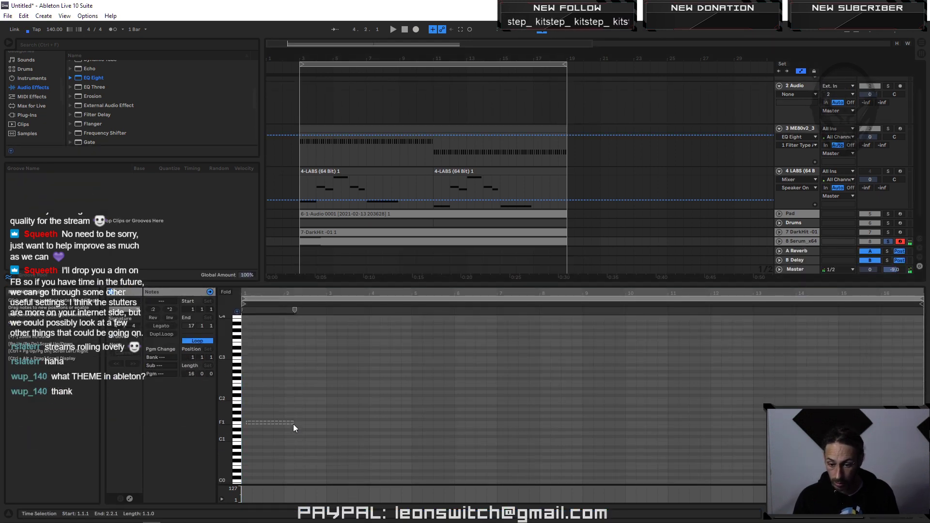
Step: Place an F1 note at the start of the clip and stretch it across the first eight bars
drag(293, 423, 245, 424)
click(246, 424)
drag(364, 424, 245, 423)
click(246, 423)
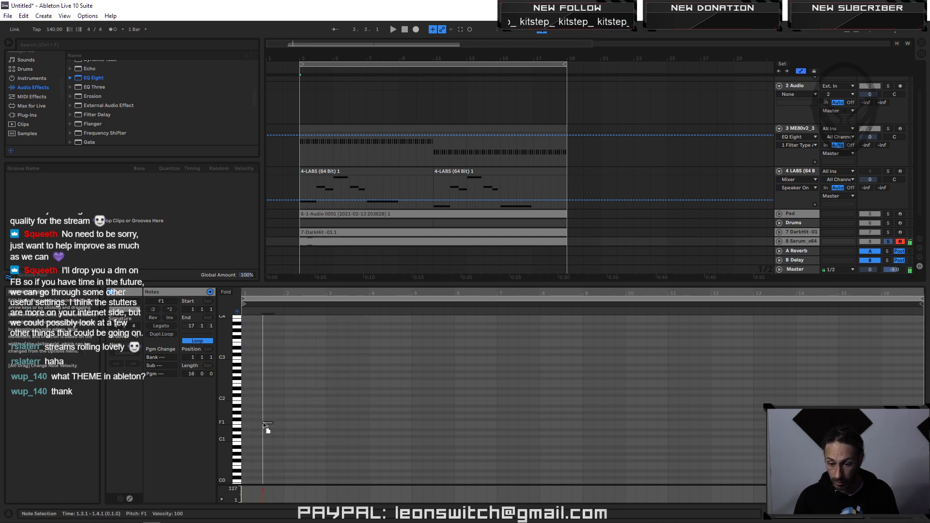
double_click(247, 424)
drag(361, 422, 558, 411)
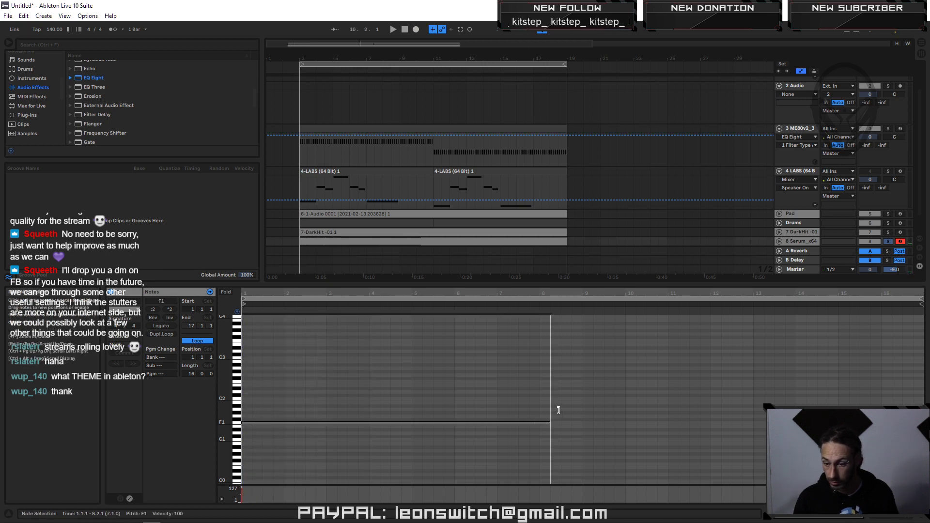
Step: Duplicate the long F1 note into the clip's second half, transpose the copy down to D#1, and play the part
key(ctrl+d)
key(Down)
key(Down)
key(space)
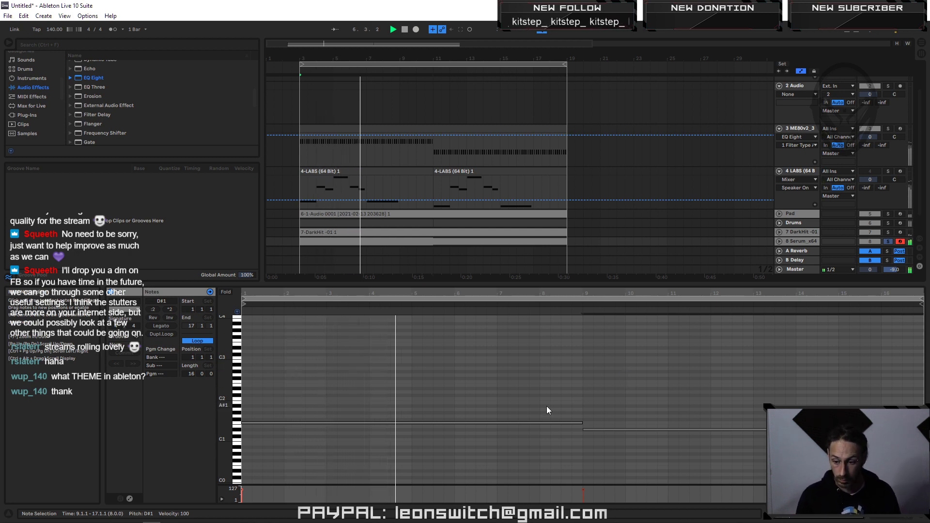
Step: Add a Utility after Serum on the bass track and enable Bass Mono at 243 Hz
click(798, 242)
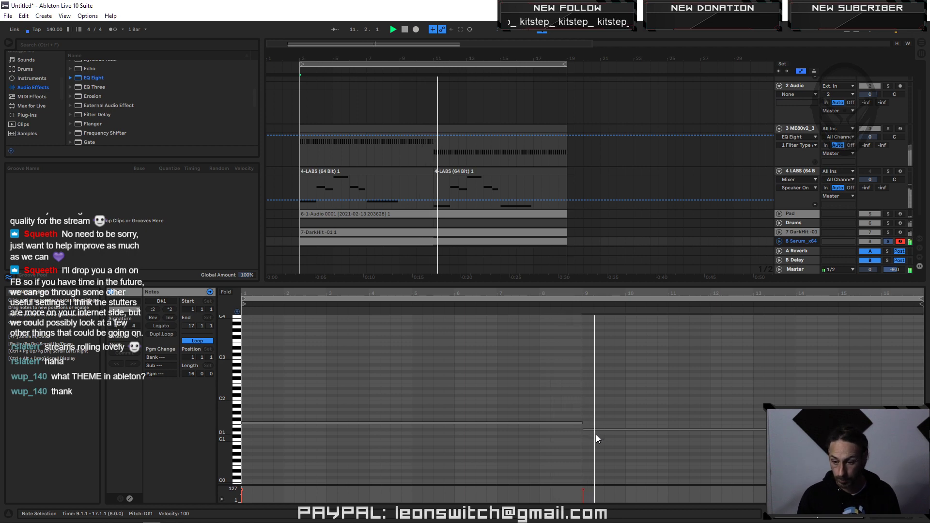
click(807, 242)
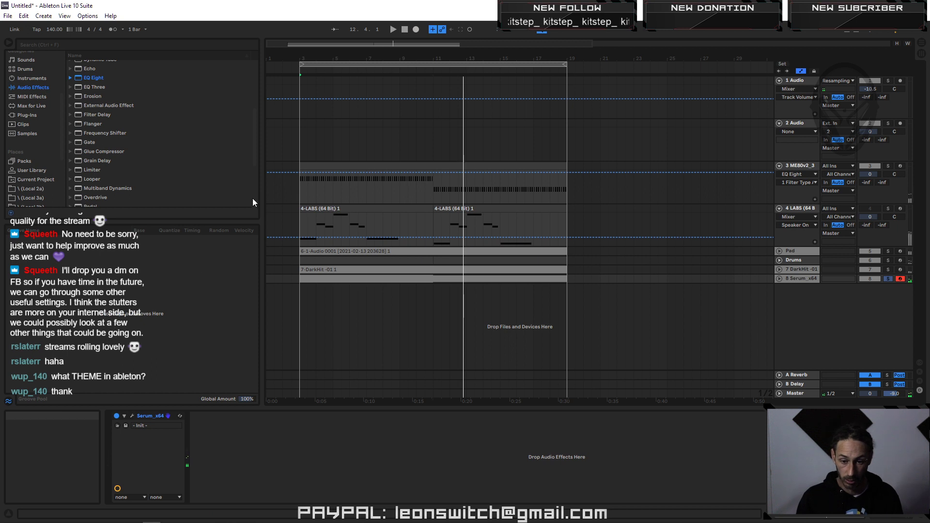
scroll(116, 130, down, 2)
scroll(115, 130, down, 2)
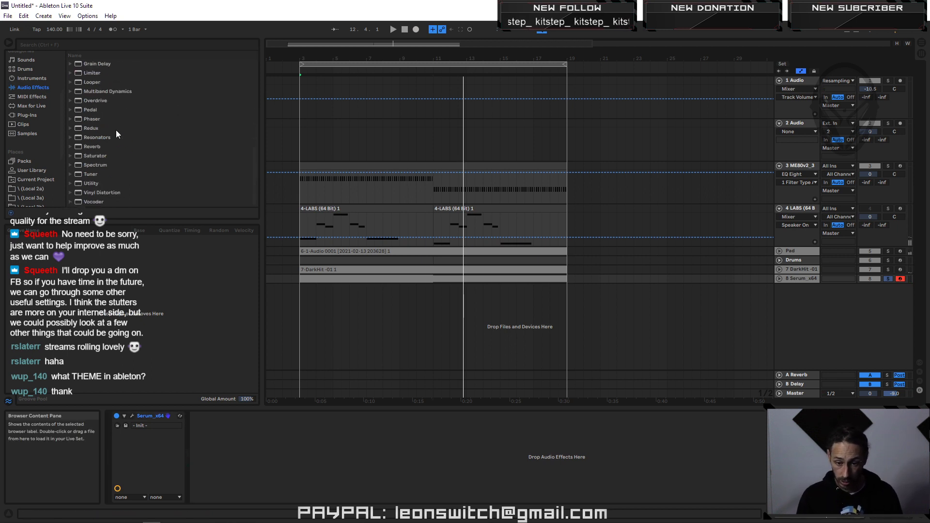
drag(86, 183, 208, 304)
drag(307, 451, 252, 454)
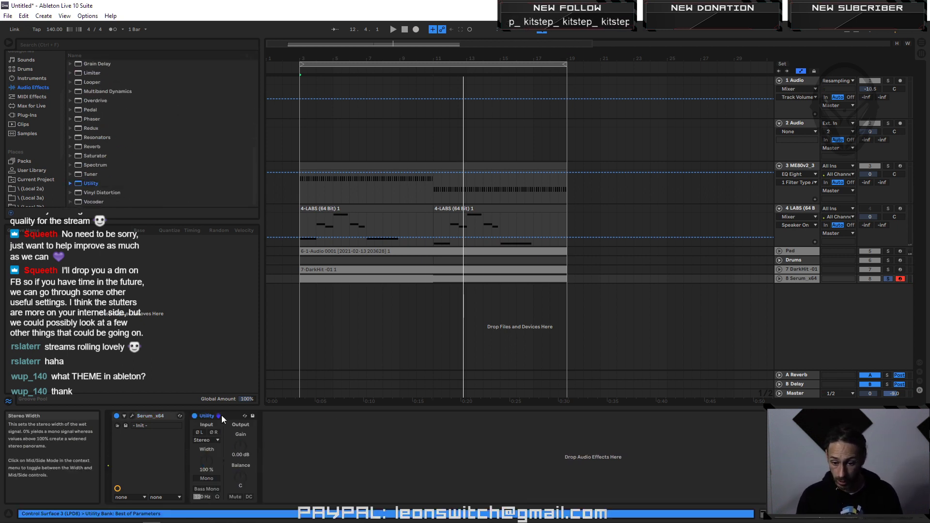
click(208, 489)
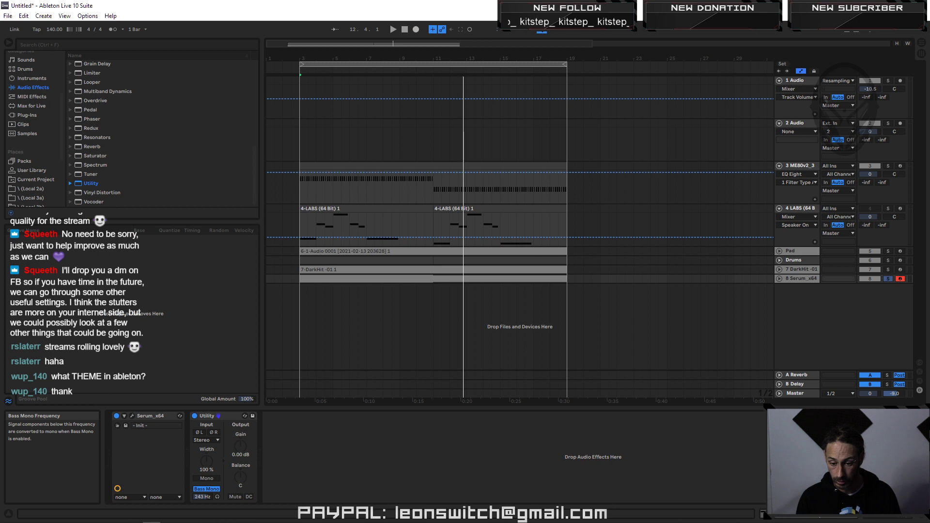
Step: Play the arrangement, reopen Serum's oscillator page, and enable Osc B with its default wavetable
key(space)
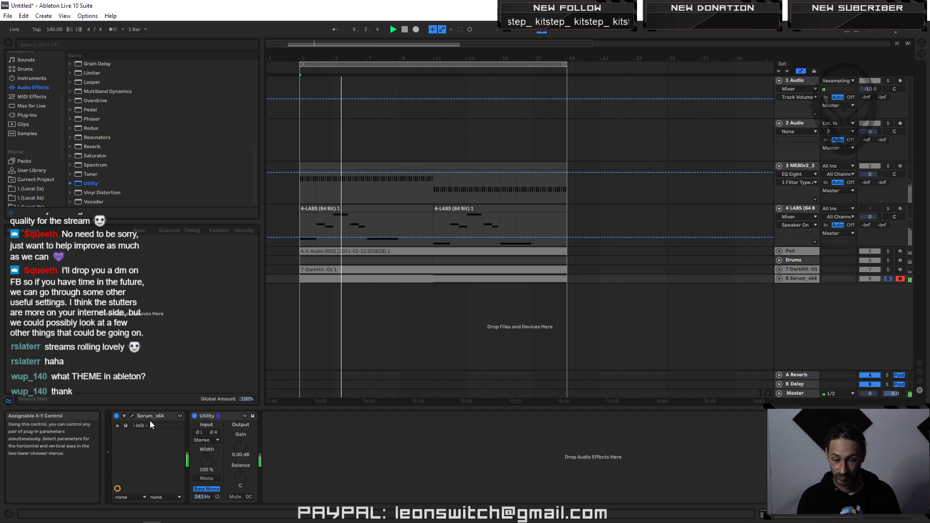
click(133, 416)
drag(407, 107, 426, 91)
click(310, 114)
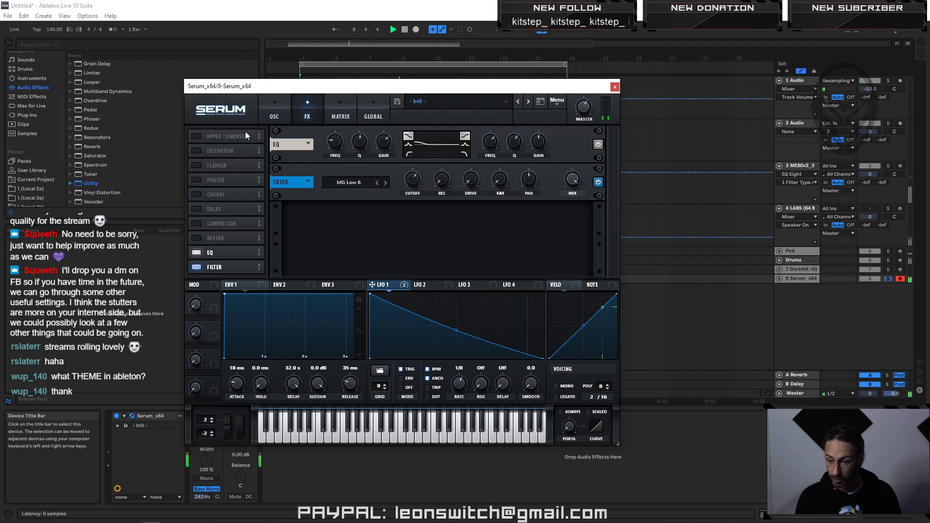
click(267, 116)
mouse_move(584, 233)
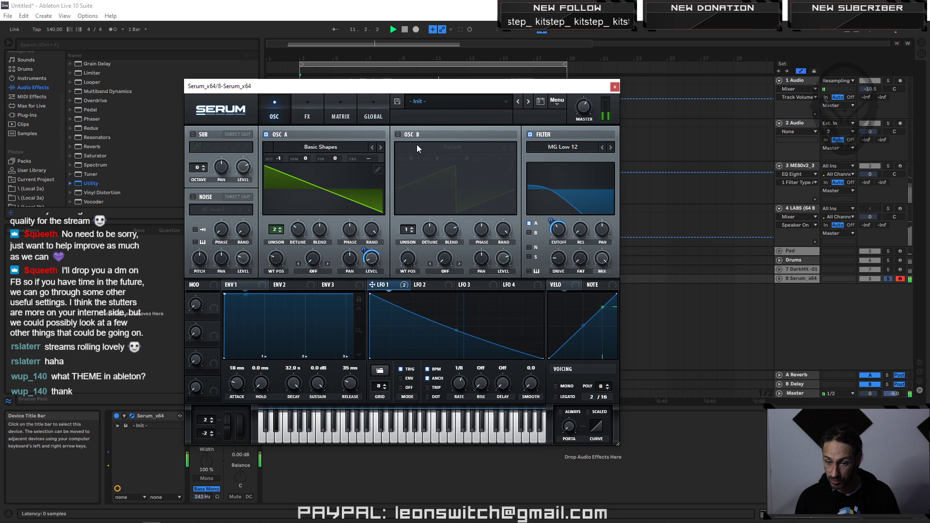
click(398, 134)
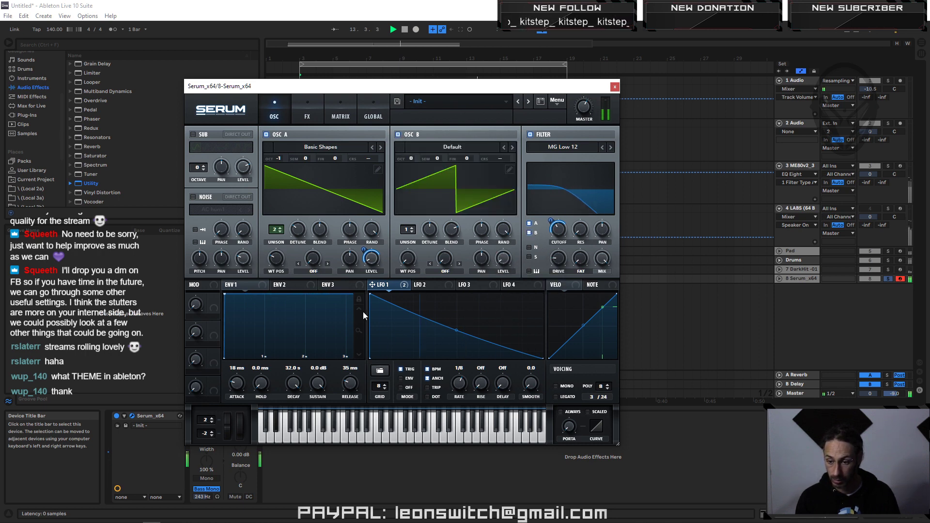
Step: Modulate Osc B's level with LFO 1 at an amount of 43, comparing the sound with Osc B off and on
drag(500, 256, 496, 286)
mouse_move(496, 251)
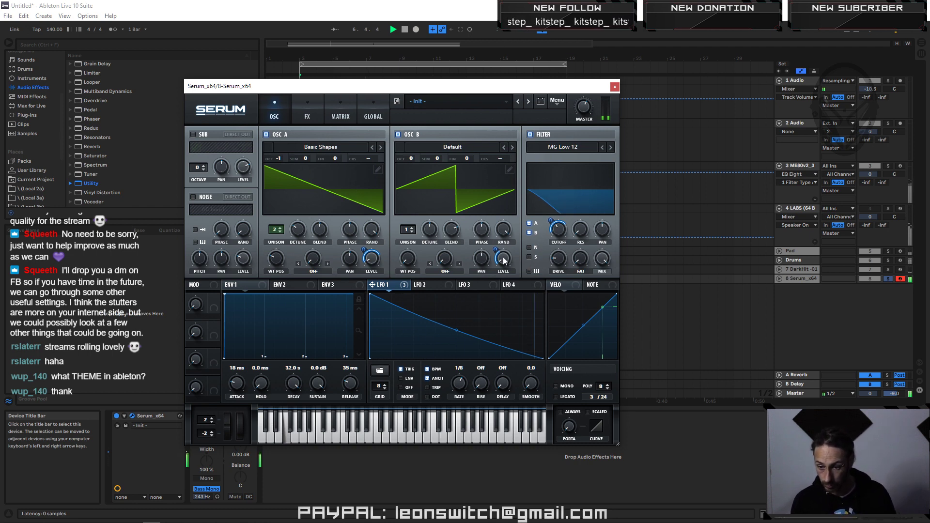
drag(503, 231, 504, 271)
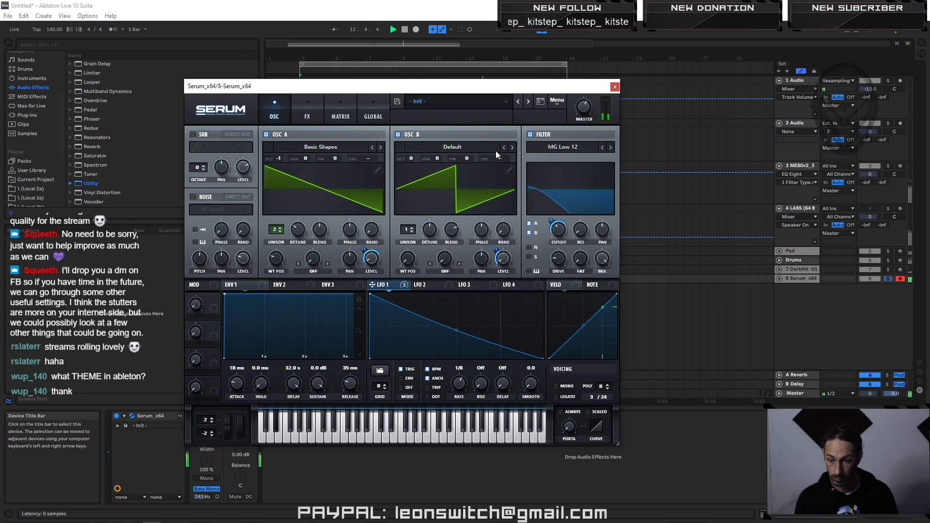
click(399, 135)
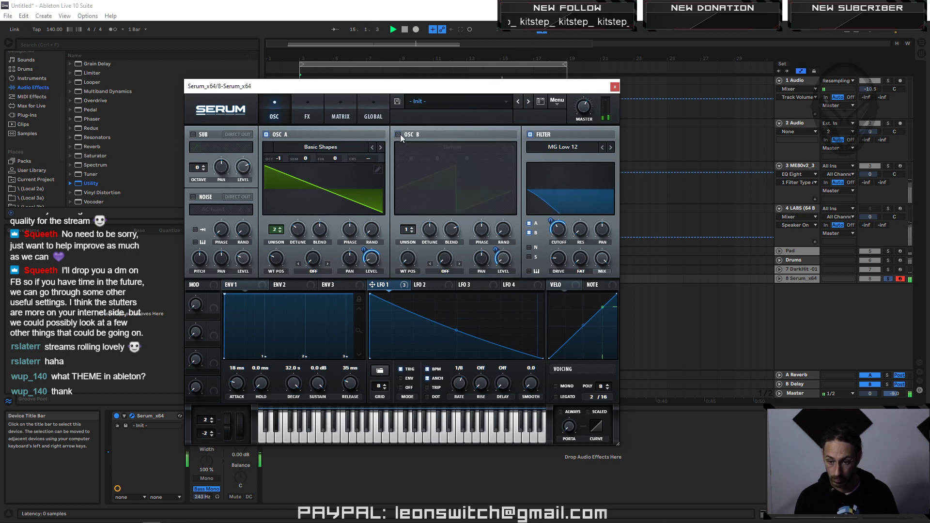
click(398, 135)
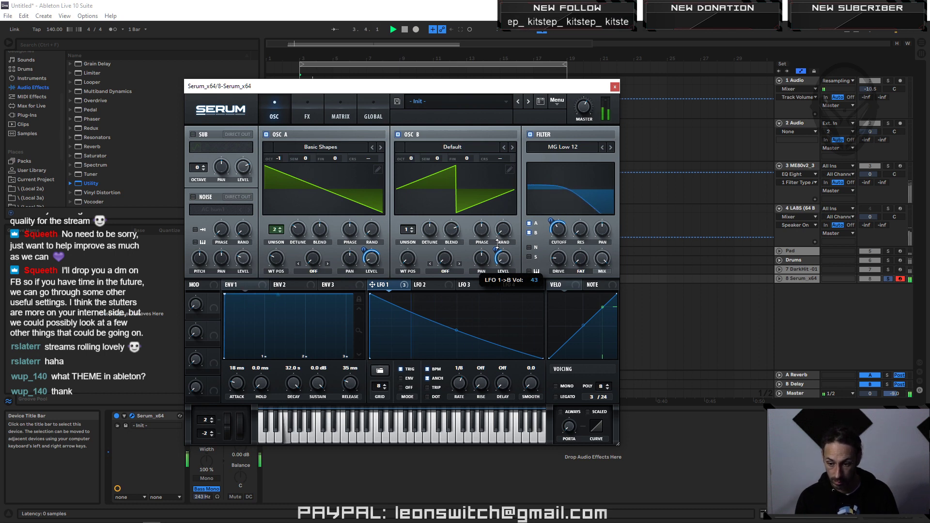
Step: Slightly adjust the drive of Serum's MG Low 6 effect filter and close the plug-in window
click(307, 113)
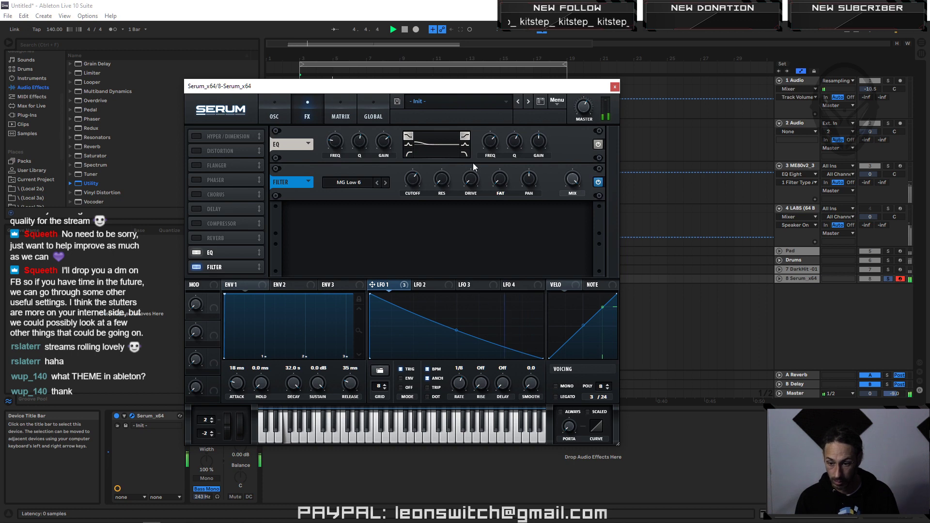
drag(473, 178, 472, 174)
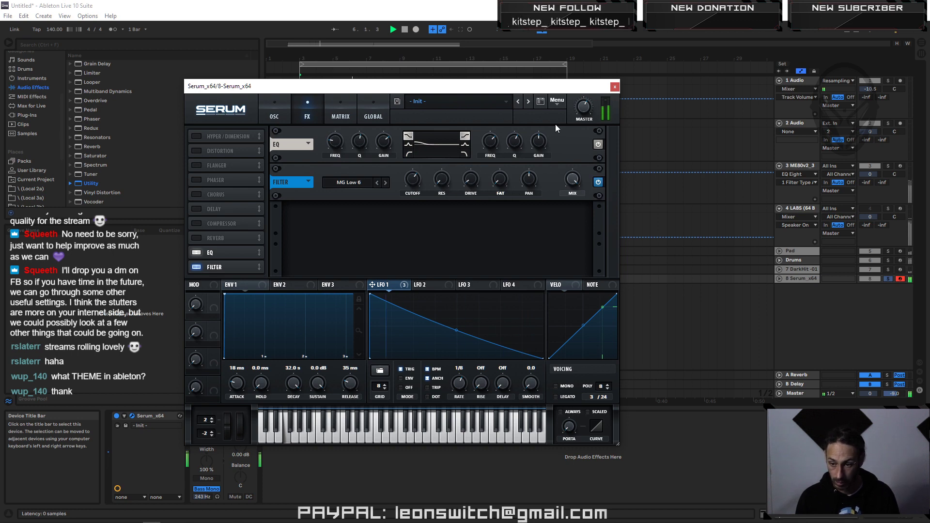
mouse_move(589, 119)
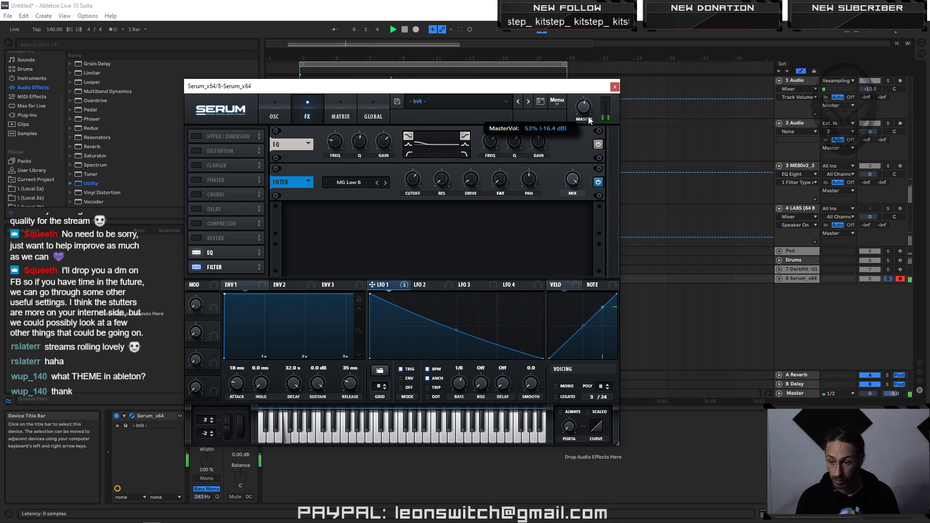
click(616, 88)
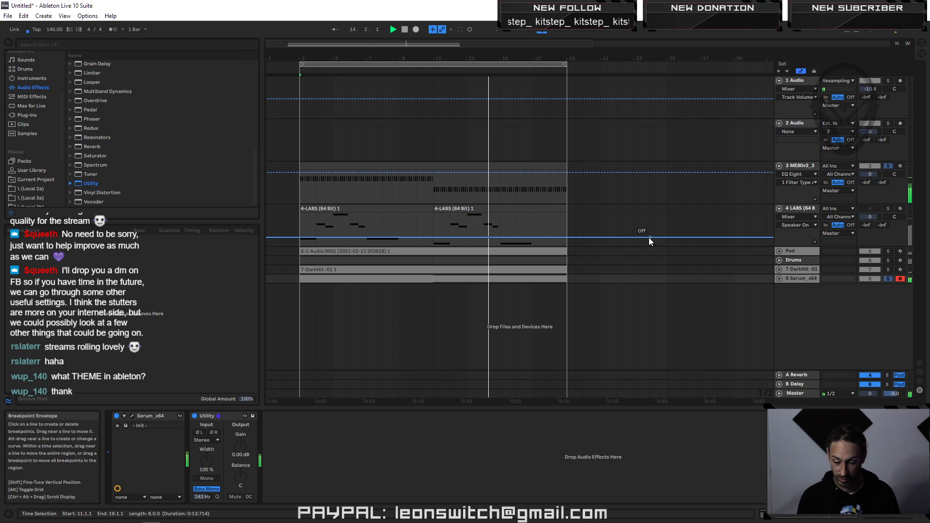
Step: Insert an Auto Filter between Serum and Utility and lower its low-pass cutoff to 335 Hz with 24% resonance
click(807, 278)
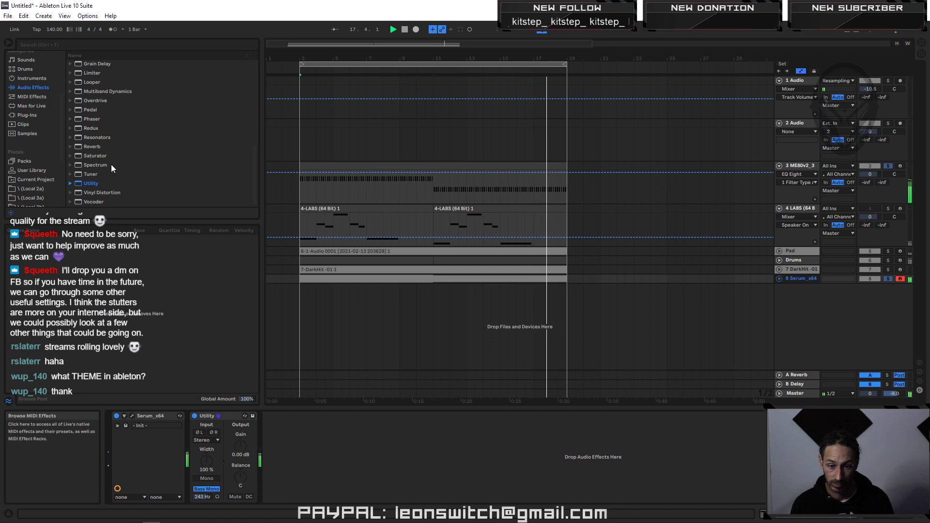
scroll(114, 107, up, 8)
click(101, 83)
drag(194, 442, 202, 436)
drag(307, 466, 257, 462)
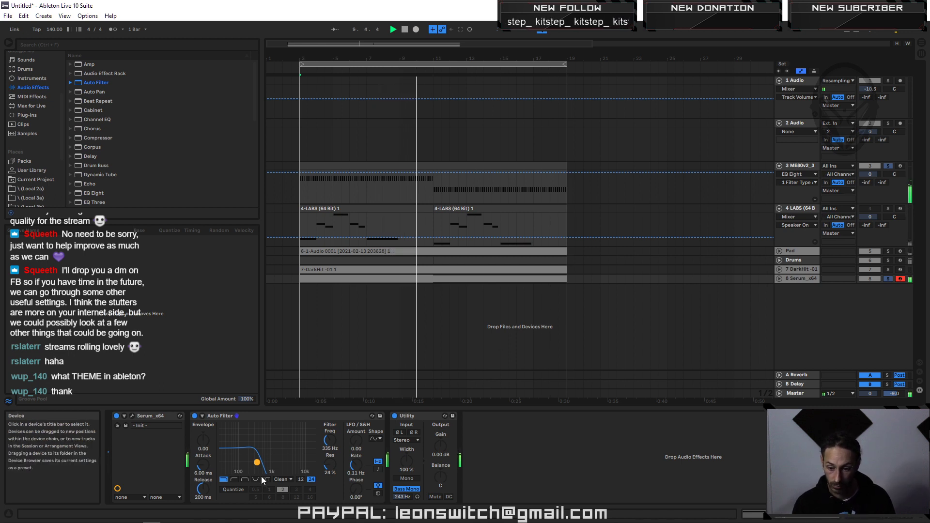
Step: Switch the Auto Filter circuit to OSR with 3.24 dB drive, then set the cutoff to 271 Hz and resonance to 11%
click(283, 481)
click(289, 489)
drag(330, 490, 330, 479)
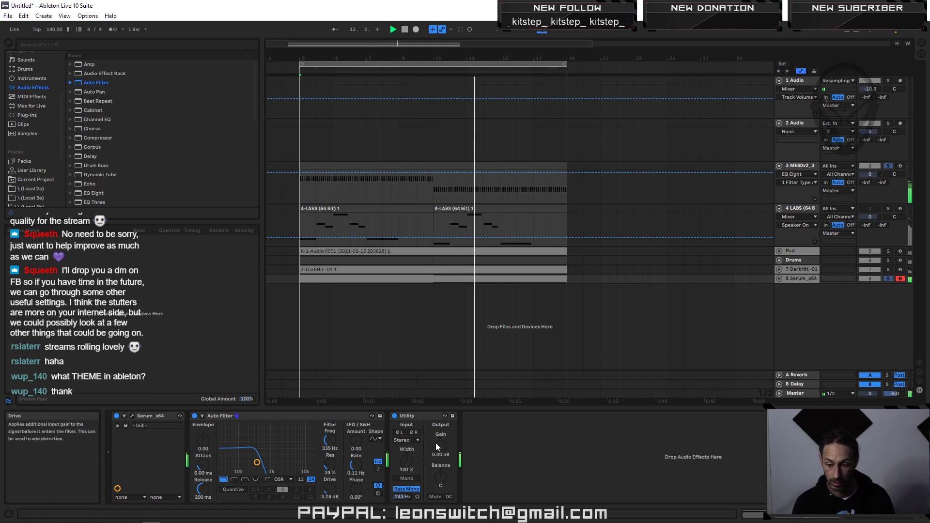
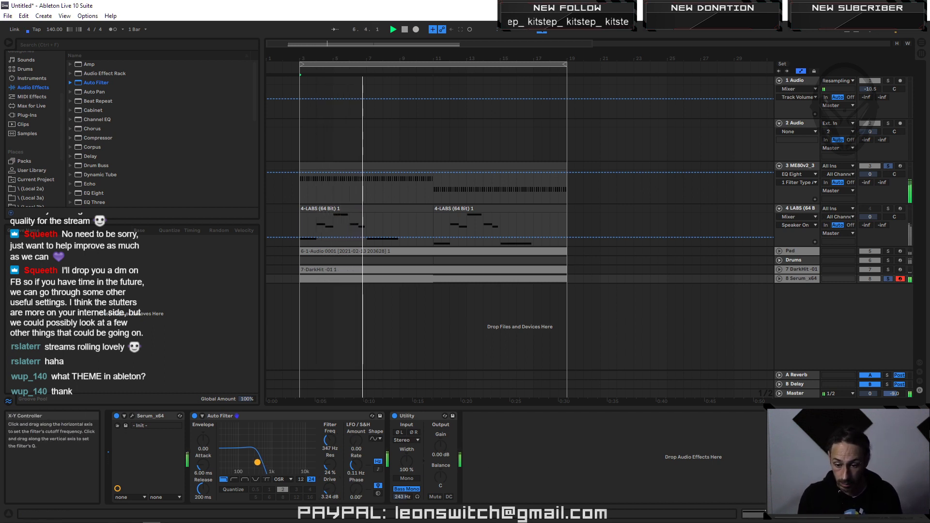
drag(264, 464, 274, 464)
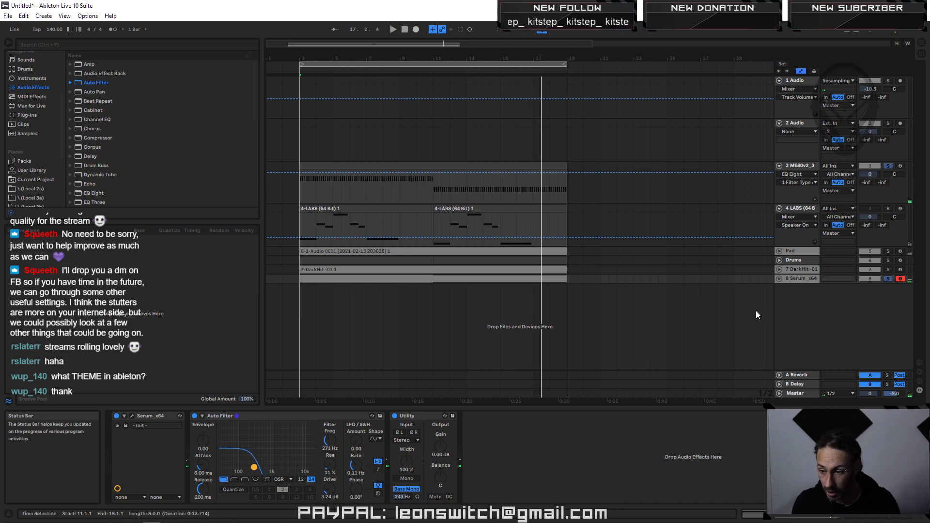
Step: Unfold the Serum track, show its Auto Filter Frequency automation, and add 299 Hz breakpoints at the start and end of the loop
click(779, 279)
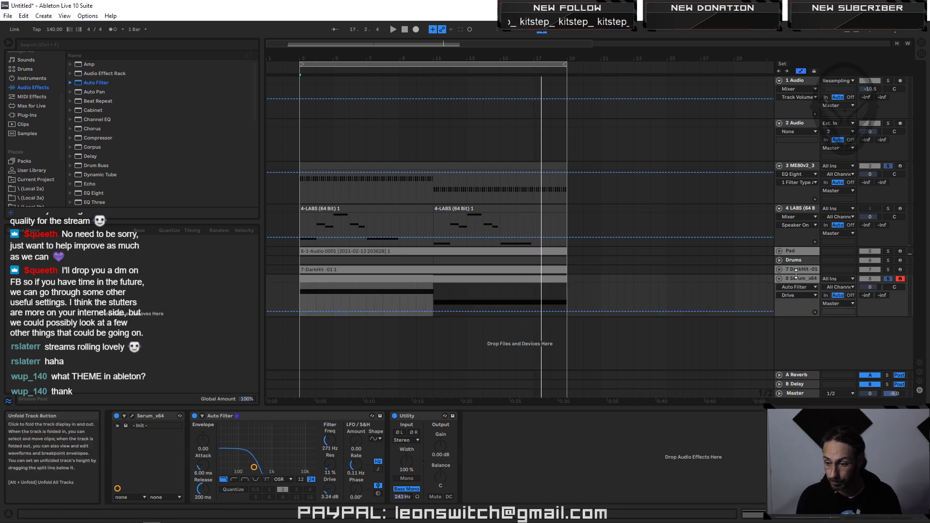
click(796, 296)
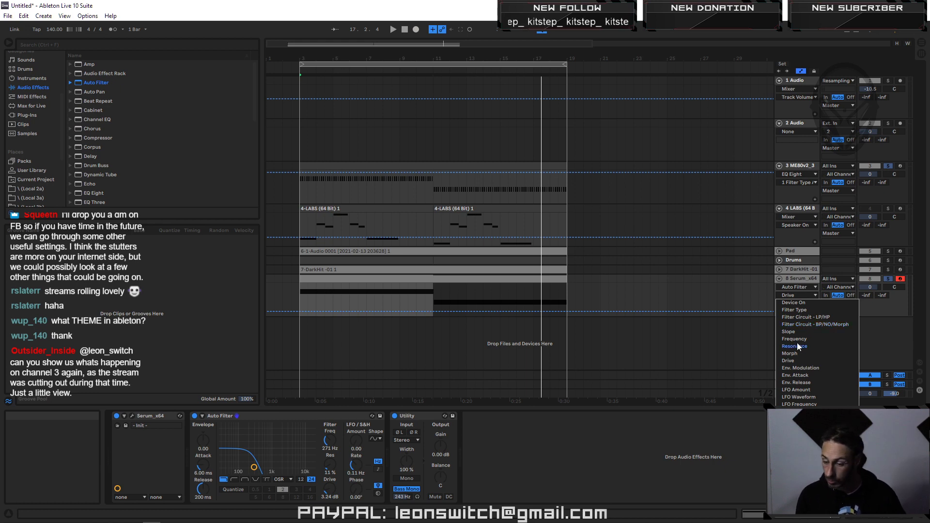
click(812, 340)
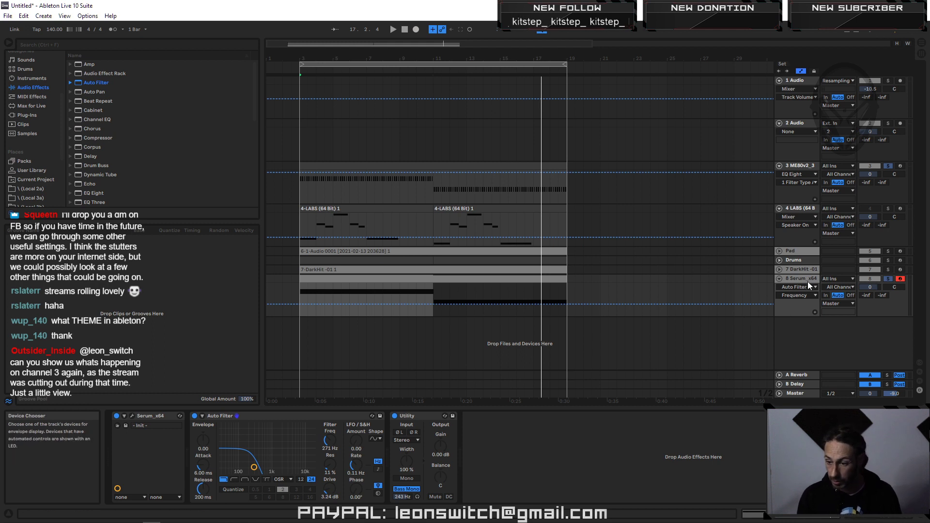
click(446, 289)
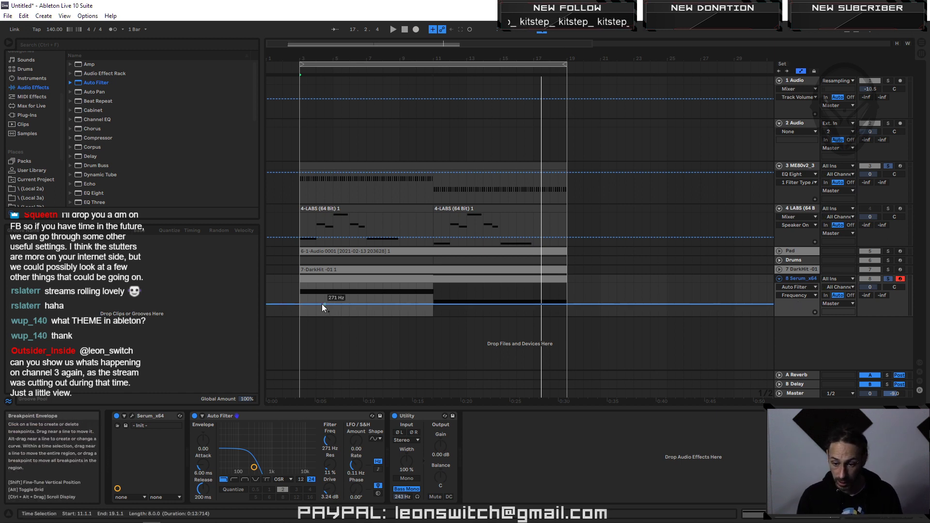
key(space)
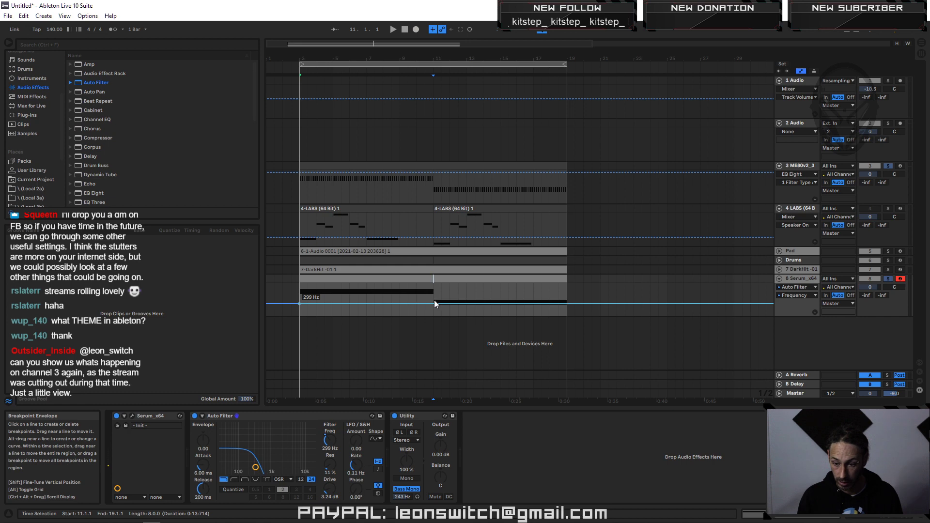
click(568, 305)
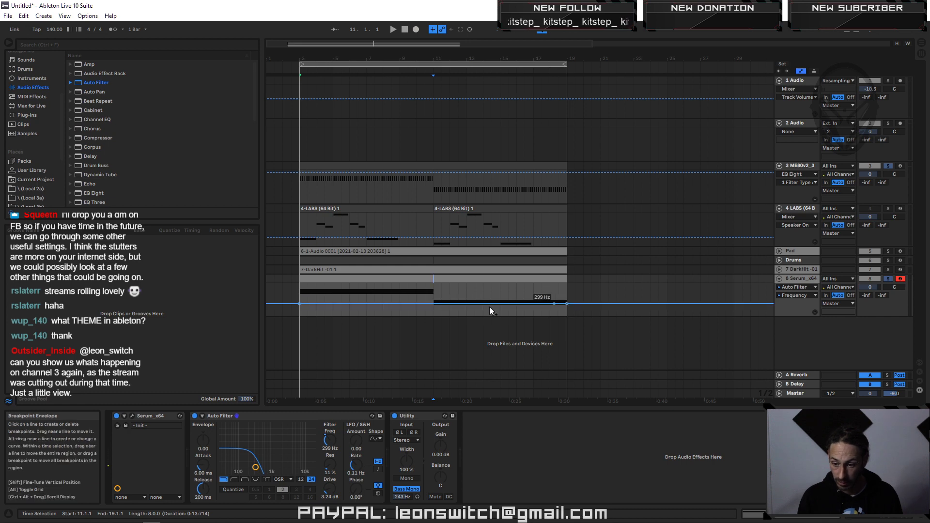
Step: Add a breakpoint of about 1.2 kHz at bar 11 of Serum's filter Frequency automation and play the loop
drag(436, 303, 433, 297)
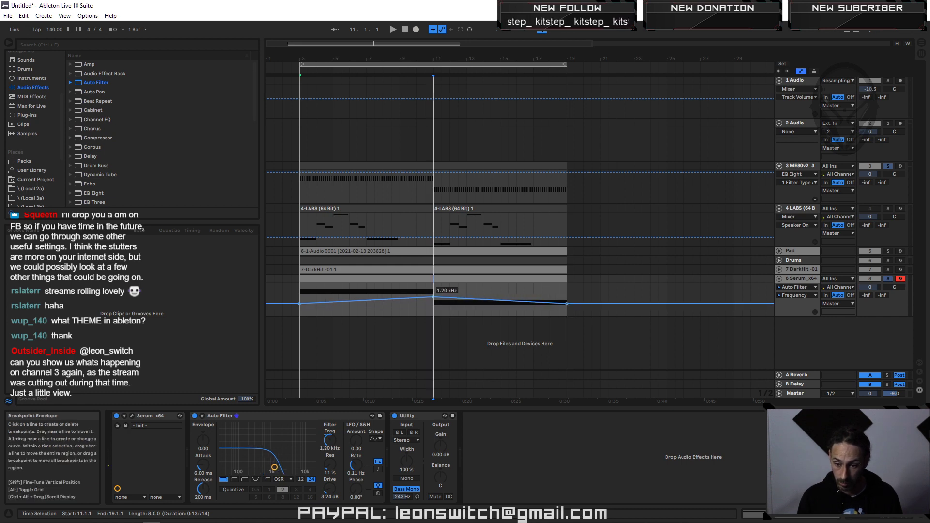
key(space)
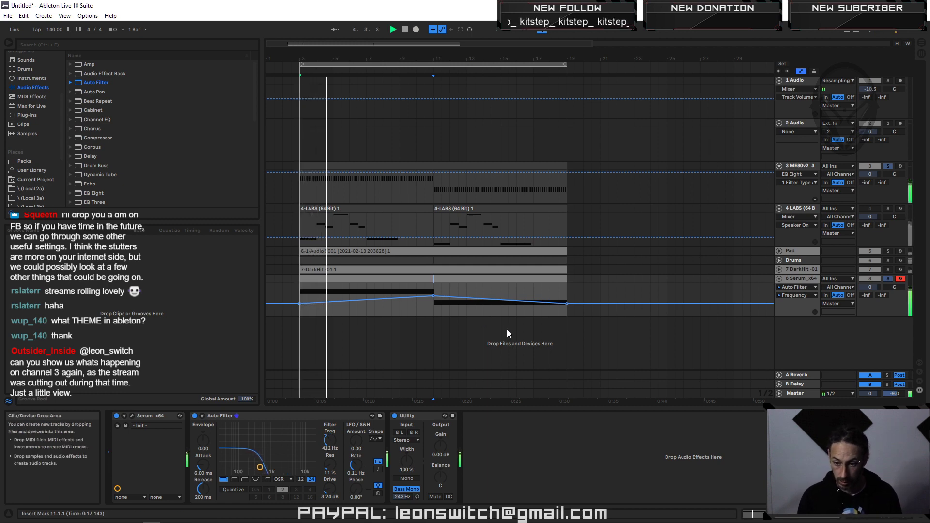
Step: Play the ME80 bass track and examine its MIDI notes and the Bassrun patch in its synth window
click(798, 167)
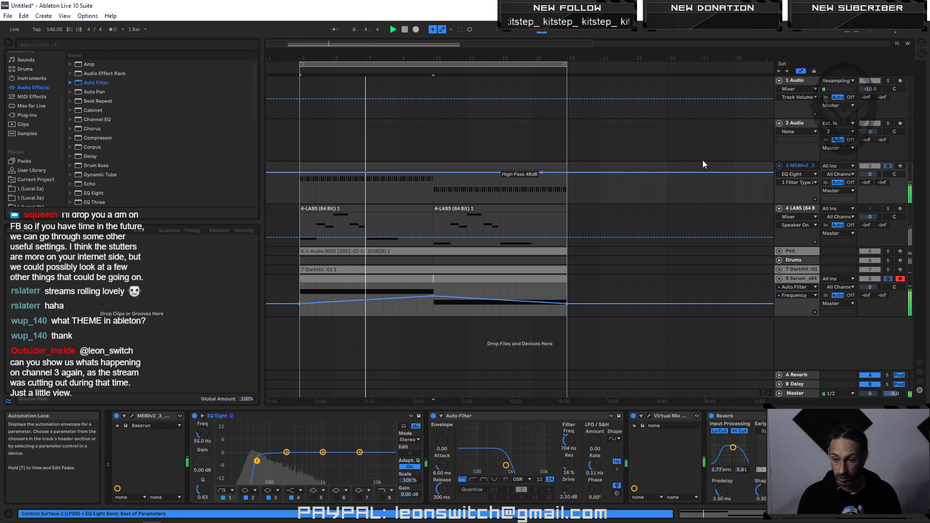
key(space)
click(889, 167)
click(890, 168)
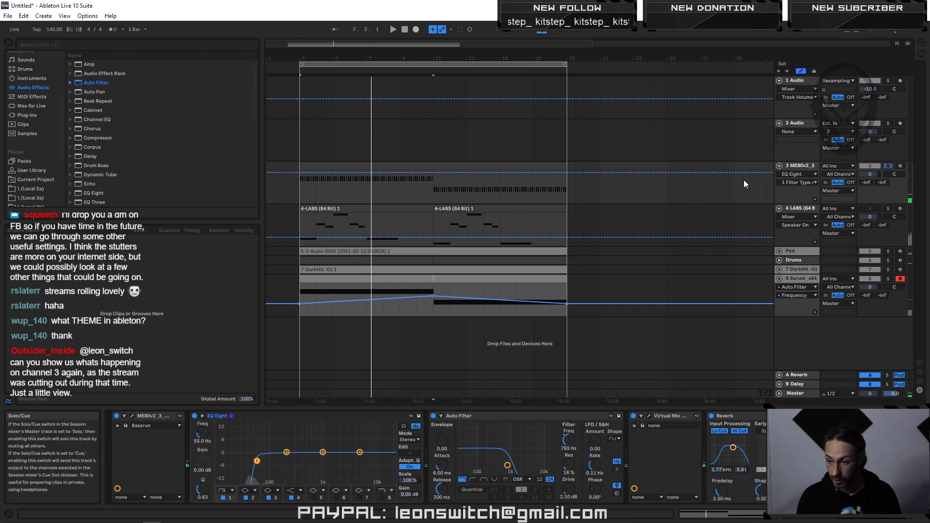
key(space)
double_click(385, 167)
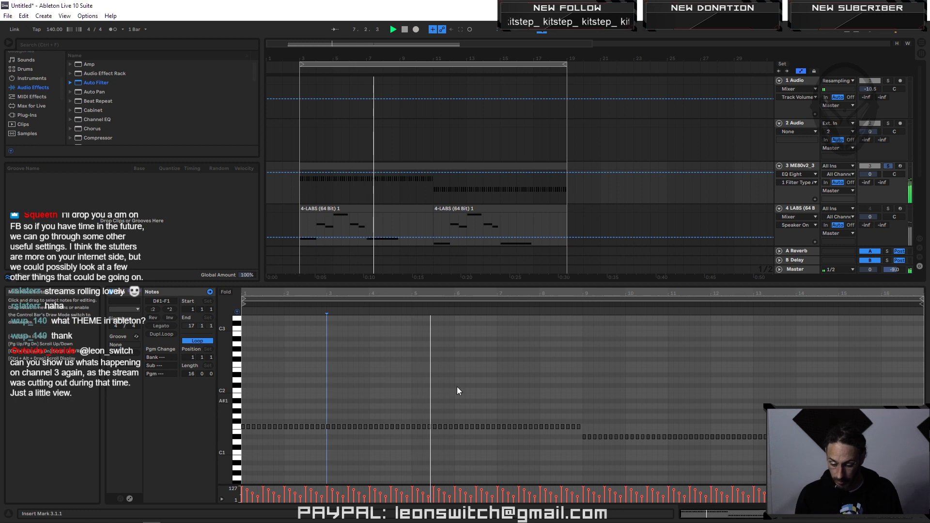
click(799, 166)
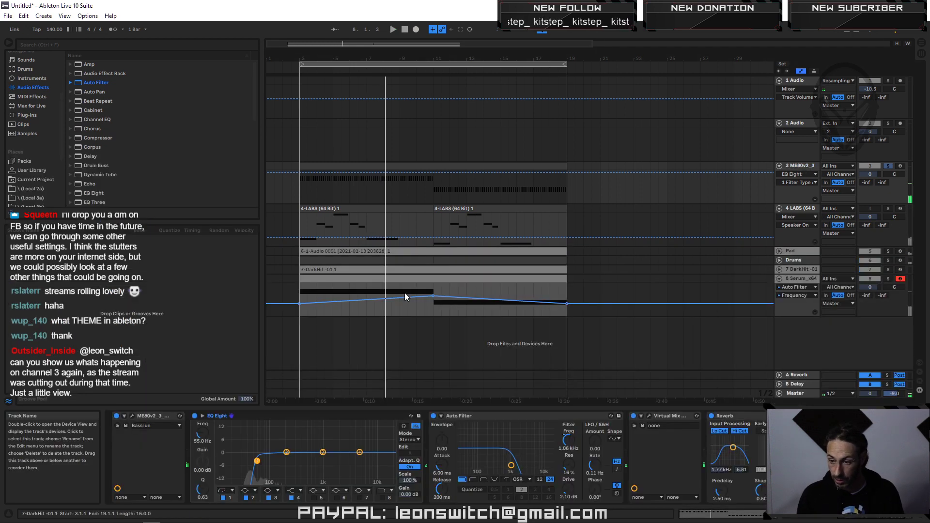
click(131, 417)
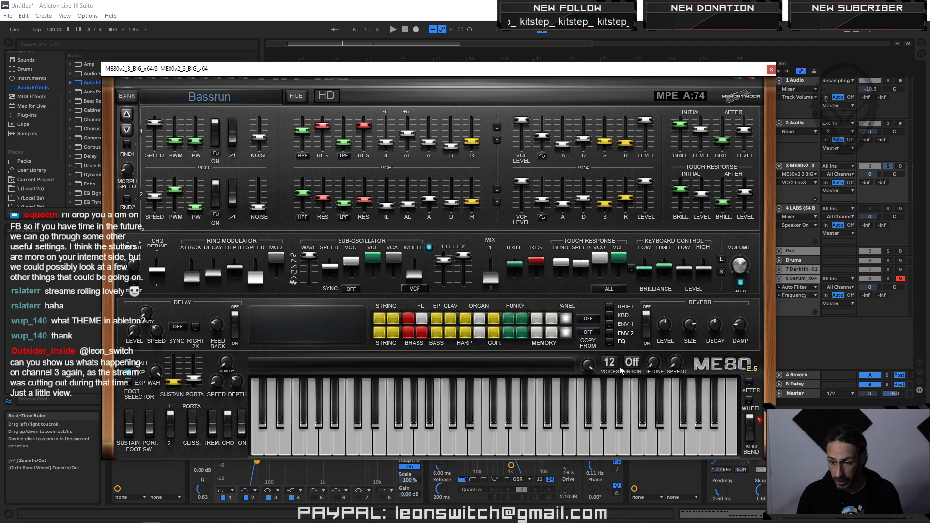
click(771, 69)
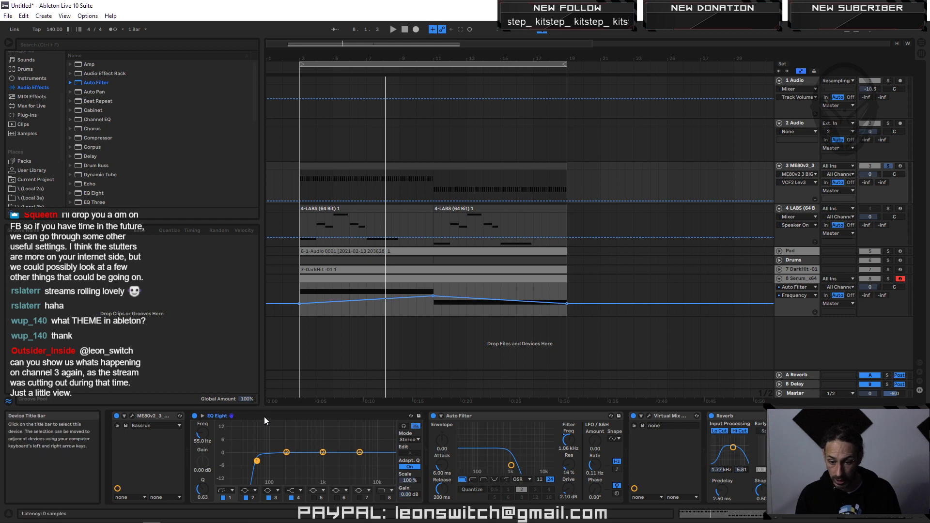
Step: Show the Auto Filter Frequency automation on the ME80 track
click(459, 416)
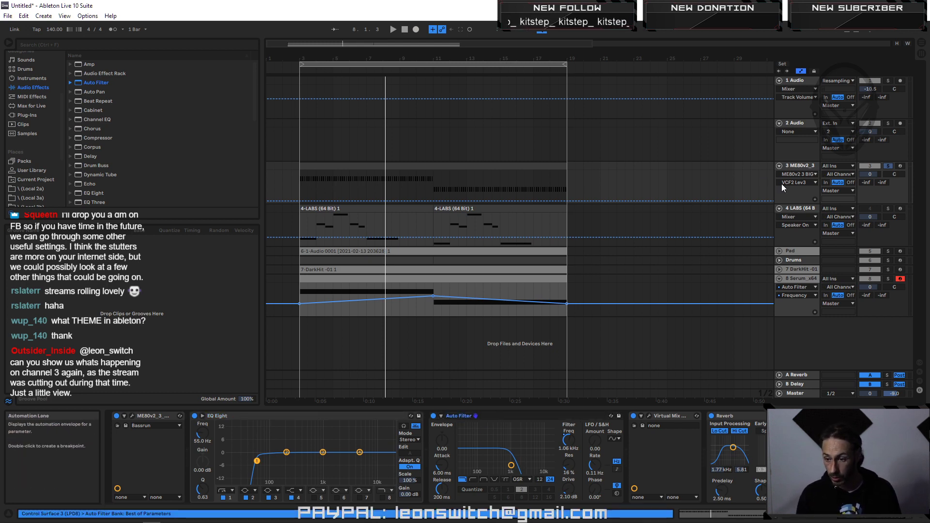
click(797, 173)
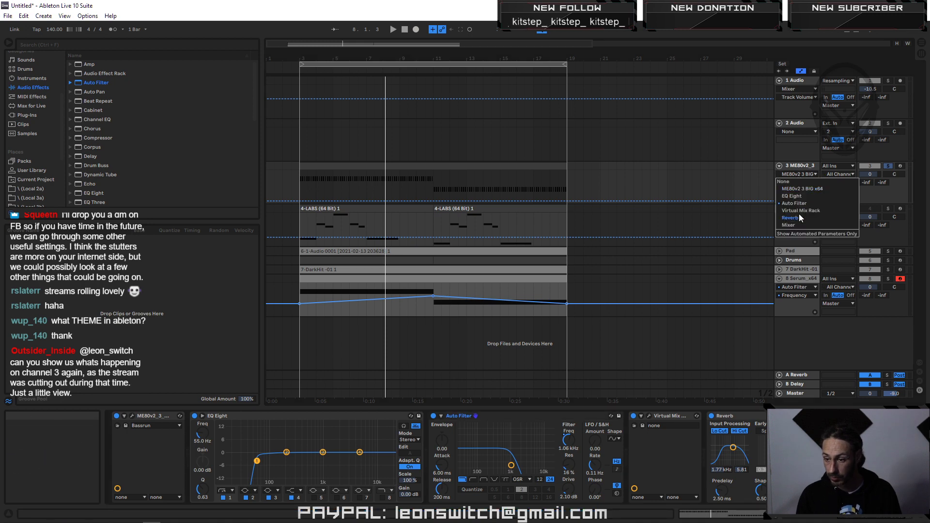
click(798, 204)
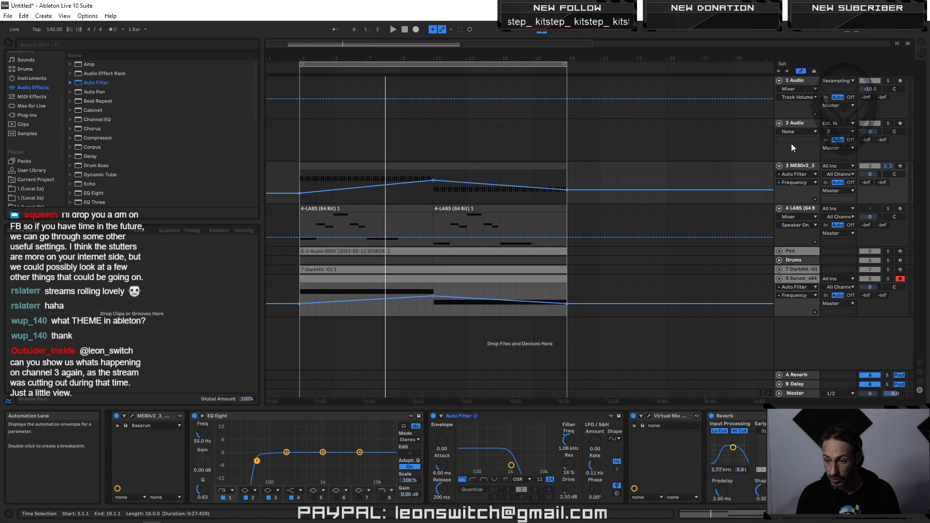
Step: Examine the Virtual Mix Rack compressor and trimmer, and the Reverb, in the ME80 track's device chain
click(675, 415)
click(648, 416)
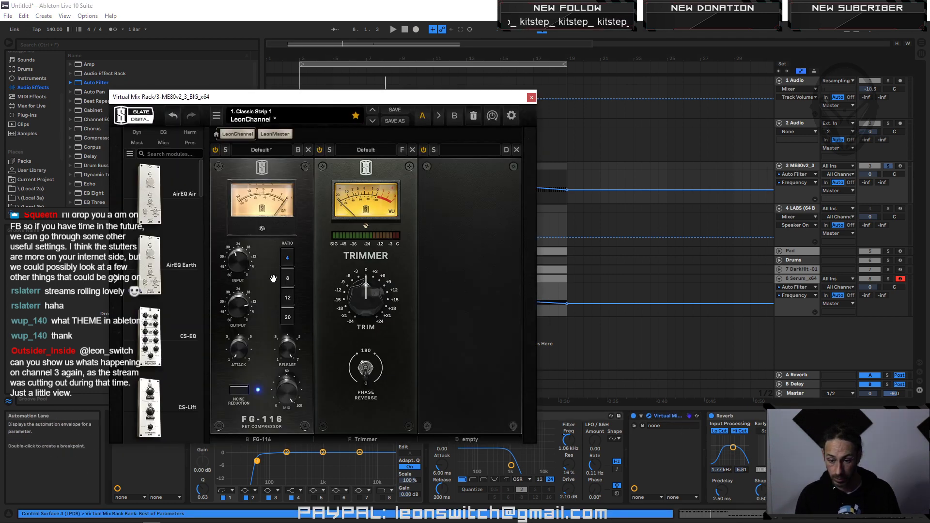
click(531, 97)
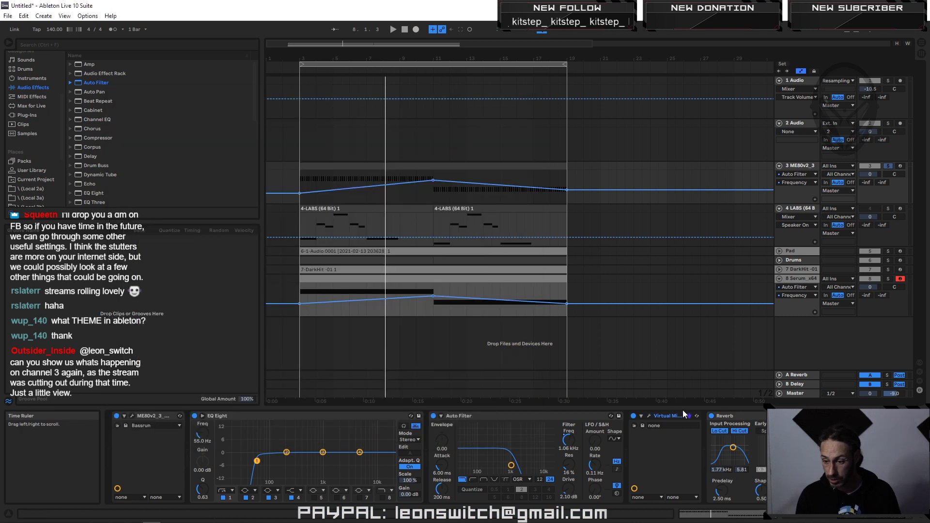
drag(795, 515, 809, 515)
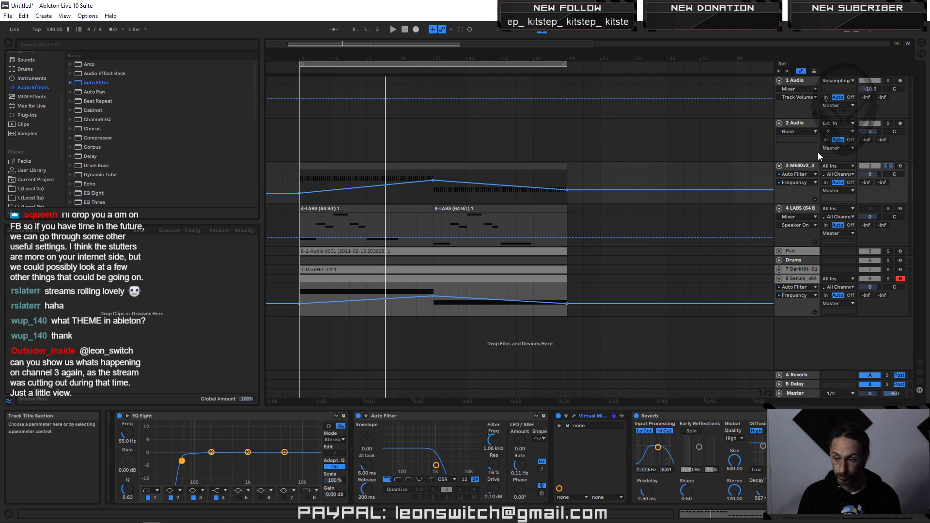
Step: Solo Serum together with ME80, play the loop, and lower ME80's bar 11 cutoff breakpoint to about 930 Hz
click(888, 279)
click(889, 166)
click(799, 279)
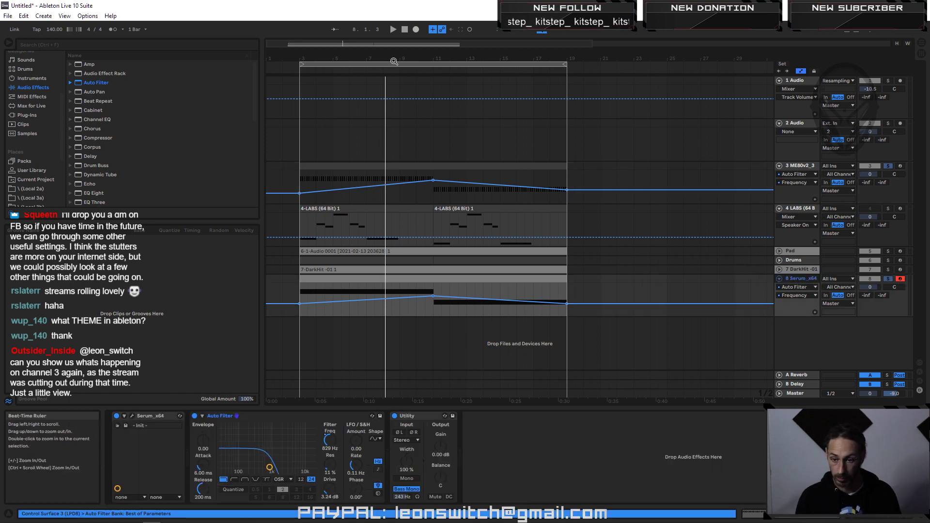
key(space)
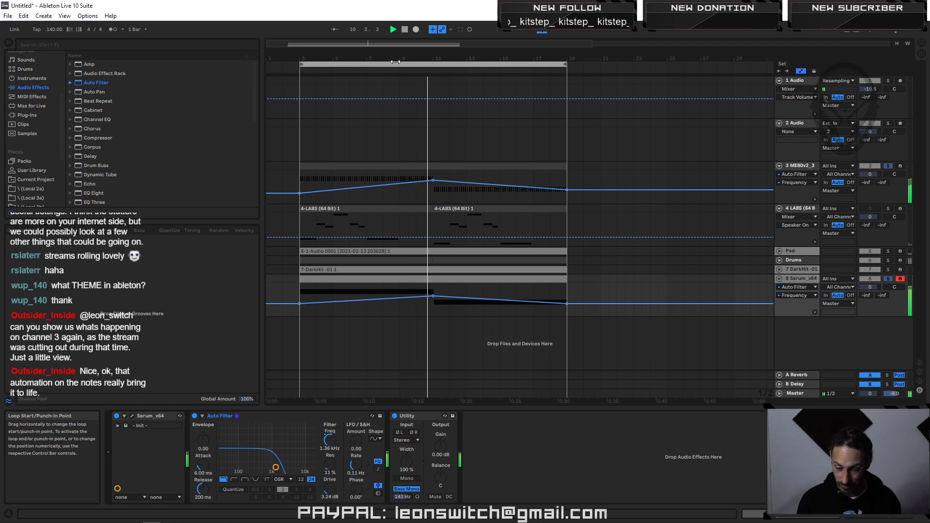
mouse_move(433, 185)
drag(433, 180, 433, 185)
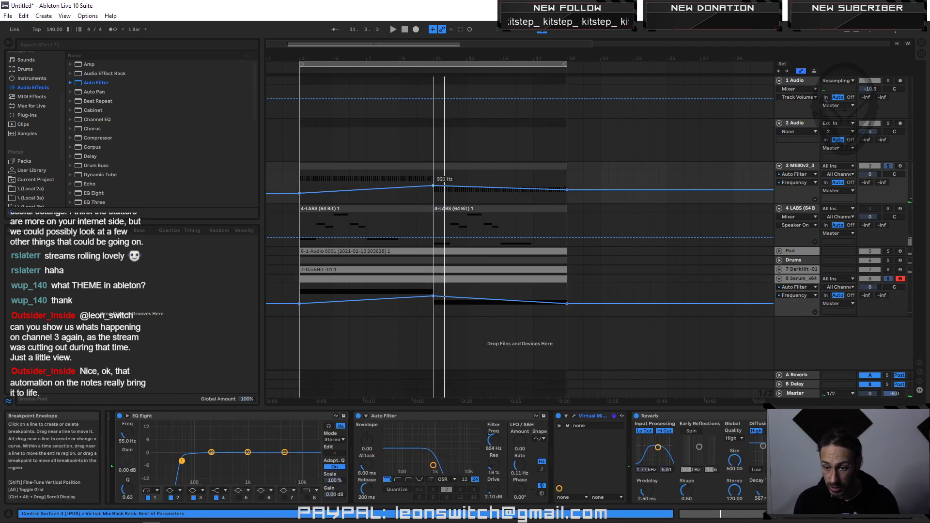
key(space)
mouse_move(433, 295)
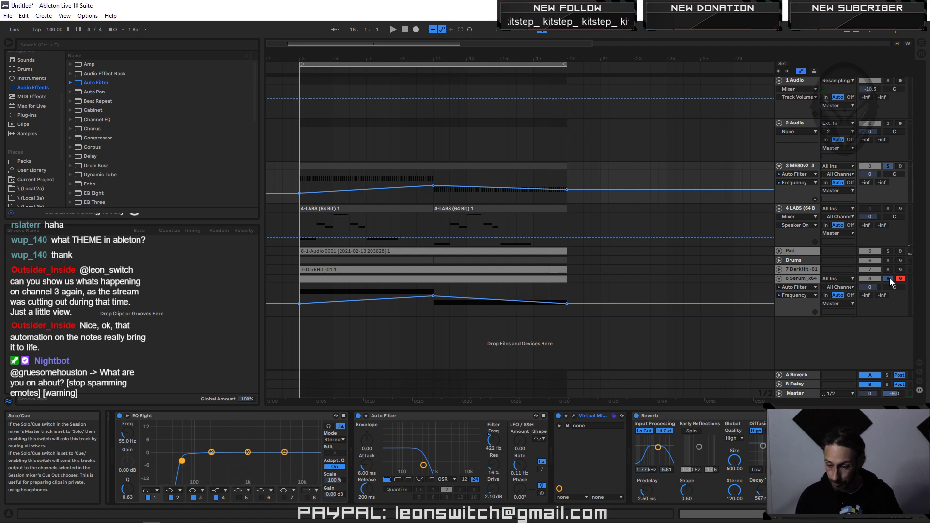
Step: Unsolo the ME80 and Serum tracks and play the full mix while checking the LABS, ME80 and Serum device chains
click(890, 279)
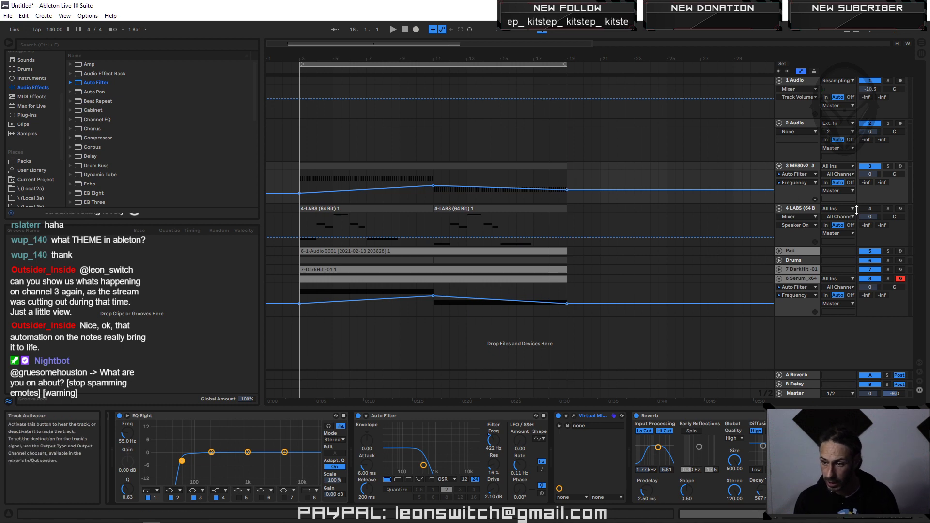
click(792, 207)
key(space)
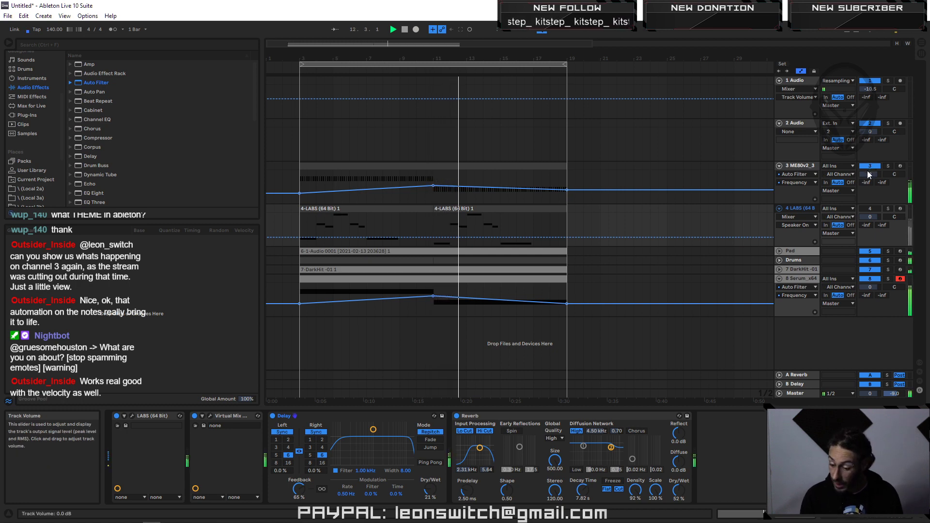
click(354, 202)
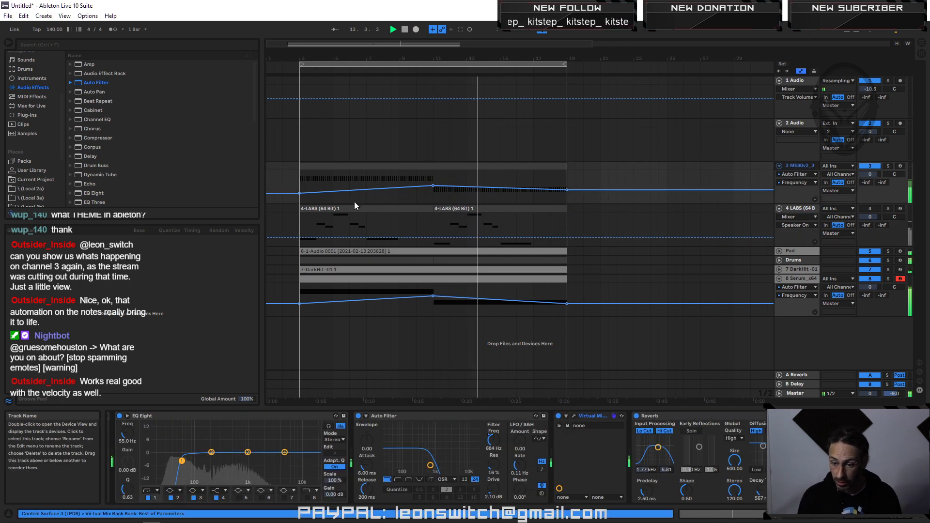
click(375, 166)
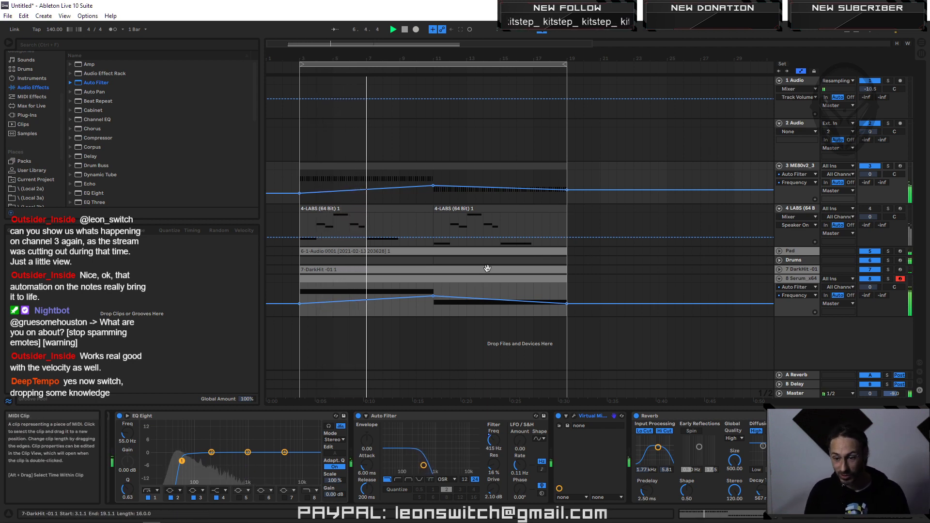
click(813, 279)
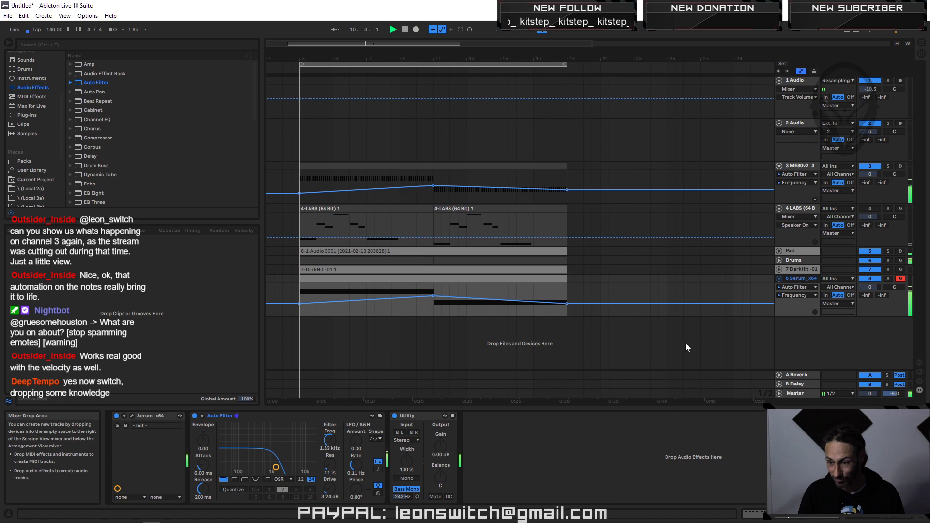
Step: Raise the DarkHit -01 track's volume to -7.0 dB in the Session mixer
click(810, 268)
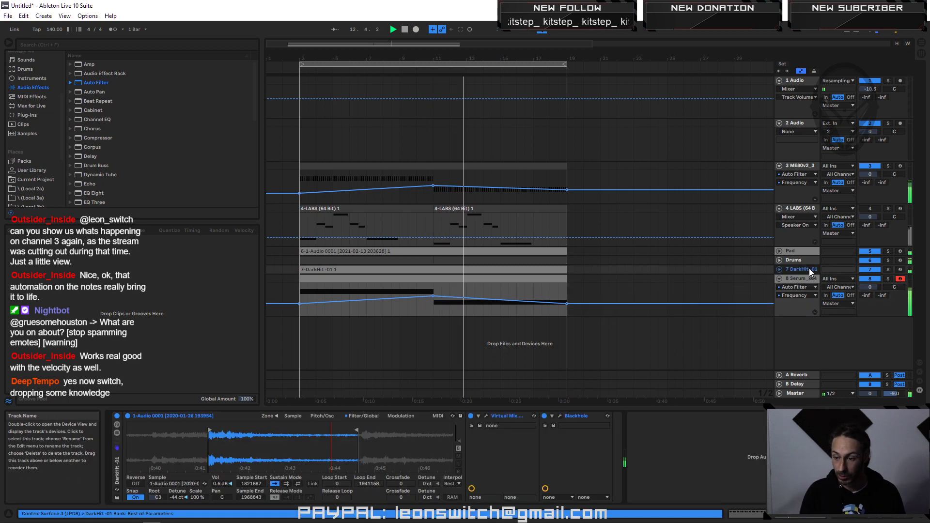
key(Tab)
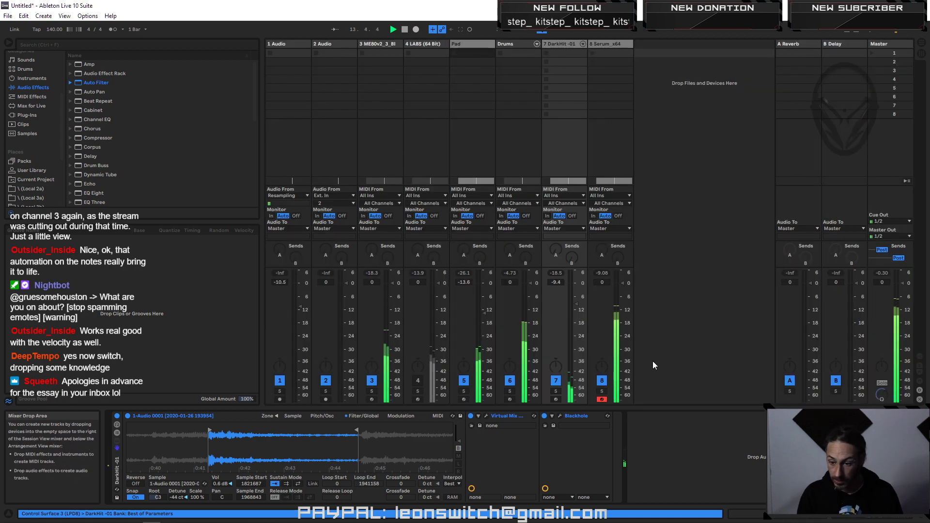
drag(579, 303, 569, 302)
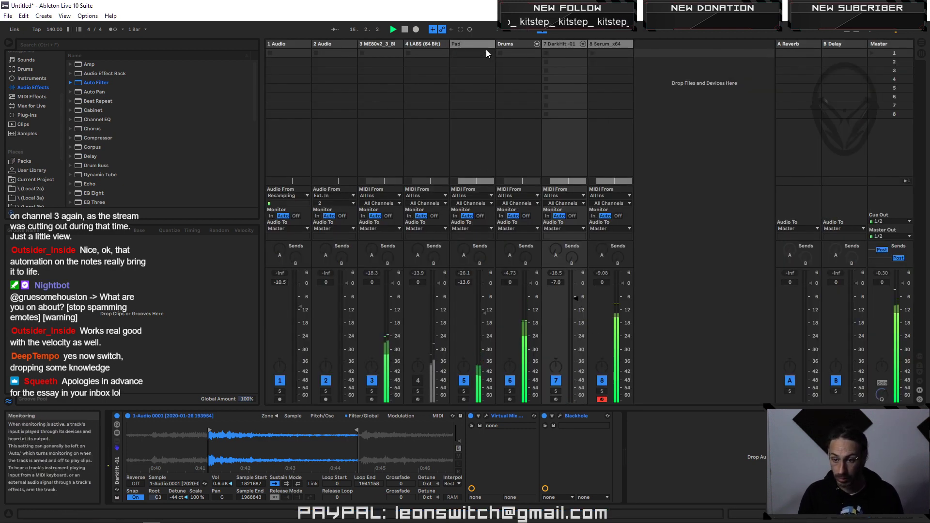
Step: Activate the LABS track, and temporarily mute the Drums track to hear the mix without it
click(521, 386)
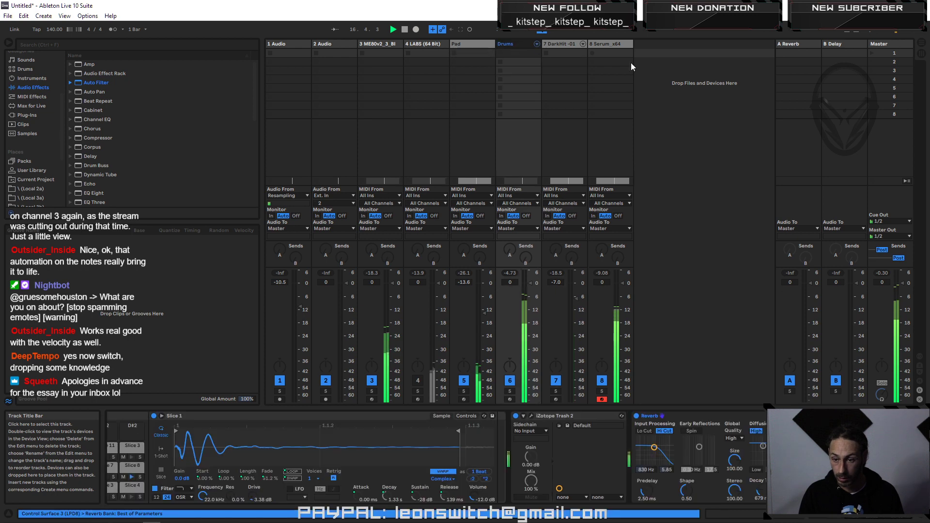
click(509, 380)
click(418, 378)
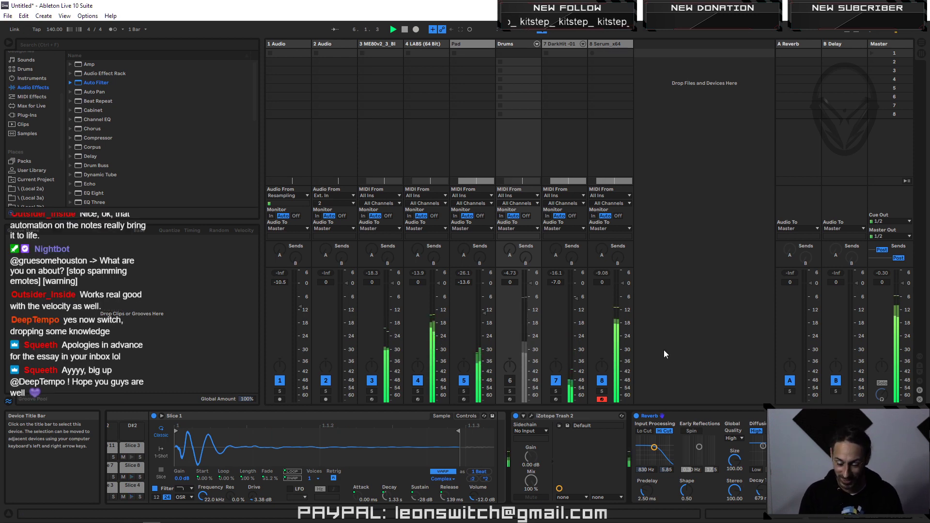
click(511, 381)
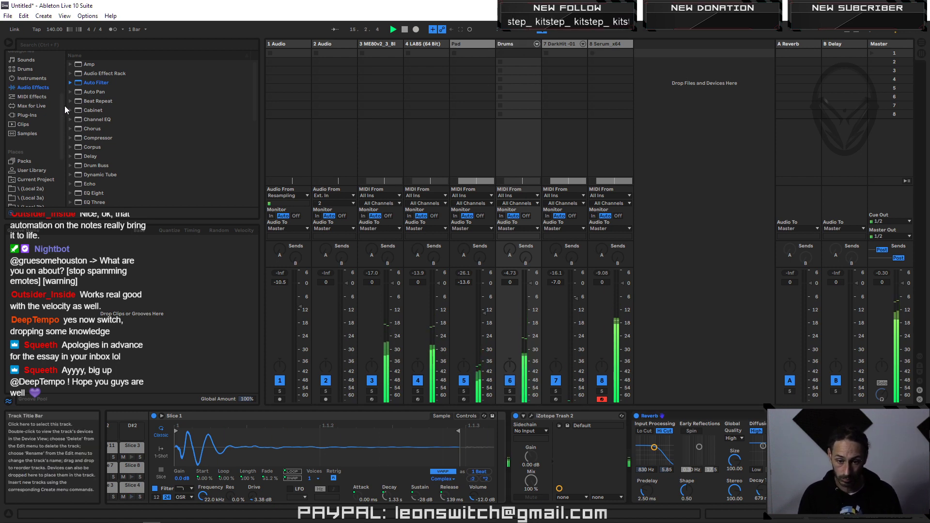
Step: Insert an Auto Filter before iZotope Trash 2 on the Drums track and set it to band-pass
drag(95, 83, 631, 461)
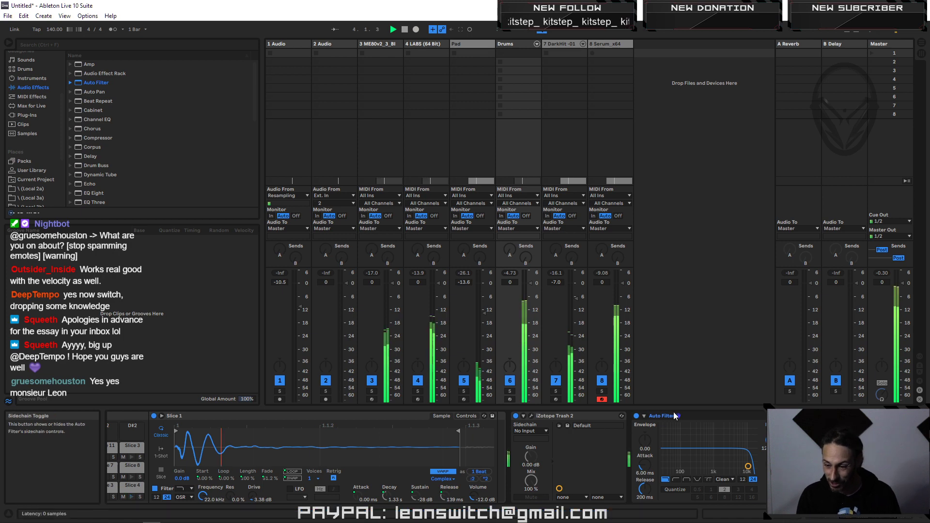
drag(515, 421, 517, 432)
click(566, 479)
Step: Set the Drums Auto Filter's frequency to 1.39 kHz and resonance to 28%, and switch the device off
drag(616, 464, 592, 465)
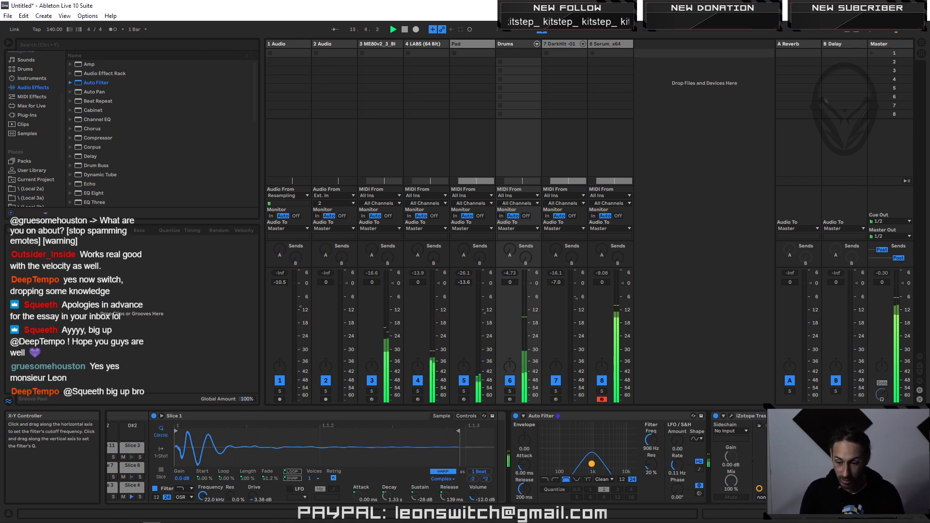
drag(591, 460, 598, 460)
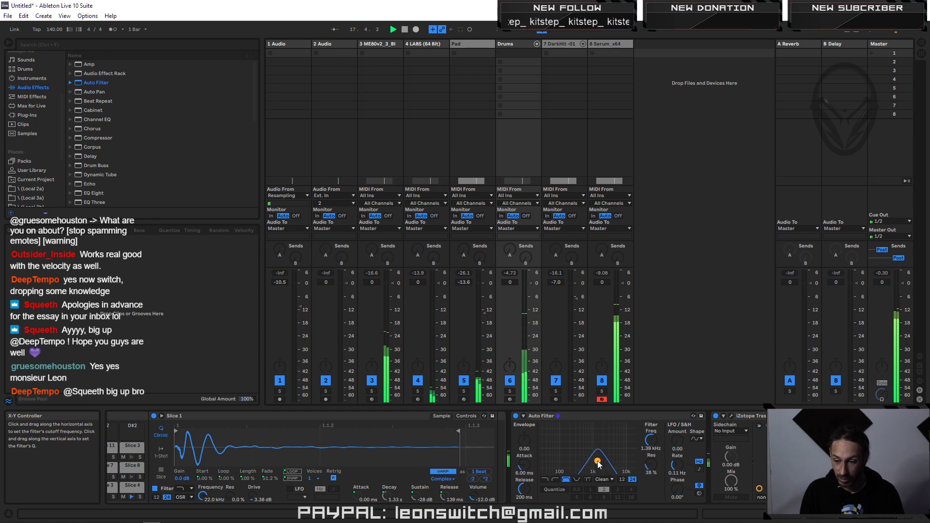
click(516, 417)
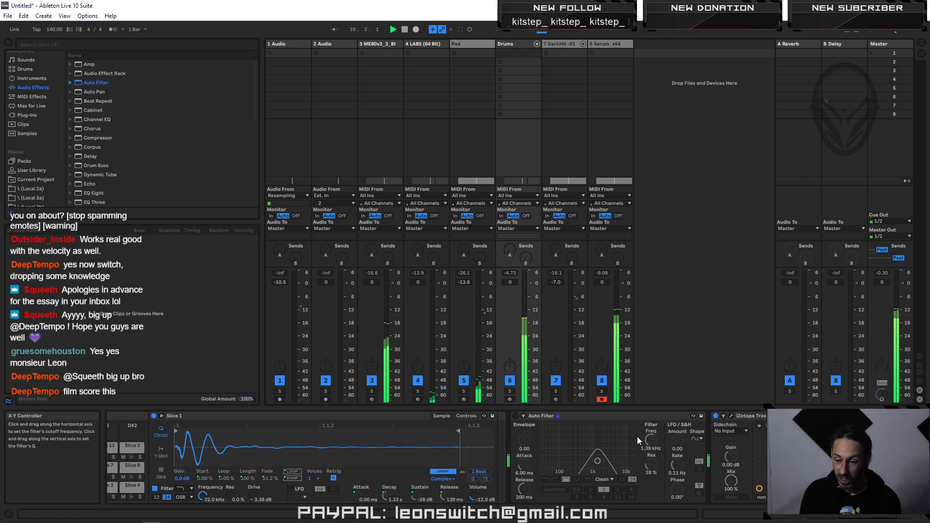
click(595, 414)
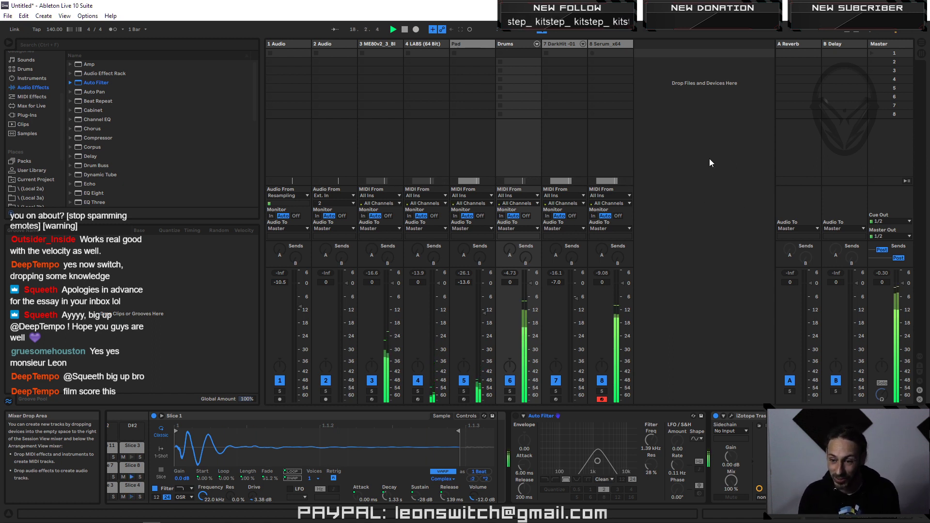
Step: Look through the Audio Effects list with the Serum track selected while auditioning the arrangement
click(613, 45)
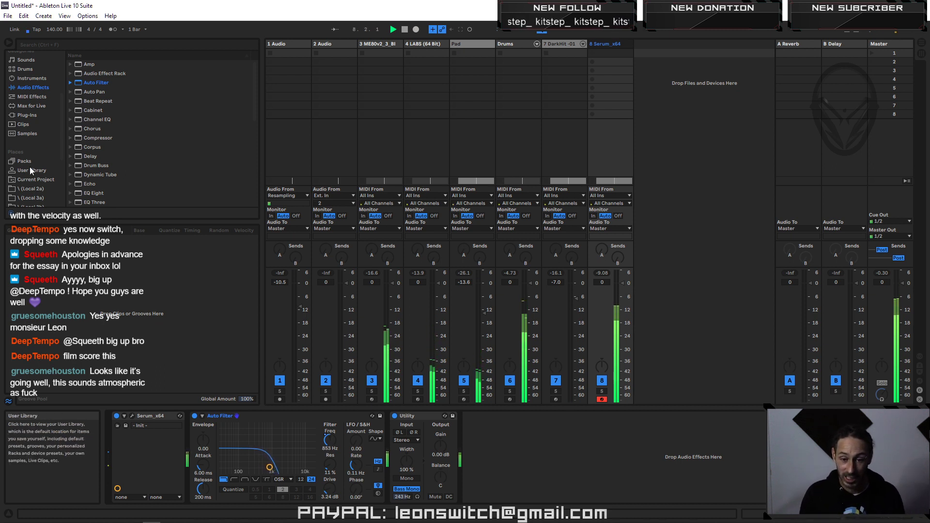
scroll(129, 157, down, 5)
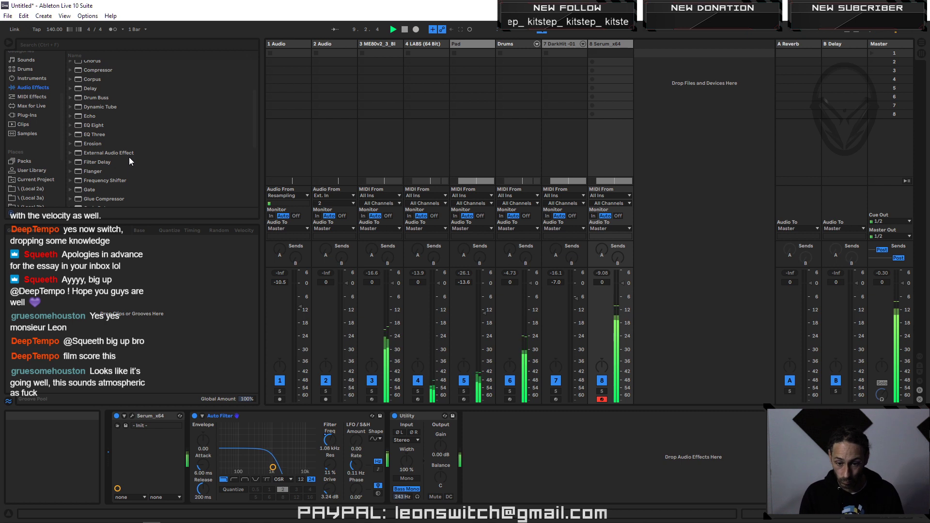
scroll(129, 158, down, 2)
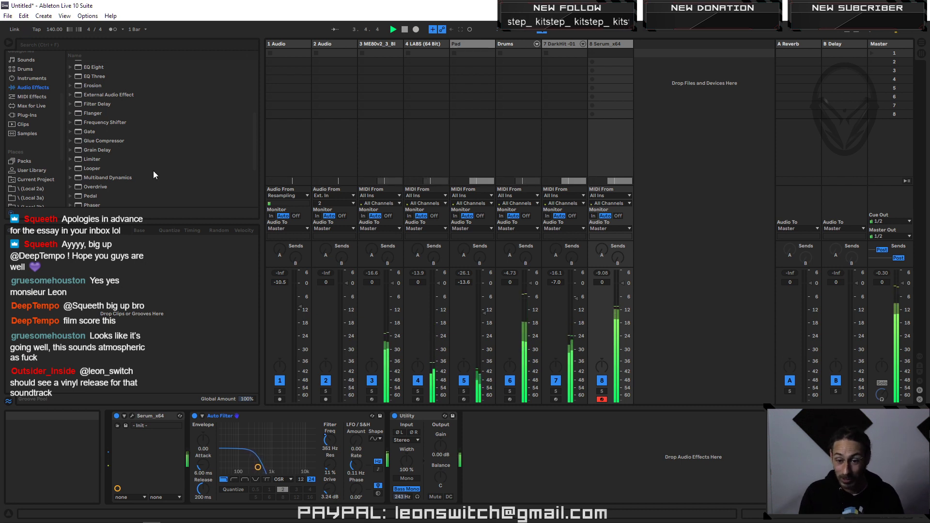
scroll(154, 138, down, 4)
scroll(150, 148, up, 15)
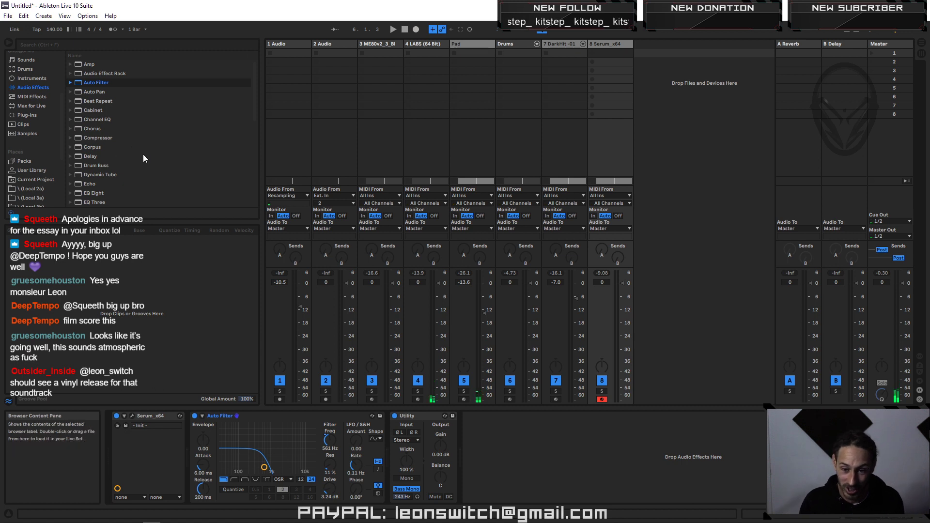
scroll(150, 149, down, 8)
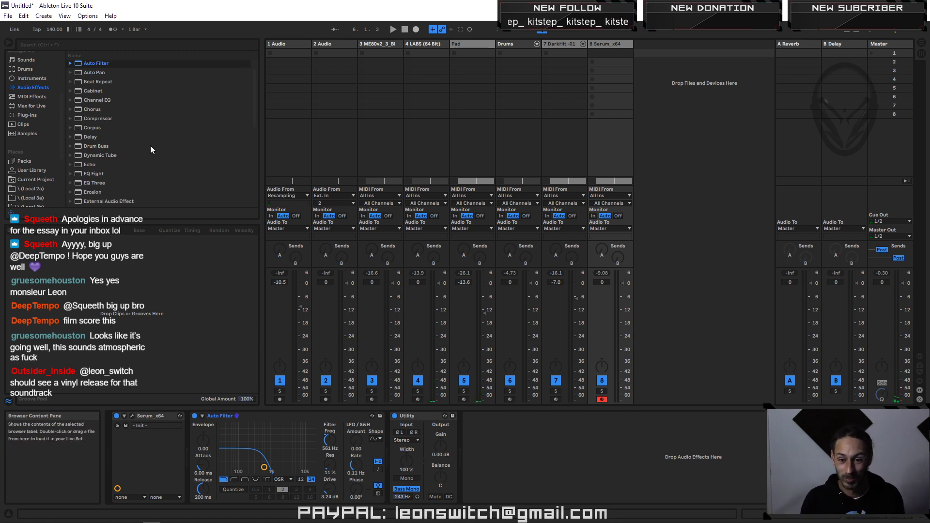
scroll(150, 147, up, 8)
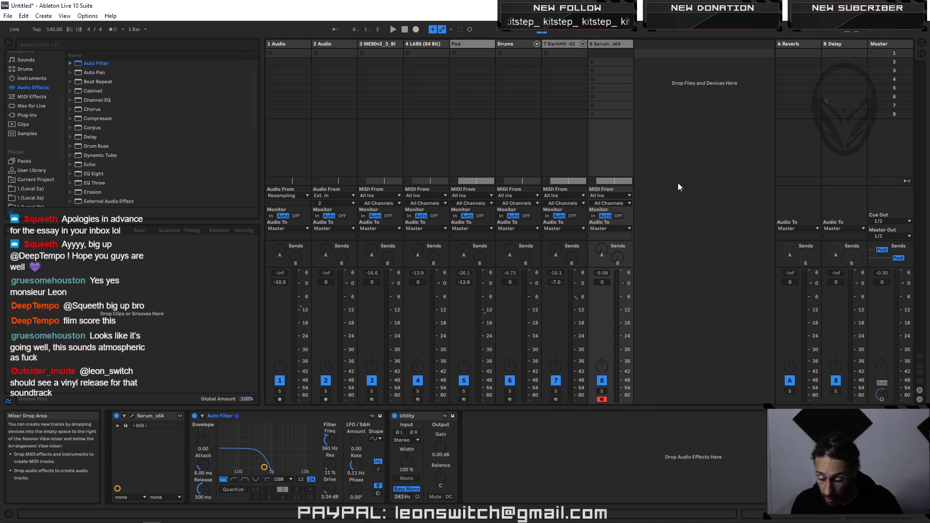
key(space)
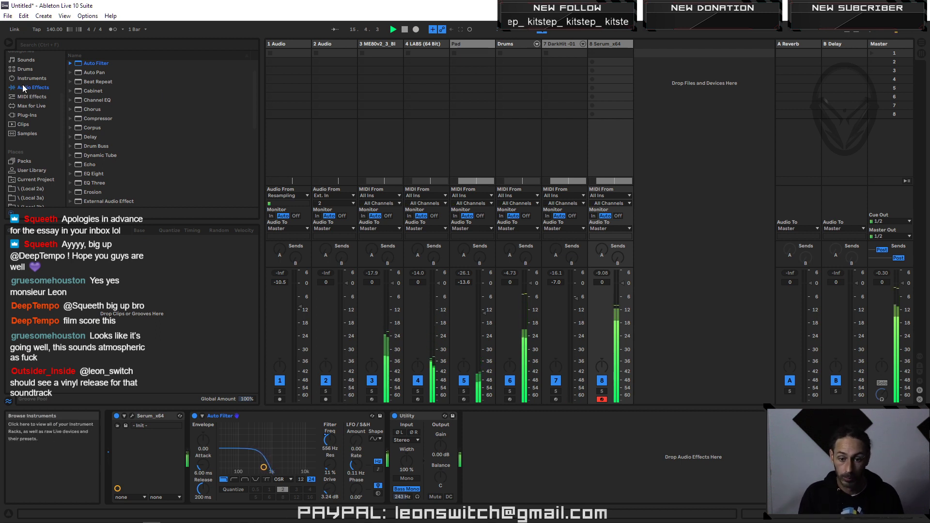
scroll(40, 167, up, 3)
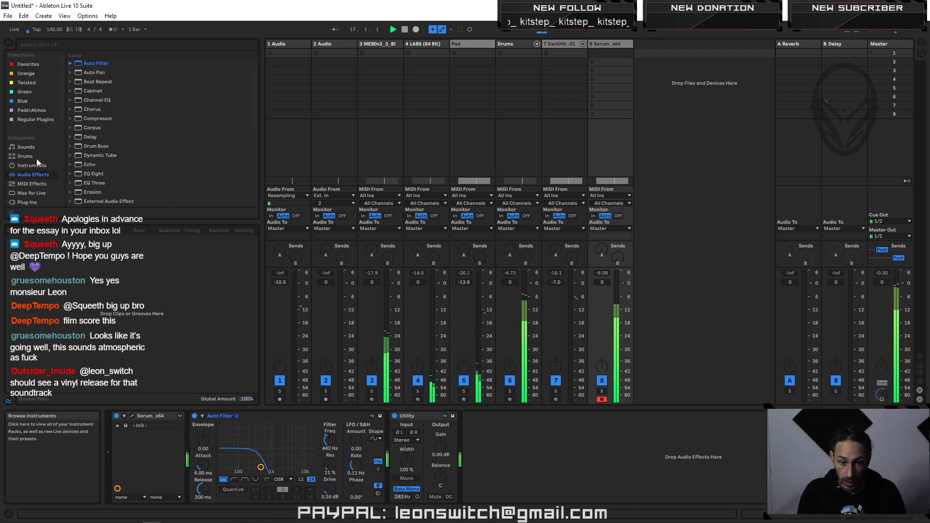
scroll(114, 138, up, 2)
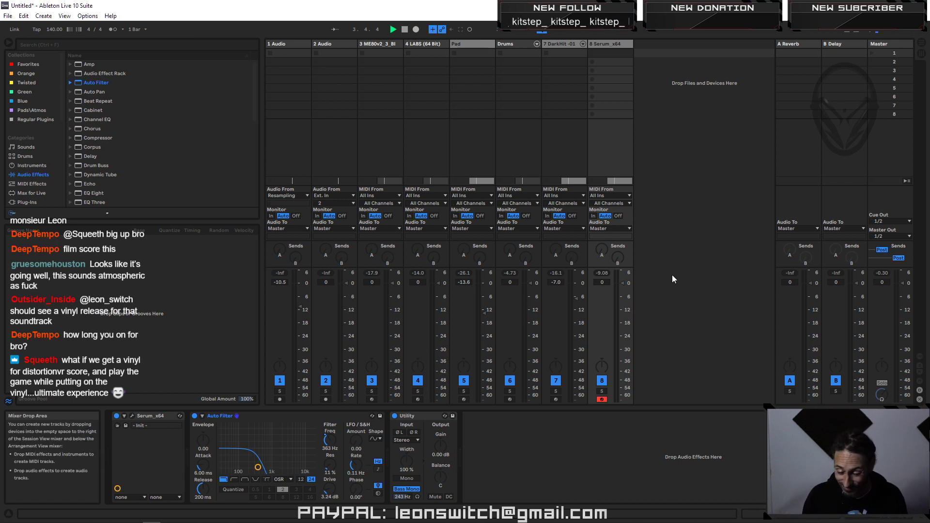
key(space)
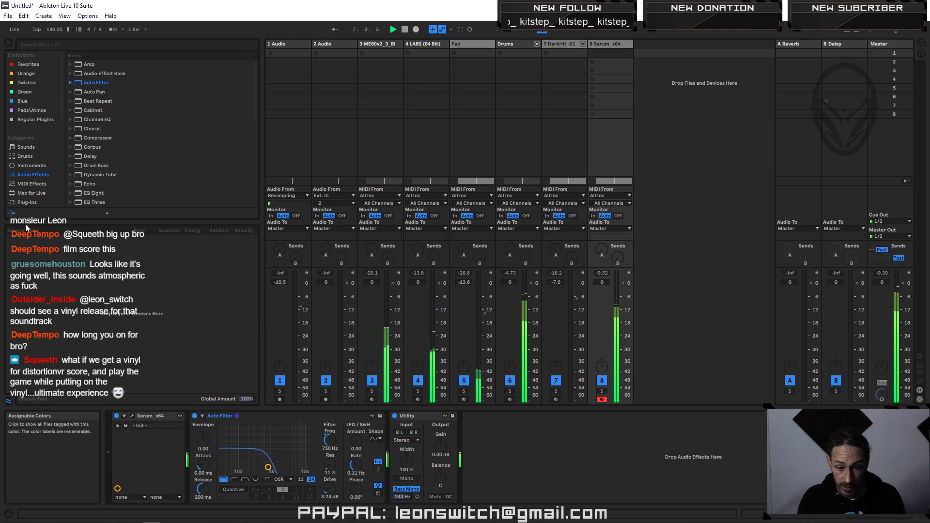
Step: Browse the 2020 Bass instrument rack presets in the User Library during playback
scroll(27, 165, down, 3)
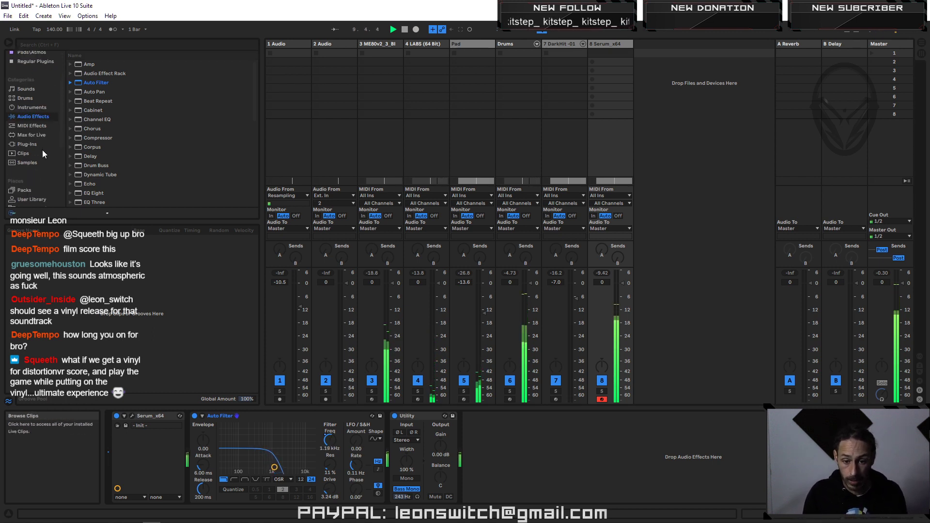
click(32, 199)
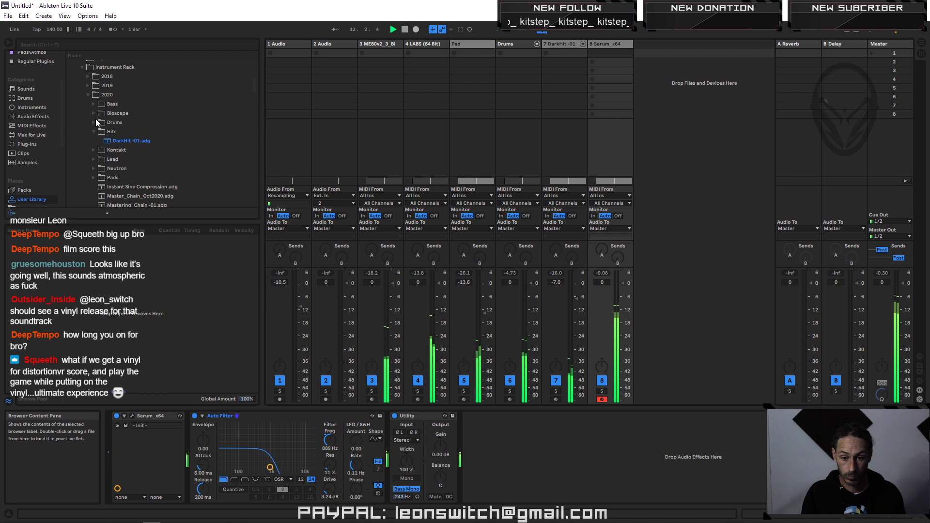
click(95, 104)
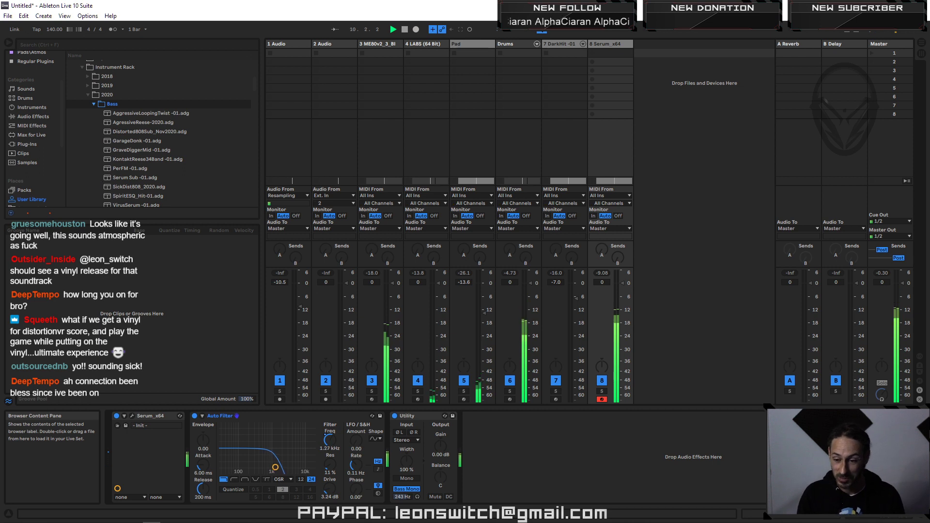
scroll(146, 167, down, 2)
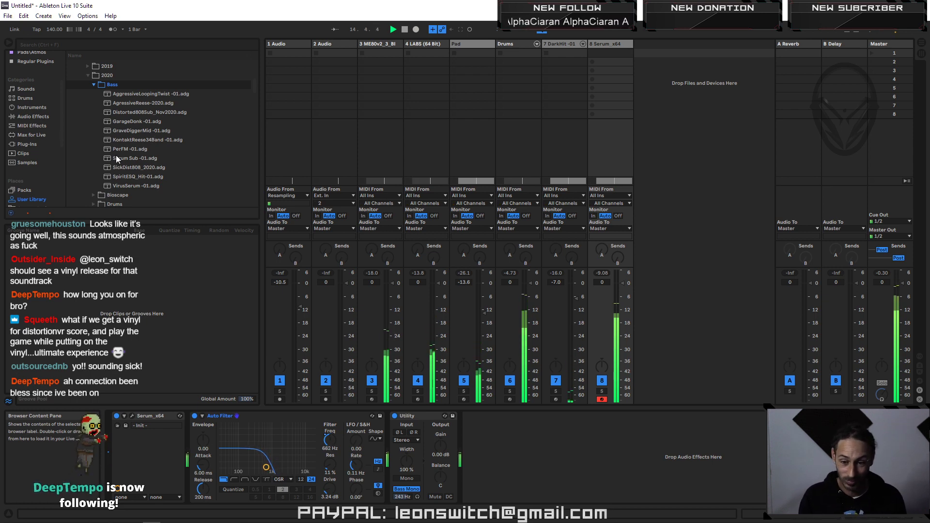
scroll(135, 143, down, 3)
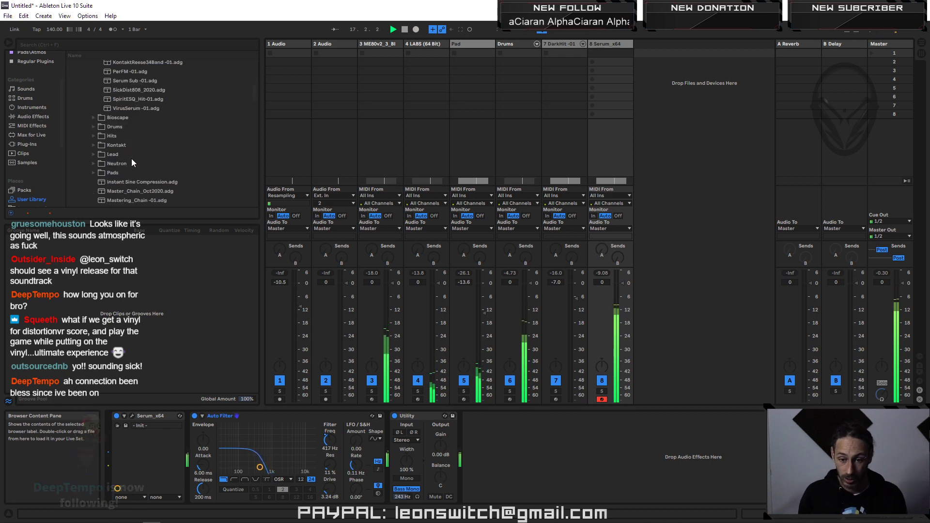
Step: Load the Neutron_3Band_07.adg rack from the User Library's Neutron Mids folder onto a new MIDI track after Serum
click(93, 164)
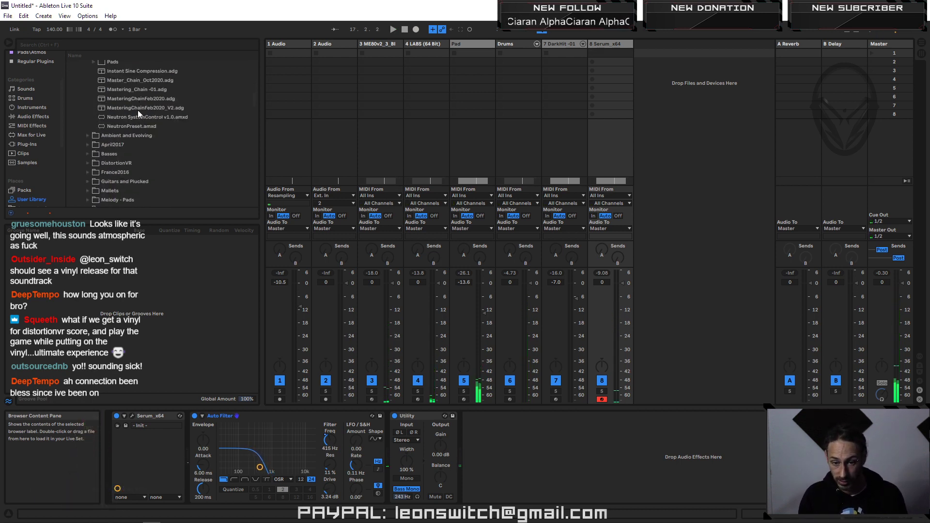
scroll(128, 124, up, 1)
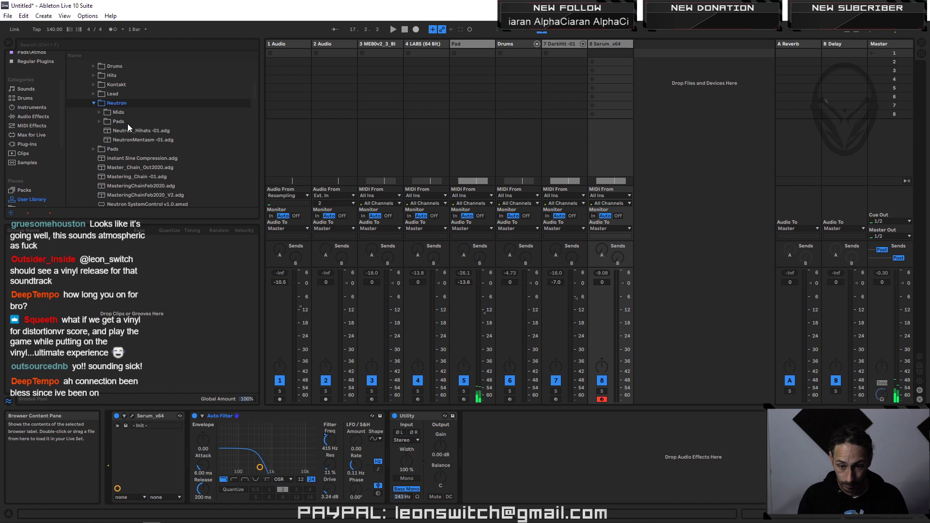
click(99, 112)
scroll(167, 131, down, 1)
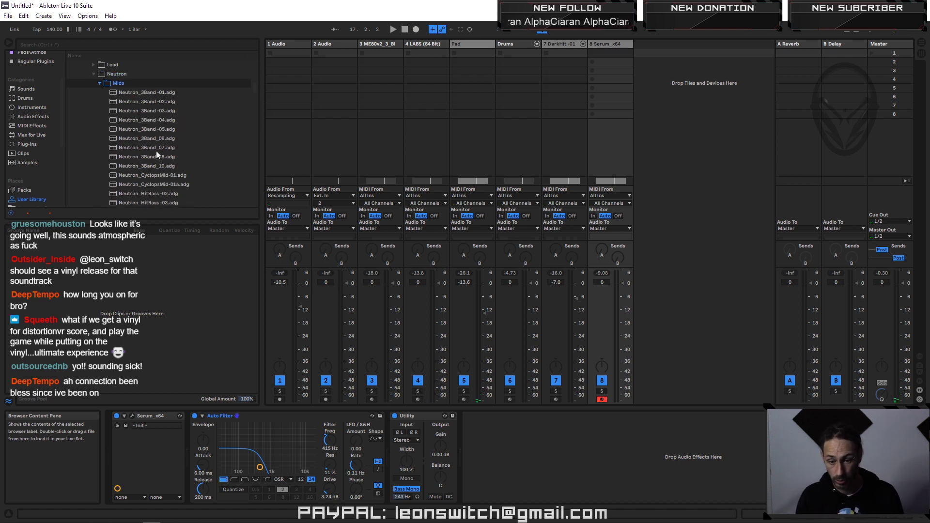
scroll(146, 157, down, 1)
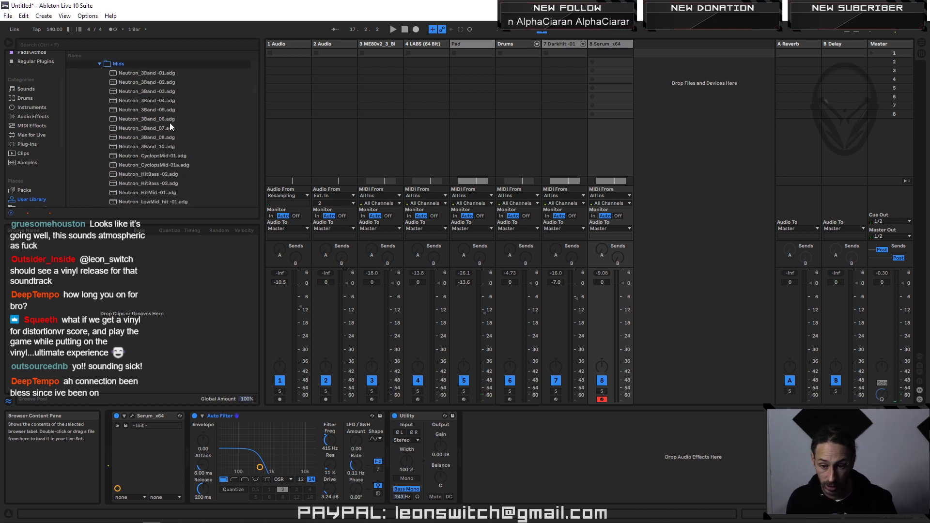
click(140, 129)
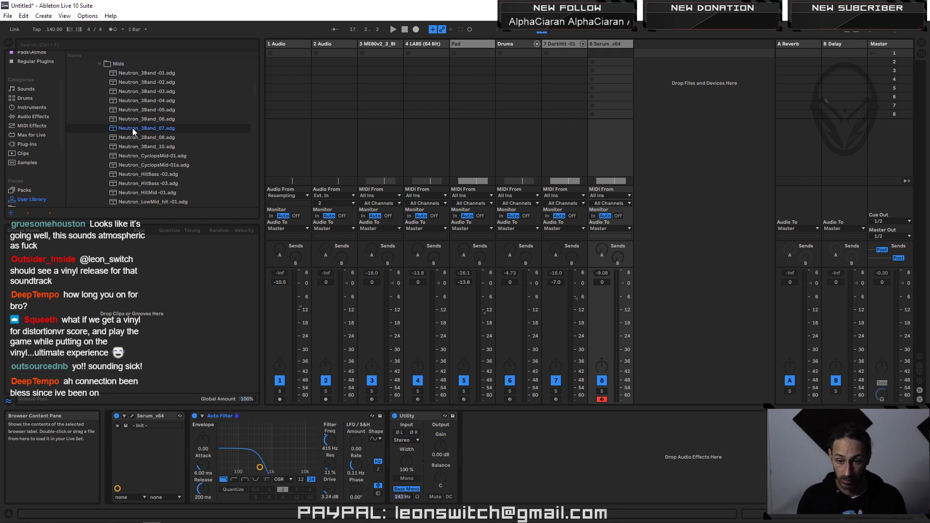
drag(604, 173, 701, 179)
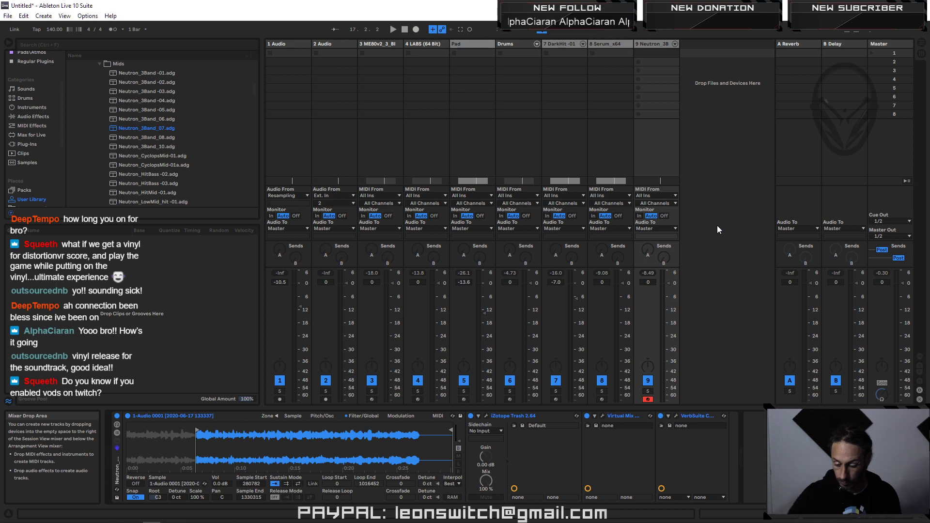
Step: Move the sample start of the Neutron track's recording earlier to 70445 while auditioning it with the arrangement
key(space)
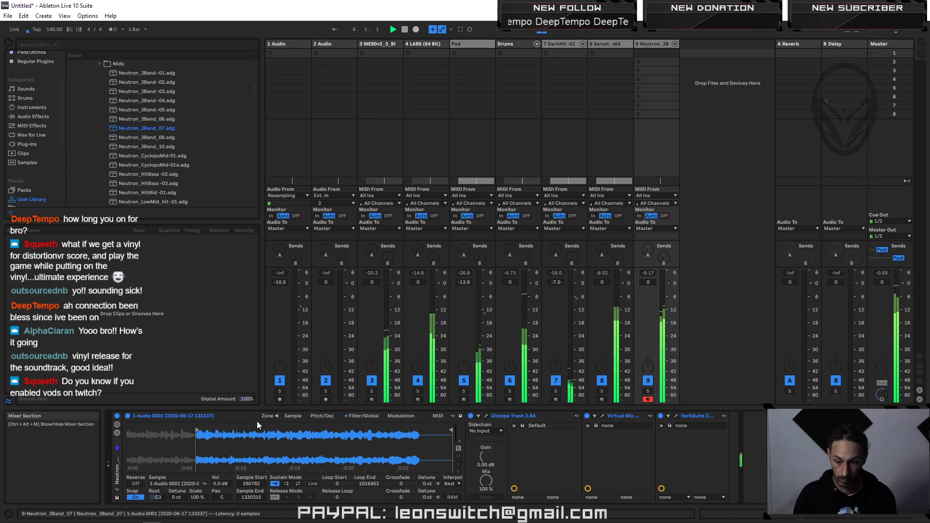
drag(197, 431, 170, 429)
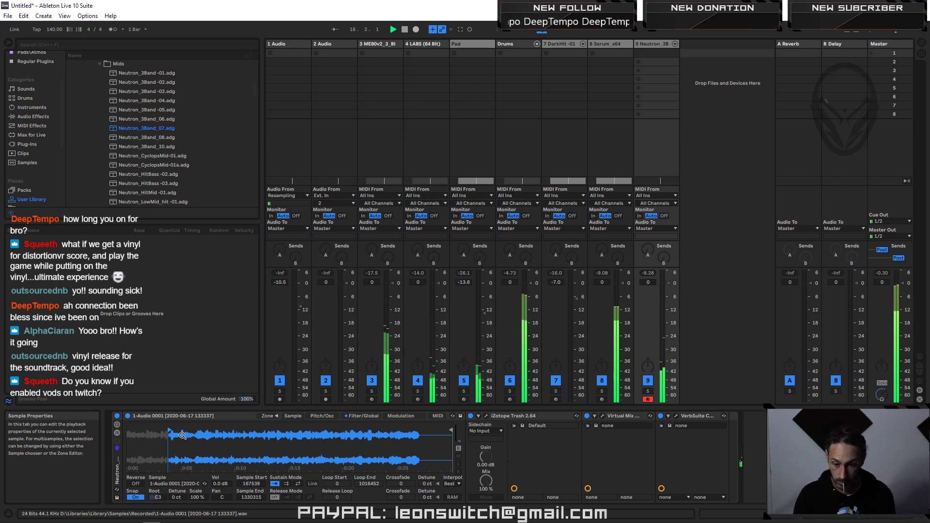
drag(169, 431, 162, 430)
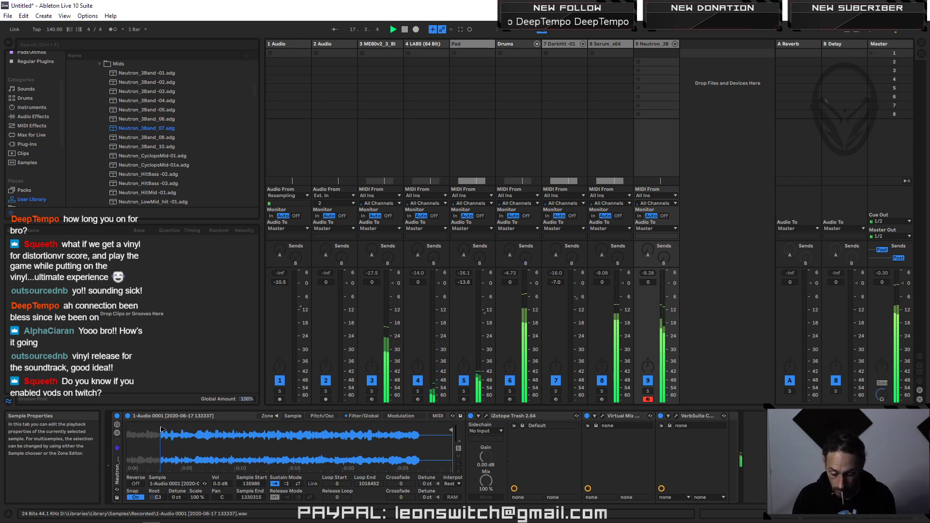
drag(161, 429, 149, 430)
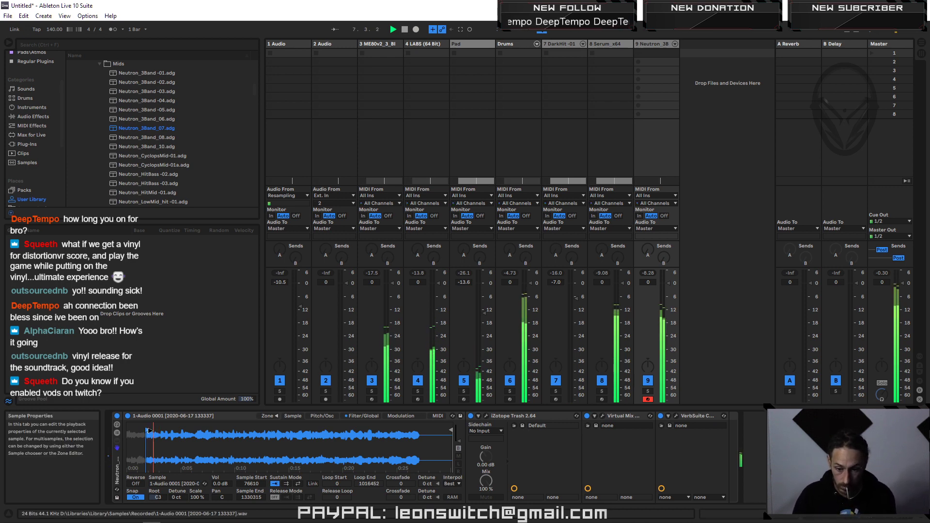
drag(142, 430, 147, 430)
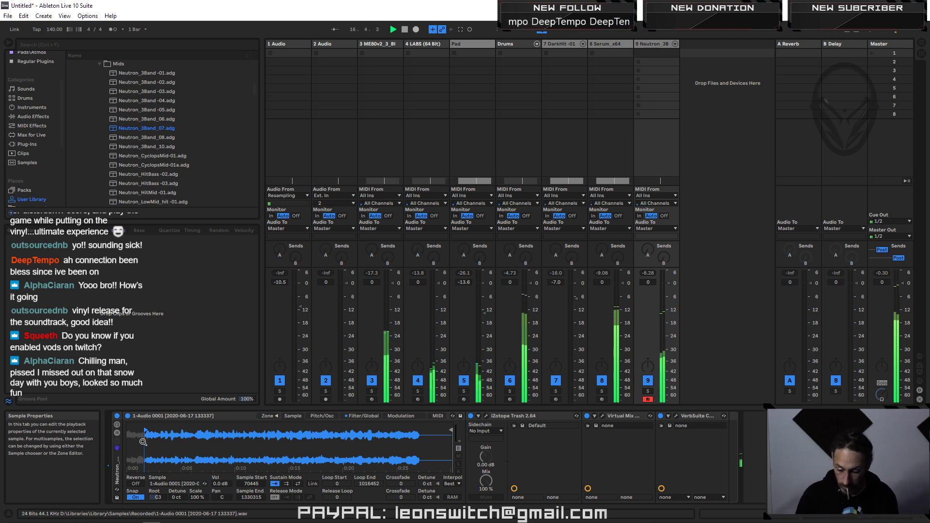
key(space)
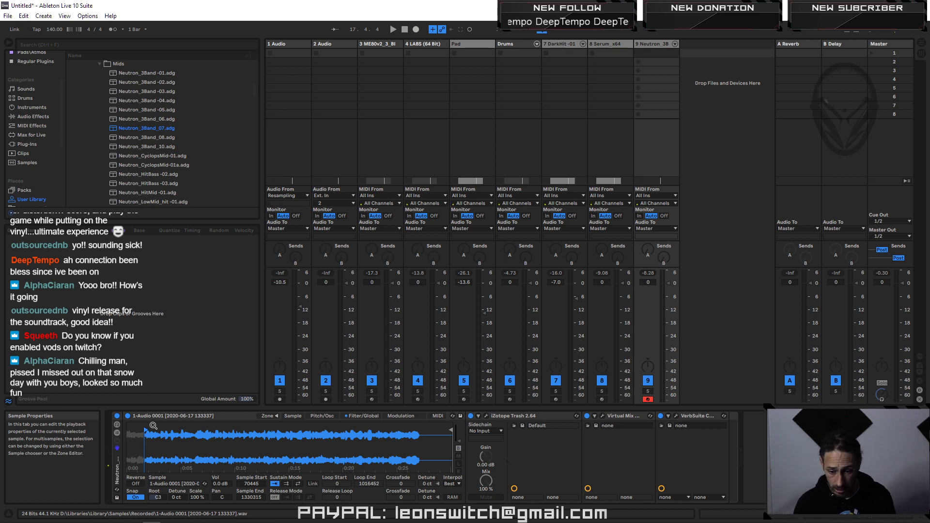
Step: Move the sample start to the very beginning of the recording and check the Sampler's pitch and filter settings
drag(146, 430, 116, 431)
click(320, 416)
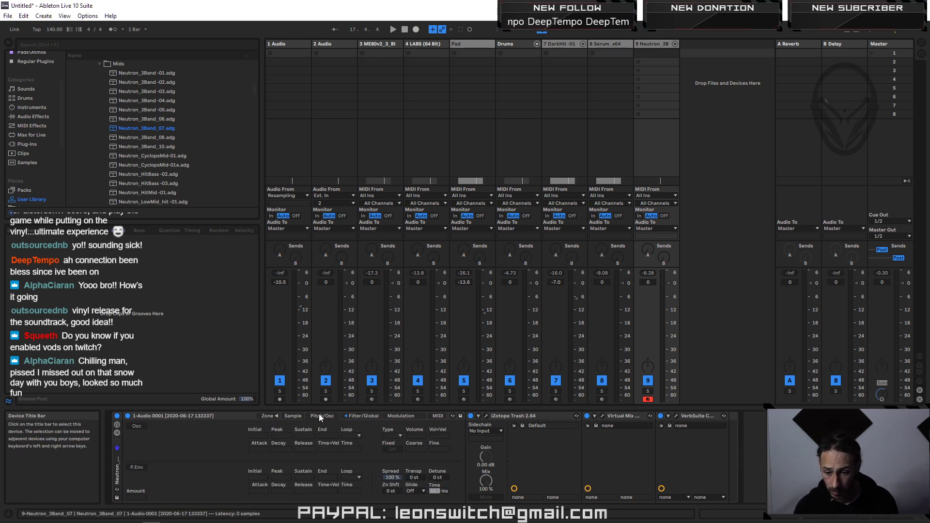
click(368, 417)
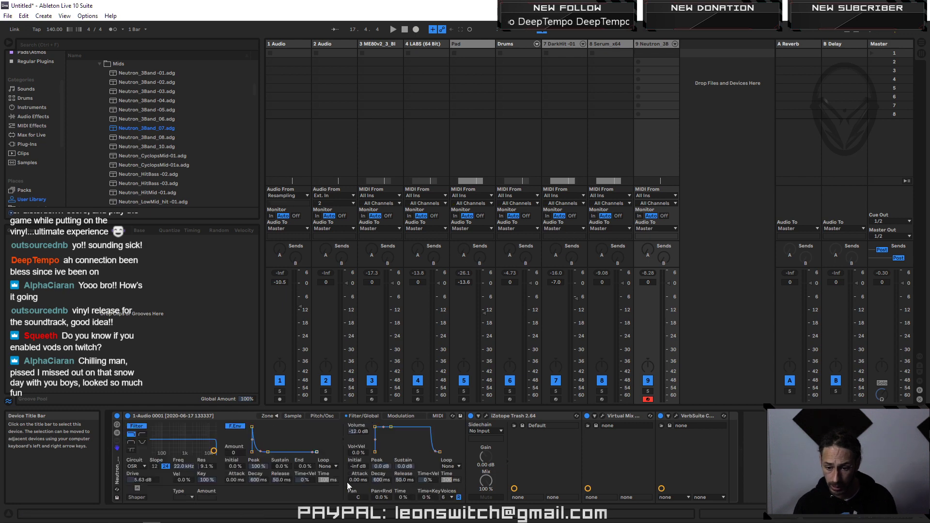
Step: Move the Neutron Sampler's sample start into the last part of the recorded waveform
click(293, 416)
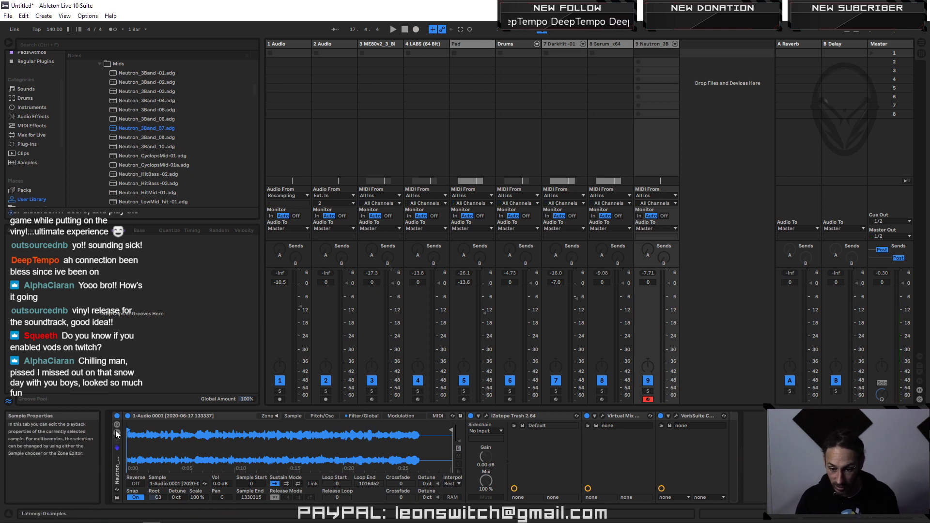
mouse_move(128, 432)
mouse_down()
mouse_move(361, 438)
mouse_move(343, 438)
mouse_up()
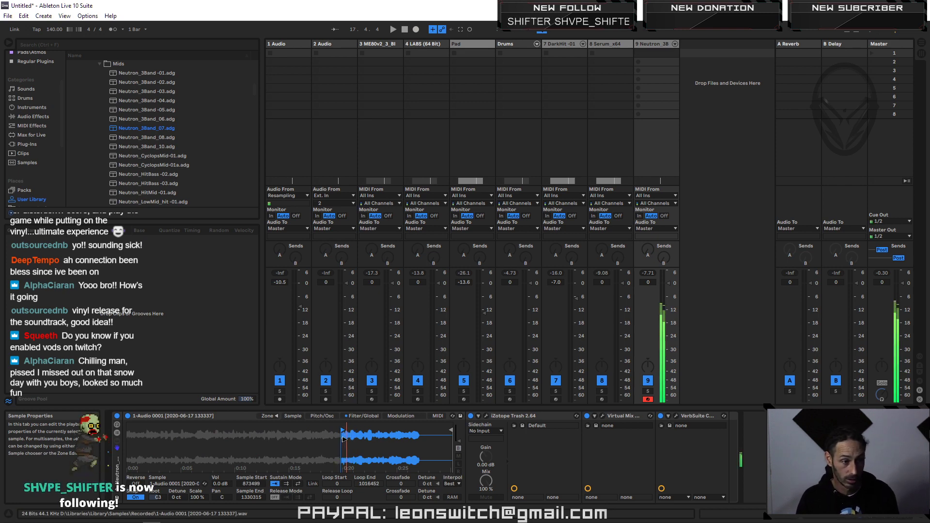
drag(343, 439, 365, 440)
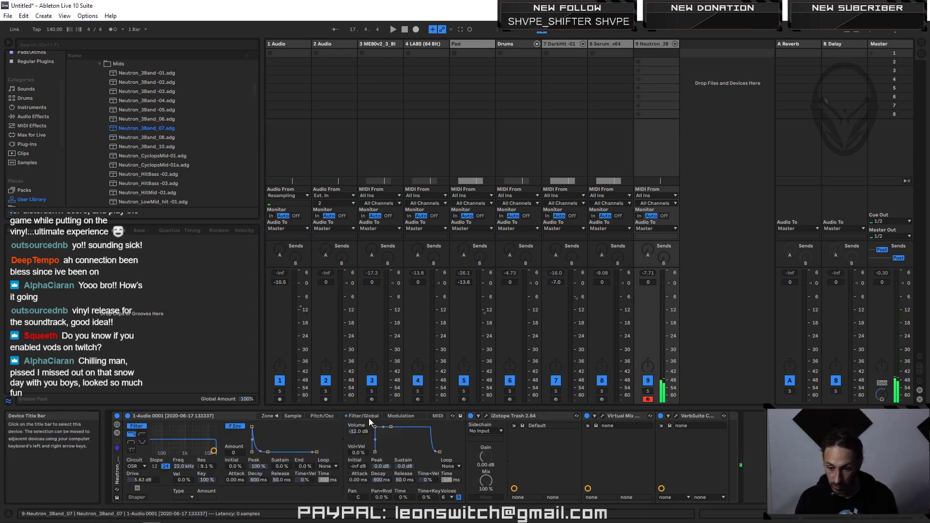
Step: Set the Neutron Sampler's volume envelope attack to 0.24 ms and audition the sound with the arrangement
click(367, 416)
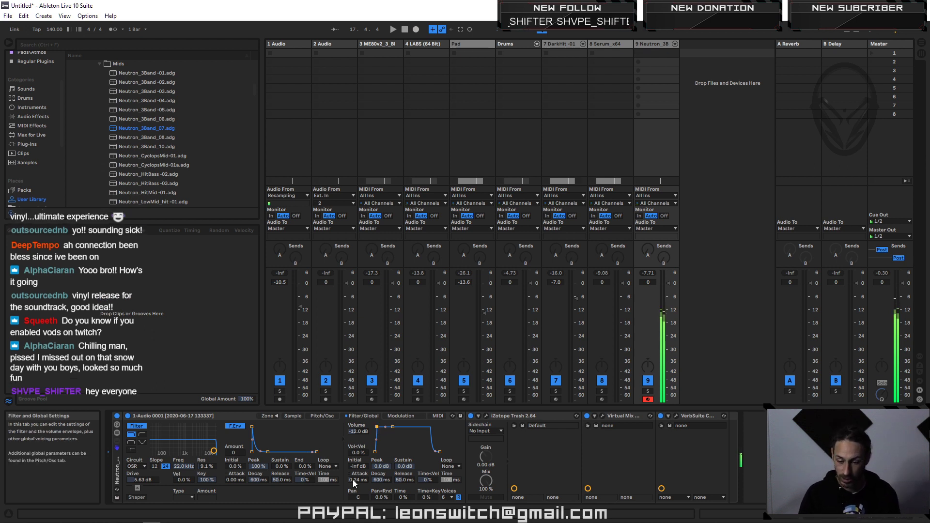
key(space)
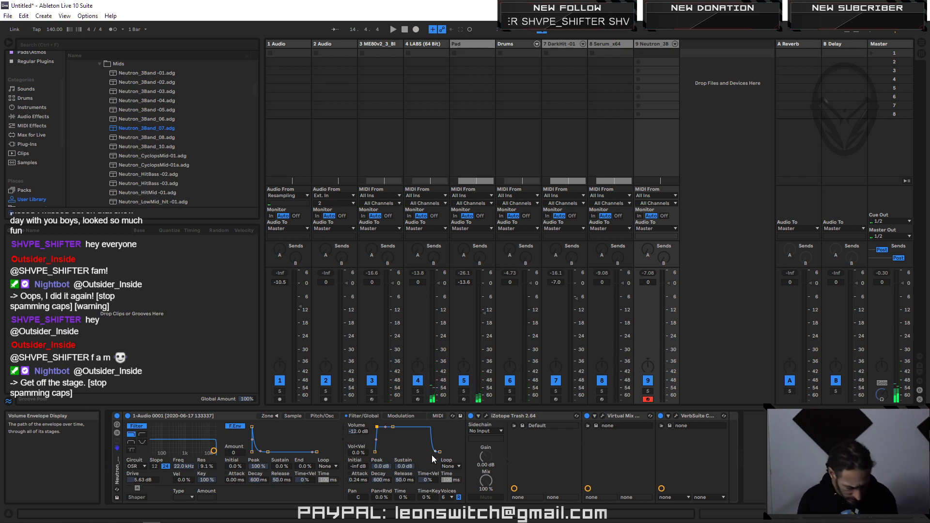
key(space)
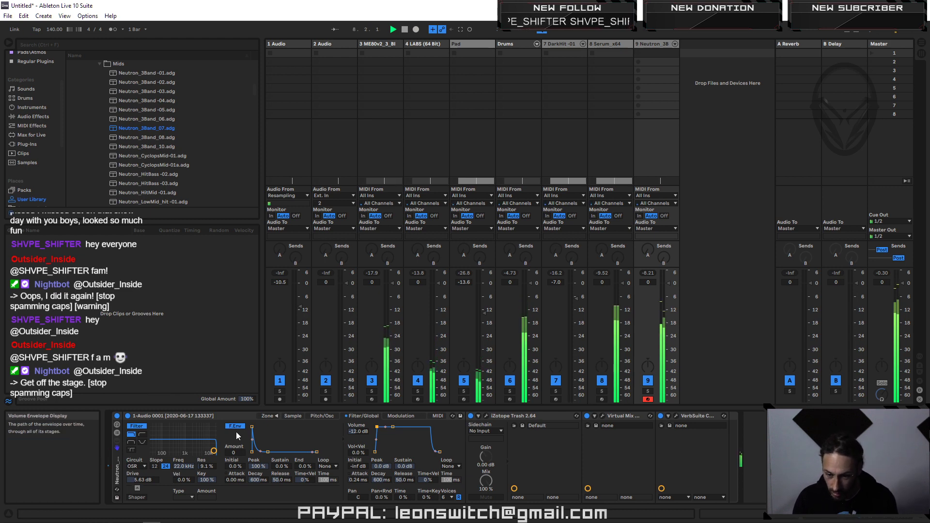
Step: Move the Neutron Sampler's sample start to 997694 and record a MIDI part for it into the arrangement
click(292, 416)
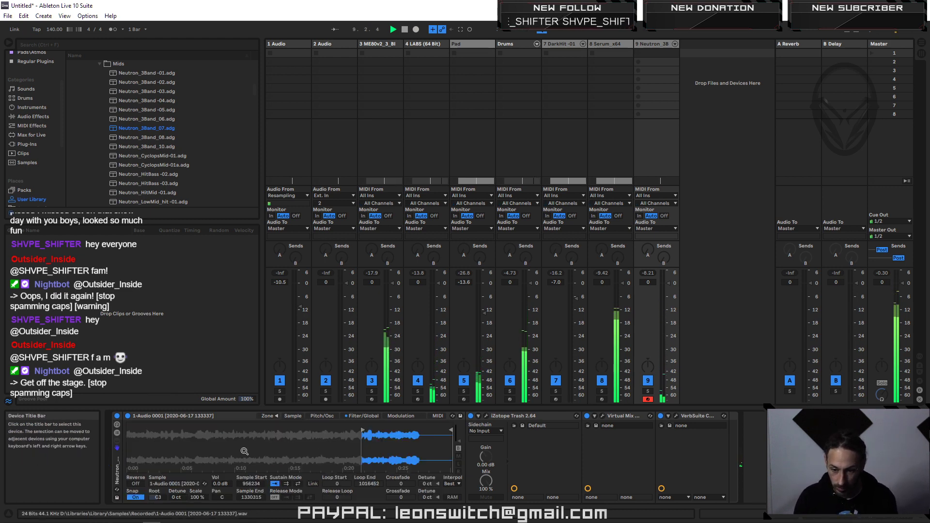
drag(363, 431, 374, 432)
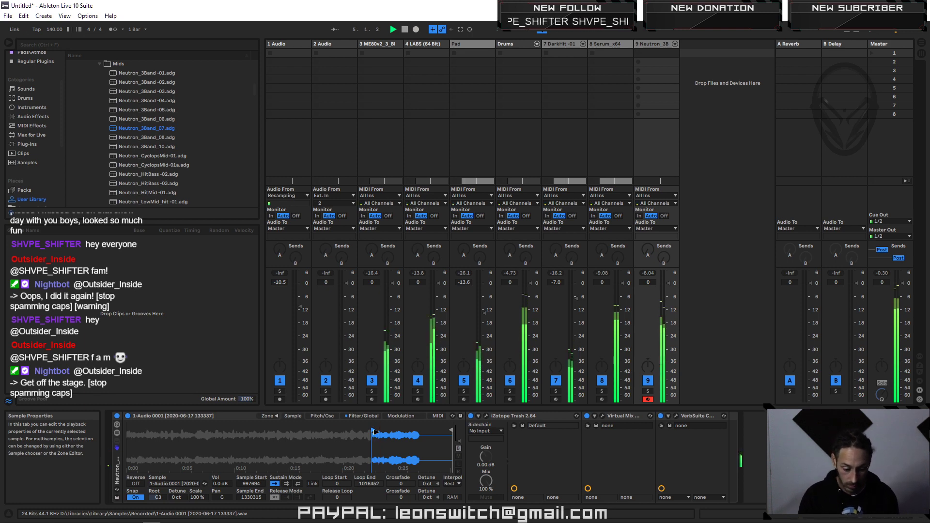
key(F9)
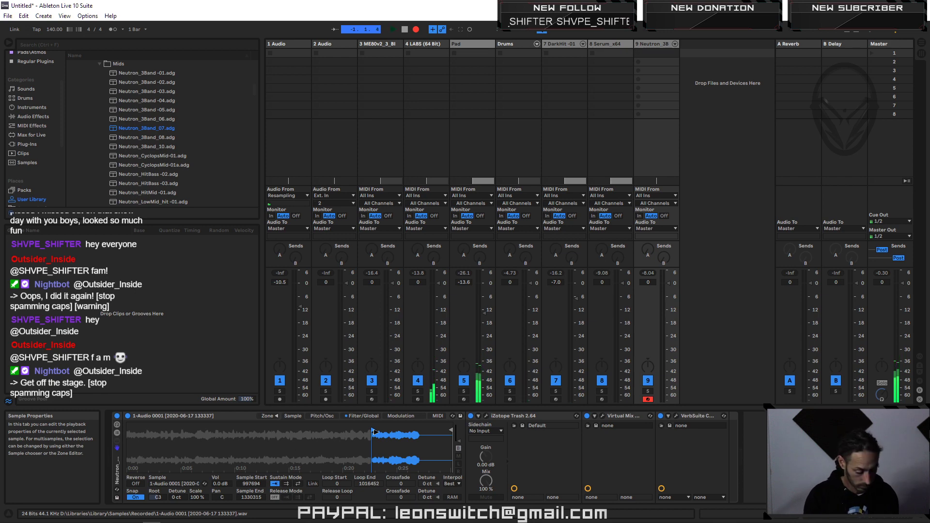
key(Tab)
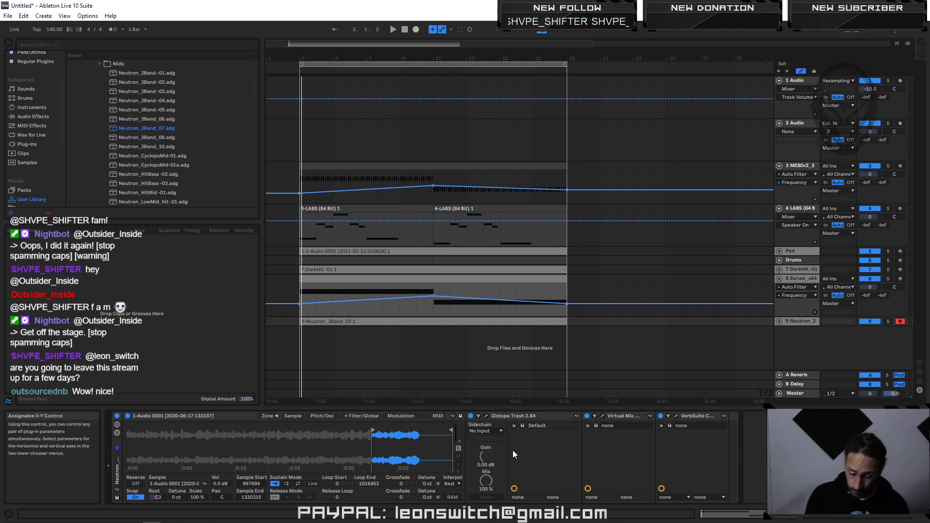
Step: Play the arrangement and quantize the notes in the recorded Neutron clip
key(space)
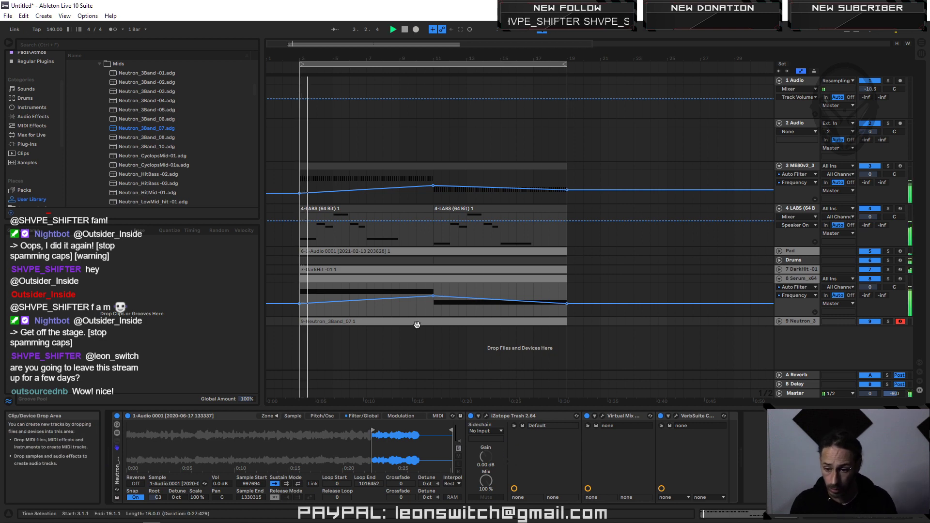
double_click(448, 322)
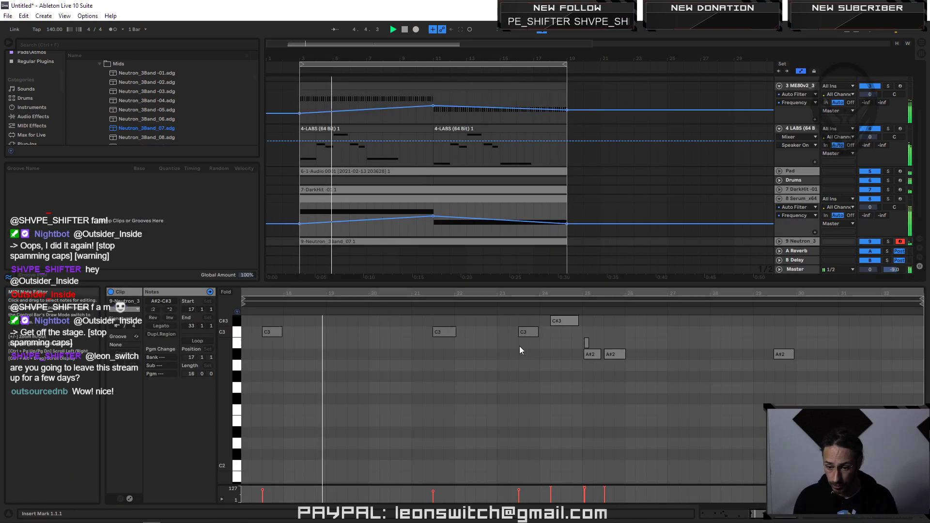
right_click(470, 396)
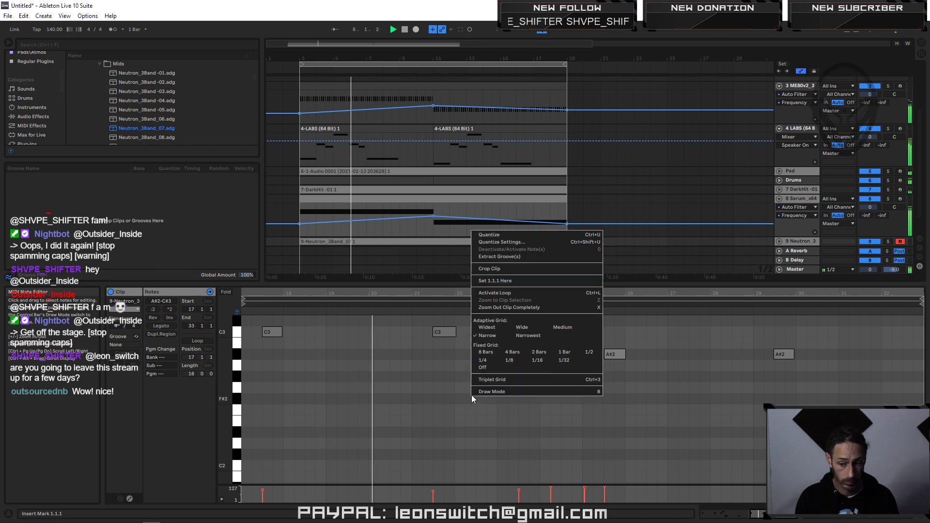
click(502, 237)
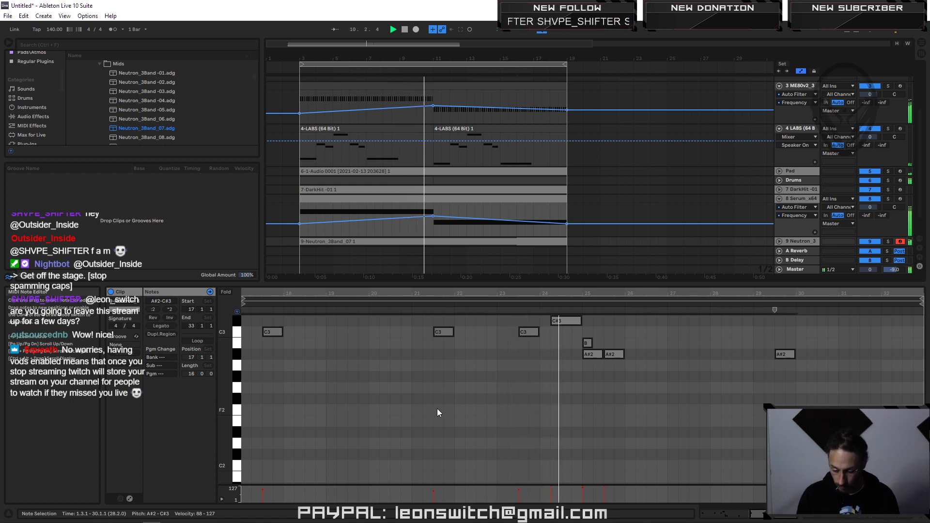
Step: Delete the short B note and the overlapping A#2 note at bar 25 of the Neutron clip, and audition from there
click(597, 336)
key(space)
double_click(585, 345)
double_click(591, 354)
key(space)
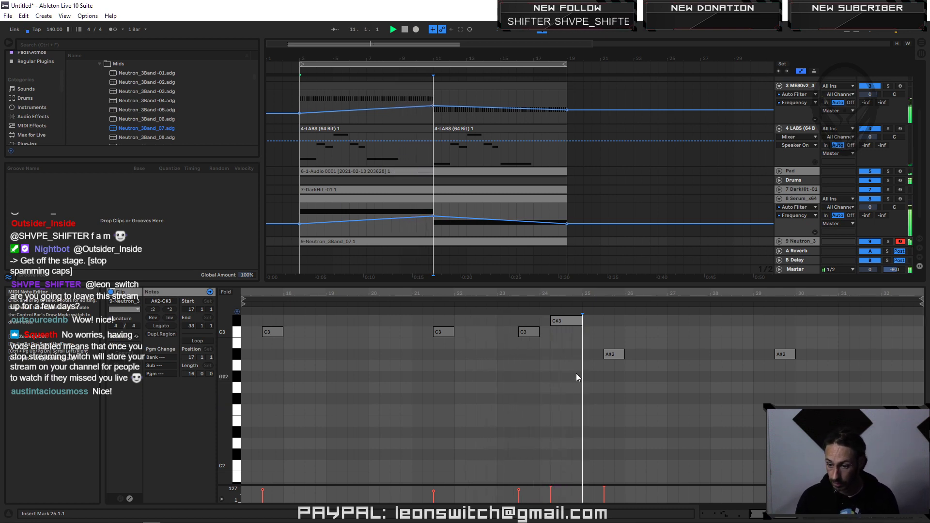
Step: Shorten the C#3 note in bar 24 of the Neutron clip so that it ends at 24.4.4
key(space)
drag(579, 295, 587, 322)
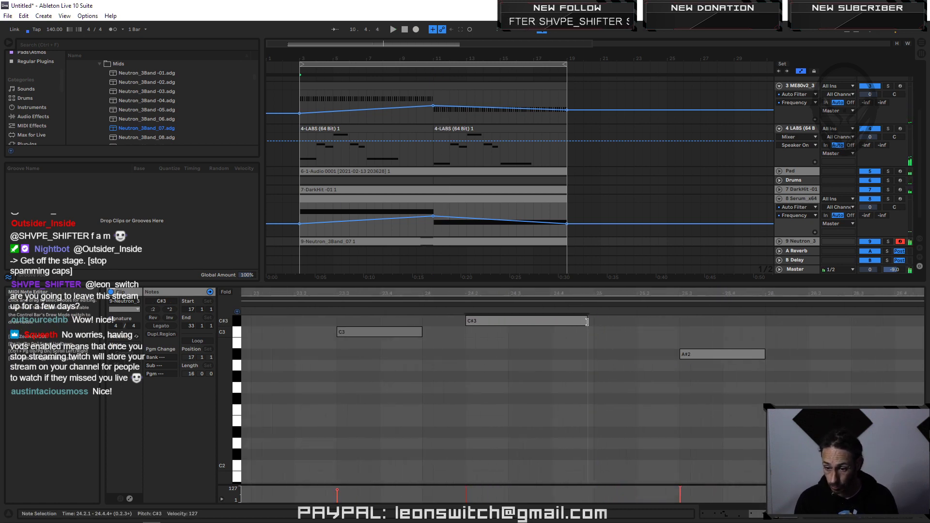
drag(429, 295, 429, 252)
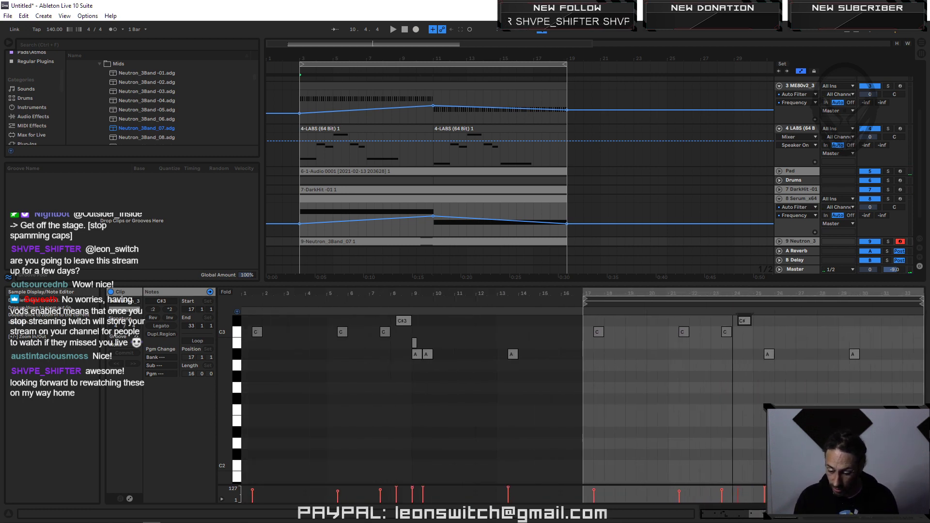
drag(741, 294, 650, 322)
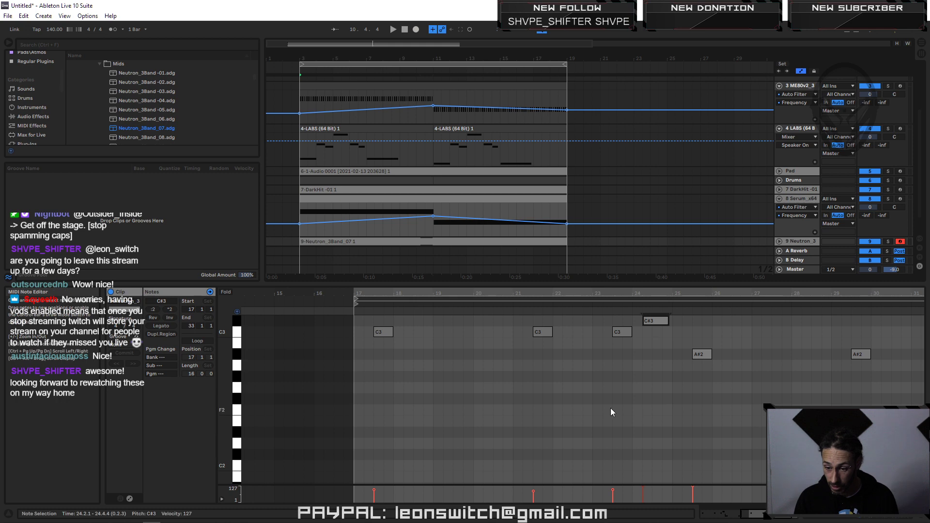
Step: Crop the Neutron clip to its visible 16 bars and audition it with the arrangement
right_click(594, 404)
click(641, 277)
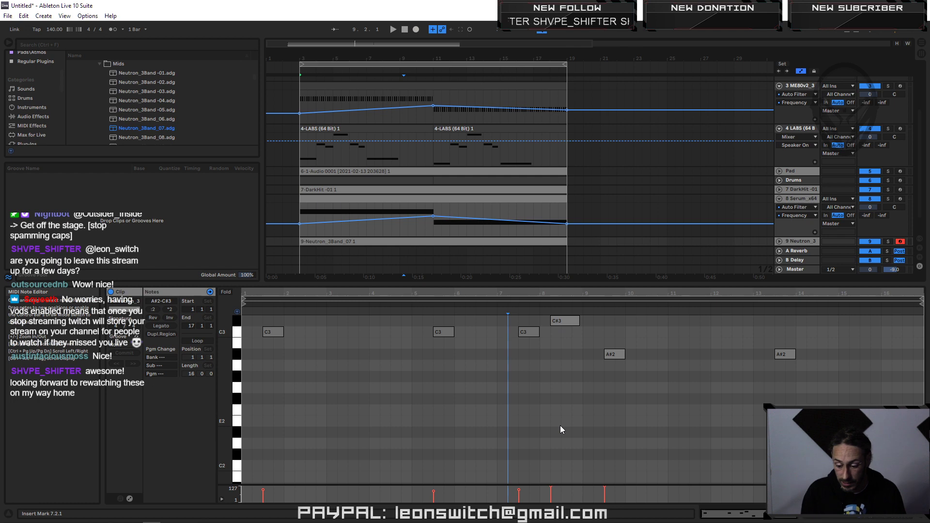
key(space)
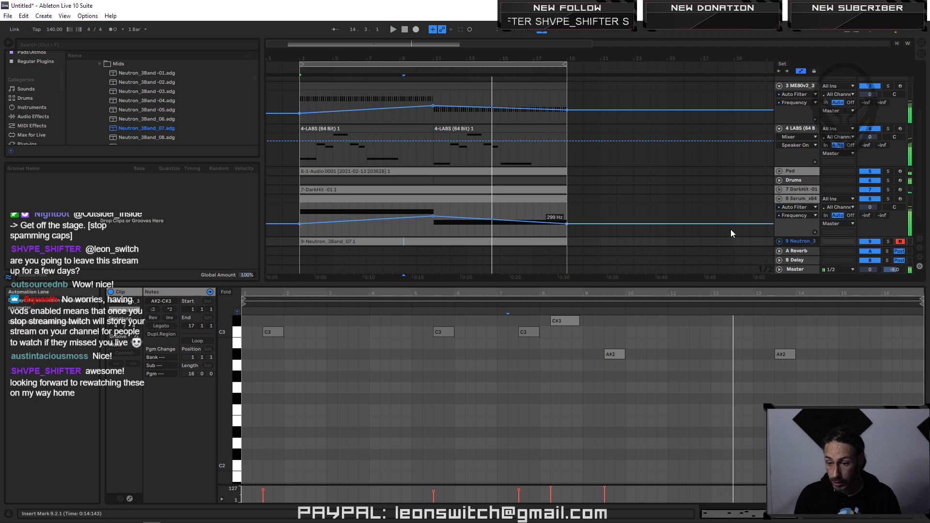
Step: Show the Neutron track's devices and duplicate the track as an empty second Neutron layer
scroll(731, 229, down, 1)
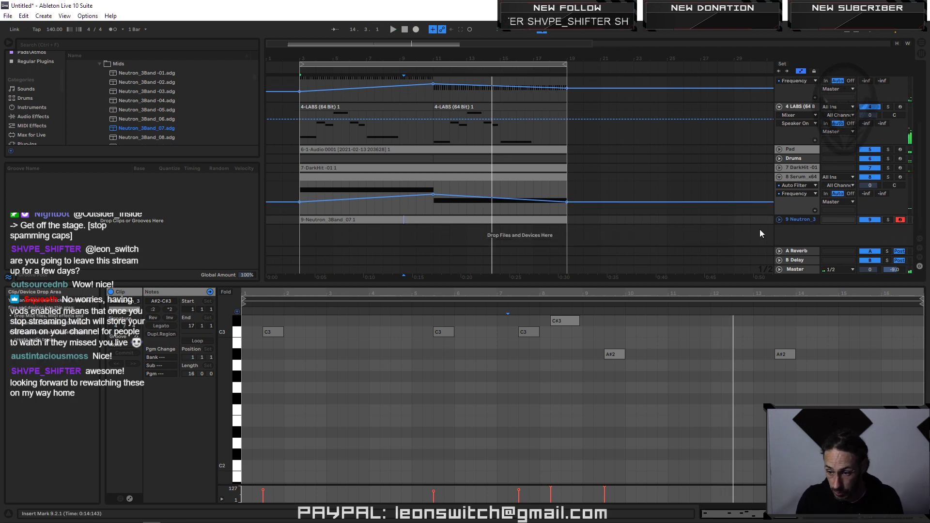
double_click(804, 220)
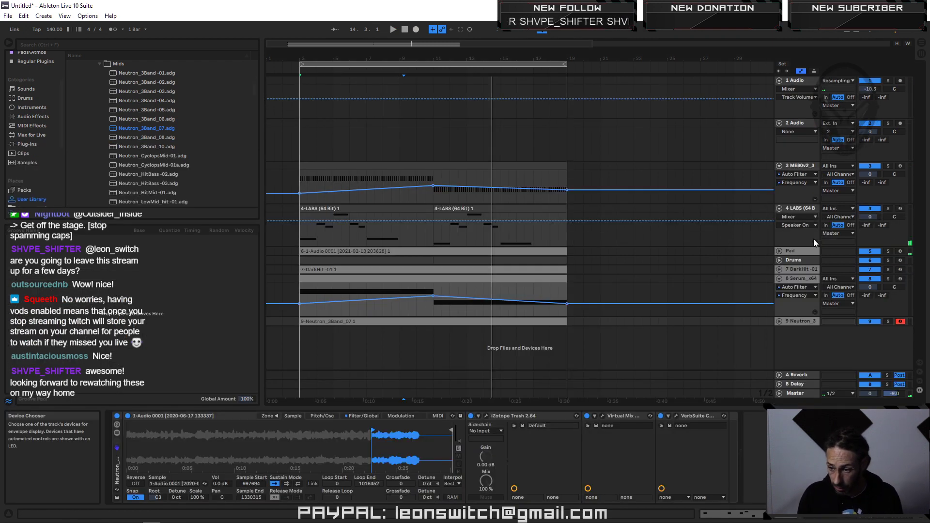
click(515, 416)
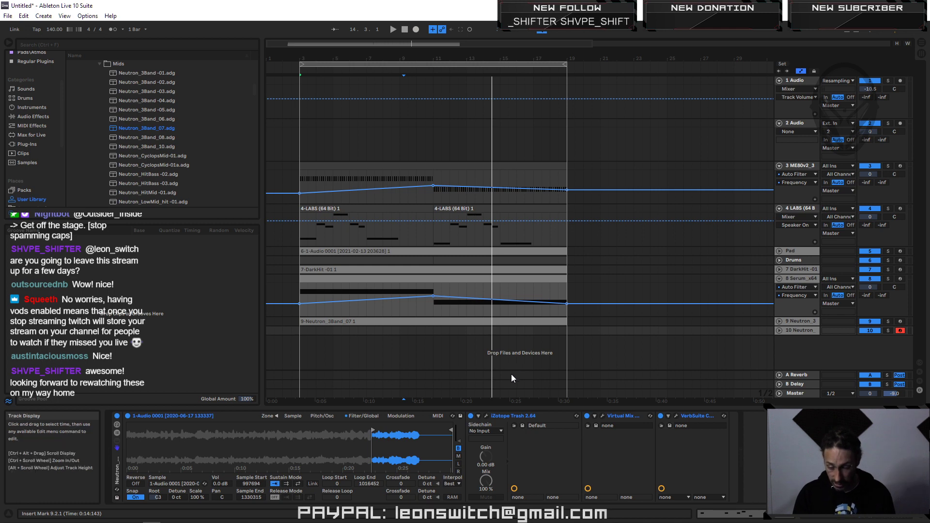
Step: Move the duplicated Neutron track's sample start to 760888 while auditioning, and record a MIDI part across the loop
drag(374, 433, 346, 433)
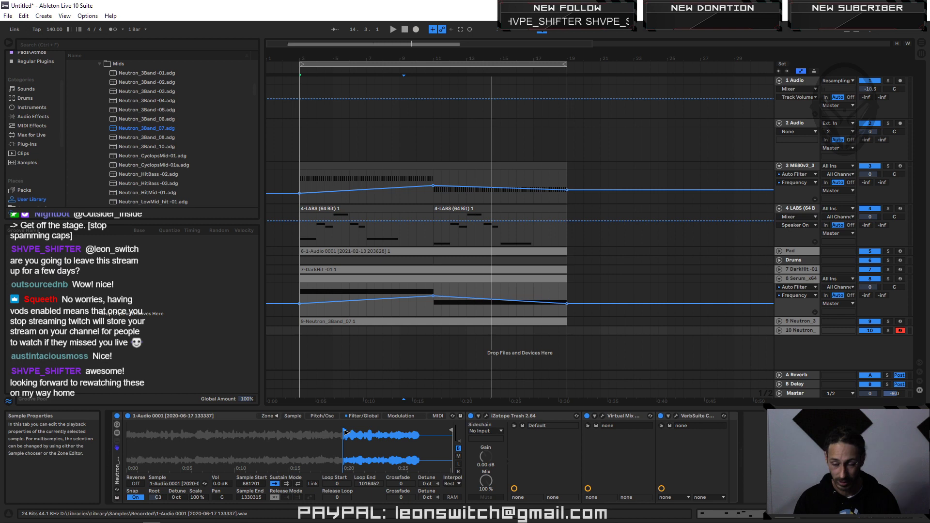
key(space)
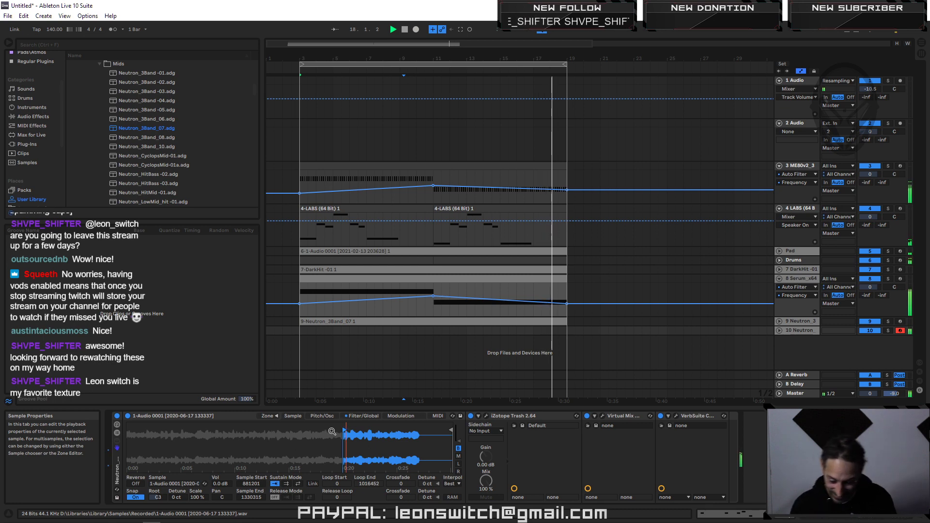
drag(345, 430, 313, 428)
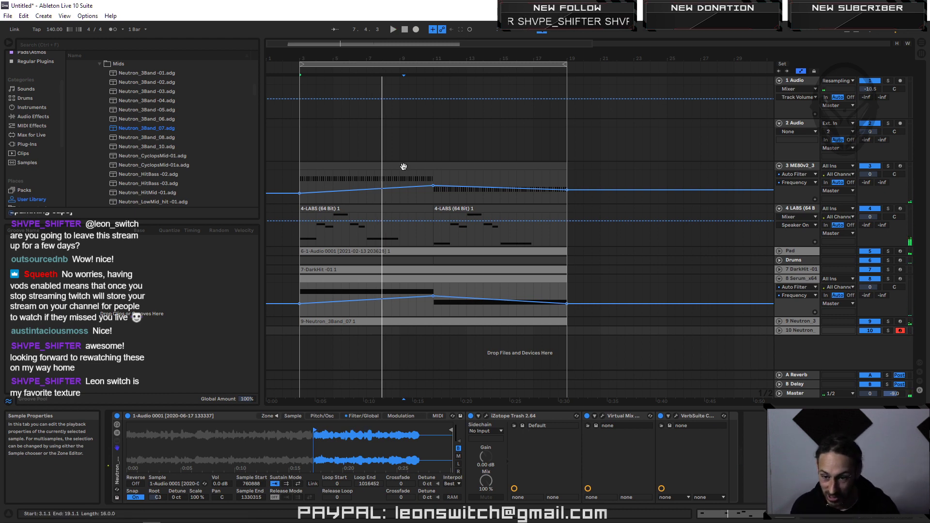
key(F9)
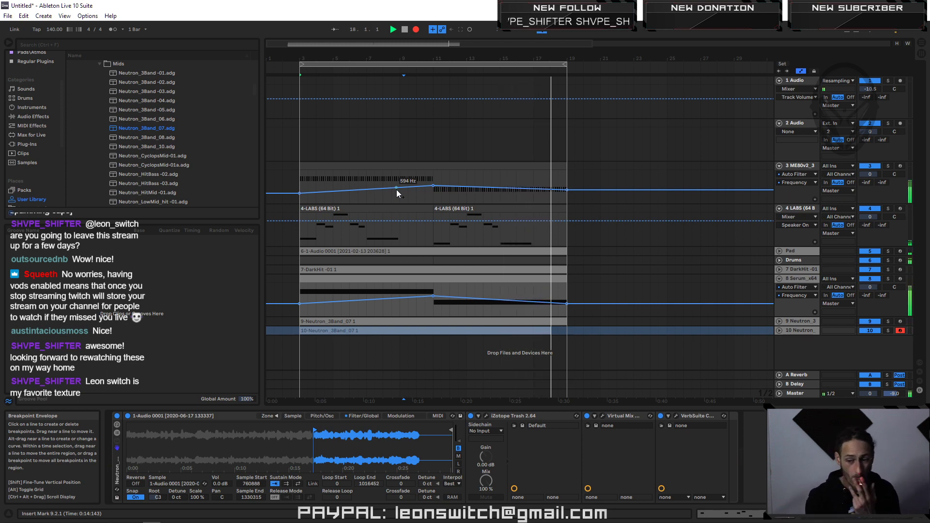
key(F9)
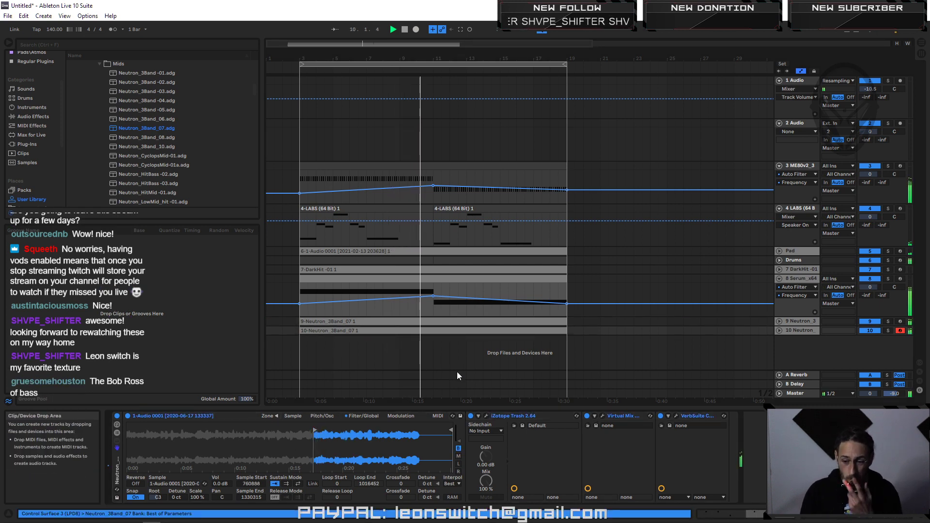
Step: Delete the C3 note at bar 23 of the second Neutron clip and quantize the remaining notes
double_click(433, 328)
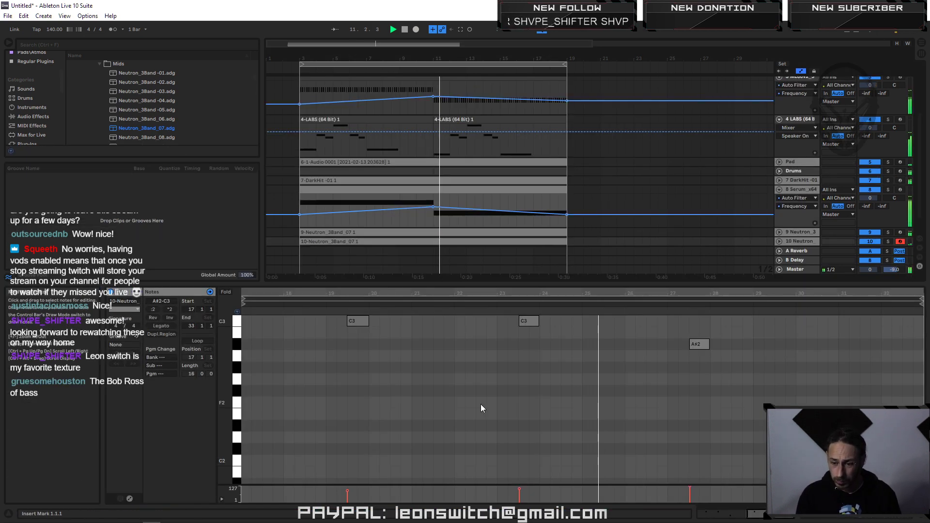
double_click(529, 321)
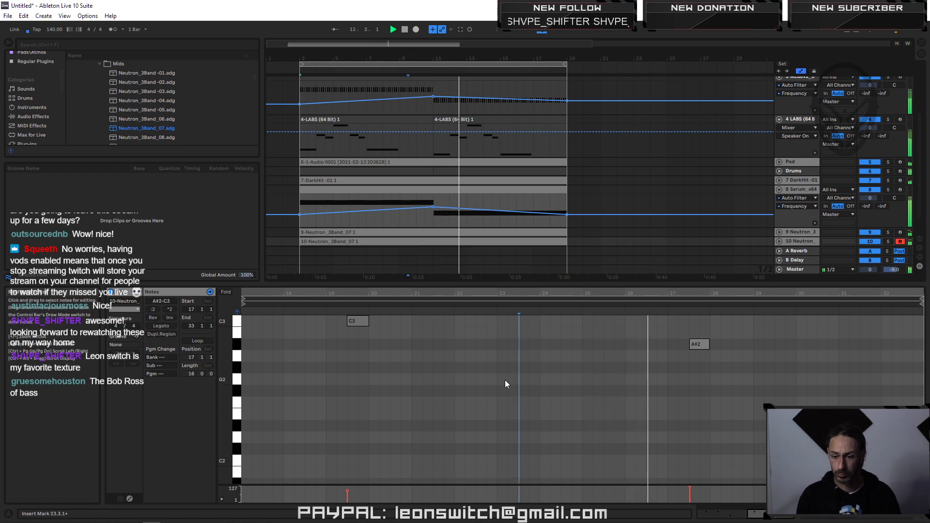
right_click(604, 378)
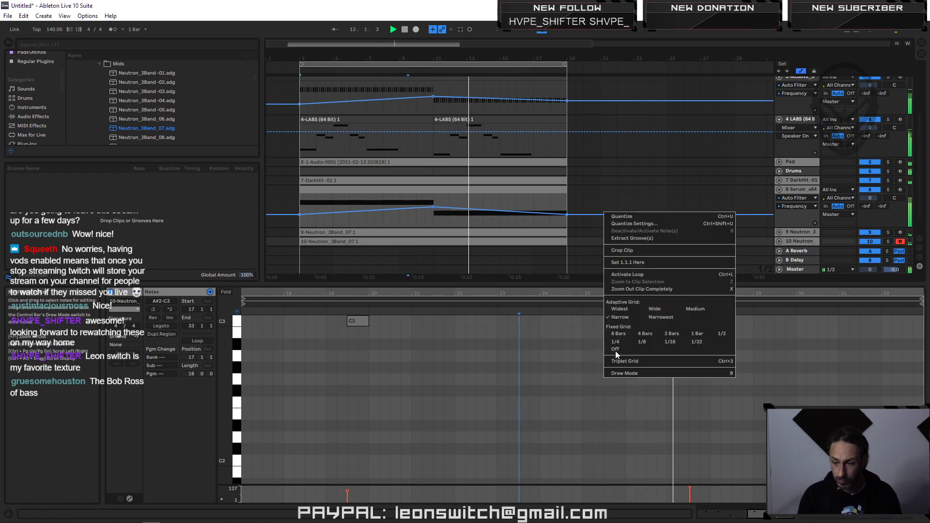
click(632, 216)
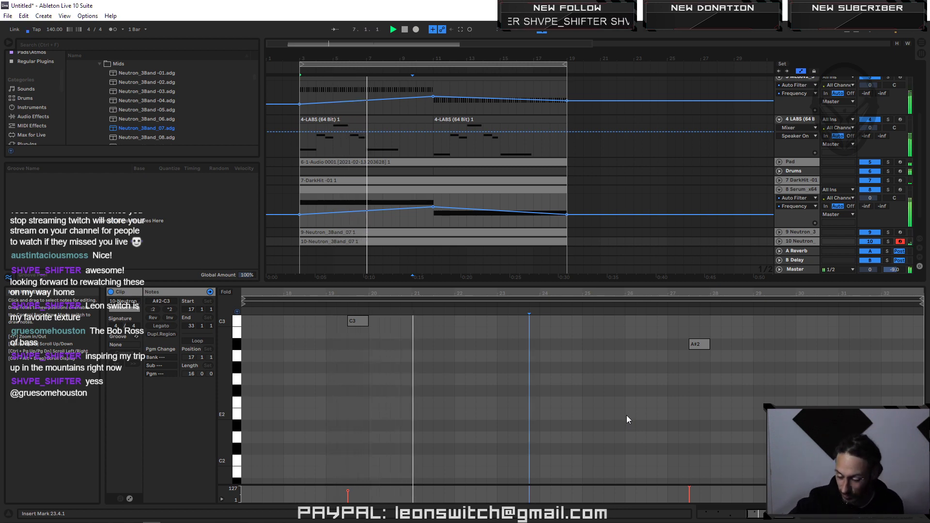
Step: Duplicate the second Neutron track as an empty third layer and show its Sampler
click(802, 242)
key(space)
scroll(726, 235, down, 2)
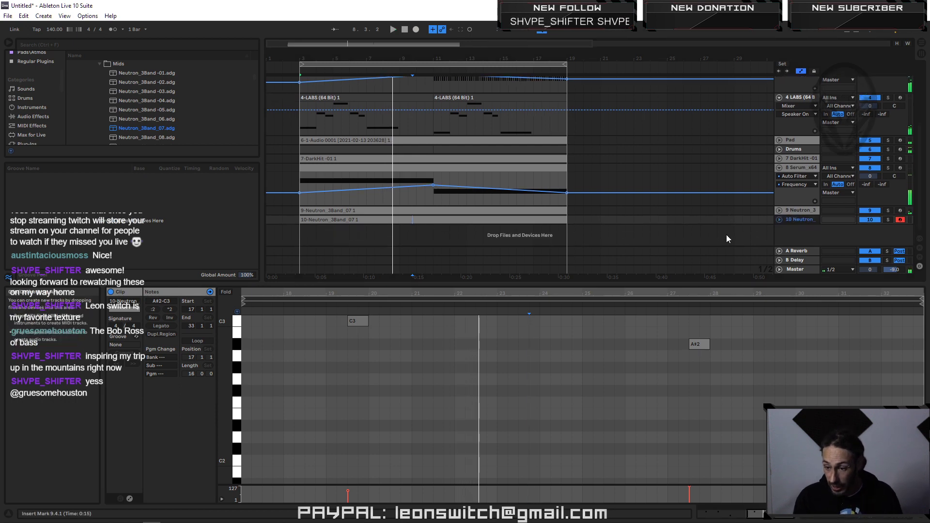
double_click(814, 219)
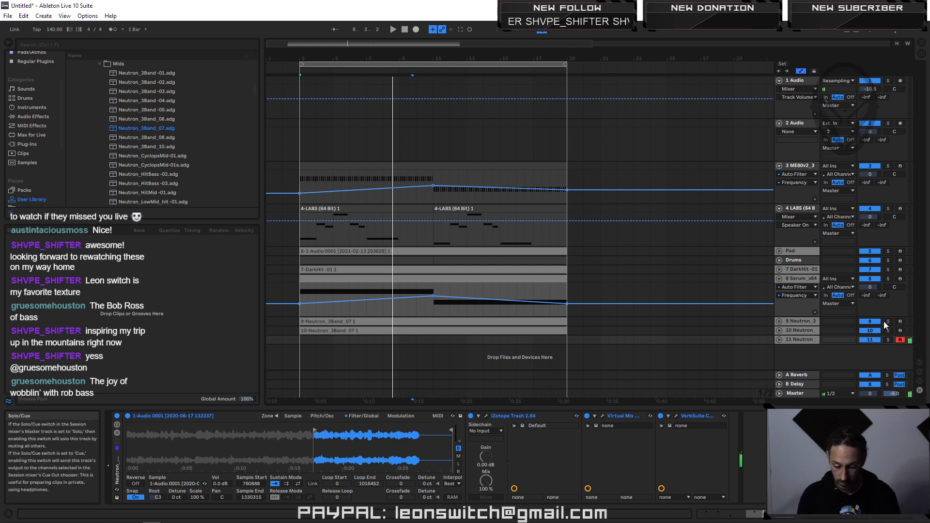
Step: Audition the third Neutron layer with its sample start at 374992 and set the Sampler's pitch bend range to +12
key(space)
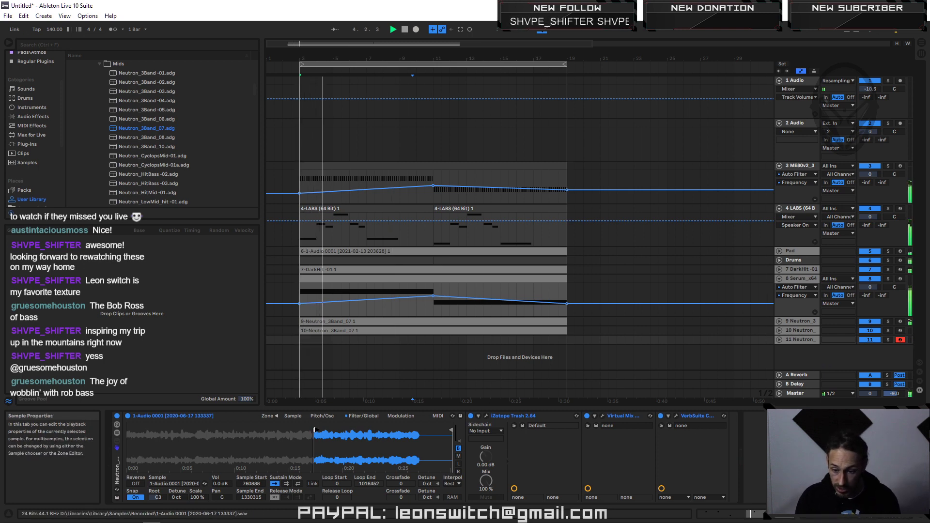
drag(316, 429, 224, 432)
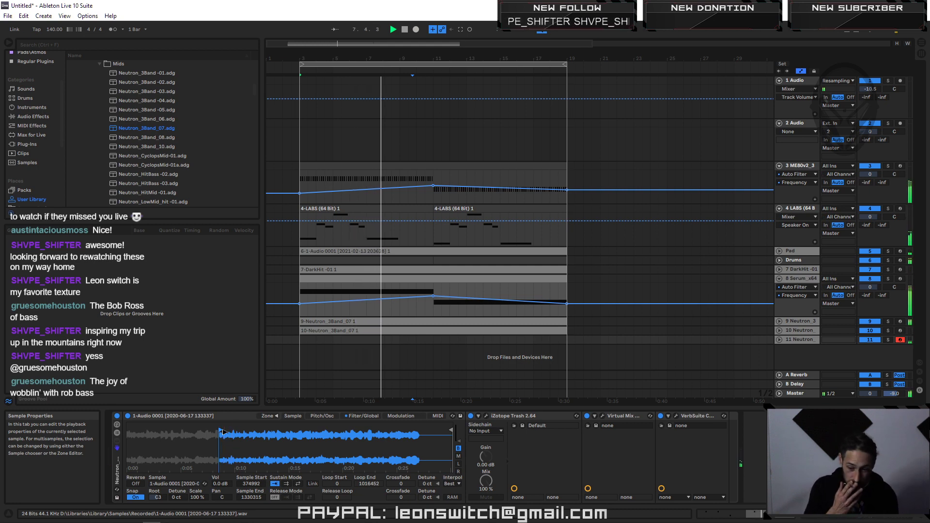
click(436, 416)
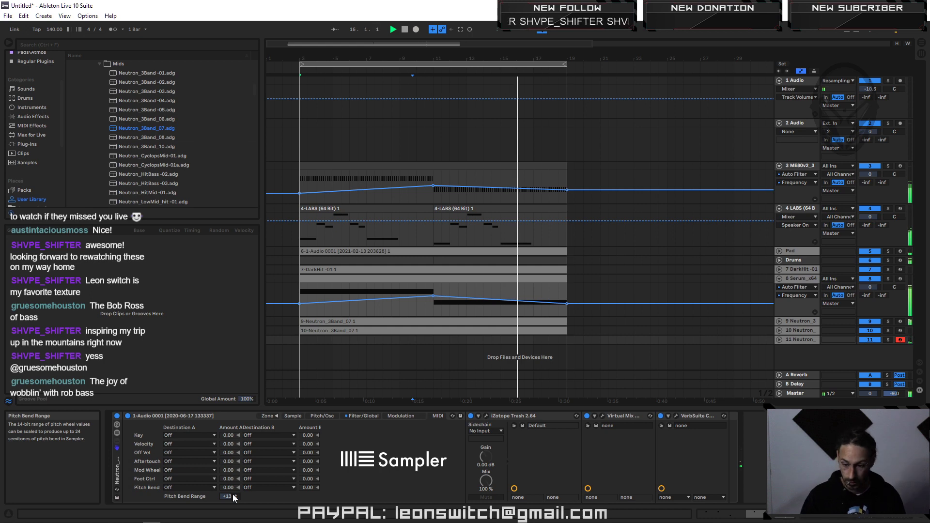
drag(234, 498, 234, 501)
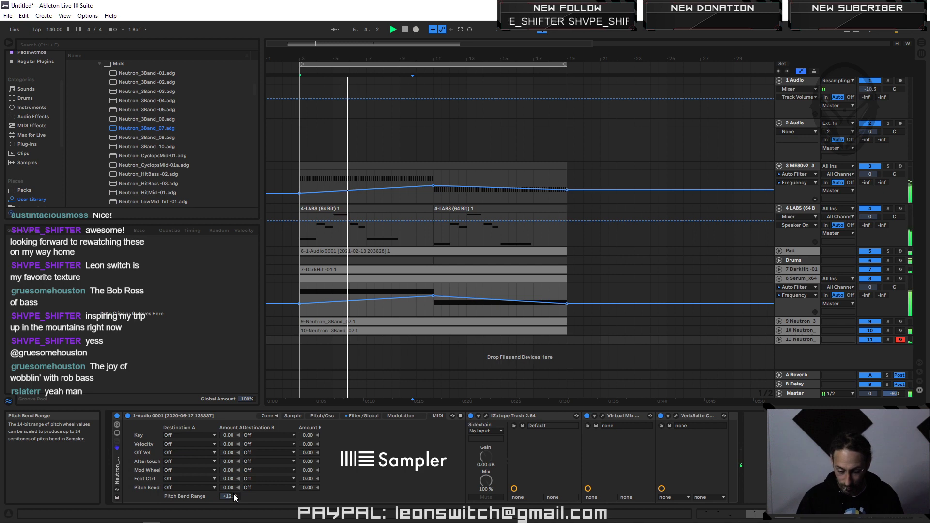
Step: Move the third Neutron layer's sample start to 280782 and record a MIDI part across the loop
click(293, 418)
drag(218, 430, 199, 430)
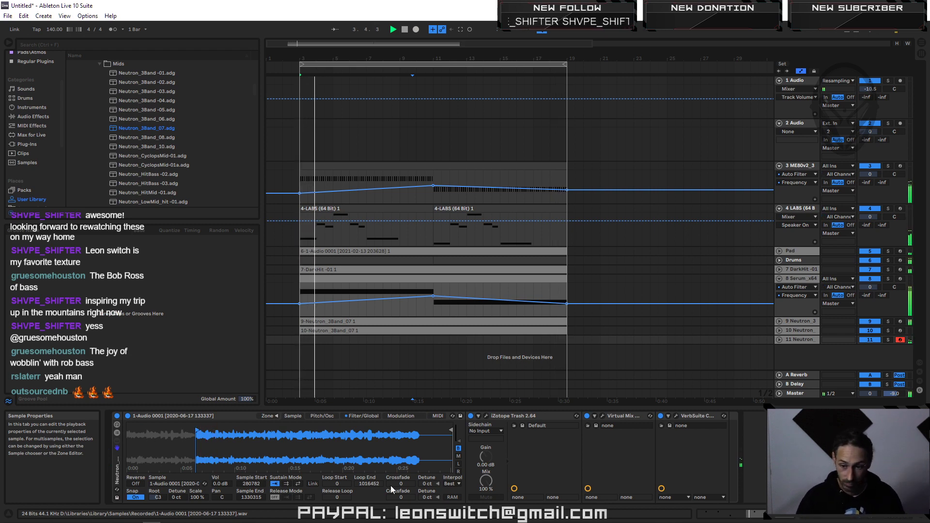
click(485, 70)
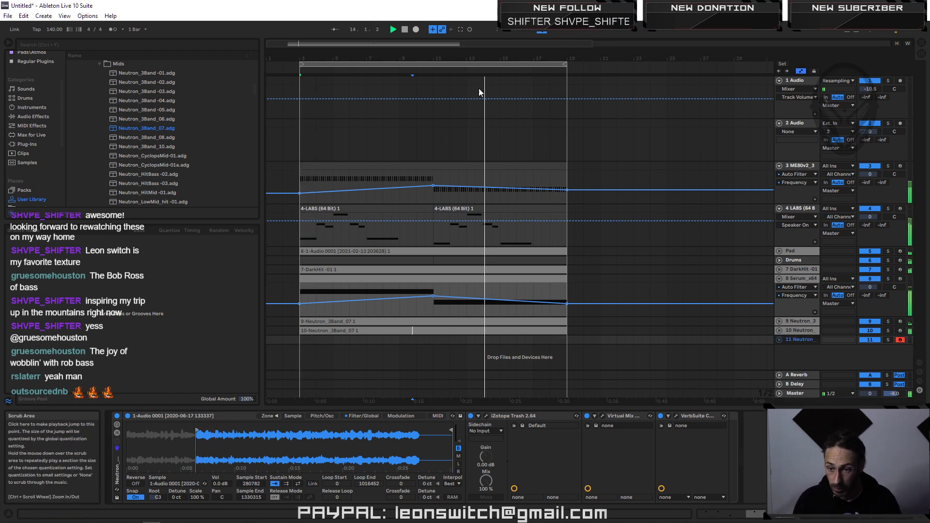
click(417, 30)
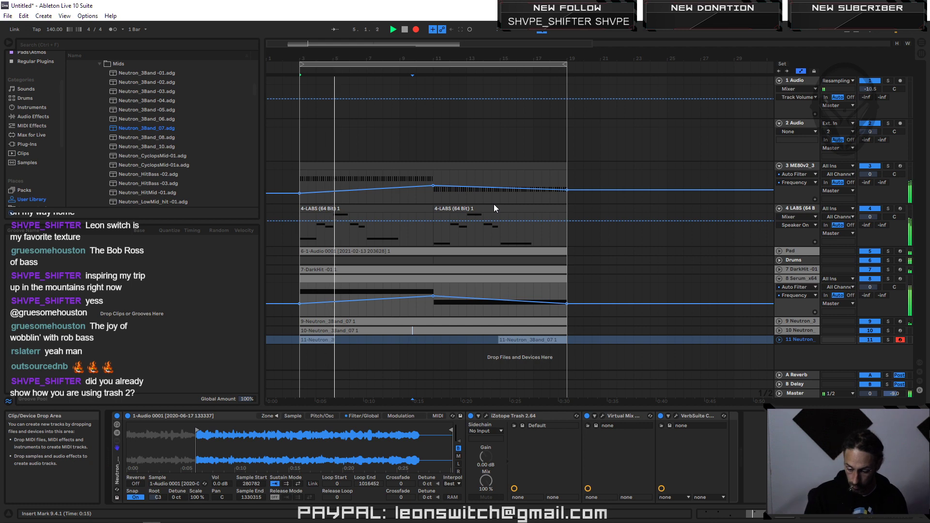
key(F9)
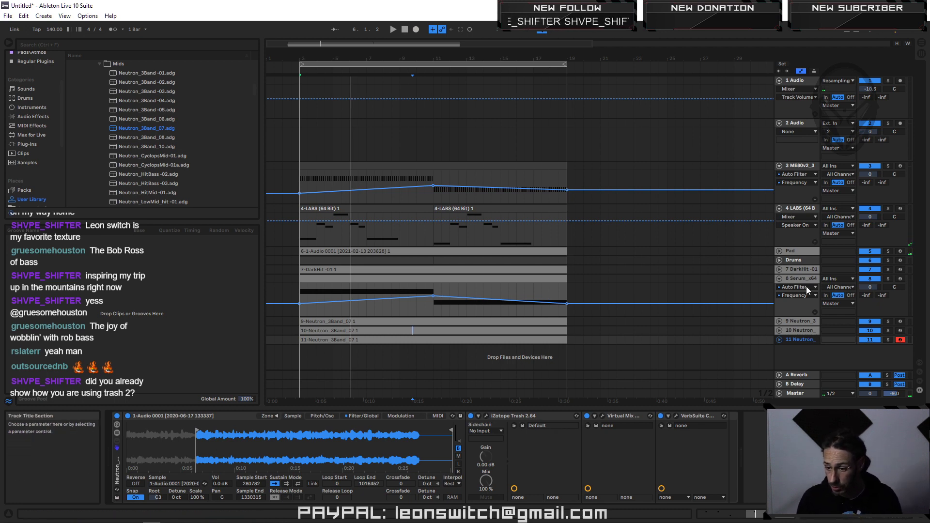
Step: Open Trash 2 on the Drums track, dismiss its preset manager, and examine the distortion shape curves of bands 1 to 3
click(801, 261)
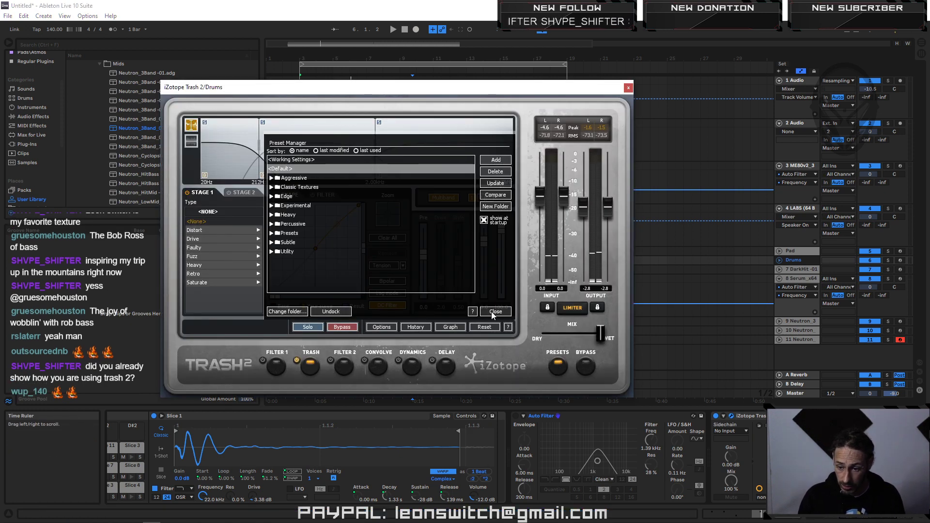
click(496, 312)
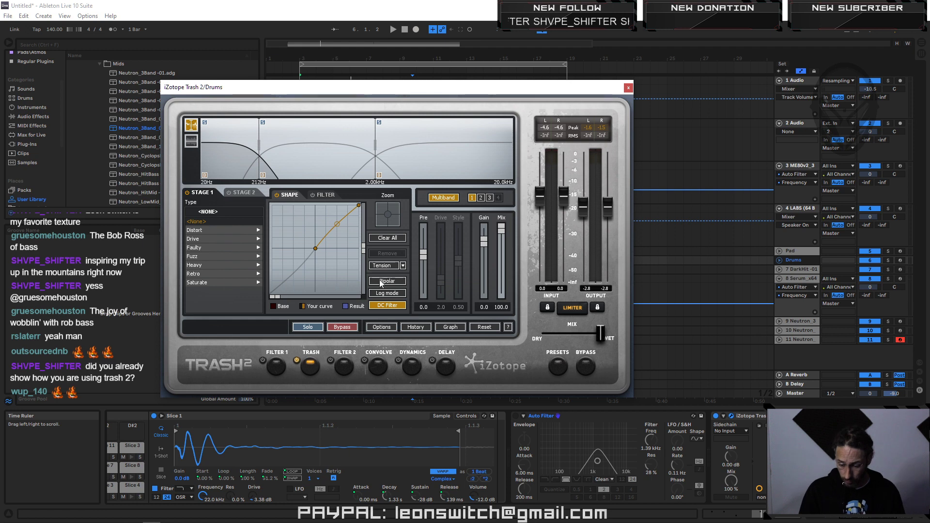
drag(406, 88, 348, 145)
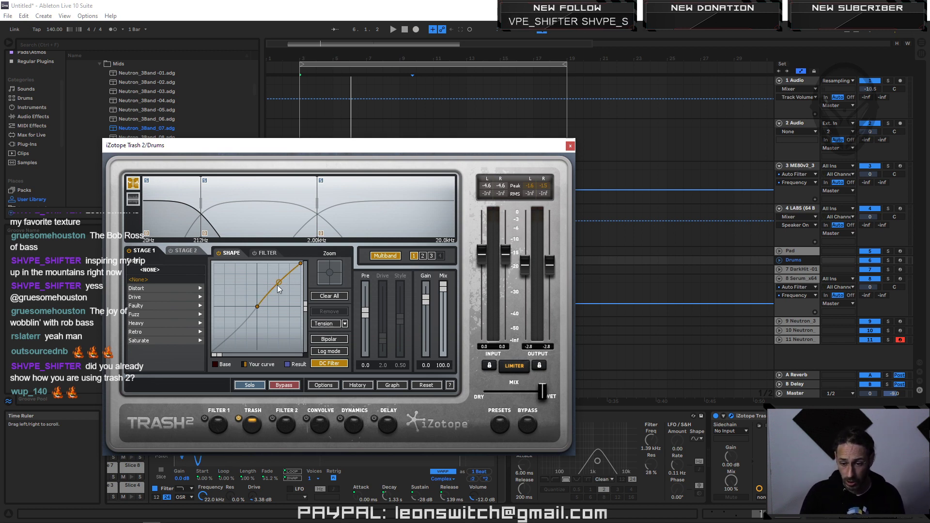
click(423, 257)
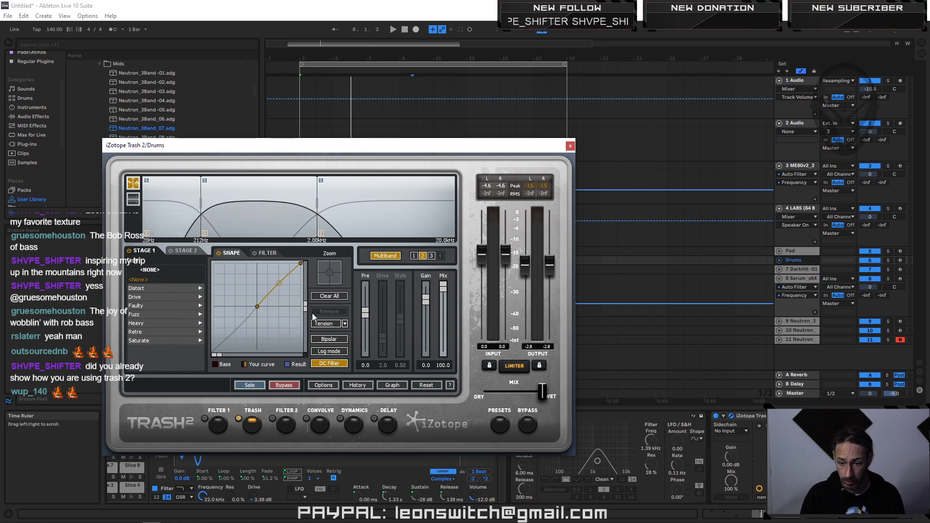
click(431, 257)
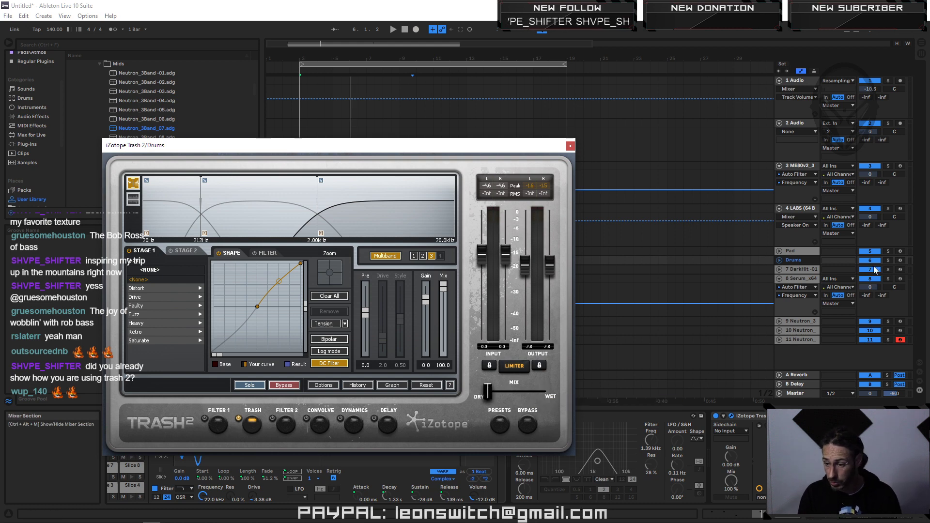
Step: Solo the Drums track and play the loop to audition the break with the Trash 2 mix fully dry
click(888, 261)
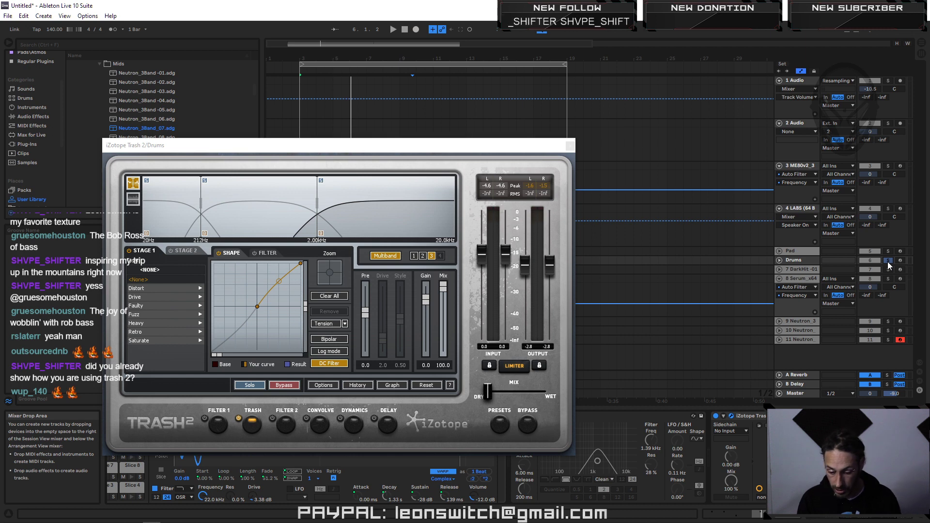
key(space)
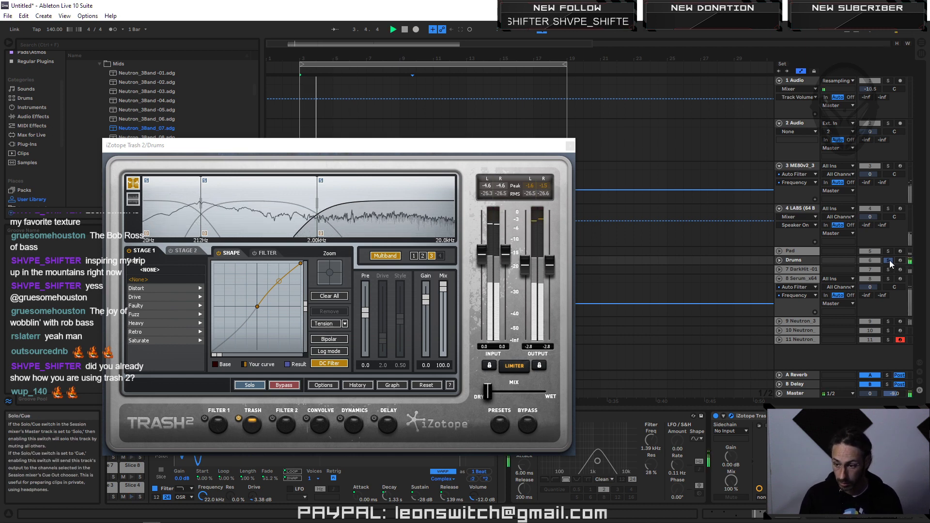
Step: Set the Drums track's Trash 2 mix fully wet and close the plug-in window
drag(487, 393, 553, 398)
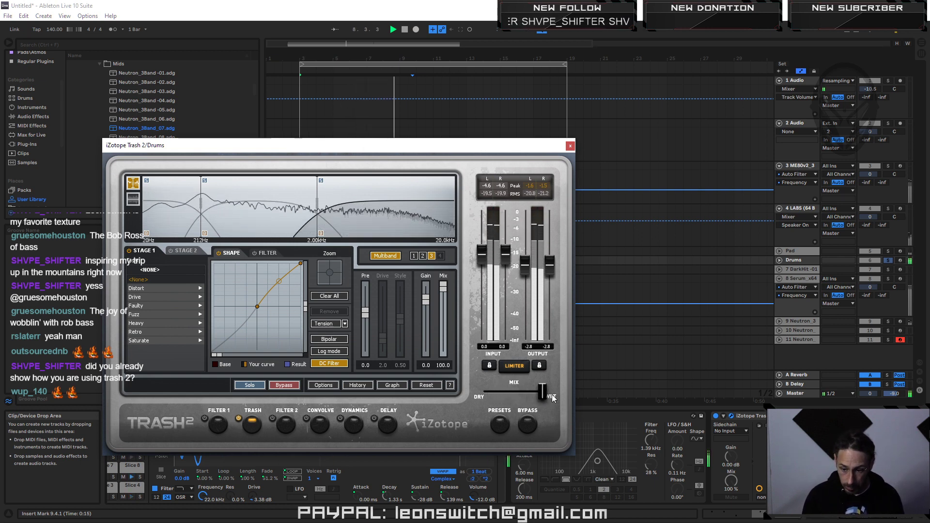
click(570, 145)
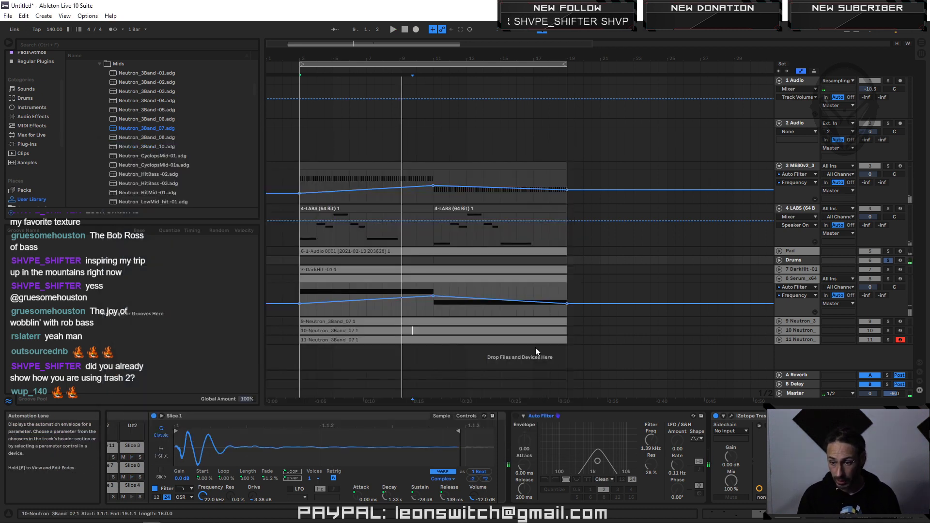
Step: Stop playback, solo the 11 Neutron track and open its Trash 2 plug-in with the preset manager dismissed
click(799, 339)
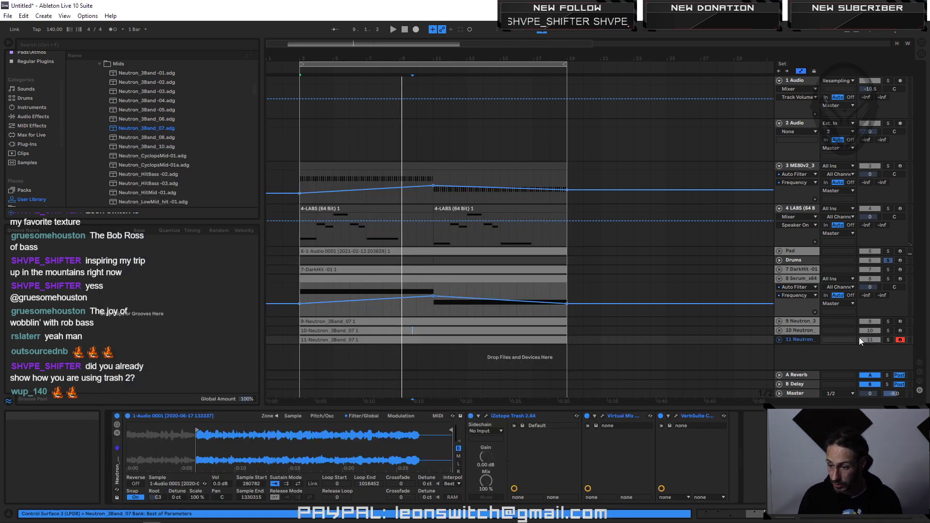
click(889, 340)
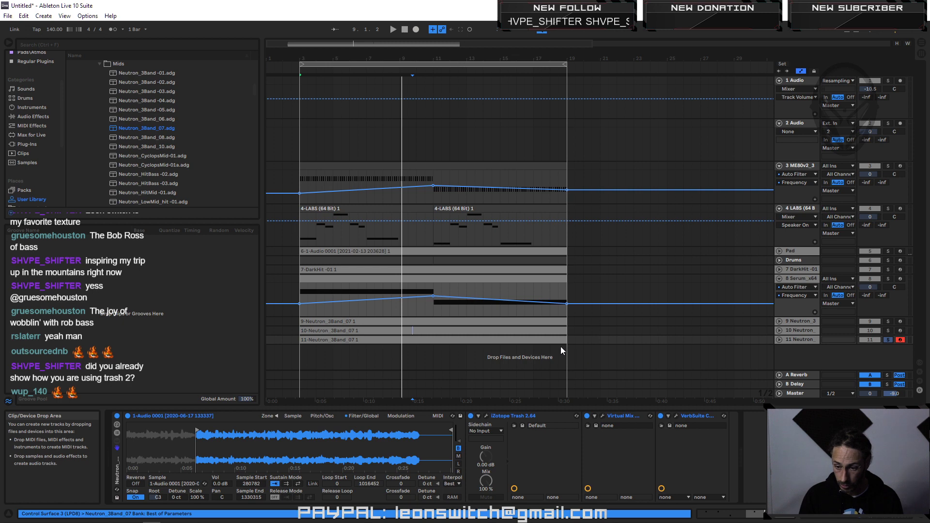
key(space)
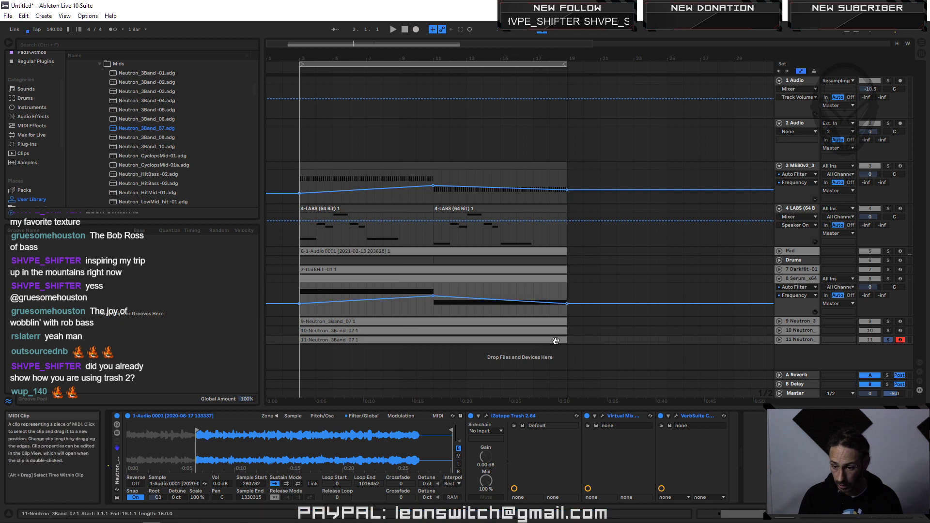
click(487, 416)
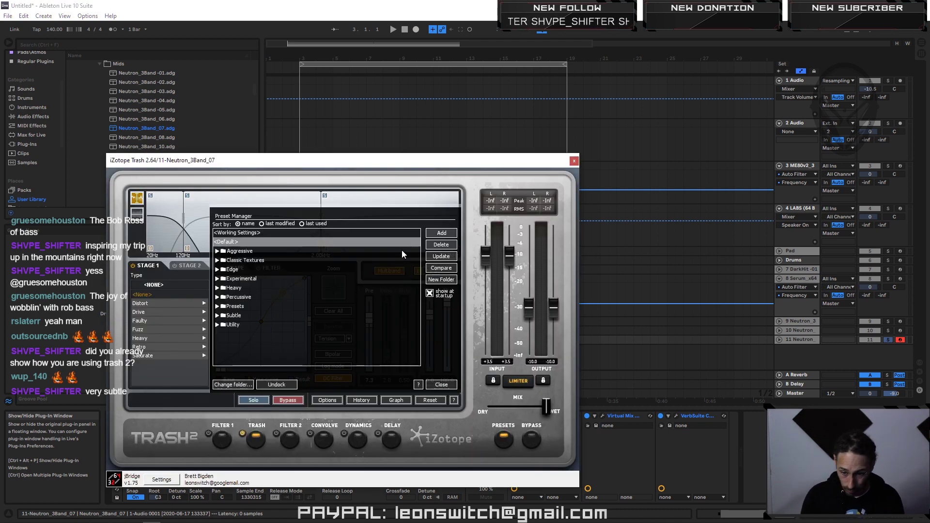
click(435, 384)
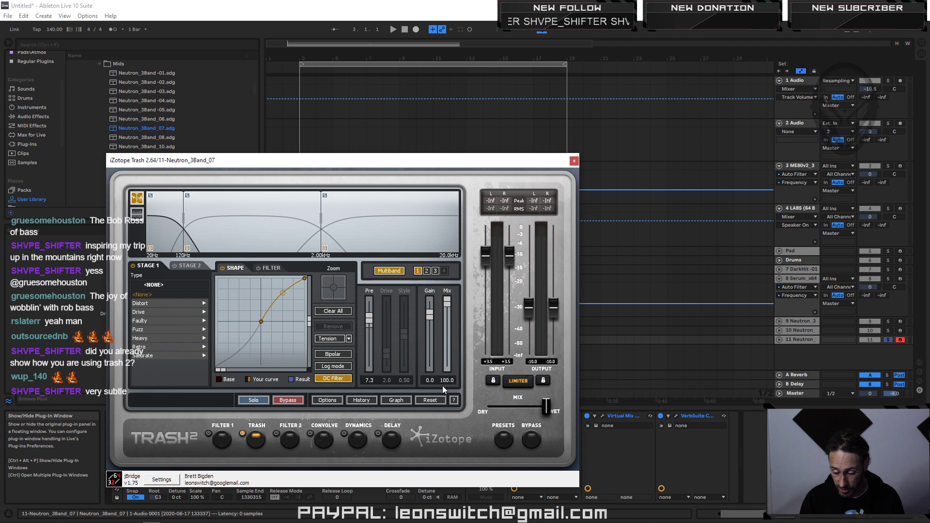
drag(370, 165, 423, 78)
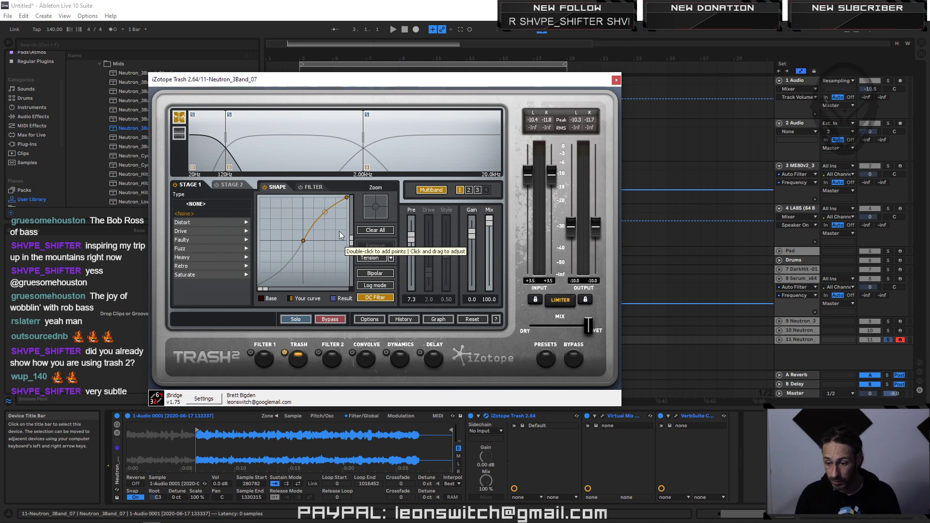
Step: Inspect the settings of Trash 2's bands 2 and 3 and compare the sound at fully dry and fully wet mix
click(469, 190)
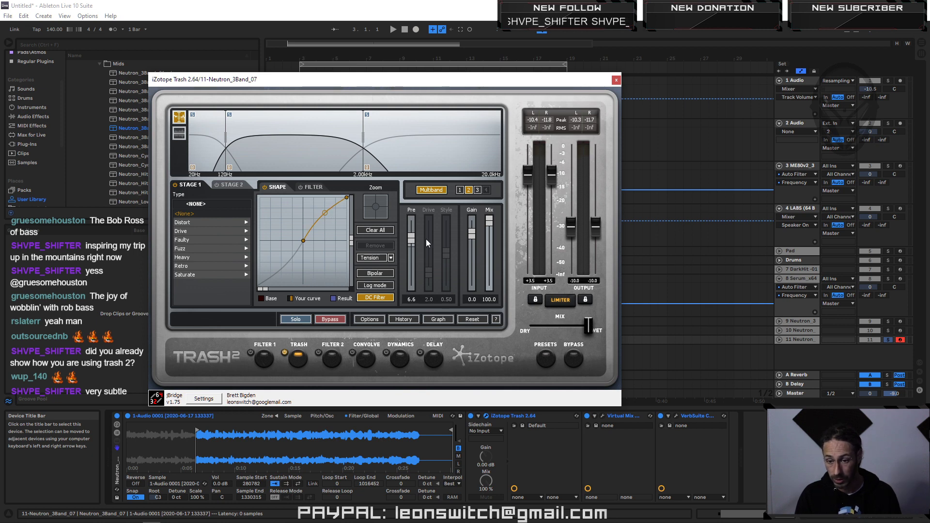
click(478, 190)
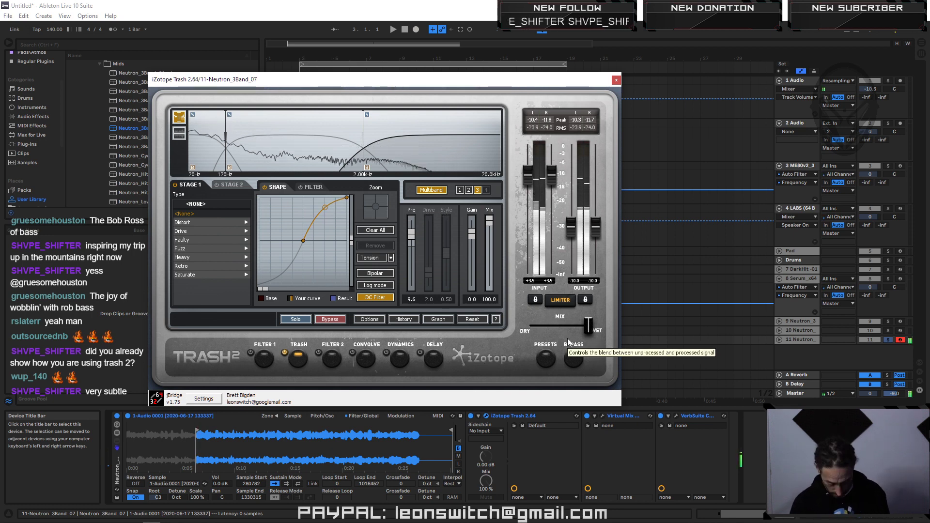
drag(588, 326, 496, 324)
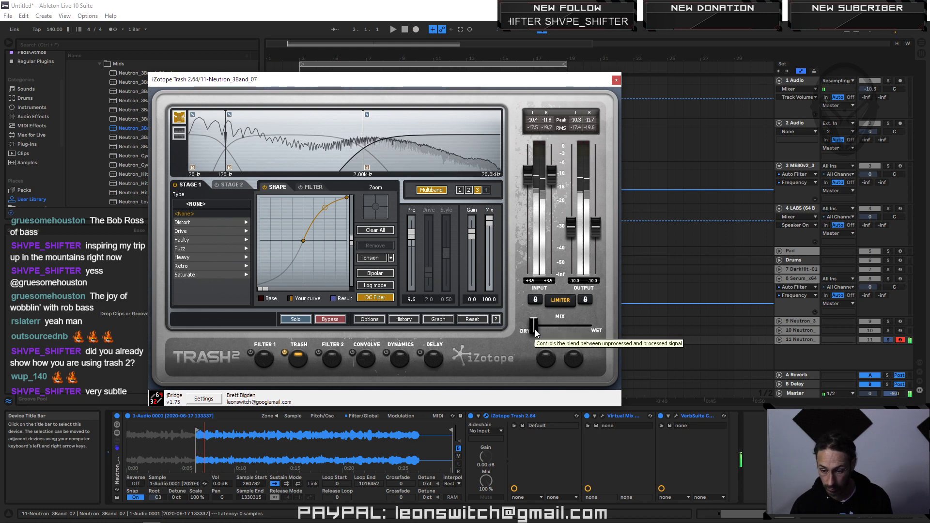
drag(535, 329, 615, 334)
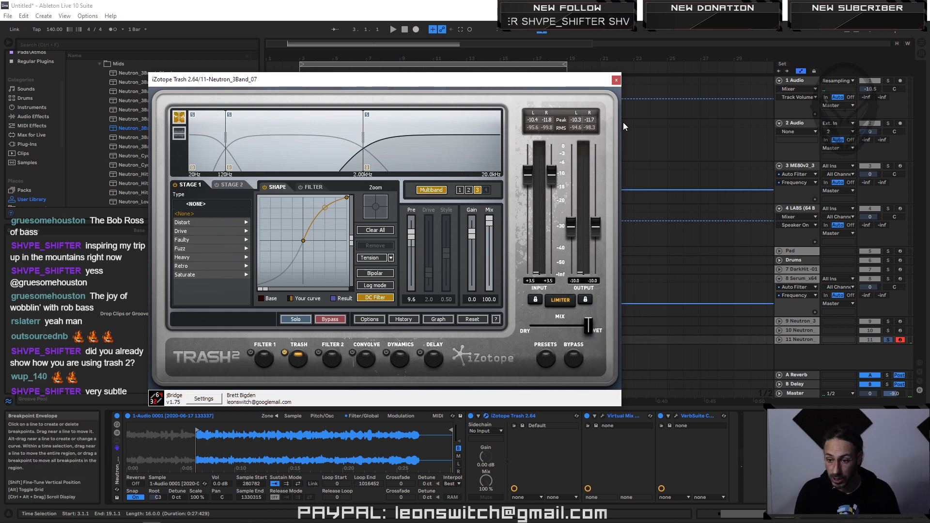
Step: Close Trash 2, unsolo the 11 Neutron track and play the full arrangement
click(617, 81)
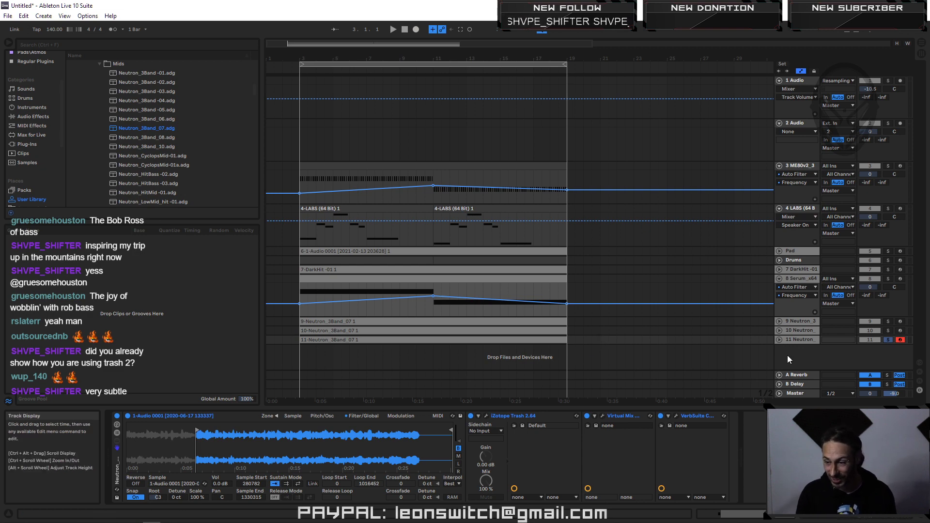
click(889, 340)
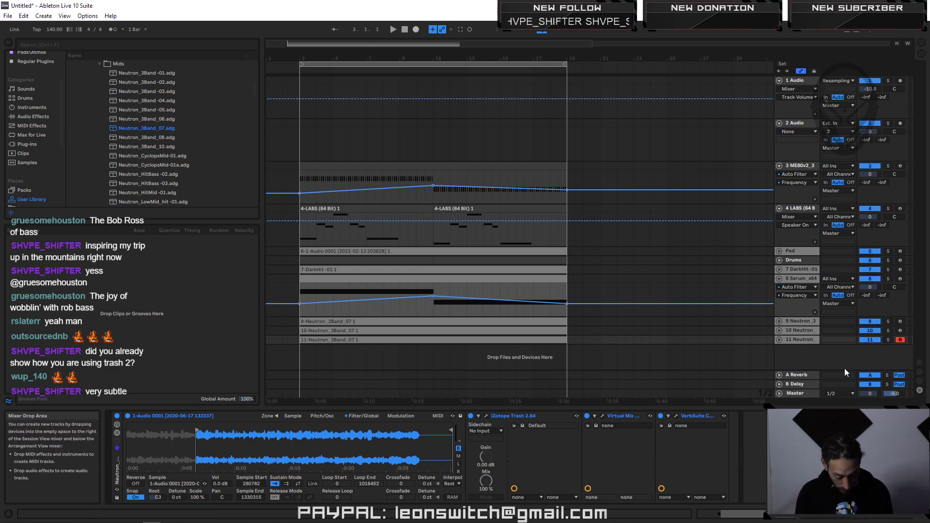
key(space)
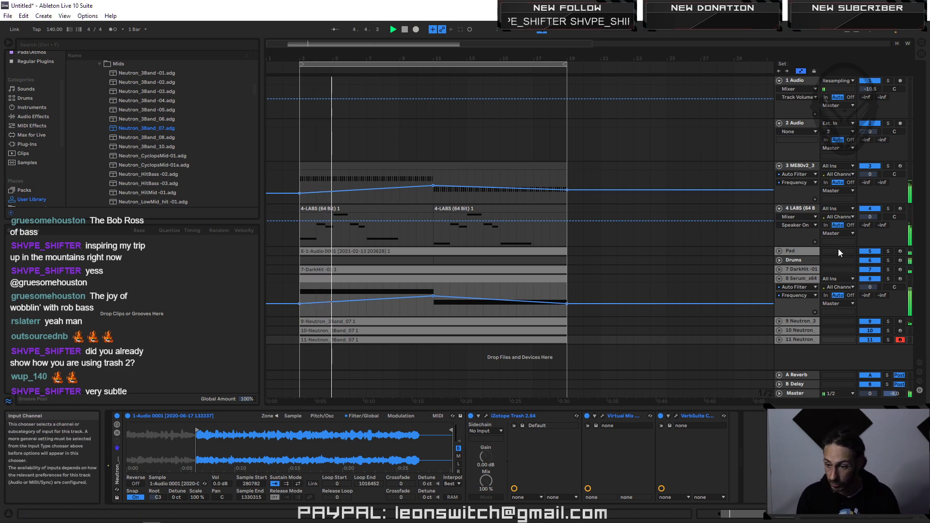
Step: Mute the 4 LABS track and set the 11 Neutron track's volume to -7.2 dB in the session mixer
click(872, 209)
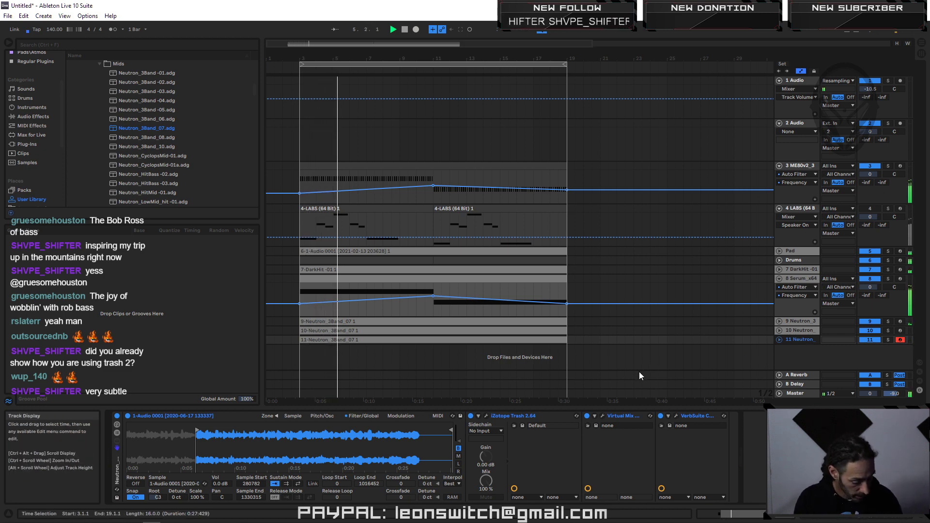
key(Tab)
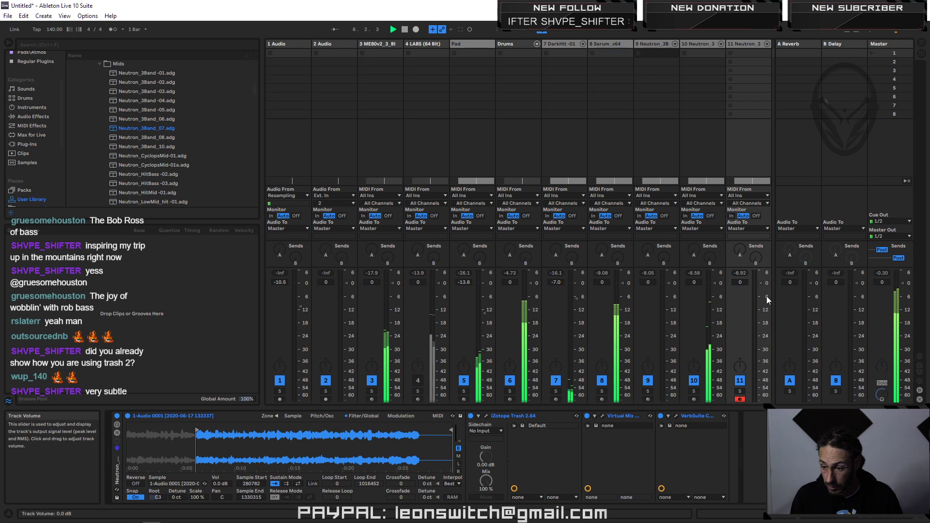
drag(760, 301, 760, 298)
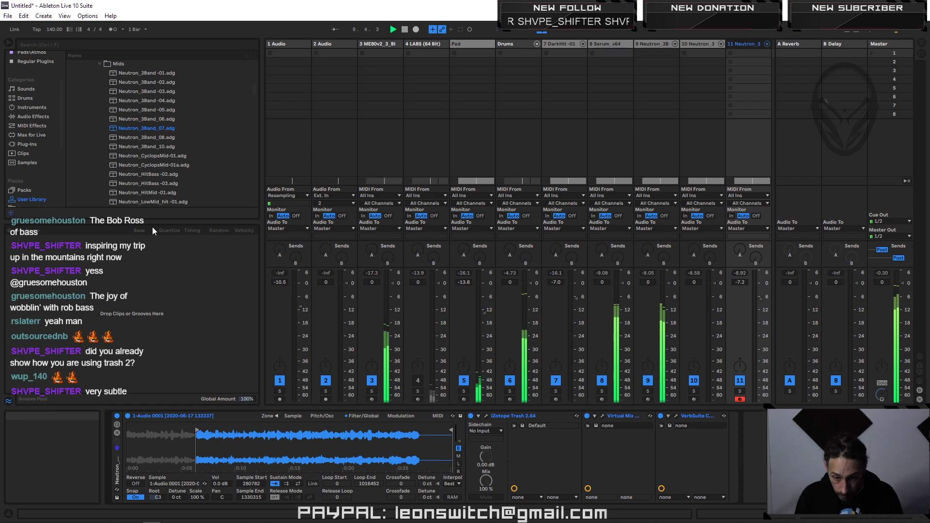
Step: Lower the low-pass filter cutoff of the 11 Neutron sampler to 3.34 kHz
click(363, 416)
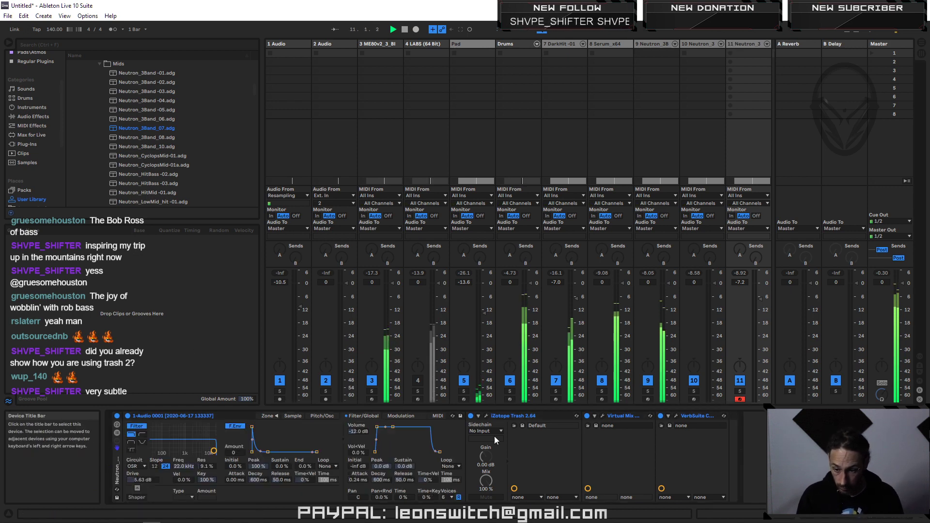
drag(215, 453, 199, 451)
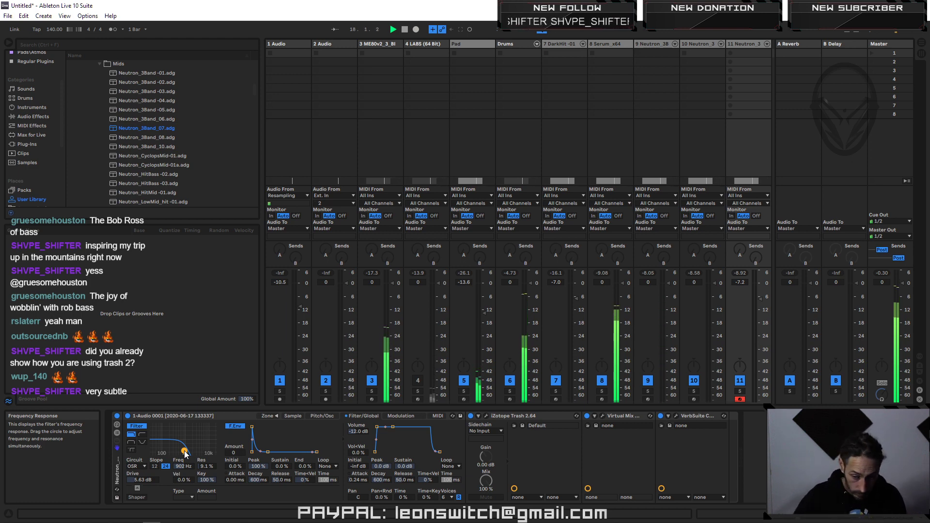
drag(185, 453, 197, 452)
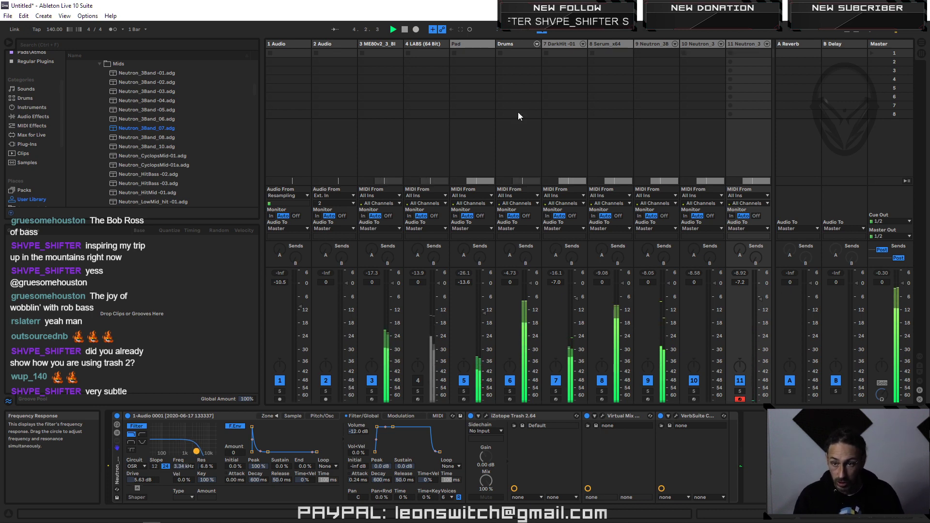
Step: Unfold the 11 Neutron track in the arrangement and set its sampler's filter frequency to 2.40 kHz
key(Tab)
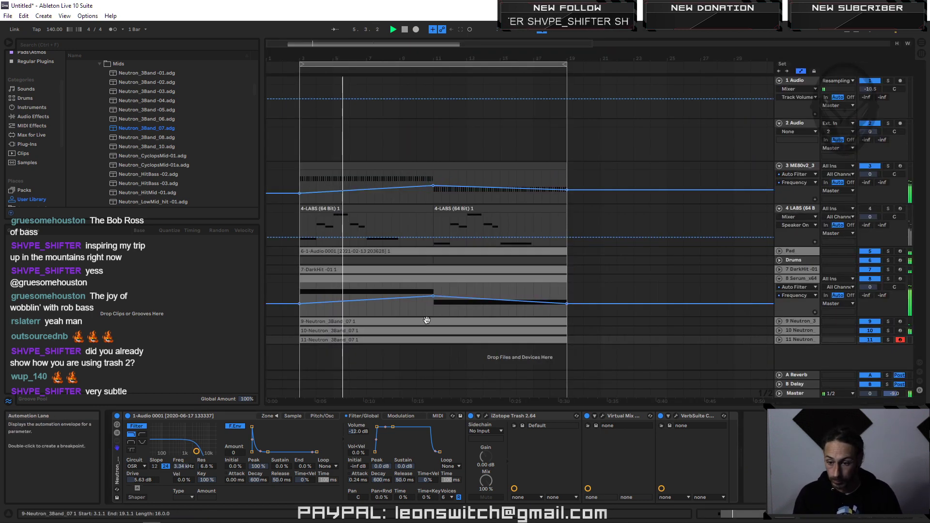
click(779, 339)
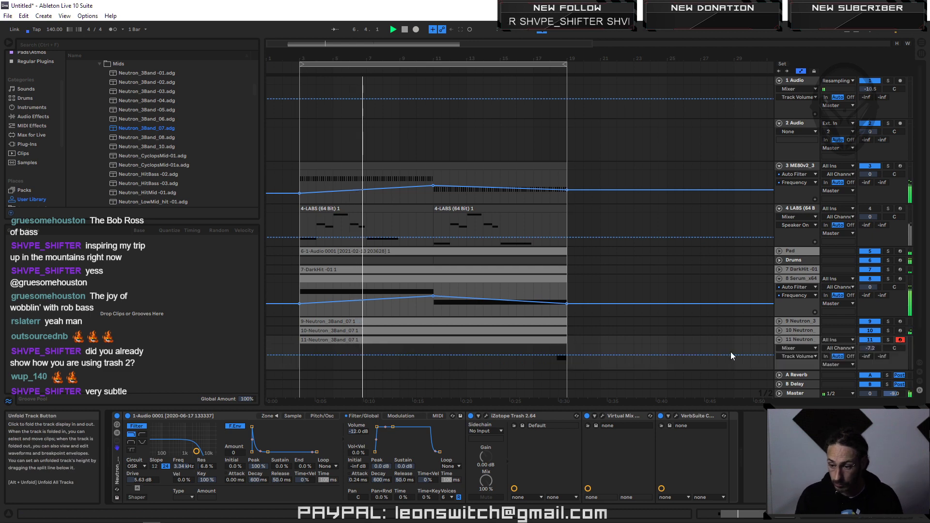
drag(563, 59, 488, 120)
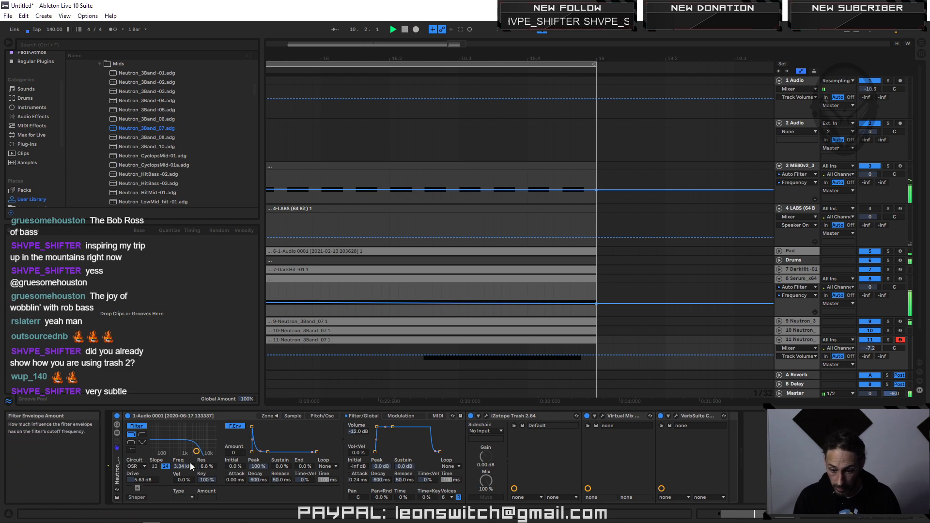
mouse_move(185, 466)
mouse_down()
mouse_move(185, 478)
mouse_move(190, 464)
mouse_up()
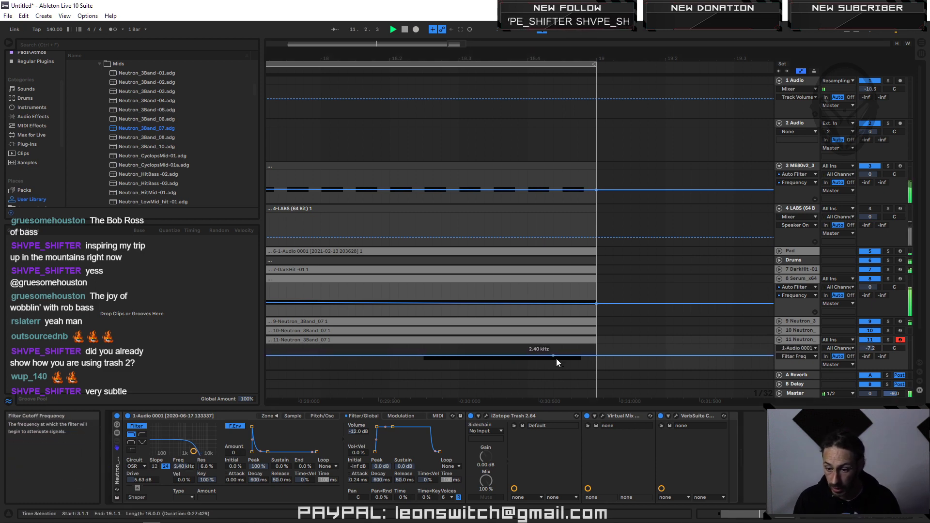
Step: Draw filter frequency automation over the last note of 11 Neutron, peaking at 22.0 kHz, ending at 1.70 kHz, with curved slopes
click(447, 356)
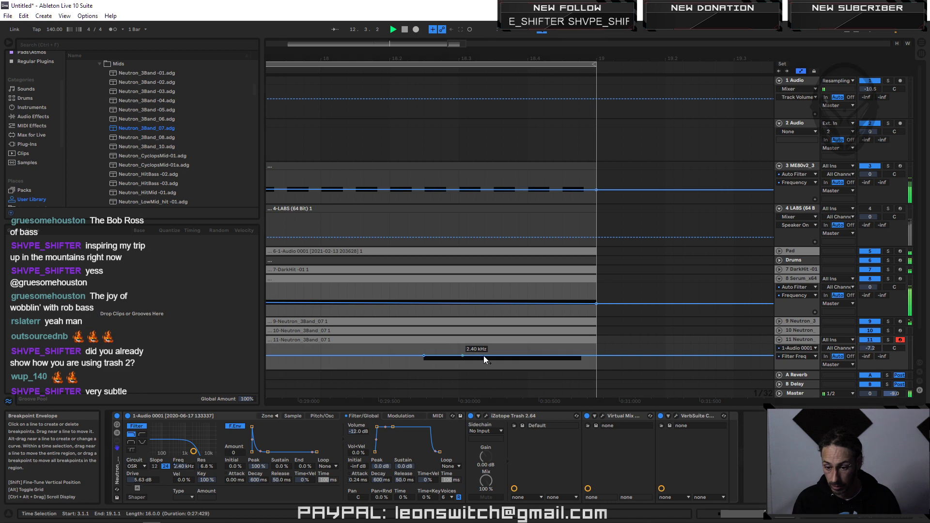
drag(499, 355, 588, 358)
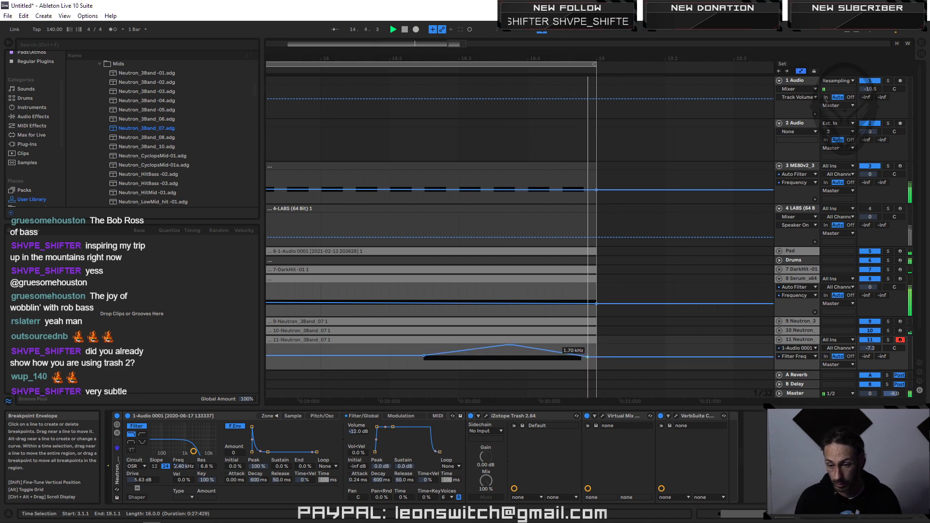
click(514, 345)
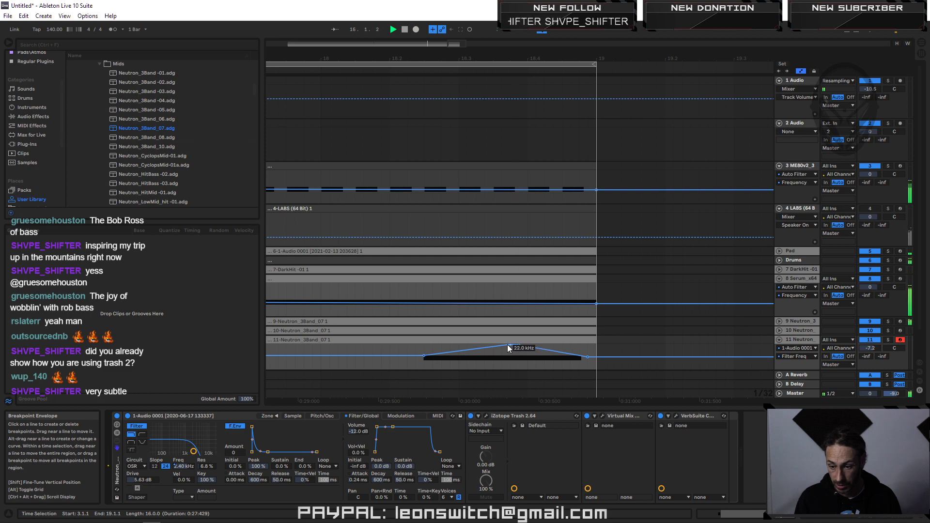
drag(510, 346, 490, 348)
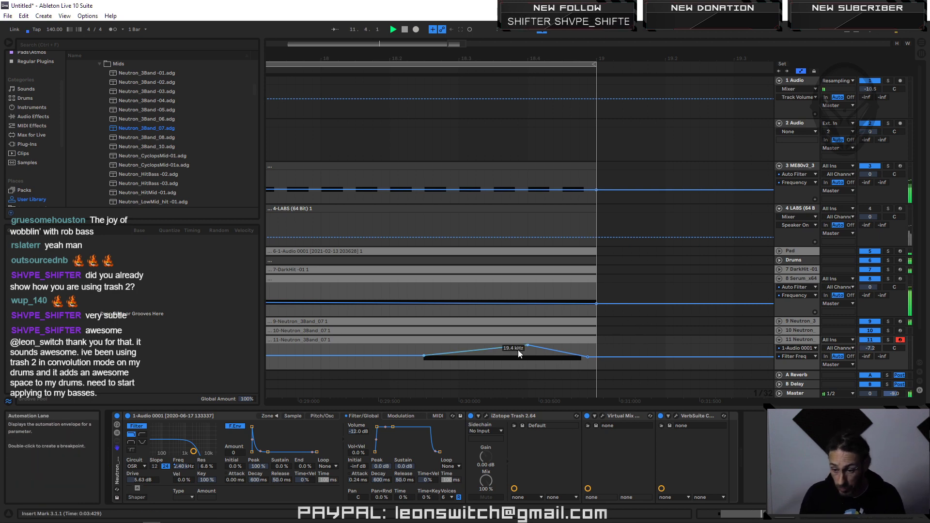
drag(484, 349, 484, 353)
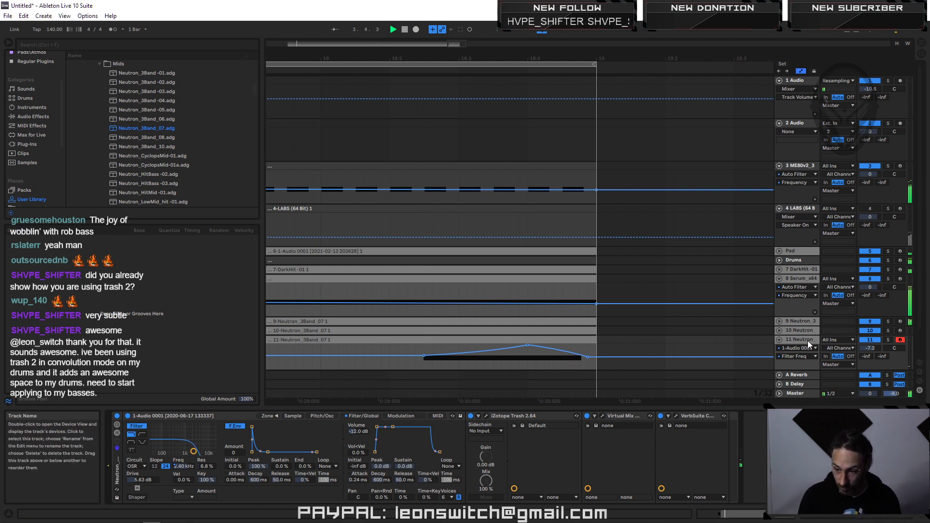
Step: Copy the 11 Neutron instrument rack to a new MIDI track and raise the copy's filter cutoff to 22.0 kHz
scroll(808, 341, down, 2)
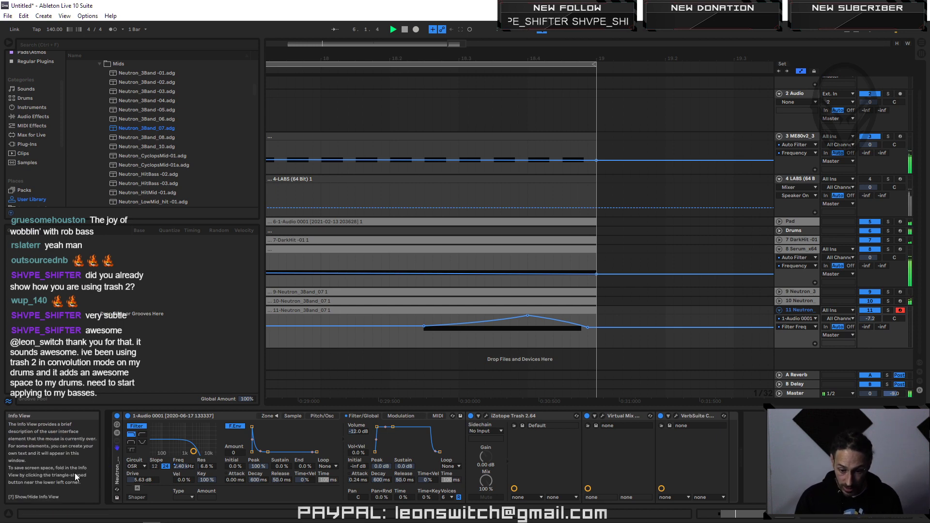
click(116, 479)
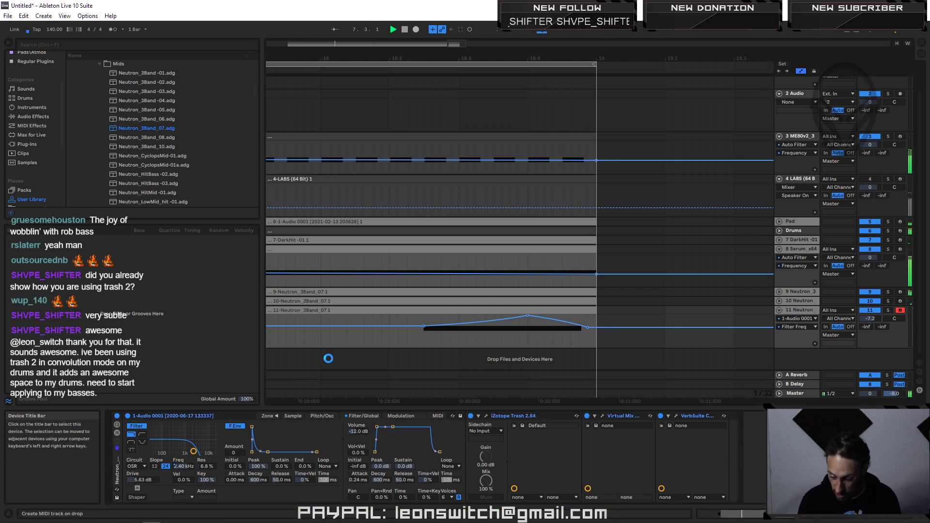
drag(328, 359, 328, 360)
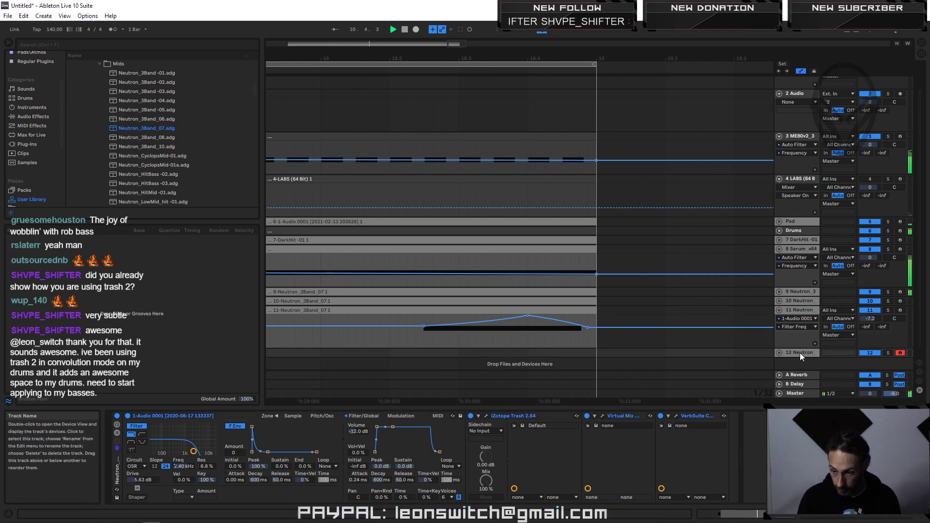
drag(401, 58, 632, 7)
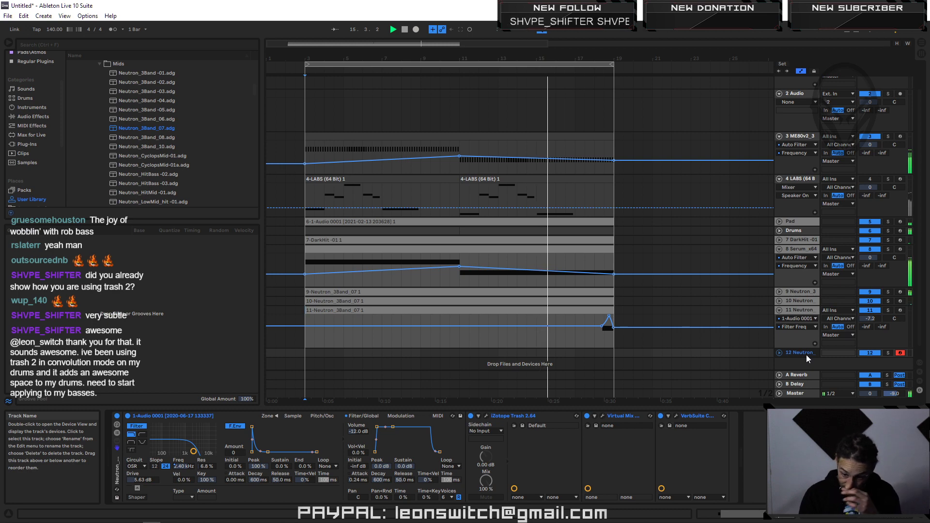
drag(193, 451, 214, 453)
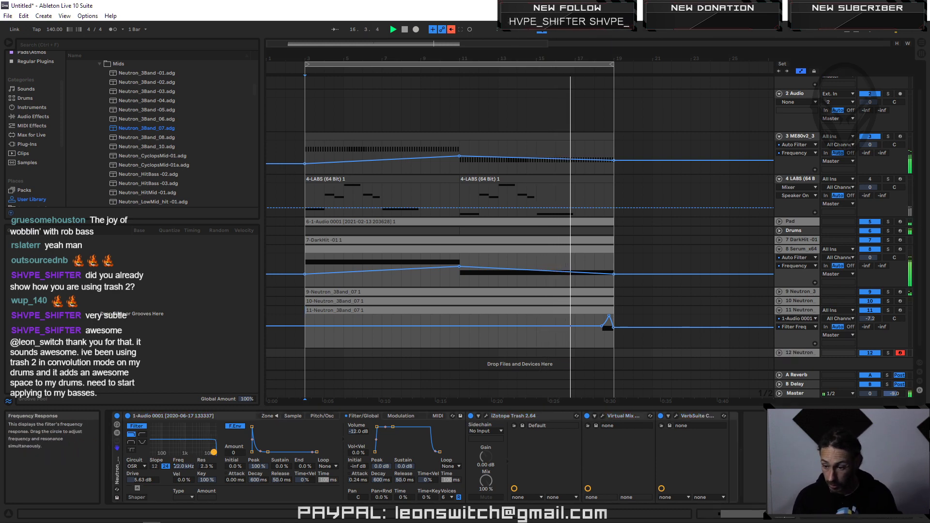
Step: Move the sample start of the 12 Neutron sampler to 76610 and turn off automation arming
click(294, 417)
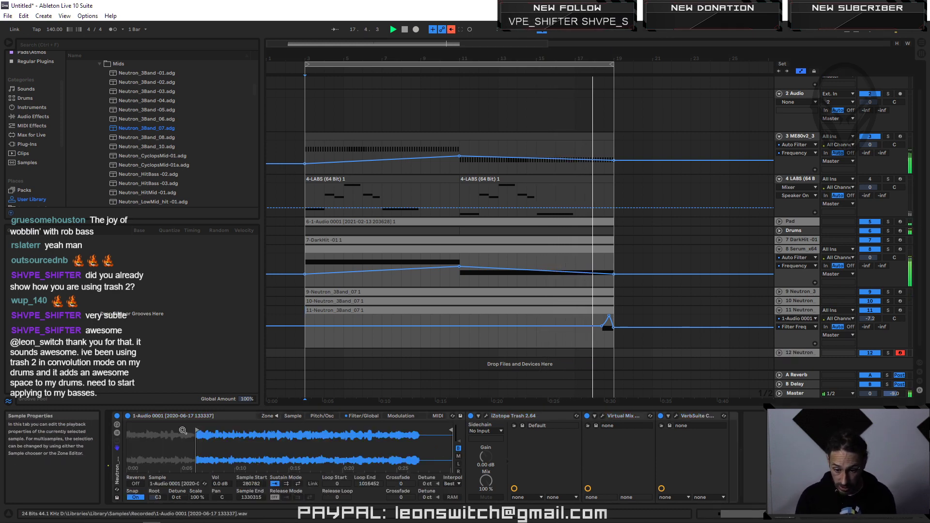
drag(196, 431, 148, 433)
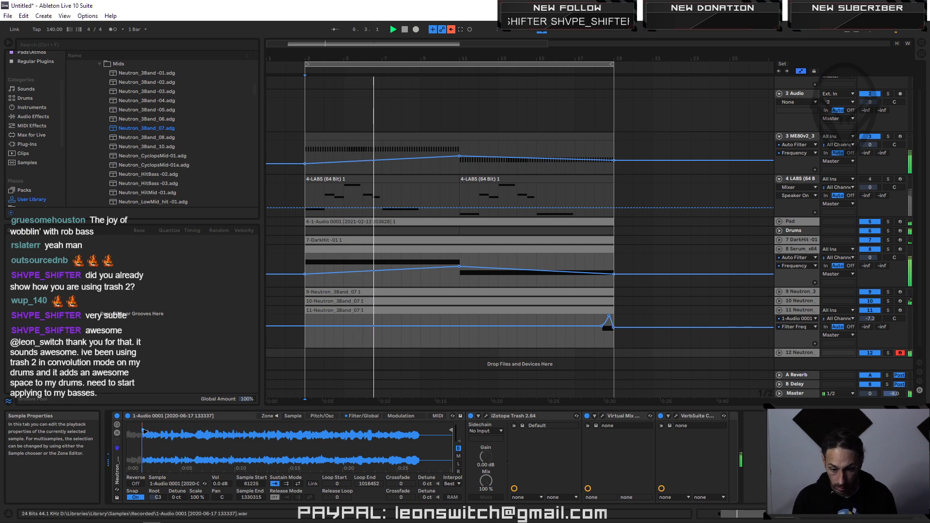
drag(148, 432, 134, 431)
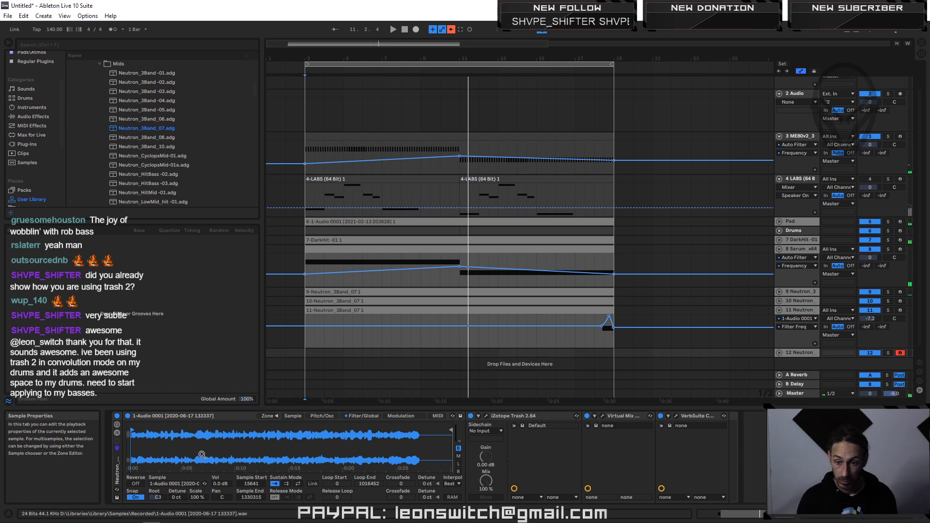
click(420, 67)
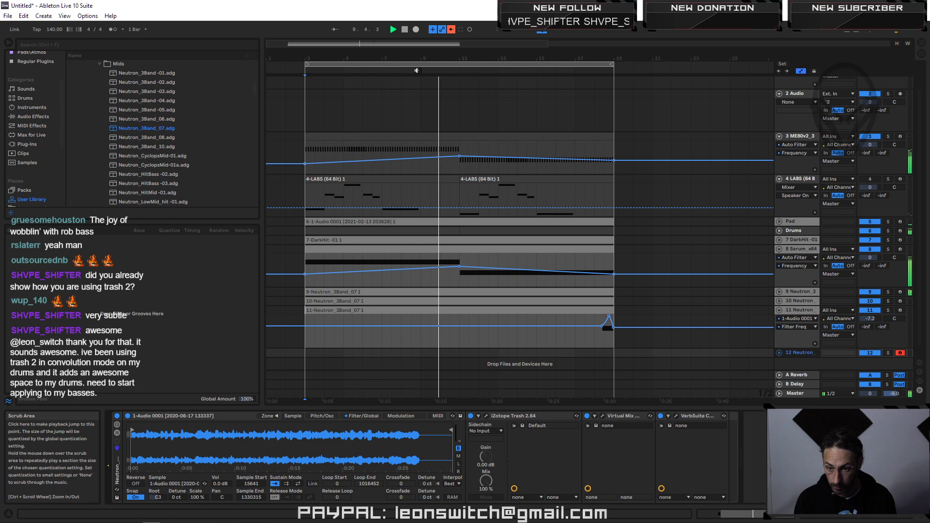
click(418, 71)
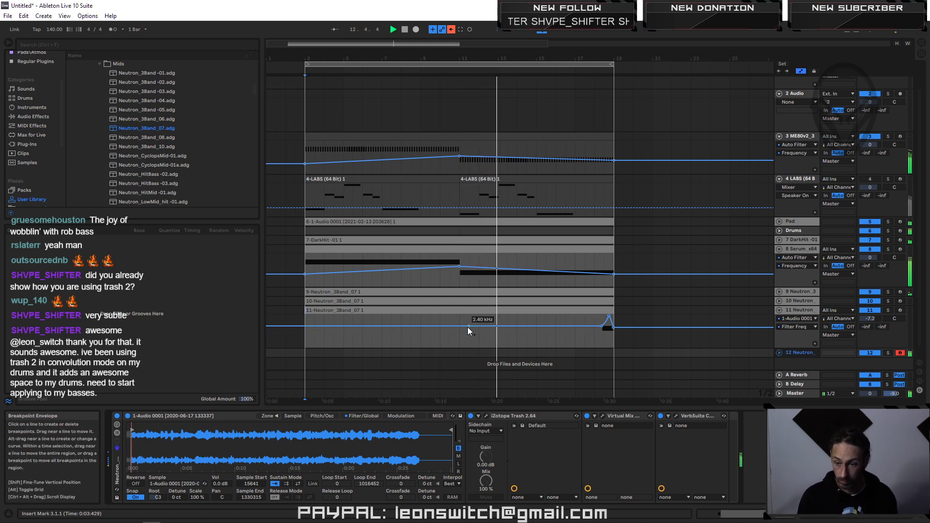
click(452, 29)
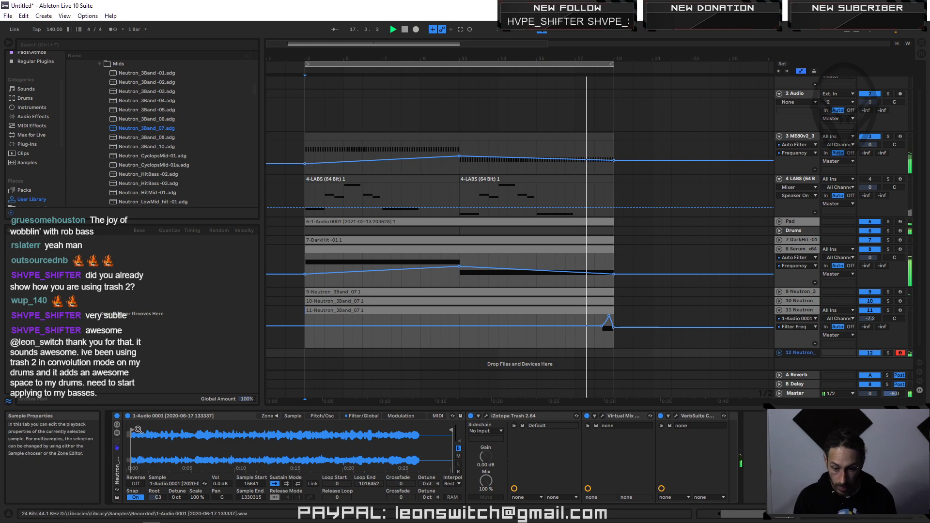
drag(133, 430, 150, 432)
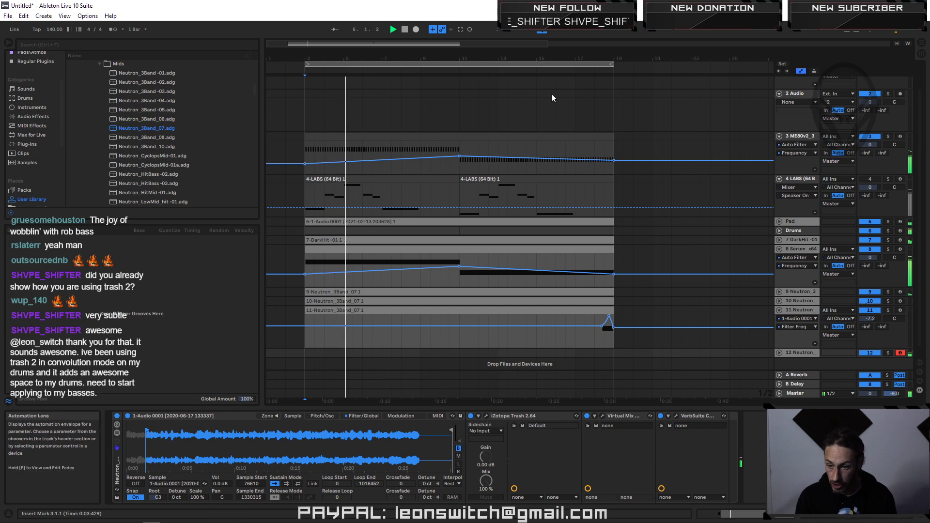
Step: Record a MIDI take on the 12 Neutron track near the end of the loop and stop the transport
click(532, 72)
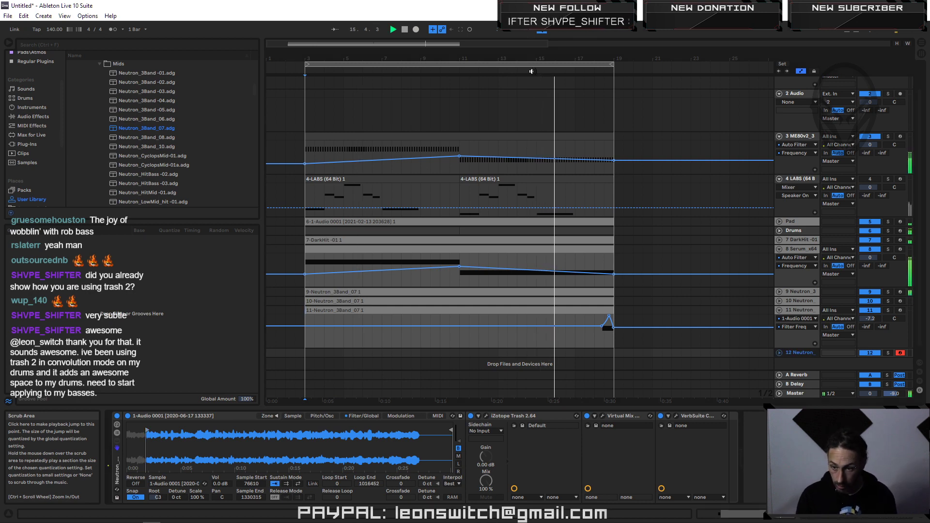
click(533, 71)
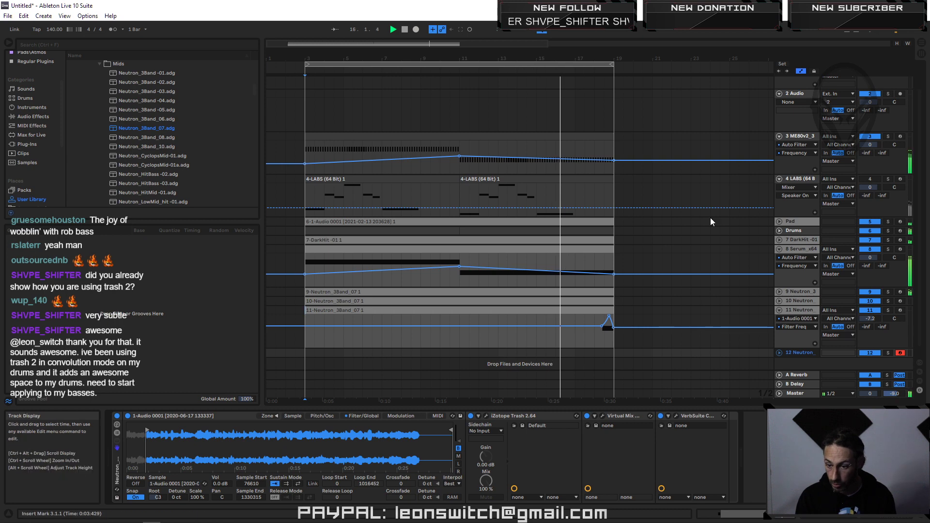
click(416, 29)
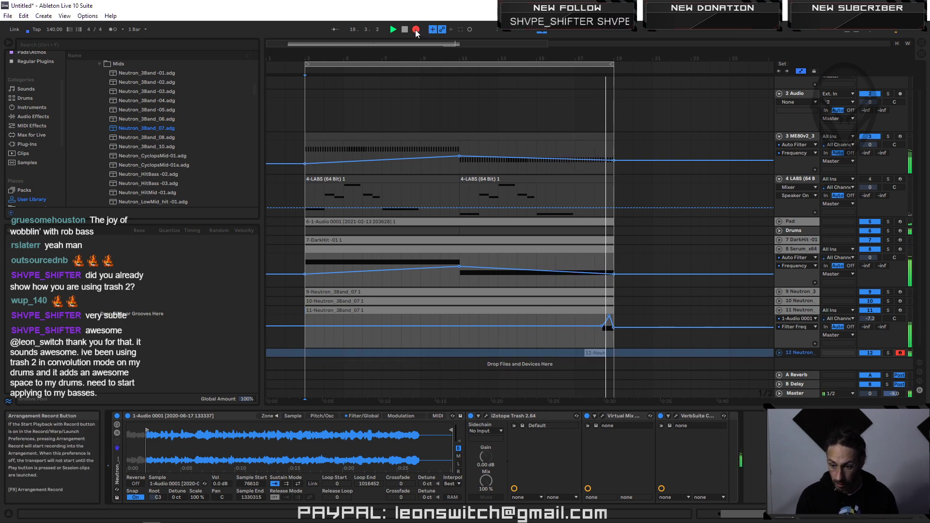
key(space)
key(space)
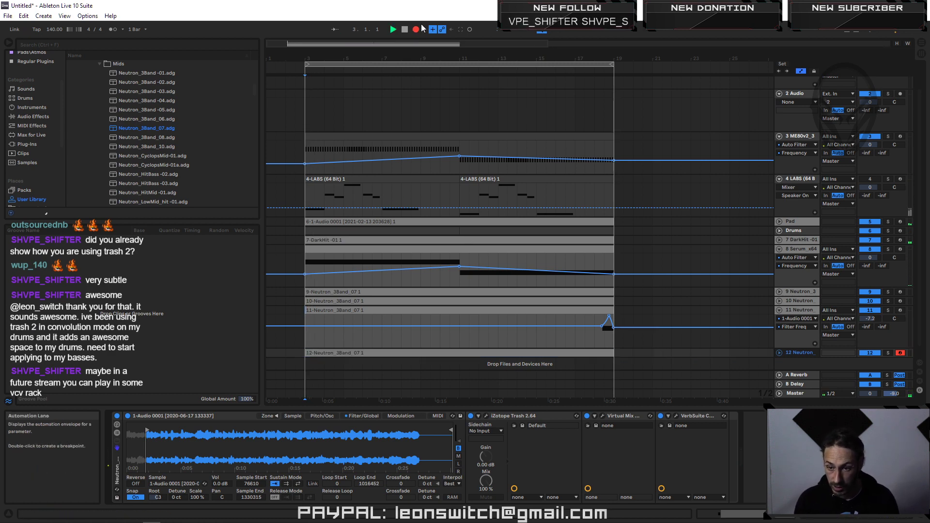
click(405, 30)
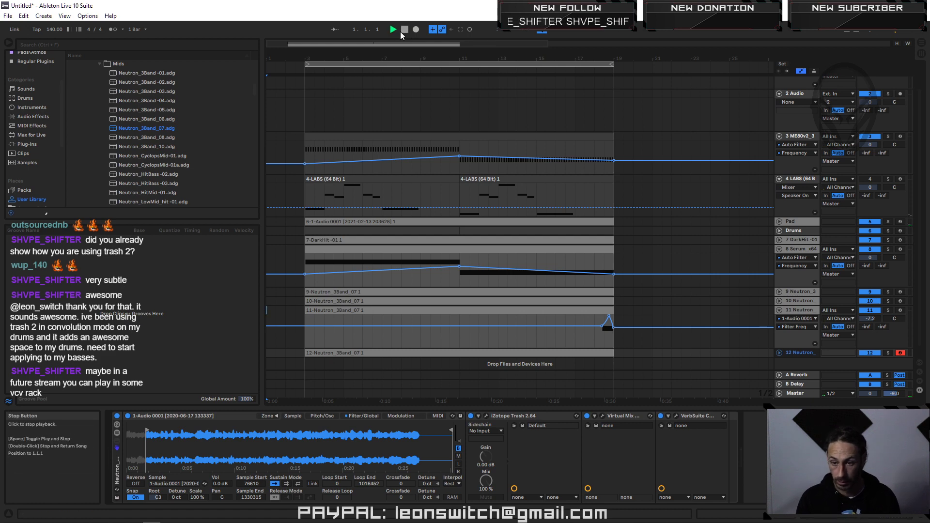
Step: Open the recorded 12 Neutron clip, then shorten and reposition its A#2 note to end at 18.2.3
click(576, 353)
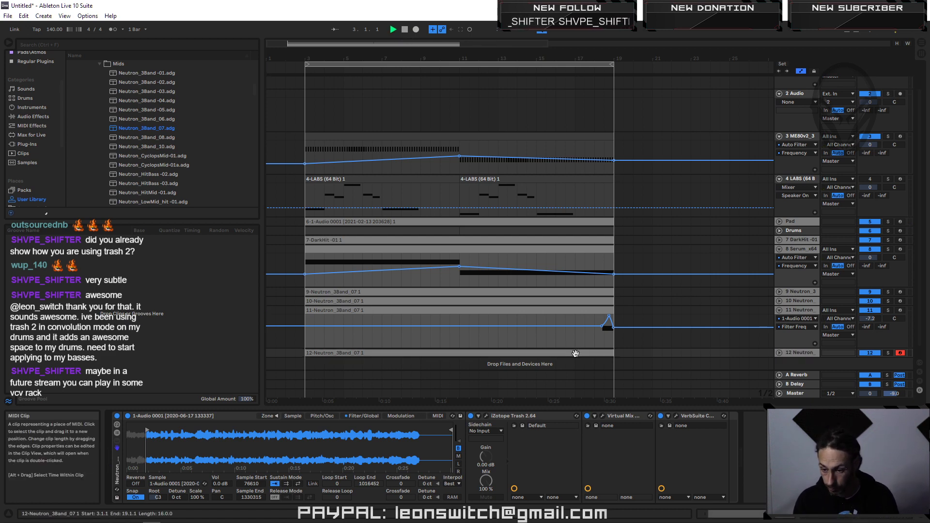
double_click(576, 354)
click(585, 211)
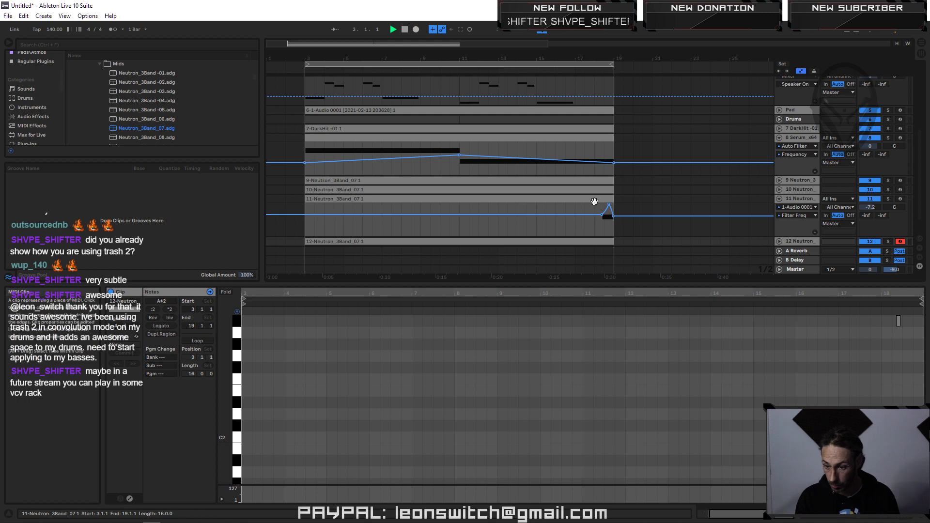
drag(912, 293, 912, 361)
drag(670, 335, 673, 342)
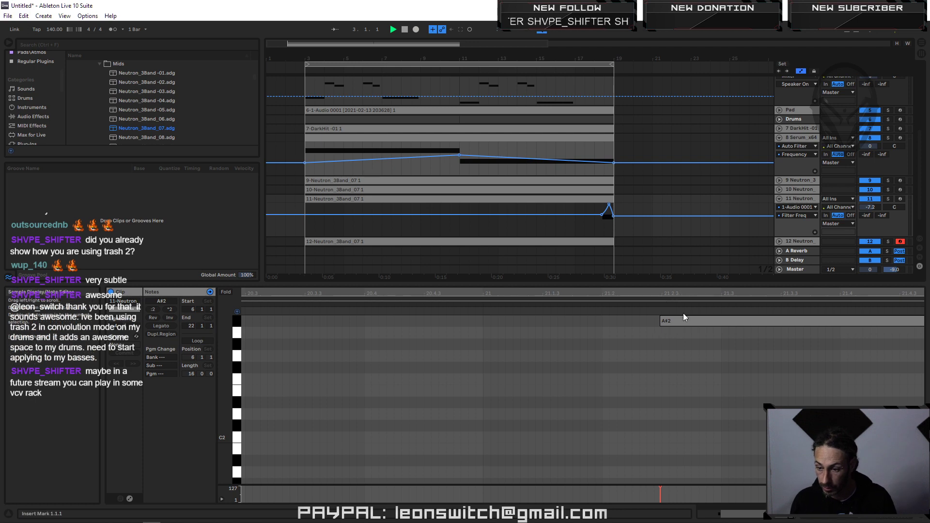
click(612, 242)
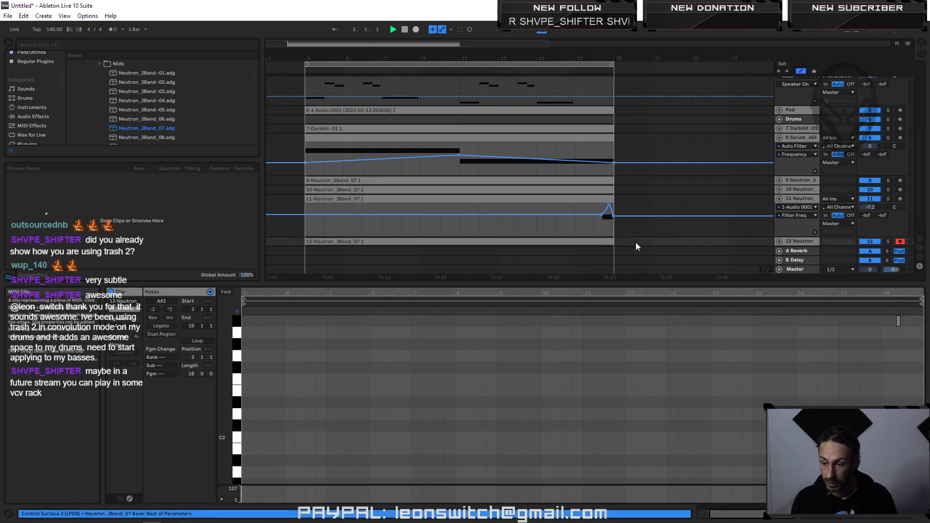
drag(891, 329, 411, 350)
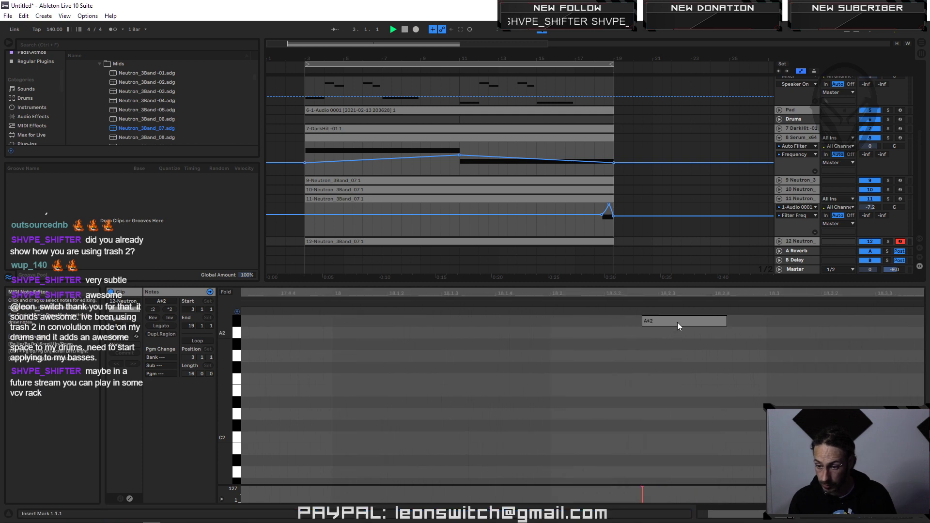
mouse_move(677, 323)
mouse_down()
mouse_move(640, 324)
mouse_move(677, 321)
mouse_up()
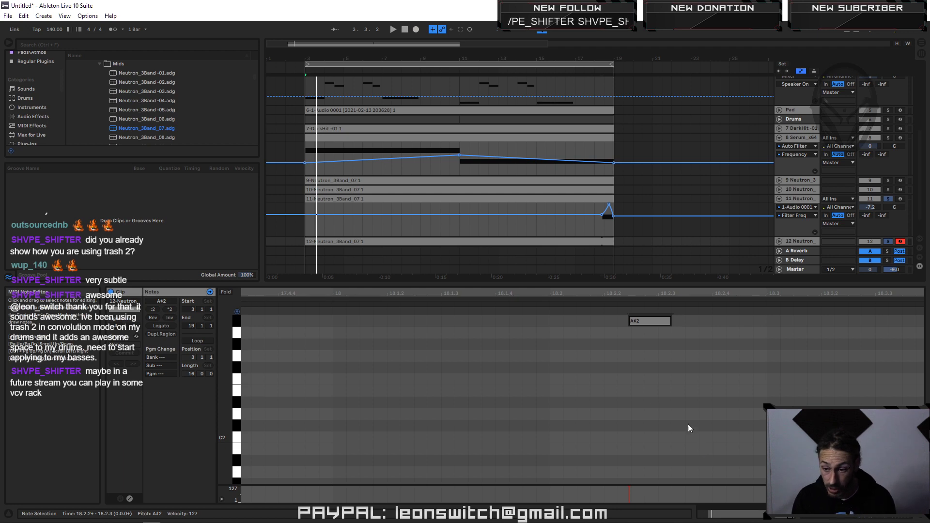
Step: Play the loop to audition the edited 12 Neutron note, reducing the clip view's height and reopening the 12 Neutron clip
click(589, 70)
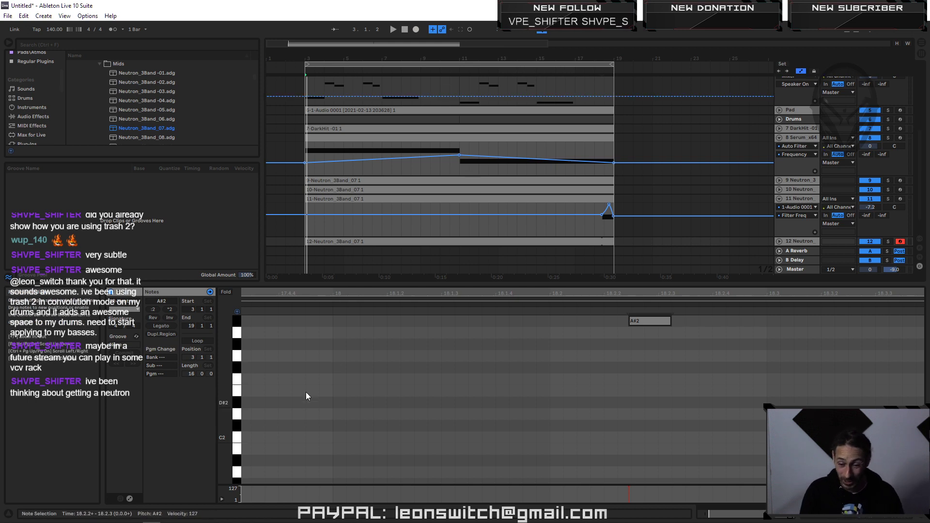
key(space)
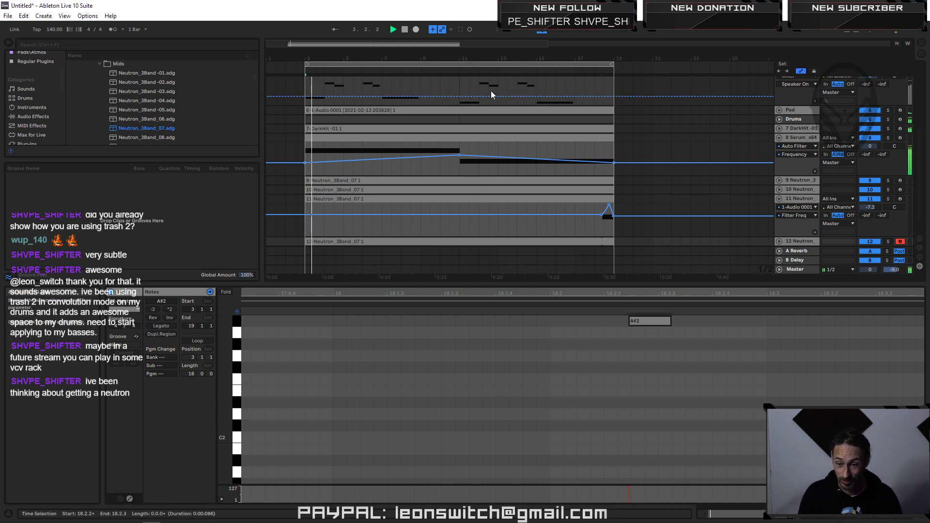
click(485, 64)
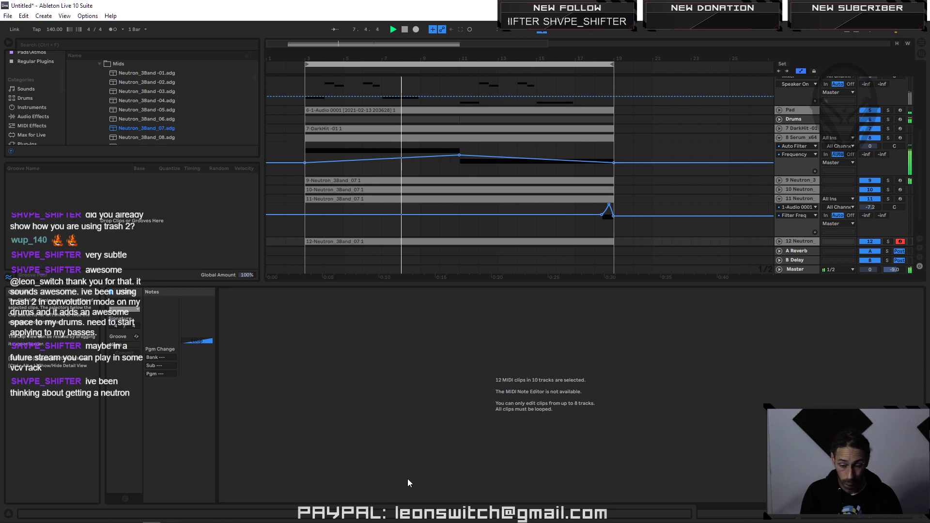
drag(468, 285, 472, 410)
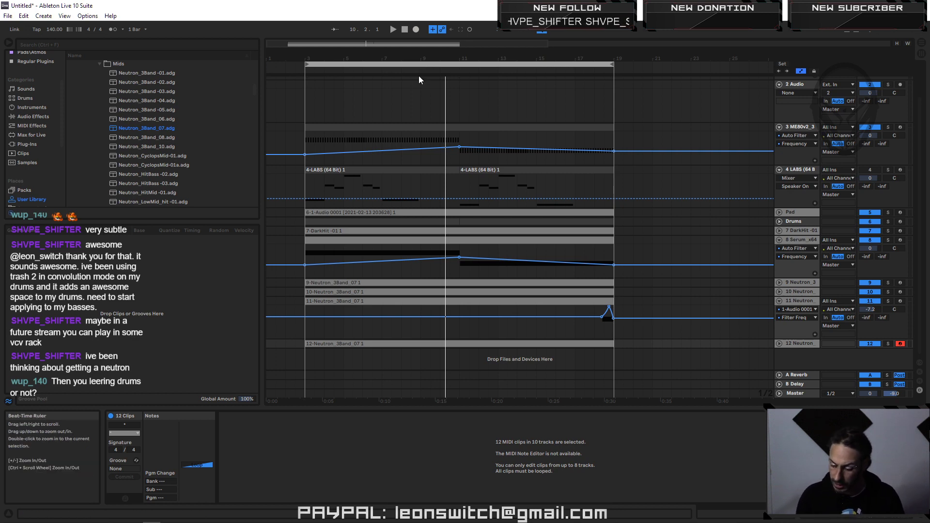
key(space)
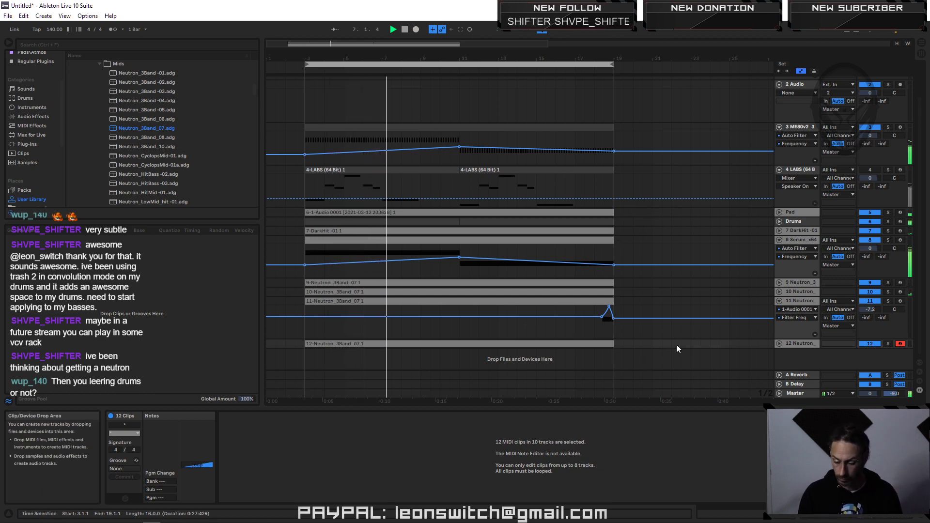
click(532, 346)
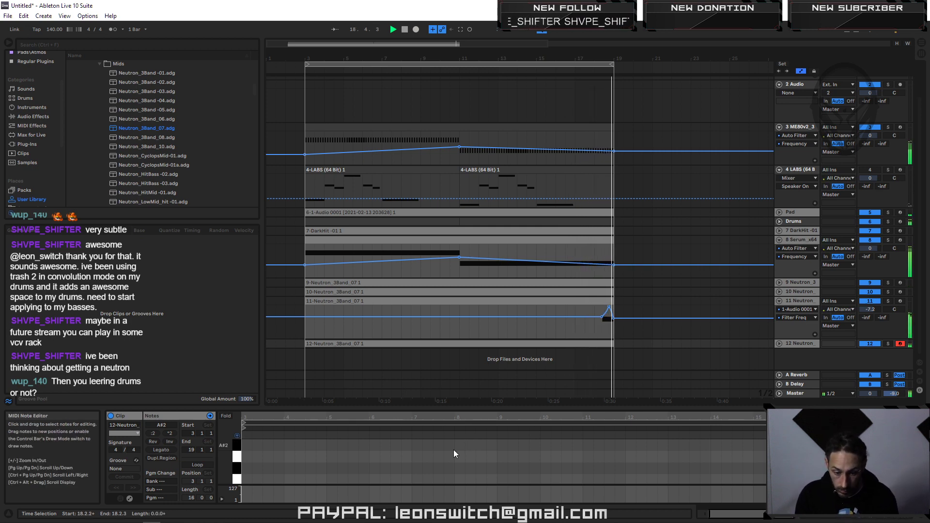
Step: Load the Neutron_Reese_3Band-04 preset onto a new MIDI track below 12 Neutron
click(806, 346)
scroll(146, 161, down, 4)
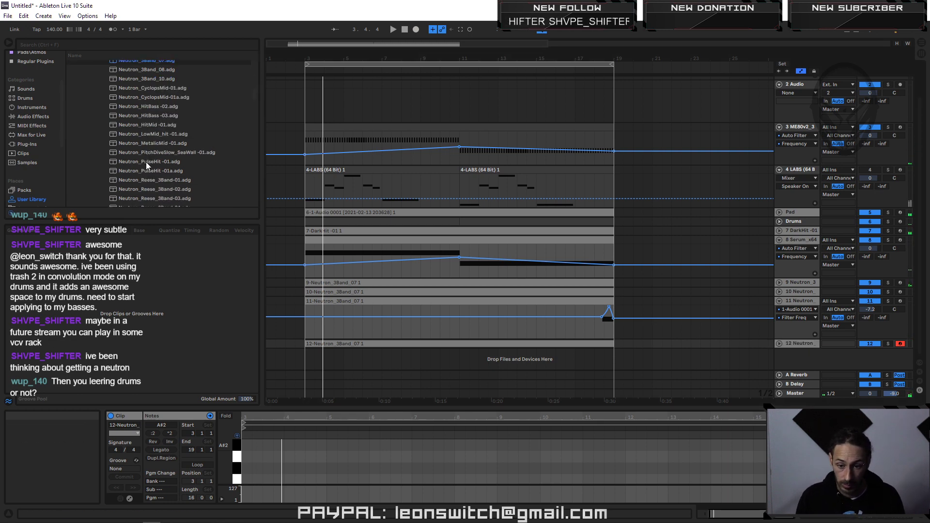
drag(141, 158, 193, 144)
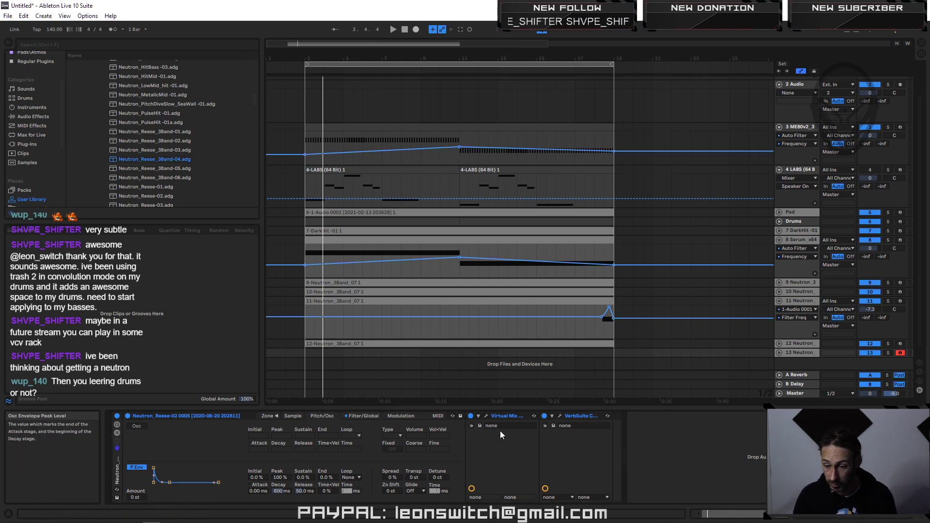
Step: Set the volume of the 13 Neutron track to -3.4 dB in the mixer, start playback and return to the arrangement
key(Tab)
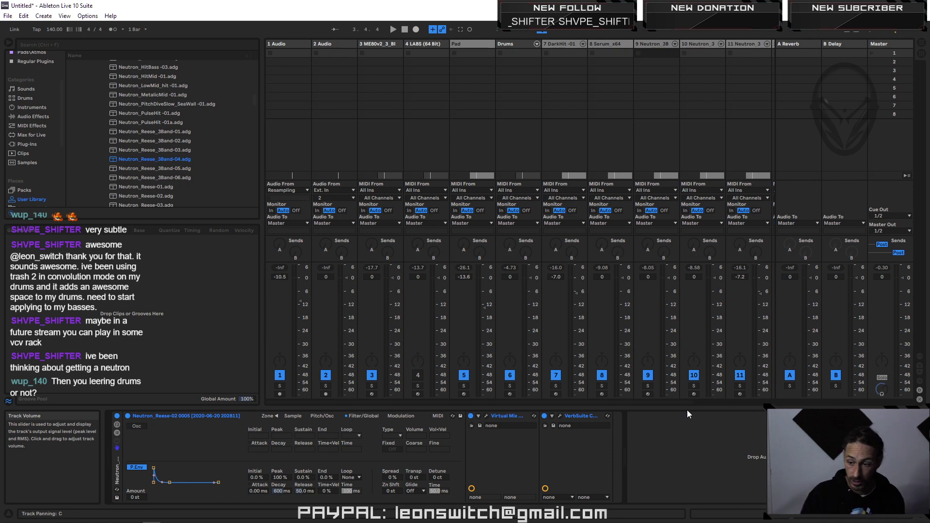
scroll(665, 400, right, 3)
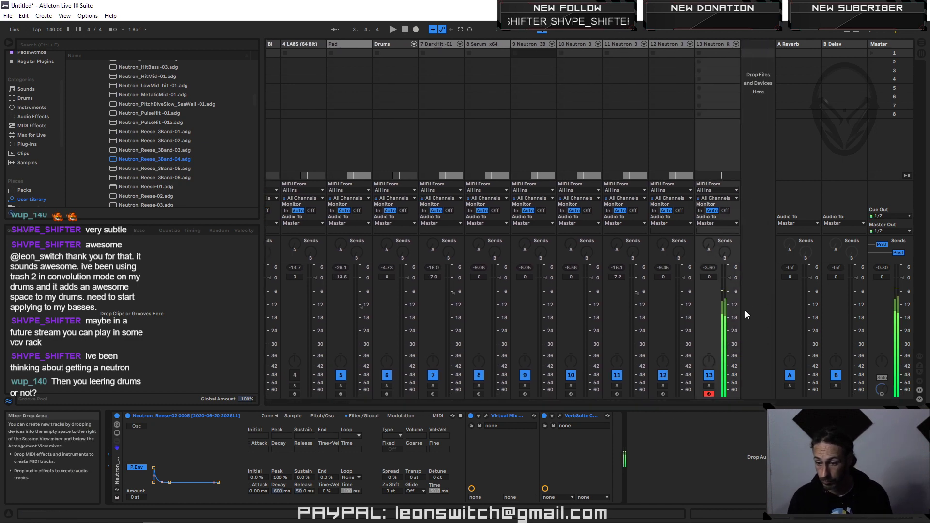
drag(729, 292, 729, 286)
key(space)
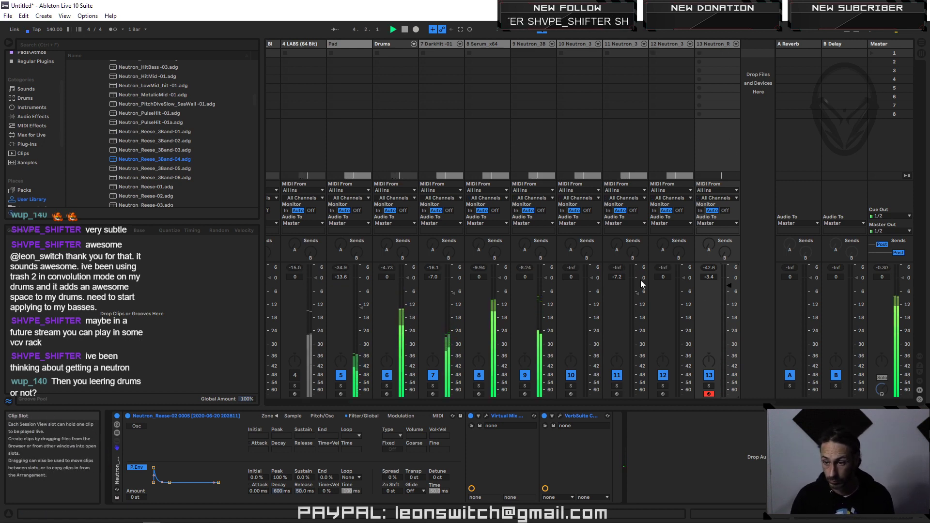
click(922, 43)
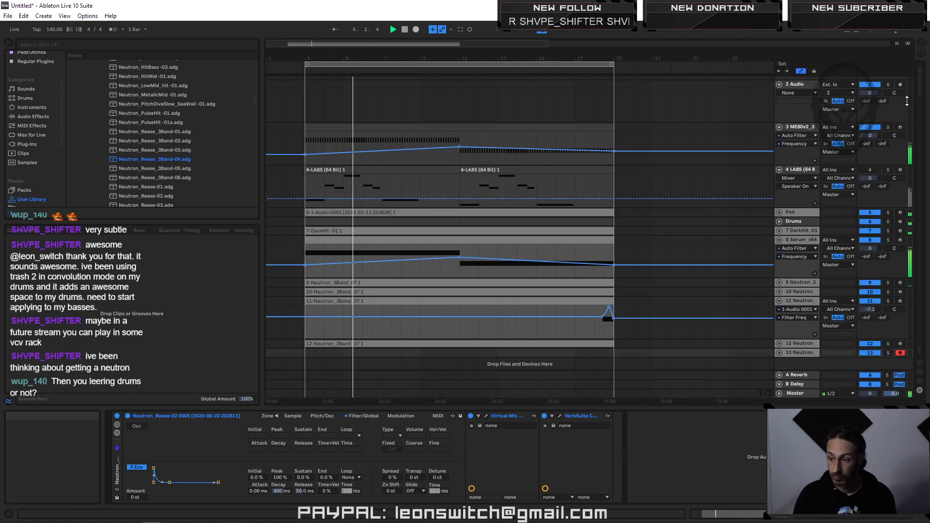
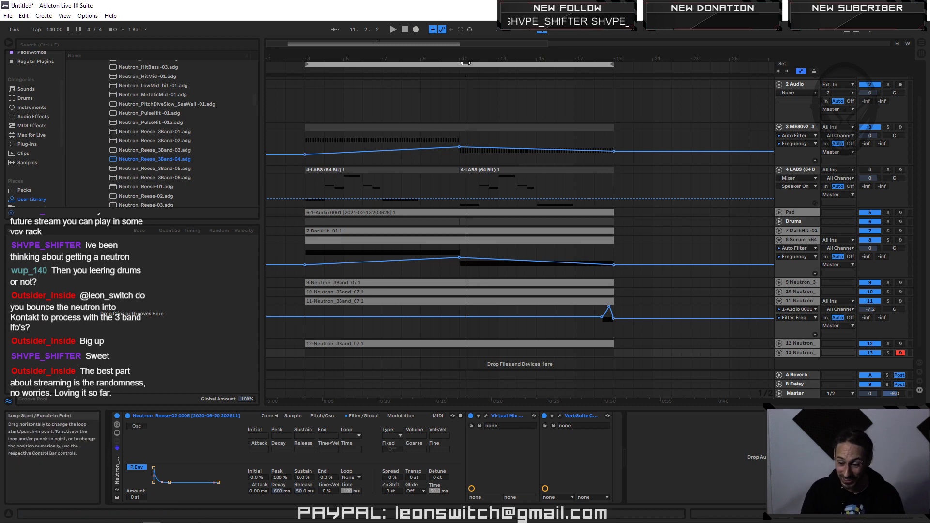
Step: Play the loop from its start to audition the current bass layers
key(space)
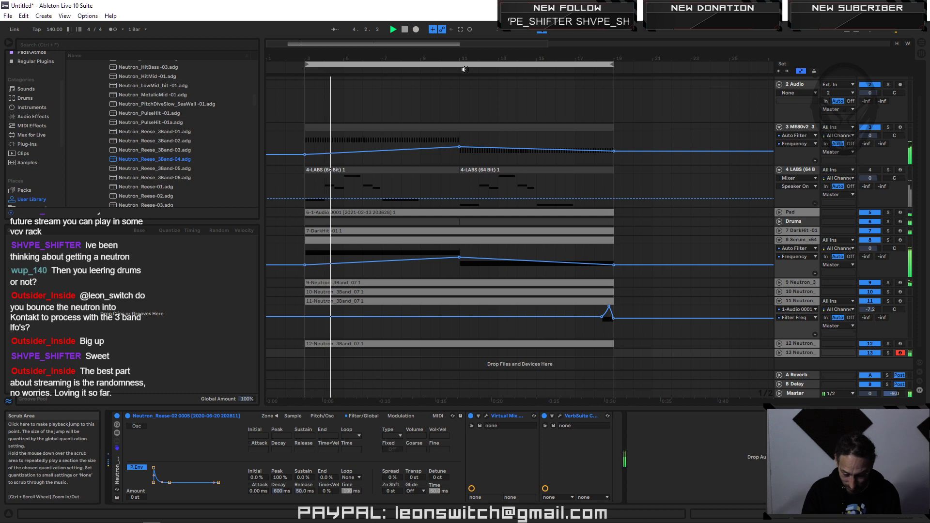
key(space)
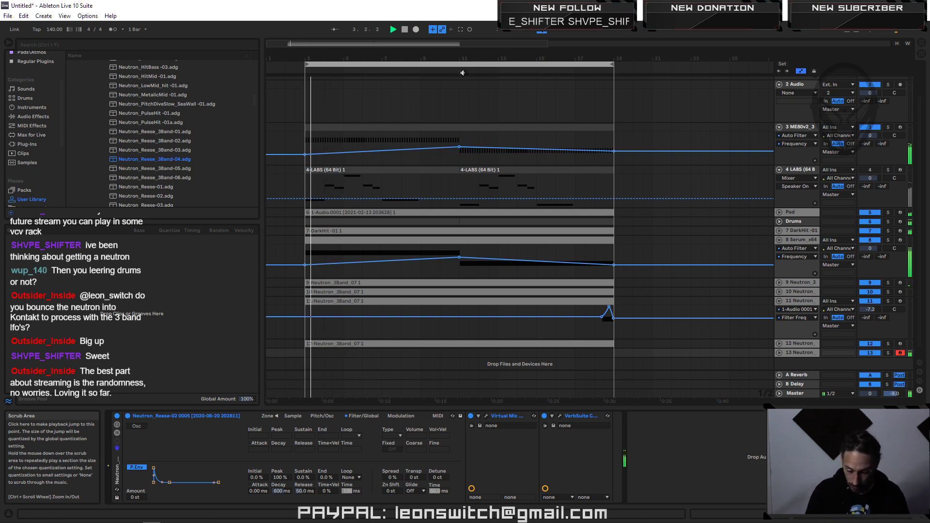
key(space)
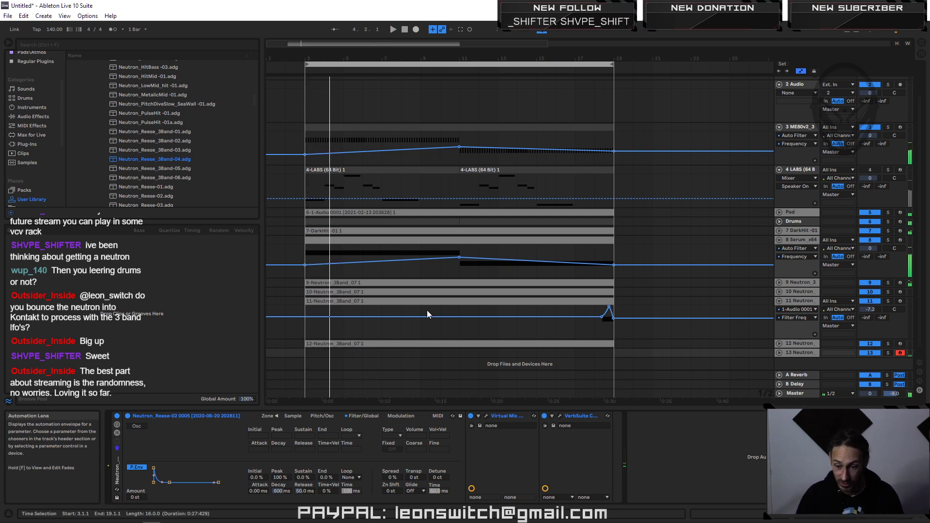
Step: Insert an empty MIDI clip on the 13 Neutron track from 3.1.1 to 19.1.1, showing the C3 range in its note editor
drag(308, 353, 601, 359)
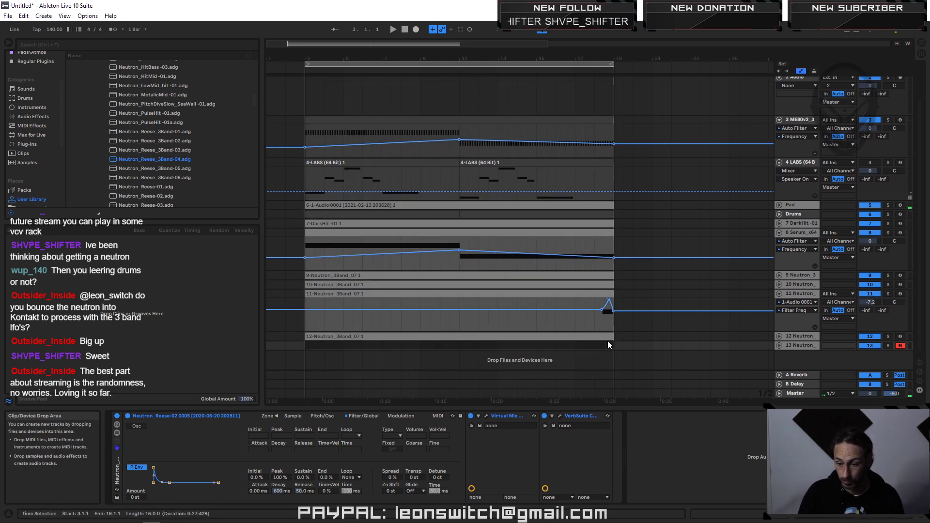
right_click(608, 341)
click(635, 408)
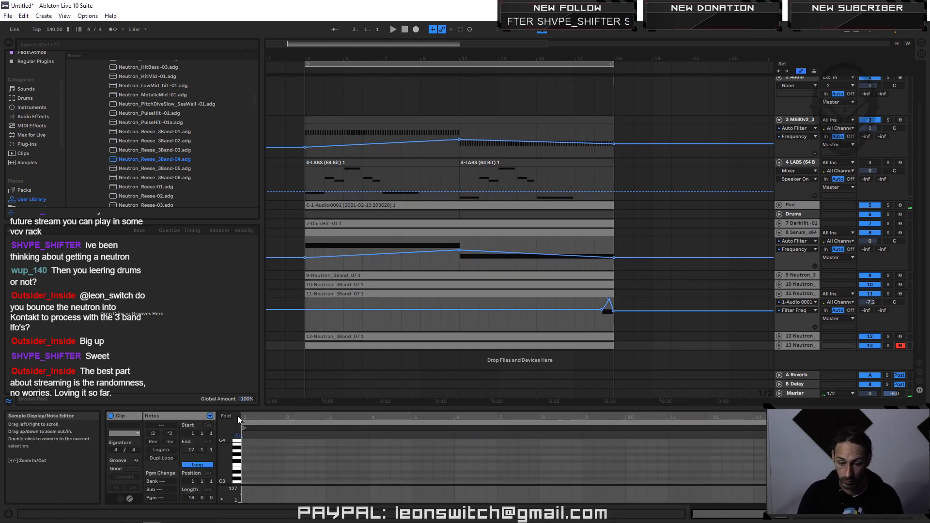
drag(222, 478, 222, 463)
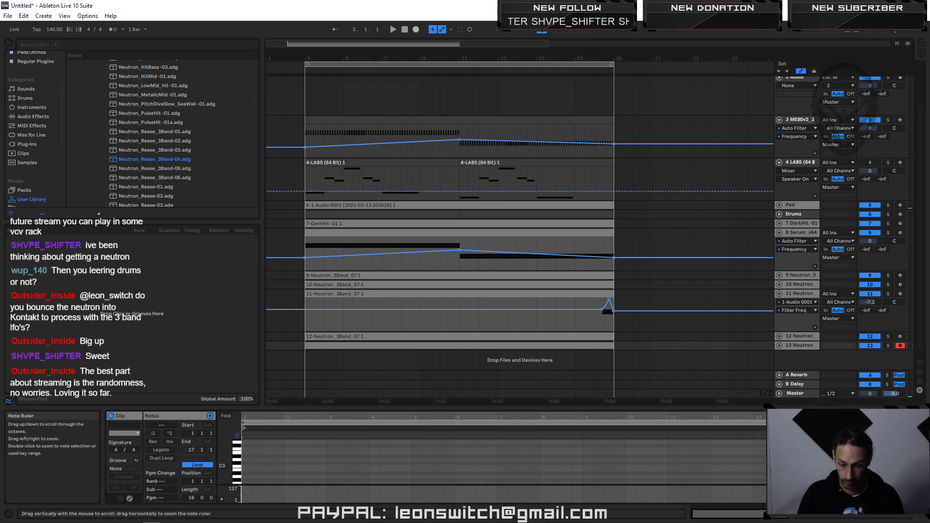
Step: Add a C3 note at the start of the new 13 Neutron clip and shorten it to end at 1.1.3, auditioning the length
double_click(245, 467)
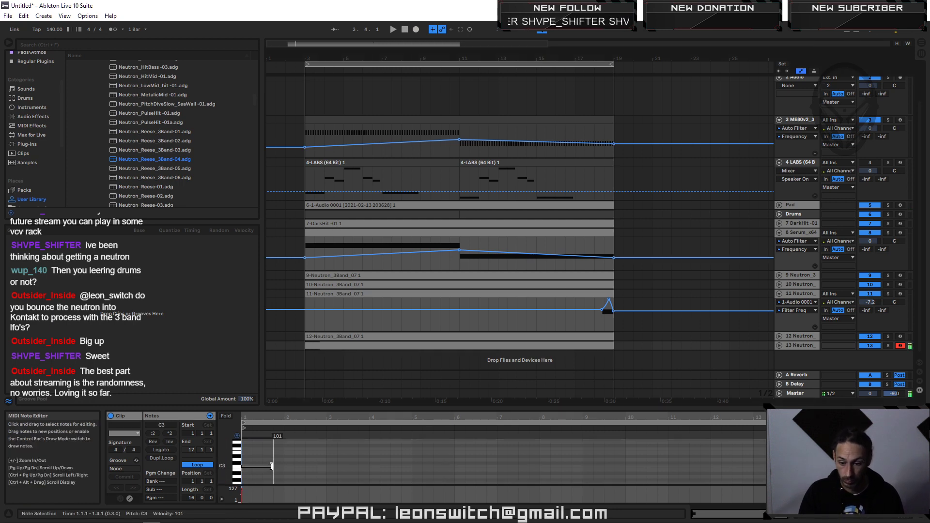
key(space)
key(space)
drag(270, 467, 259, 466)
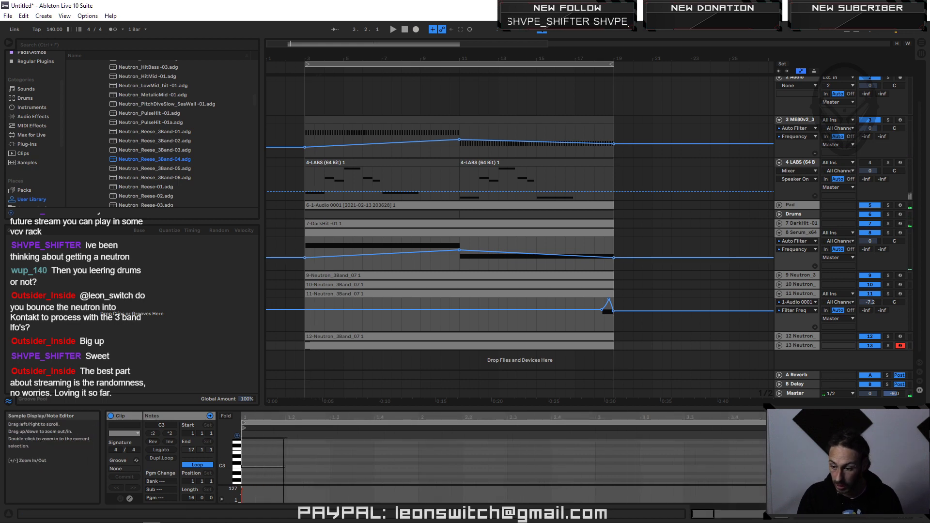
key(space)
drag(285, 466, 269, 465)
key(space)
key(space)
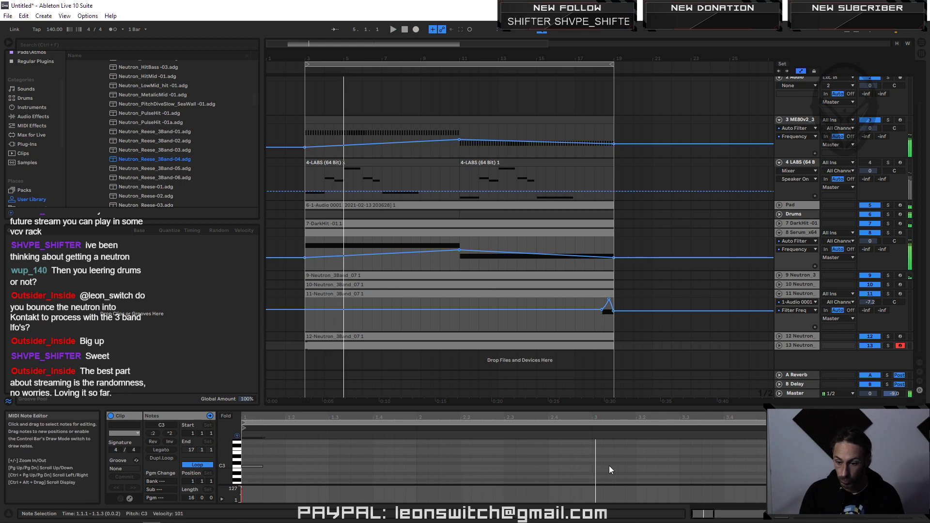
Step: Copy the short C3 note to 3.1.1 and 3.1.3 in the 13 Neutron clip and audition the pattern
drag(252, 466, 447, 466)
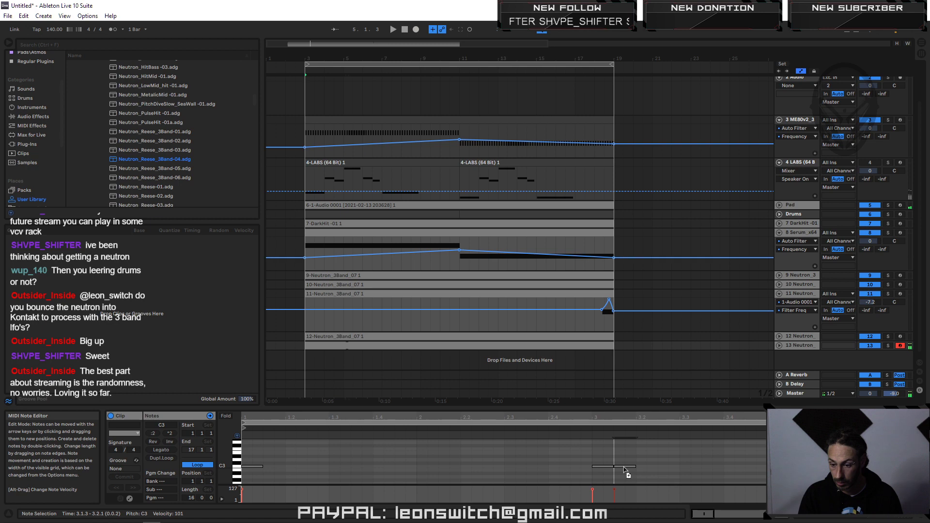
key(space)
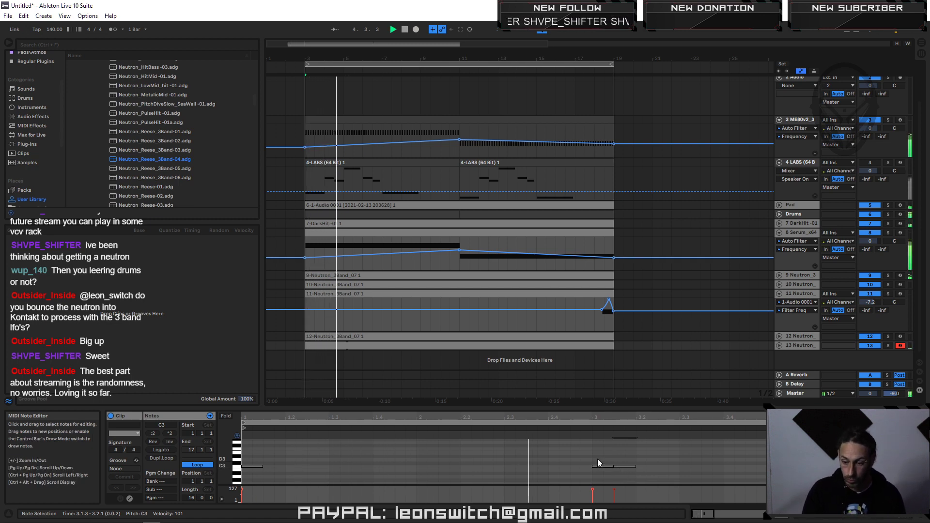
drag(599, 418, 599, 385)
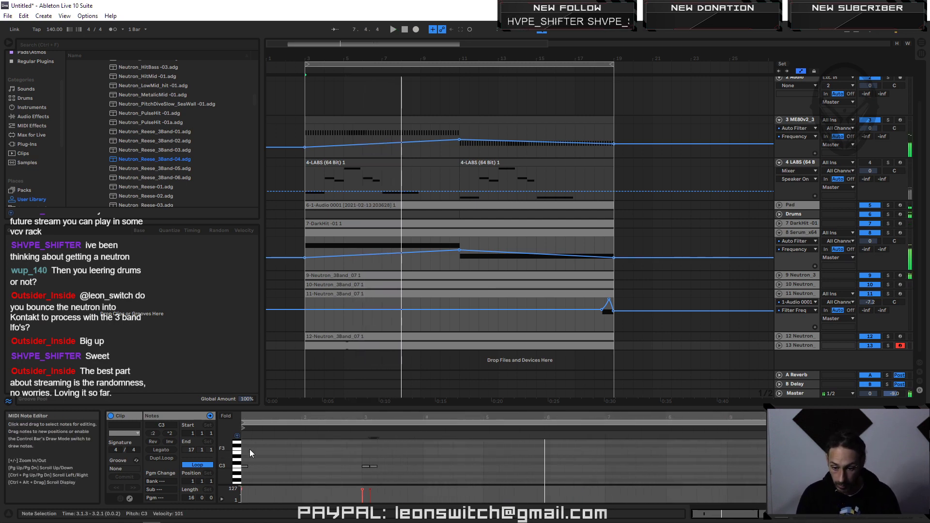
Step: Duplicate the four-bar note pattern through the 13 Neutron clip, lowering the notes from bar 9 onward to A#2
drag(483, 486, 482, 485)
key(ctrl+d)
key(space)
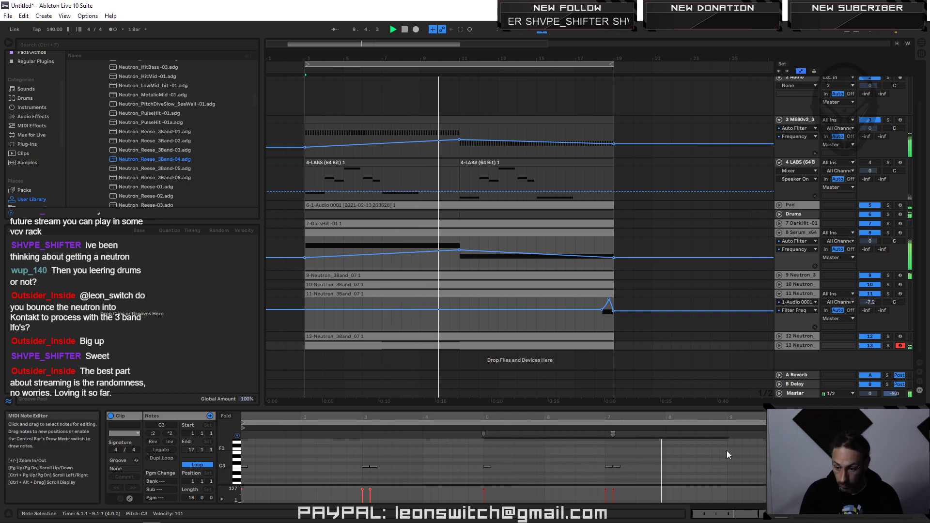
drag(727, 451, 246, 476)
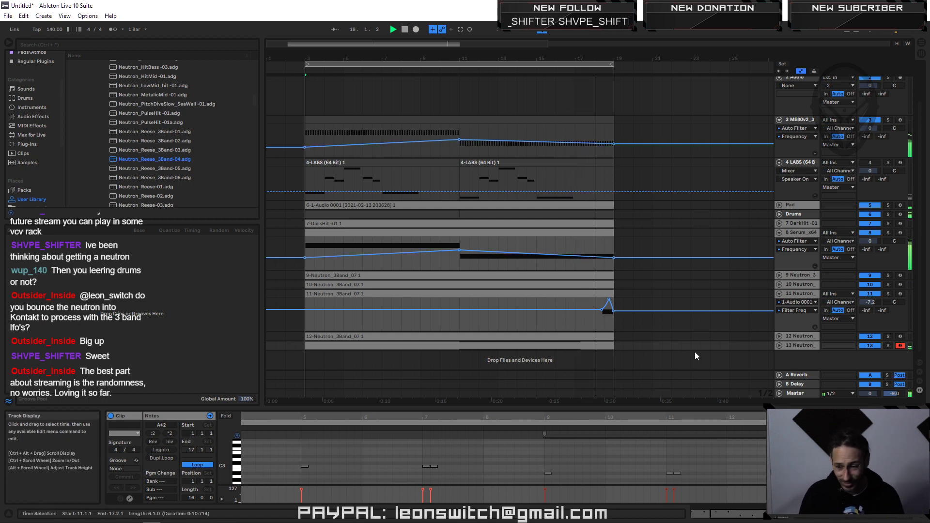
Step: Set the Pitch Bend Range of the 13 Neutron Sampler to +12 st
click(801, 346)
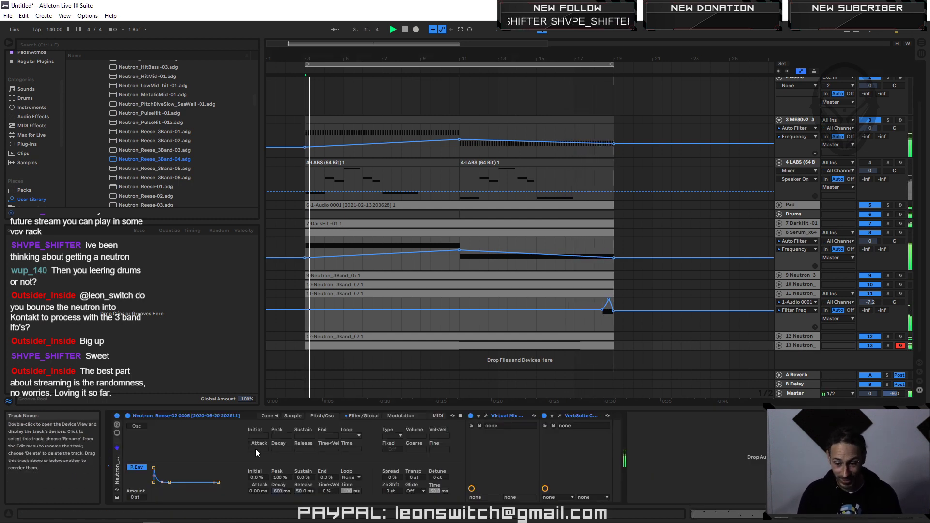
click(443, 417)
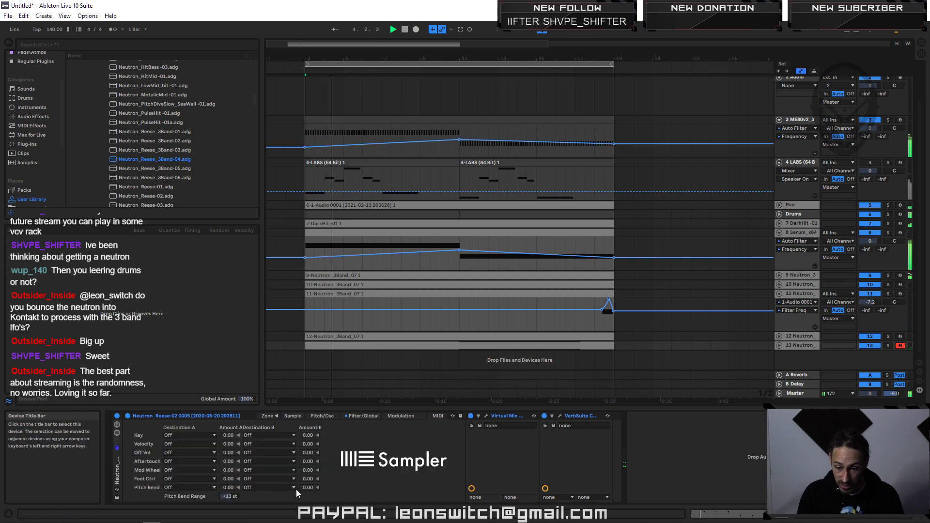
drag(229, 497, 230, 499)
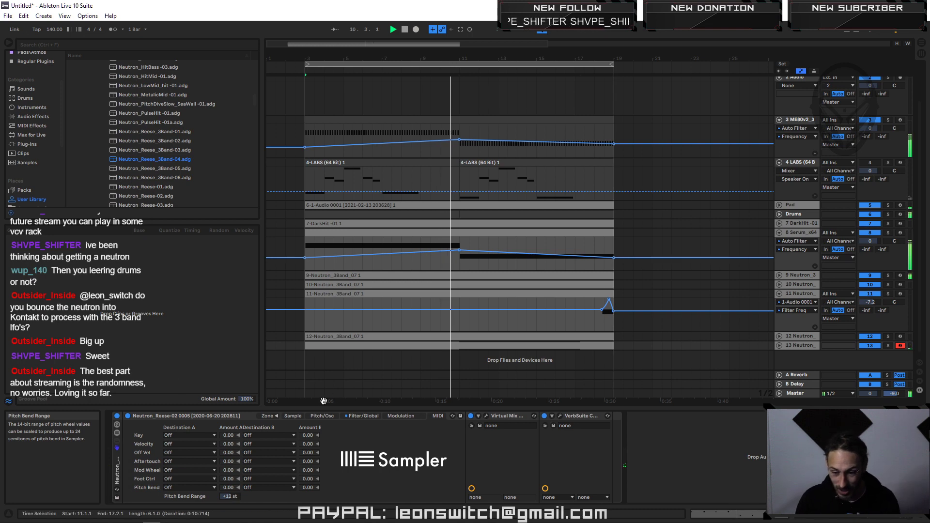
Step: Copy the 13 Neutron device rack onto a new MIDI track below it and set the copy's Sample Start to 215386
click(291, 416)
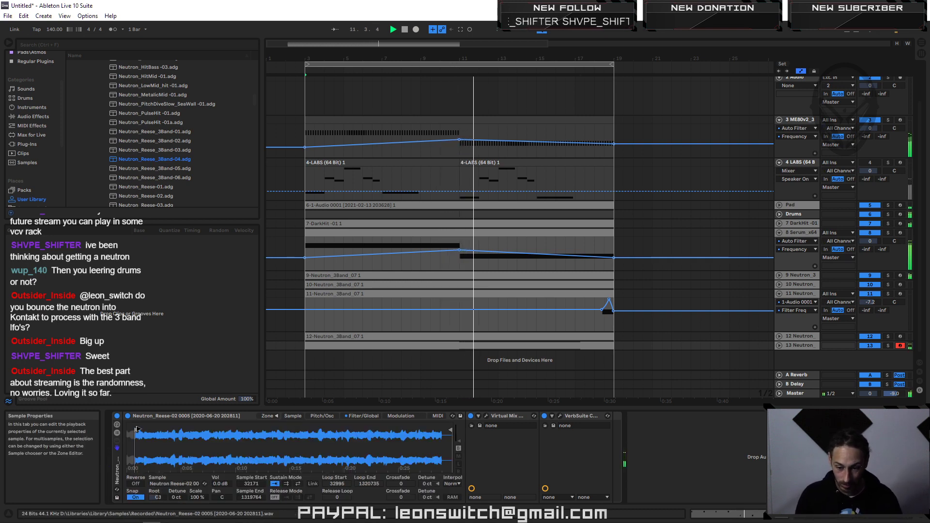
click(117, 478)
drag(116, 478, 635, 363)
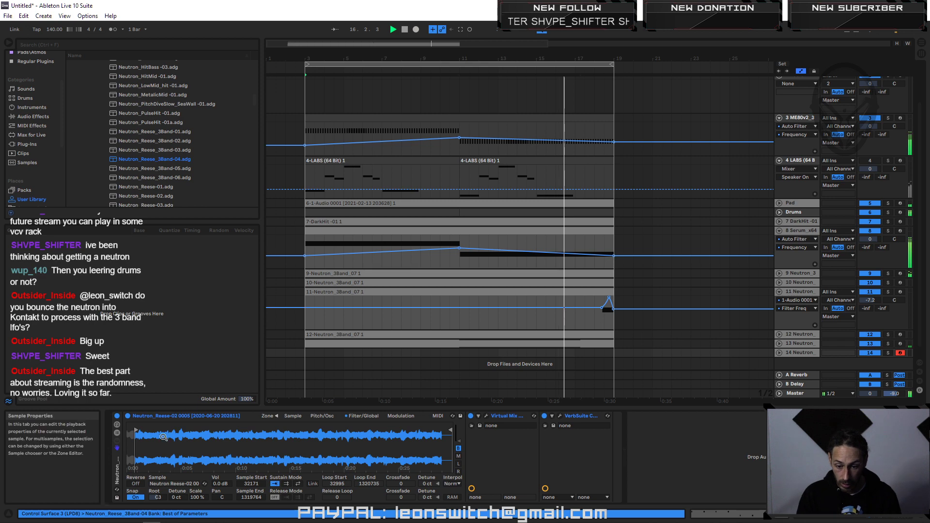
drag(136, 429, 182, 432)
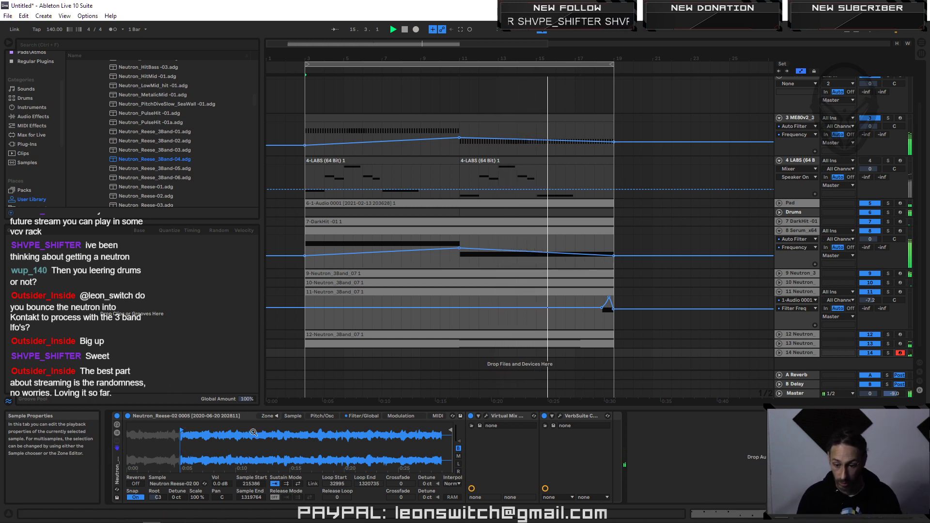
Step: Set the volume of the 14 Neutron track to -3.2 dB in the mixer
key(Tab)
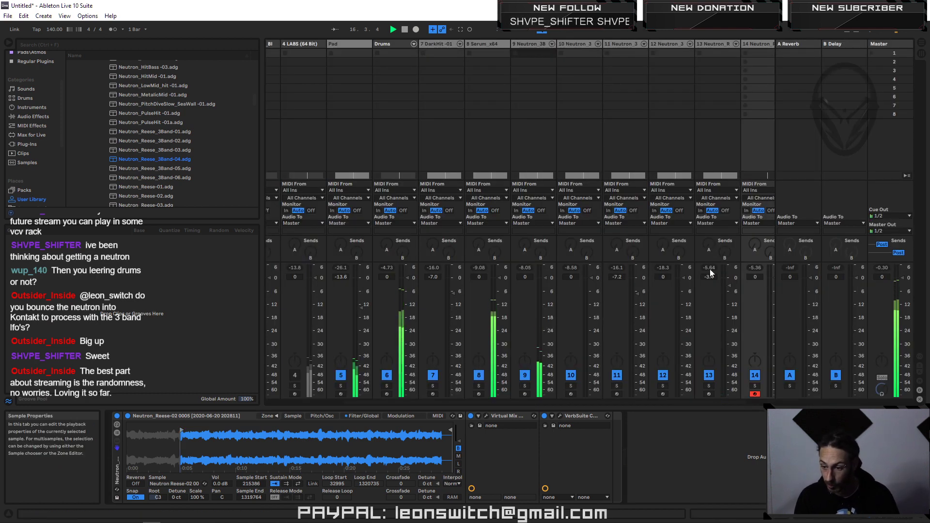
scroll(539, 357, right, 1)
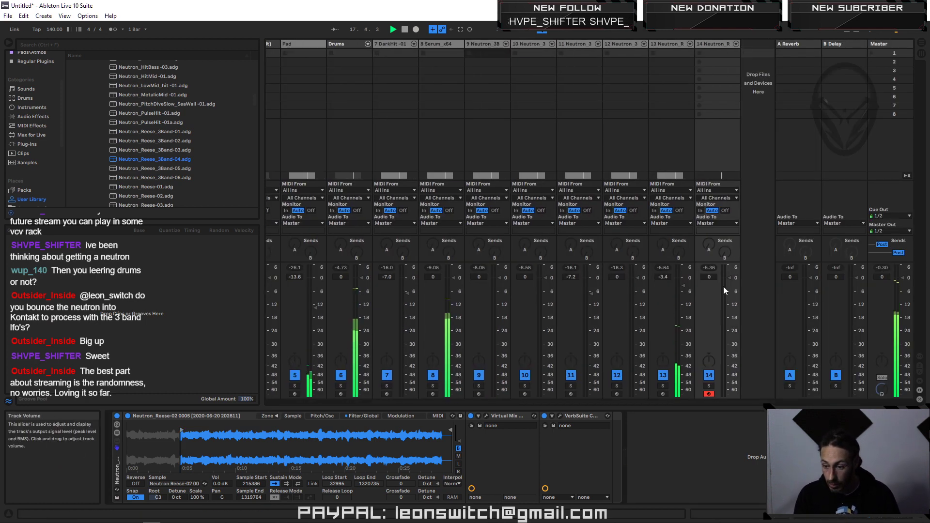
drag(729, 283, 729, 285)
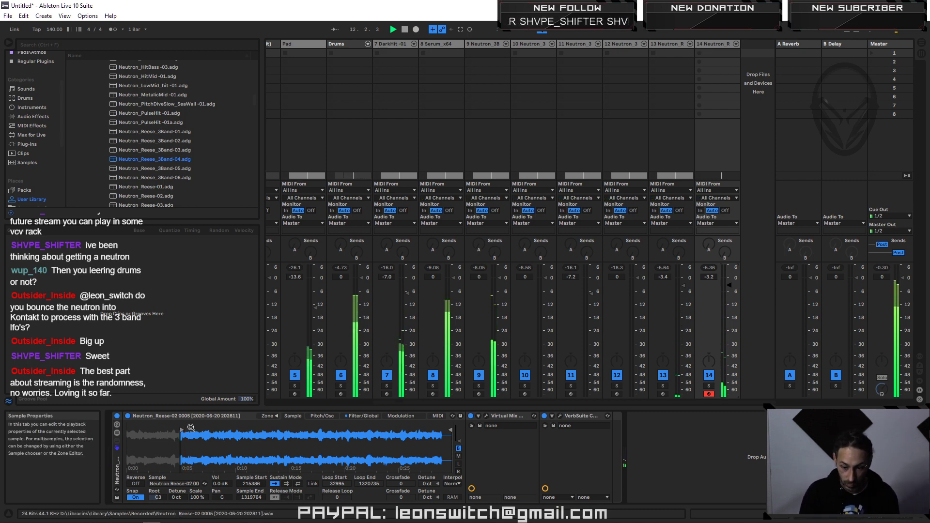
Step: Try further sample start positions in the 14 Neutron Sampler during playback, settling on a Sample Start of 641915
drag(183, 428, 243, 431)
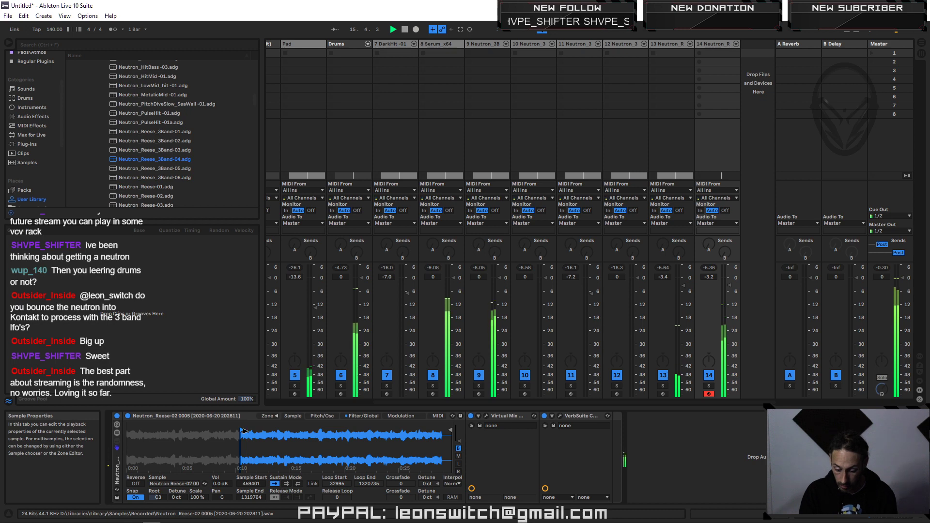
drag(245, 431, 305, 430)
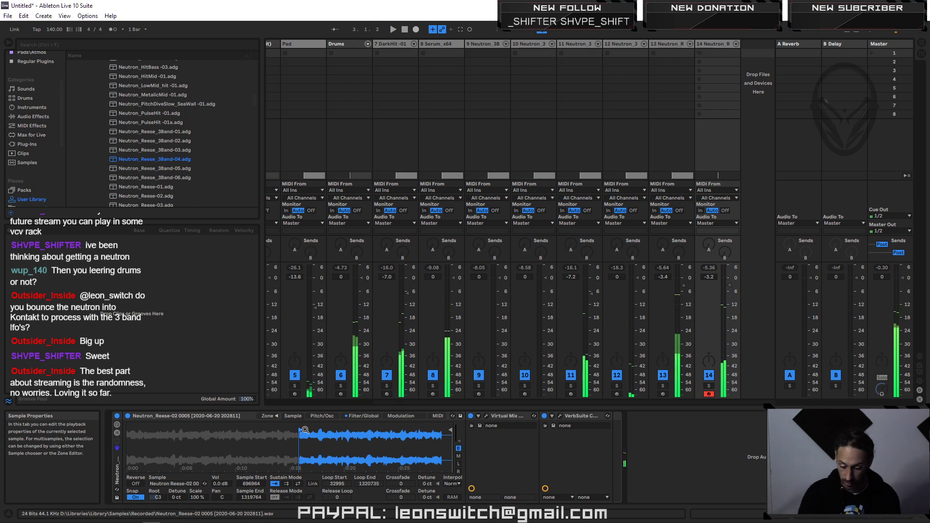
drag(301, 430, 286, 430)
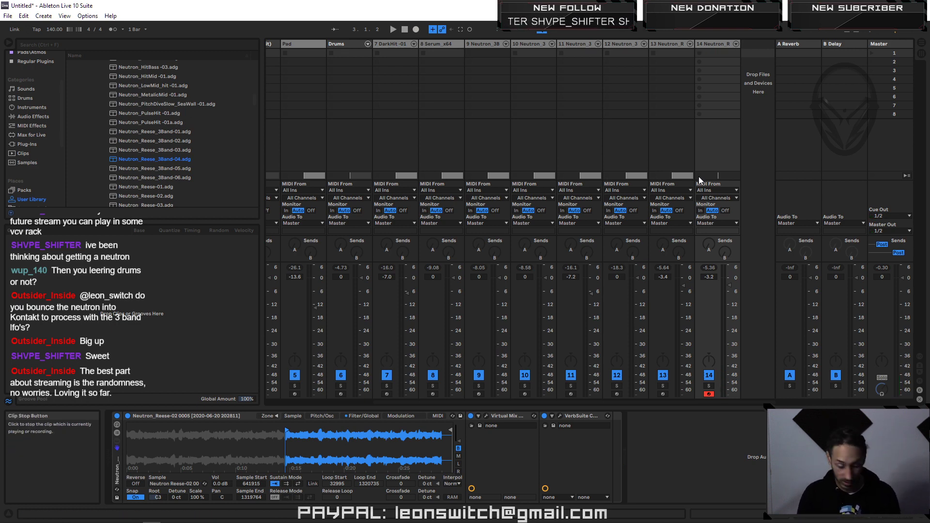
Step: Move the 11-Neutron_3Band_07 clip from the 11 Neutron track to 14 Neutron in the arrangement and play the end of the loop
key(Tab)
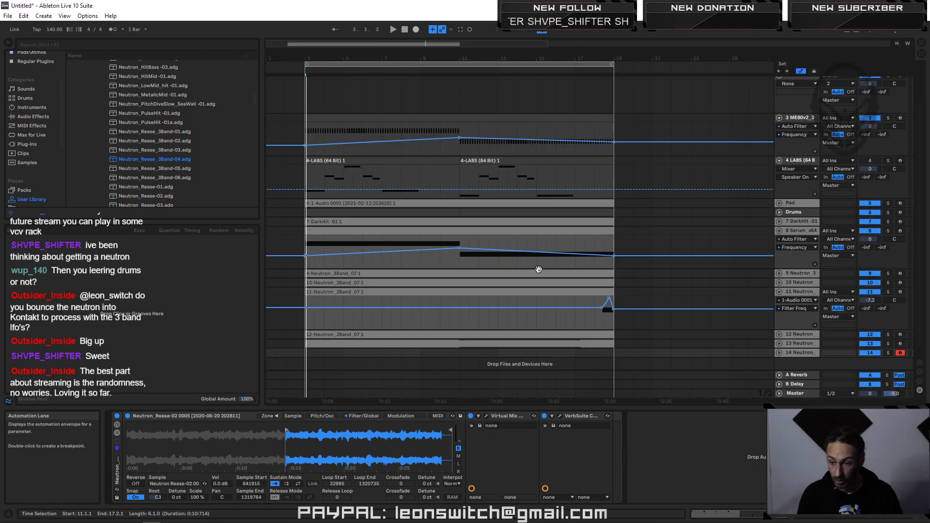
click(586, 296)
click(589, 293)
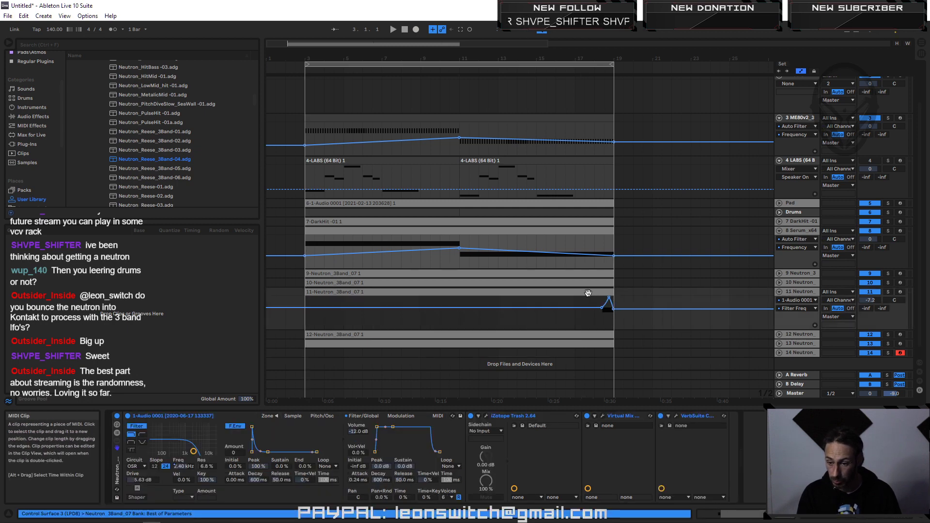
drag(589, 292, 589, 350)
click(583, 73)
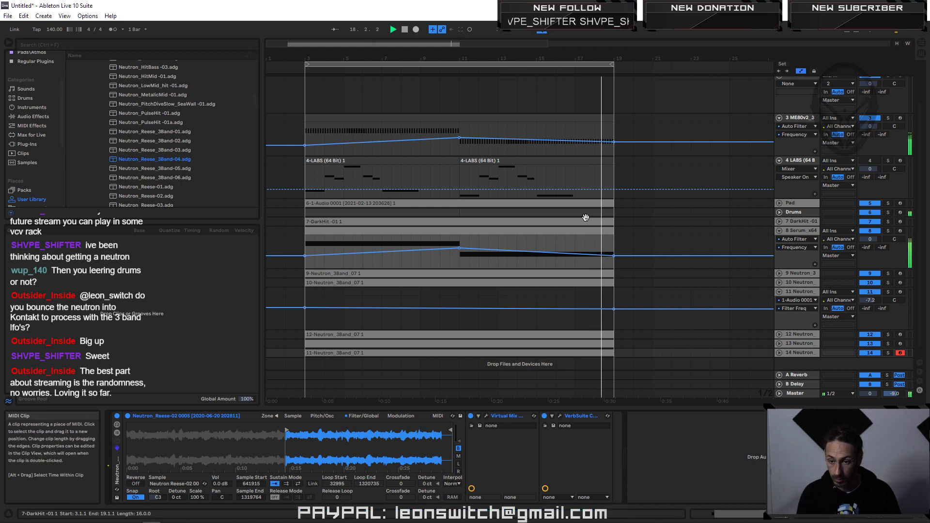
Step: Open the moved clip on 14 Neutron, select the range 21.2.2 to 21.4.4 and audition the loop
double_click(599, 352)
key(space)
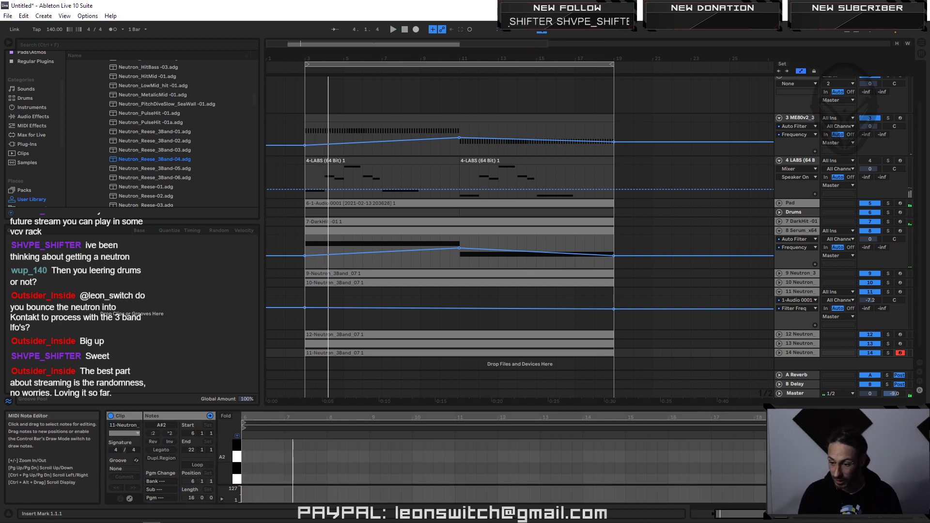
click(905, 446)
key(space)
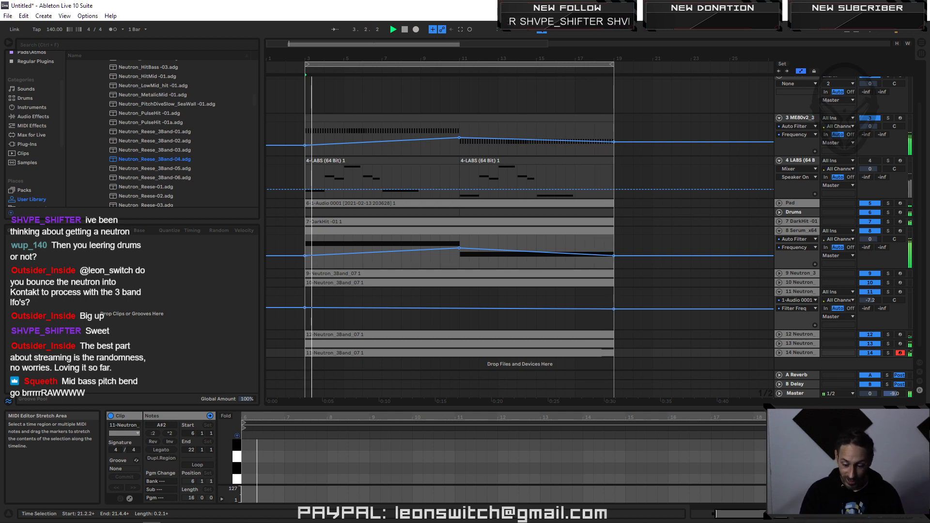
Step: Lower the volume of the 14 Neutron track slightly in the mixer and return to the arrangement
key(Tab)
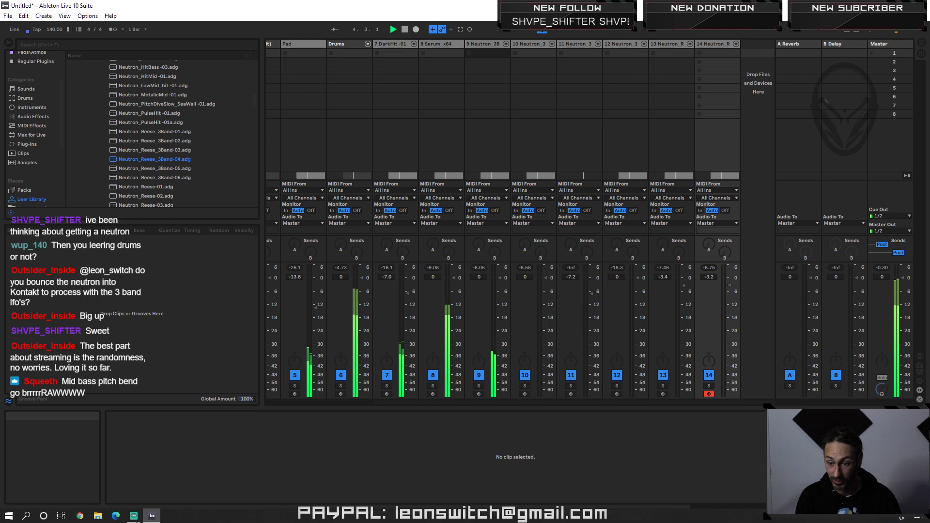
drag(730, 286, 729, 292)
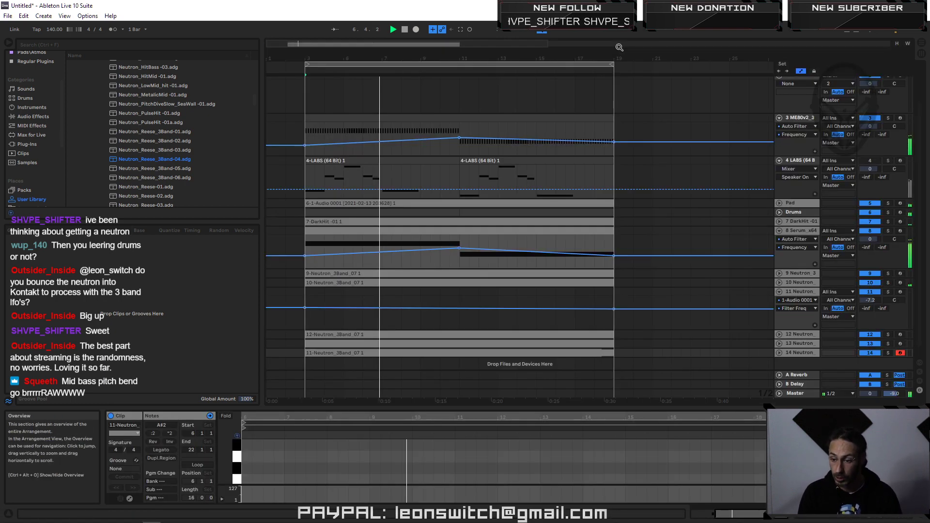
key(Tab)
Step: Arm the 11 Neutron track for recording and select it
click(900, 291)
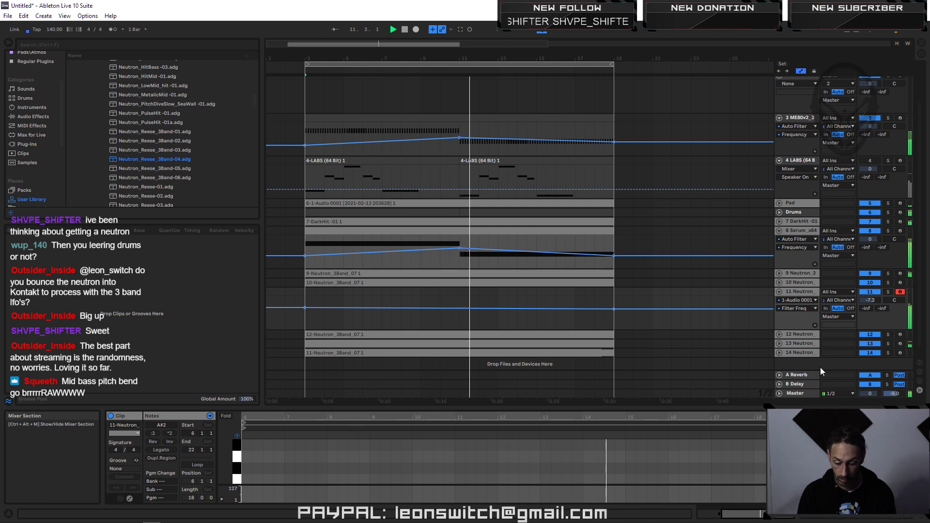
click(798, 292)
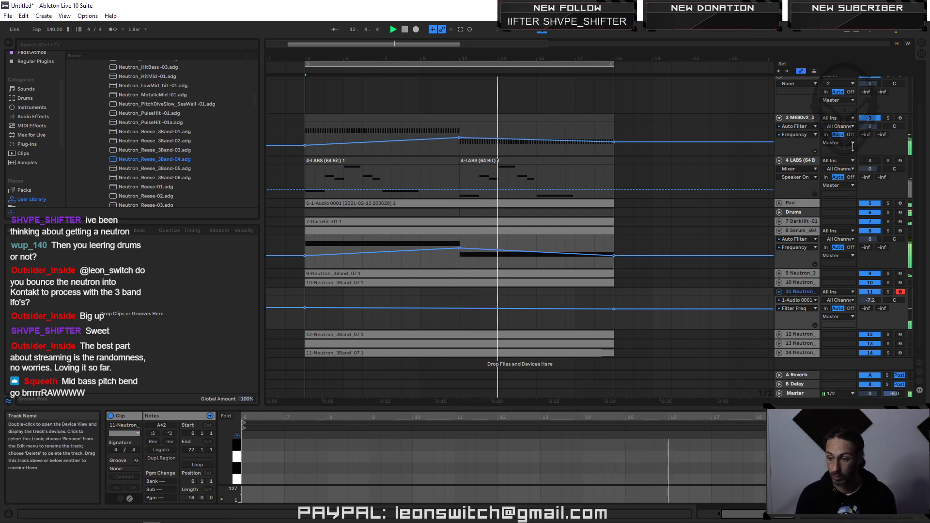
Step: Raise the volume of the 11 Neutron track to 0 dB in the mixer while the loop plays, and return to the arrangement
click(925, 53)
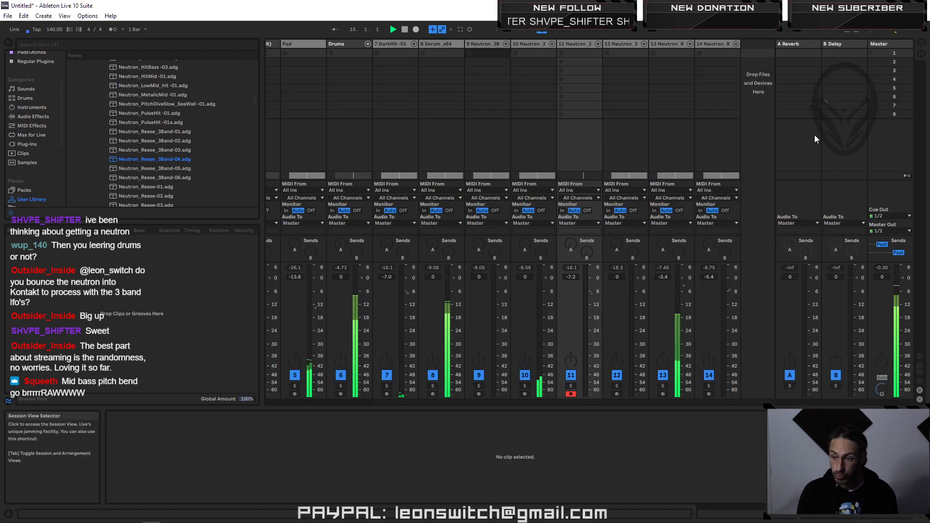
drag(591, 295, 591, 279)
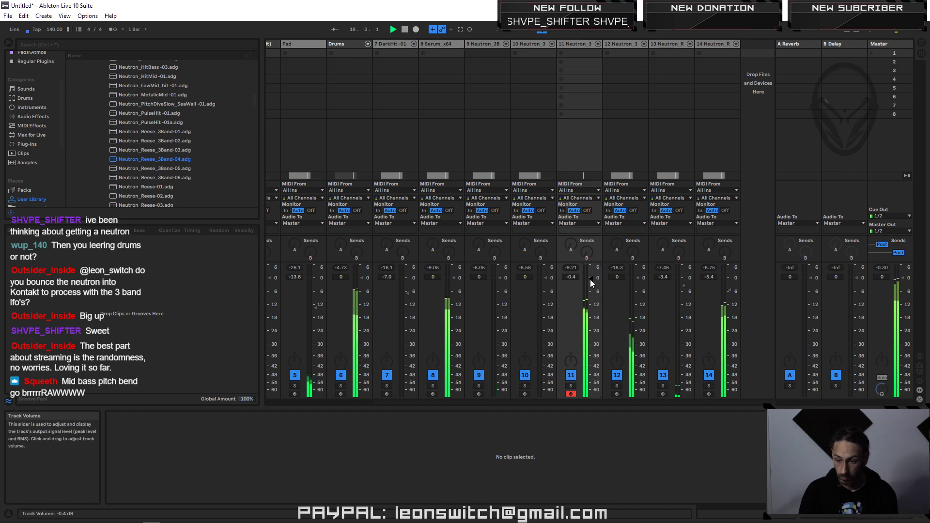
drag(592, 280, 591, 280)
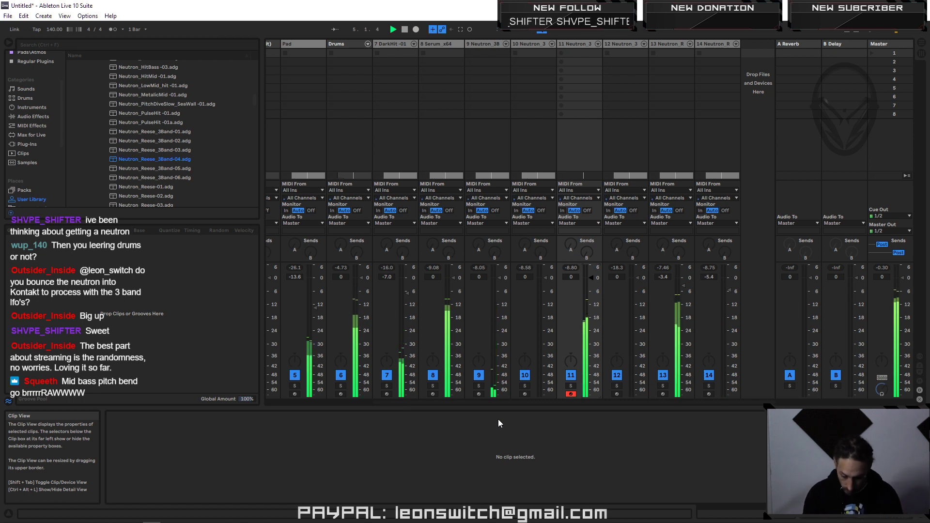
key(space)
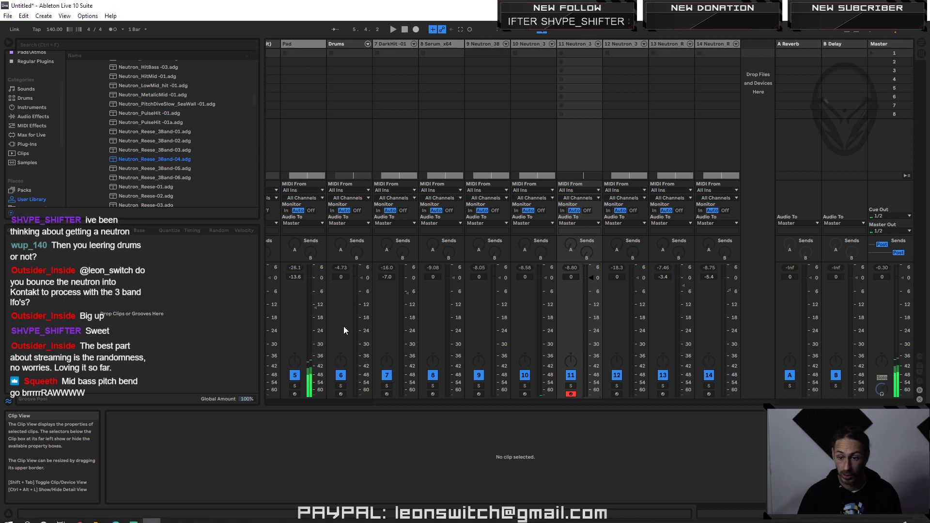
key(Tab)
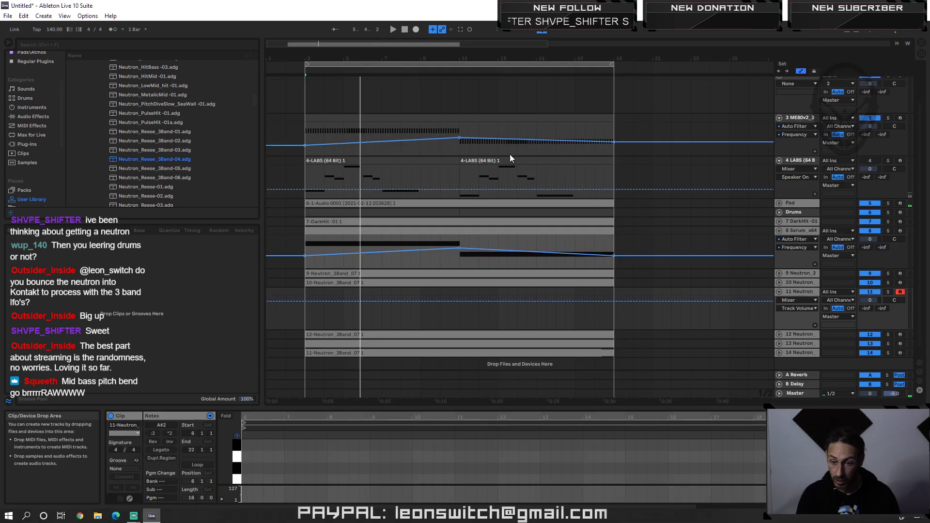
Step: Select the 11-Neutron_3Band_07 2 clip, open the 11 Neutron track's sampler and adjust its filter cutoff upward during playback
click(496, 66)
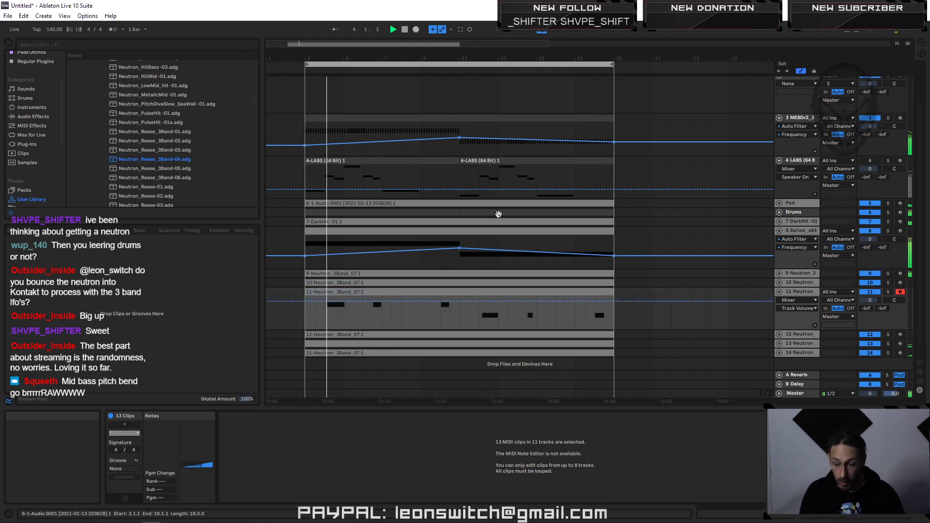
click(418, 293)
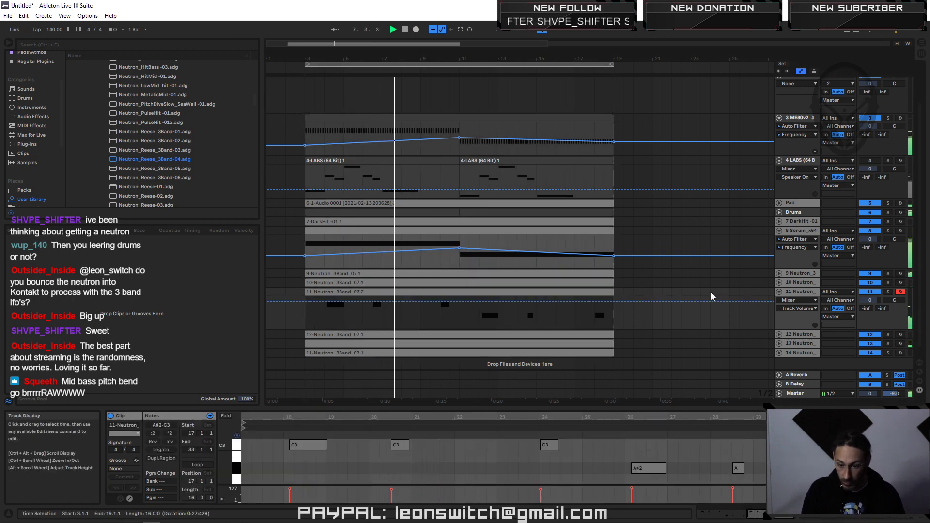
double_click(801, 293)
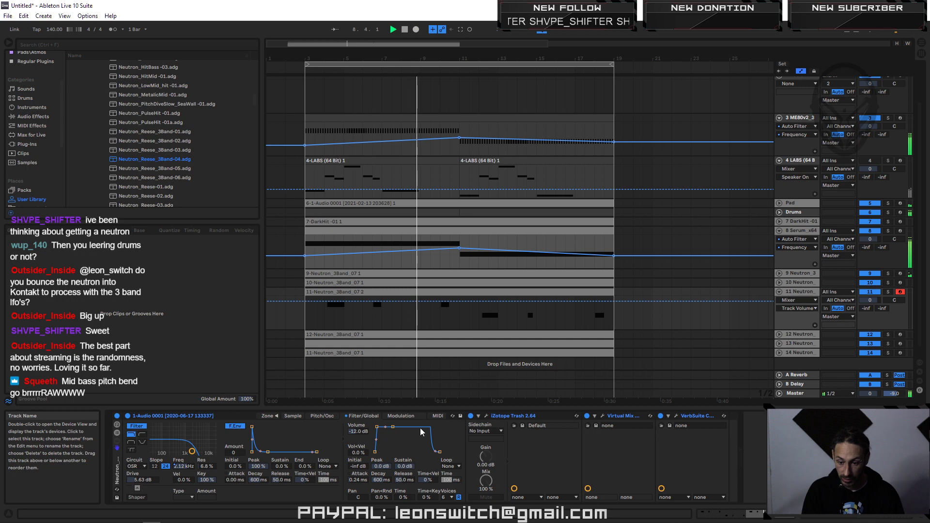
drag(192, 452, 205, 452)
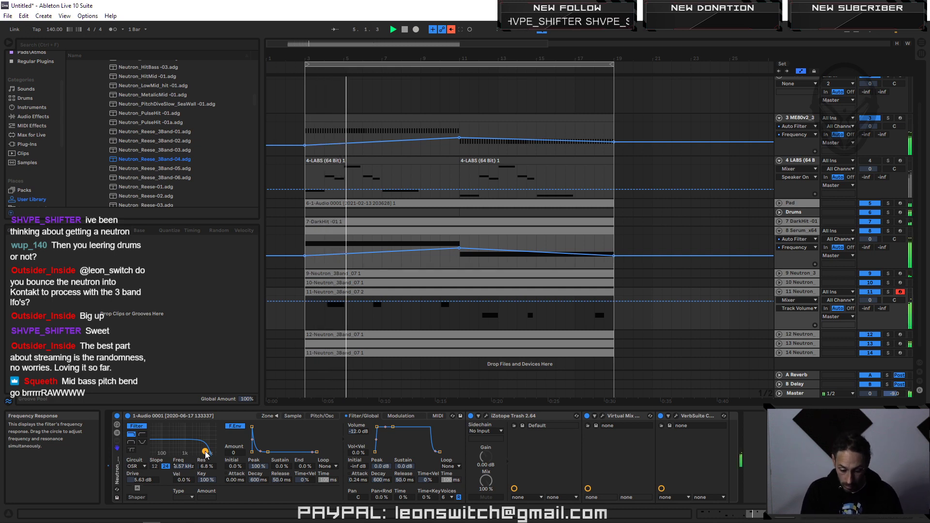
drag(207, 452, 199, 452)
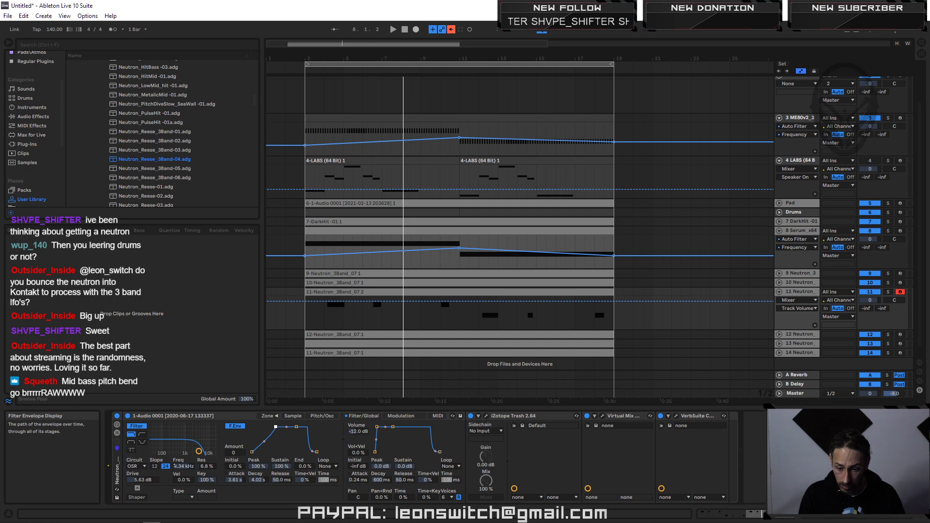
Step: Set the sampler's filter envelope amount to 42, shorten the envelope attack to about 805 ms and audition the loop
drag(236, 453, 236, 439)
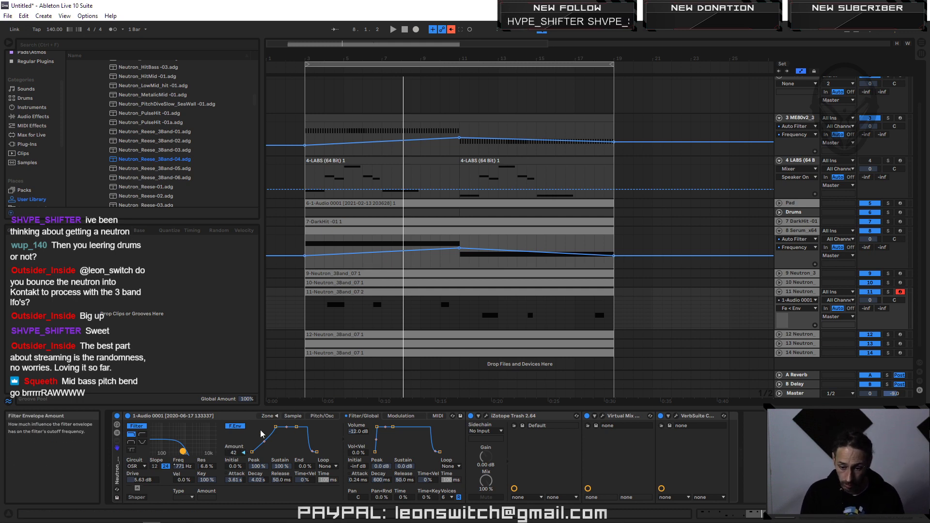
key(space)
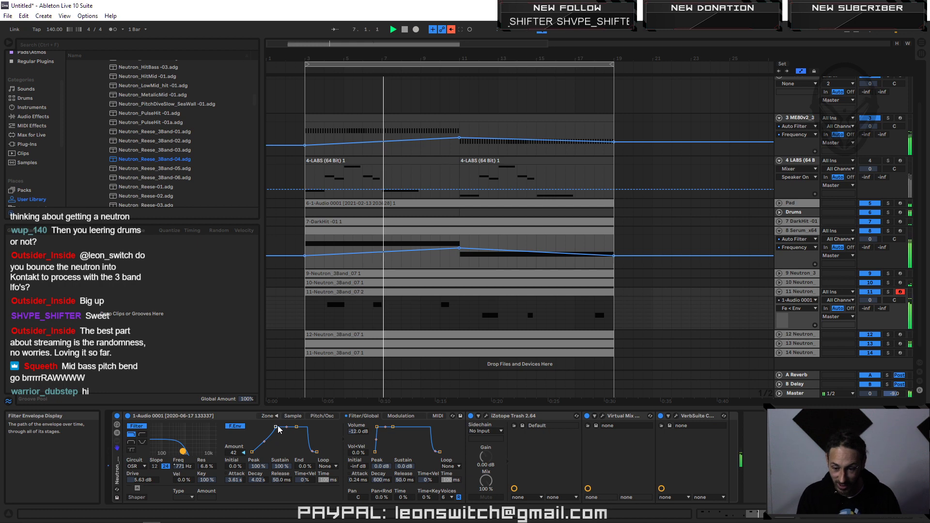
drag(276, 427, 273, 427)
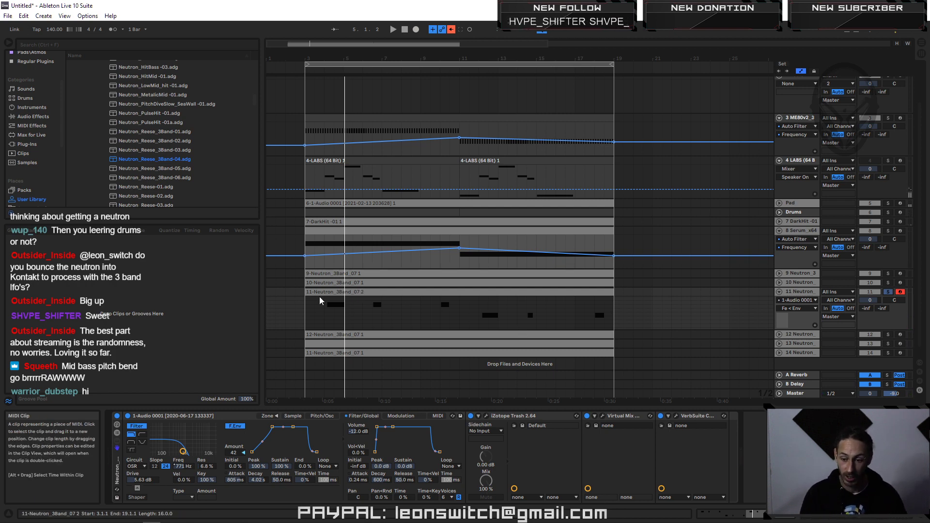
key(space)
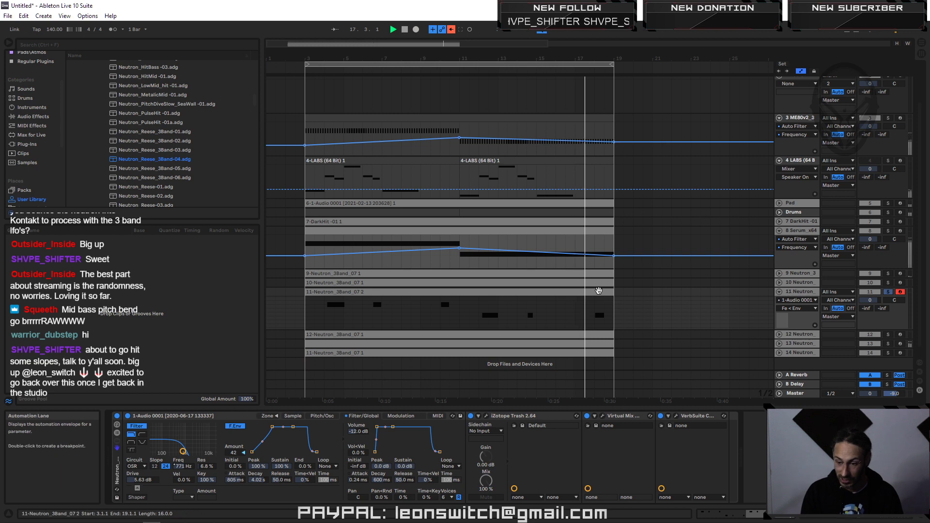
Step: Quantize the notes of the 11-Neutron_3Band_07 2 clip and audition the result
double_click(595, 292)
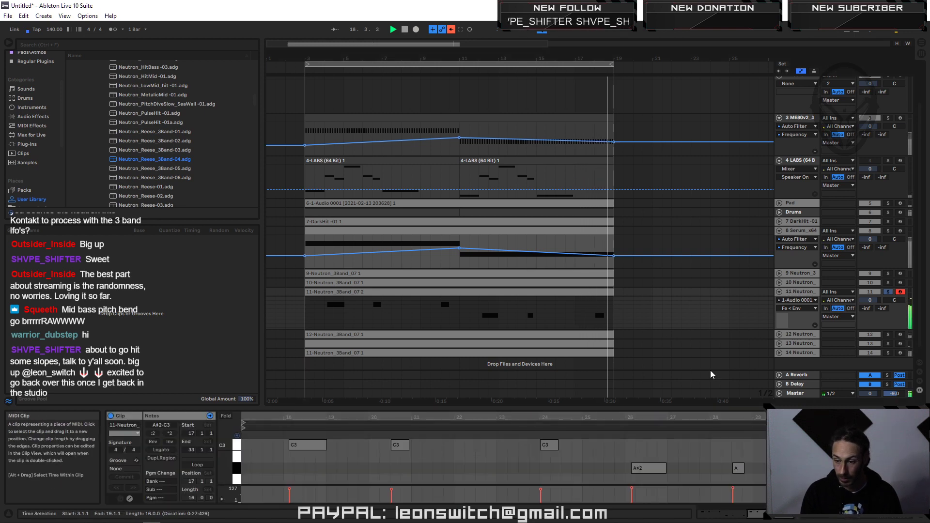
right_click(443, 467)
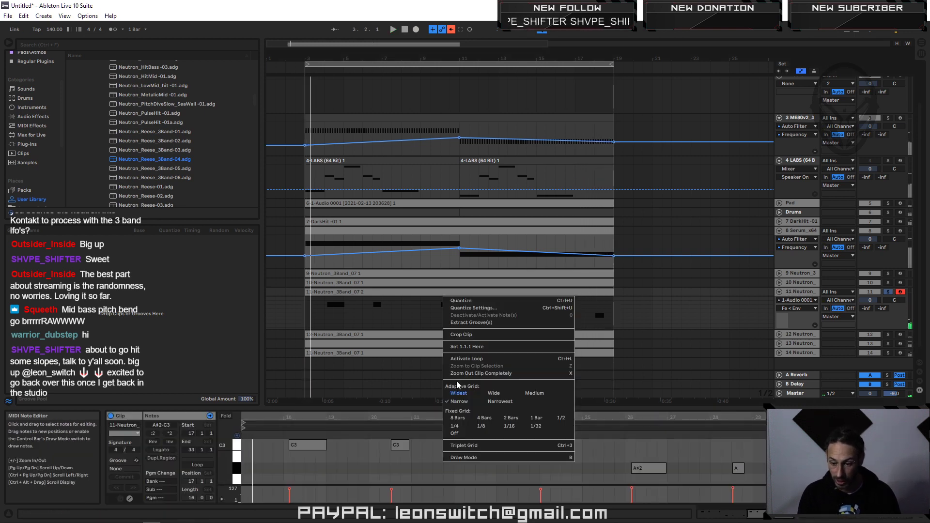
click(461, 301)
key(space)
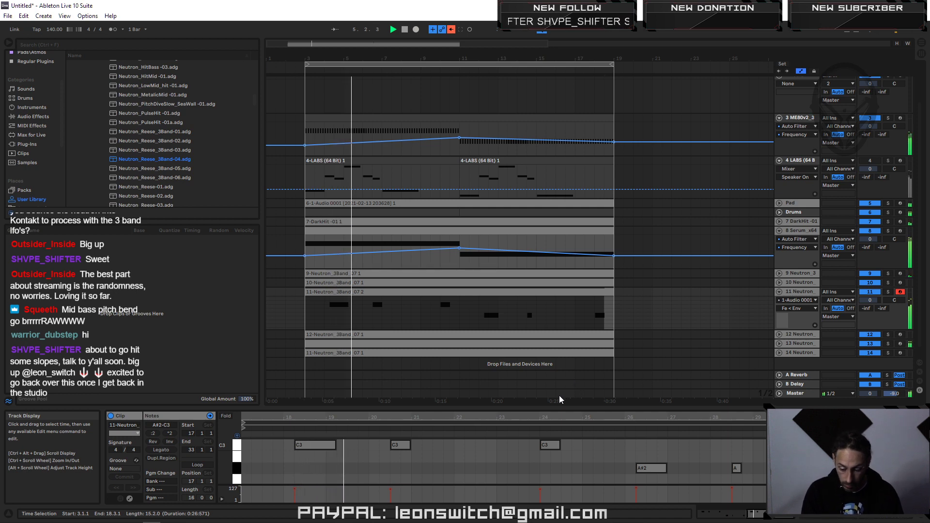
click(351, 293)
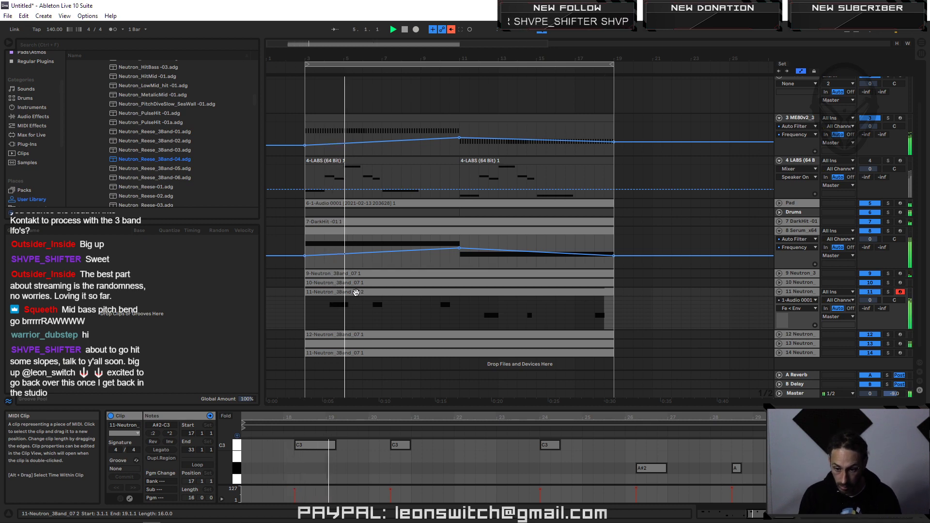
key(space)
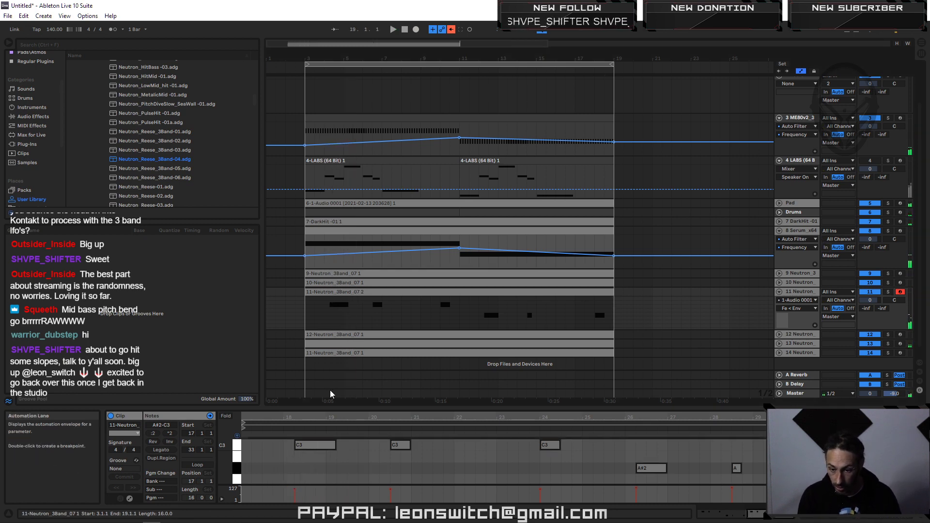
Step: Shorten the first C3 note to end at 19.1.1 and the third C3 note to one beat in the 11-Neutron_3Band_07 2 clip
click(334, 473)
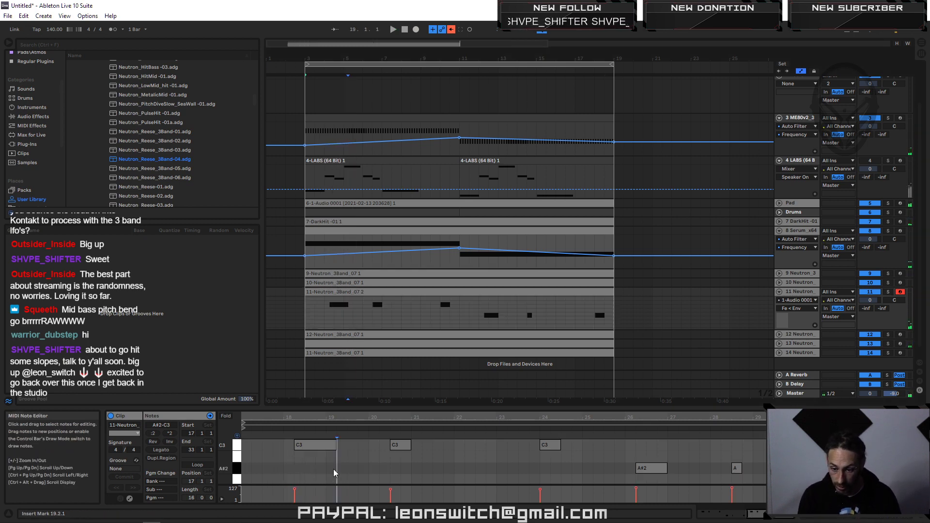
click(336, 442)
key(space)
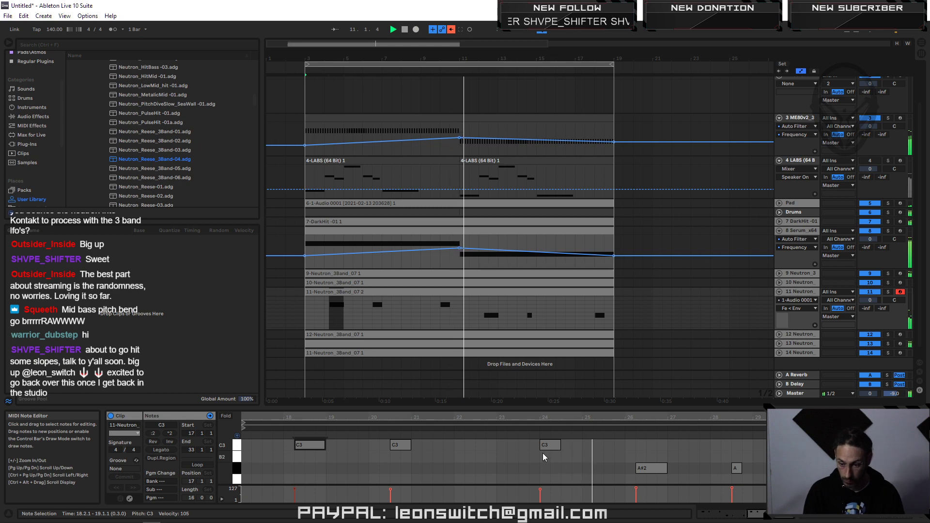
drag(560, 445, 550, 444)
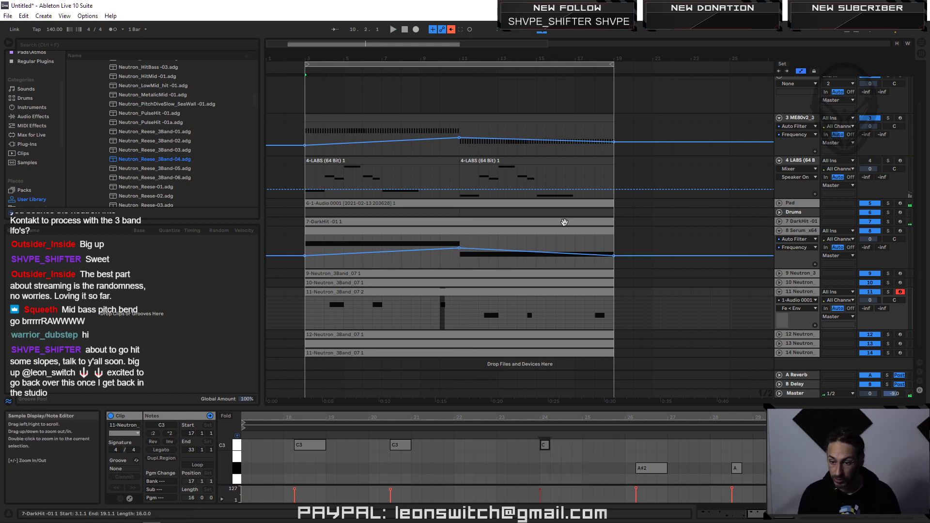
Step: Group the tracks from 9 Neutron through 14 Neutron in the mixer
key(Tab)
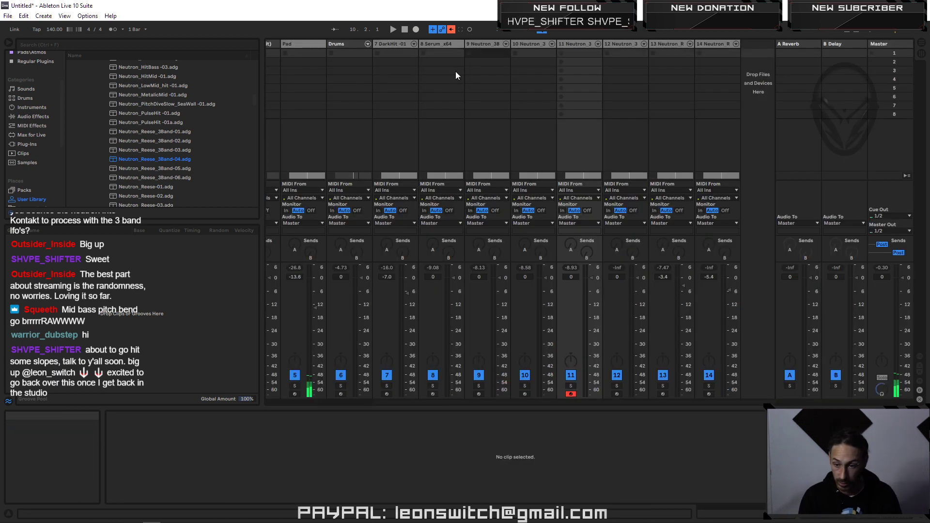
click(487, 43)
shift+click(723, 43)
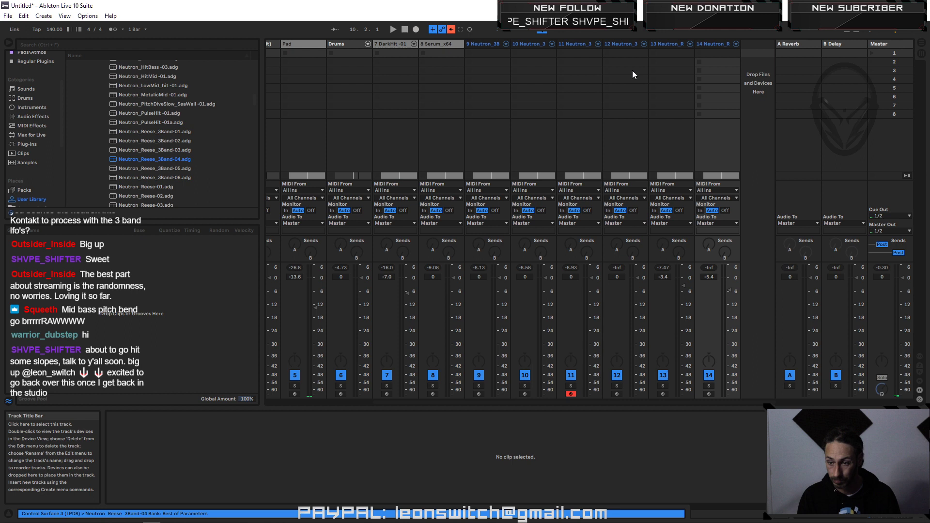
right_click(487, 42)
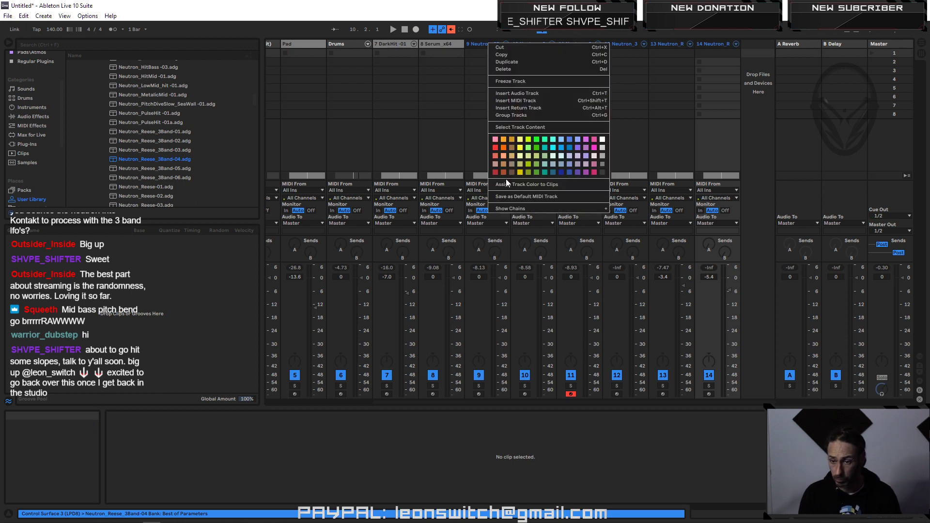
click(519, 115)
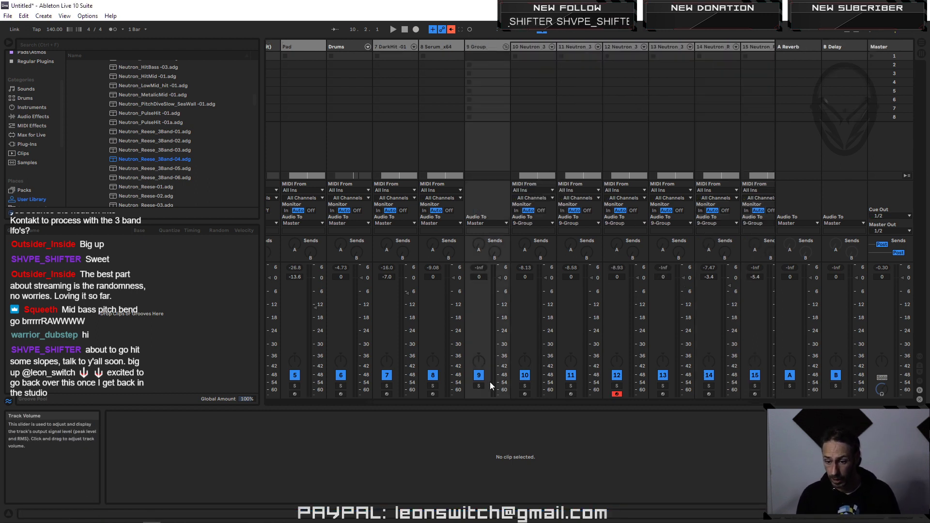
Step: Rename the new group track as MidsGRP
click(480, 46)
key(ctrl+r)
text(Mids)
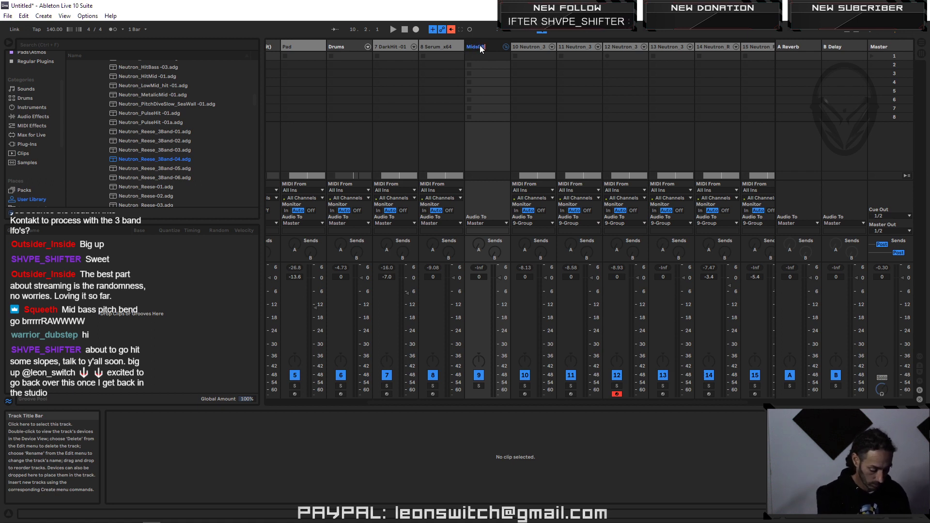
text(GRP)
key(Return)
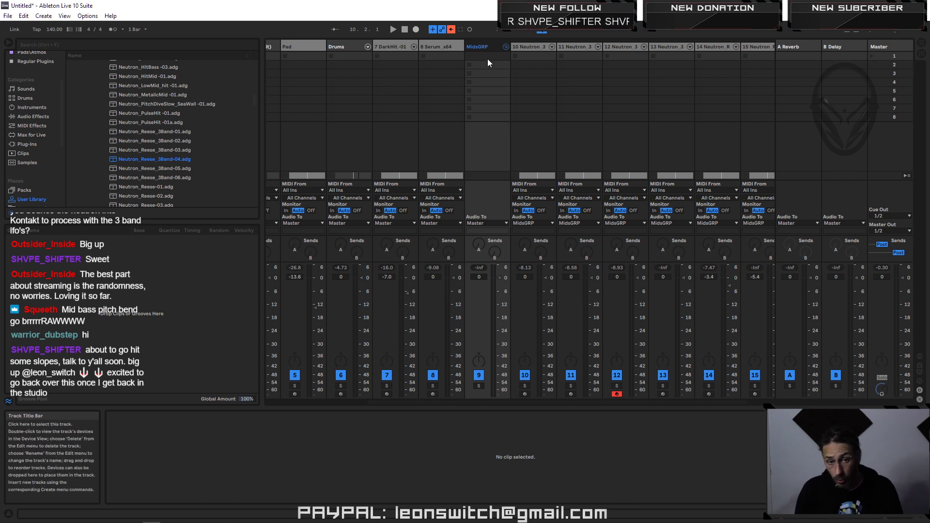
Step: Solo the MidsGRP group and audition it in the arrangement, including the end of the loop
click(479, 386)
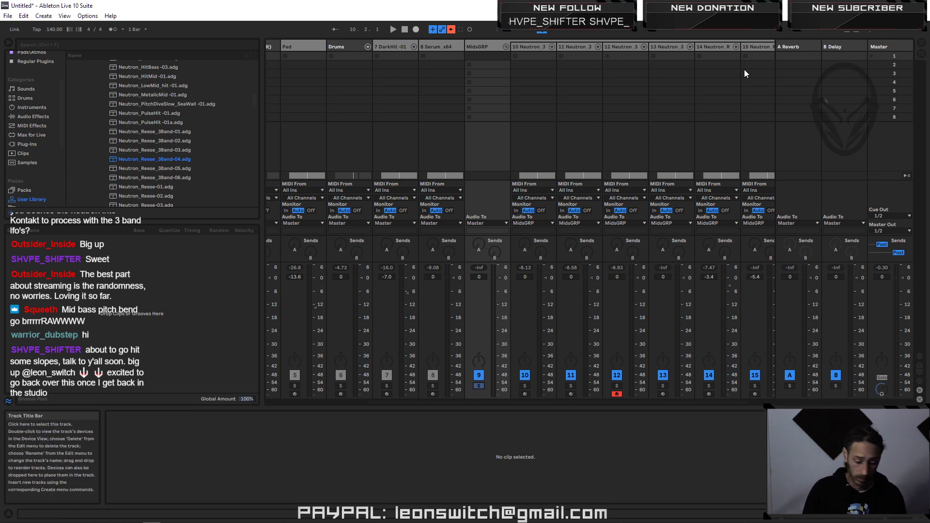
key(Tab)
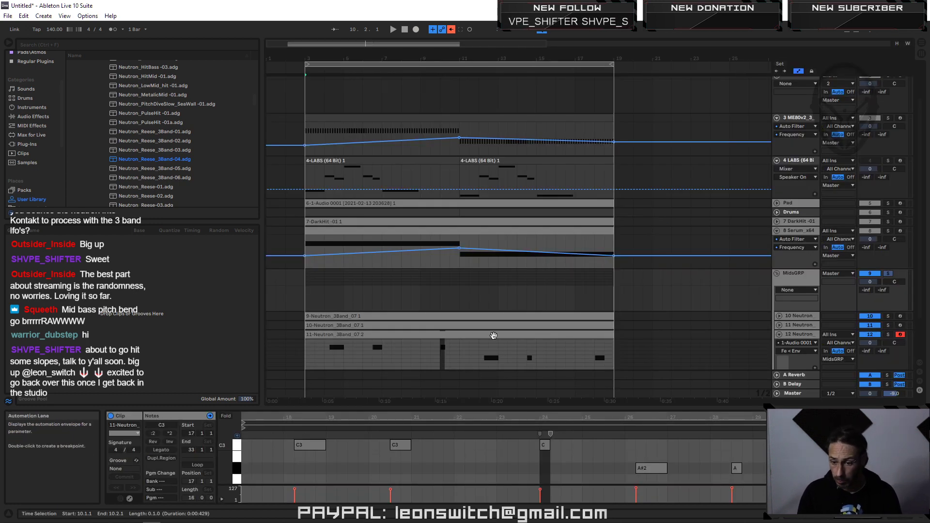
click(442, 335)
key(space)
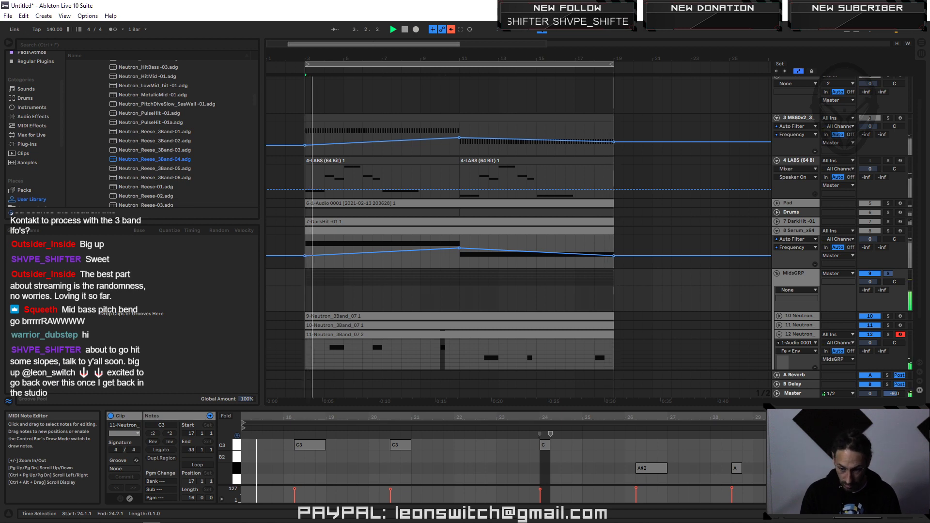
key(space)
click(590, 58)
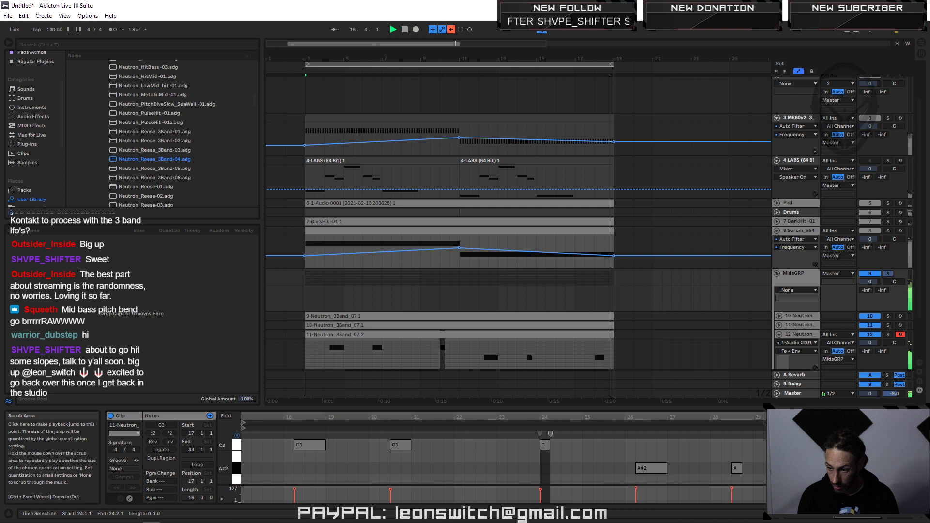
key(space)
Step: Examine the notes in the 9-Neutron, 10-Neutron and 11-Neutron clips, including the last A#2 note near bar 32
click(893, 468)
scroll(504, 462, down, 2)
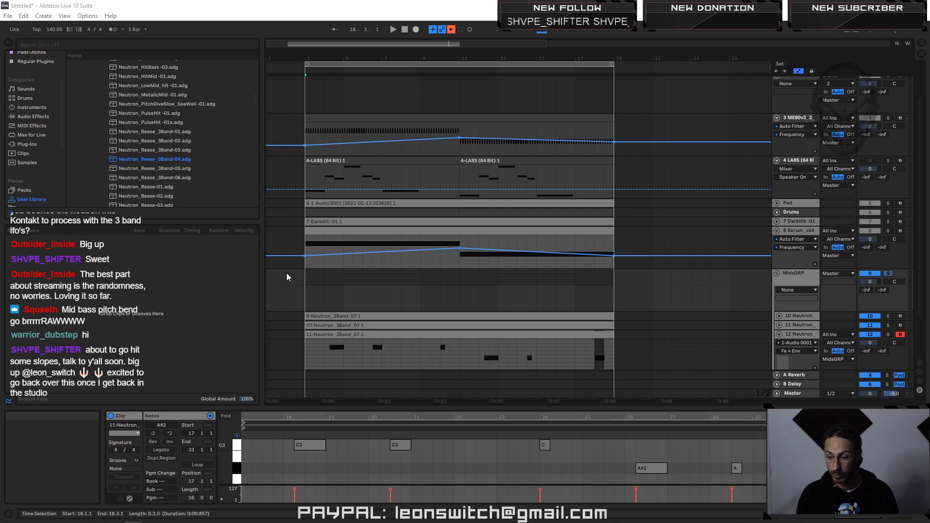
click(450, 334)
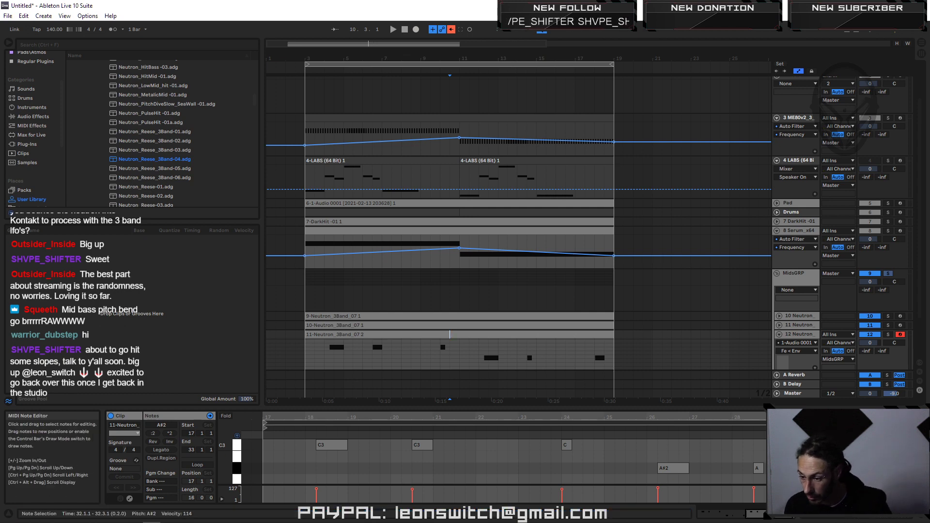
drag(896, 418, 845, 458)
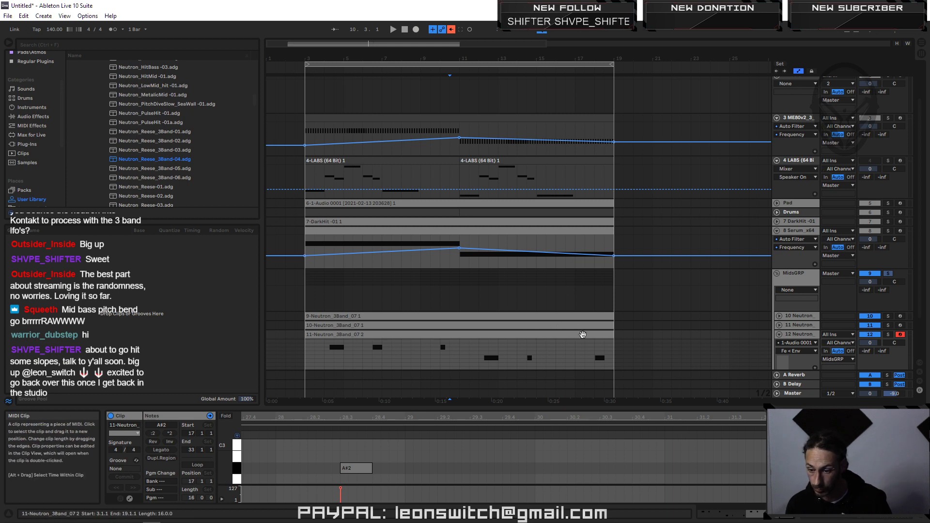
click(590, 317)
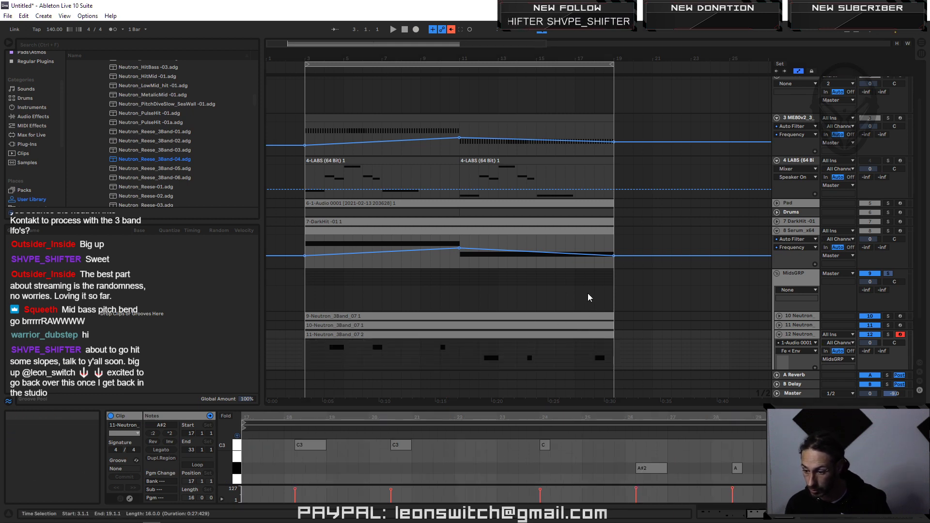
click(572, 314)
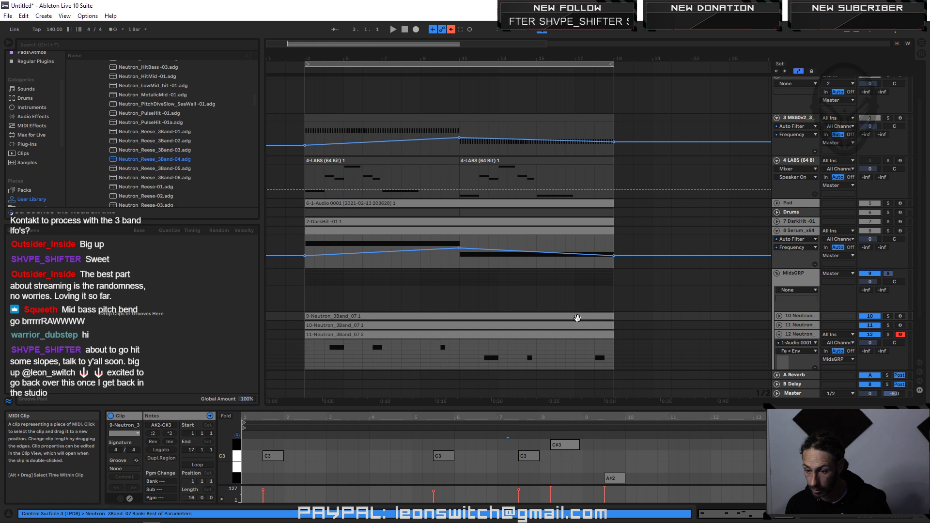
click(582, 325)
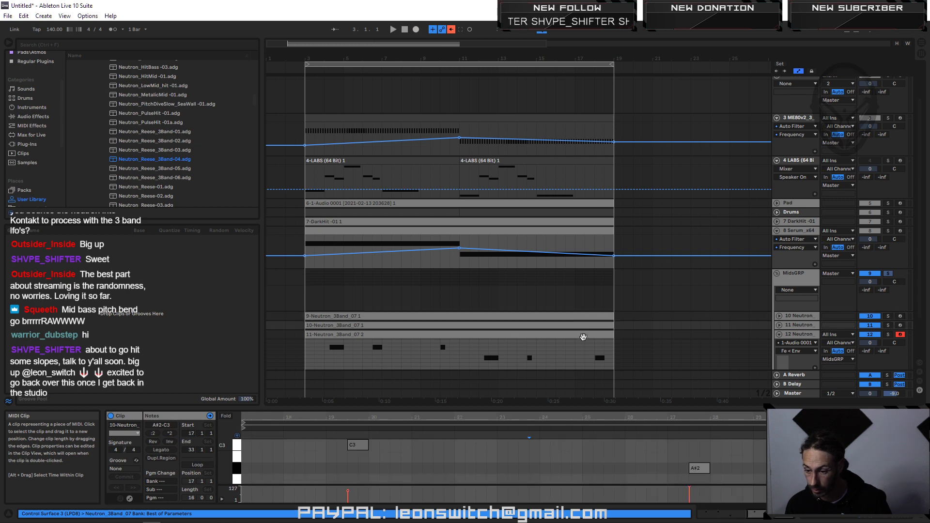
click(582, 335)
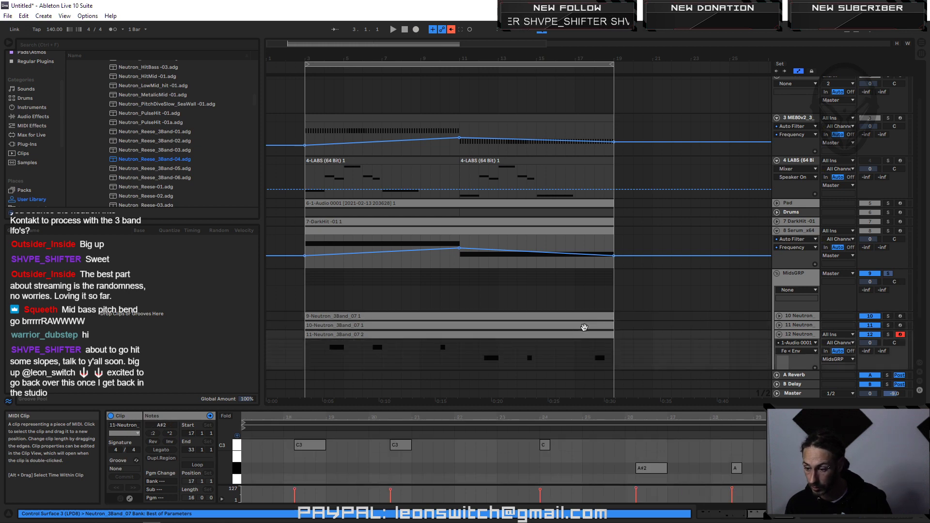
click(584, 327)
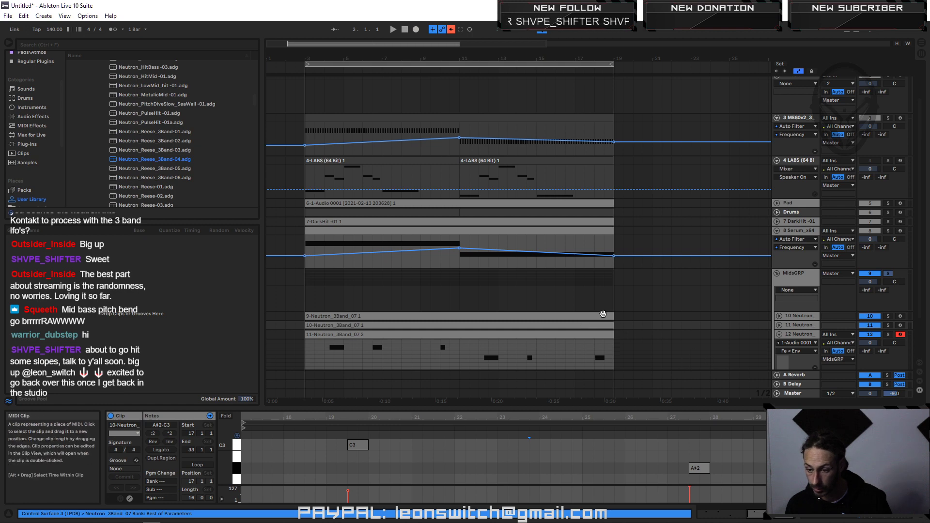
click(602, 315)
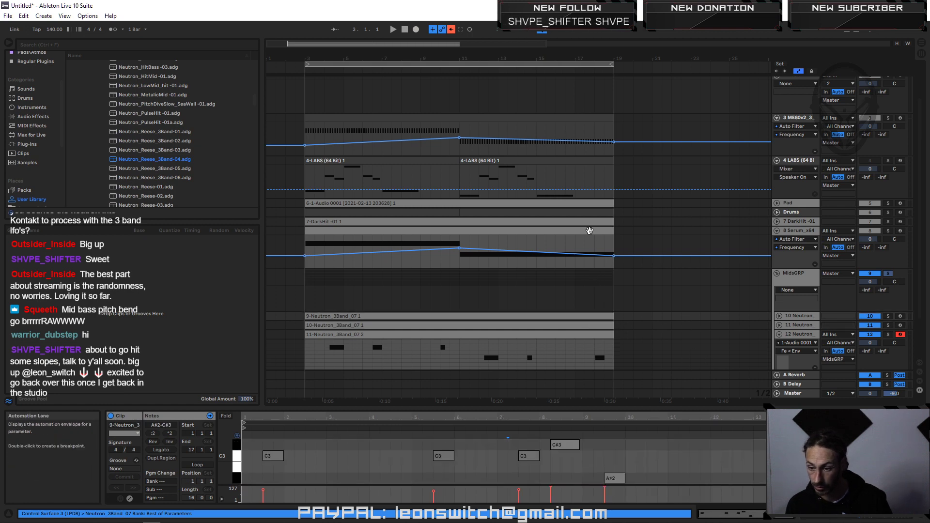
Step: Compare the notes of the bottom track's clip with the 11-Neutron_3Band_07 2 clip and audition the end of the loop
scroll(784, 336, down, 2)
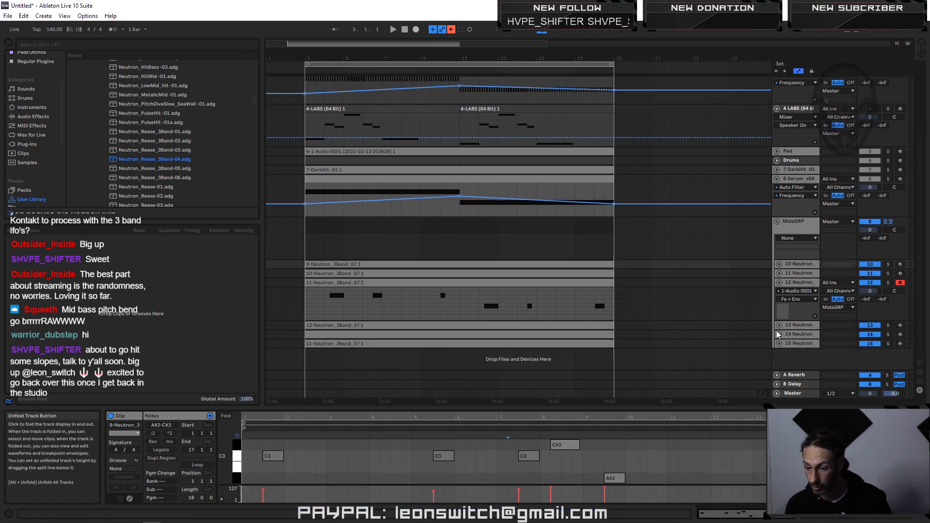
click(609, 342)
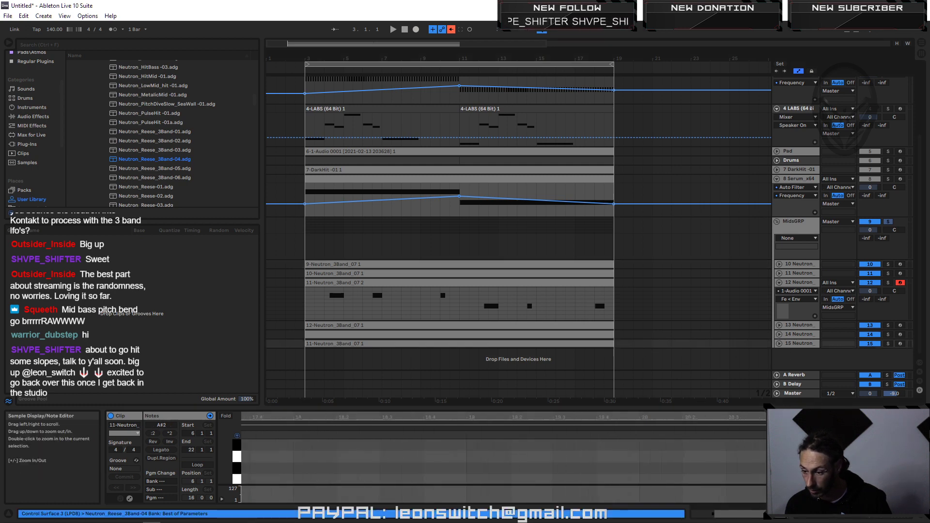
drag(605, 417, 497, 416)
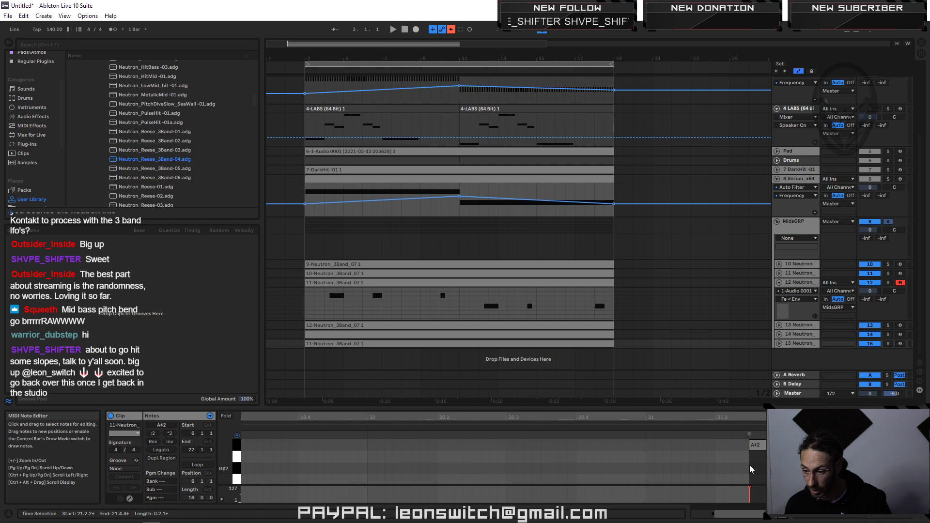
click(586, 336)
click(588, 345)
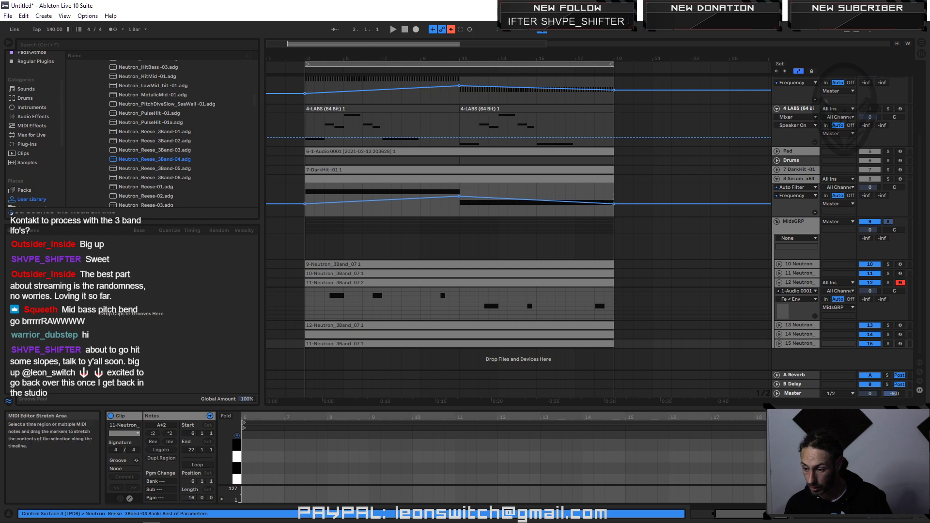
click(608, 282)
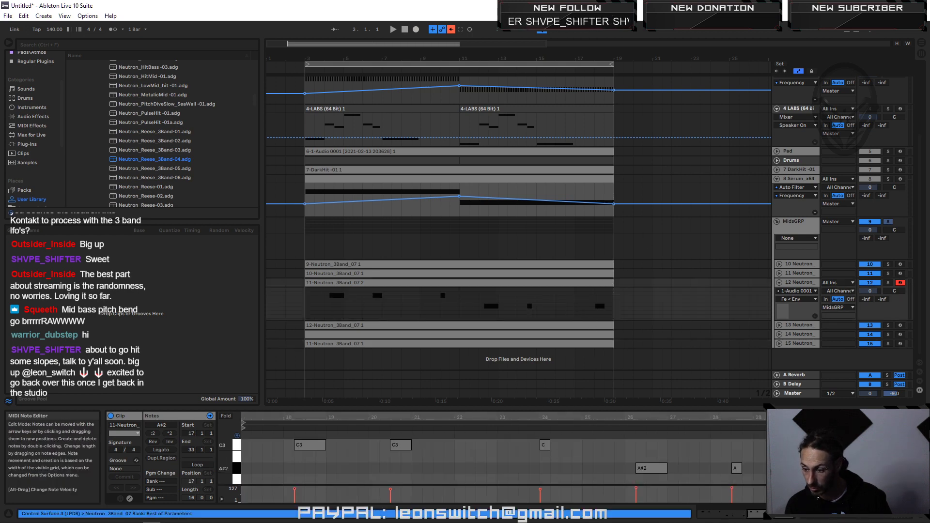
key(space)
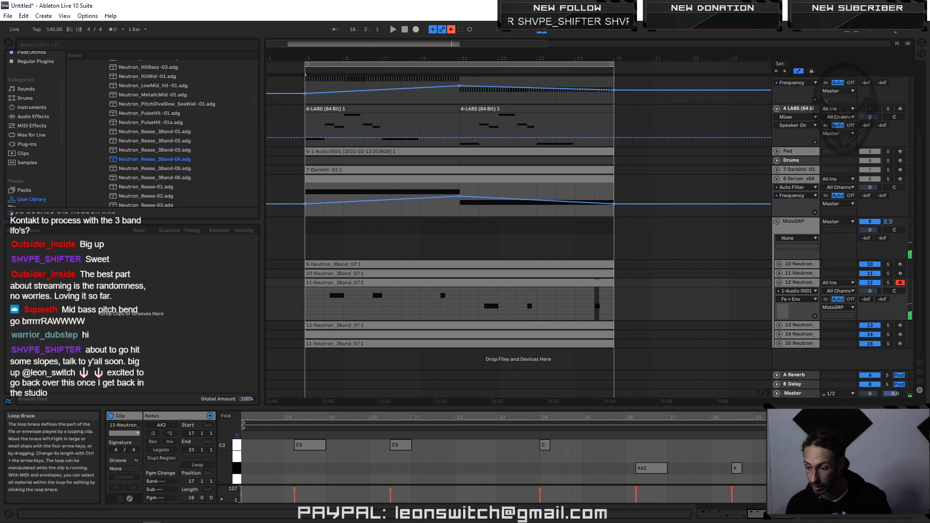
click(585, 71)
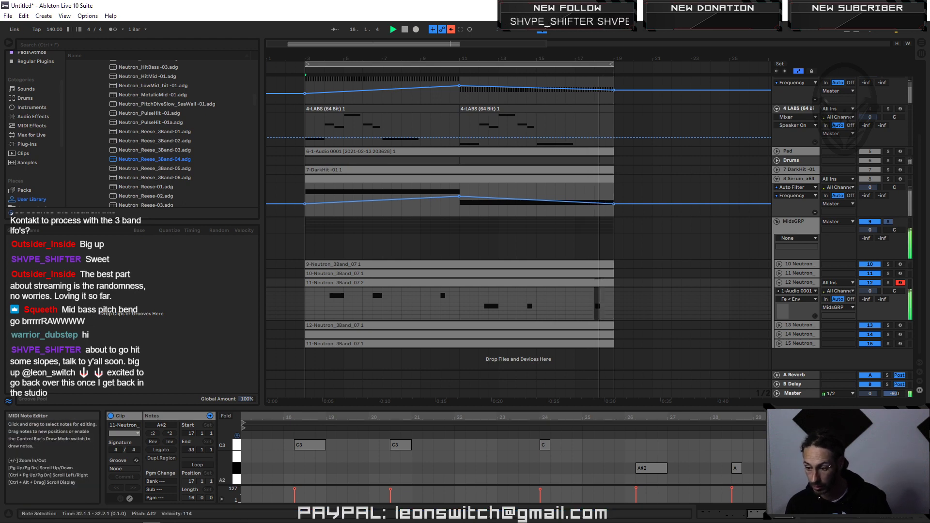
key(space)
drag(886, 418, 867, 454)
drag(866, 417, 819, 417)
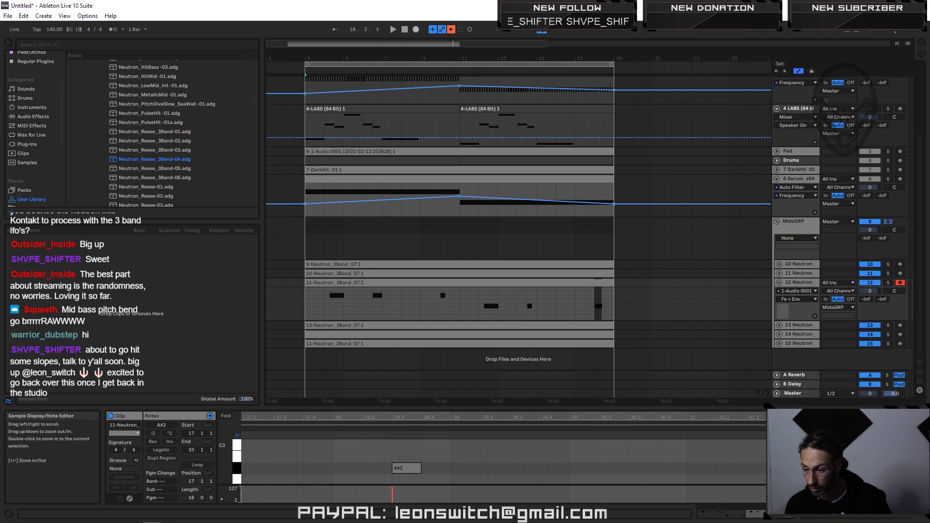
key(space)
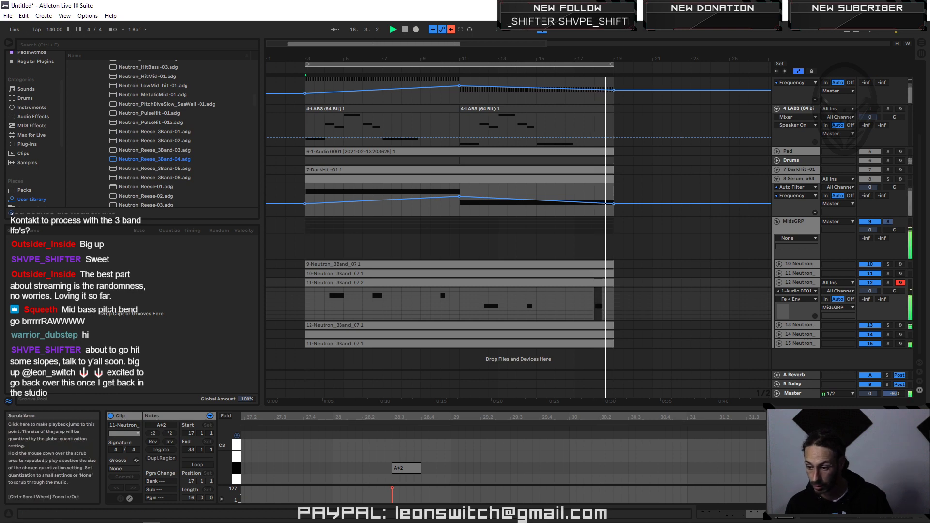
key(space)
Step: Move the sample start of the Reese sampler on track 15 Neutron to 638884 and audition the end of the loop
click(608, 345)
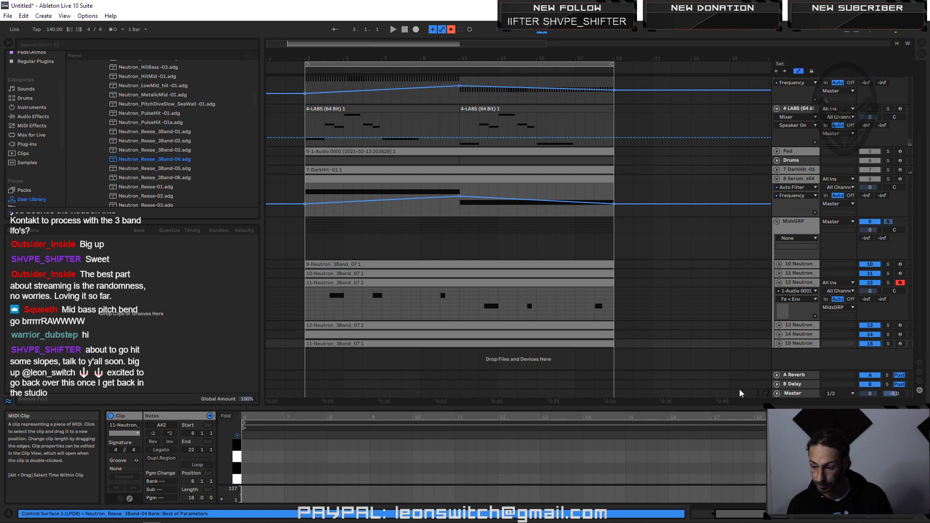
double_click(802, 344)
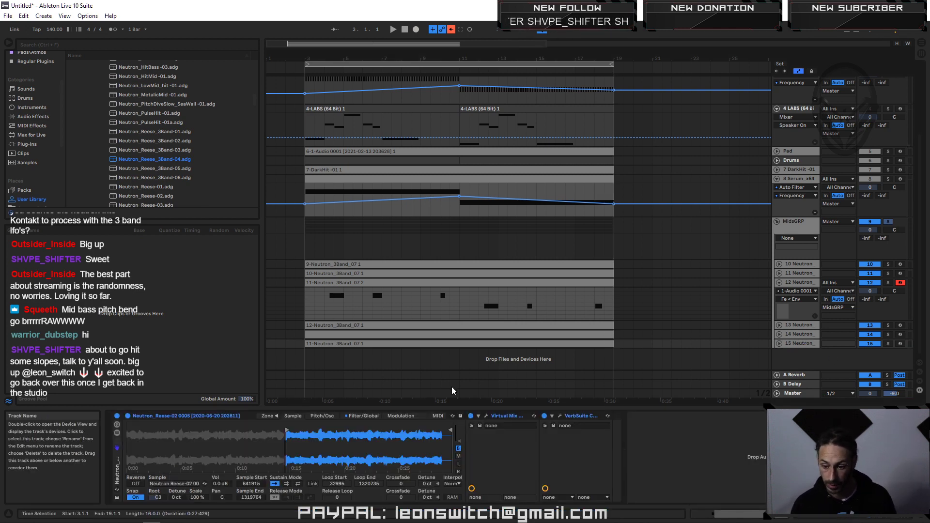
drag(262, 443, 262, 482)
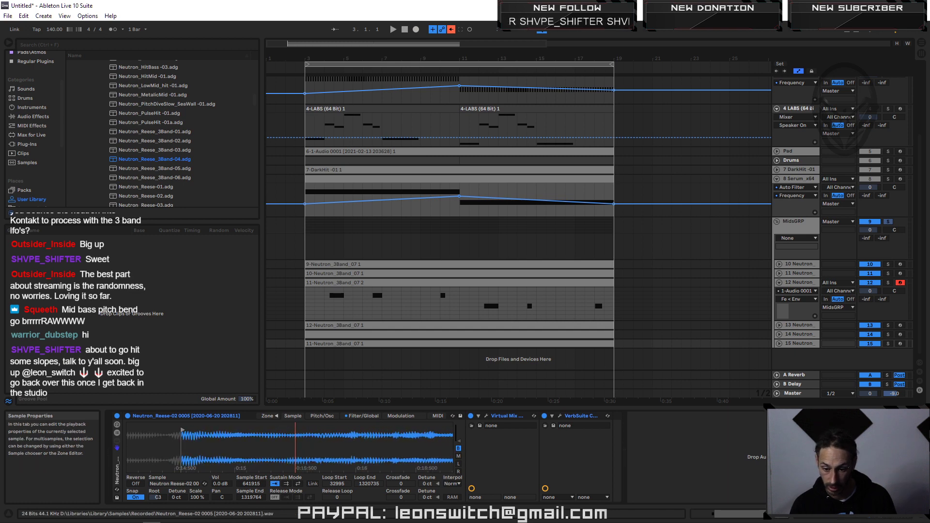
drag(182, 430, 169, 431)
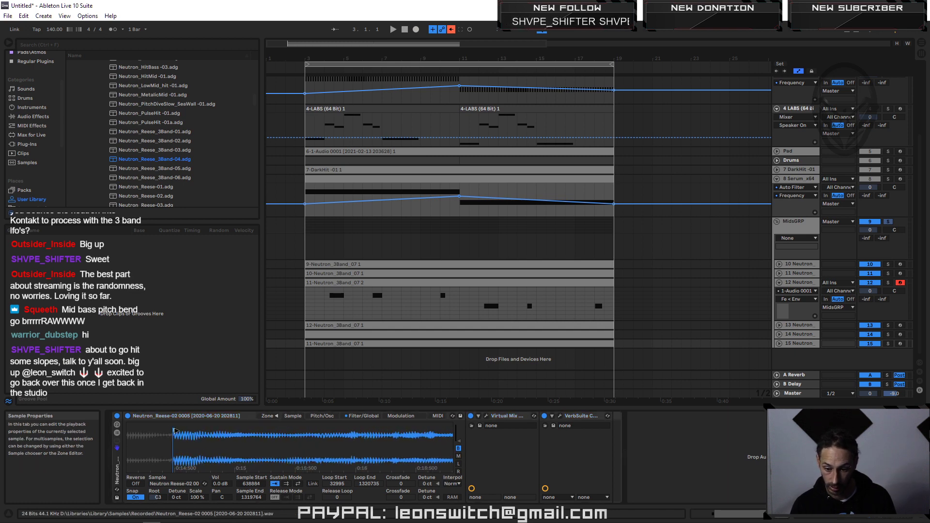
key(space)
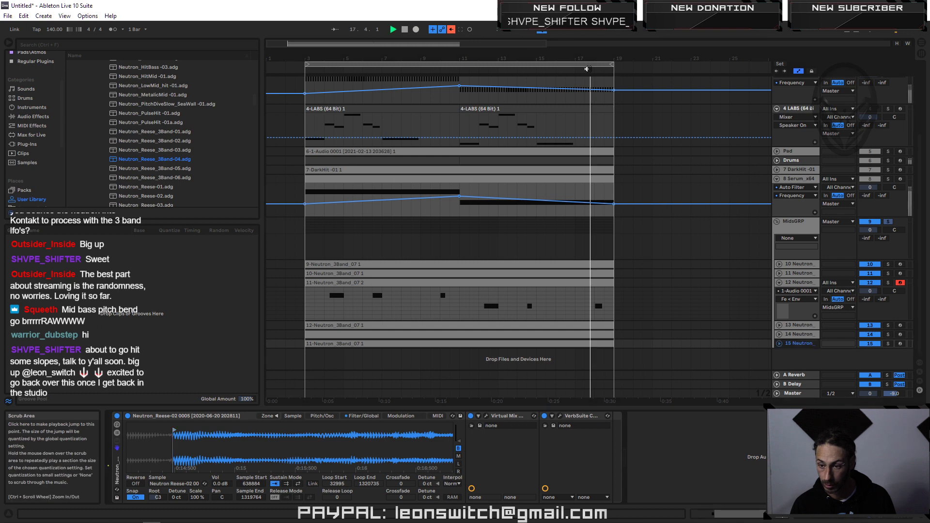
key(space)
click(363, 416)
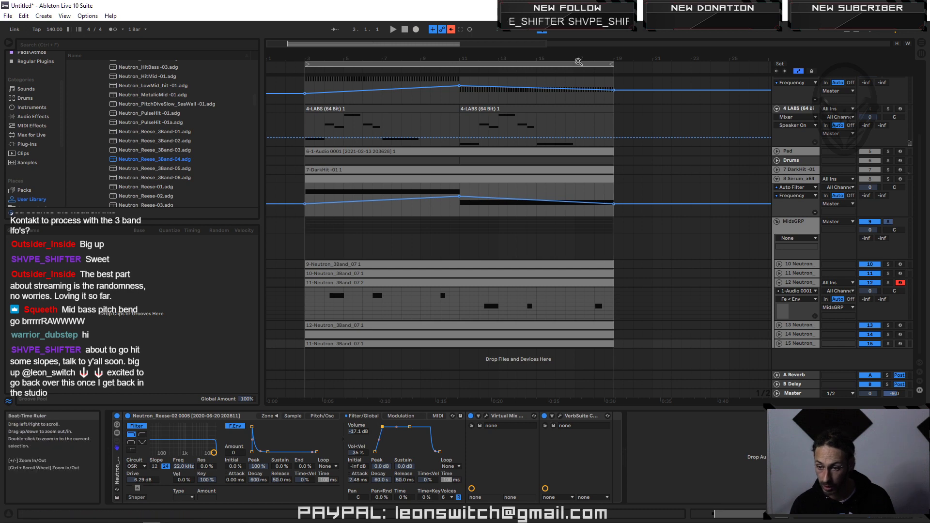
click(574, 70)
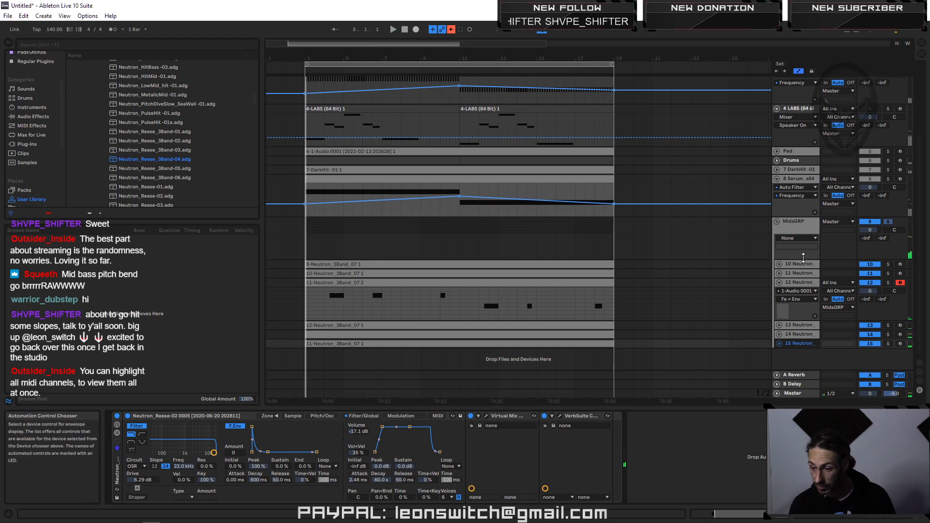
Step: Unfold tracks 10 through 15 Neutron together and fit the arrangement to the window's height and width
click(798, 264)
click(799, 343)
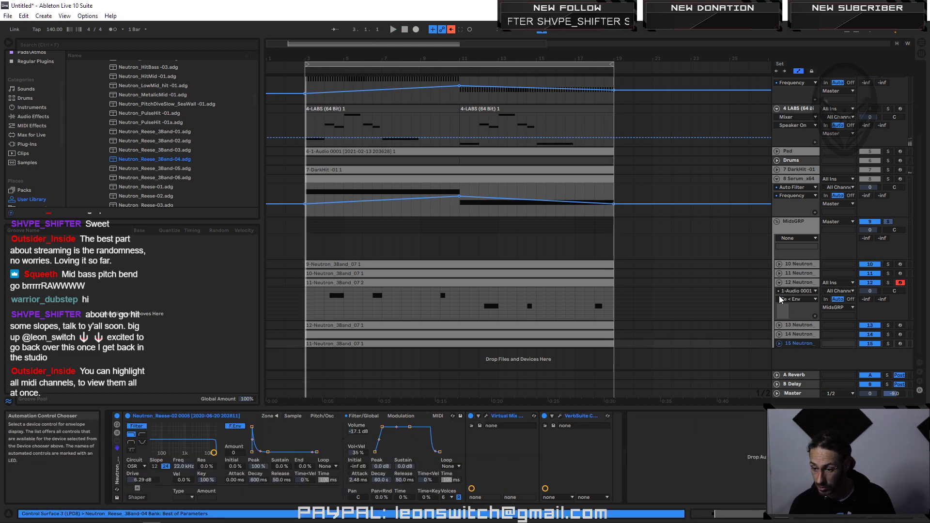
shift+click(798, 266)
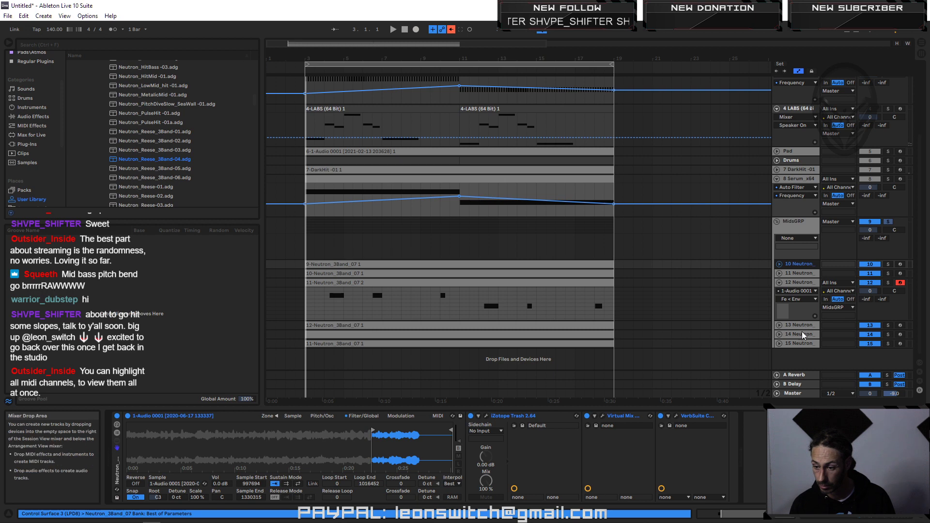
click(794, 344)
click(780, 344)
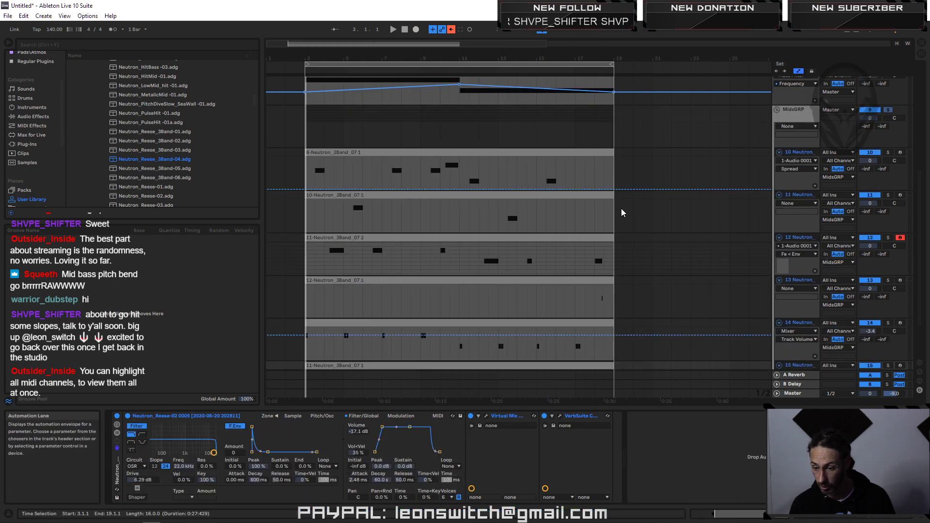
scroll(622, 210, down, 2)
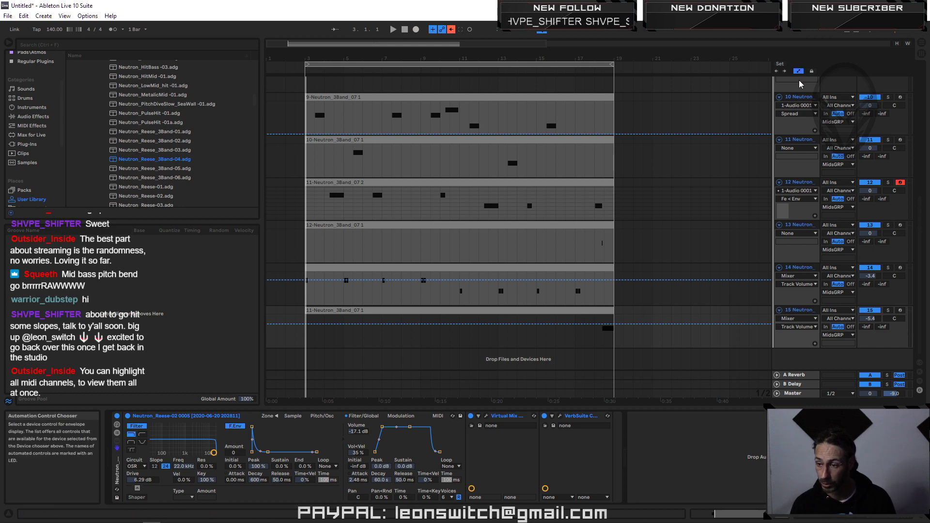
click(897, 43)
click(909, 43)
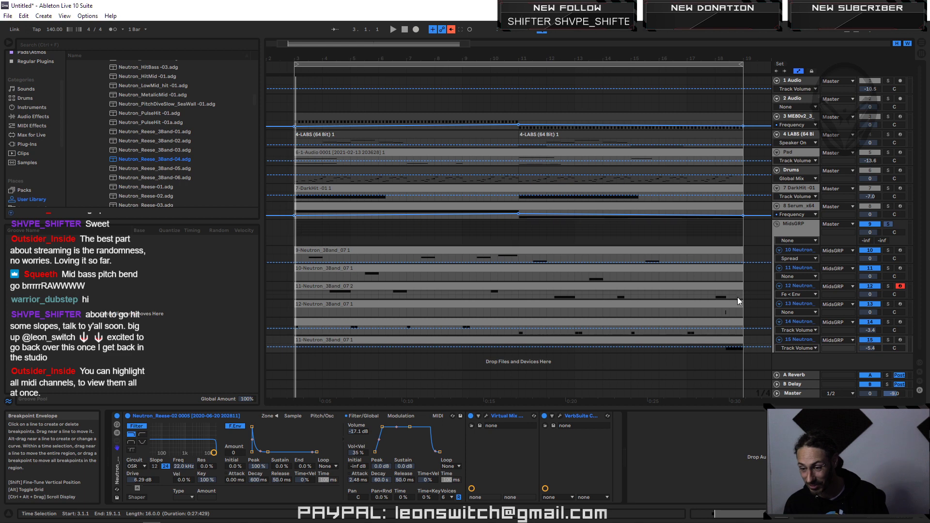
Step: Audition the loop end and set the volume envelope attack of the sampler on track 13 Neutron to 0.69 ms
click(801, 340)
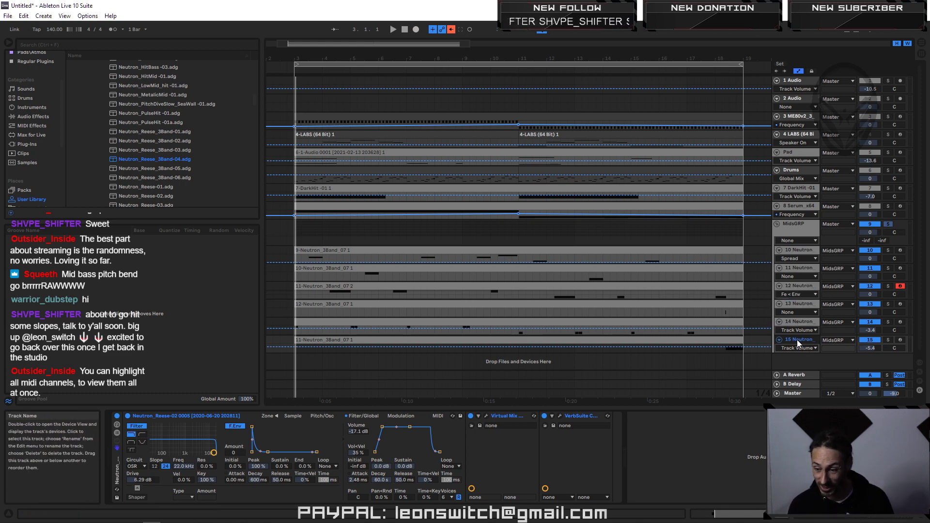
click(694, 79)
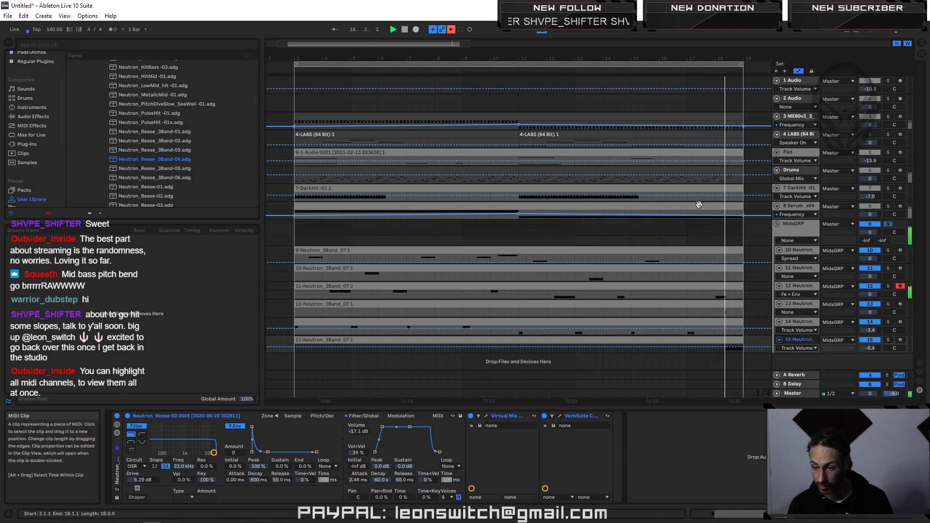
click(805, 306)
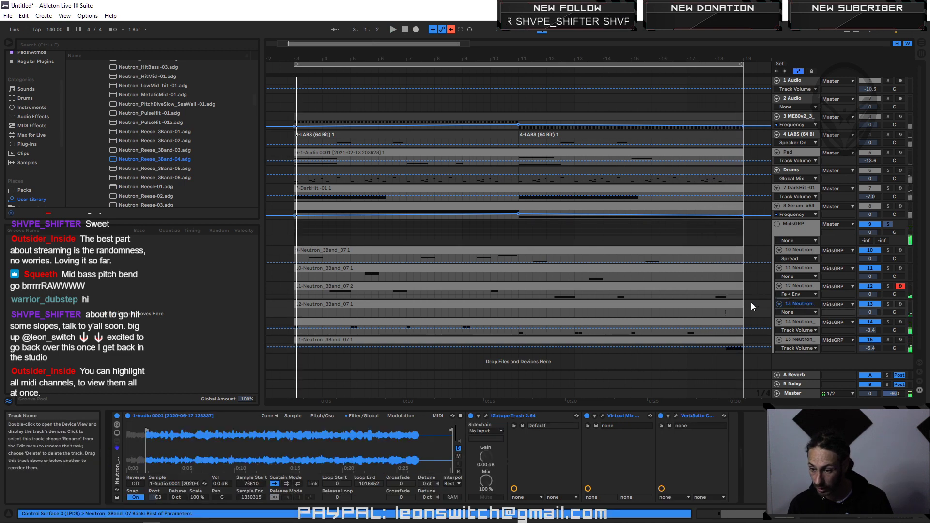
click(362, 416)
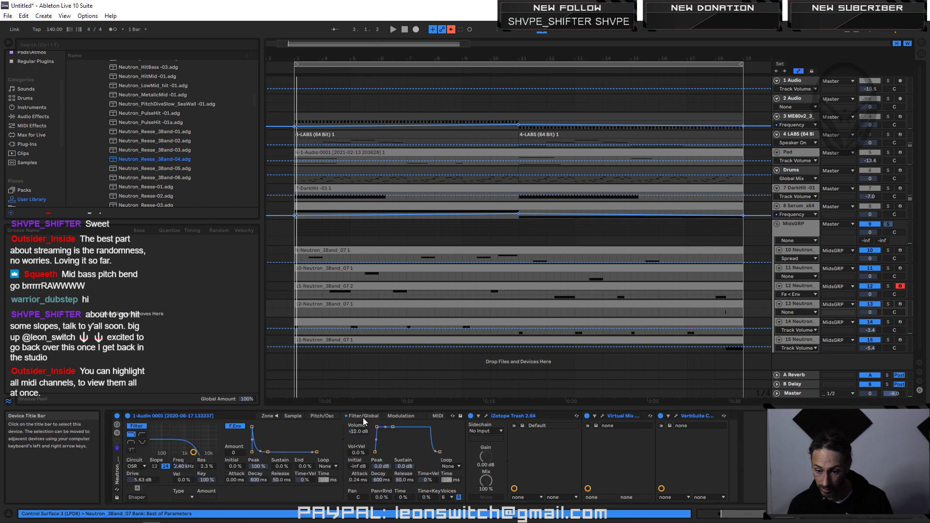
drag(377, 427, 378, 427)
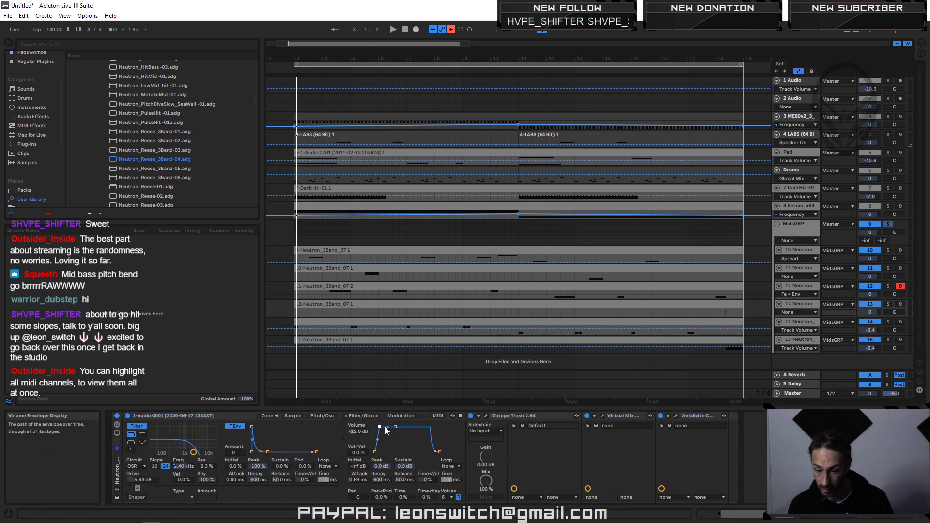
Step: Audition the loop end and slightly shorten the last A#2 note in the 11-Neutron_3Band_07 2 clip on track 12 Neutron
click(718, 71)
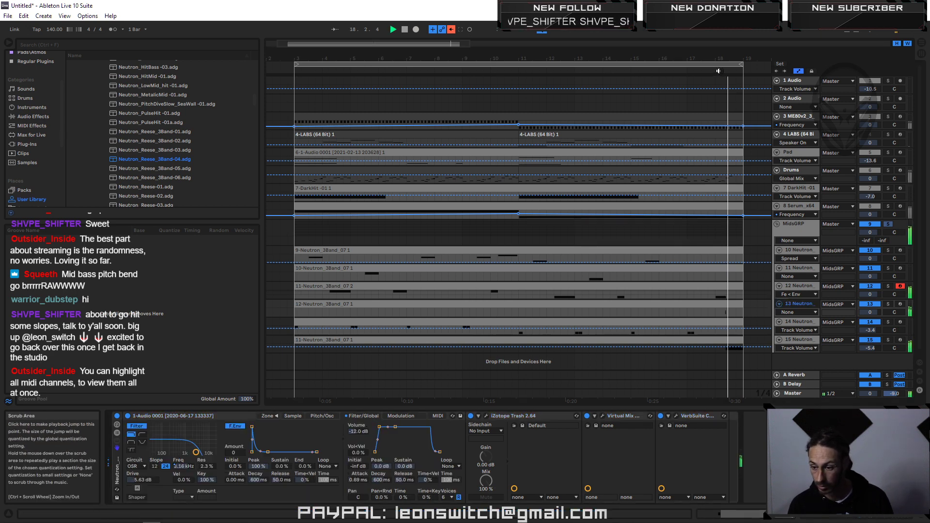
click(714, 68)
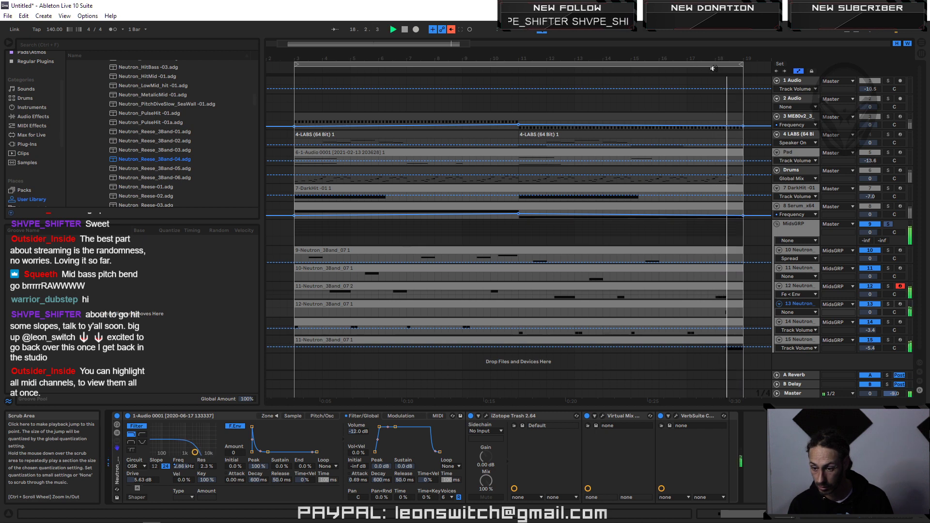
key(space)
drag(724, 59, 592, 65)
double_click(565, 290)
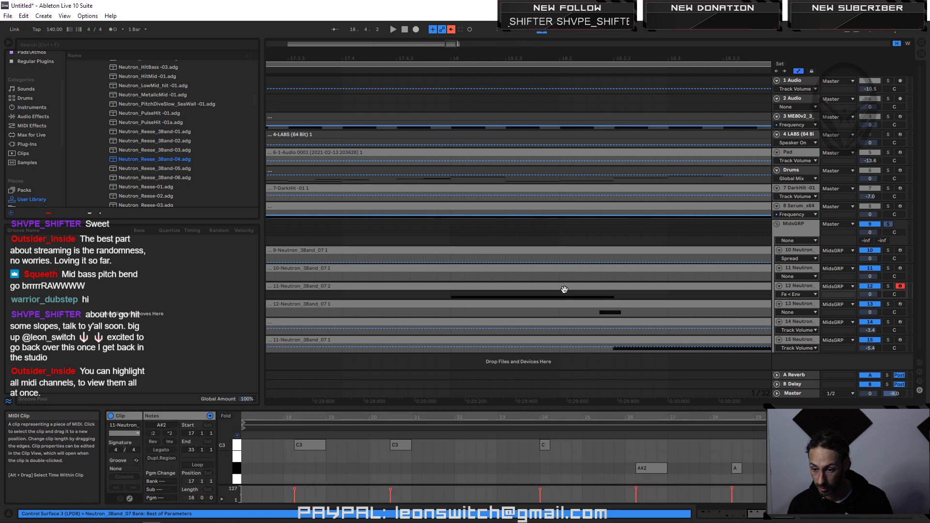
drag(606, 418, 553, 449)
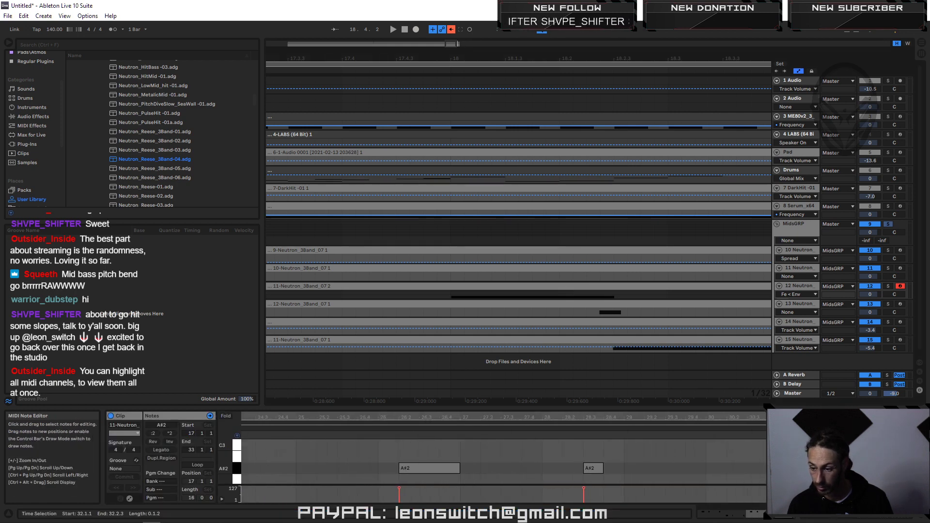
drag(901, 468, 896, 468)
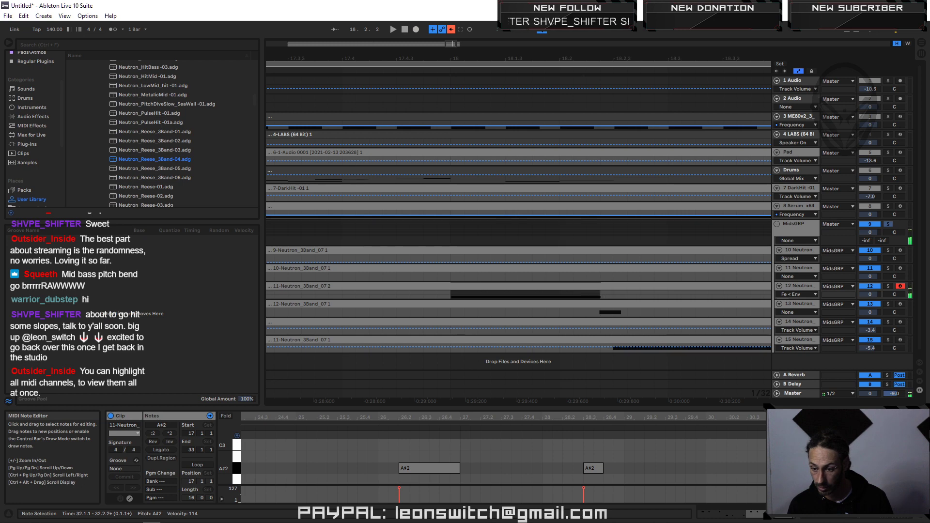
click(428, 72)
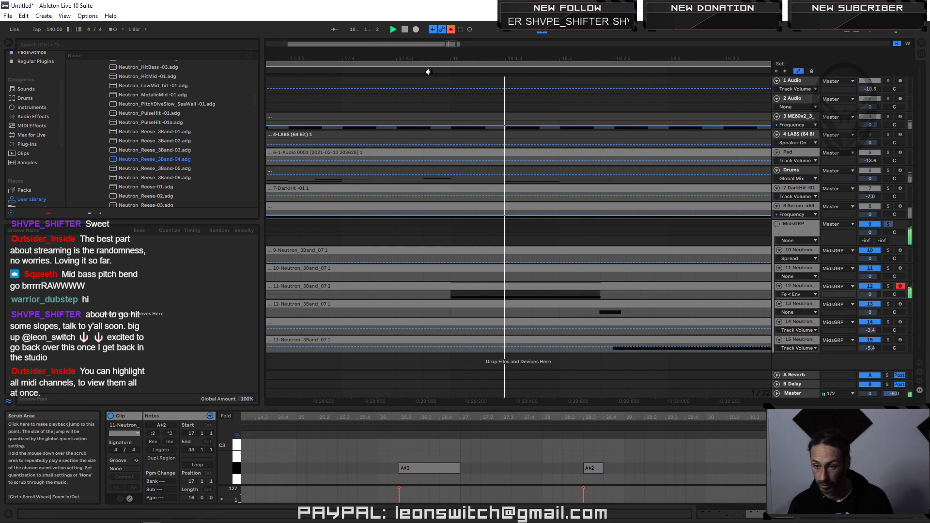
key(space)
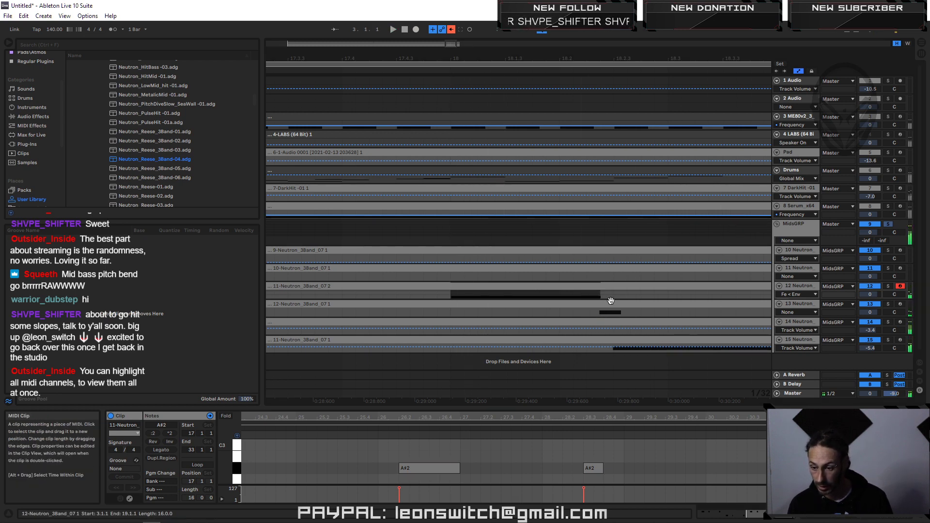
Step: Audition tracks 12 and 13 Neutron soloed in turn and set the volume envelope attack of track 13's sampler to 1.62 ms
click(611, 301)
click(890, 287)
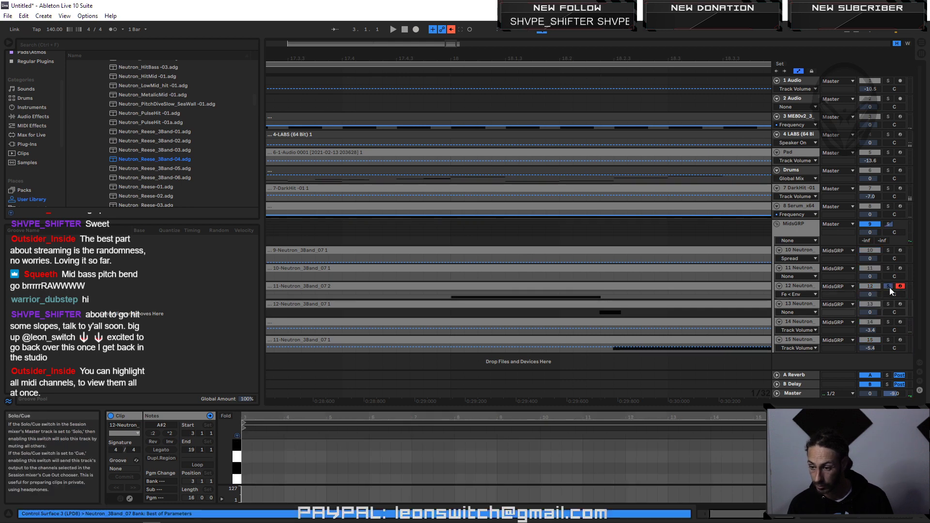
click(450, 71)
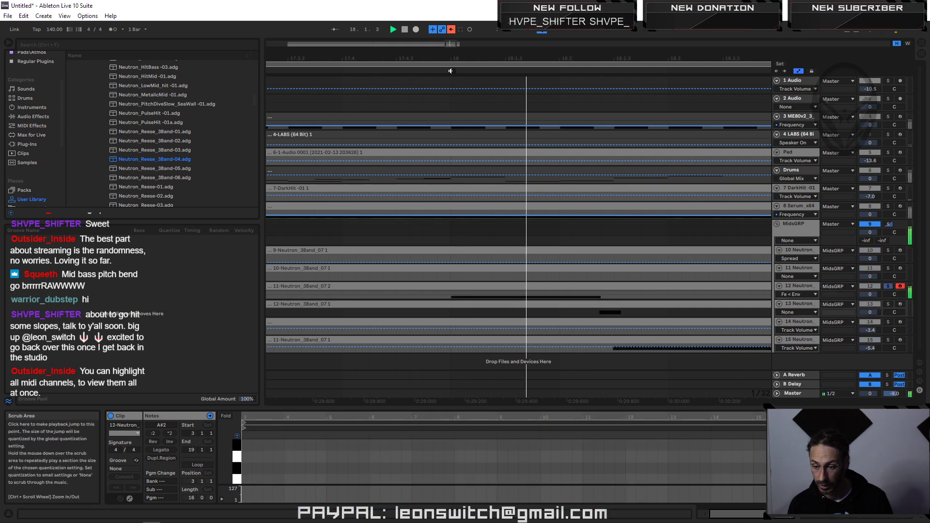
click(888, 287)
click(888, 304)
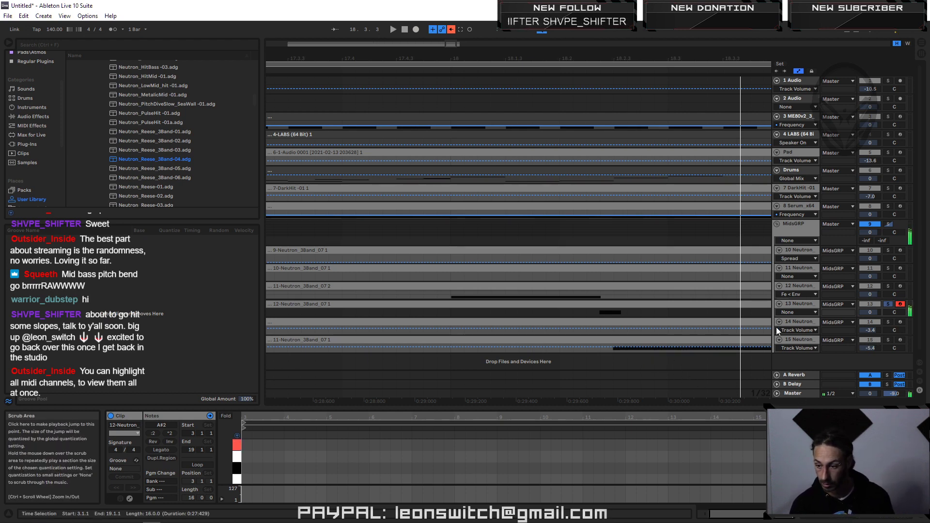
click(803, 303)
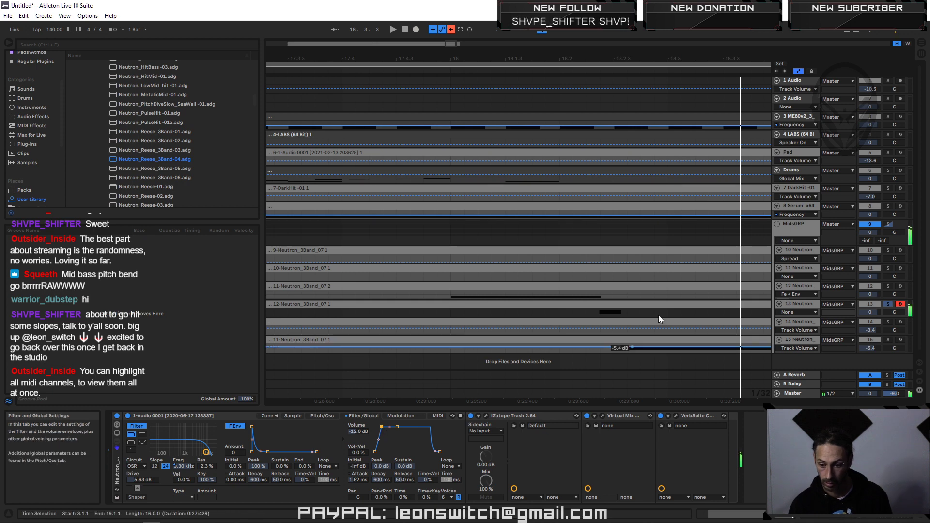
Step: Solo and arm track 15 Neutron and set the volume envelope attack of its Reese sampler to 32.4 ms
click(902, 322)
click(901, 340)
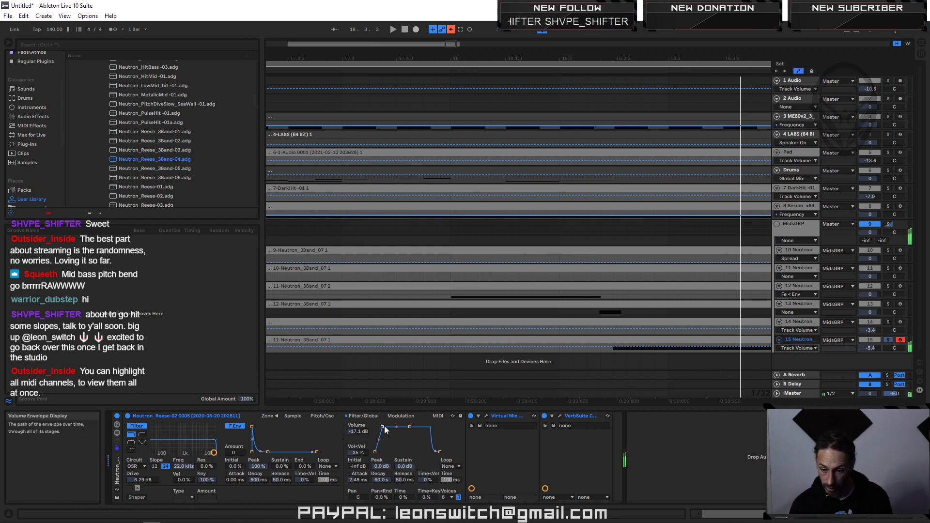
drag(382, 428, 385, 427)
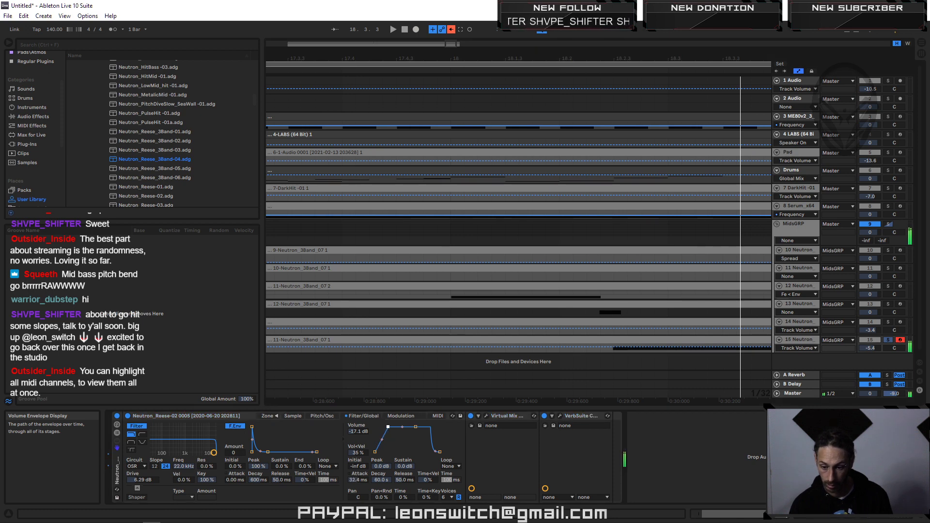
Step: Move the sample start of the Reese sampler on track 15 Neutron to 637007 and take the track out of solo
click(294, 416)
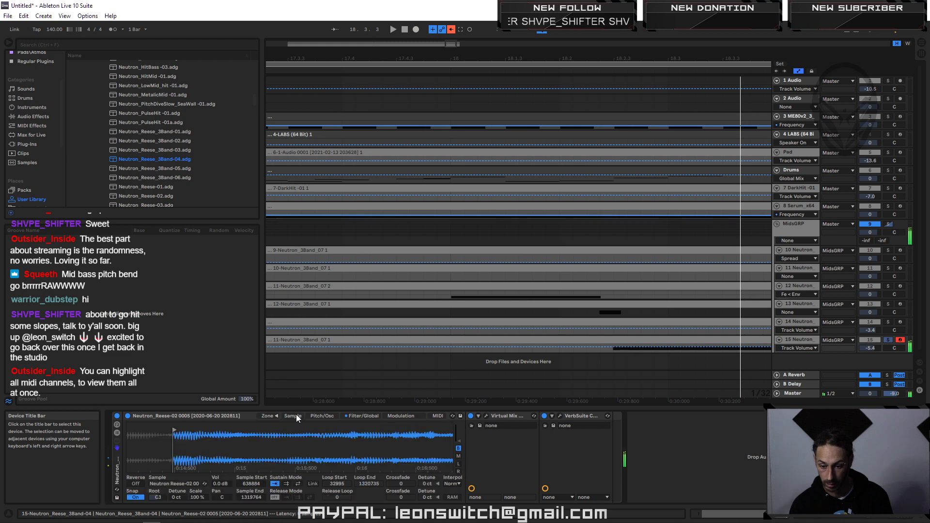
drag(170, 442, 171, 429)
click(801, 338)
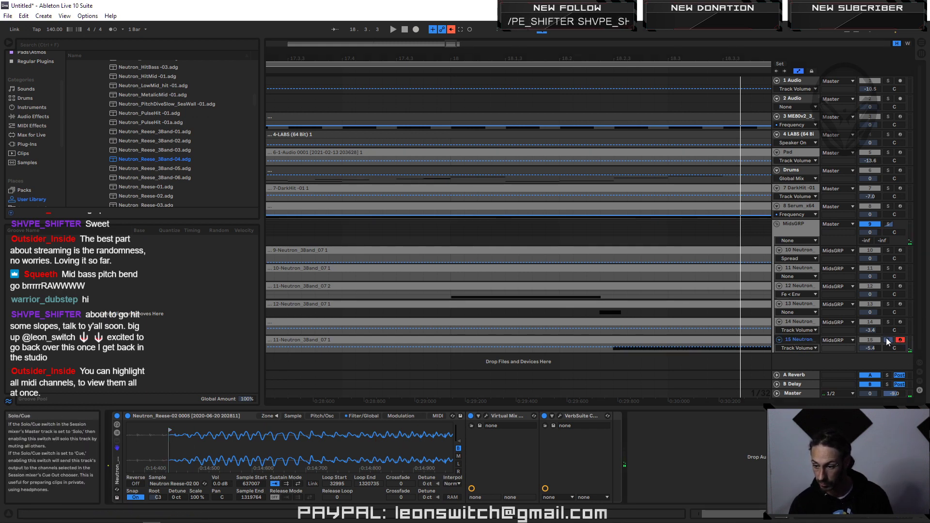
Step: Play the loop and set the Reese sampler's filter to a frequency of 3.17 kHz and a resonance of 27 %
key(ctrl+a)
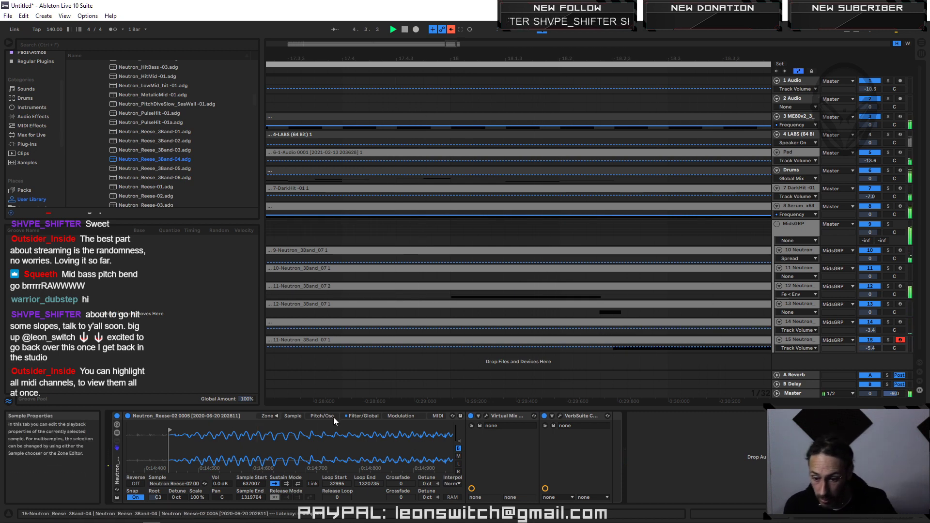
click(361, 416)
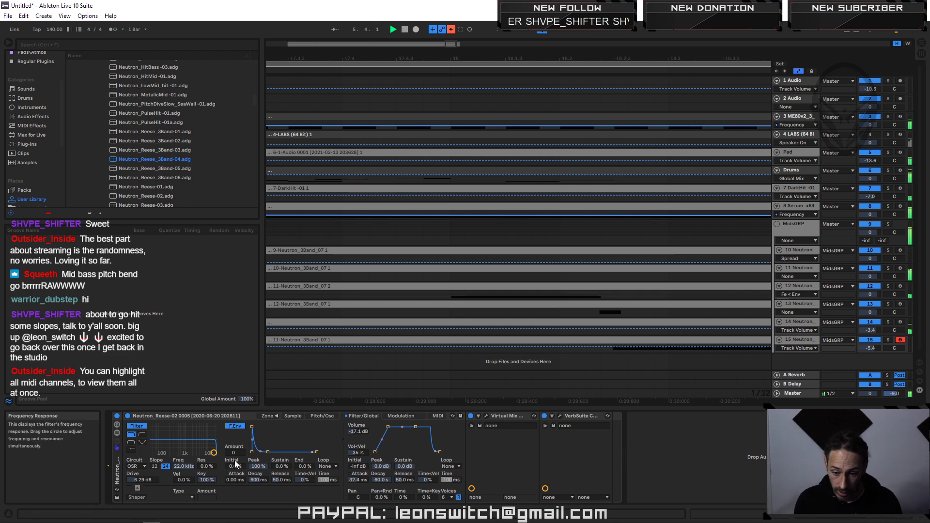
drag(214, 452, 196, 446)
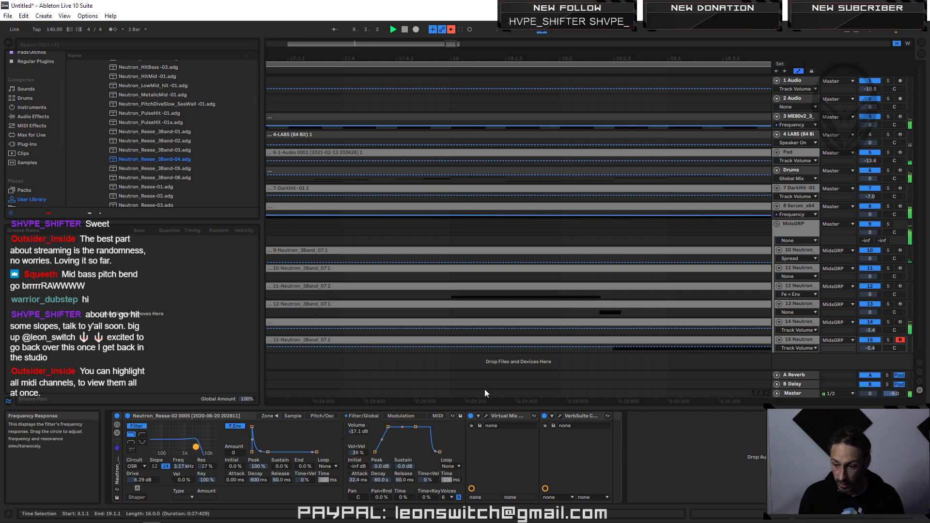
Step: Enlarge the lane of track 15 Neutron and switch its automation display to the Neutron Reese 3Band-04 rack
drag(784, 353, 786, 374)
scroll(795, 333, down, 2)
click(795, 310)
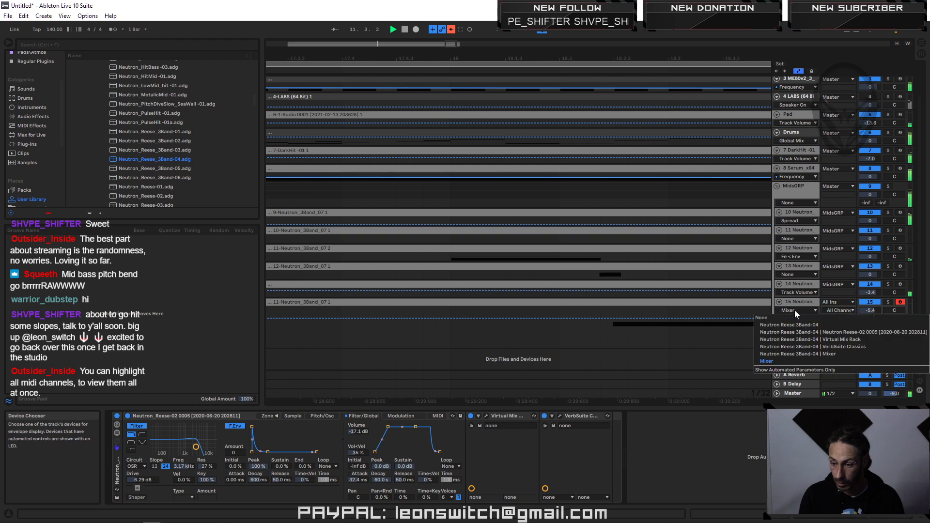
click(793, 326)
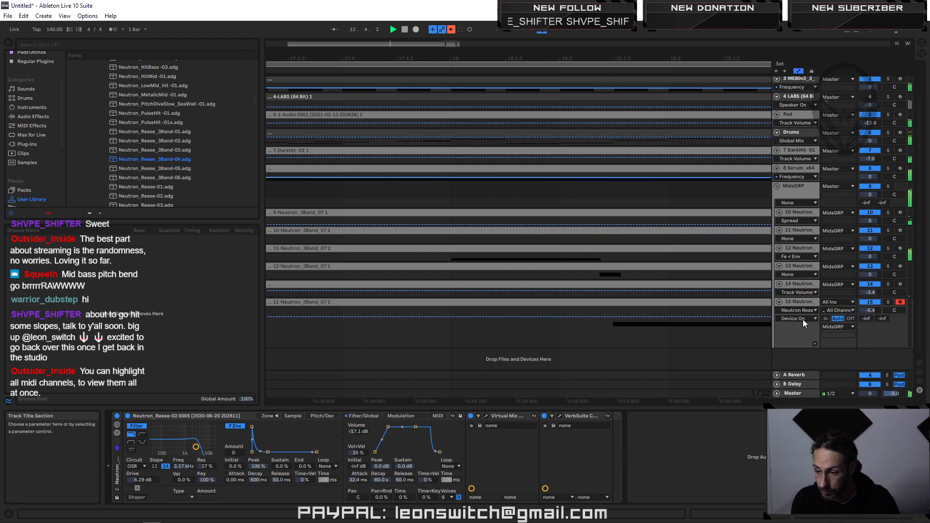
click(801, 319)
click(800, 302)
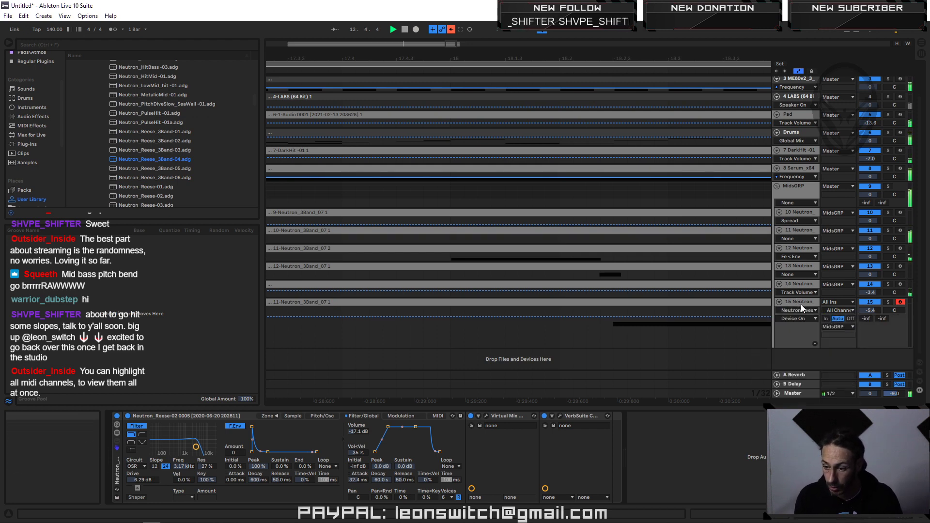
Step: Show the Filter Freq automation of the Neutron Reese-02 0005 sampler in the lane of track 15 Neutron
click(795, 313)
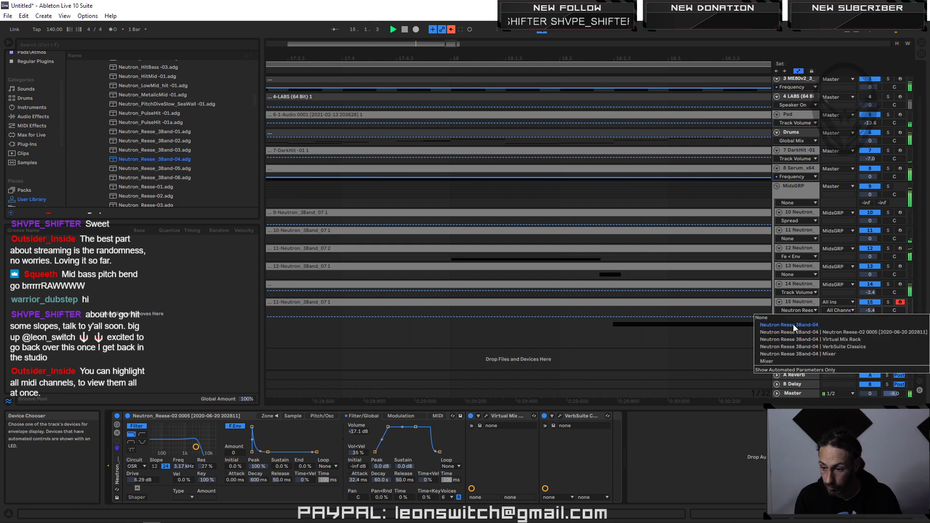
click(793, 333)
click(801, 319)
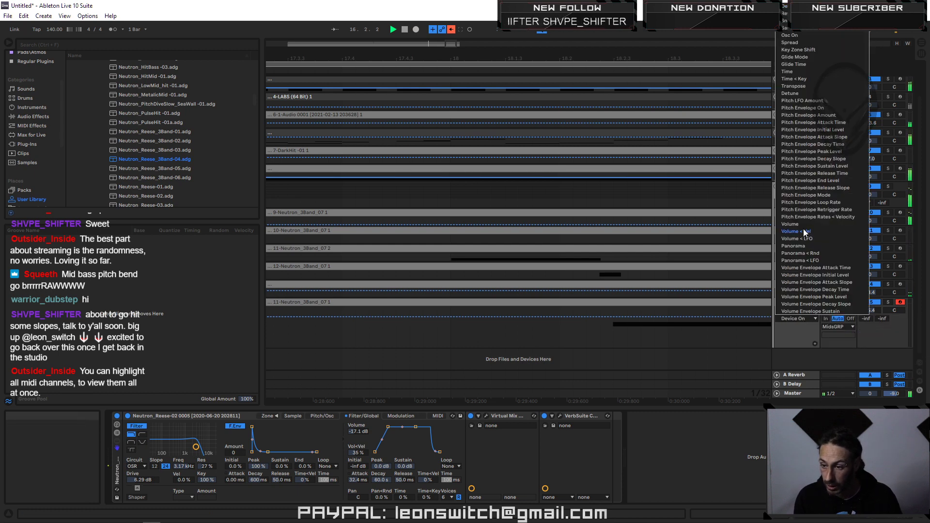
scroll(821, 243, down, 2)
scroll(819, 251, down, 4)
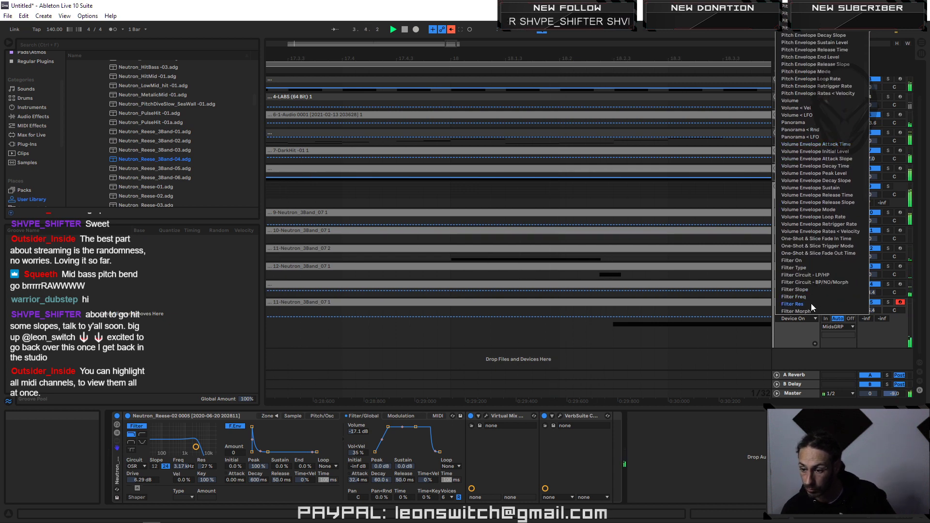
click(811, 303)
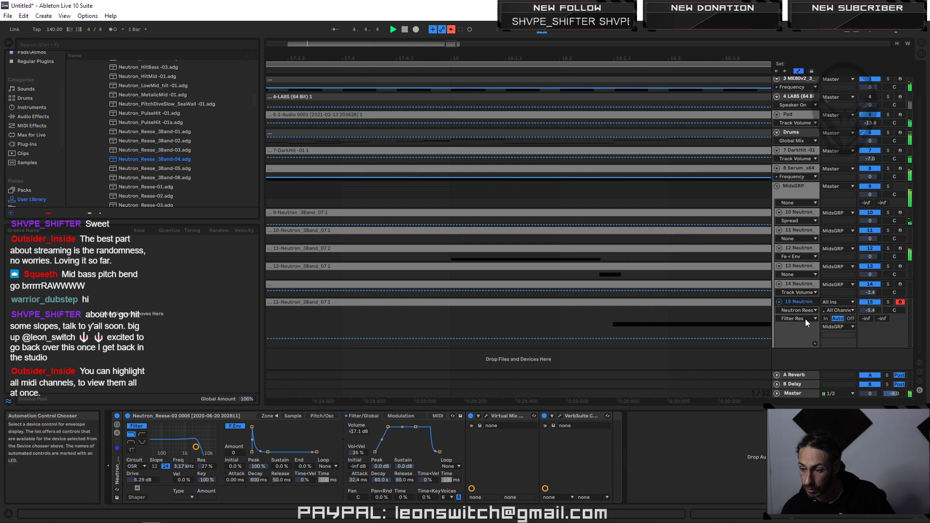
click(805, 319)
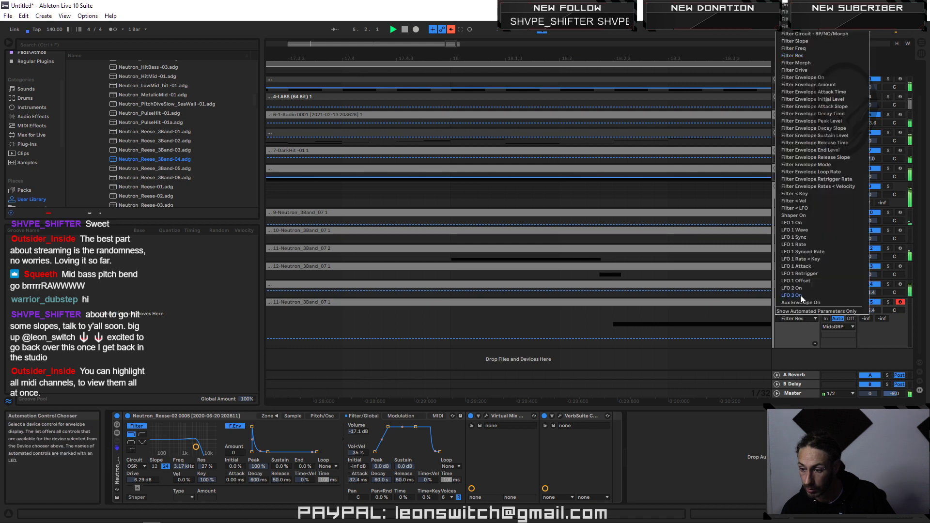
click(805, 48)
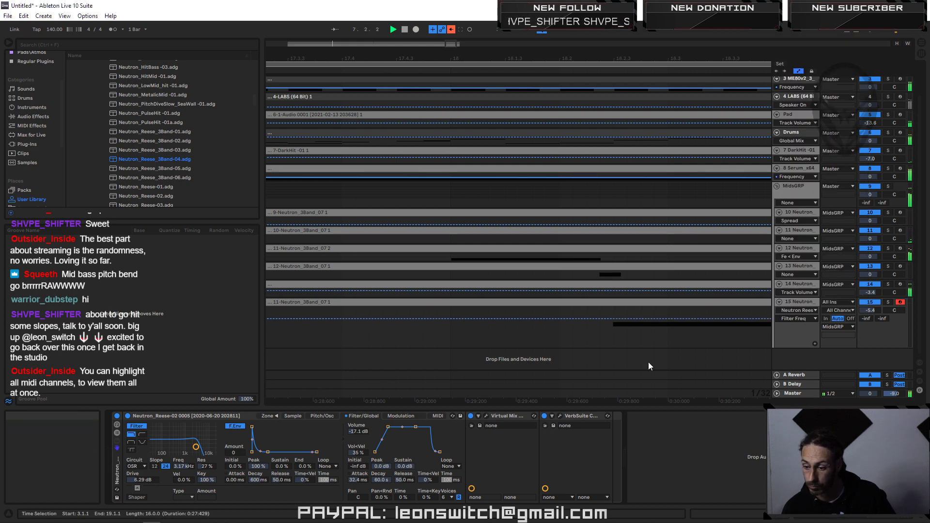
Step: Draw Filter Freq automation over the final Reese note, rising from a lowered start to about 20.9 kHz and dropping by the clip's end
click(617, 319)
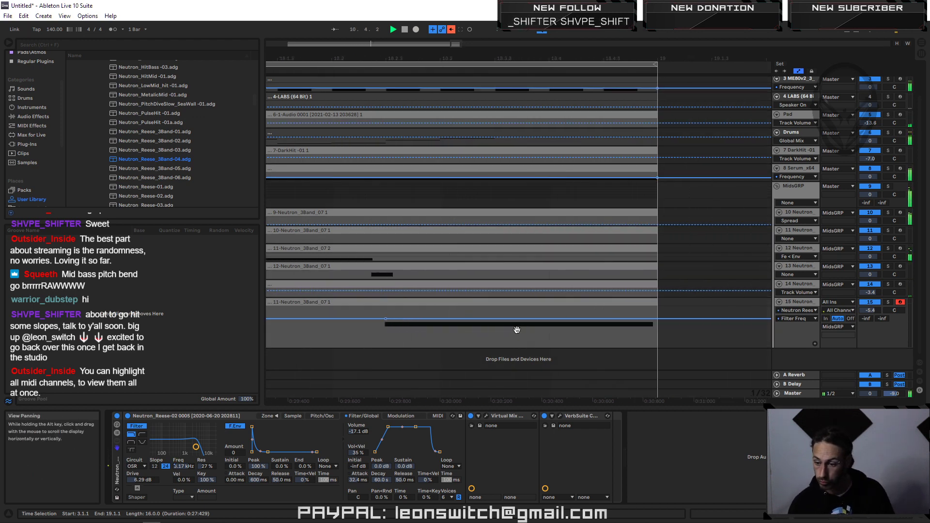
drag(579, 318, 590, 308)
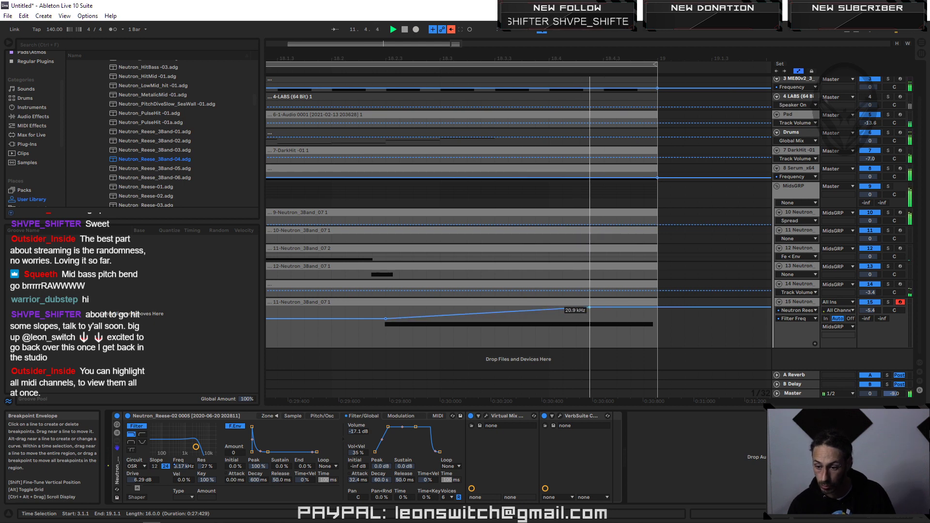
drag(661, 309, 658, 335)
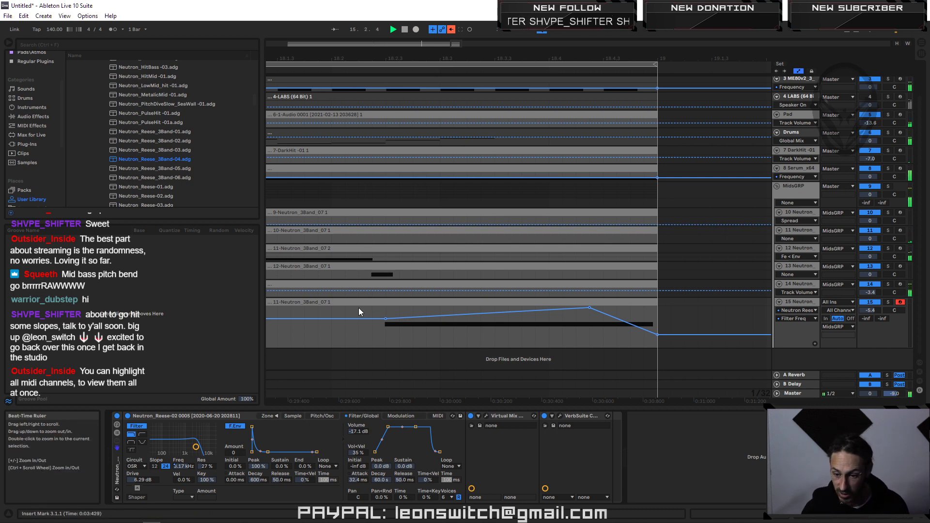
drag(383, 318, 395, 324)
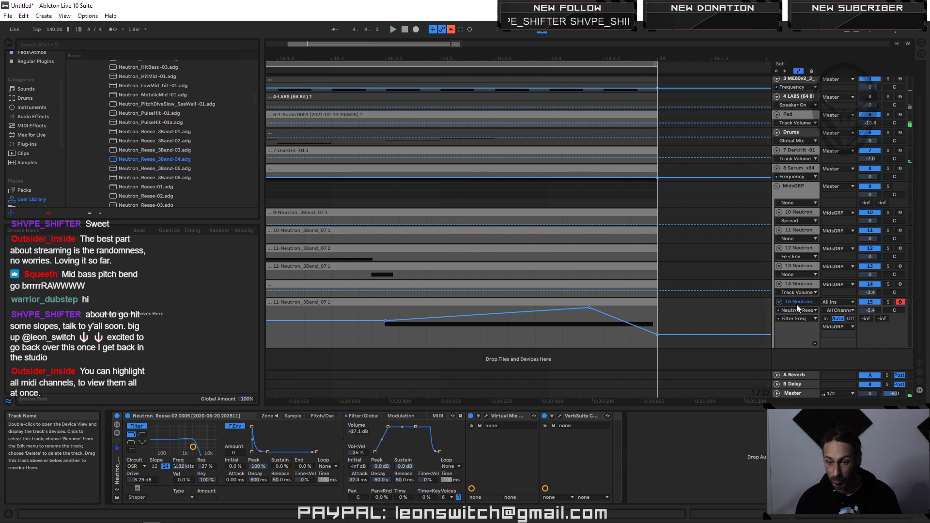
Step: Reactivate the 4 LABS track and play the whole loop from its start to audition the filter sweep in the full mix
drag(525, 58, 616, 92)
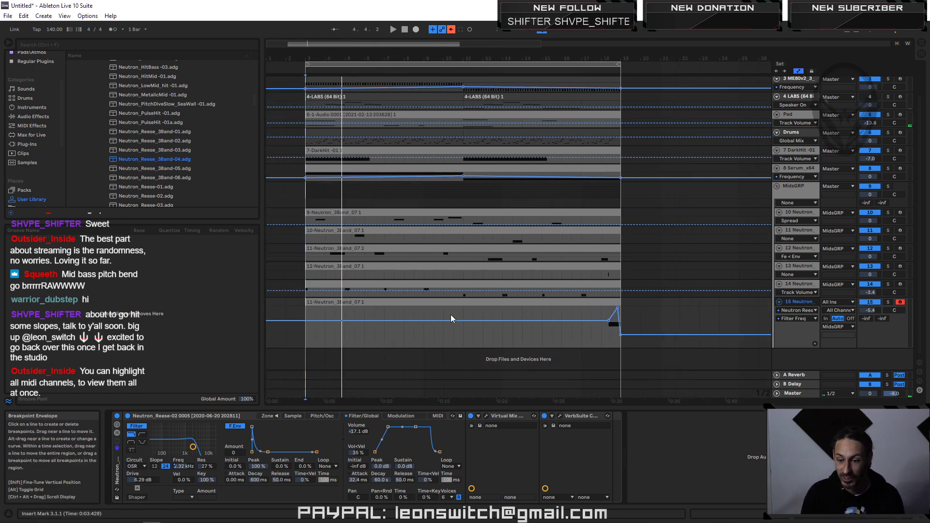
key(space)
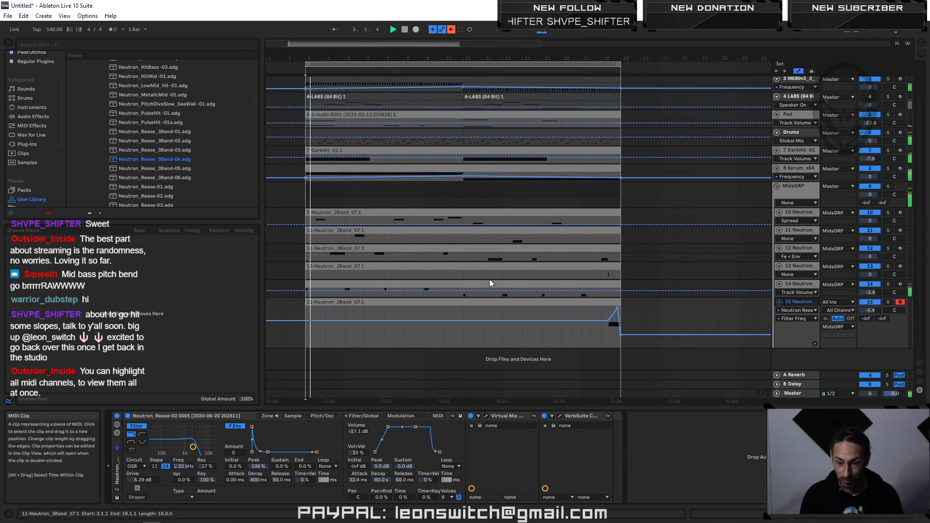
scroll(765, 187, up, 2)
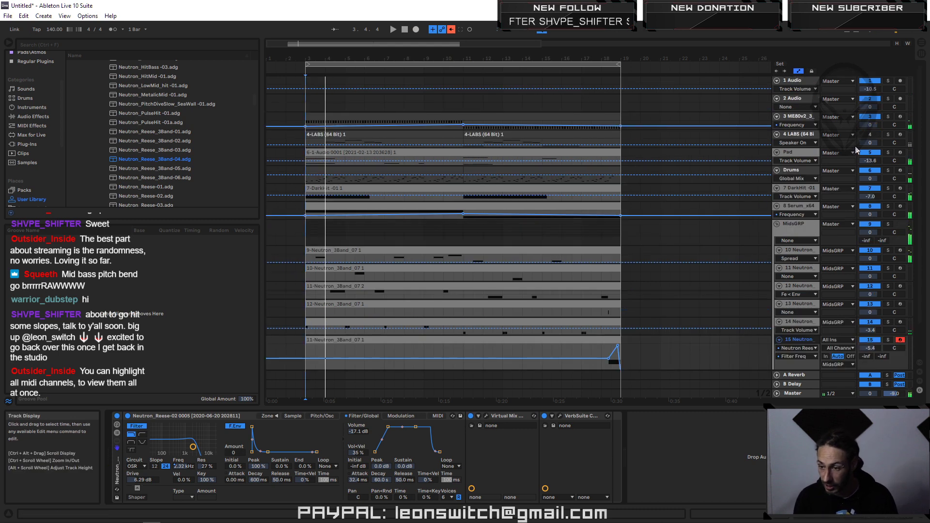
click(347, 64)
key(space)
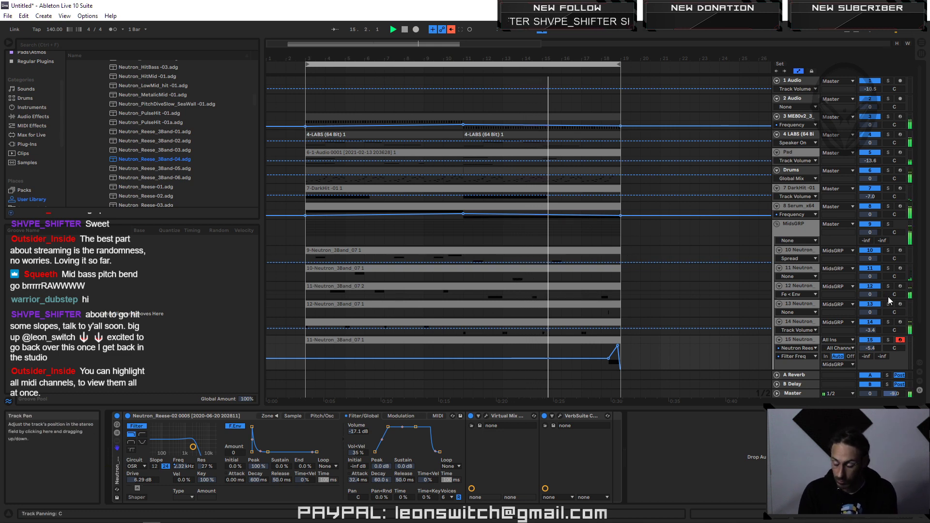
Step: Shrink the lane of track 15 Neutron back to a compact height
scroll(793, 340, down, 2)
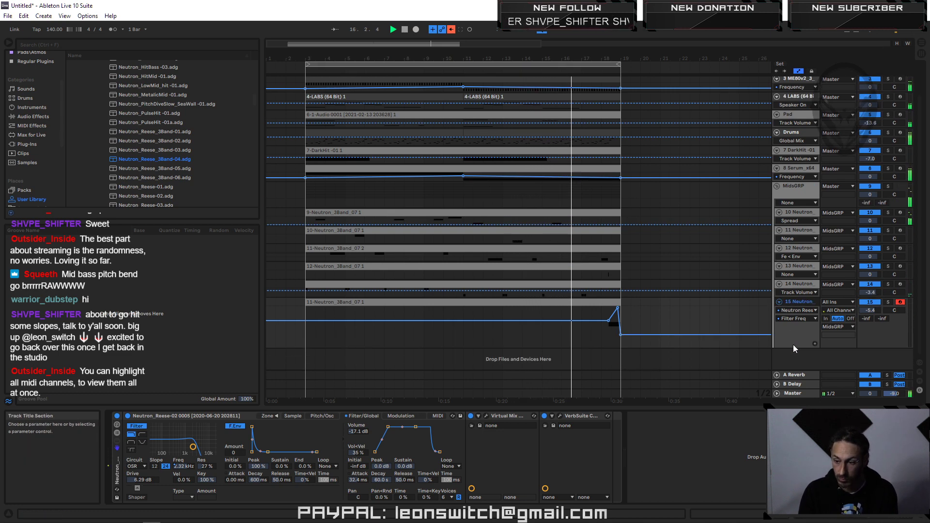
drag(798, 346, 799, 316)
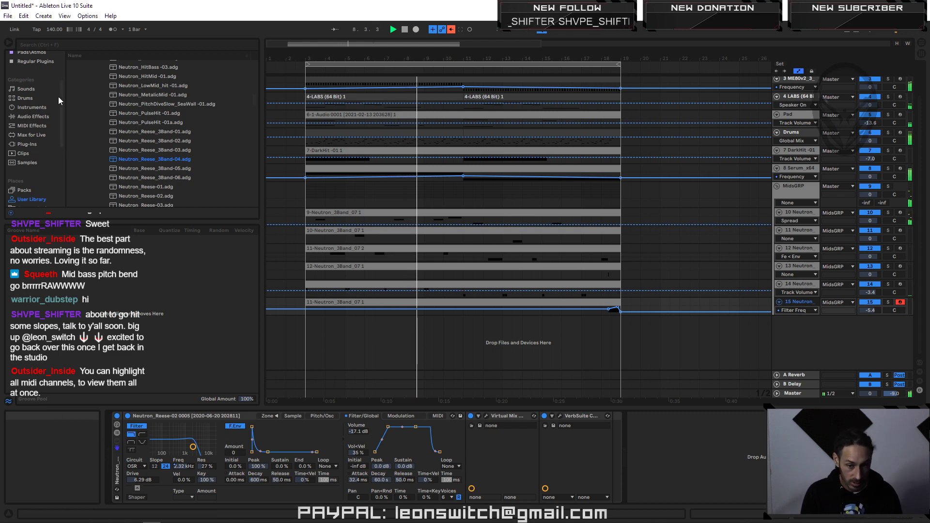
Step: Browse the Hihat drum hits and preview samples such as A-HiHat 1 Half Open A.aif and EHU_OpenHat_022.aif
click(30, 98)
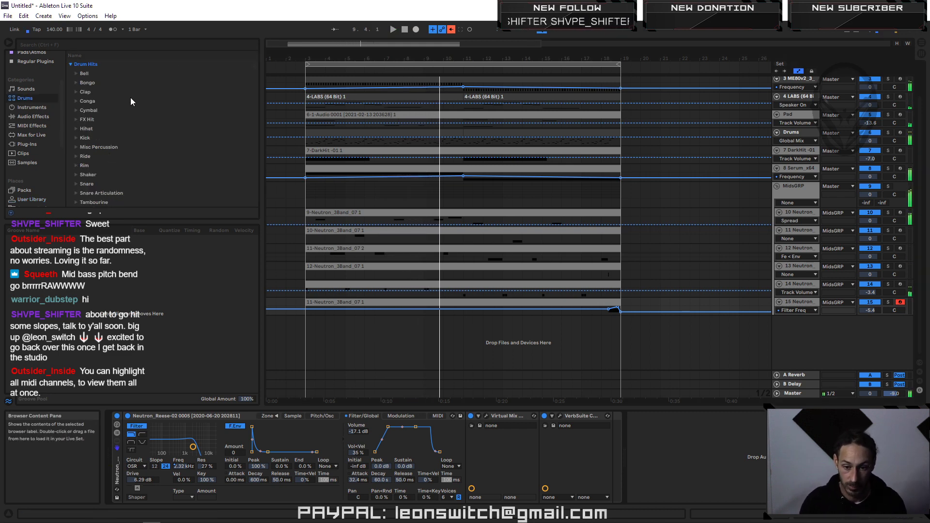
click(76, 129)
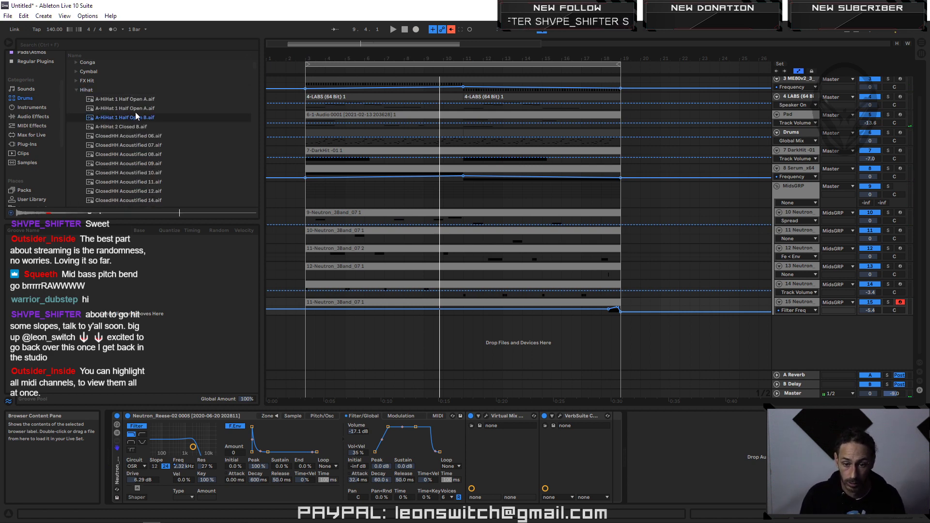
click(132, 99)
scroll(123, 135, down, 10)
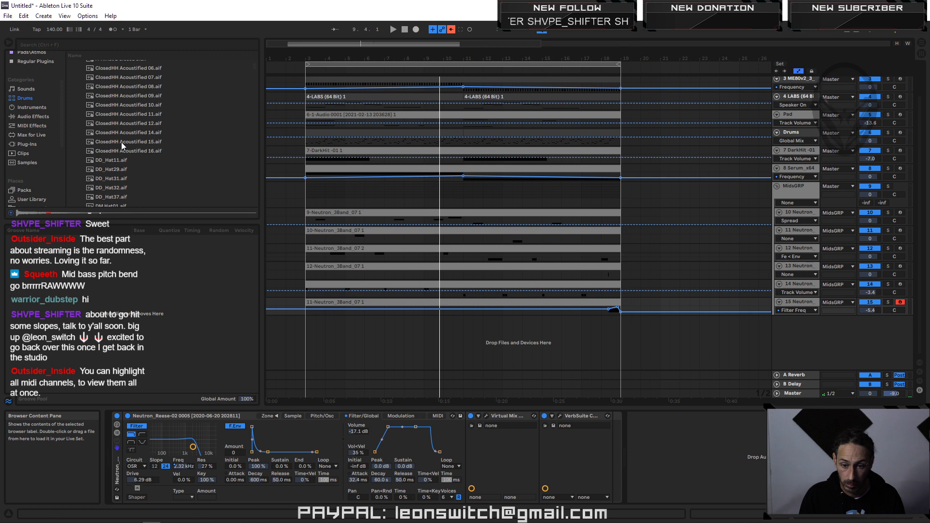
scroll(124, 156, down, 10)
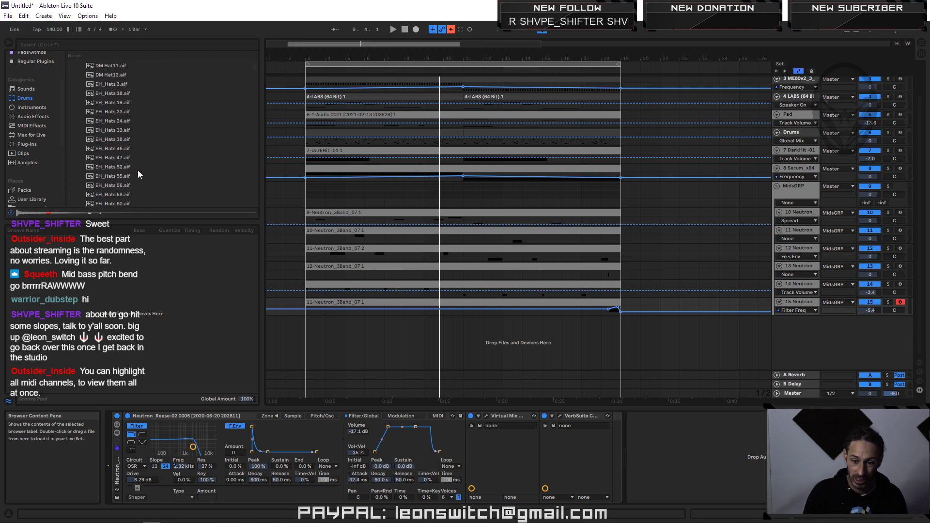
click(113, 127)
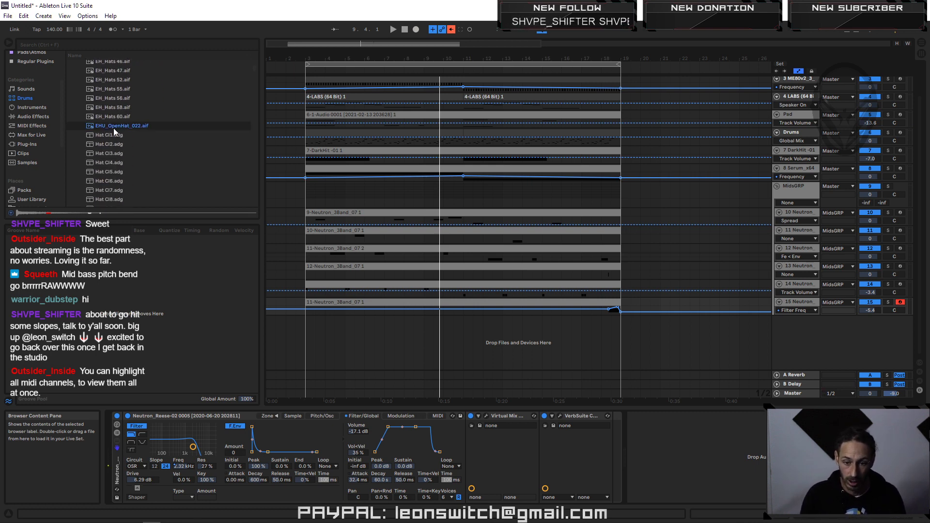
scroll(136, 125, down, 5)
scroll(136, 129, down, 2)
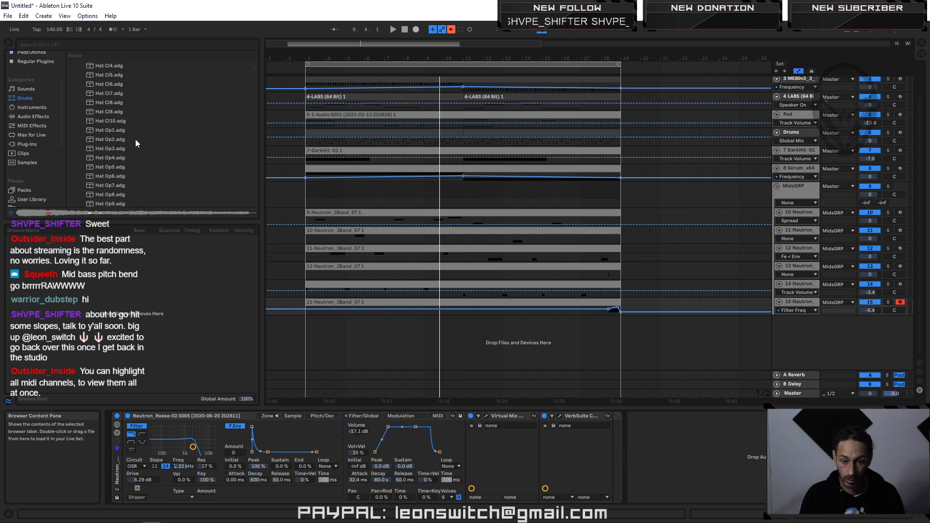
Step: Audition the Hat Op open-hat presets and Hats Noise Ring.aif, ending with Hat Op6.adg selected
click(116, 135)
scroll(116, 137, down, 1)
click(116, 158)
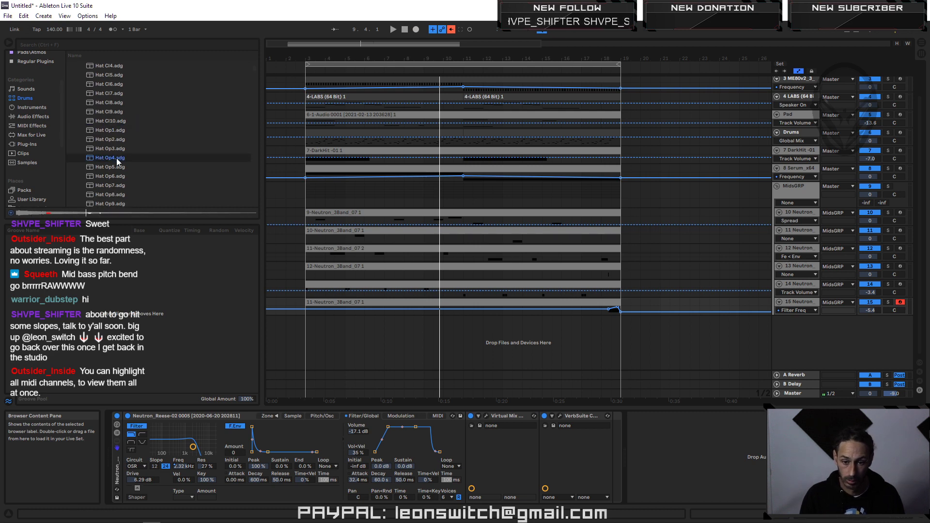
key(Down)
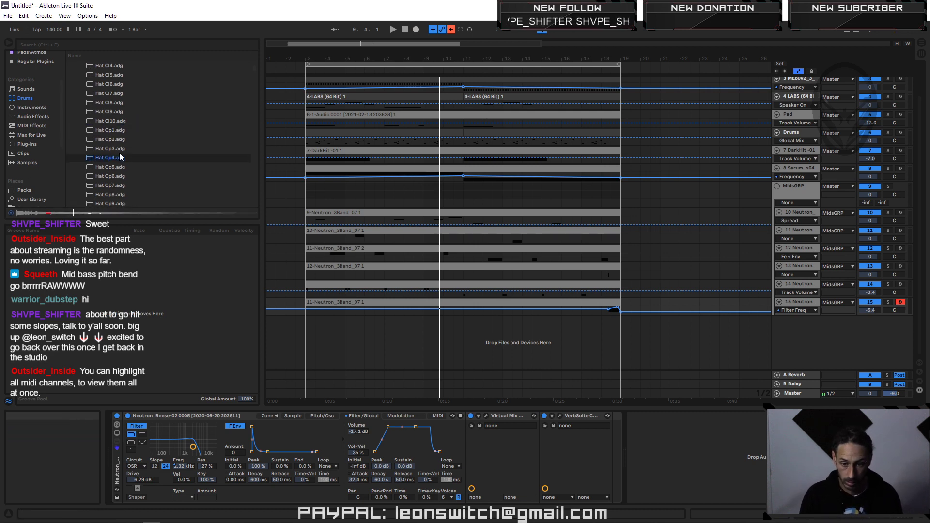
key(Down)
key(Down)
key(Down)
key(Down)
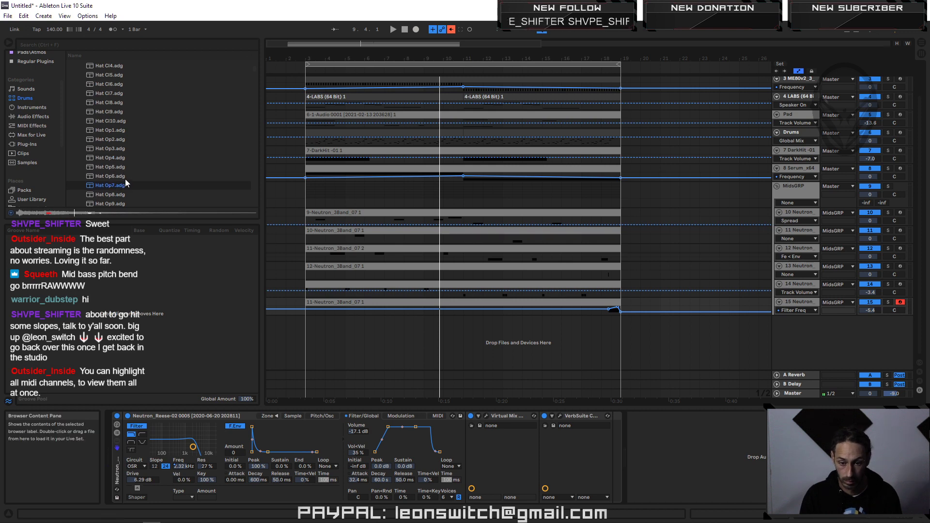
key(Down)
key(Down)
key(Down)
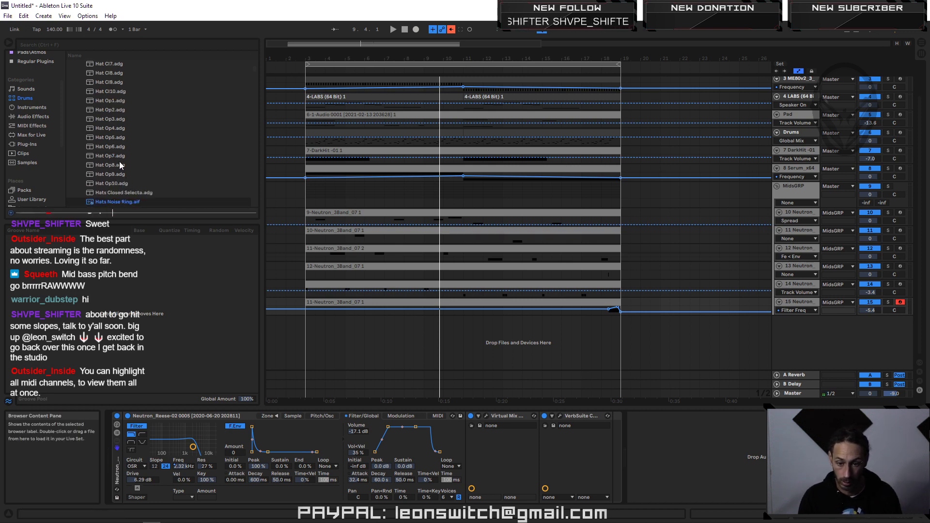
click(112, 139)
key(Down)
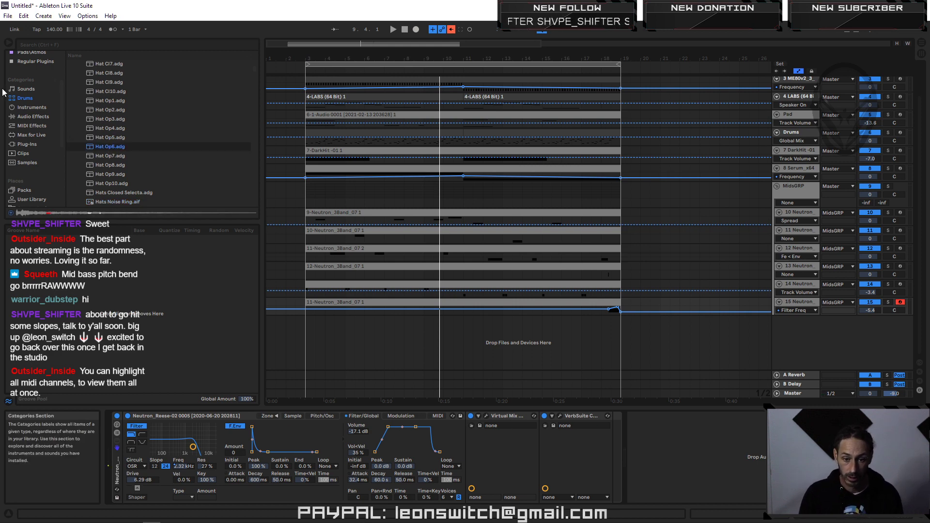
Step: Create a new MIDI track with an empty Sampler below track 15 Neutron
click(20, 108)
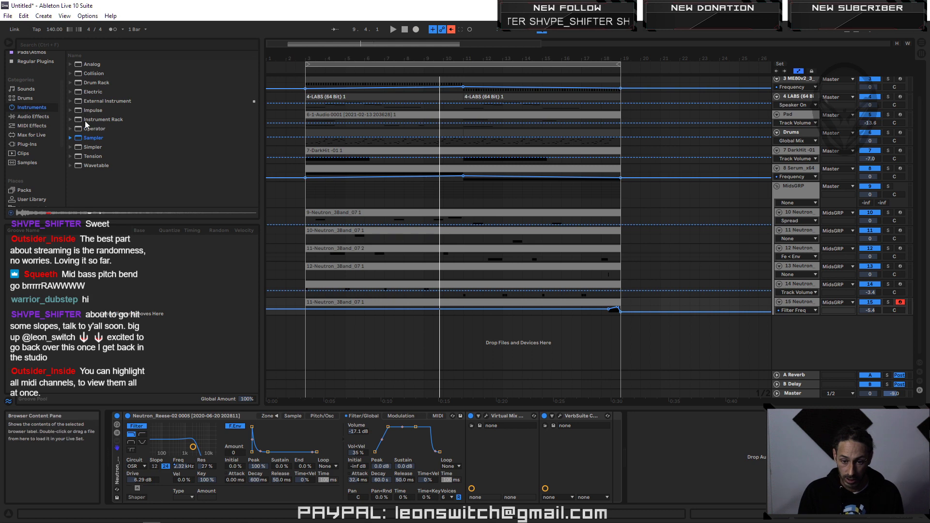
drag(87, 139, 317, 346)
Step: Replace the empty Sampler on track 16 with the Hat Op6.adg rack and raise its RES macro to 2.31
click(30, 98)
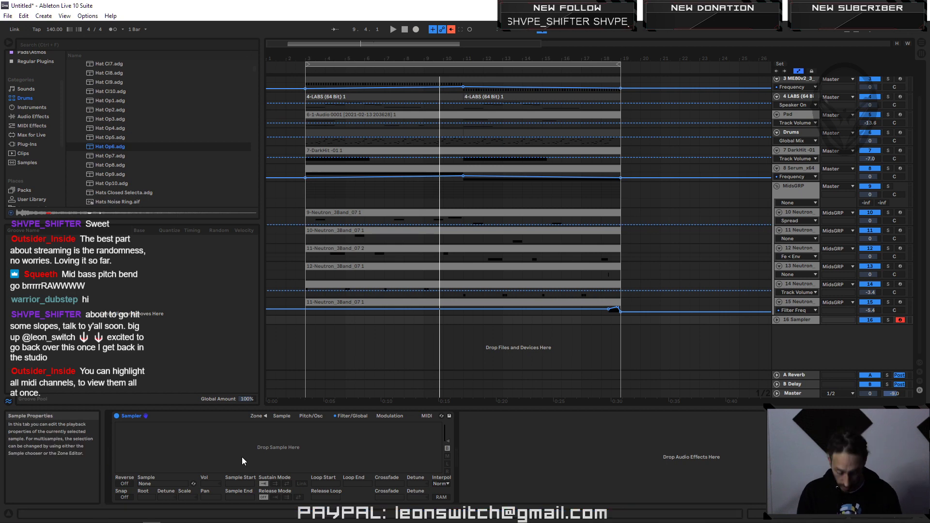
double_click(106, 146)
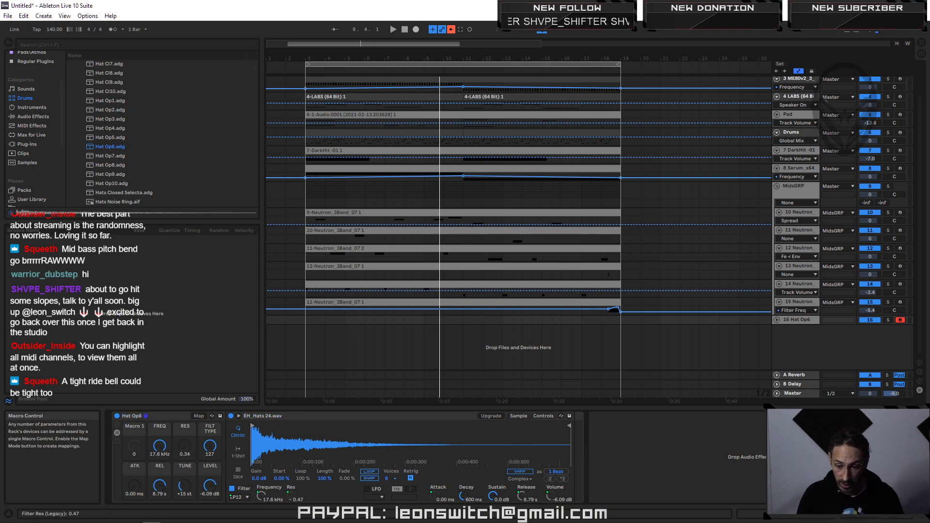
drag(188, 444, 188, 455)
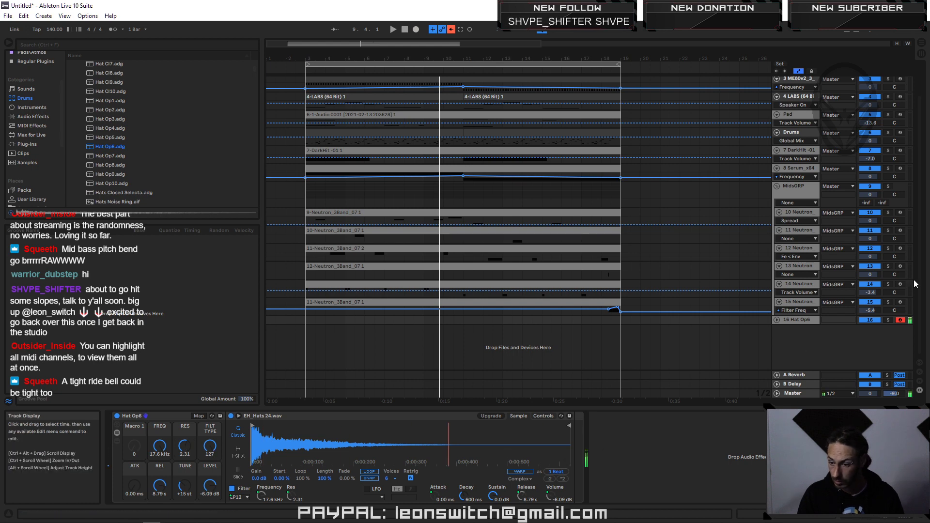
Step: Delete the Hat Op6 rack from track 16
click(799, 320)
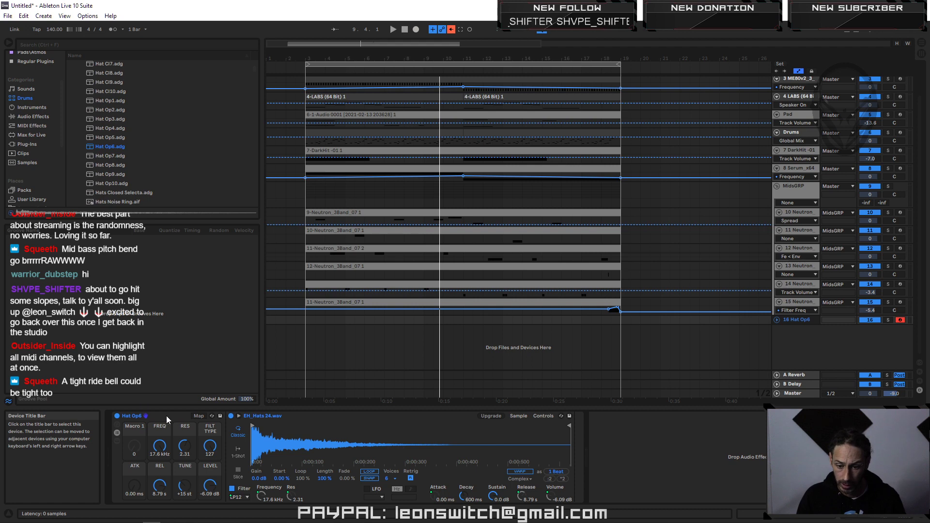
click(151, 416)
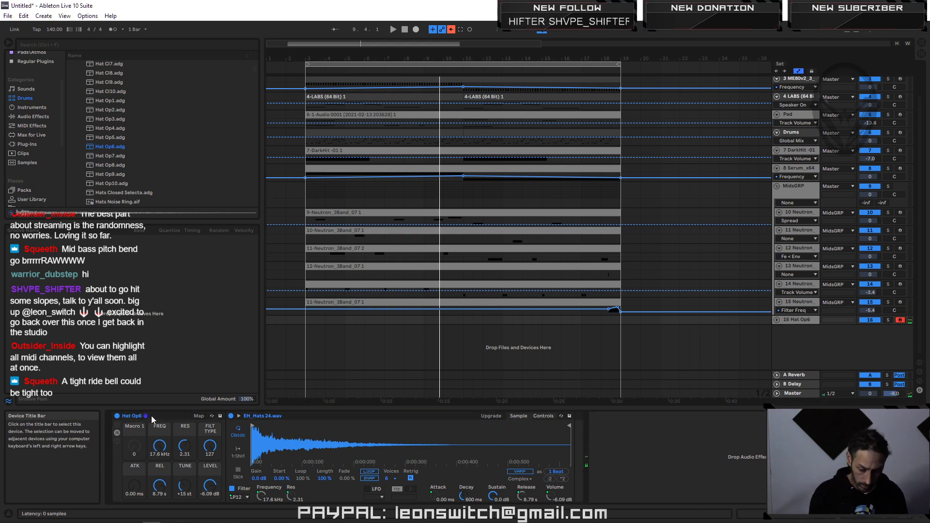
key(Delete)
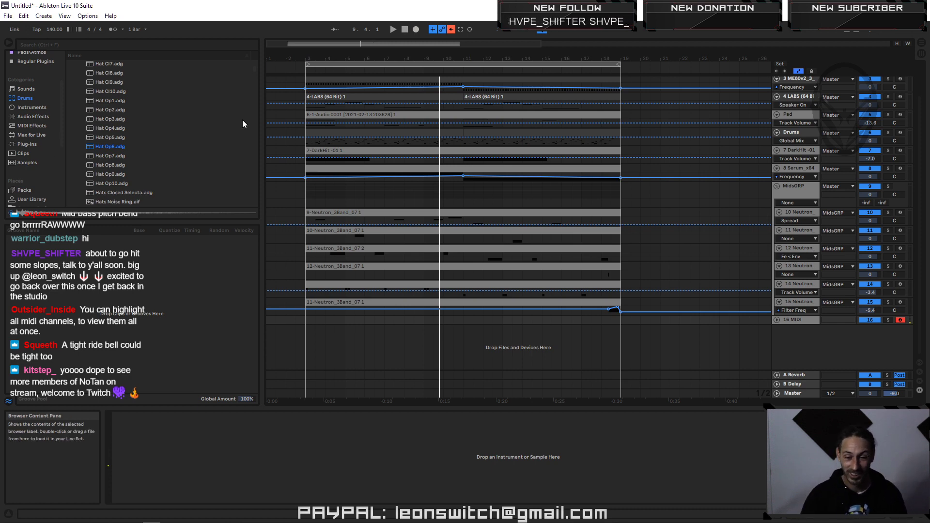
Step: Preview the Hats Open Selecta.adg preset among the hi-hat drum hits
scroll(103, 168, down, 2)
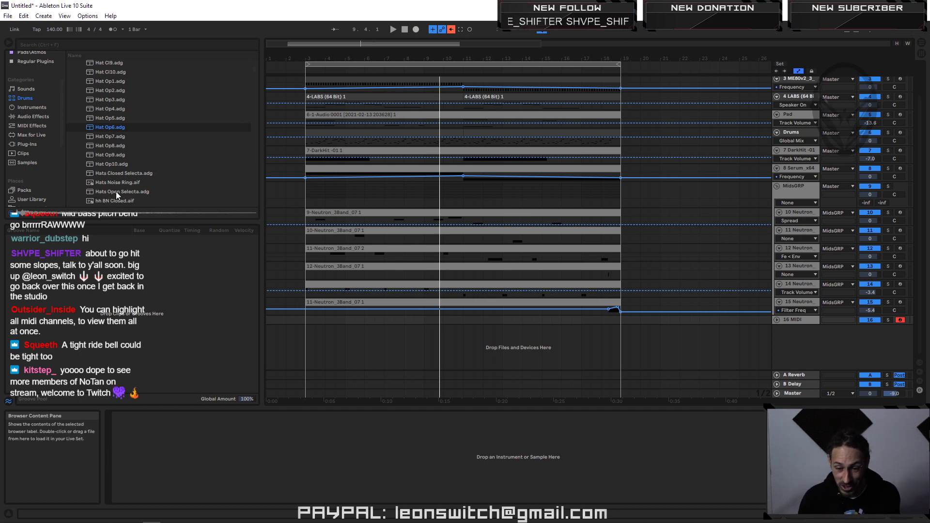
click(115, 191)
scroll(112, 171, down, 3)
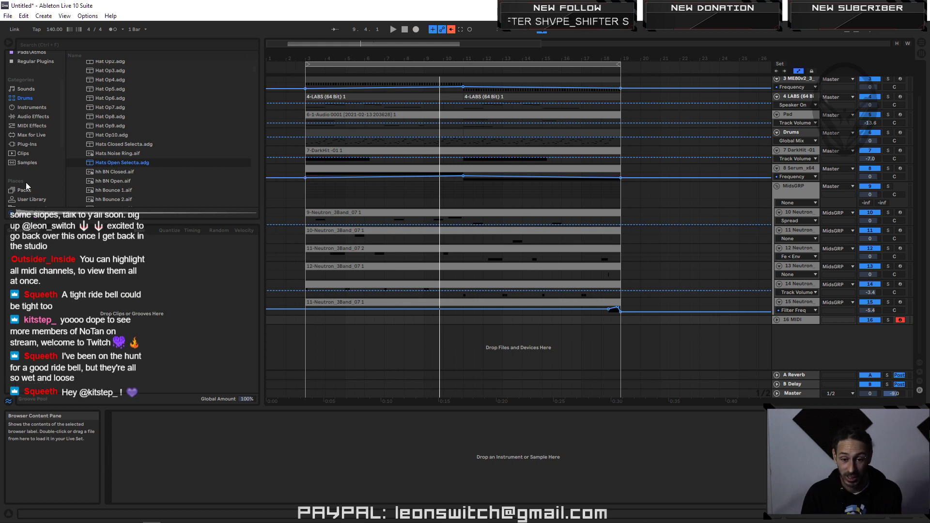
Step: Browse the Local 2a drive to the perc folder inside L Drive, Samples, Drums
scroll(36, 170, down, 2)
scroll(37, 173, down, 3)
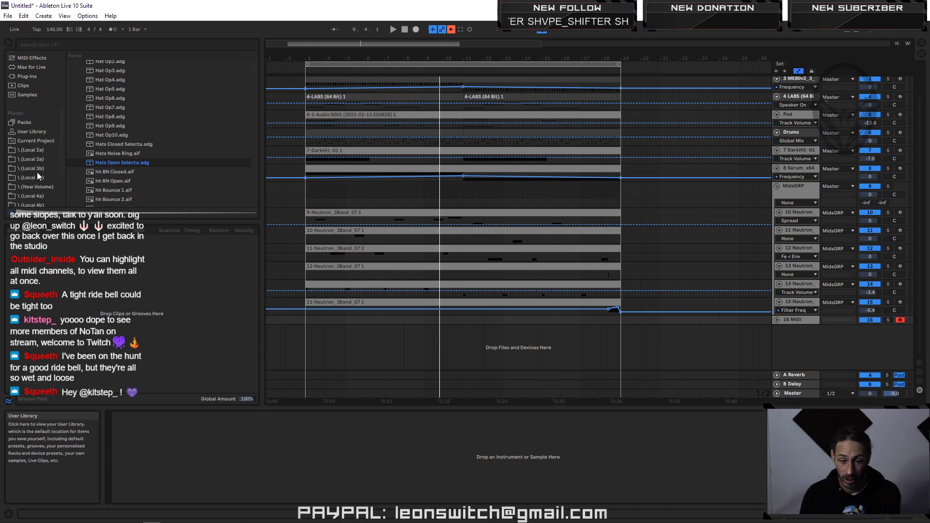
click(37, 162)
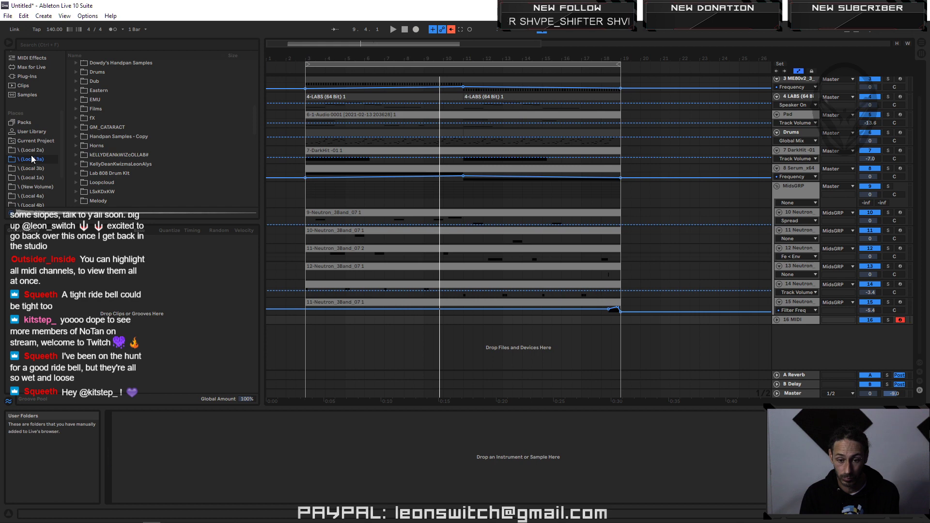
click(33, 151)
click(77, 83)
click(70, 83)
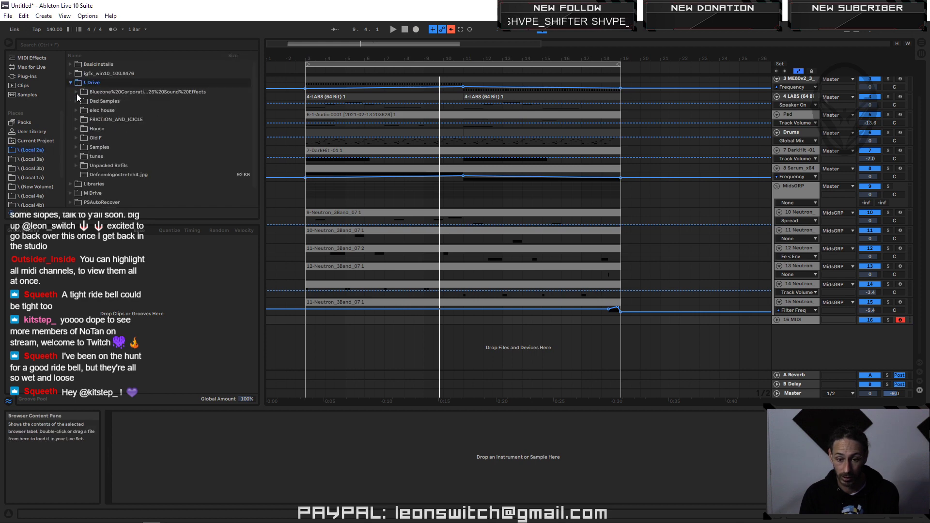
click(80, 147)
click(77, 147)
scroll(124, 145, down, 8)
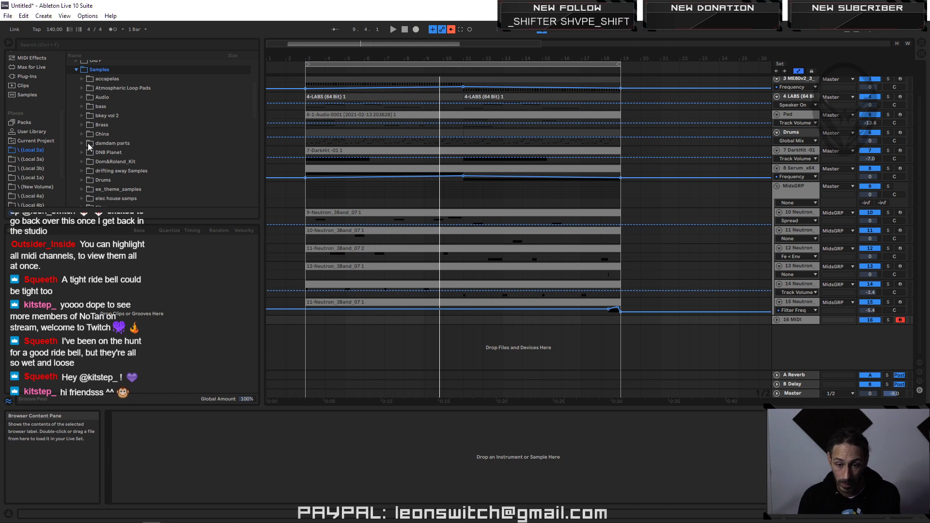
click(84, 179)
scroll(102, 120, down, 8)
click(112, 125)
click(88, 126)
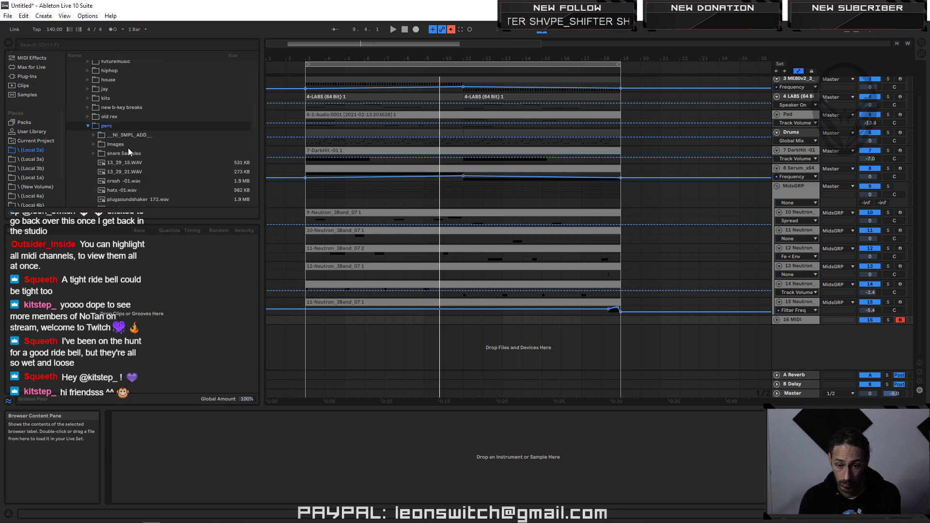
Step: Audition Ride.wav and hats -01.wav in the perc folder, ending with Ride.wav selected
scroll(130, 148, down, 4)
click(123, 189)
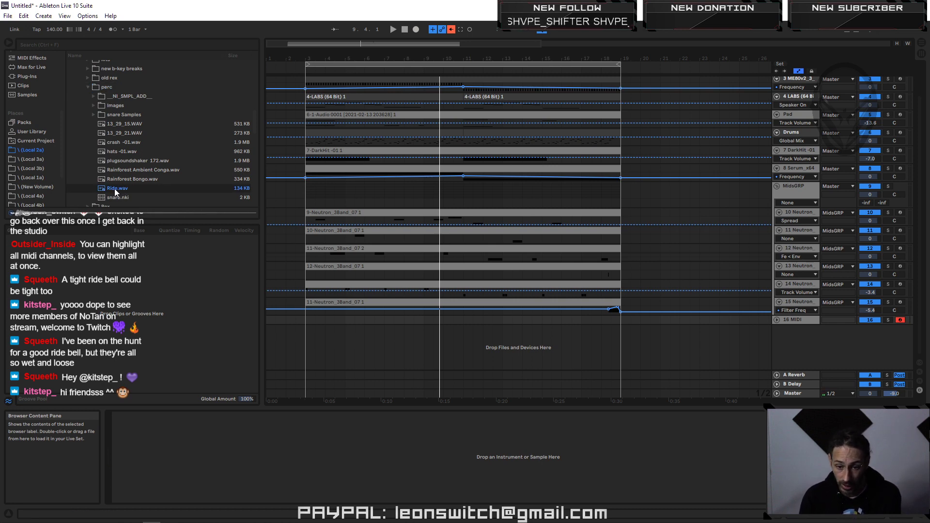
click(126, 152)
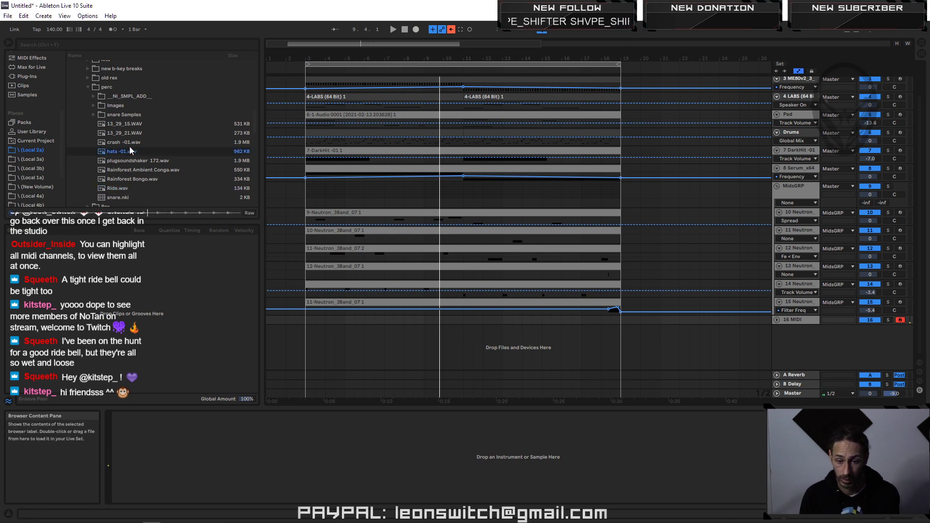
click(114, 188)
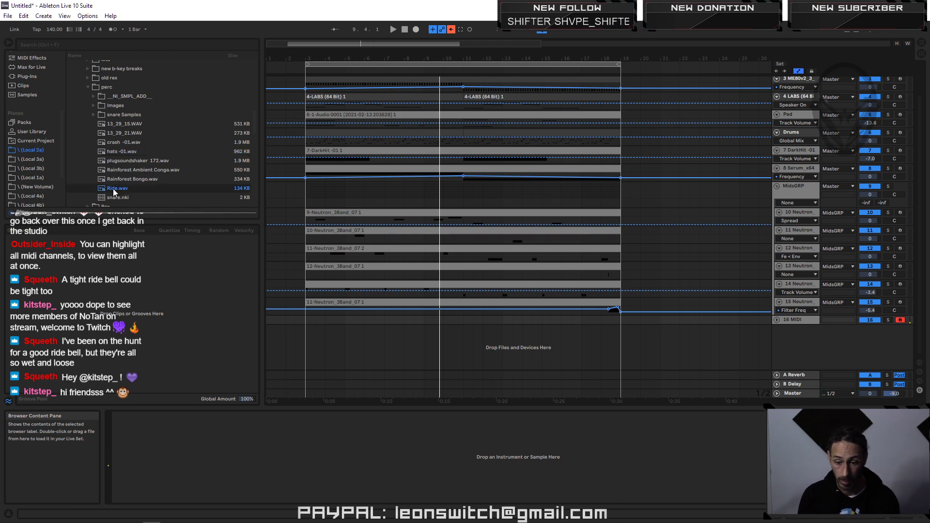
Step: Add an empty Sampler instrument to the empty MIDI track 16
scroll(27, 118, up, 3)
scroll(24, 142, up, 2)
click(30, 96)
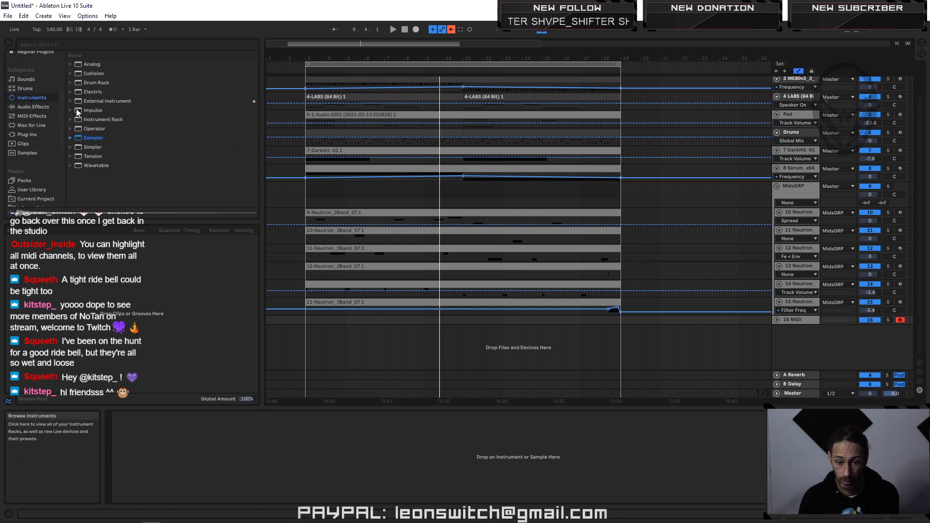
drag(81, 138, 175, 443)
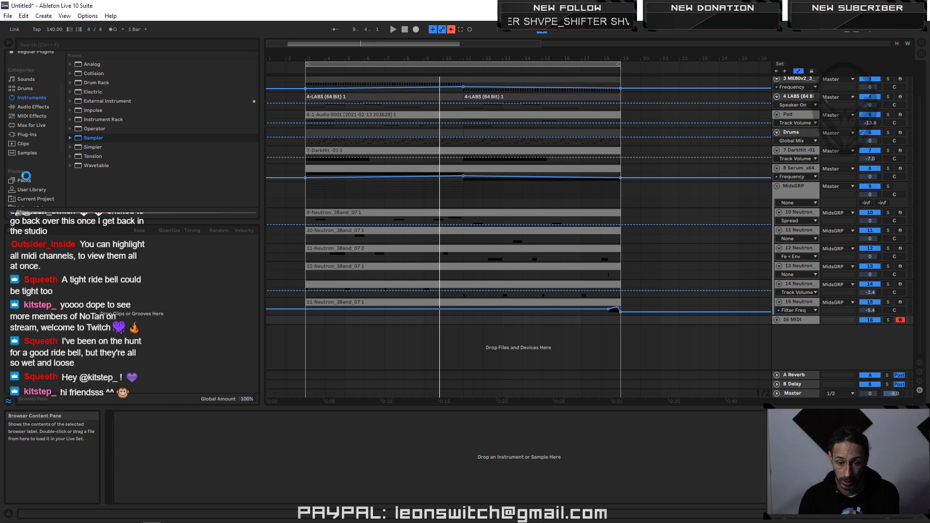
Step: Load Ride.wav from the perc folder into the Sampler on track 16 and turn on Reverse
scroll(30, 190, down, 2)
click(33, 193)
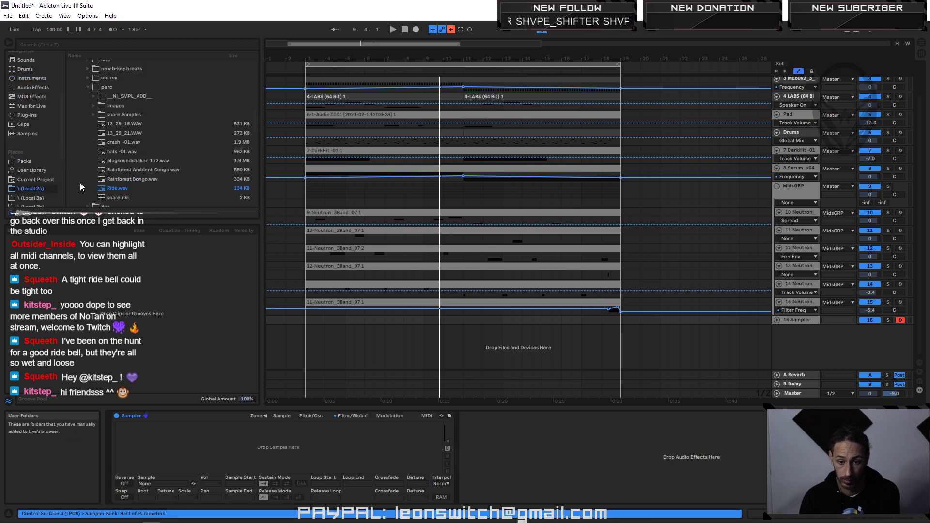
drag(112, 188, 214, 434)
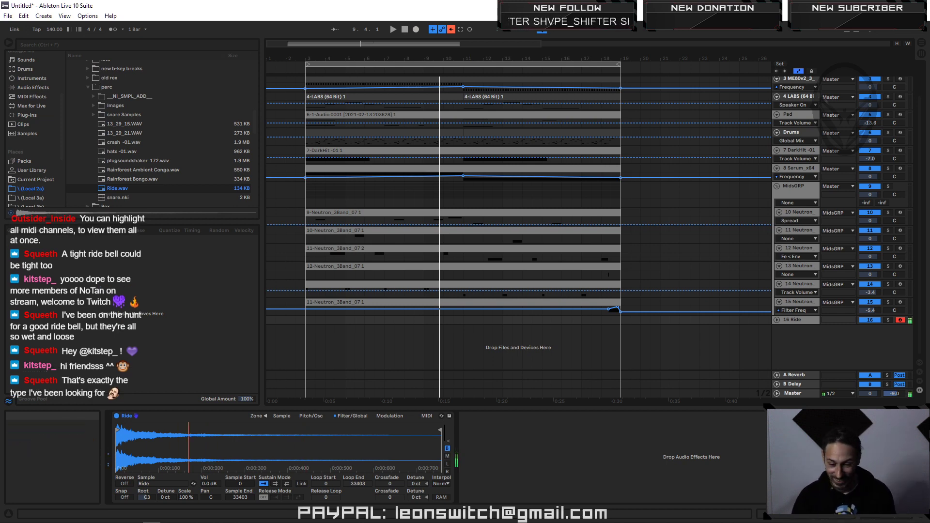
click(125, 484)
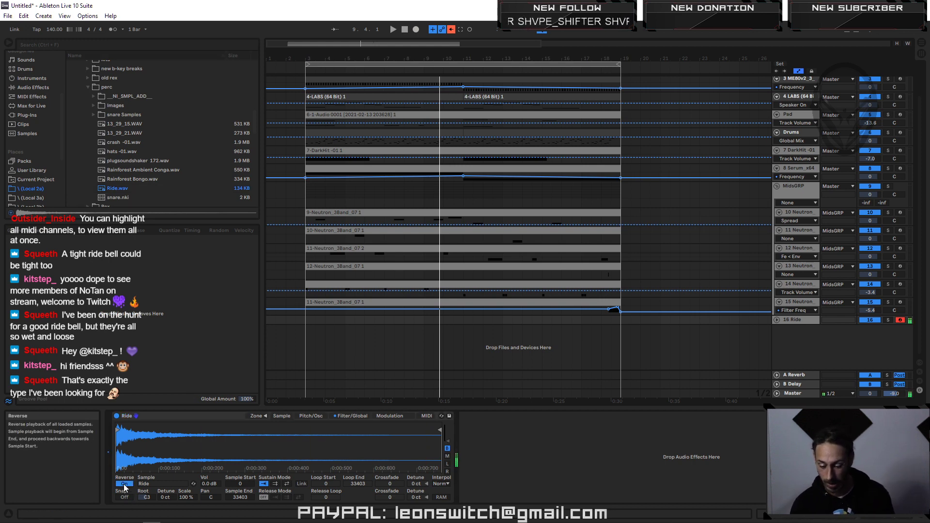
Step: Turn off Reverse for the Ride sample and set its interpolation to Best
click(124, 485)
click(437, 484)
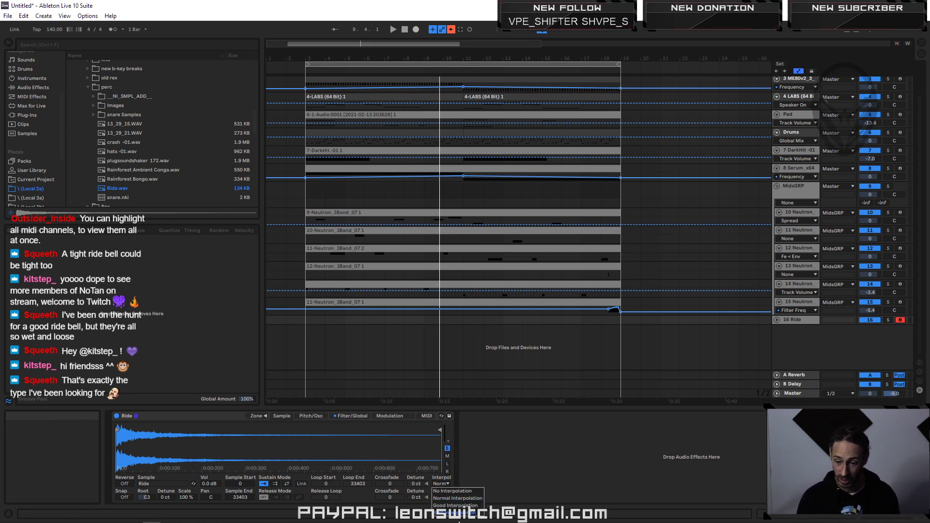
click(460, 513)
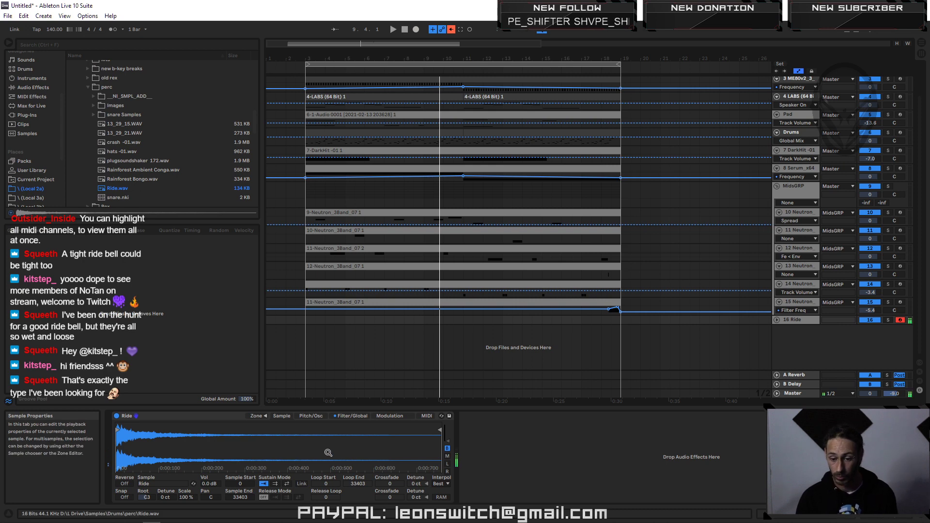
Step: Set the release of Sampler's volume envelope to 4.18 s
click(351, 416)
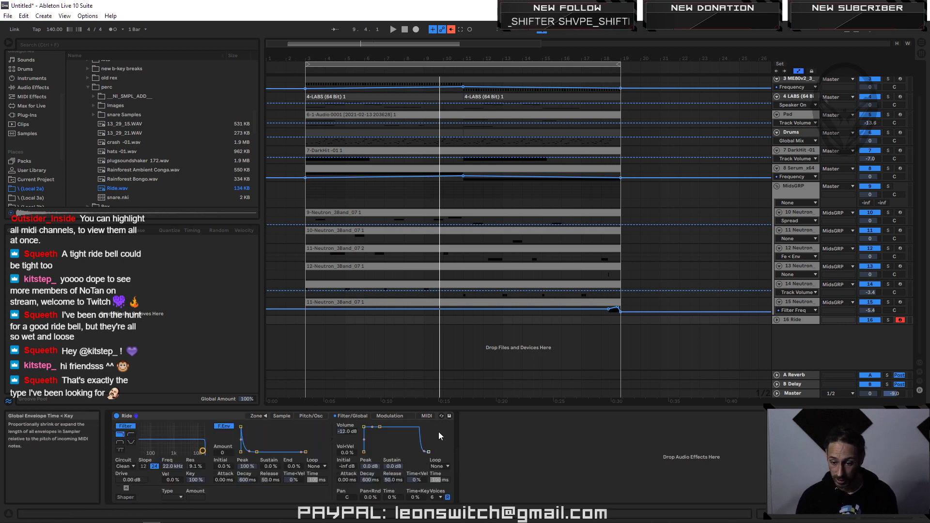
drag(393, 478, 393, 449)
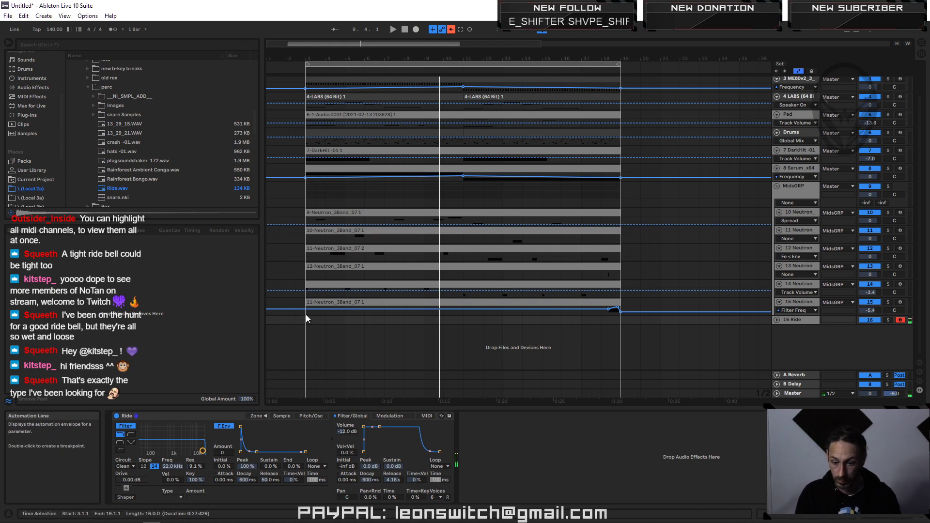
Step: Insert an empty MIDI clip on the 16 Ride track spanning bars 3 to 11
drag(307, 318, 617, 327)
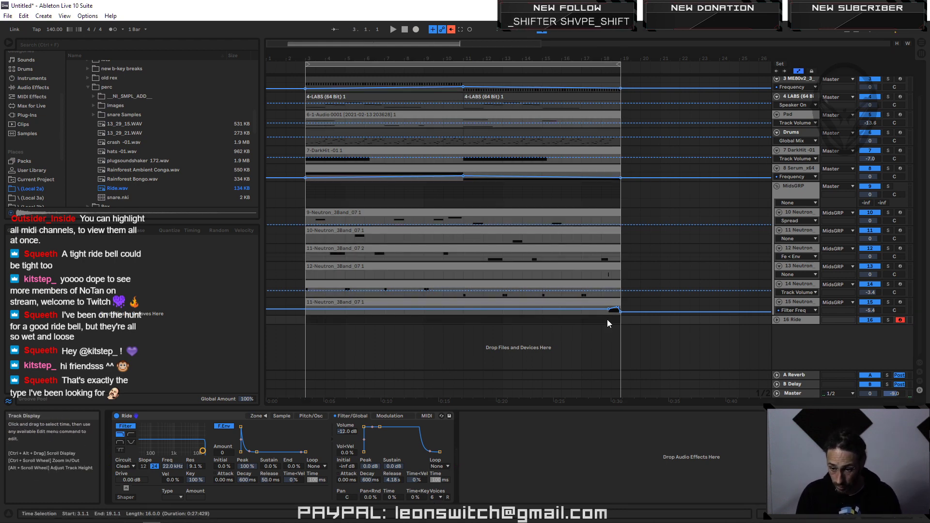
click(453, 322)
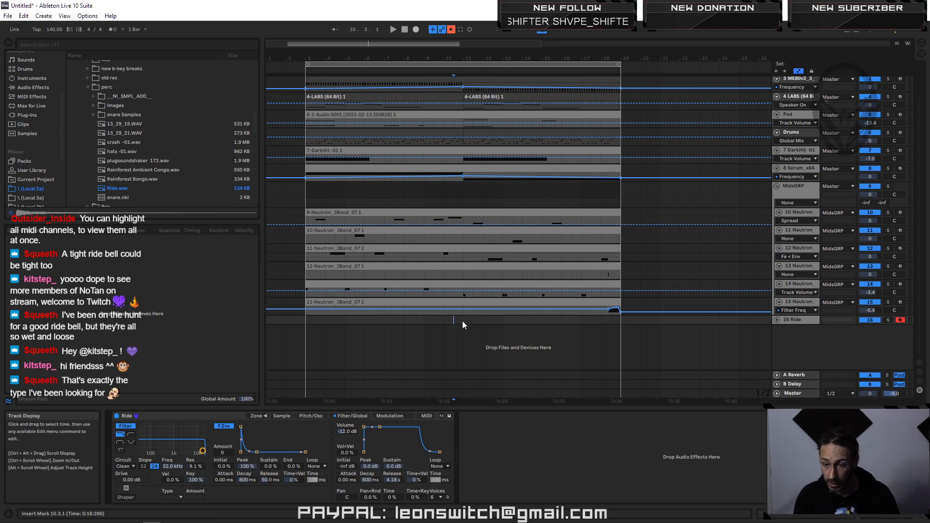
drag(308, 318, 466, 330)
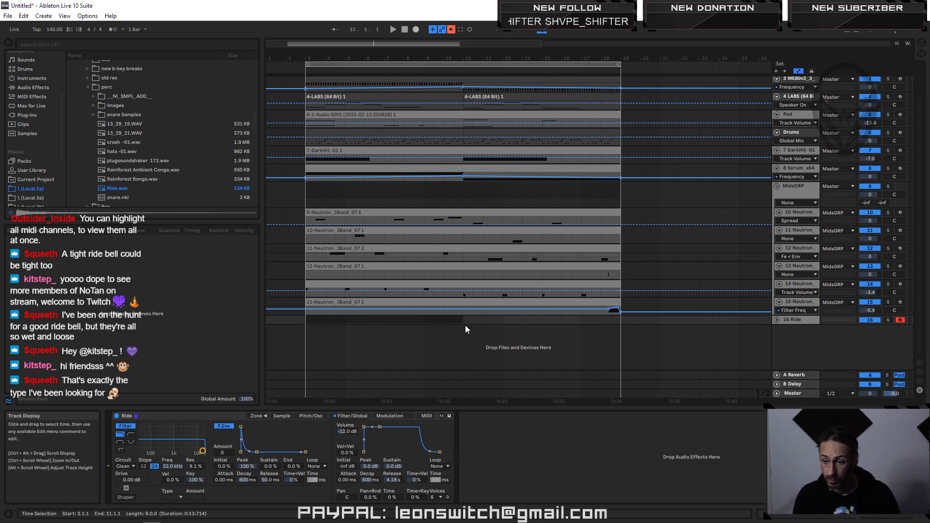
right_click(444, 322)
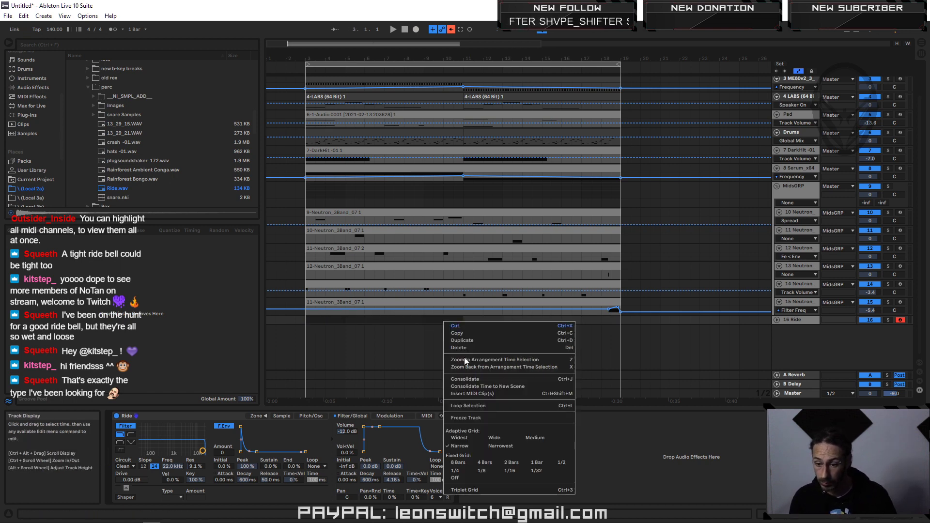
click(465, 394)
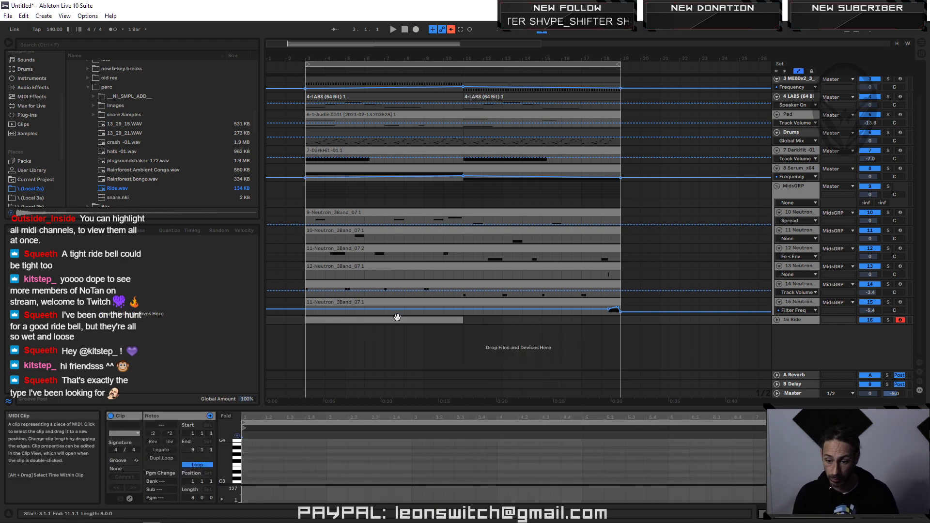
Step: During playback, add C3 notes at 1.1.1 and 1.1.3 in the ride clip and lower the second note's velocity
key(space)
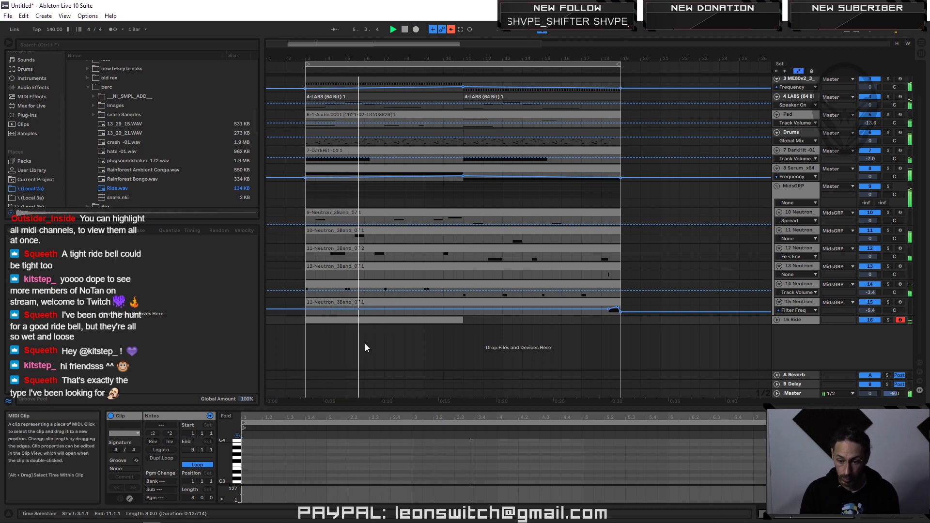
double_click(243, 481)
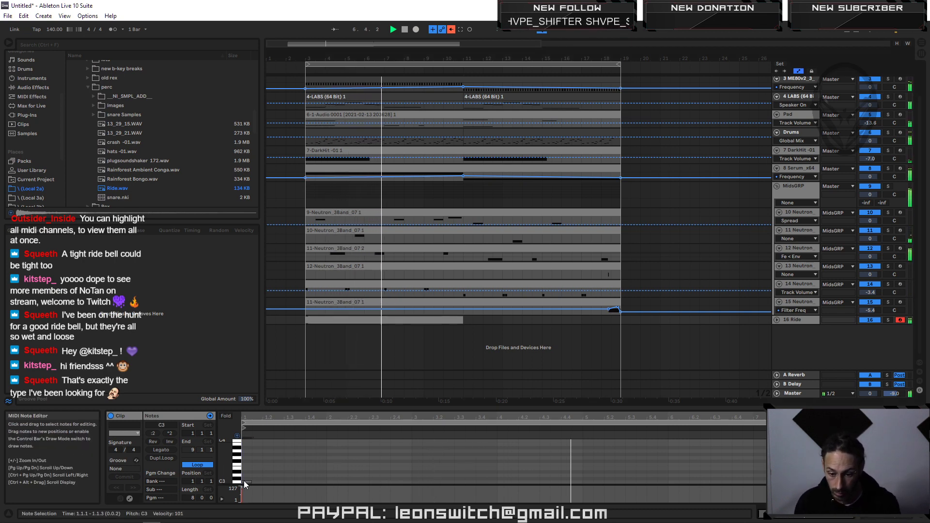
scroll(289, 449, down, 1)
drag(247, 473, 257, 473)
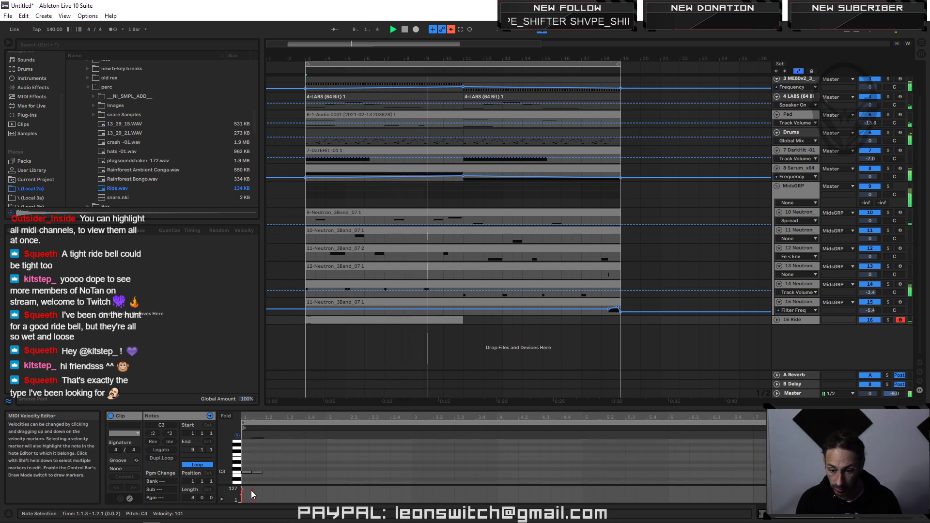
drag(253, 490, 252, 500)
click(255, 463)
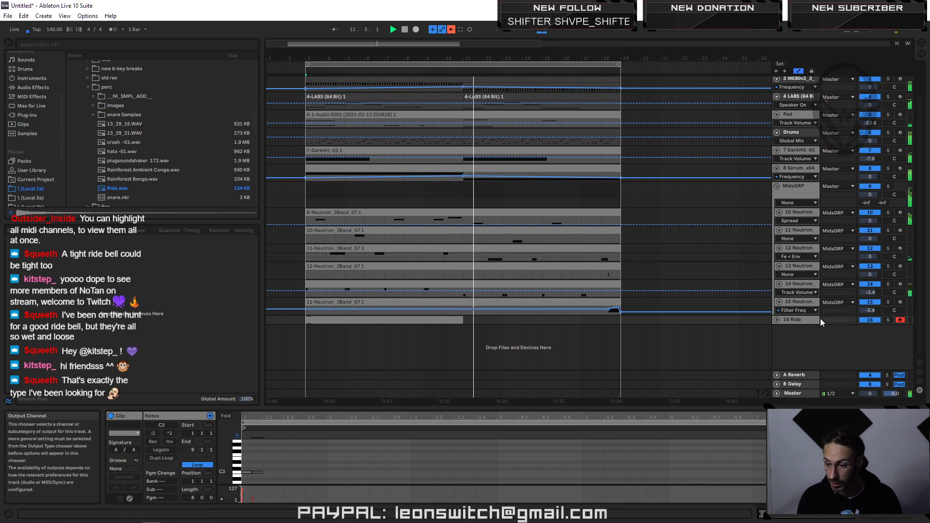
Step: Set the velocity influence on volume (Vol<Vel) to 100% in the Ride Sampler
click(797, 319)
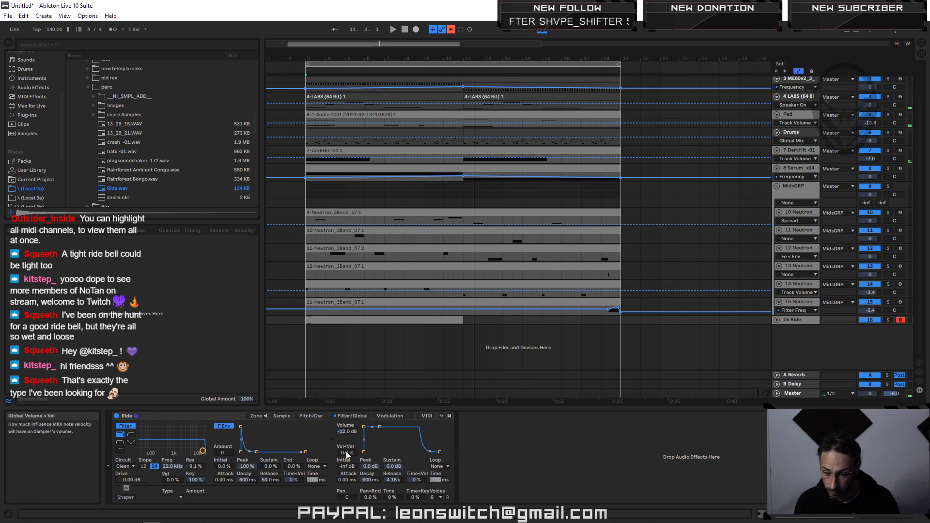
mouse_move(349, 456)
mouse_down()
mouse_move(349, 436)
mouse_move(347, 446)
mouse_up()
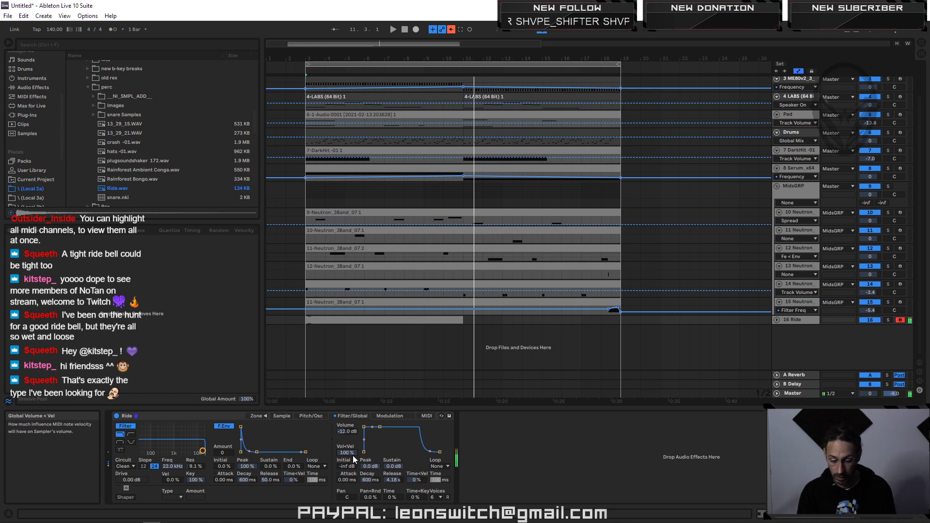
Step: Set the first ride note's velocity to 71 and add a C3 note at 1.2.1 with velocity 46
click(414, 322)
click(255, 473)
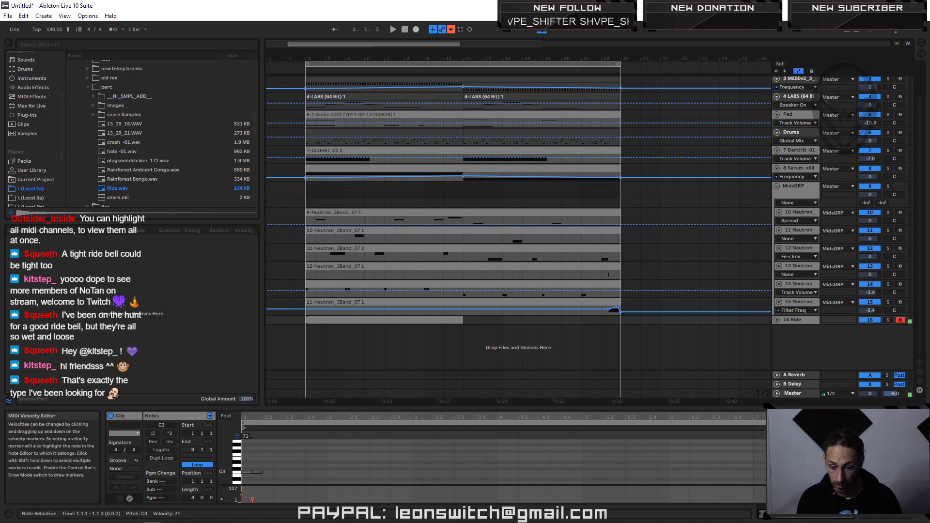
key(space)
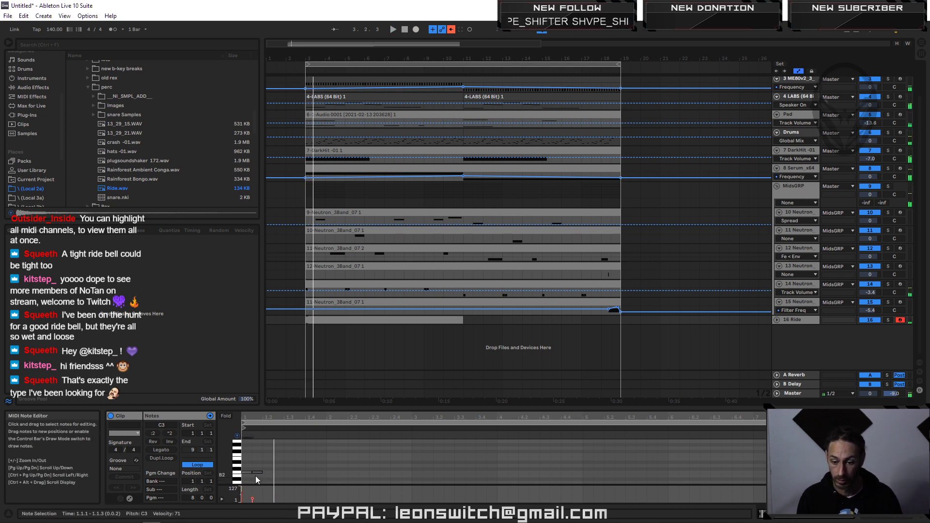
drag(244, 477, 269, 473)
click(248, 465)
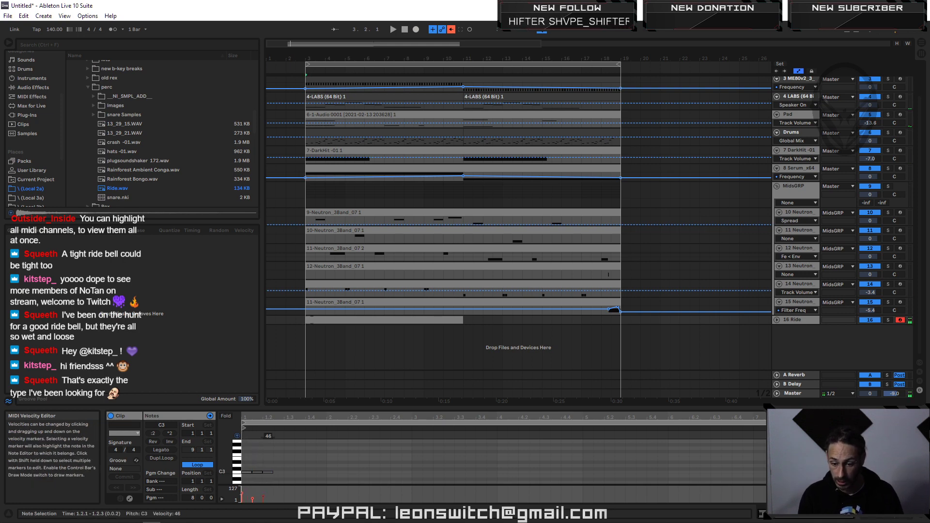
Step: Copy the quieter C3 ride note from 1.1.3 to 1.2.3
double_click(260, 470)
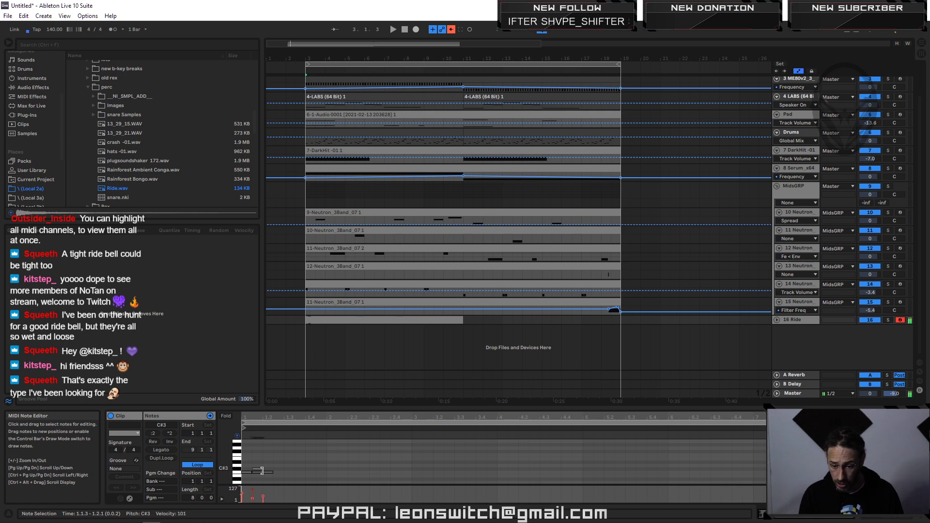
double_click(266, 470)
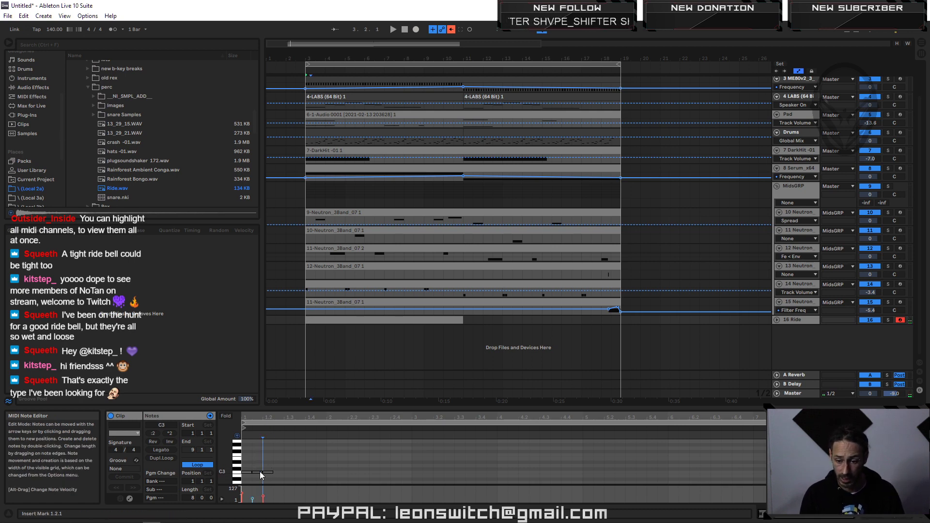
click(259, 473)
key(ctrl+c)
click(278, 477)
key(ctrl+v)
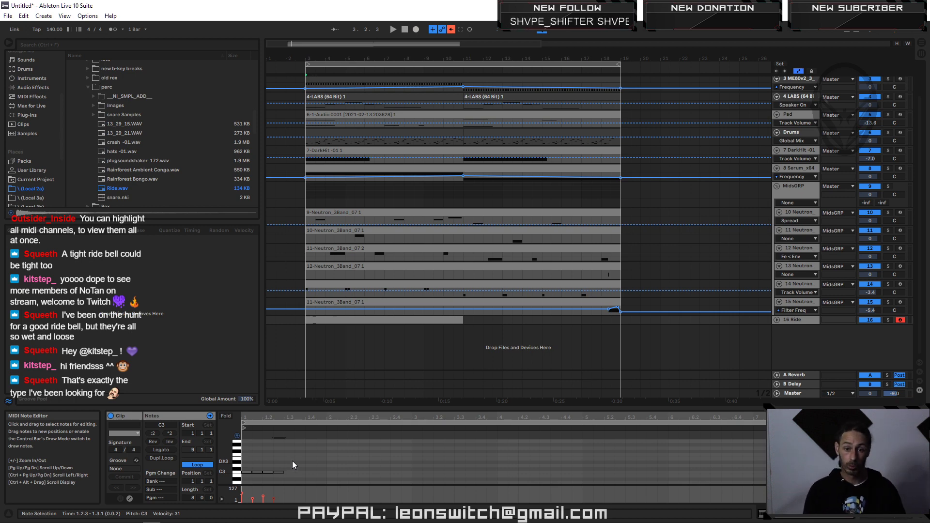
Step: Play back the four-note ride pattern and duplicate it across the second half of bar 1
key(space)
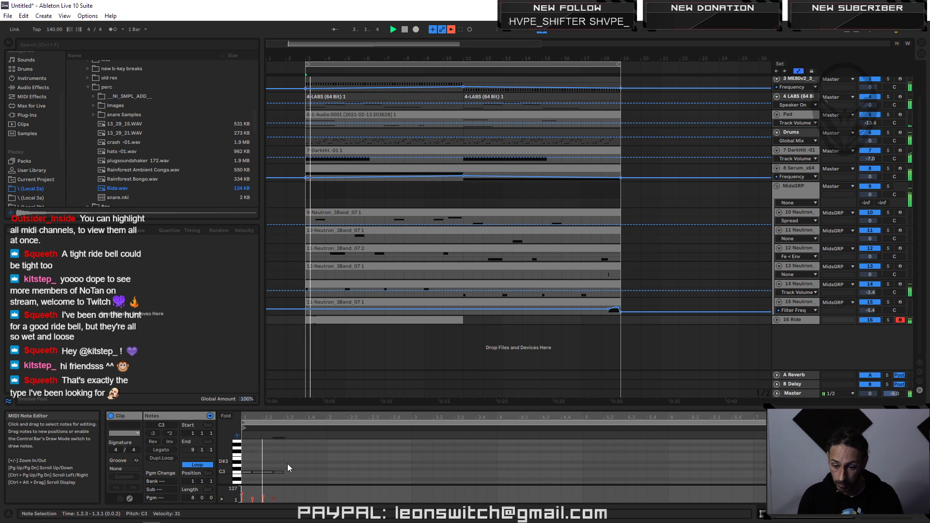
key(space)
click(240, 473)
key(ctrl+d)
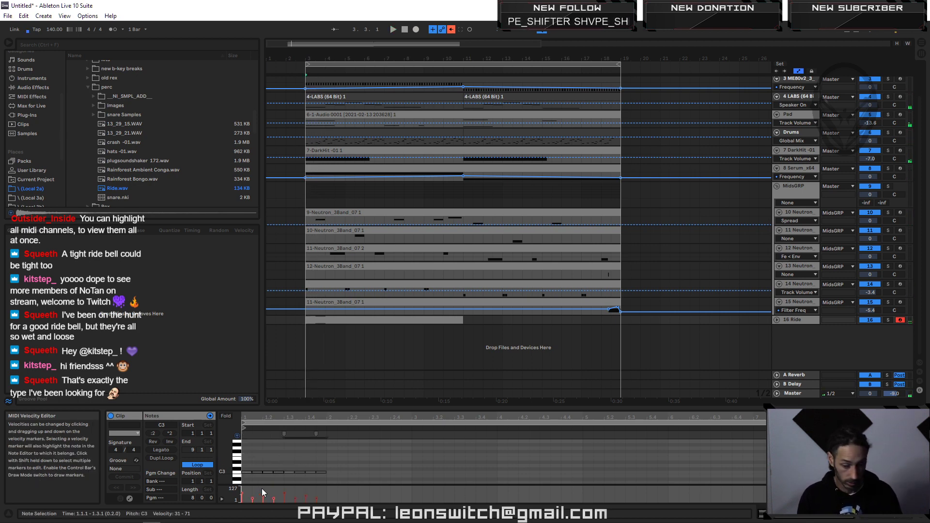
Step: Shorten the last ride note at 1.4.3 and copy it directly after itself as an extra hit
key(space)
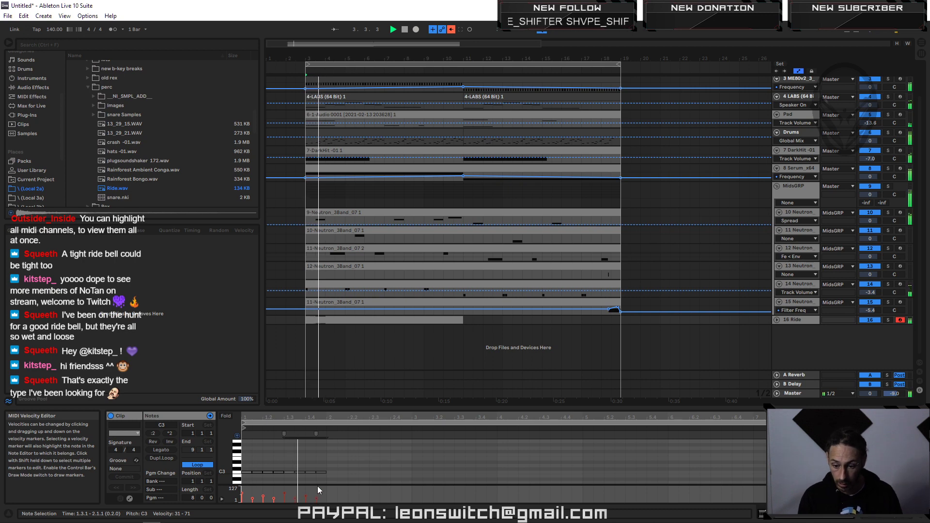
key(space)
click(332, 468)
click(320, 471)
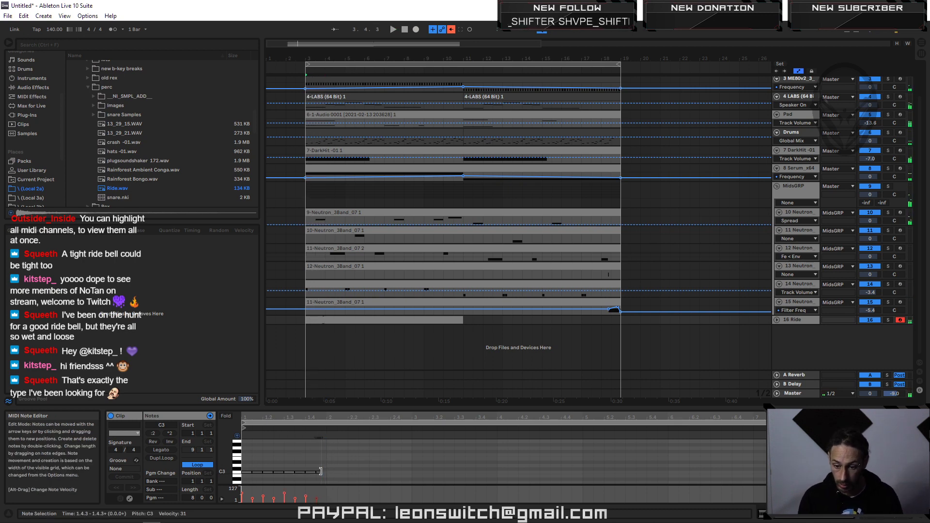
double_click(321, 472)
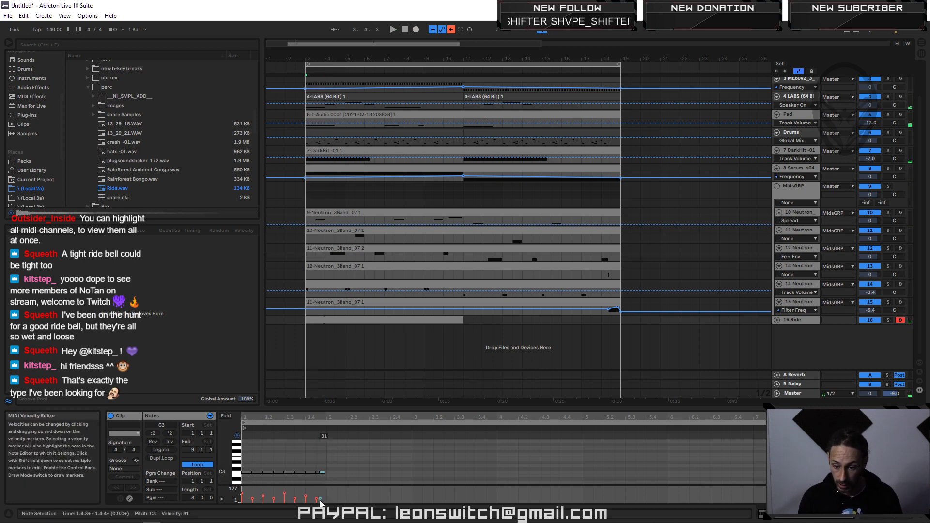
key(ctrl+z)
double_click(321, 472)
key(ctrl+z)
drag(320, 471, 328, 472)
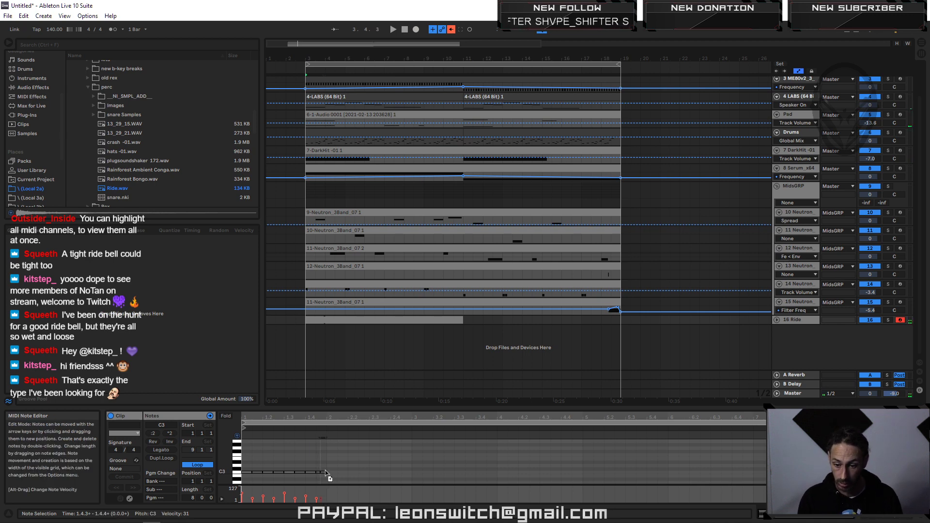
Step: Set the note grid to 1/16, place the extra hit at 1.4.4 with velocity 20, and play it back
right_click(340, 472)
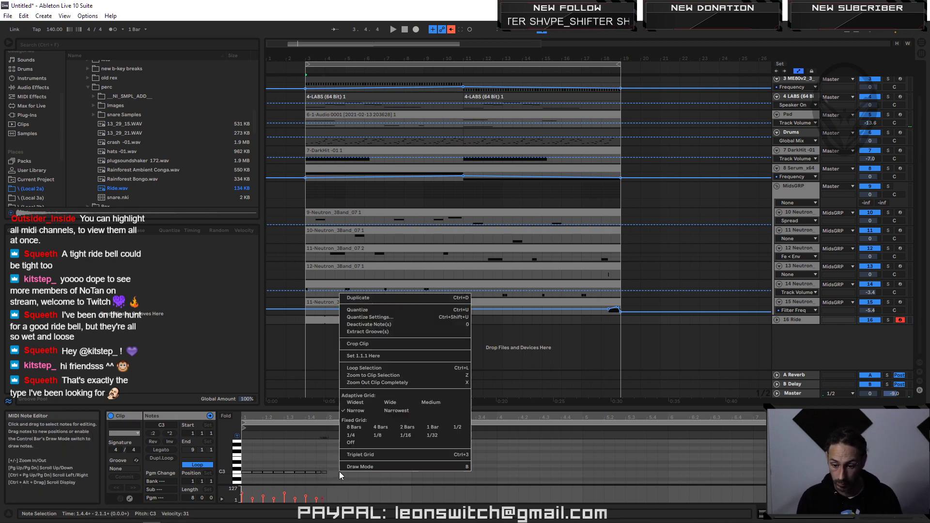
click(380, 311)
drag(329, 472, 336, 473)
right_click(362, 459)
click(433, 425)
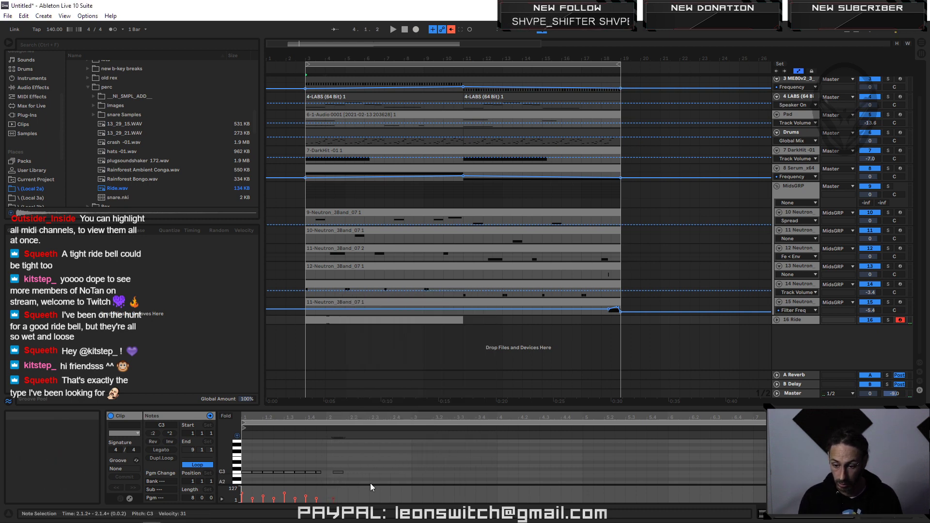
drag(340, 472, 326, 501)
key(space)
key(space)
key(space)
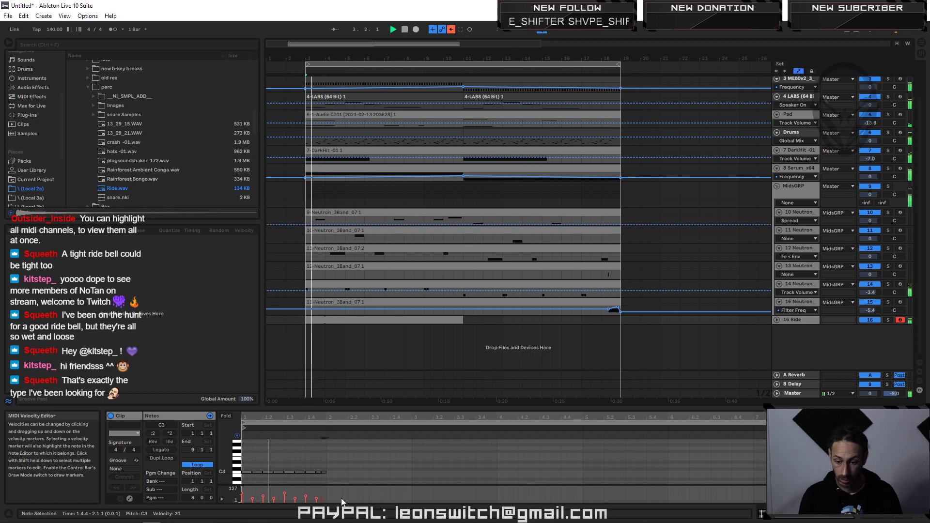
key(space)
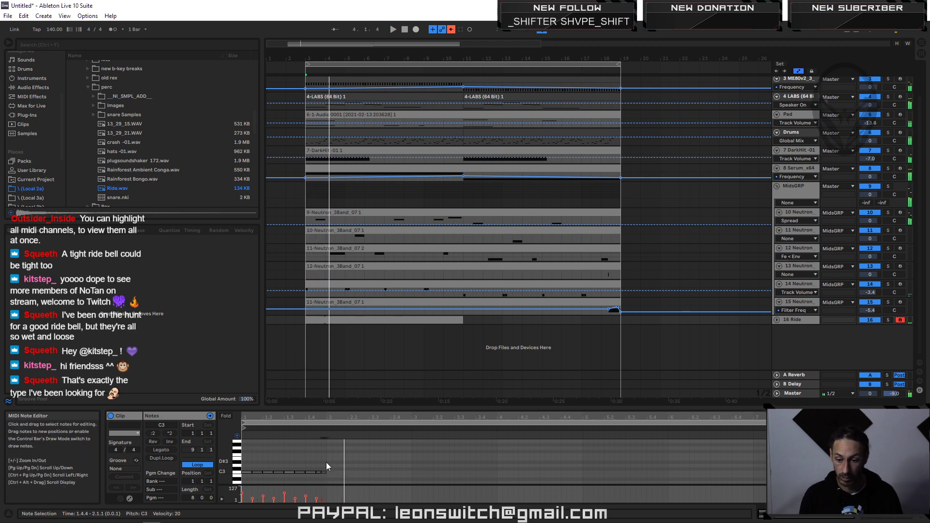
Step: Duplicate all the ride notes of bar 1 into bar 2 and play the result
drag(249, 455, 252, 478)
key(ctrl+a)
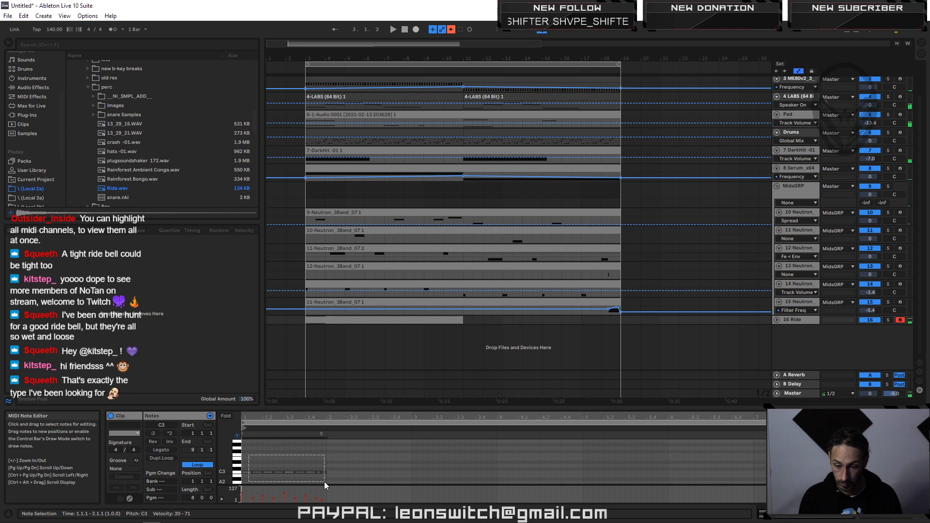
key(ctrl+d)
key(space)
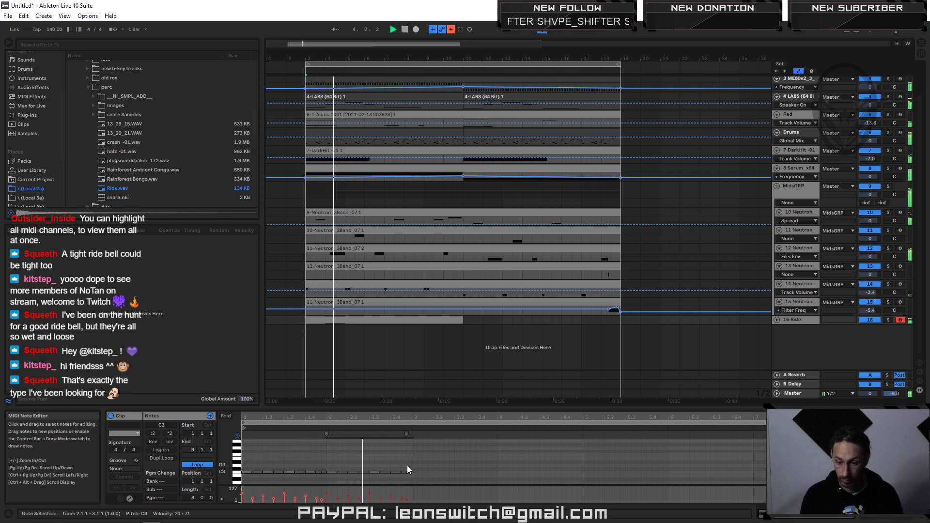
key(space)
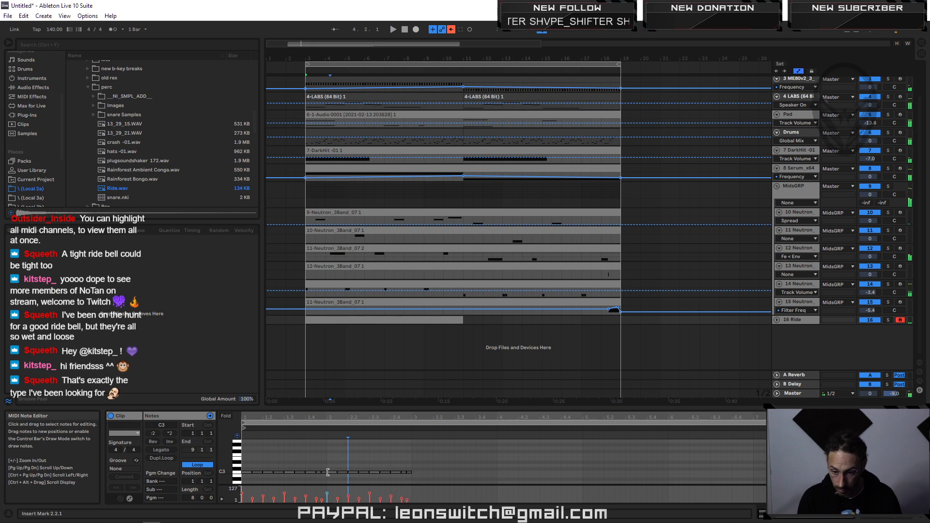
Step: Move the ride note at the start of bar 2 to 2.1.3 and play the pattern back
click(332, 473)
drag(334, 477, 342, 475)
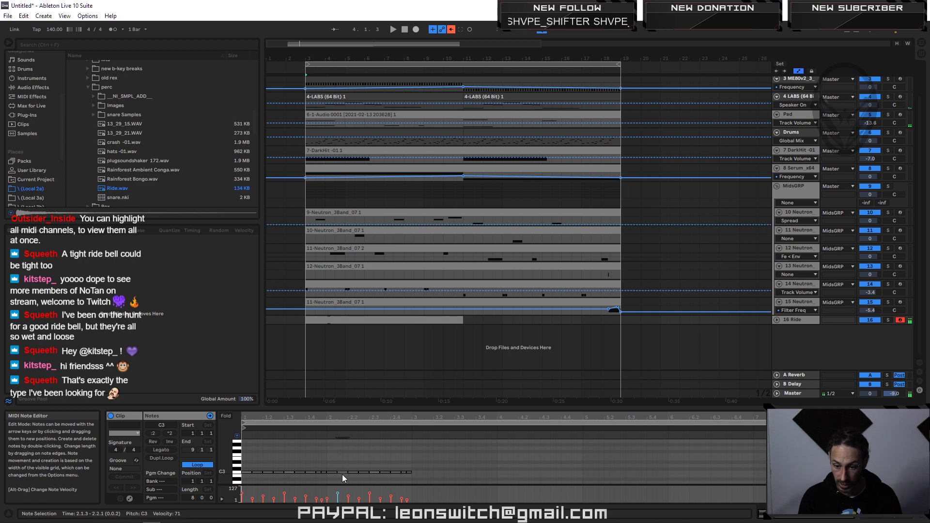
key(space)
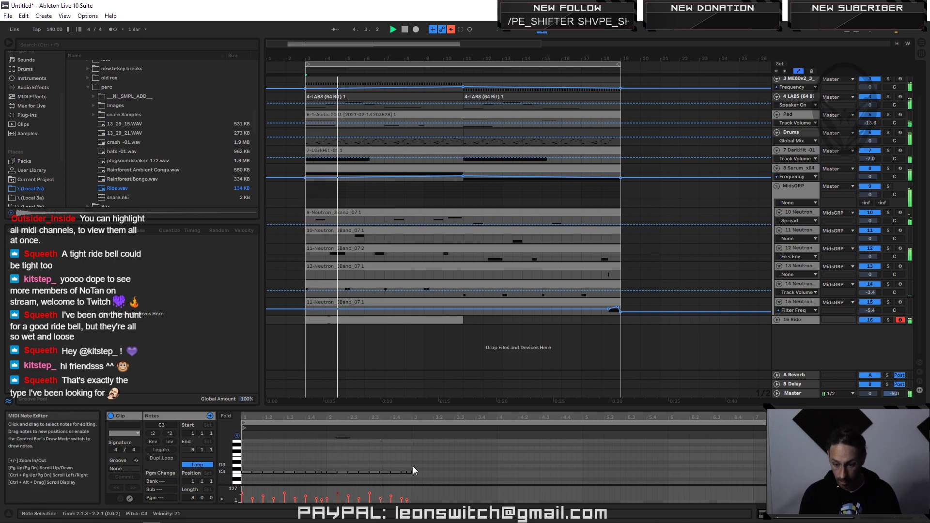
key(space)
Step: Duplicate the two-bar ride pattern three times to fill the eight-bar clip, and play it back
drag(411, 459, 249, 481)
key(ctrl+d)
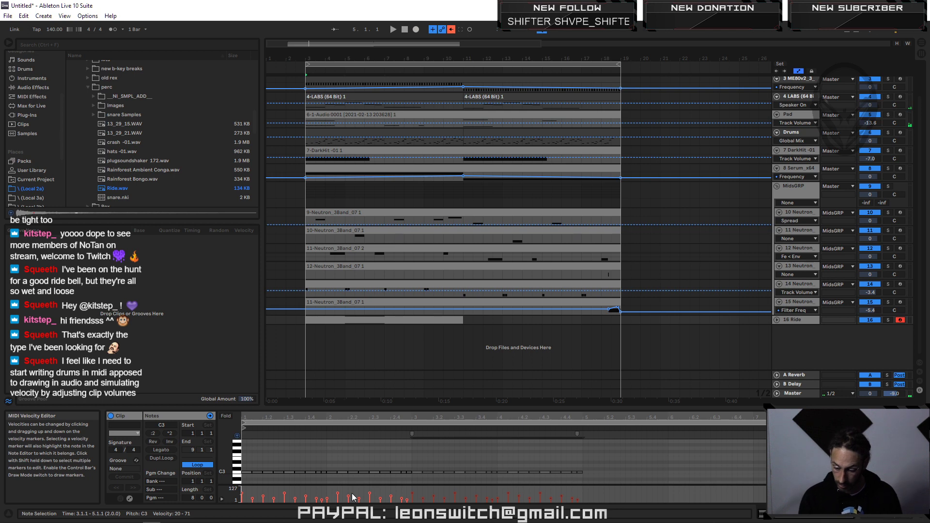
key(ctrl+d)
key(ctrl+d)
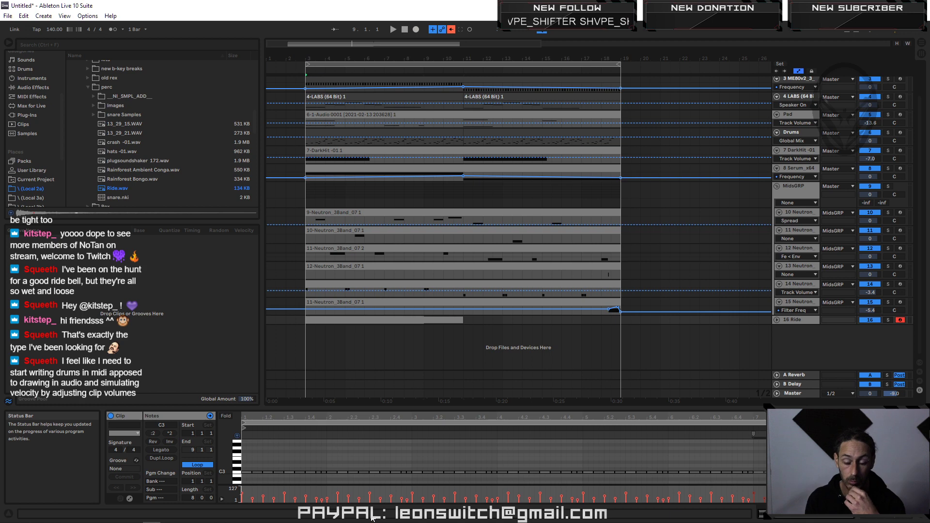
mouse_move(373, 521)
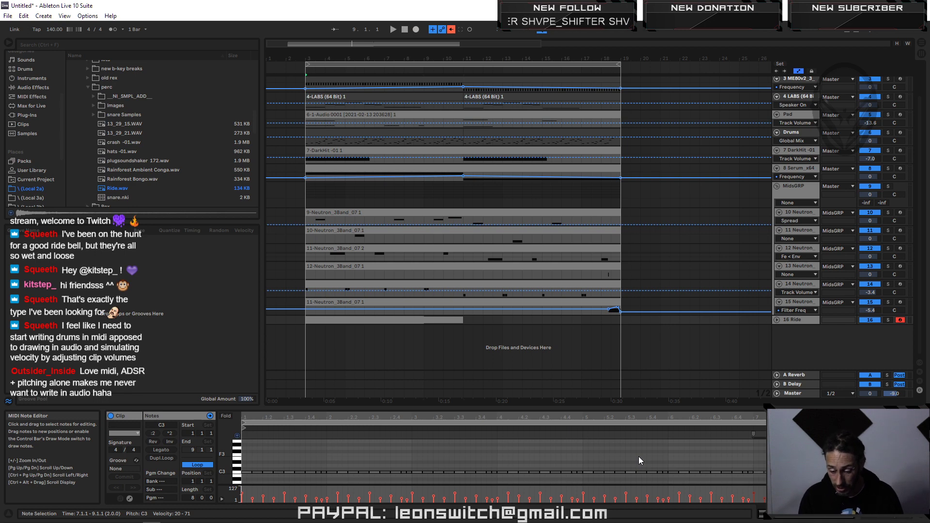
key(space)
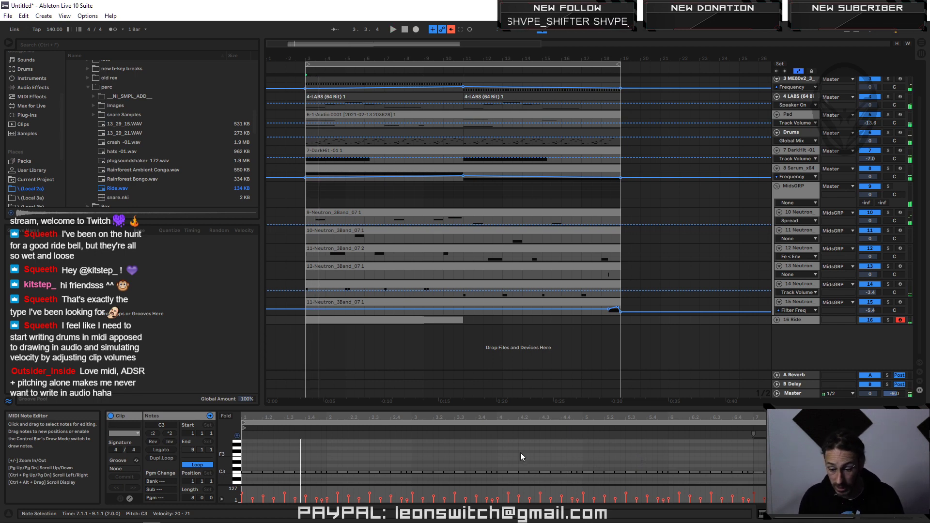
click(455, 458)
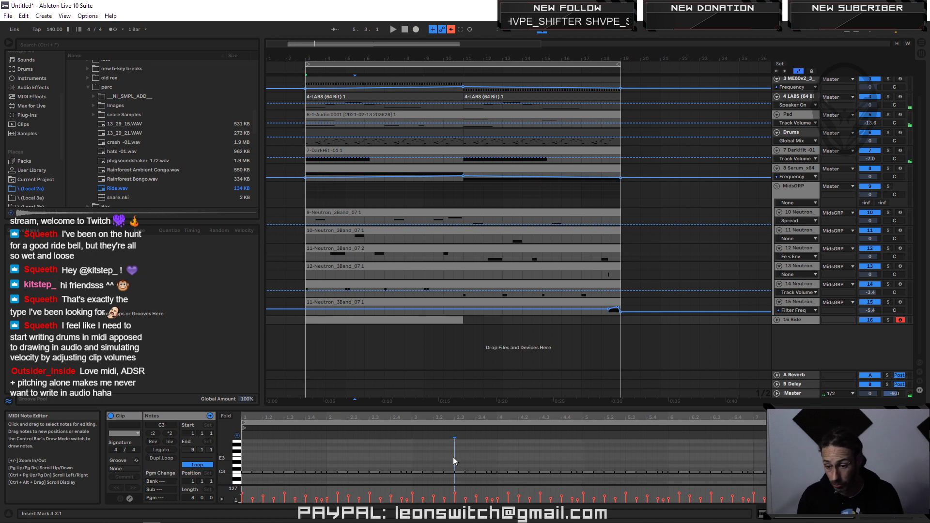
Step: Duplicate the eight-bar Ride clip so that the copy spans bars 11 to 19, and start playback
click(442, 323)
key(ctrl+d)
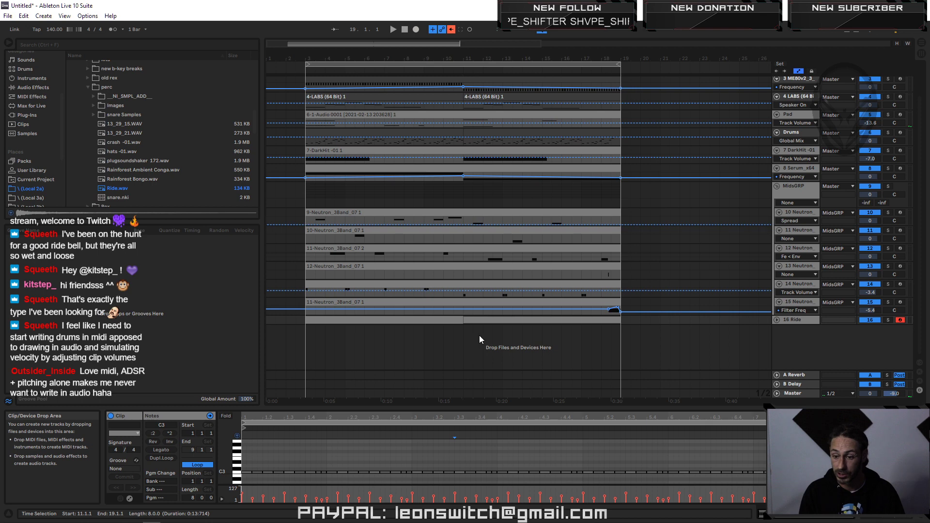
click(431, 323)
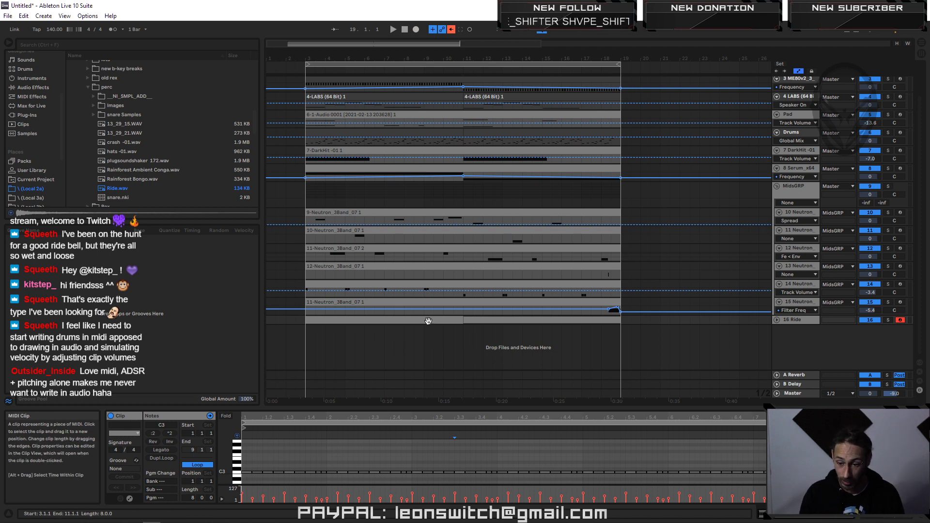
key(space)
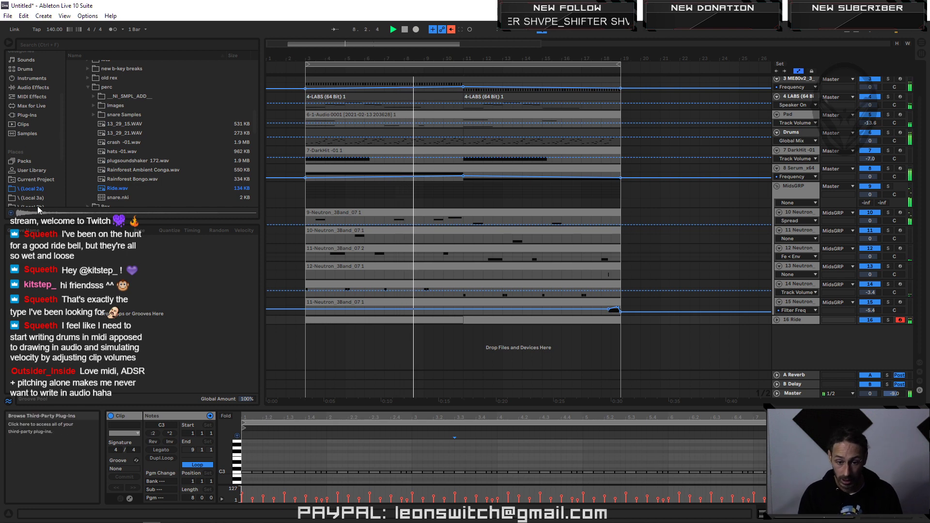
Step: Add a Compressor after the Sampler on the Ride track and sidechain it from the Drums track, Post FX
click(22, 87)
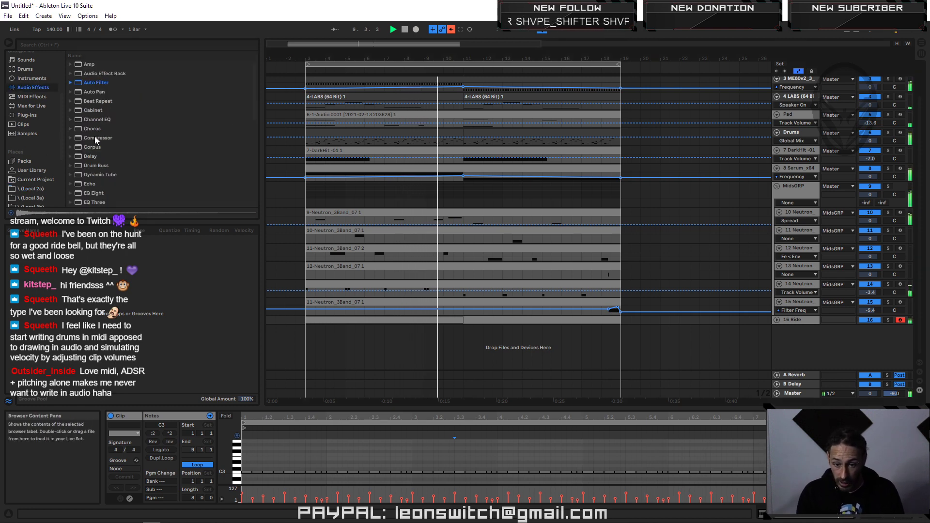
click(789, 319)
drag(91, 81, 523, 468)
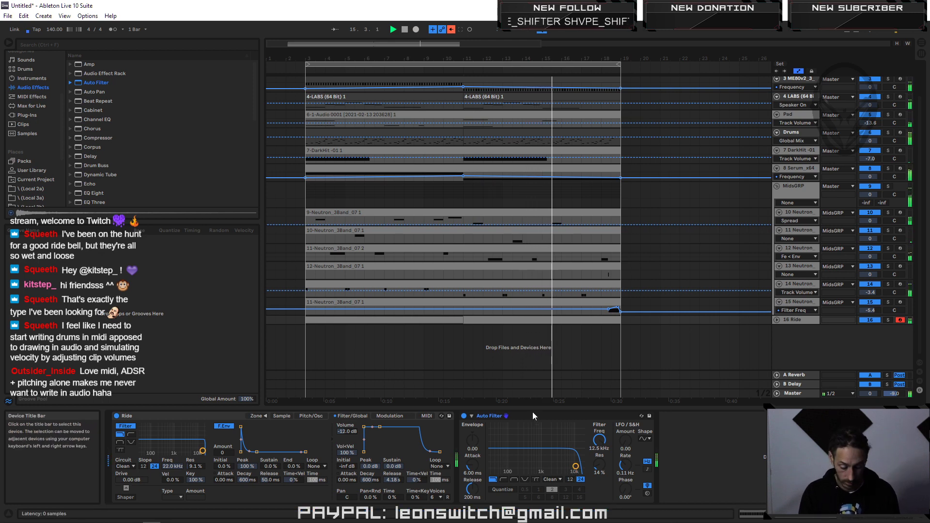
key(Delete)
drag(95, 138, 485, 426)
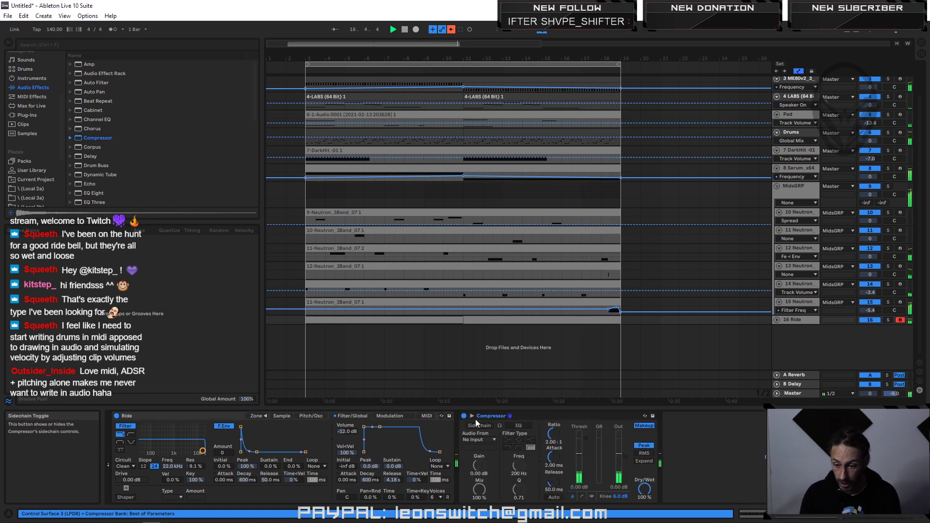
click(479, 440)
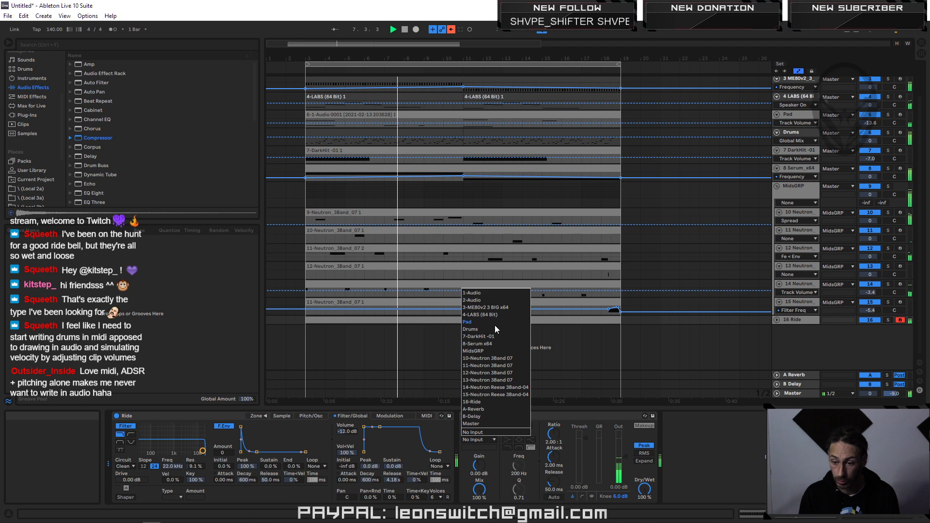
key(Escape)
Step: Set the Ride compressor's ratio to inf : 1 and its threshold to -19.6 dB
drag(554, 434, 554, 383)
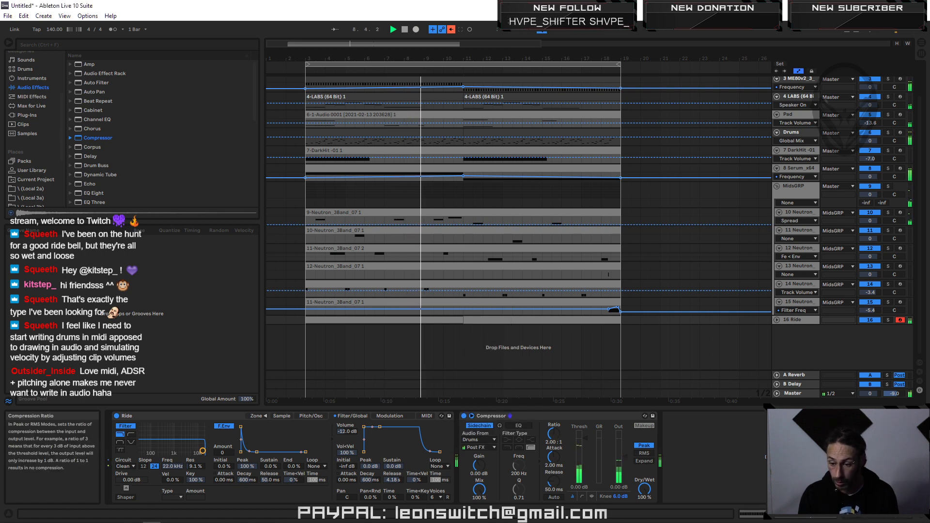
drag(586, 438, 587, 463)
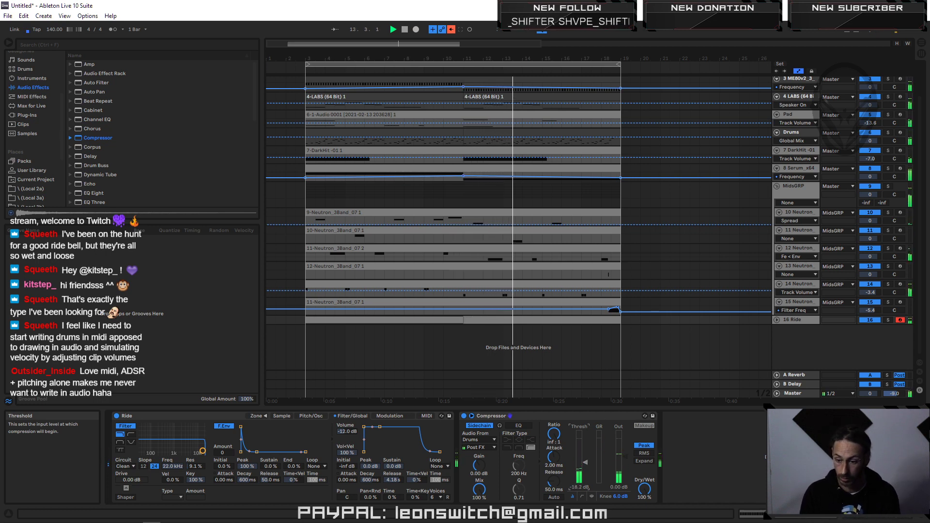
drag(586, 463, 586, 465)
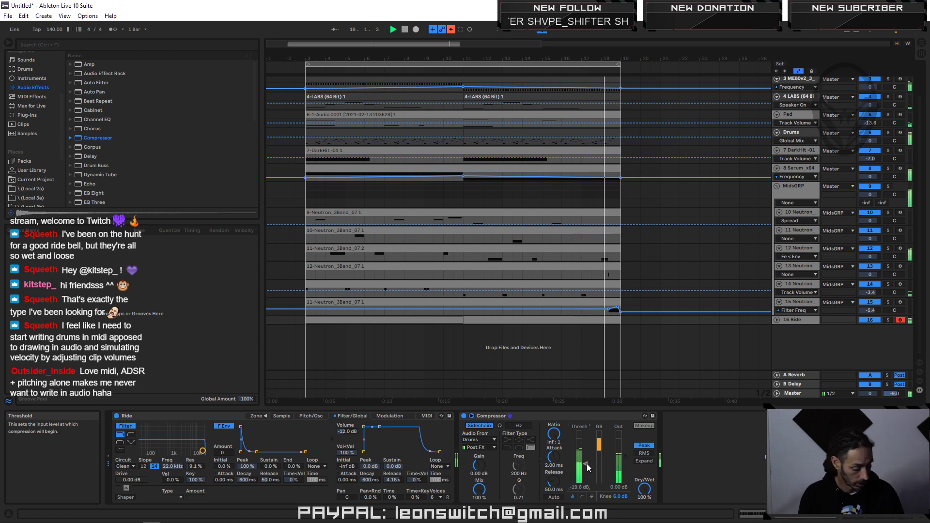
Step: Set the Ride track's volume to -6.7 dB in the mixer and move the track directly after Drums
key(Tab)
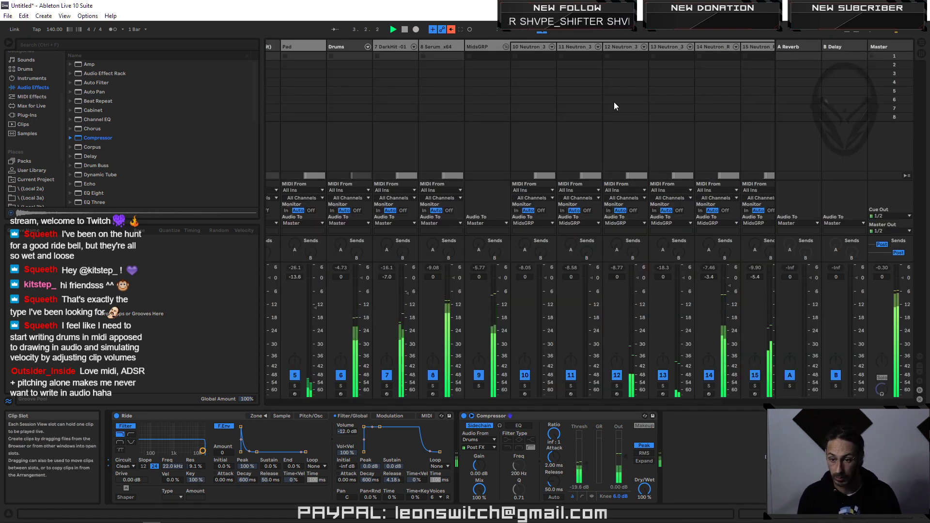
drag(614, 102, 400, 104)
drag(729, 278, 730, 293)
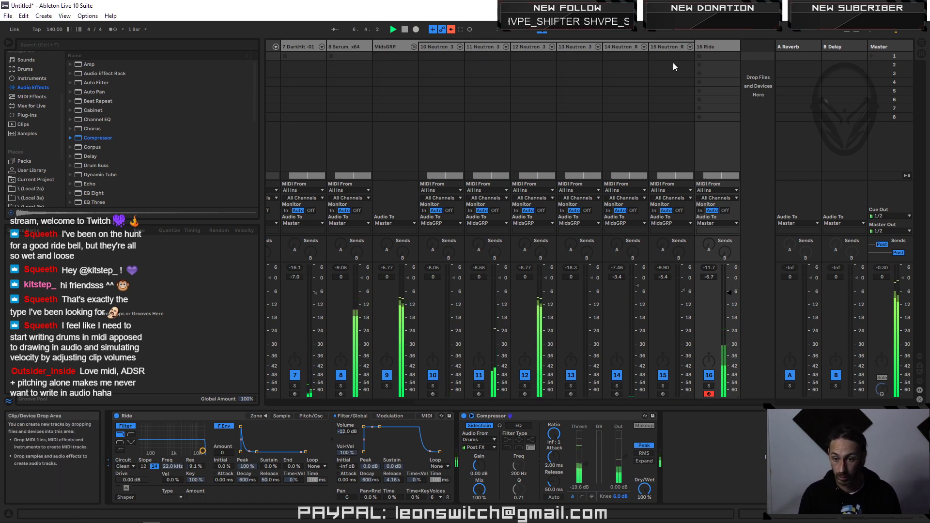
drag(713, 46, 278, 54)
drag(266, 52, 369, 54)
Step: Group the Drums and Ride tracks and name the group DrumGRP
click(338, 45)
right_click(338, 45)
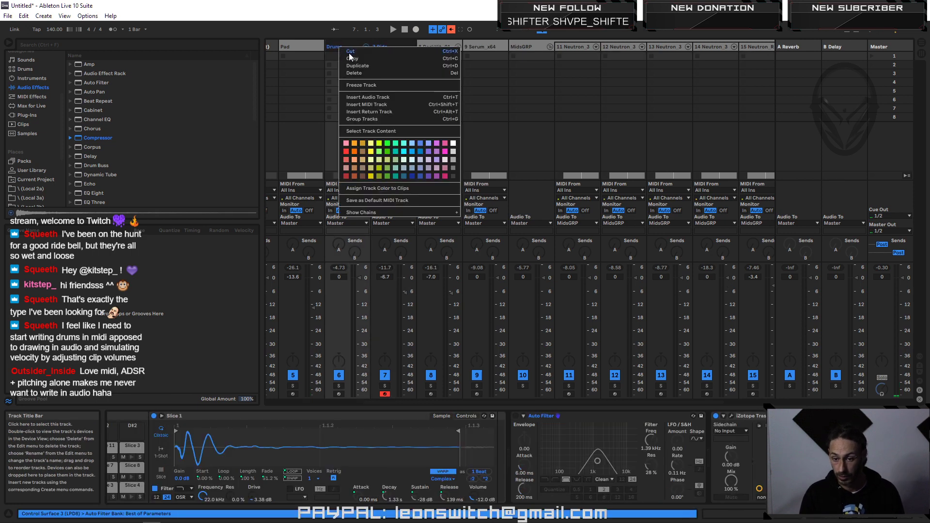
click(361, 119)
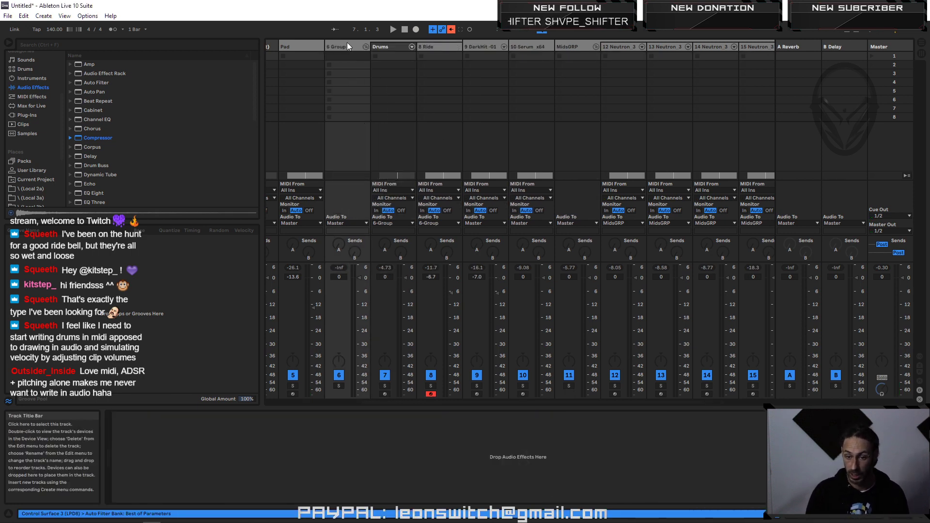
click(347, 43)
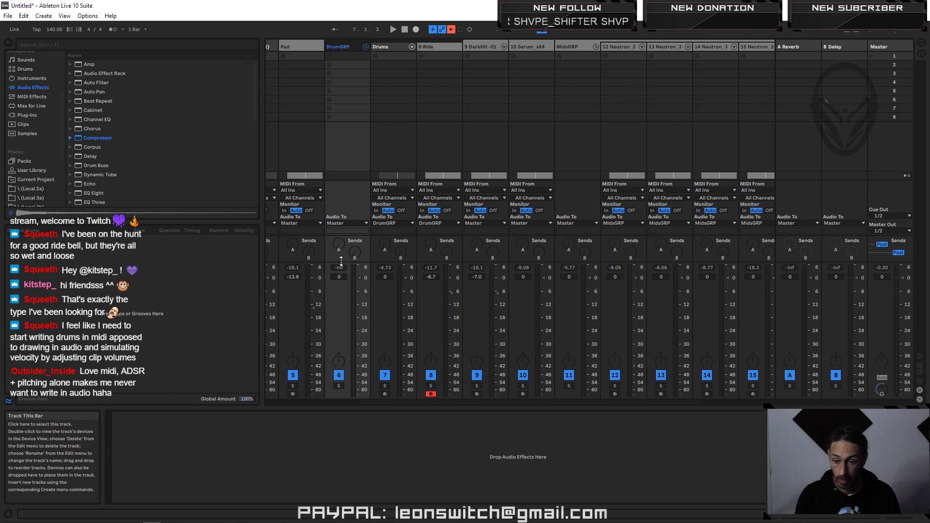
Step: Solo DrumGRP, start playback and set the Ride track's volume to -6.3 dB
click(339, 386)
key(space)
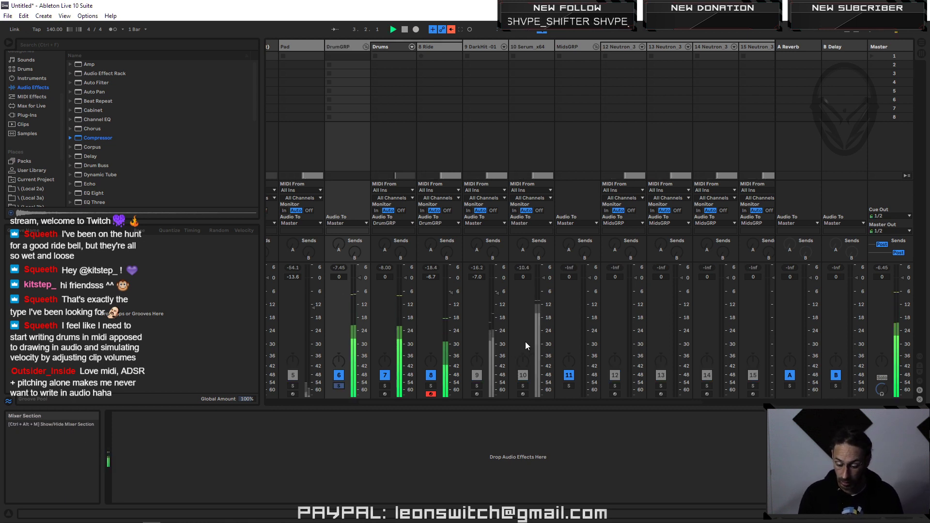
drag(451, 292, 452, 292)
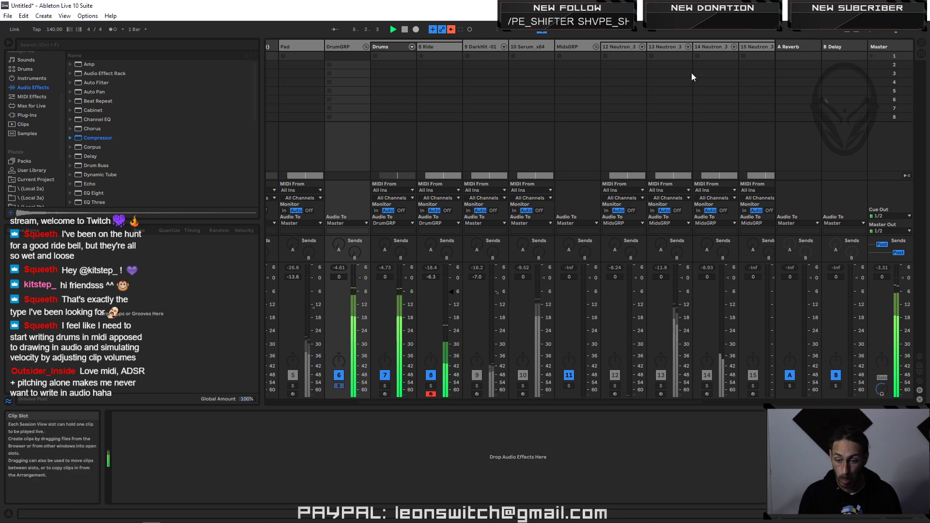
Step: Consolidate the two Ride clips in the arrangement into a single 16-bar clip
key(Tab)
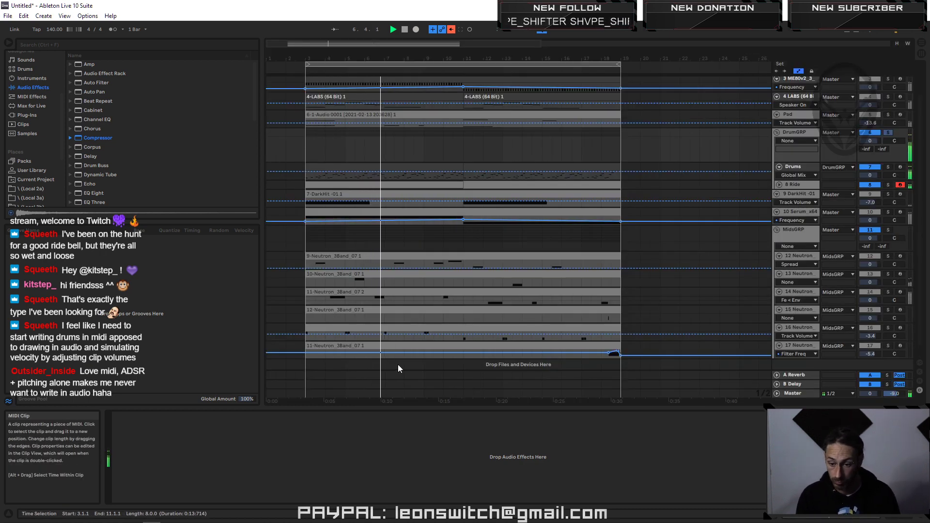
scroll(464, 331, up, 1)
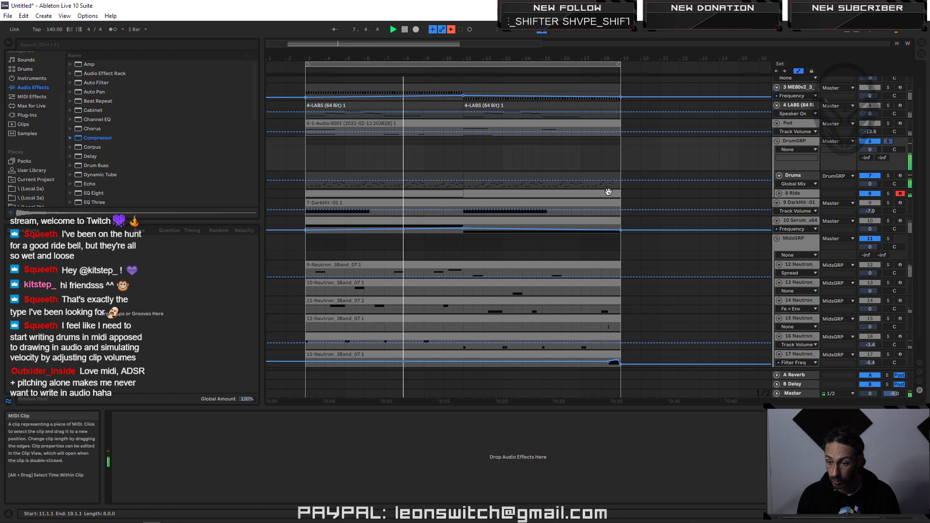
click(795, 193)
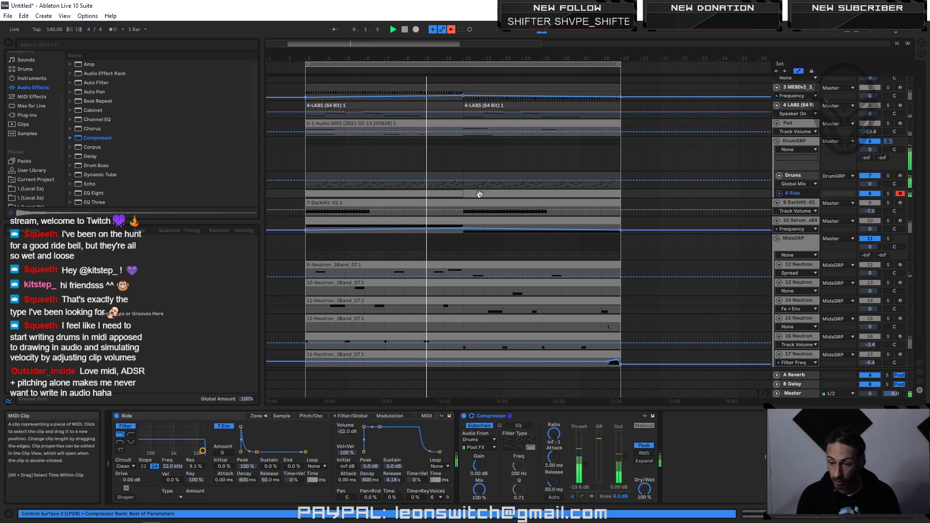
click(480, 194)
click(491, 219)
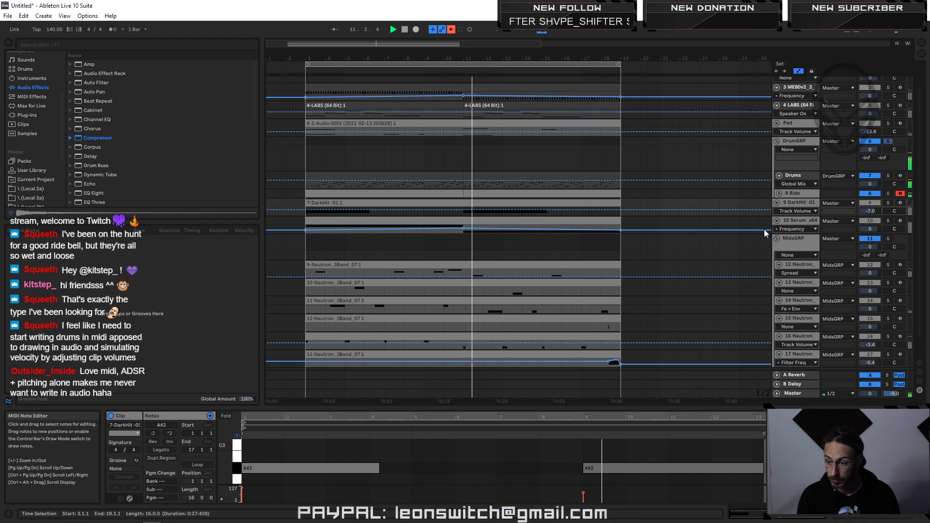
click(543, 192)
shift+click(406, 193)
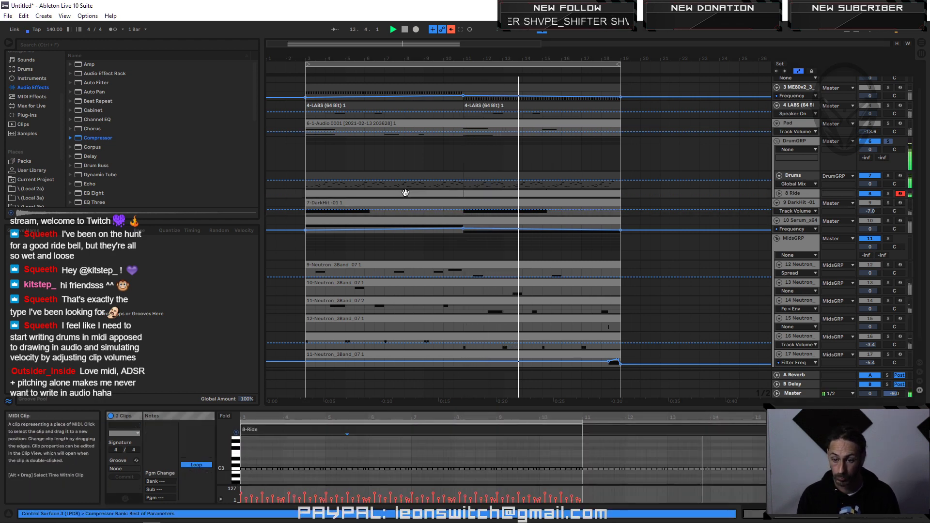
right_click(405, 192)
click(466, 264)
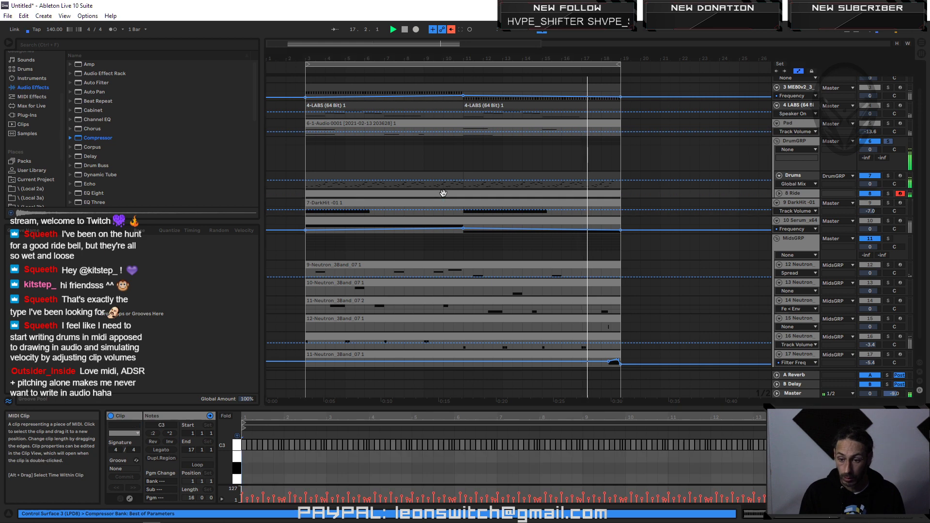
Step: Transpose all notes of the consolidated Ride clip down four semitones to G#2
click(504, 465)
key(ctrl+a)
key(Down)
key(Down)
key(Down)
key(Down)
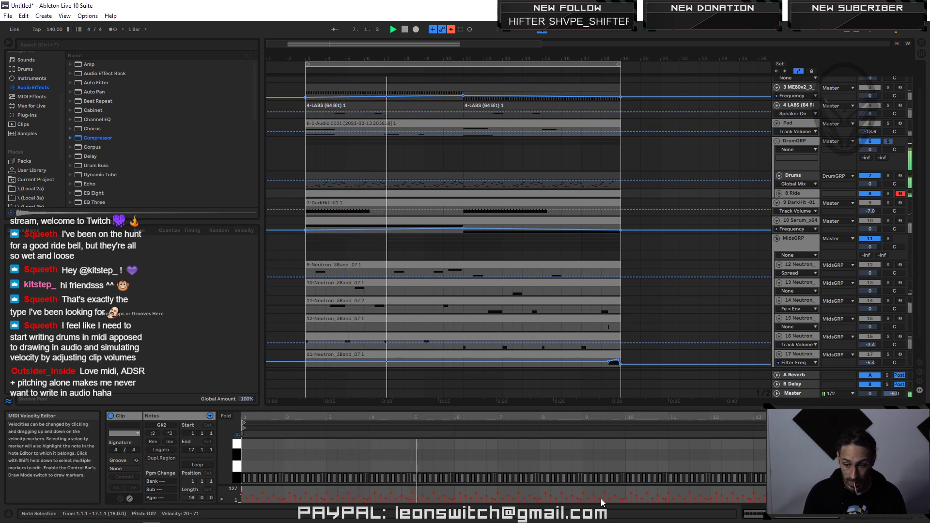
Step: Set the Ride track's volume to -14.2 dB and its compressor threshold to -13.1 dB
key(Tab)
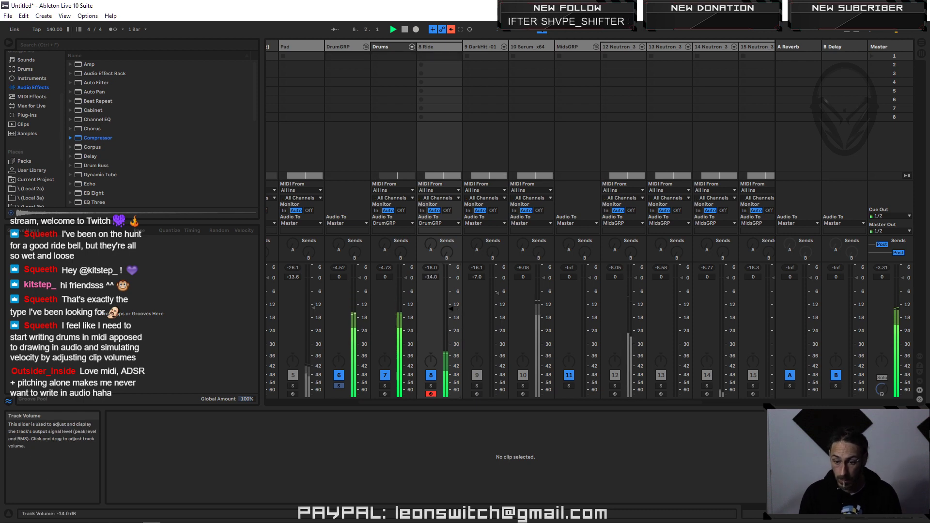
drag(451, 310, 451, 309)
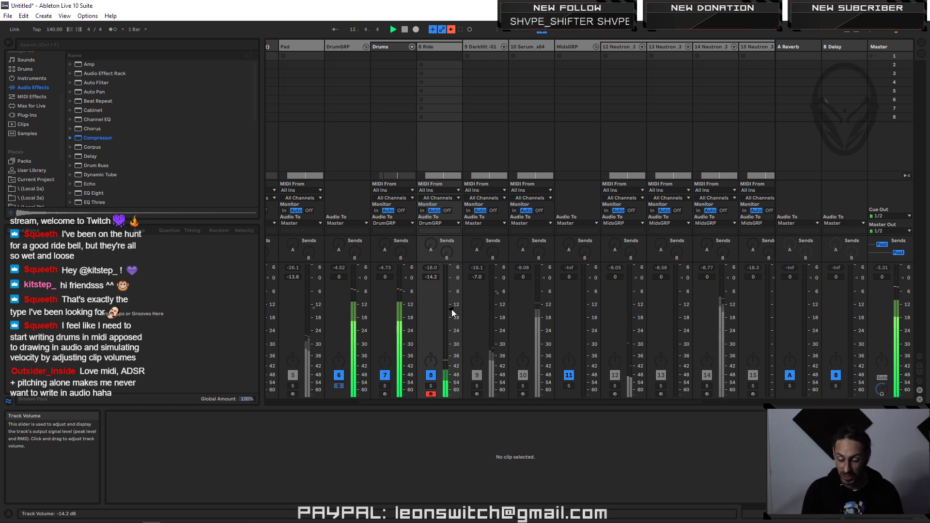
double_click(443, 45)
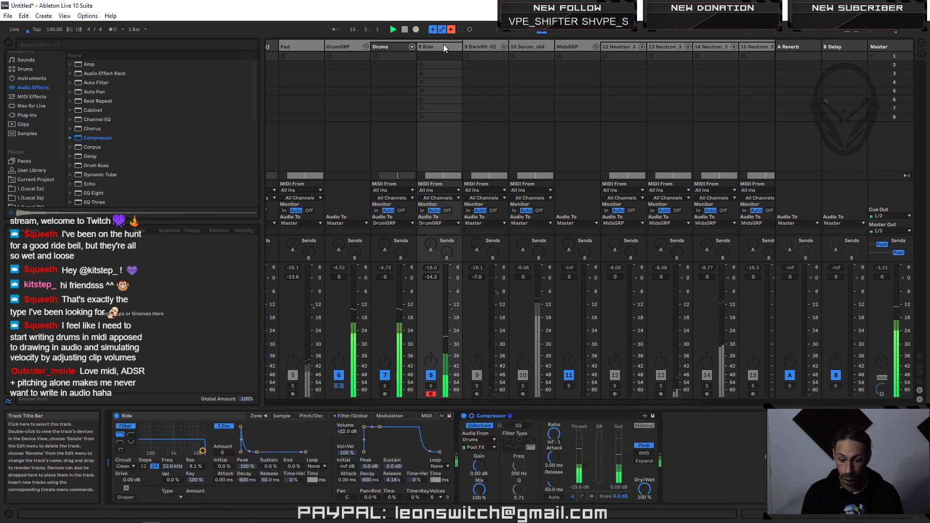
drag(585, 462, 586, 469)
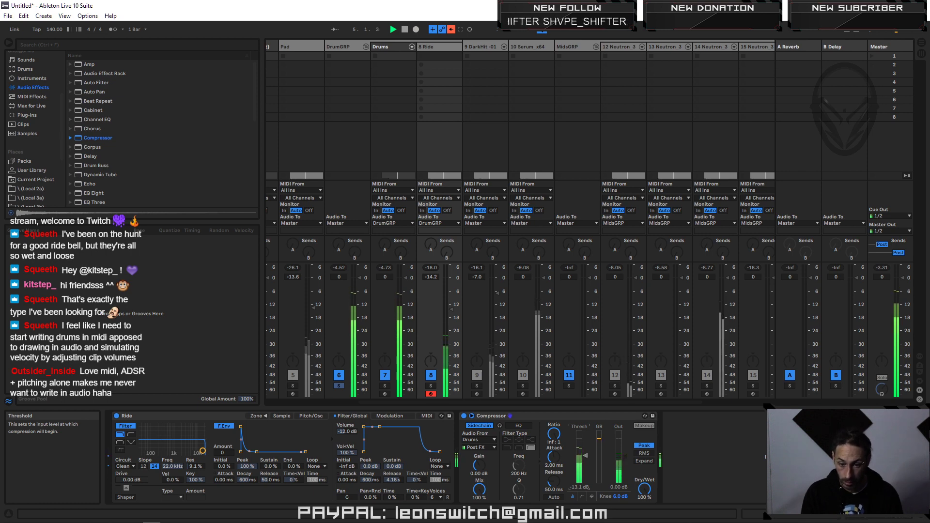
Step: Add a Reverb after the Compressor on the Ride track, enable Lo Cut, and set its input band to 2.12 kHz with width 5.46
scroll(99, 141, down, 4)
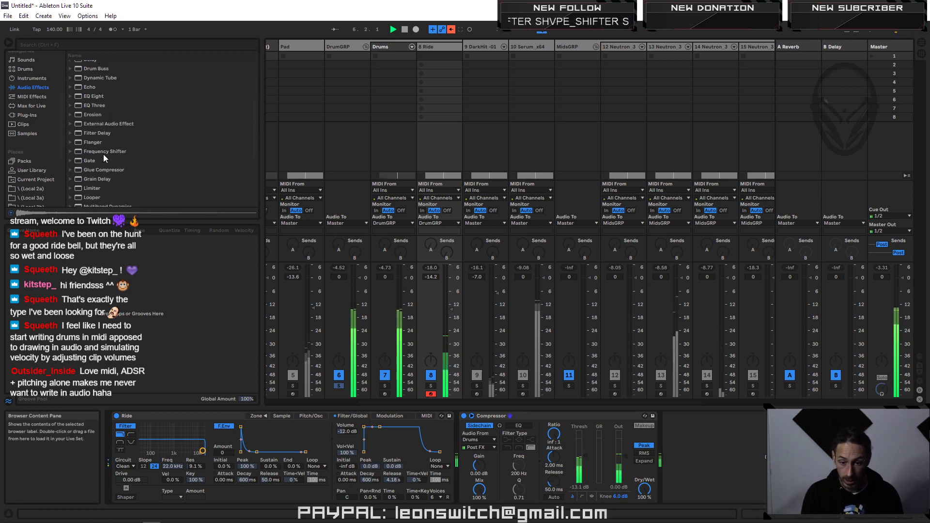
scroll(103, 156, down, 3)
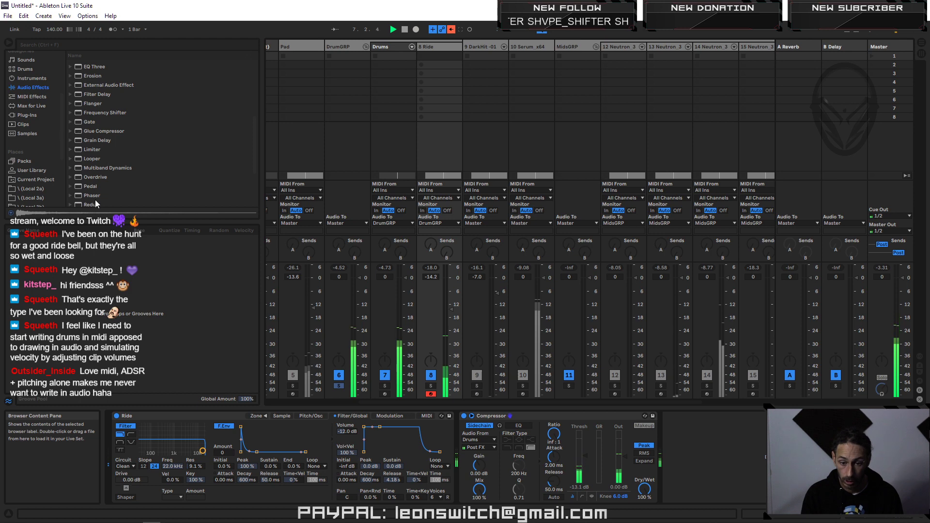
scroll(95, 199, down, 3)
drag(95, 195, 746, 488)
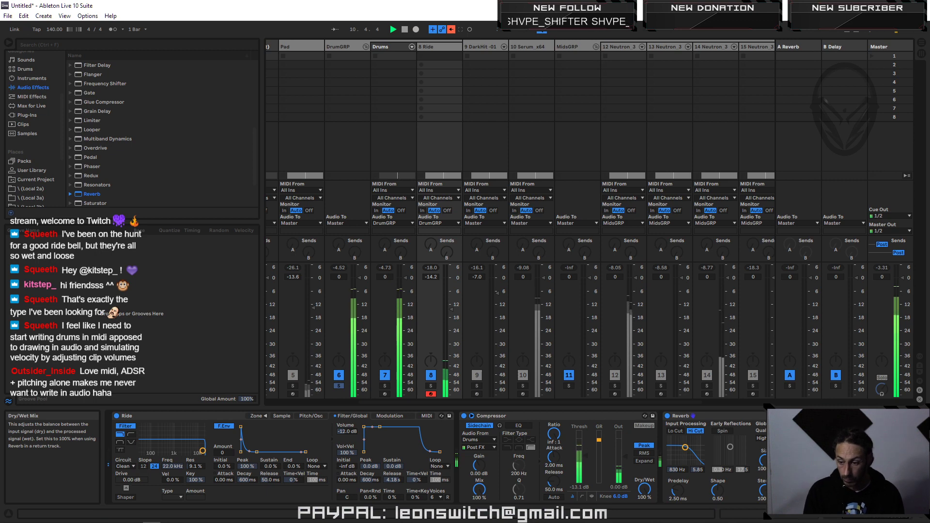
click(676, 431)
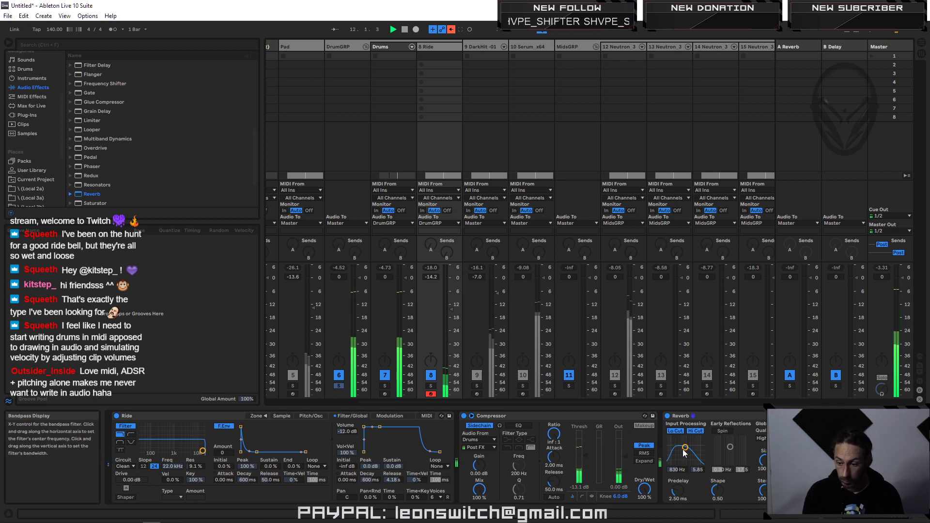
drag(685, 447, 692, 447)
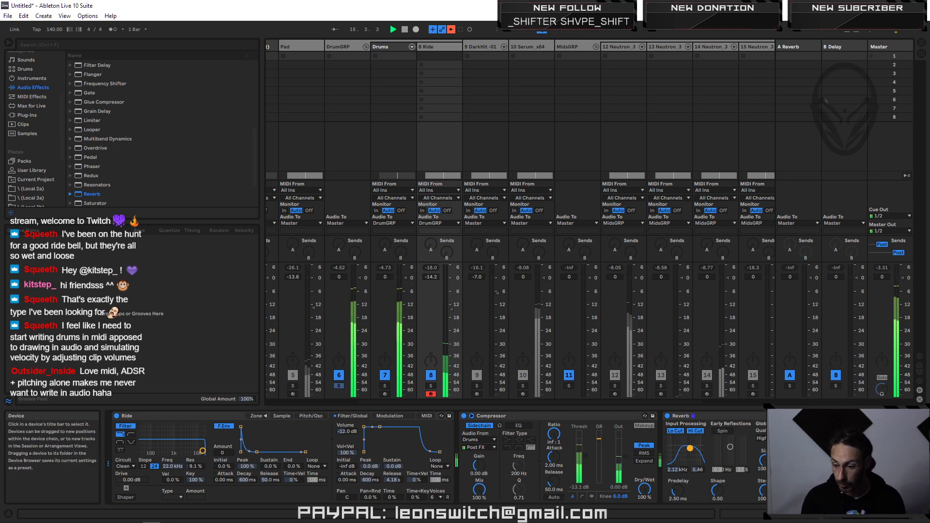
Step: Solo the Ride track and compare its sound with the Reverb bypassed and active
click(430, 386)
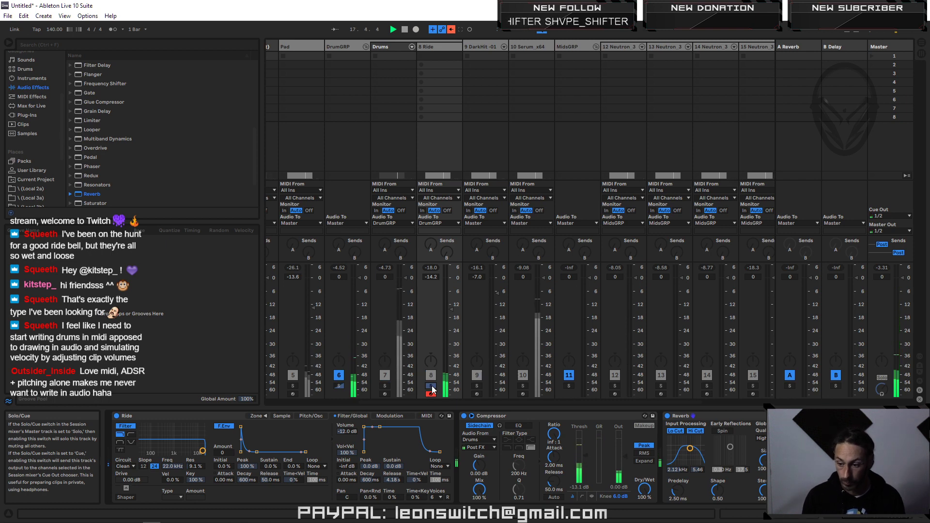
click(668, 416)
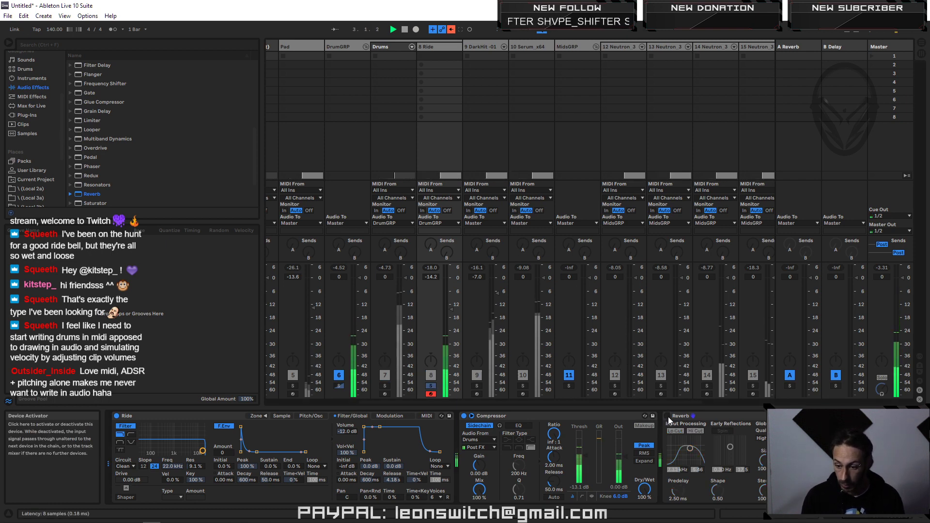
click(668, 416)
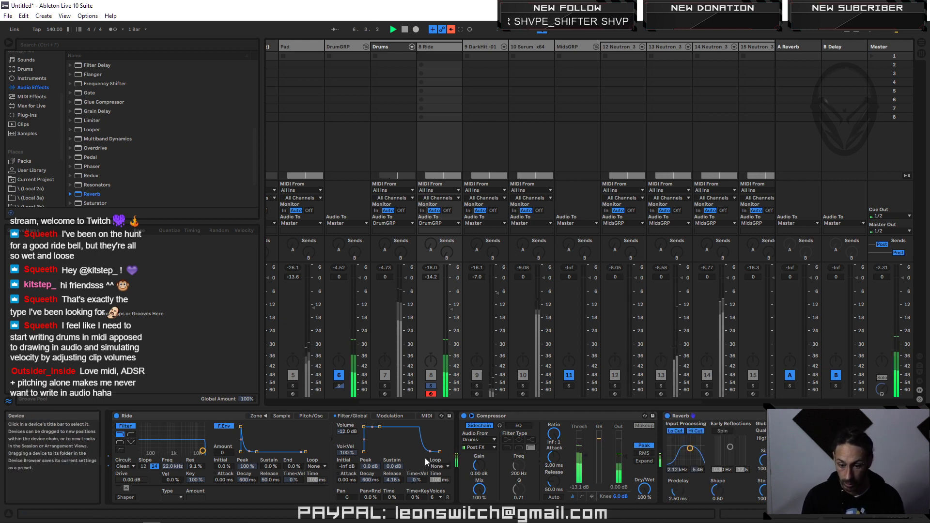
Step: Set the Ride sampler's filter to the OSR circuit with 1.88 dB drive and a high-pass at 732 Hz
click(130, 466)
click(131, 481)
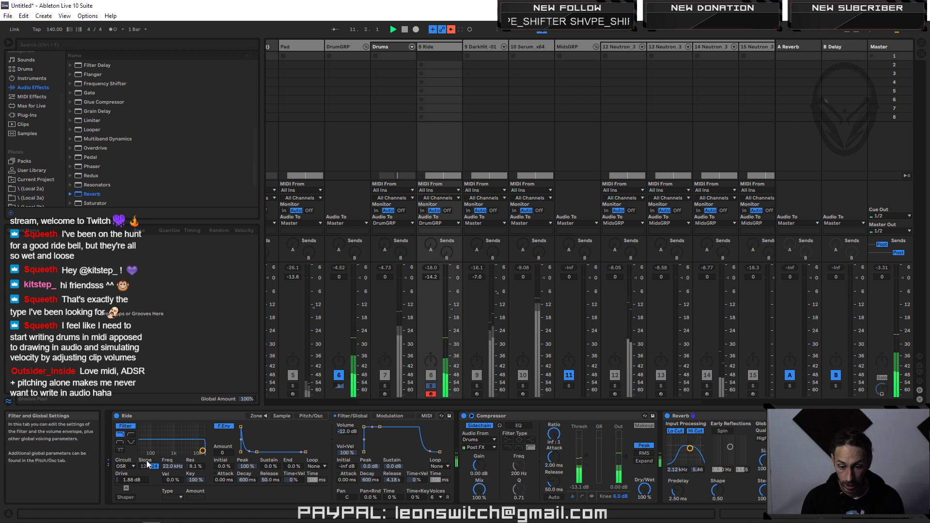
drag(203, 451, 170, 452)
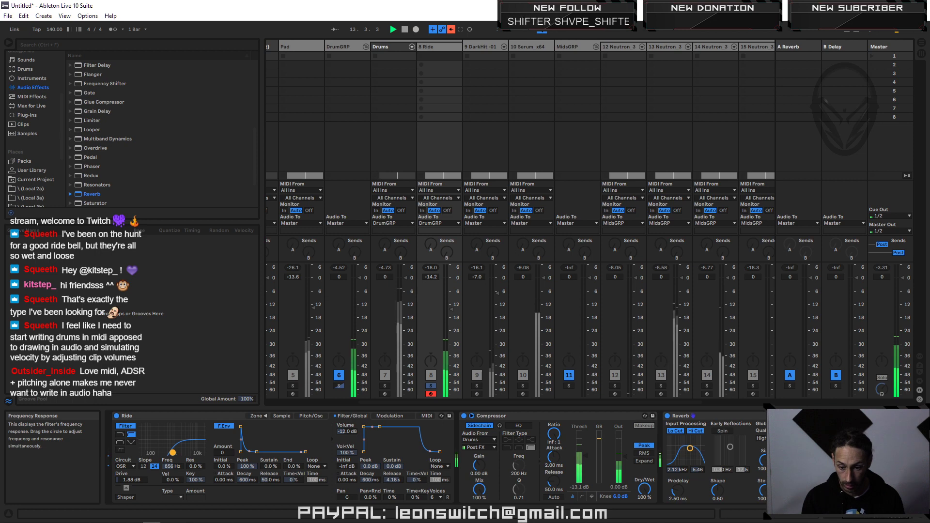
drag(175, 452, 171, 453)
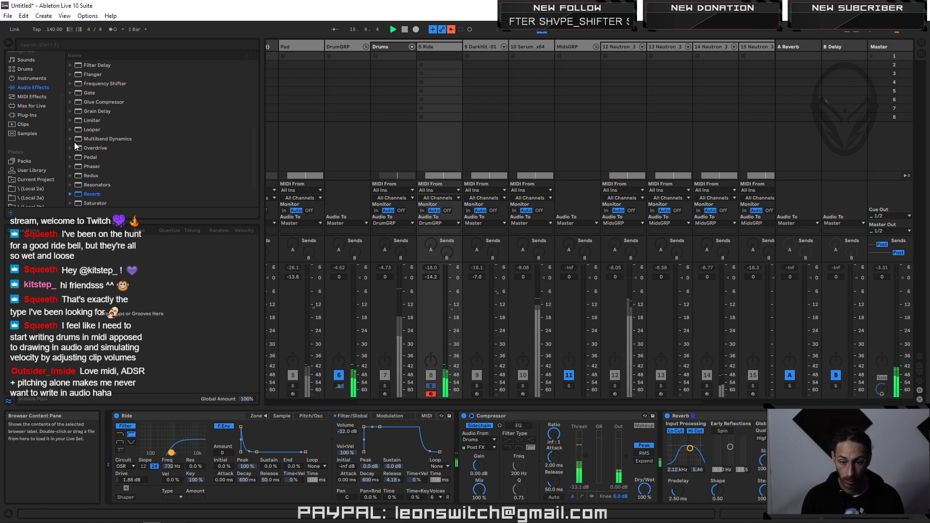
Step: Insert Virtual Mix Rack between the Ride's Compressor and Reverb, and remove its Virtual Channel, FG-N and Revival modules
scroll(27, 110, up, 3)
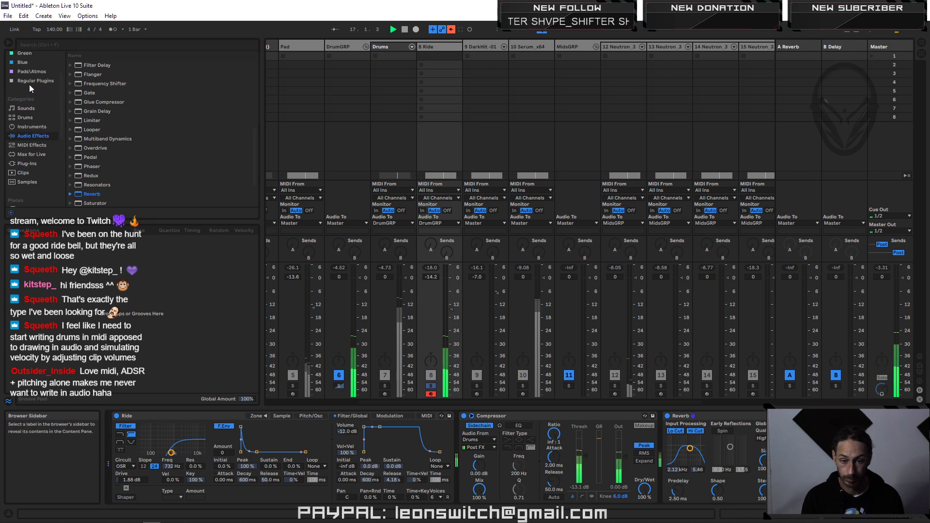
click(34, 81)
click(104, 184)
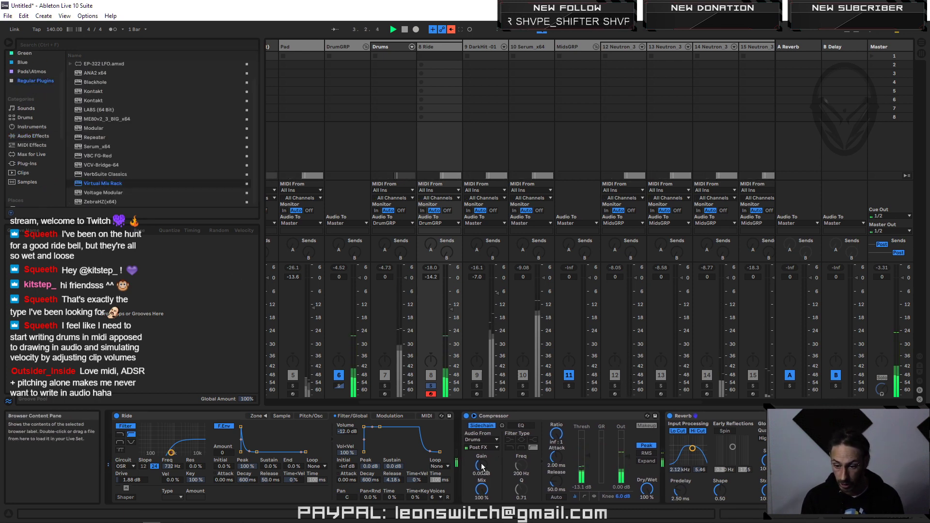
drag(673, 484, 662, 480)
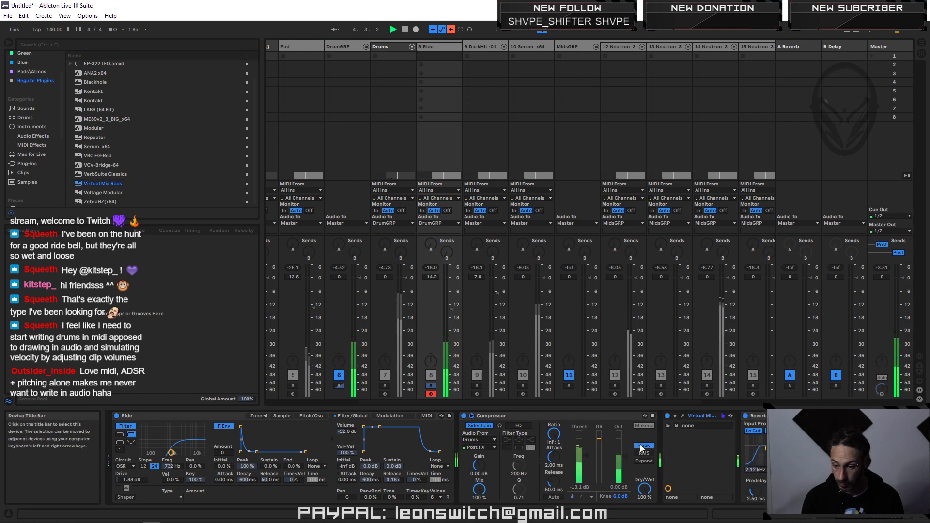
click(683, 417)
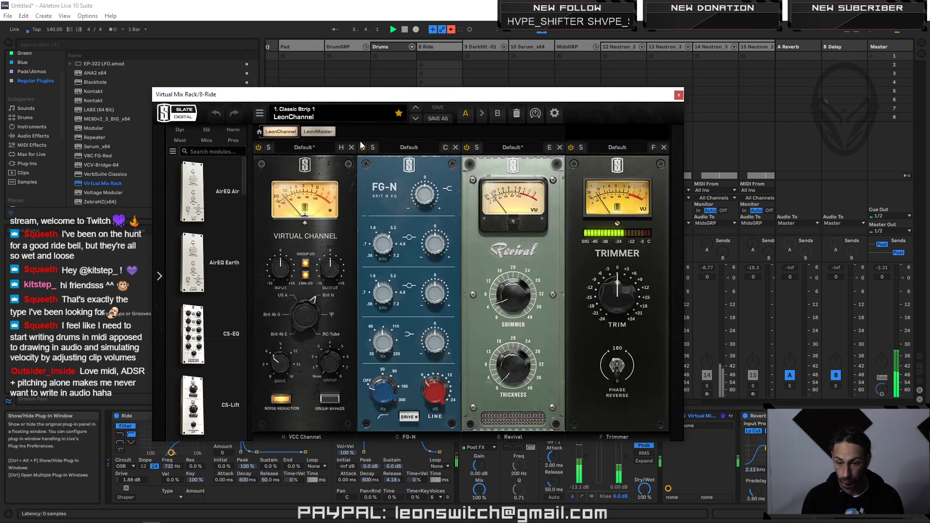
click(351, 148)
click(351, 148)
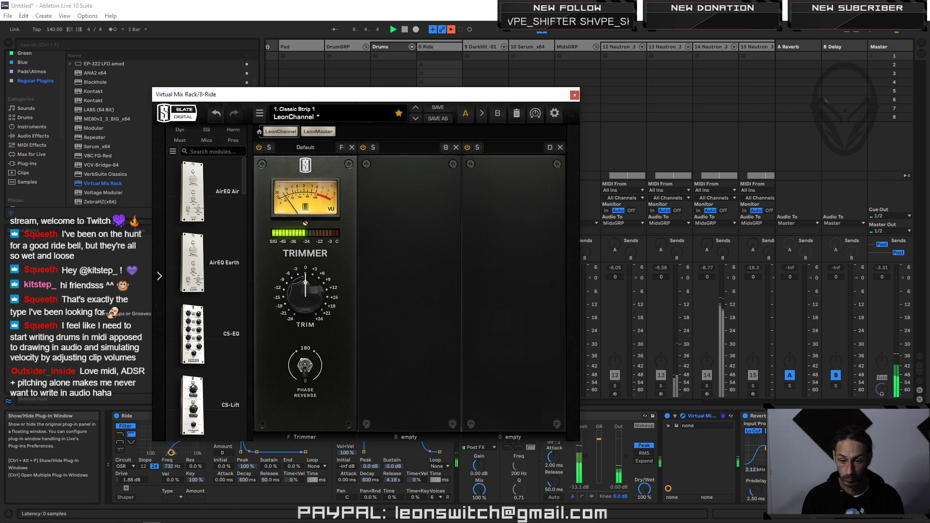
Step: Load an FG-116 compressor ahead of the Trimmer, adjust its output and set its input to -22.3 dB
click(180, 130)
drag(193, 186, 282, 238)
drag(286, 304, 287, 310)
drag(289, 256, 289, 248)
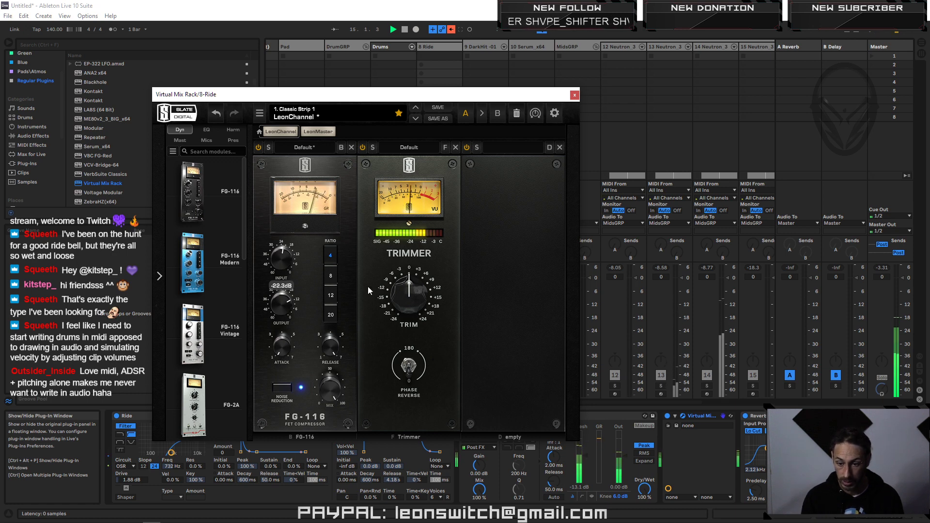
Step: Try a Trimmer gain of +8.18 dB with the FG-116 compressor bypassed
click(258, 148)
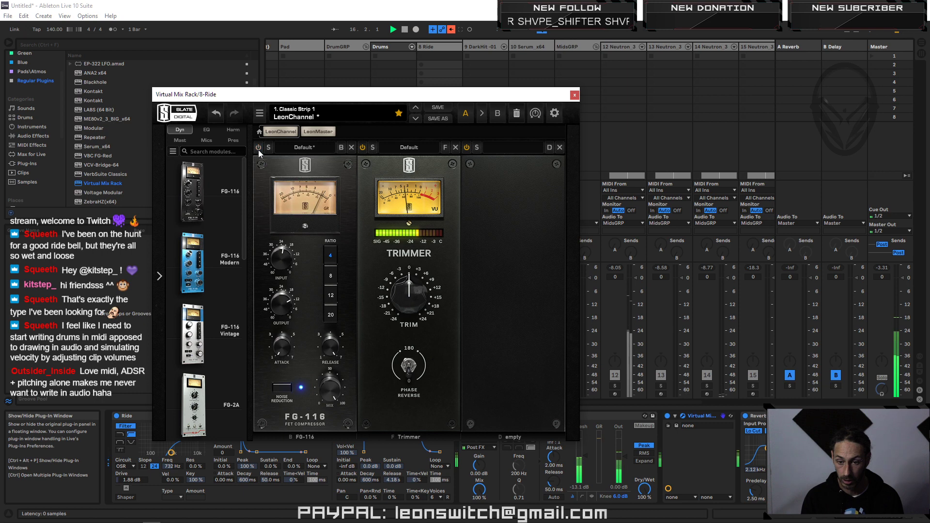
drag(400, 303, 402, 283)
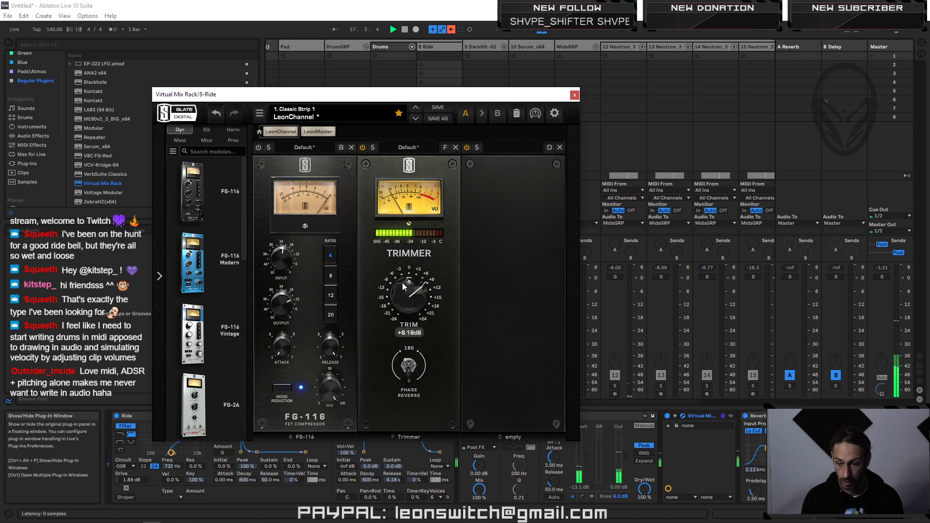
double_click(410, 297)
click(259, 147)
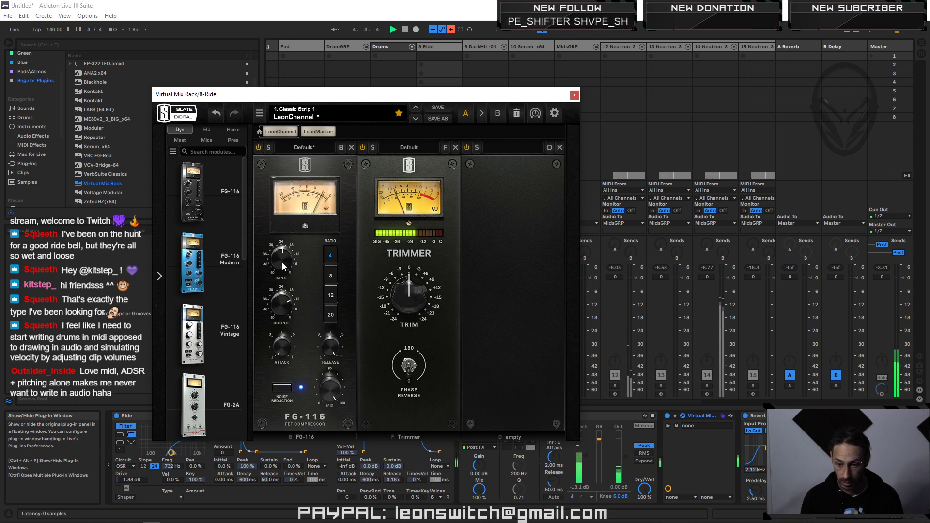
Step: Set the FG-116's input to -23.6 dB and close the Virtual Mix Rack window
drag(285, 266, 301, 258)
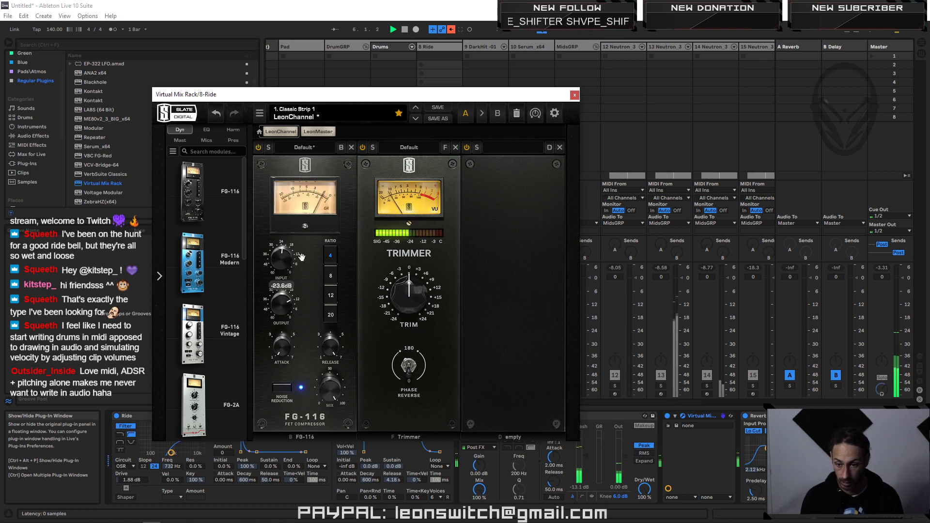
click(575, 95)
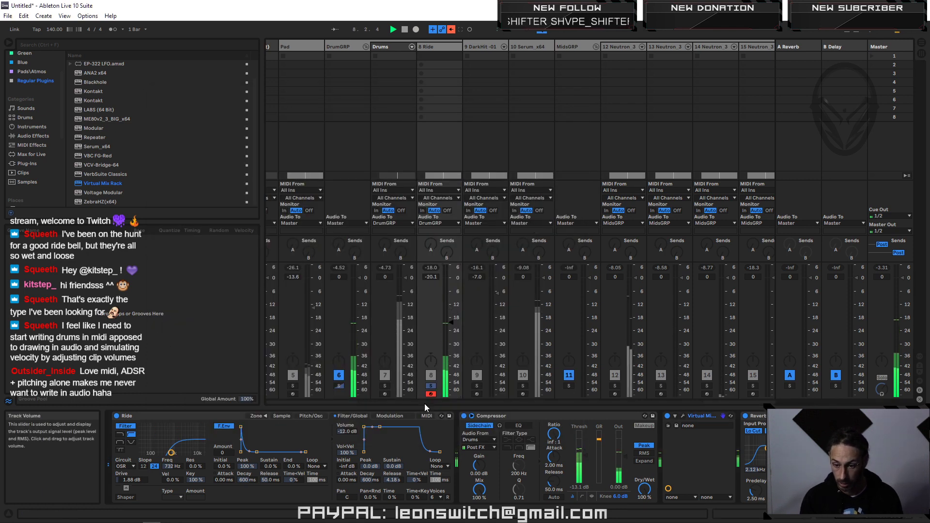
Step: Unsolo the Ride track, set its volume to -22.0 dB against the full mix, and stop playback
click(432, 386)
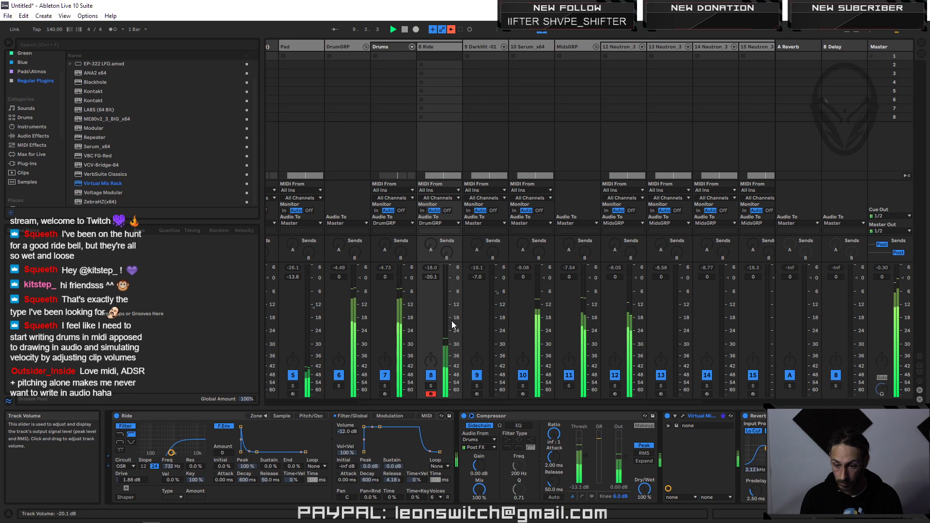
drag(450, 321, 451, 329)
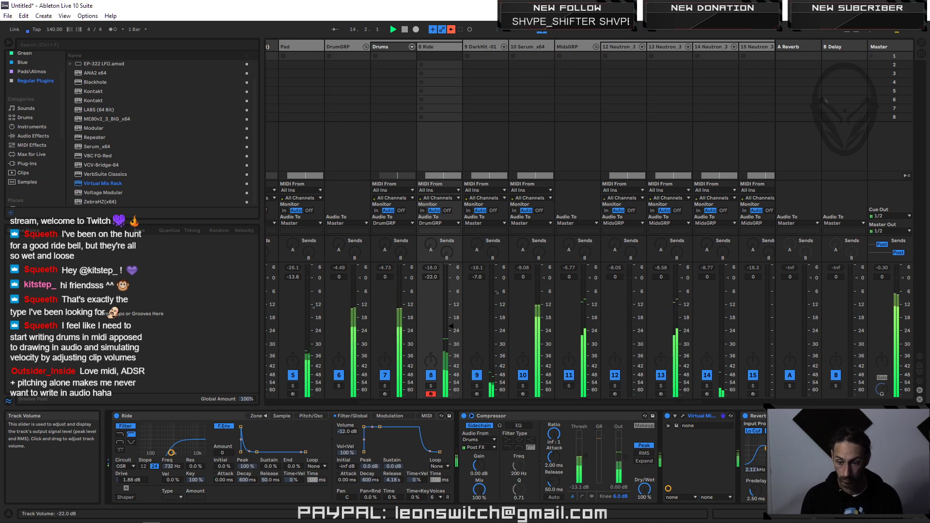
drag(451, 327, 450, 327)
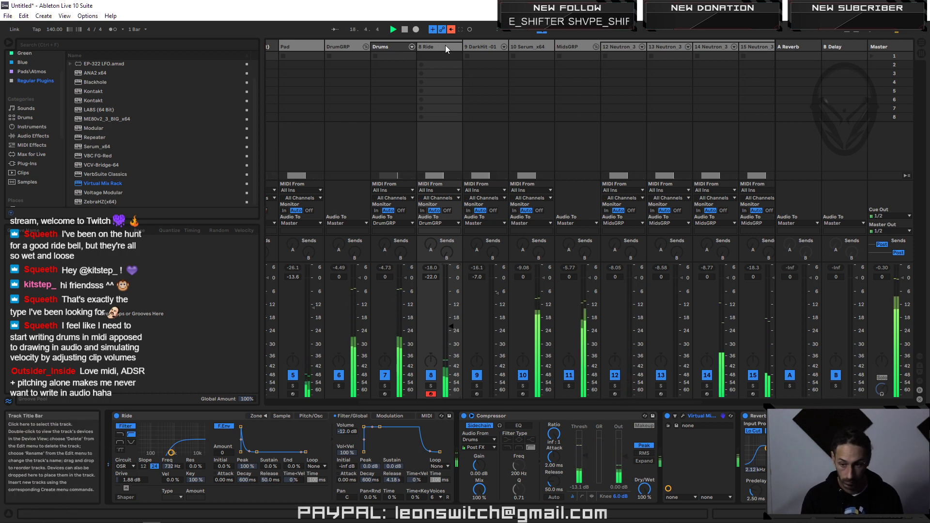
key(space)
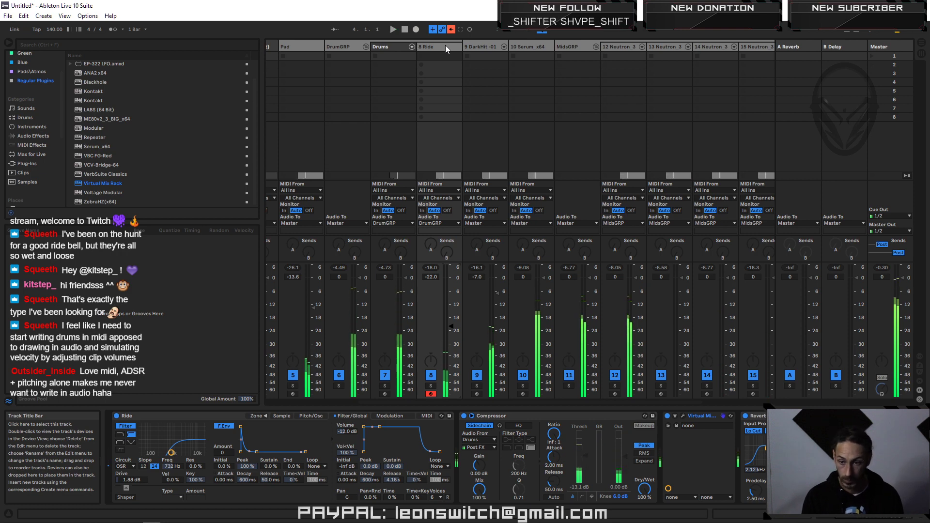
Step: Freeze the Ride track in the arrangement and flatten it to audio
key(Tab)
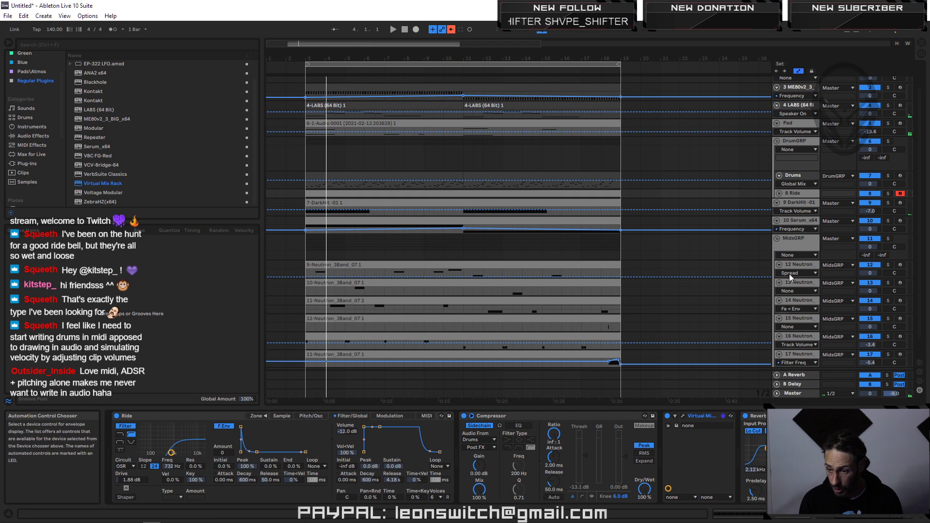
right_click(802, 193)
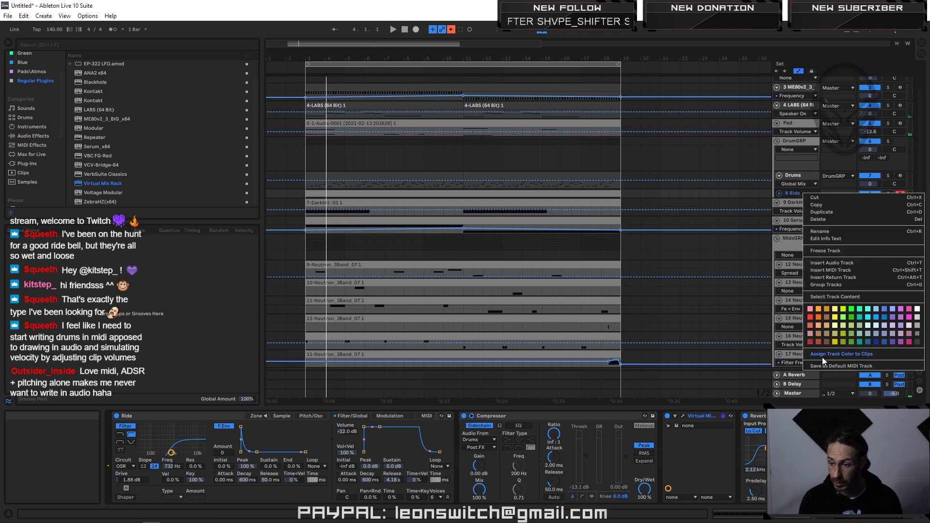
click(839, 251)
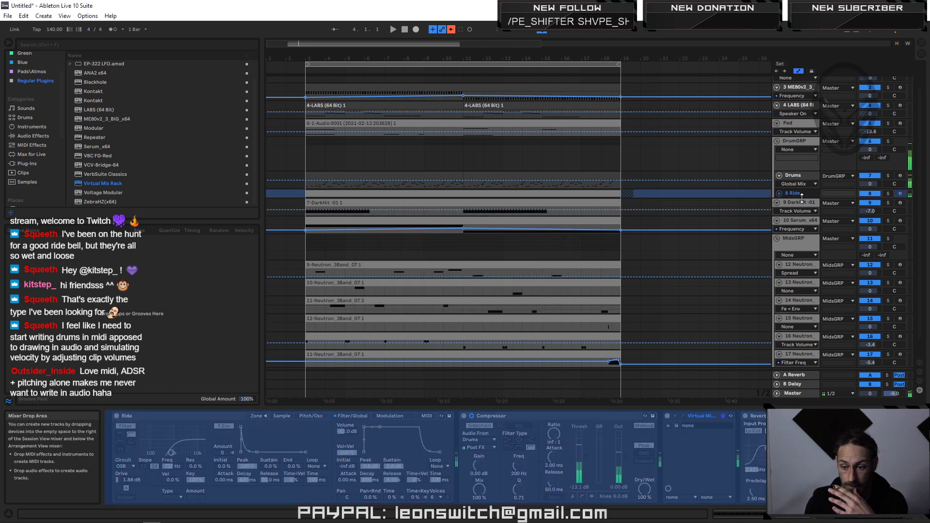
right_click(802, 197)
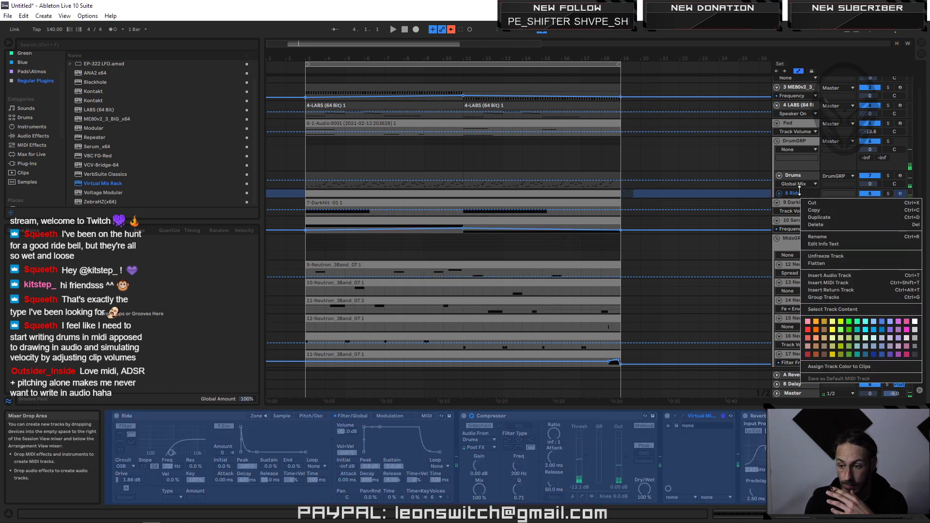
click(822, 264)
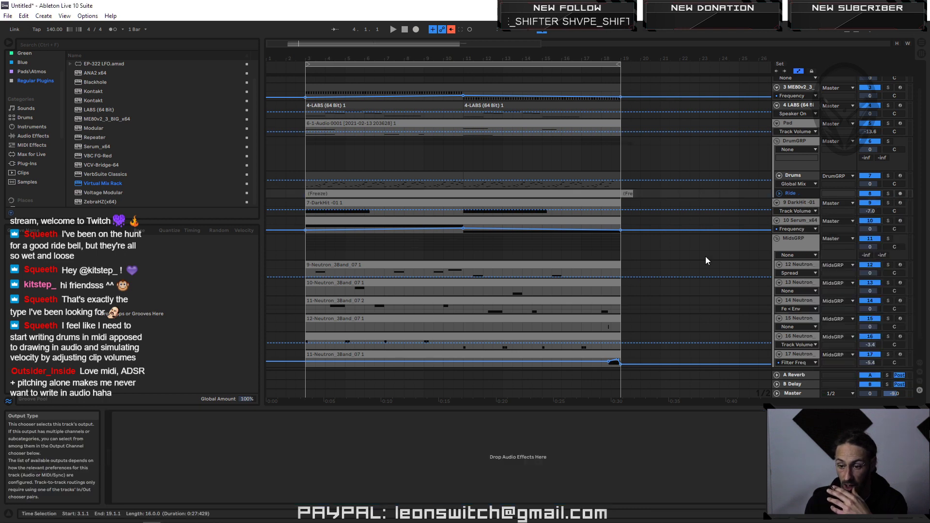
Step: Open the flattened Ride clip, play the arrangement, and enlarge the Ride track to show its waveform
click(503, 195)
double_click(504, 195)
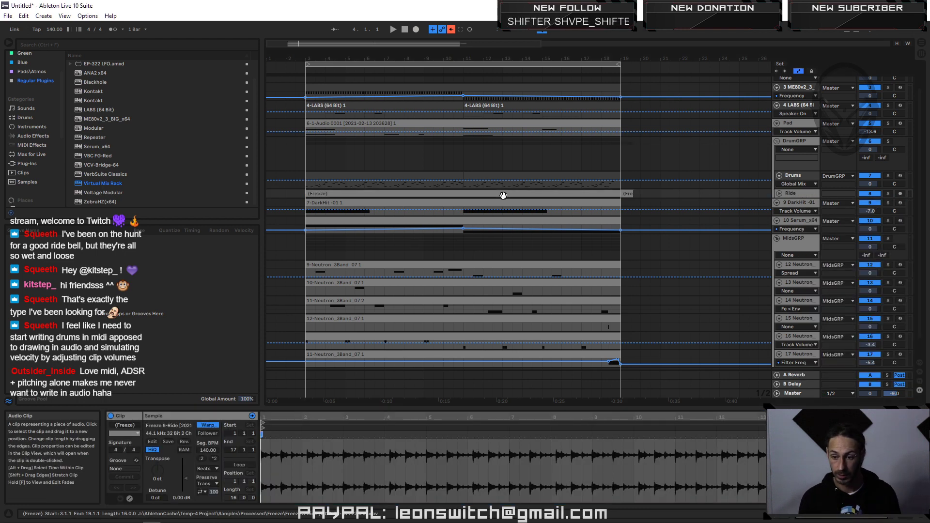
key(space)
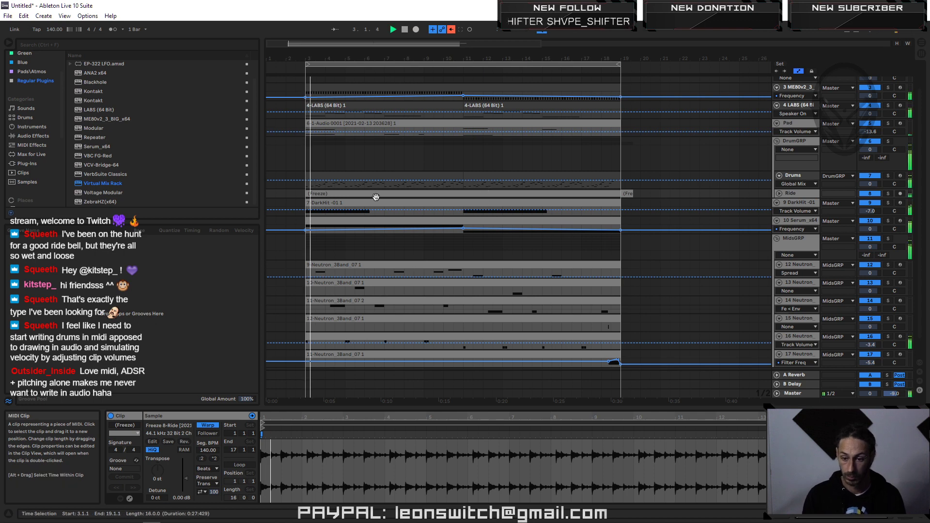
mouse_move(407, 59)
mouse_down()
mouse_move(407, 83)
mouse_move(406, 72)
mouse_up()
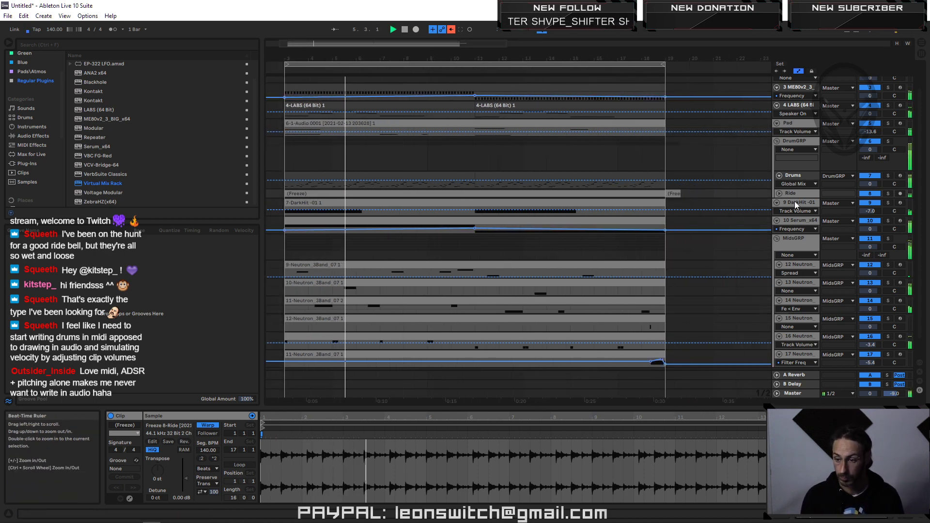
drag(794, 203, 794, 247)
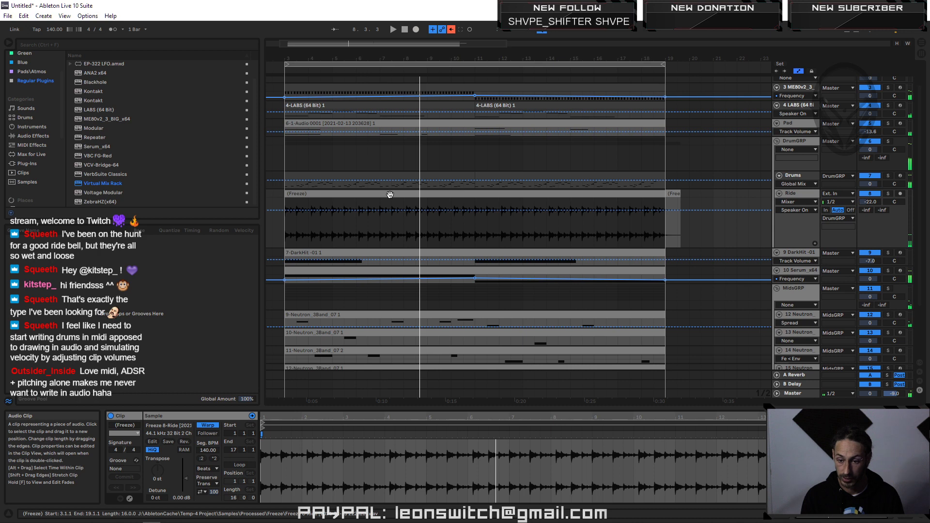
Step: Delete the short freeze-tail clip after the Ride audio and select the main Ride clip
click(674, 194)
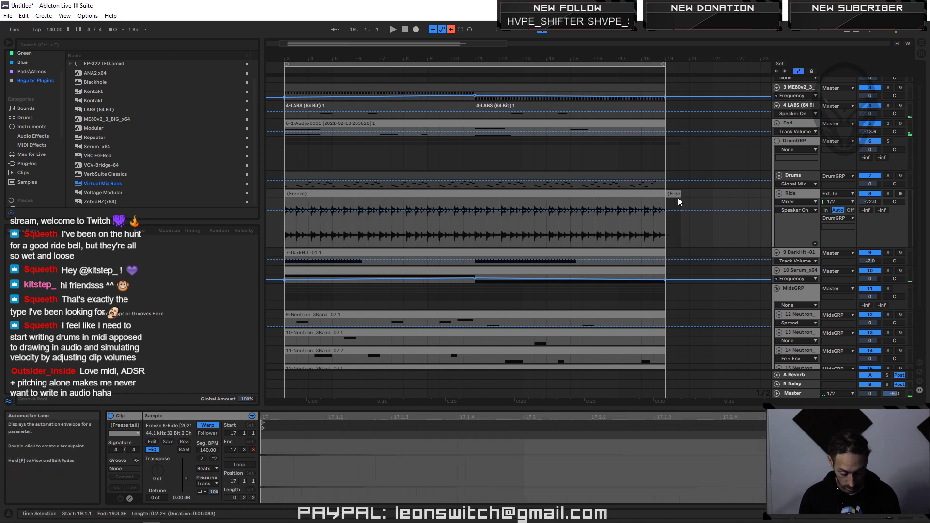
key(Delete)
click(484, 194)
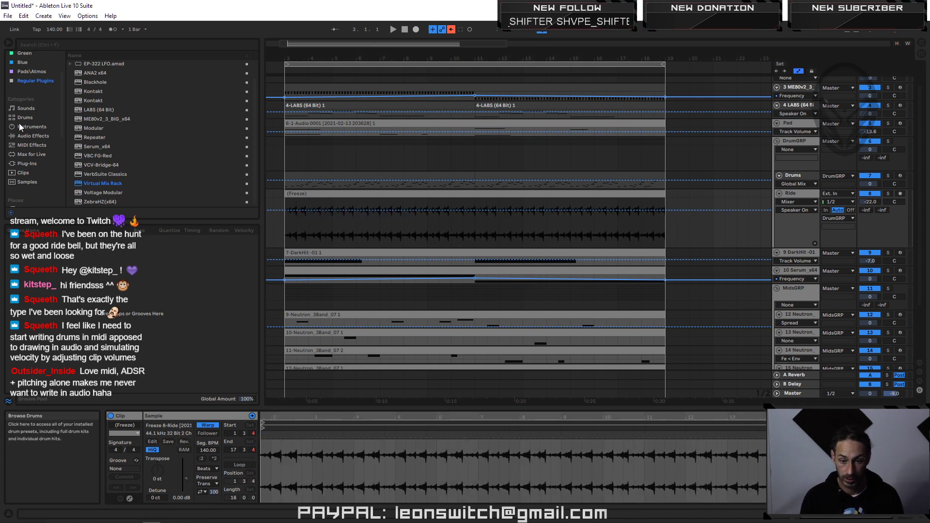
Step: Add a Compressor to the Ride track and enable its sidechain with DrumGRP as the source
click(25, 138)
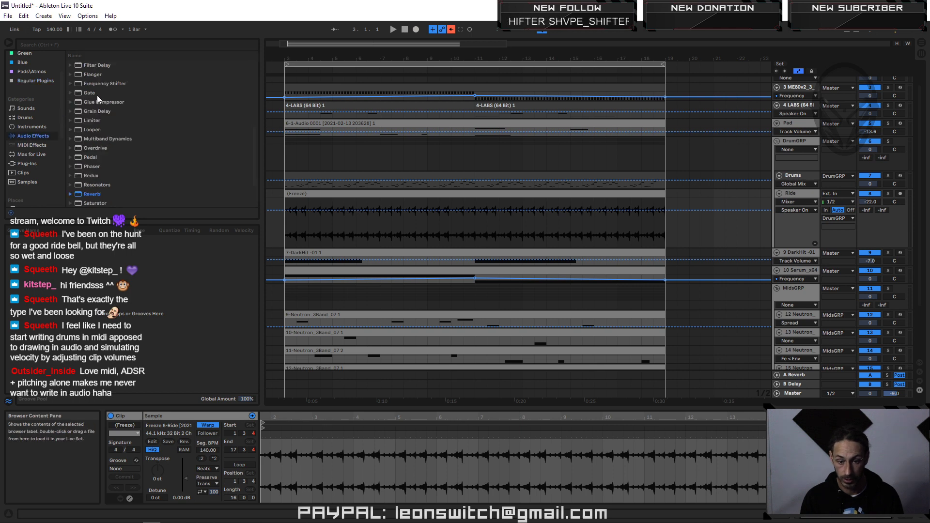
scroll(95, 118, up, 5)
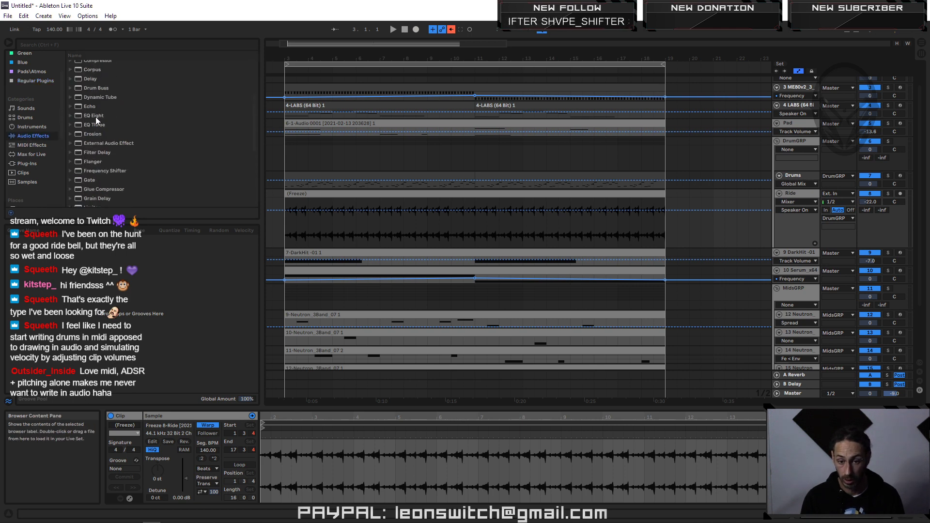
click(95, 99)
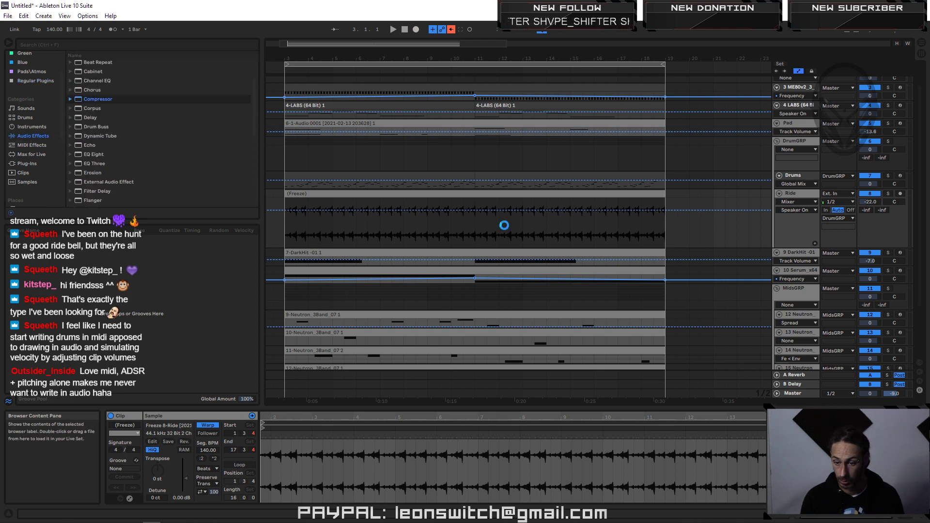
key(Return)
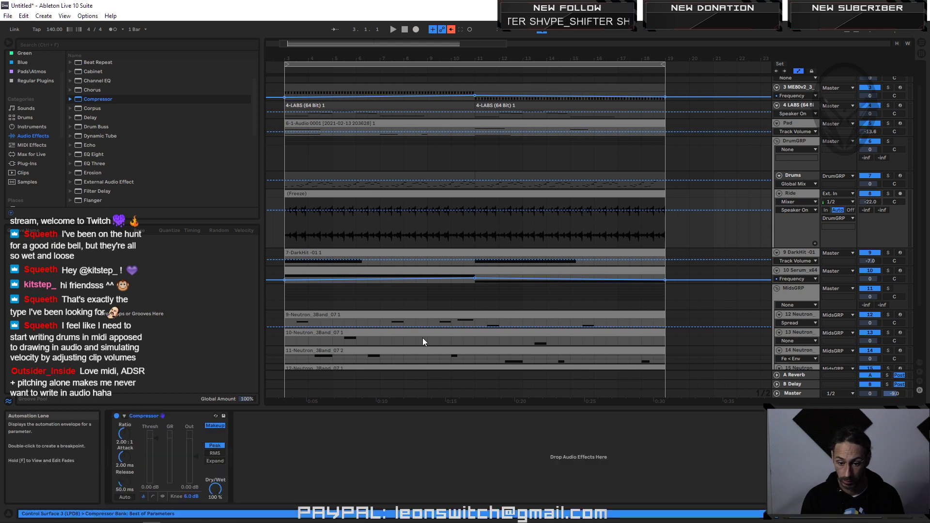
click(132, 426)
click(137, 441)
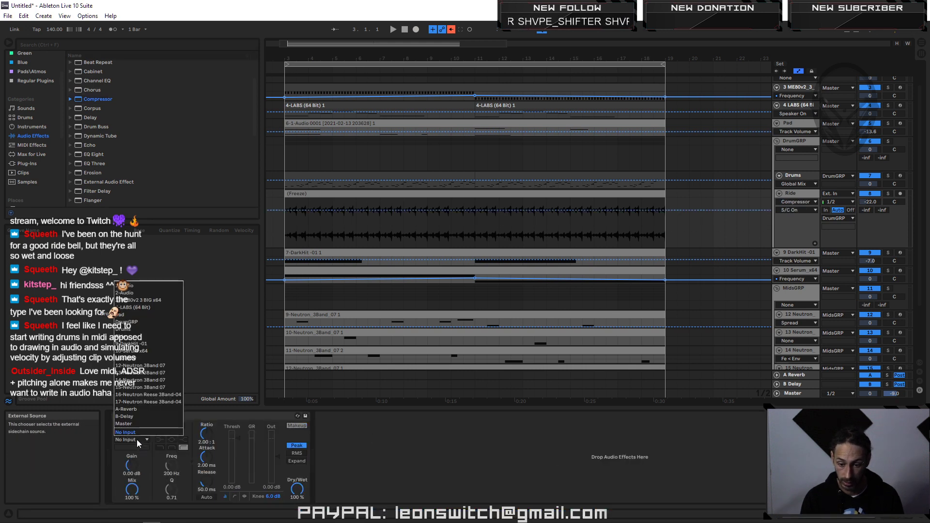
click(155, 322)
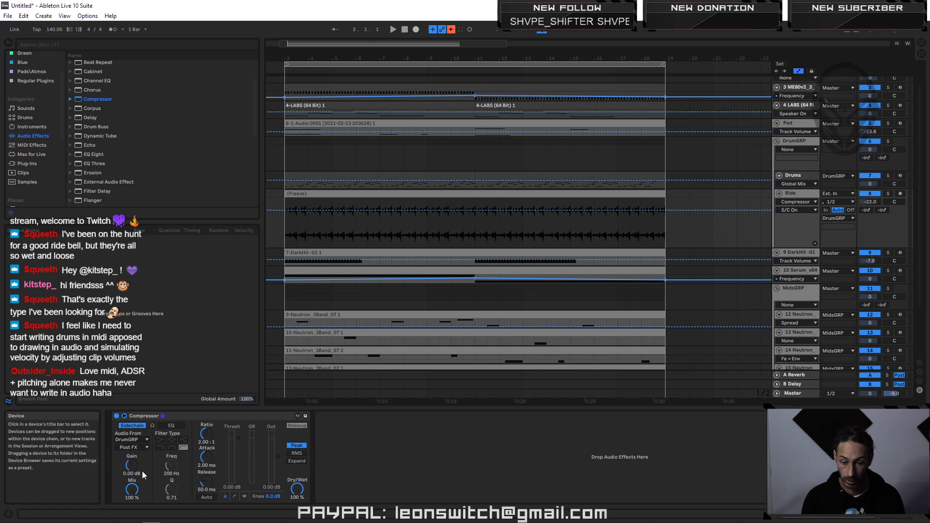
Step: Set the Compressor's ratio to inf : 1 and its threshold to -24.0 dB, and start playback
drag(211, 429, 210, 387)
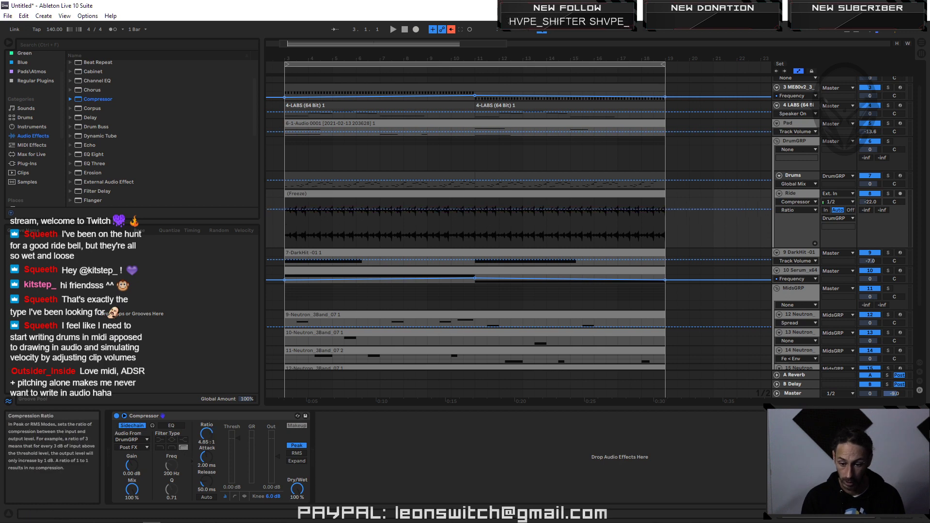
drag(241, 440, 240, 476)
key(space)
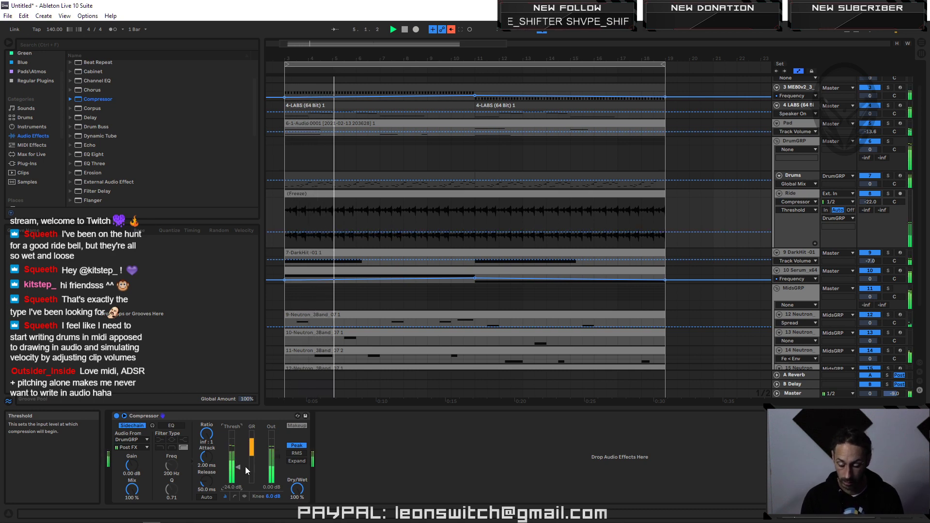
Step: Shift the Ride clip earlier to start at 2.4.3, trim its start to 3.1.1, and audition the timing
drag(344, 58, 344, 82)
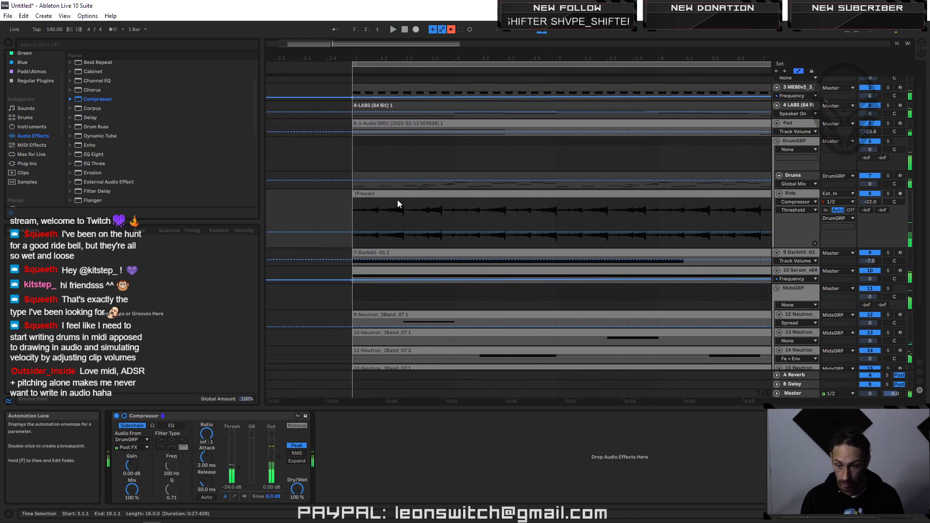
click(416, 198)
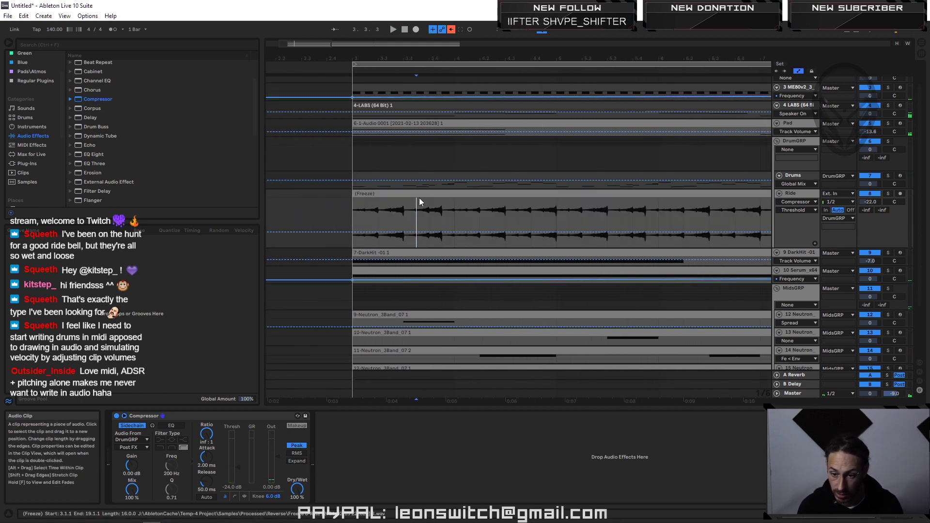
drag(423, 193, 413, 199)
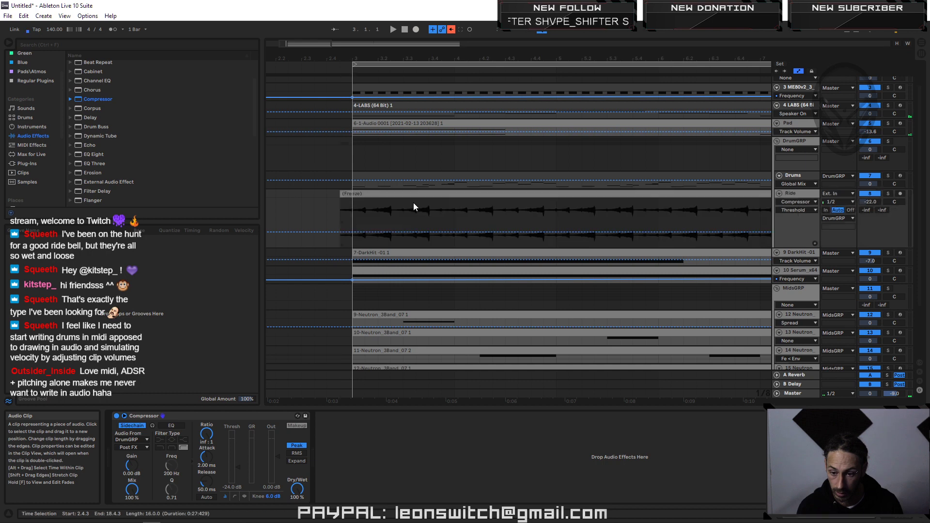
key(space)
key(space)
drag(342, 195, 350, 199)
key(space)
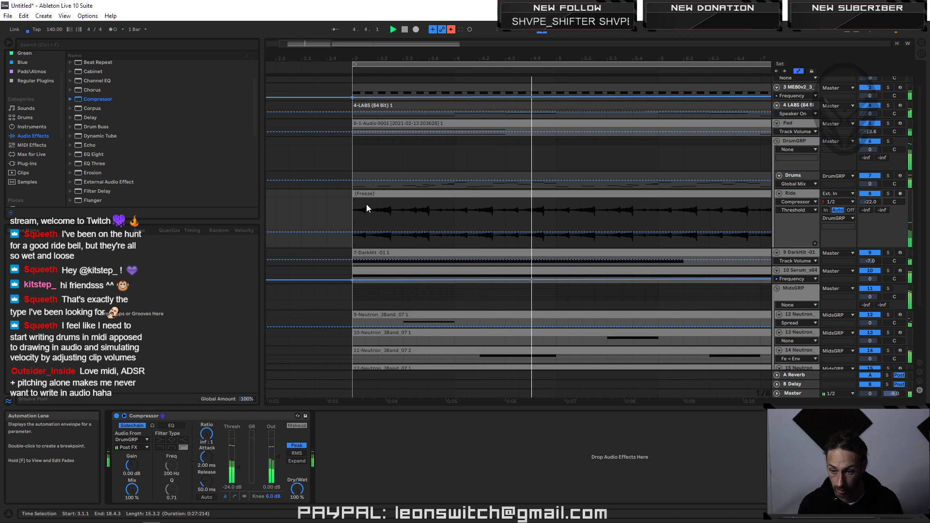
Step: Audition the shifted ride against the full arrangement and lower the Ride track's volume to -33.6 dB in the mixer
key(space)
drag(548, 223, 365, 223)
key(space)
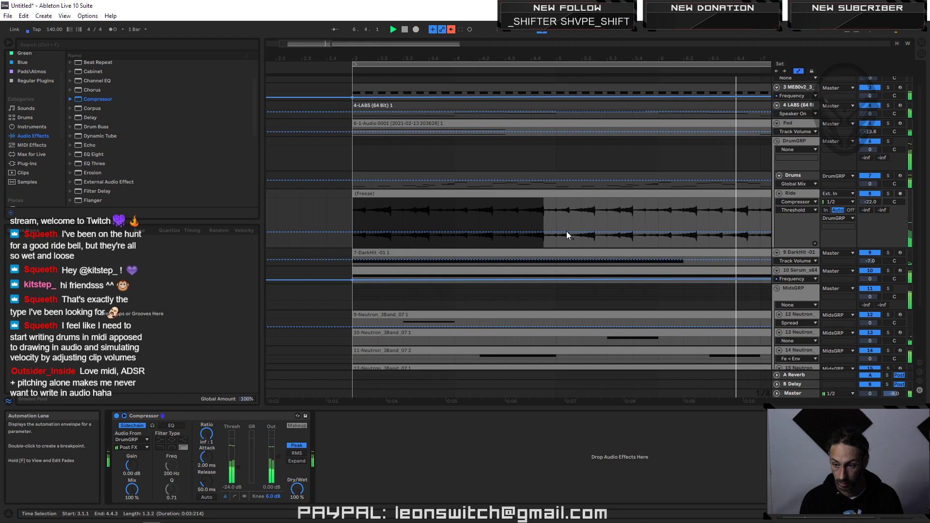
drag(608, 58, 335, 17)
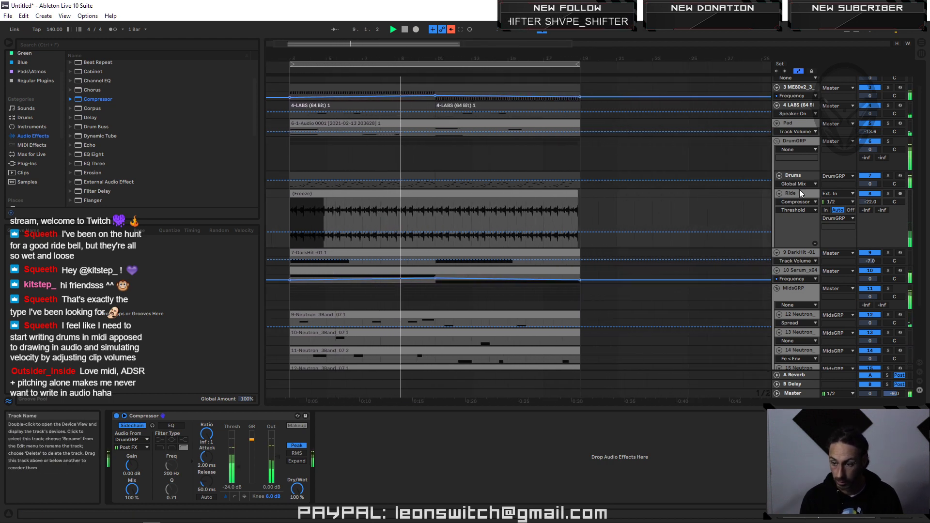
key(Tab)
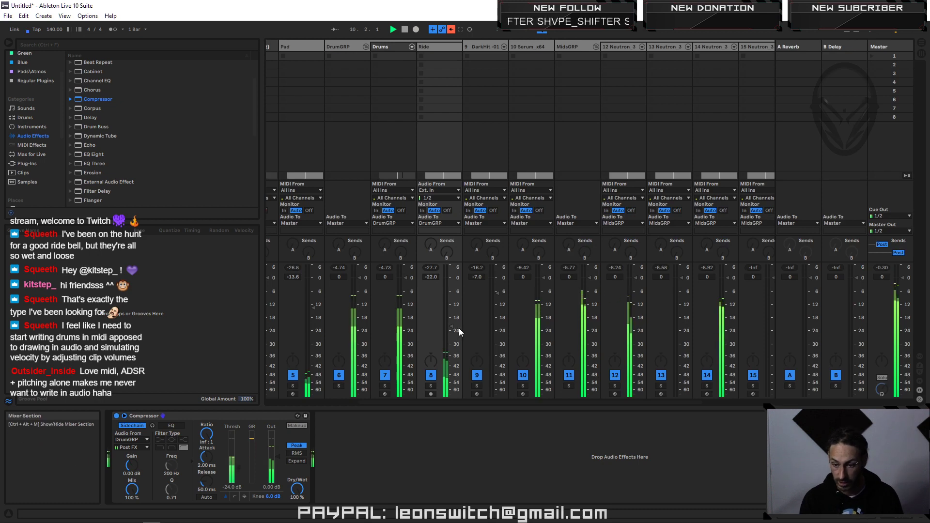
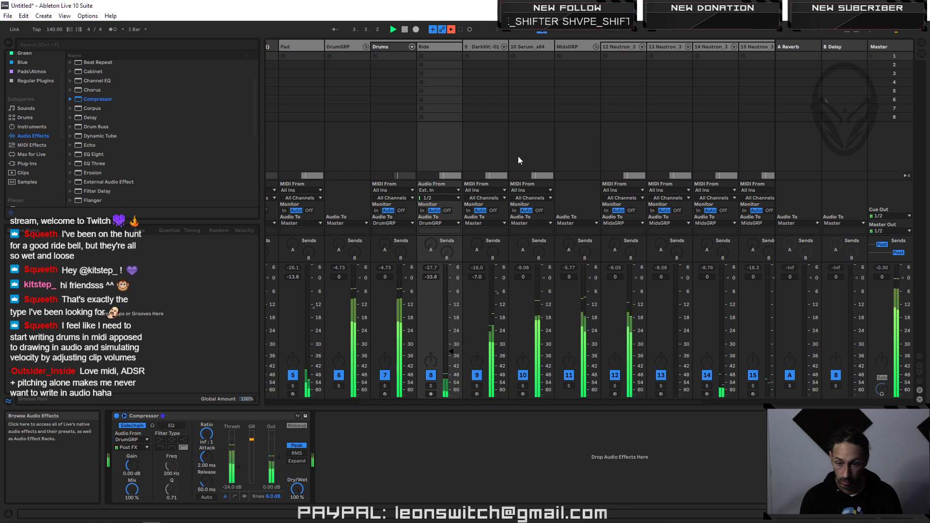
Step: Insert a MIDI track after the Ride track and load Sampler on it
right_click(440, 43)
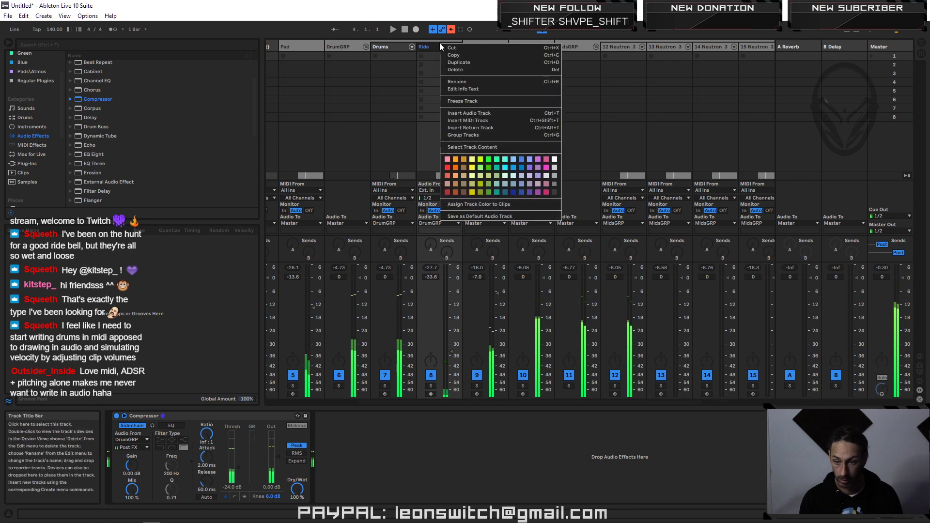
click(476, 120)
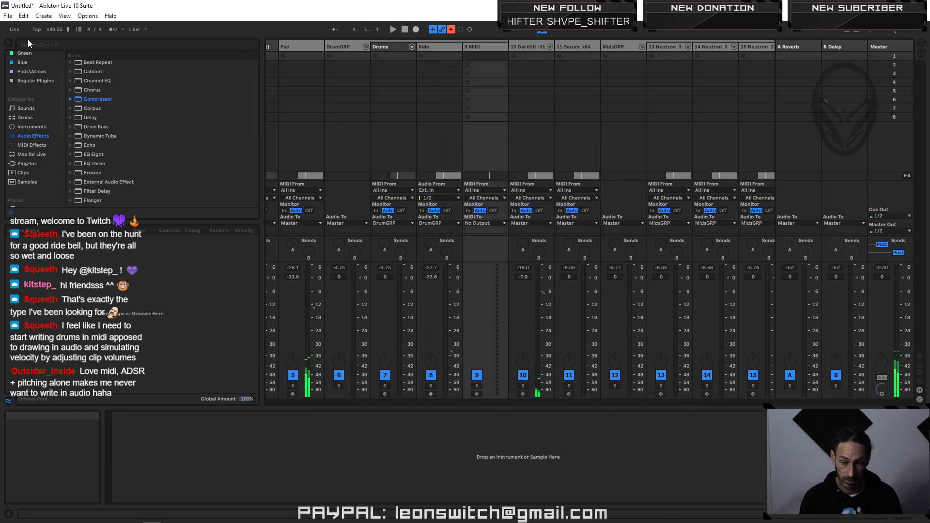
scroll(41, 154, down, 3)
click(30, 160)
click(31, 150)
scroll(23, 92, up, 2)
click(28, 78)
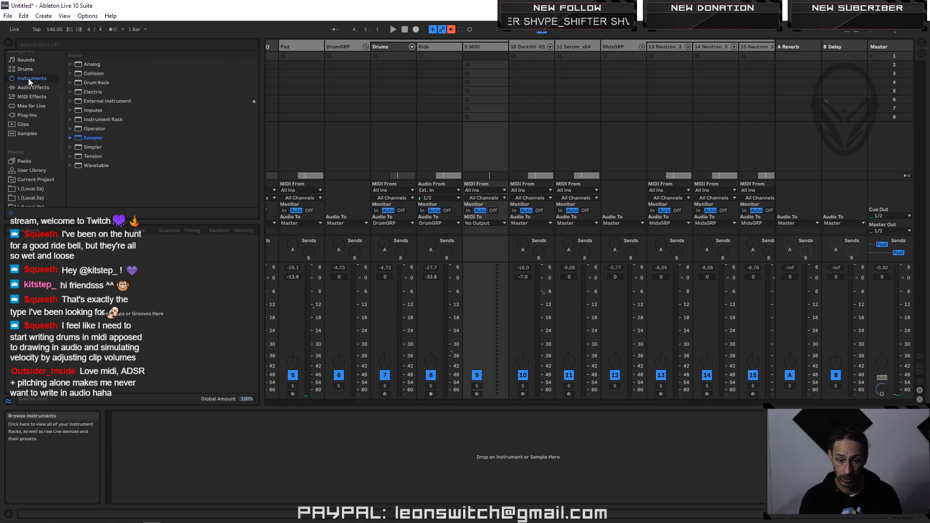
drag(93, 140, 203, 442)
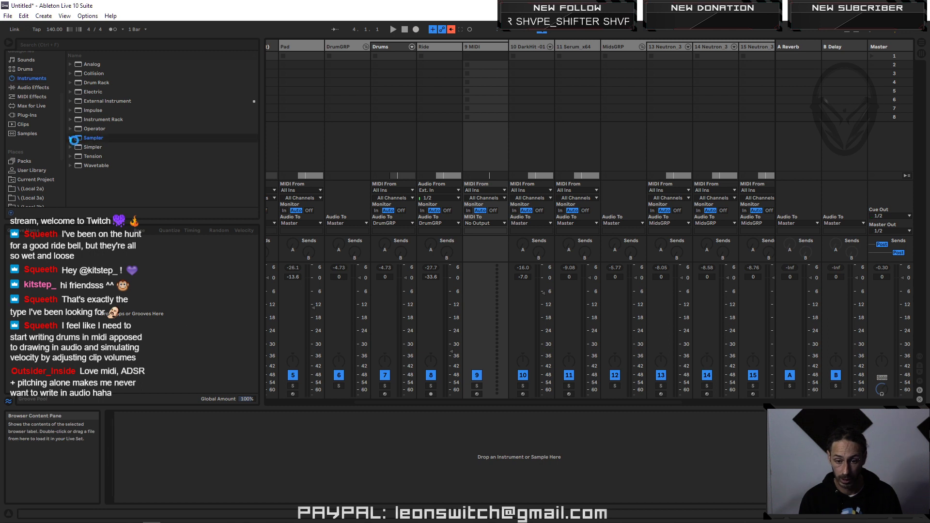
Step: Load Ride.wav from the perc folder into Sampler and set the new track's volume to -5.0 dB during playback
click(34, 189)
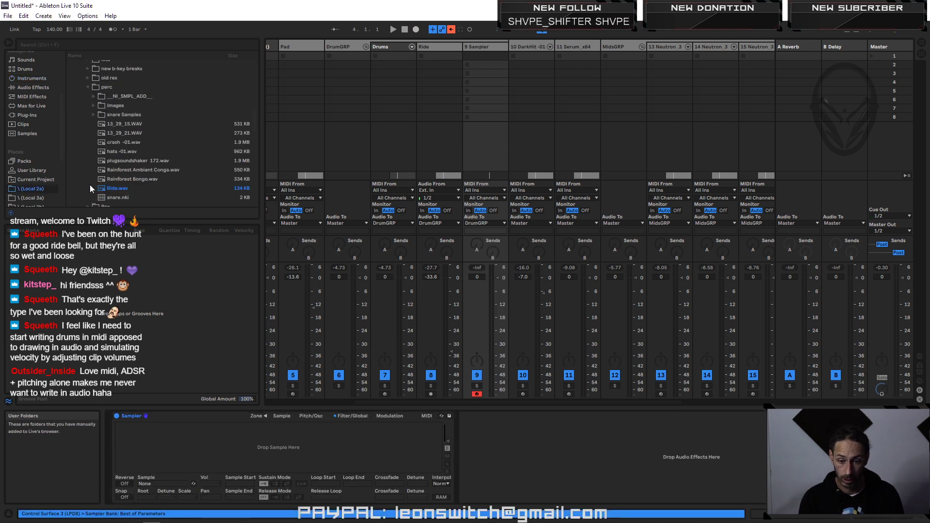
drag(116, 191, 222, 453)
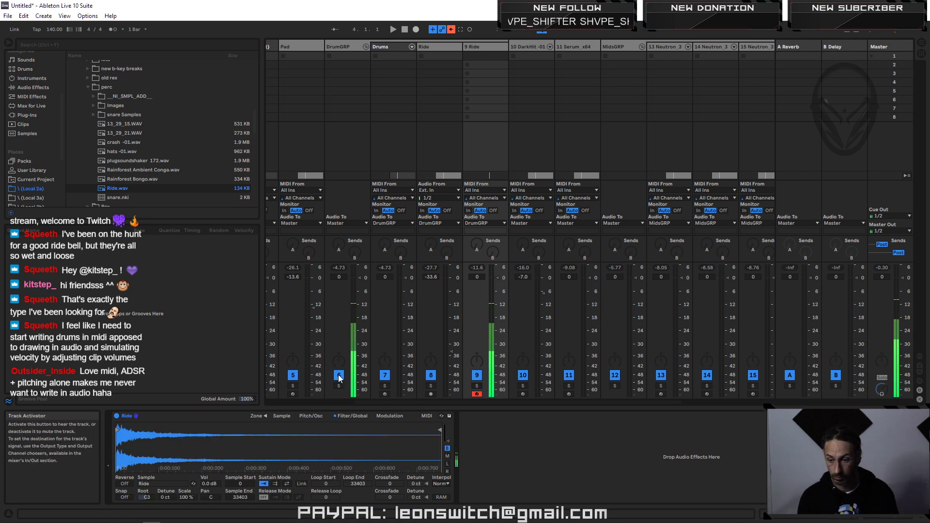
key(space)
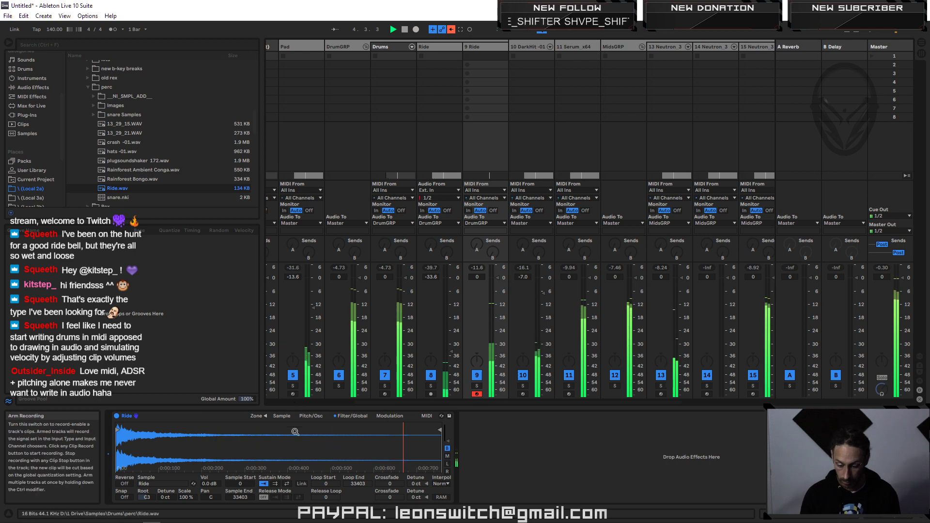
drag(497, 278, 498, 290)
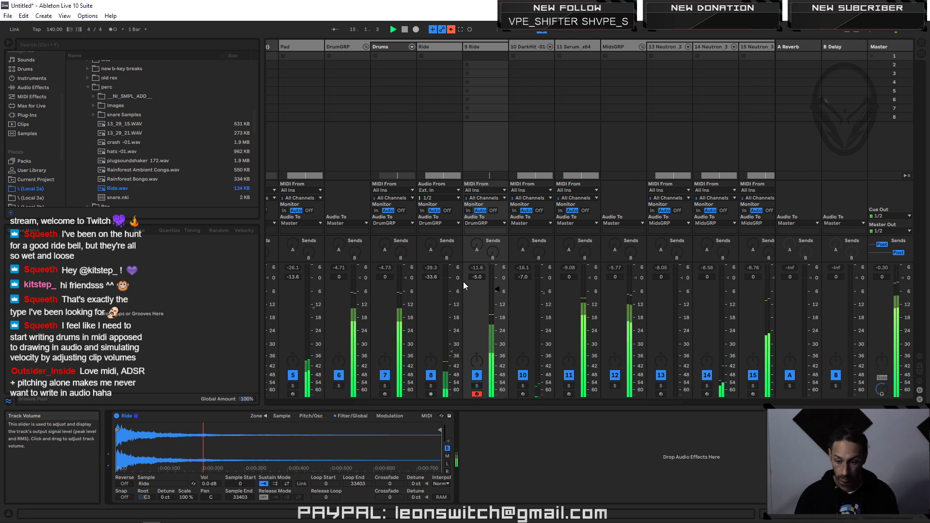
Step: Change Sampler's interpolation quality and set its volume envelope release to 2.72 s
click(444, 484)
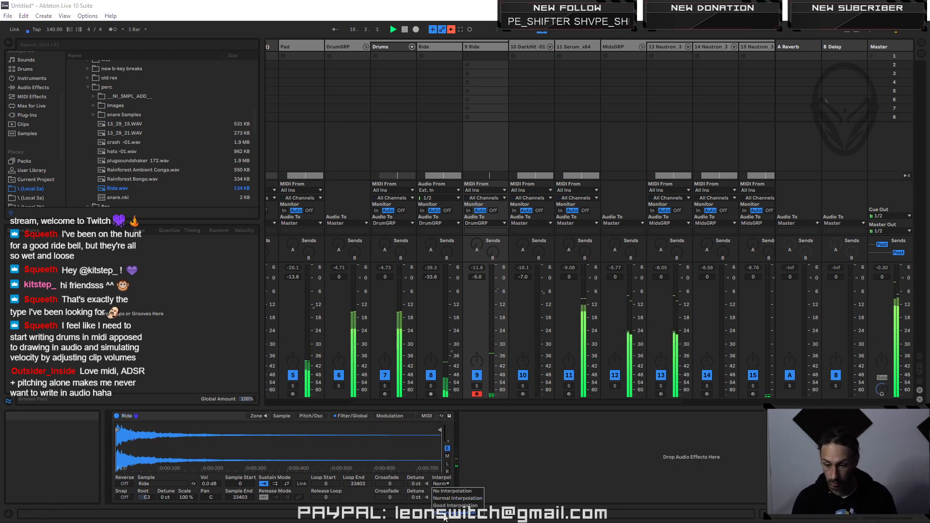
click(447, 509)
click(352, 417)
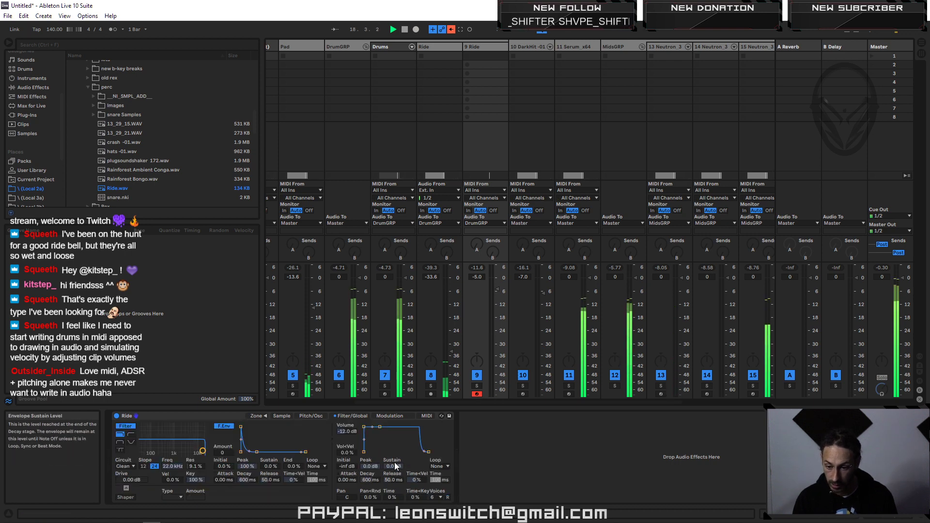
drag(395, 482, 395, 422)
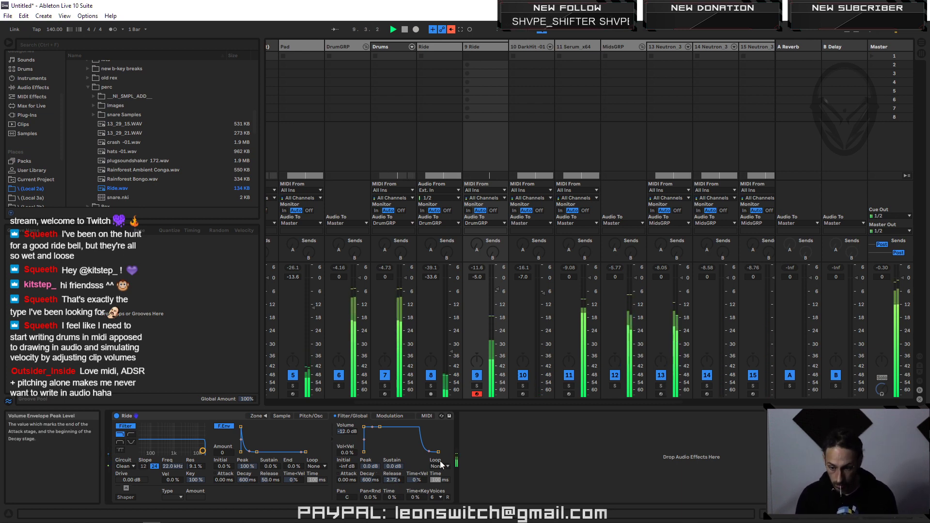
Step: Turn off automation arm and record a ride MIDI part on the 9 Ride track from bar 3 past bar 11
click(451, 29)
click(405, 29)
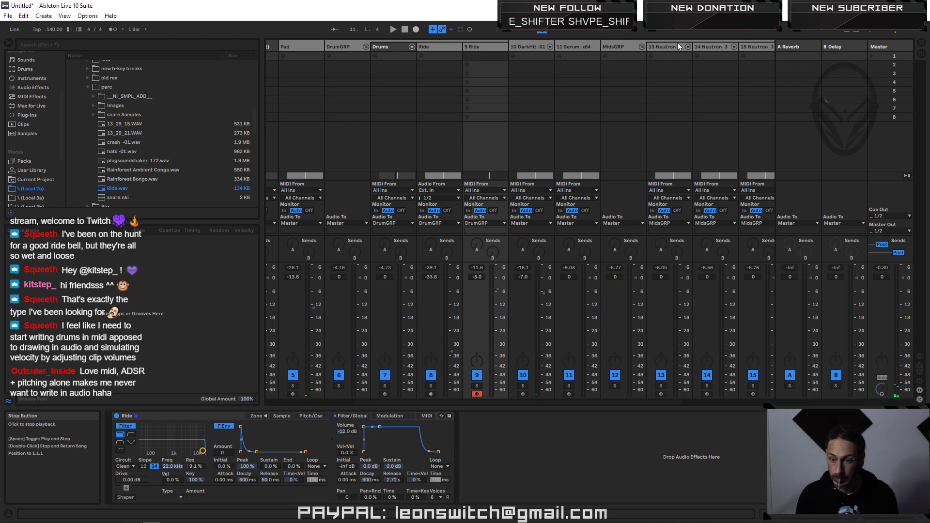
key(Tab)
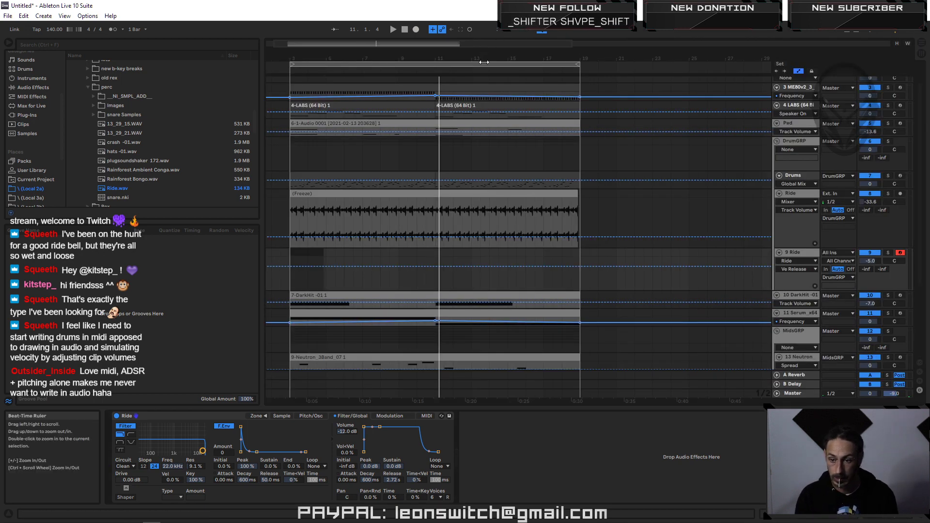
click(415, 30)
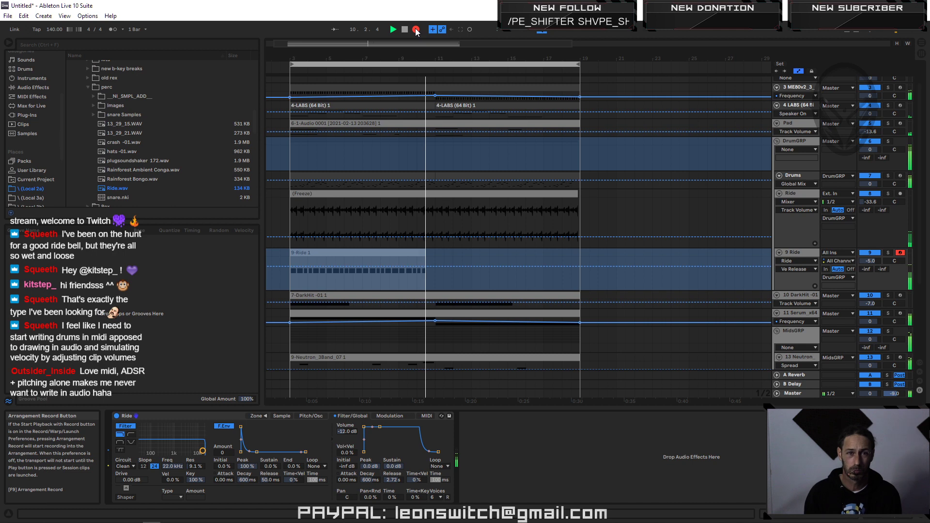
click(416, 30)
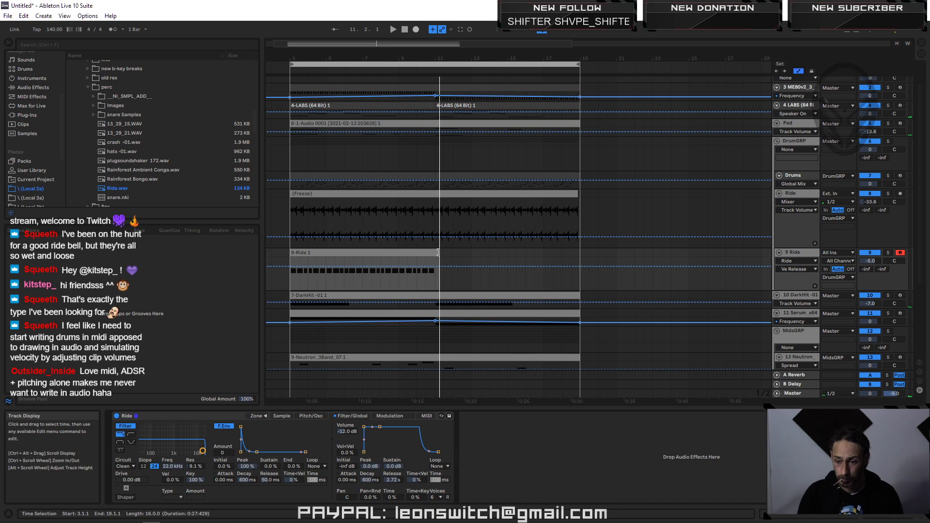
Step: Trim the end of the recorded MIDI clip on the 9 Ride track to bar 11
drag(438, 252, 435, 252)
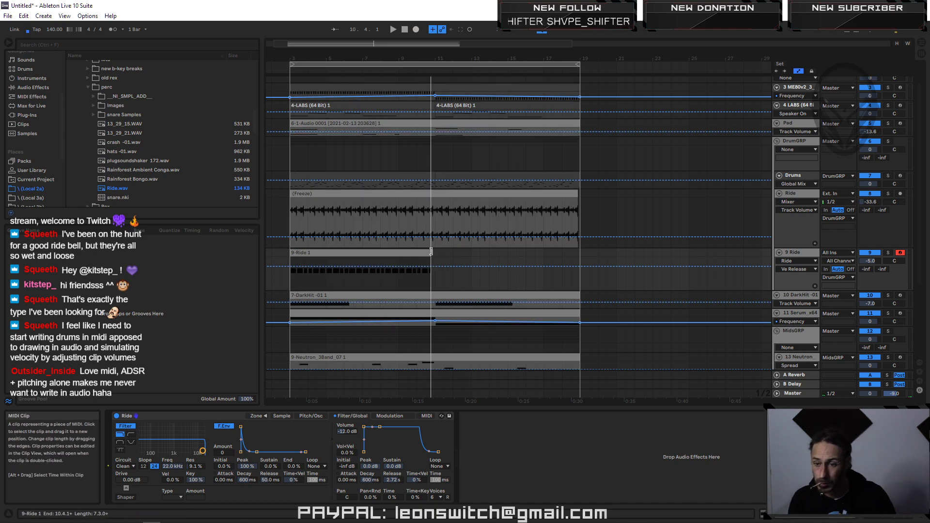
right_click(377, 251)
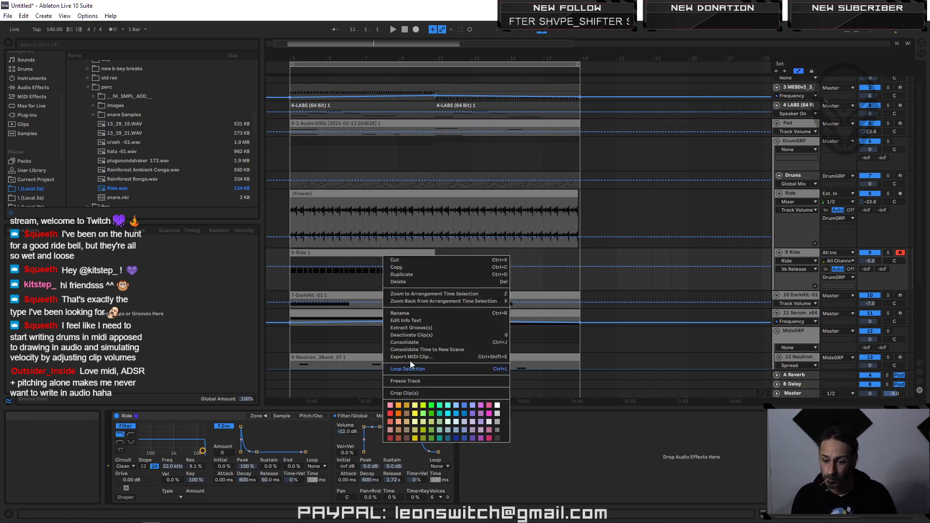
click(431, 318)
Step: Open the 9-Ride 1 clip's notes and quantize them
double_click(396, 253)
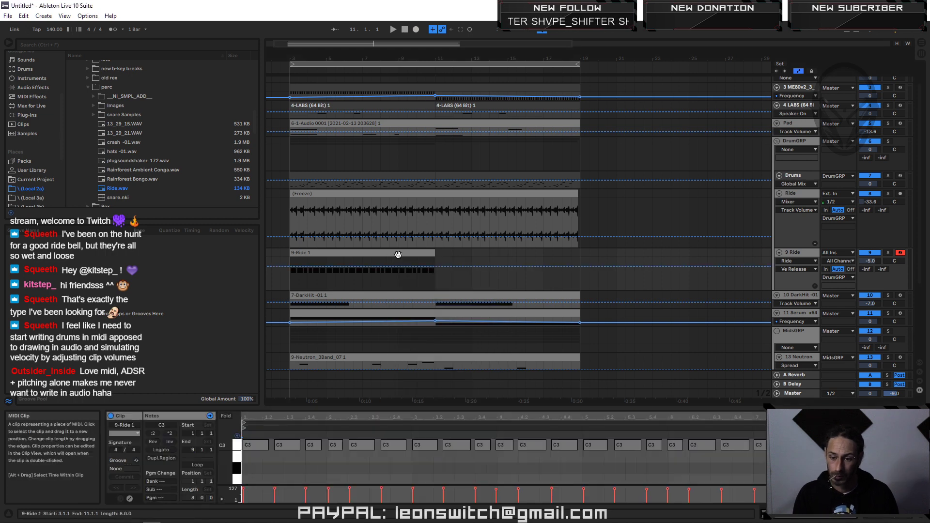
right_click(399, 464)
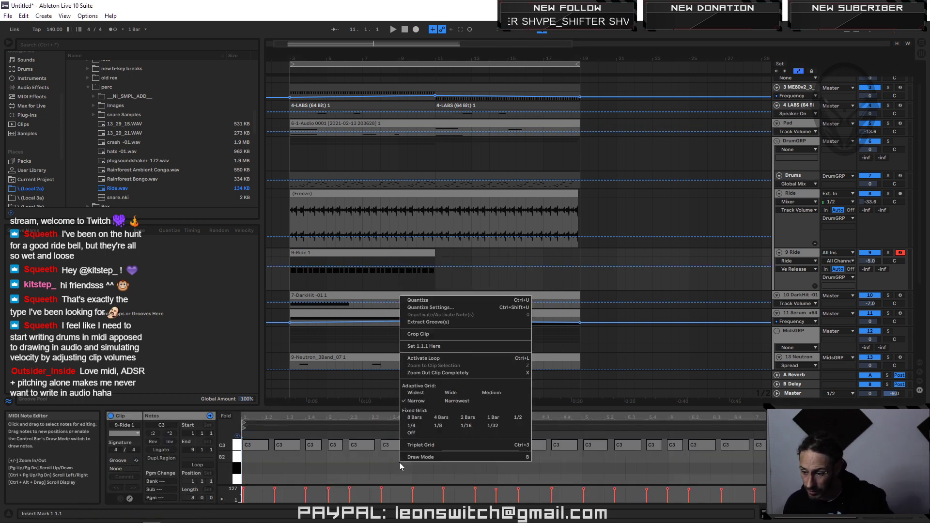
click(437, 302)
Step: Start playback and solo the Ride and 9 Ride tracks together to compare the two ride layers
key(space)
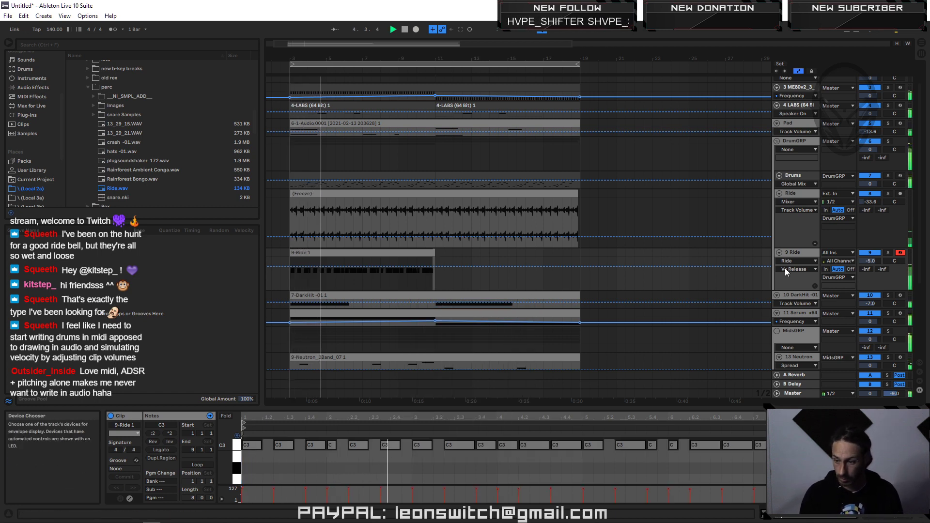
click(794, 194)
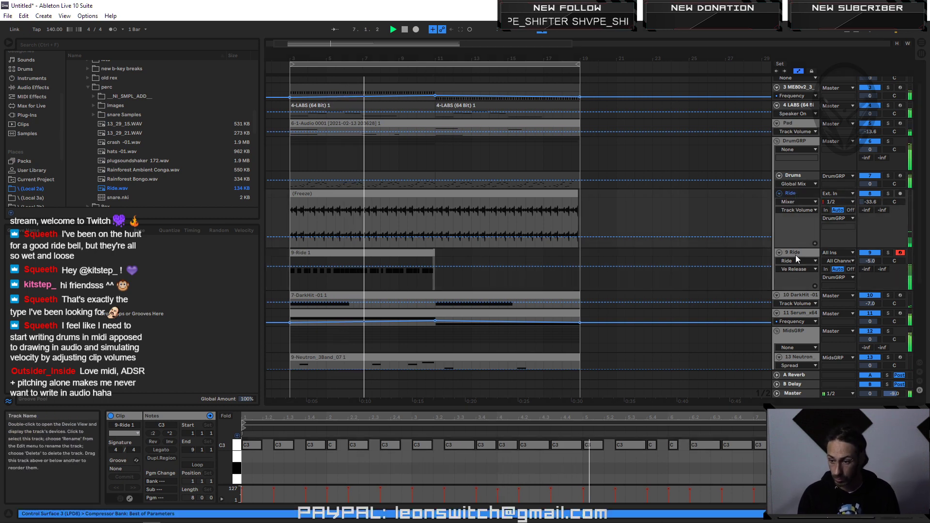
shift+click(797, 254)
click(889, 253)
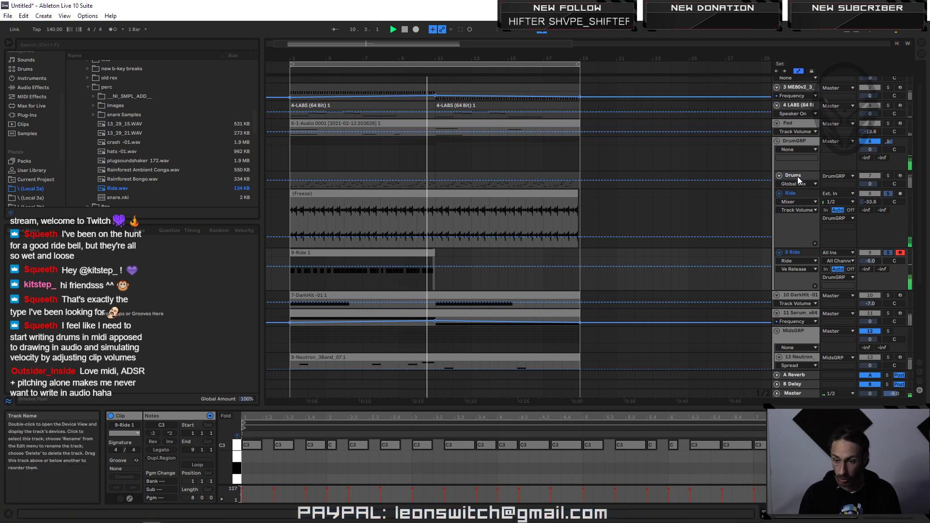
click(795, 193)
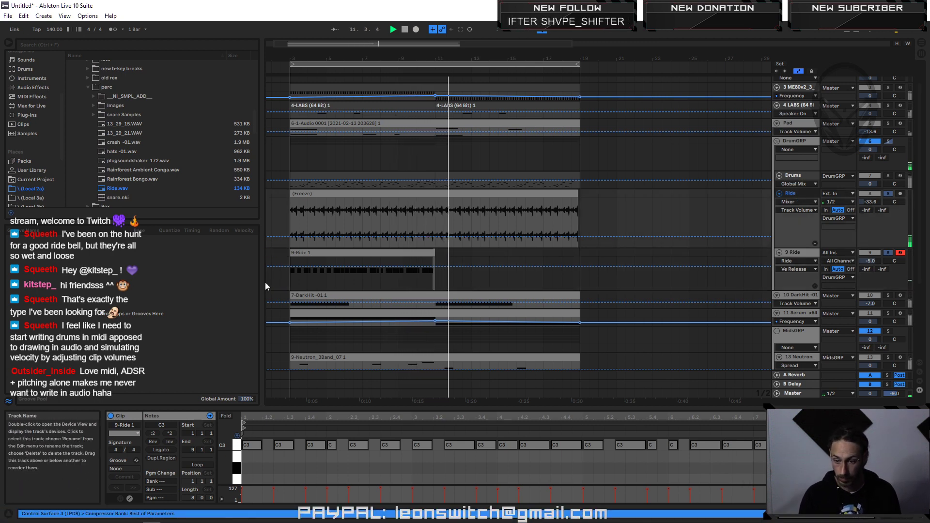
Step: Duplicate the 9-Ride MIDI clip to fill bars 11 to 19 and play back the result
key(space)
key(ctrl+d)
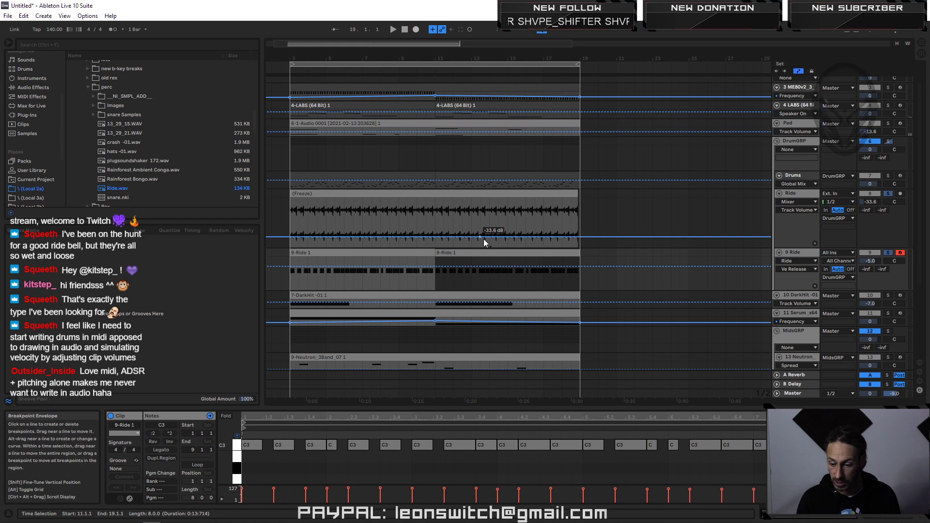
key(space)
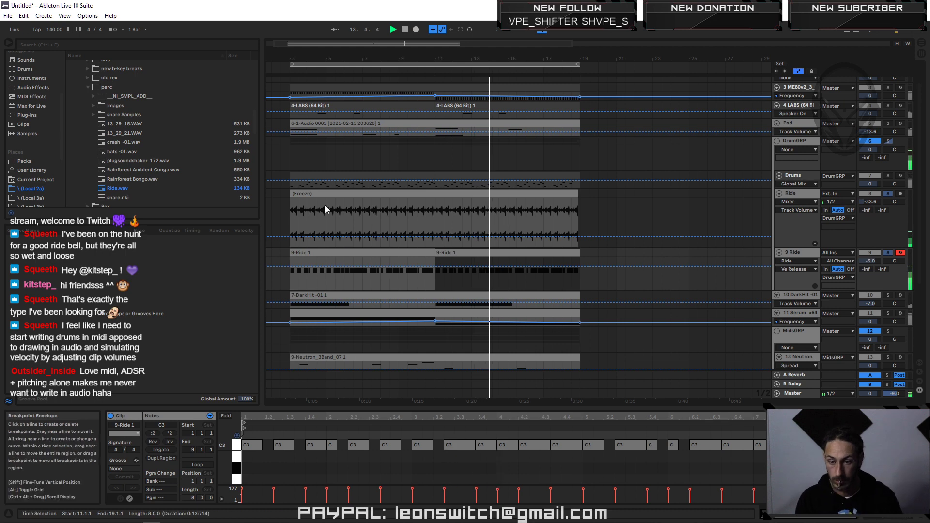
Step: Split the frozen Ride audio clip at bar 11 and give each half a long fade-in across nearly its whole length
click(297, 209)
key(space)
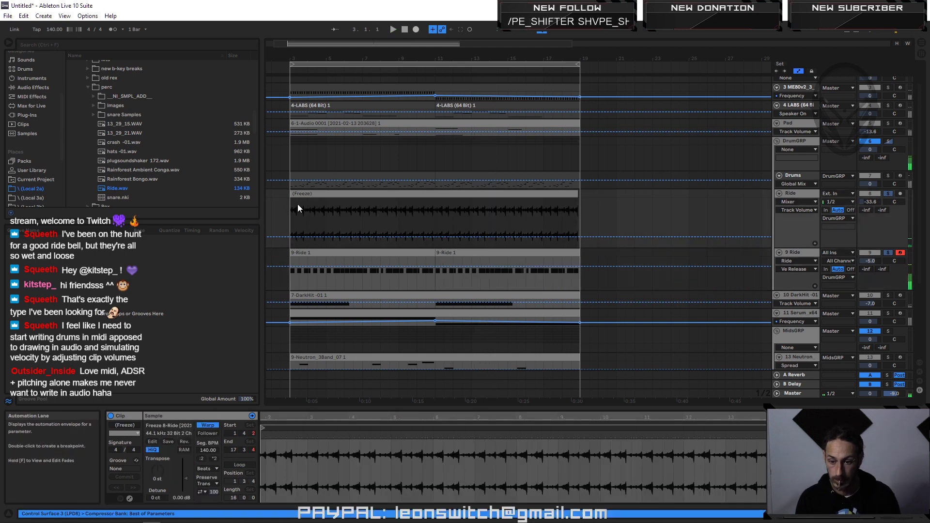
click(799, 72)
mouse_move(290, 199)
mouse_down()
mouse_move(432, 209)
mouse_move(452, 219)
mouse_up()
click(453, 200)
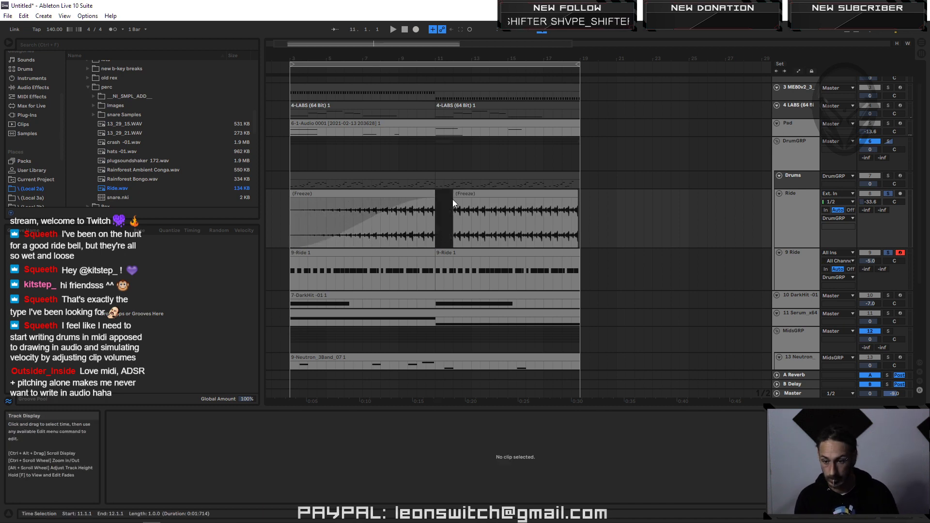
key(ctrl+e)
click(444, 204)
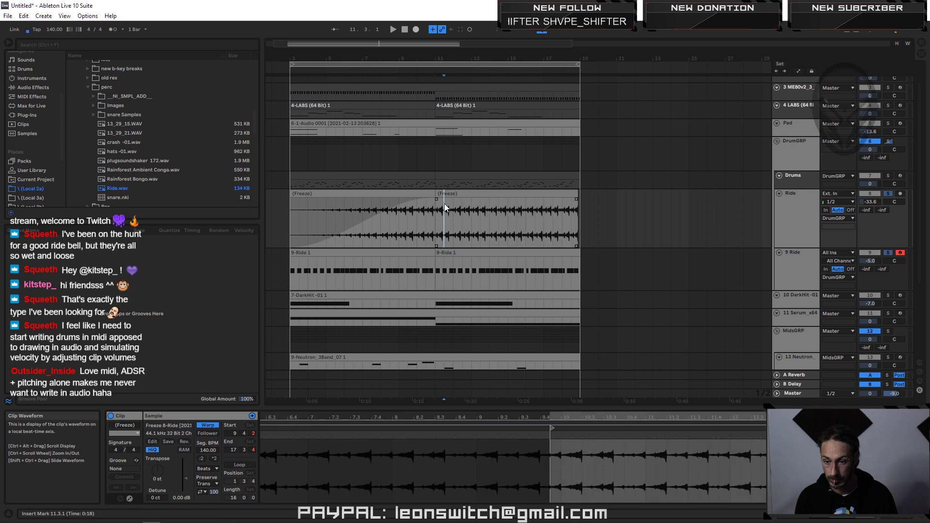
drag(437, 199, 538, 206)
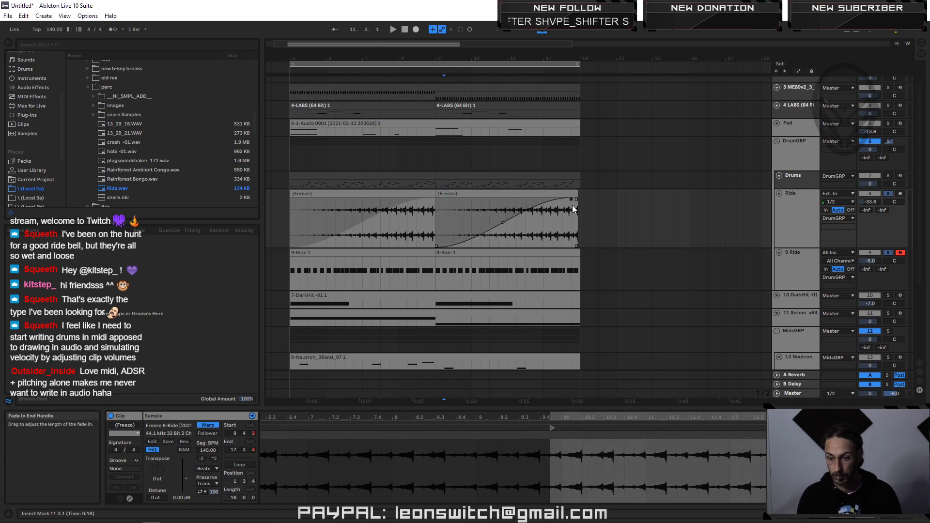
Step: Select all clips in the arrangement and play back the full mix with the faded ride
key(space)
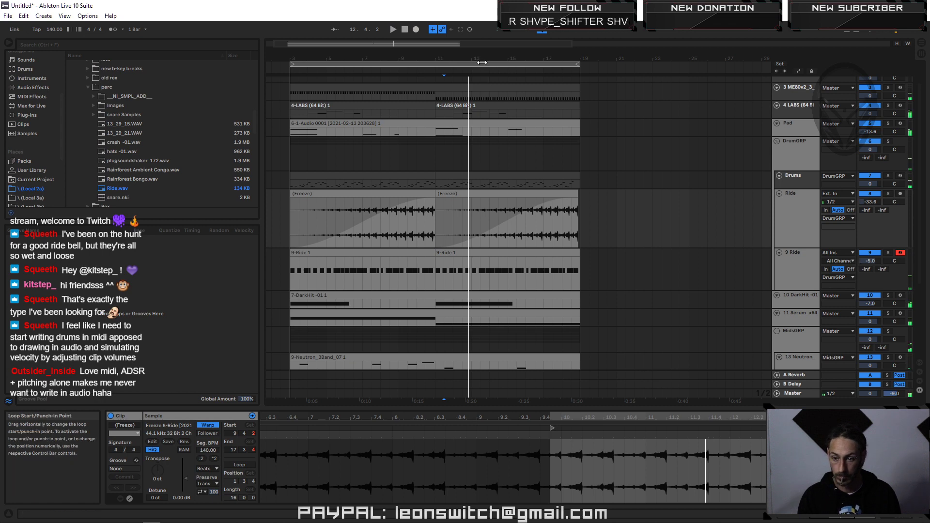
key(ctrl+a)
key(space)
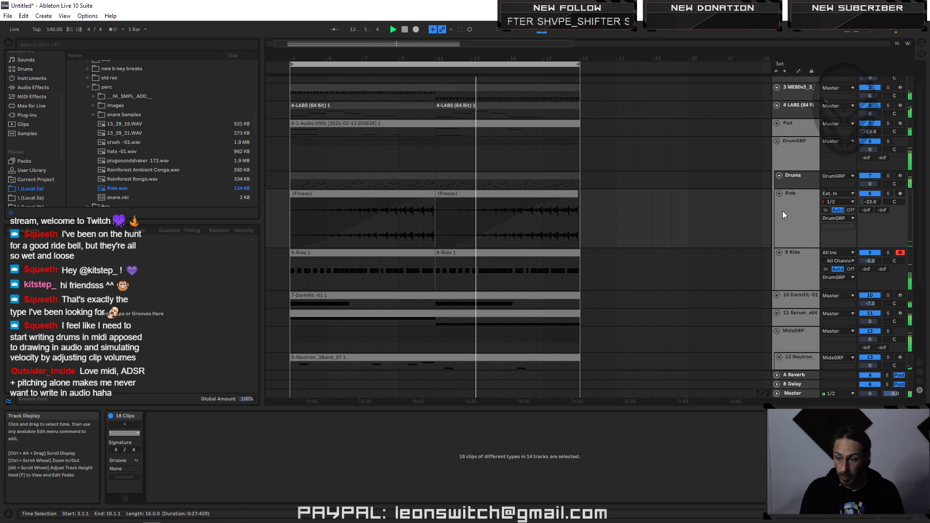
Step: Add a Reverb audio effect after the Compressor on the Ride audio track
click(791, 193)
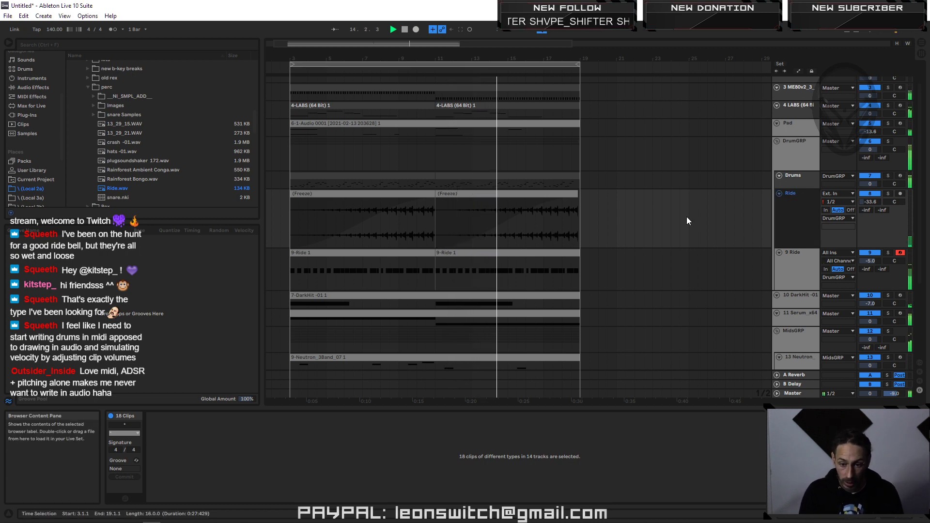
click(804, 196)
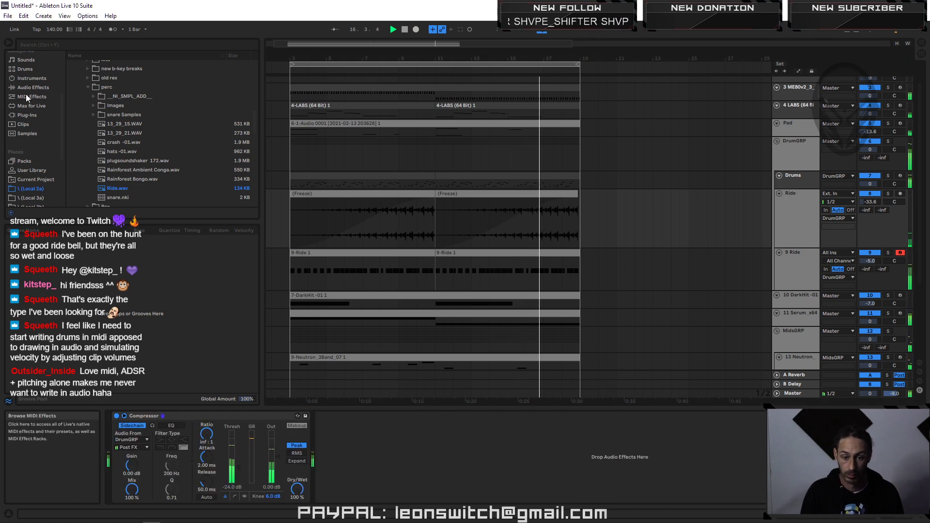
scroll(28, 125, up, 2)
click(25, 126)
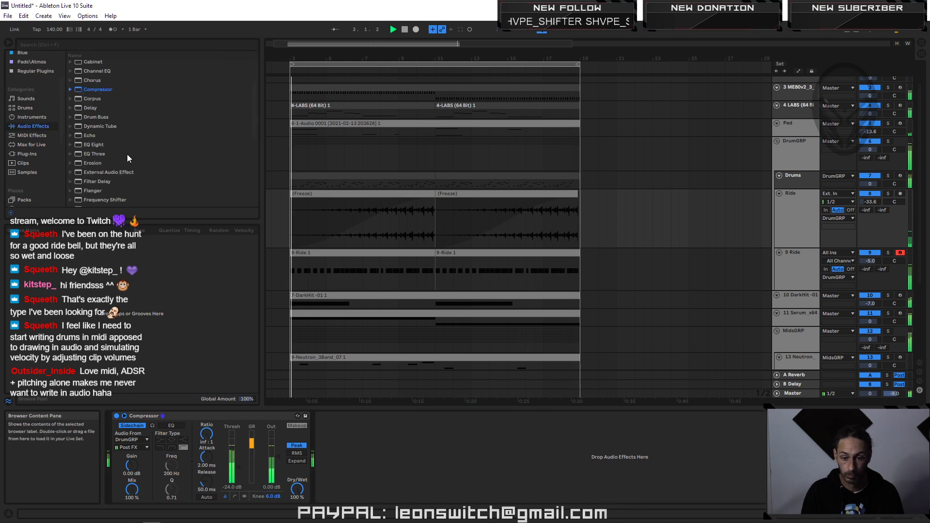
scroll(126, 161, down, 1)
click(89, 164)
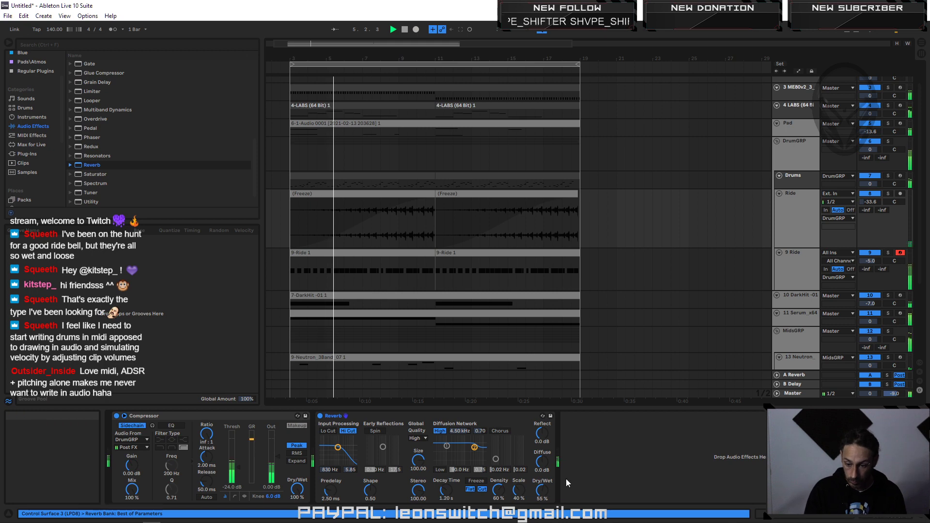
Step: Solo the Ride audio track and set its Reverb to 63% dry/wet, 3.31 s decay time, stereo 120 and size 9.32
click(891, 193)
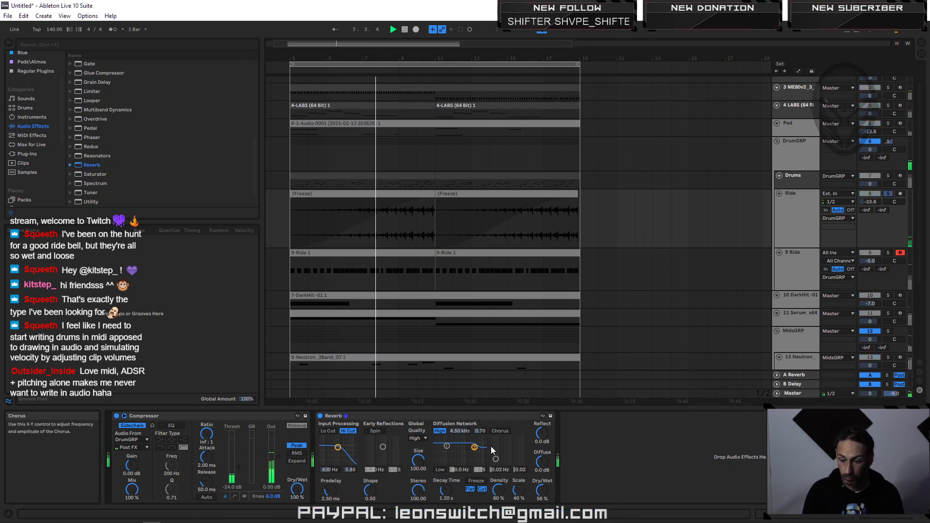
drag(542, 490, 542, 486)
drag(446, 491, 447, 478)
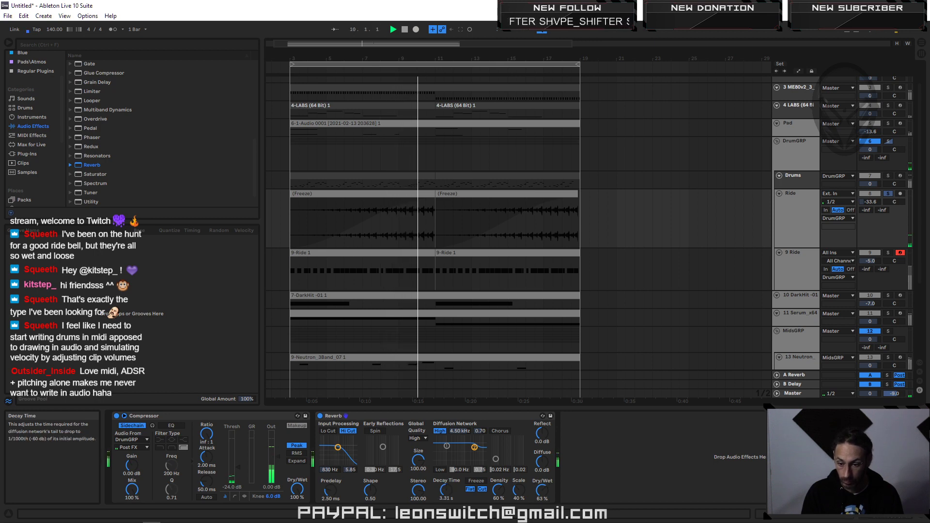
drag(418, 491, 418, 466)
key(space)
key(space)
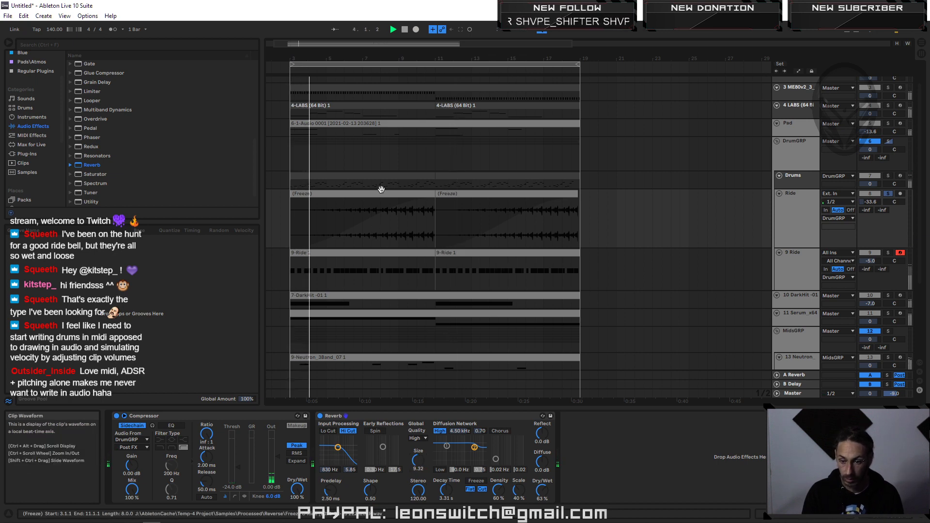
Step: Solo the 9 Ride MIDI track together with the Ride audio track, audition them, and release the solos
click(391, 278)
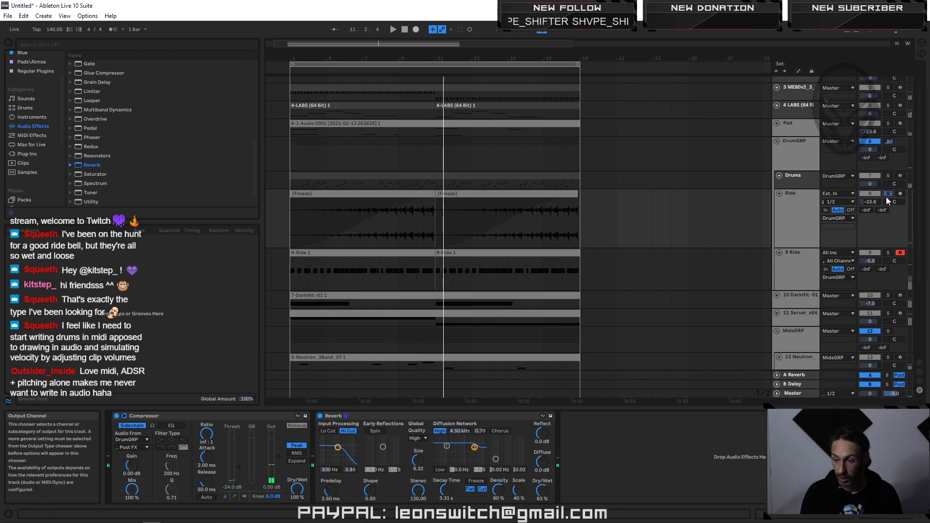
click(889, 252)
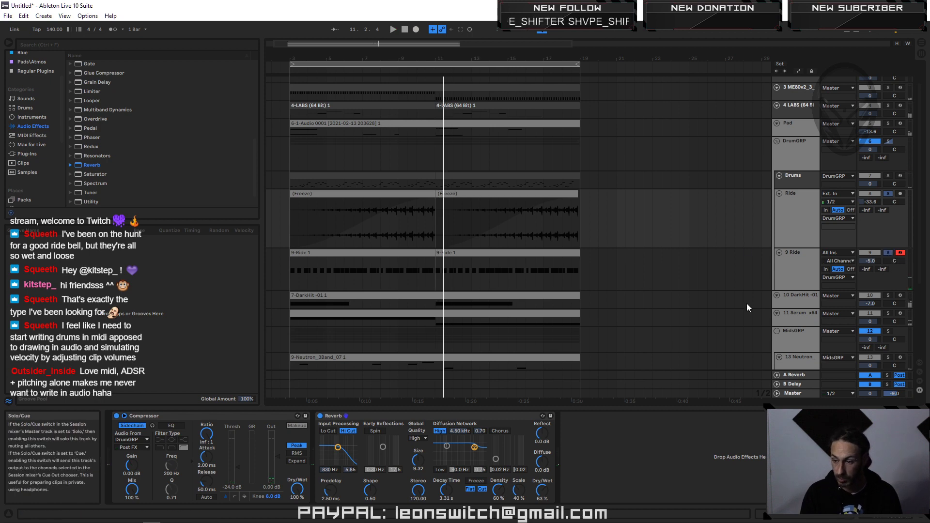
click(343, 253)
key(space)
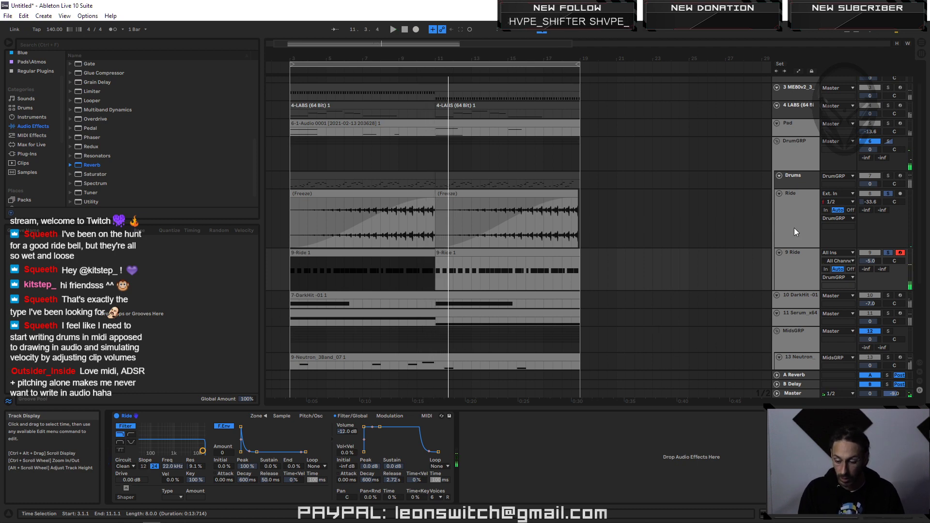
click(887, 252)
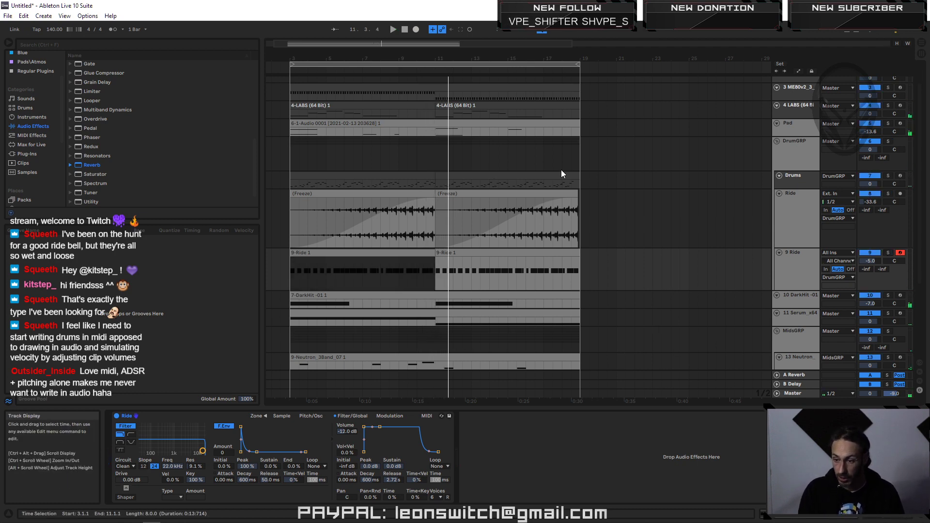
Step: Lower the Ride audio track's volume to -39.4 dB in the Session View mixer and play back the full mix
click(343, 189)
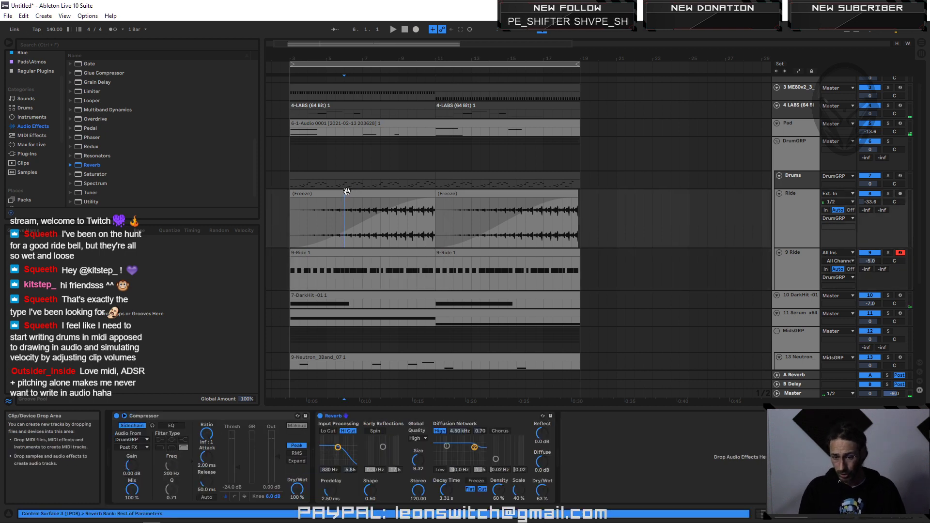
click(350, 195)
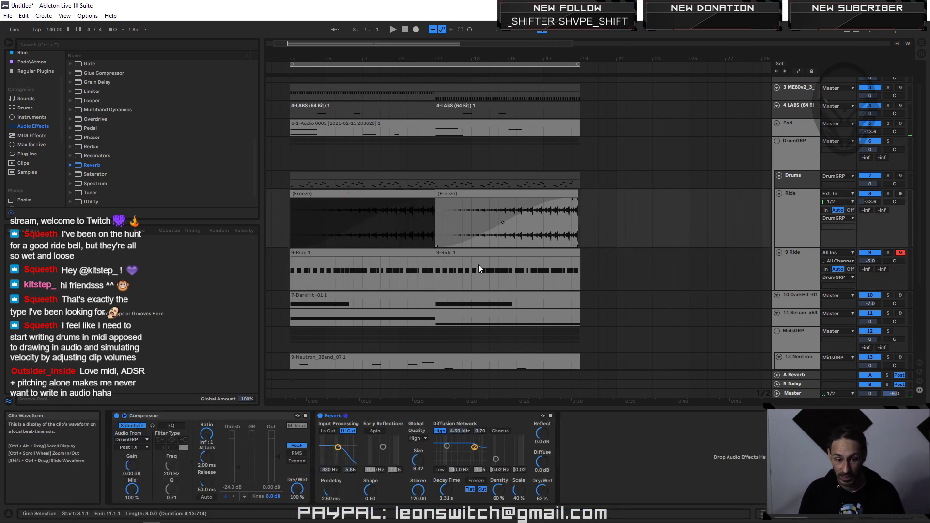
key(Tab)
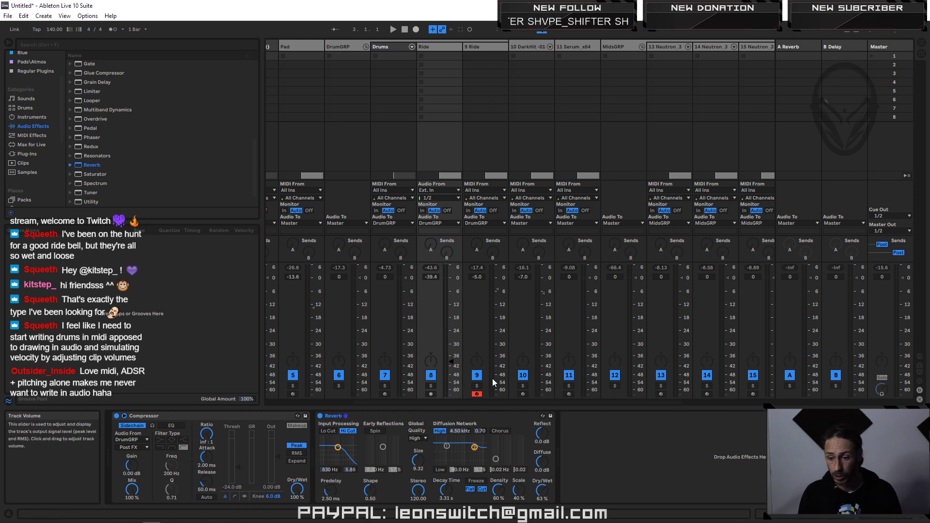
key(space)
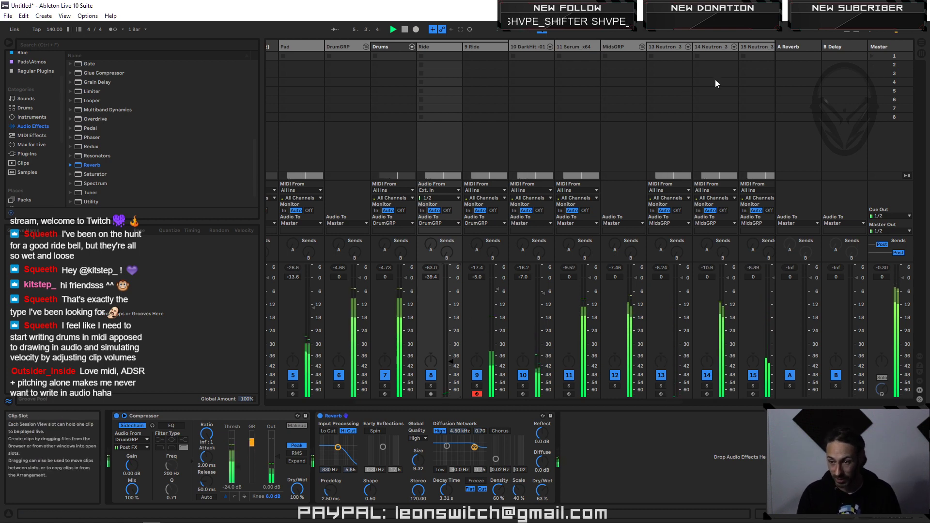
key(Tab)
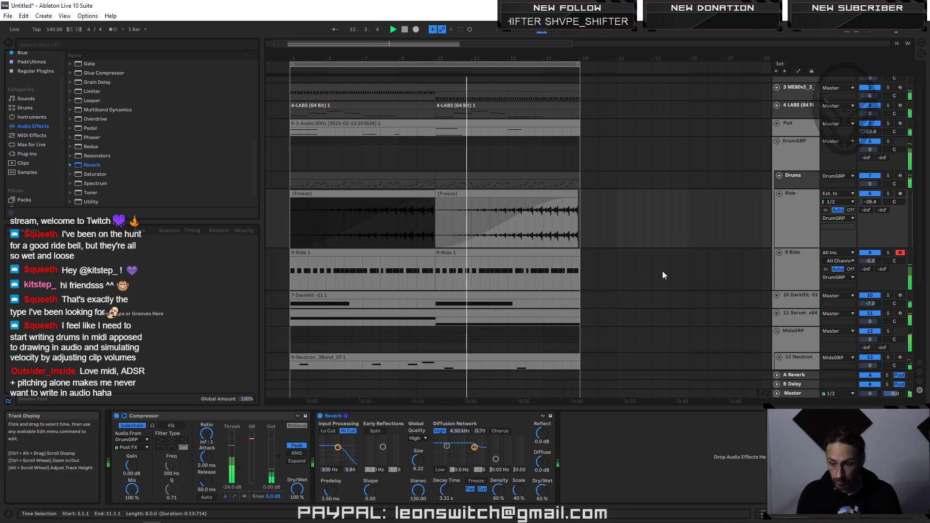
Step: Consolidate the two 9-Ride MIDI clips into one 16-bar clip
click(781, 264)
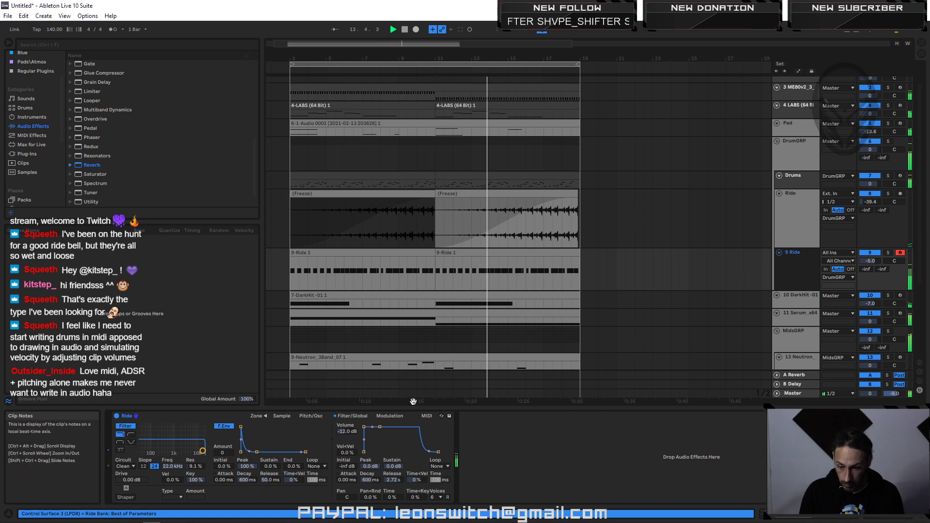
click(466, 258)
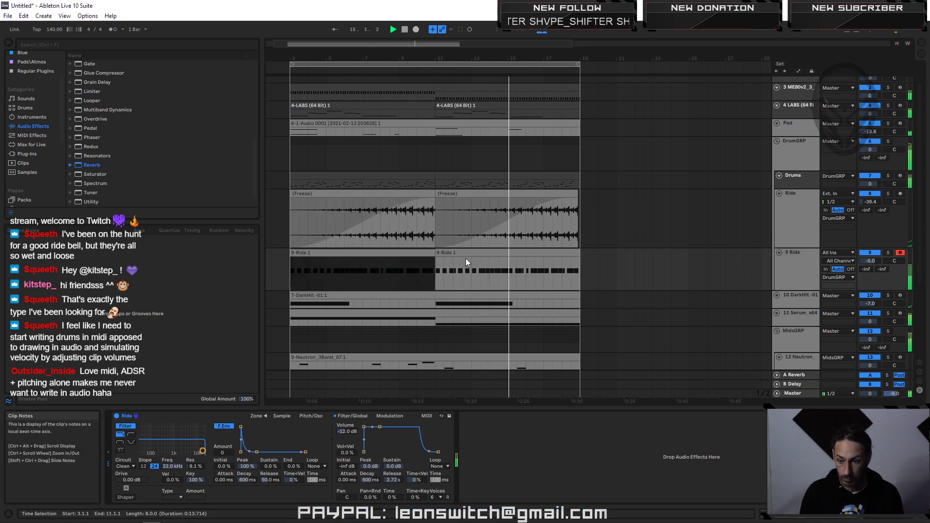
right_click(464, 253)
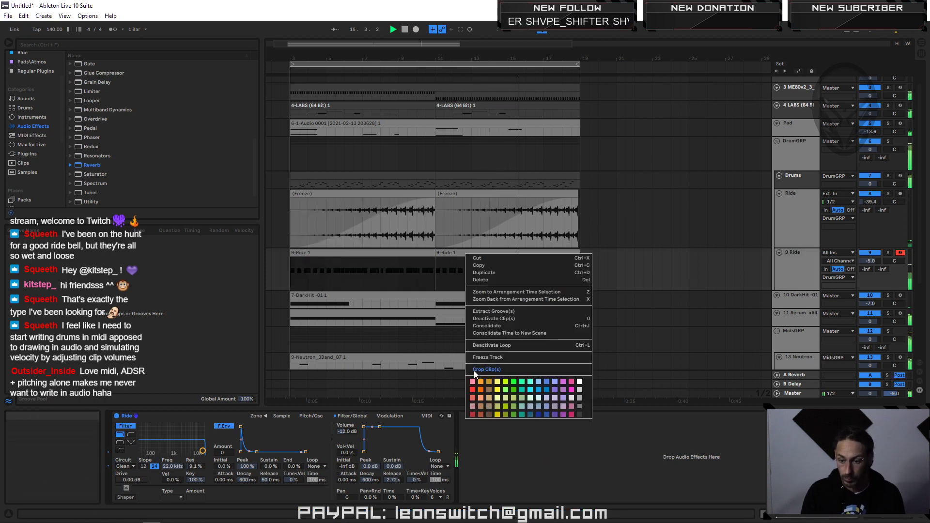
click(486, 326)
Step: Transpose all notes in the consolidated 9-Ride clip from C3 down to F2 while listening to playback
click(283, 457)
key(space)
key(ctrl+a)
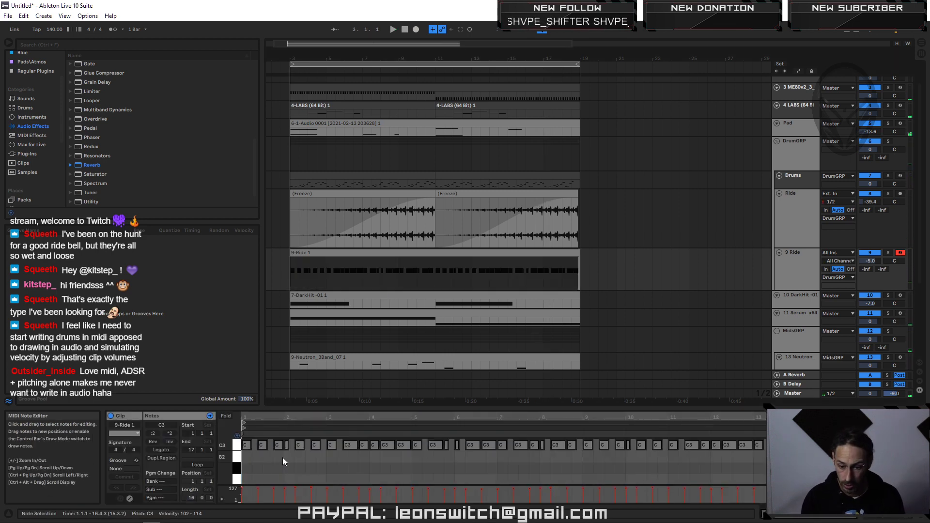
key(Down)
key(Down)
key(Down)
key(Down)
key(space)
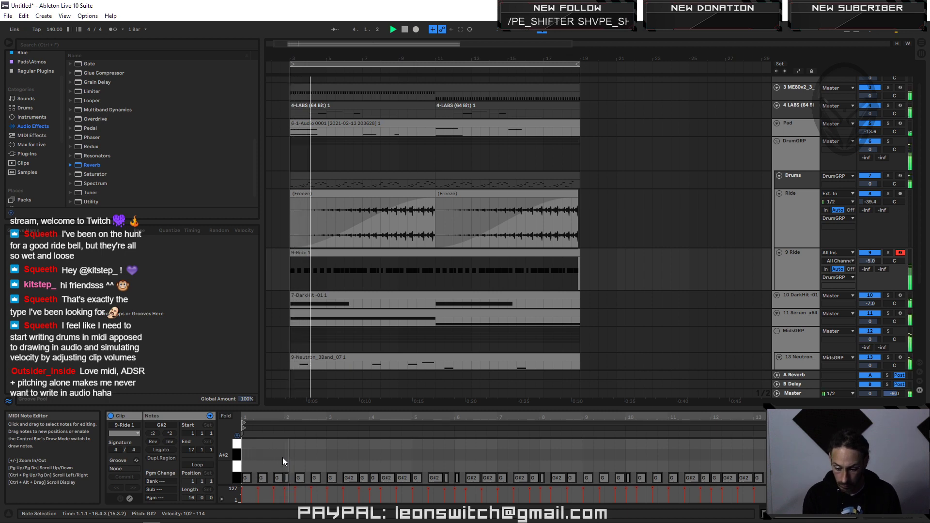
key(Down)
key(Down)
key(Down)
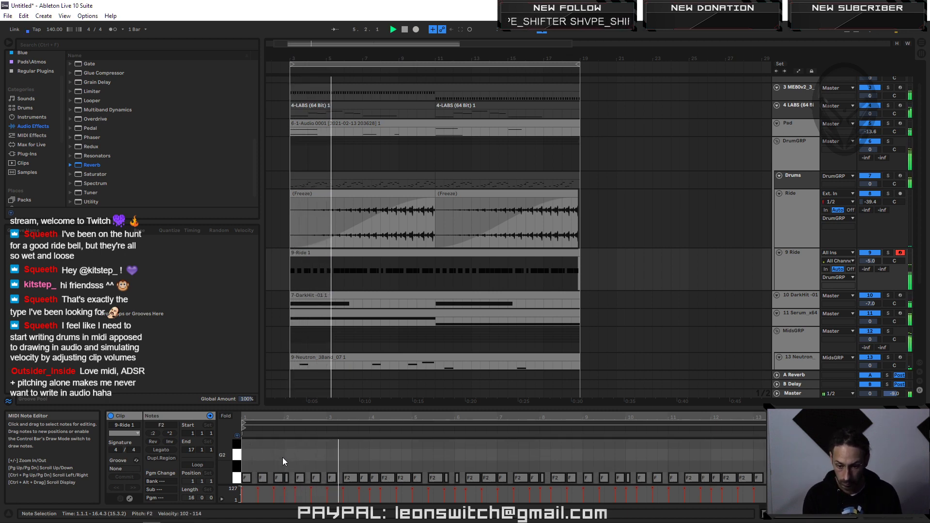
Step: Transpose the selected ride notes up one octave to F3
key(Up)
key(Up)
key(Up)
key(Up)
key(Up)
key(Up)
key(Up)
key(Up)
key(Up)
key(Up)
key(Up)
key(Up)
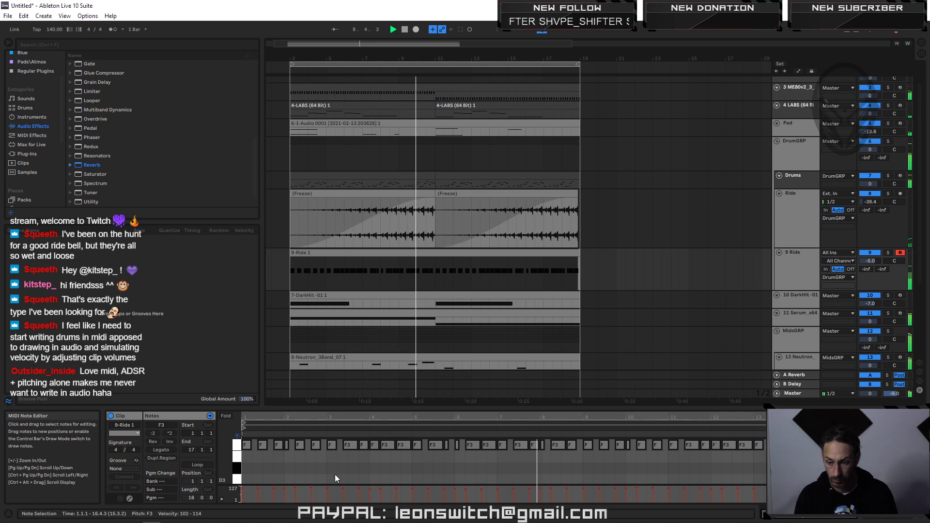
Step: Add a Delay audio effect to the 9 Ride track and solo that track
scroll(95, 130, up, 6)
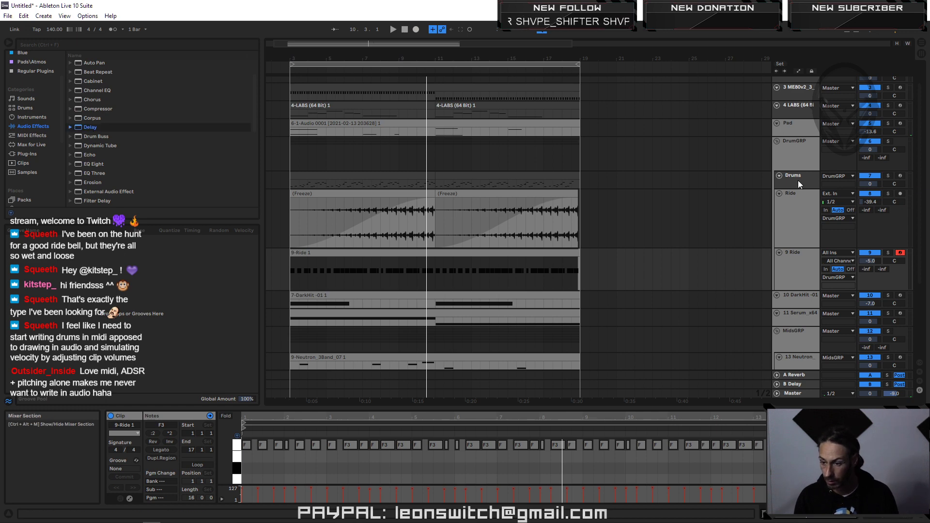
click(797, 263)
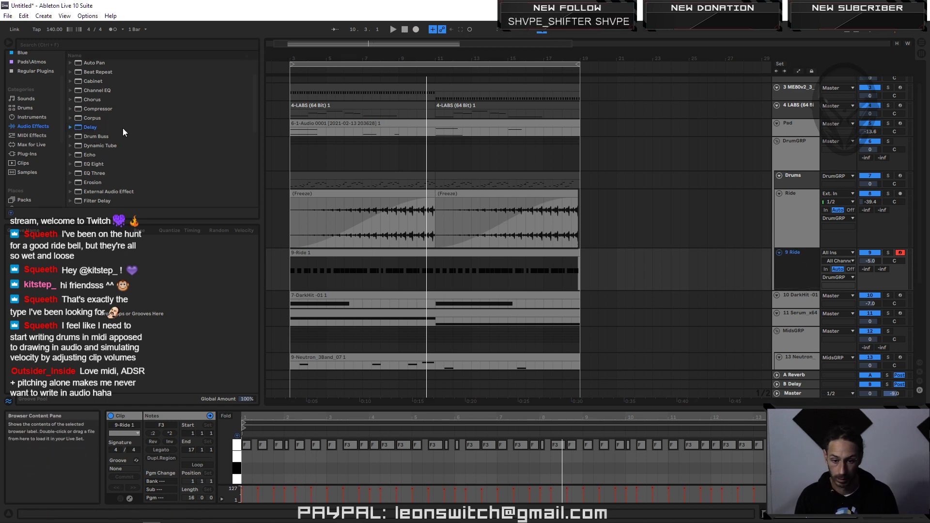
double_click(90, 127)
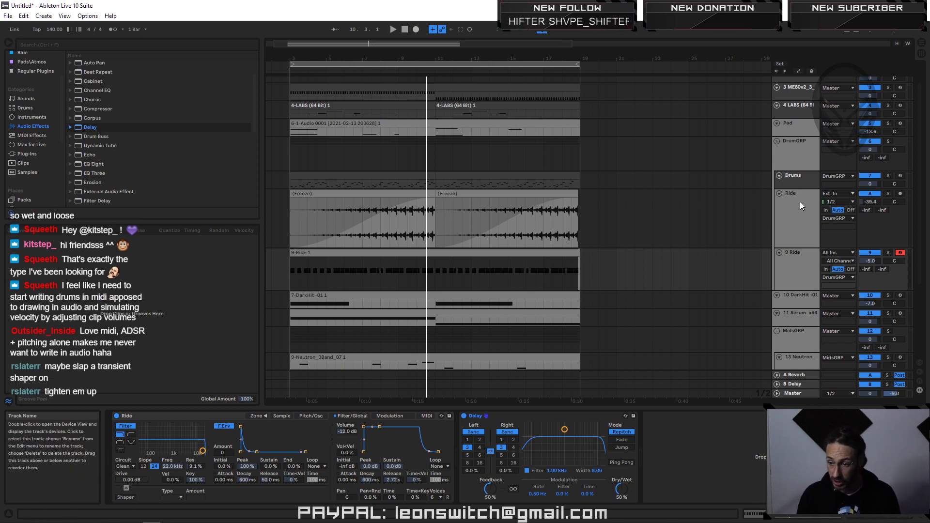
click(888, 252)
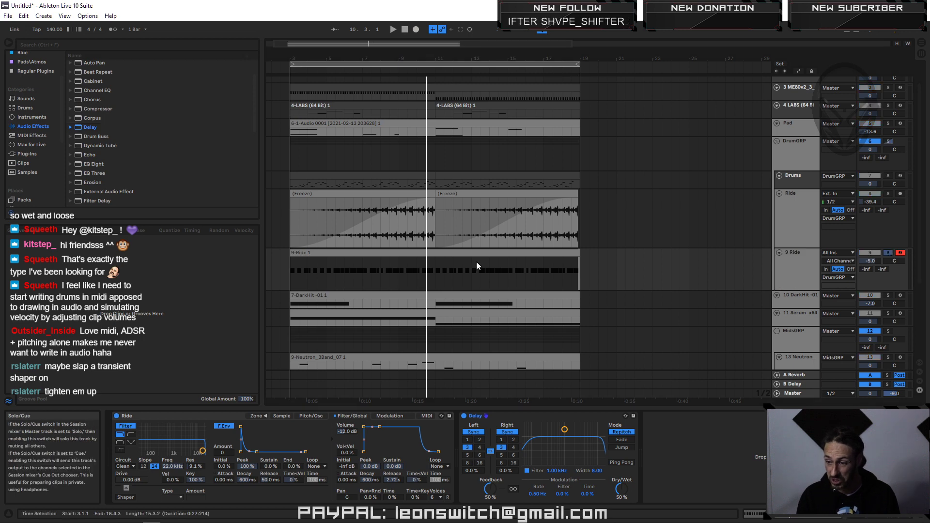
Step: Set the Delay's Dry/Wet to 24% and compare the soloed 9 Ride track with the effect bypassed and active
click(360, 254)
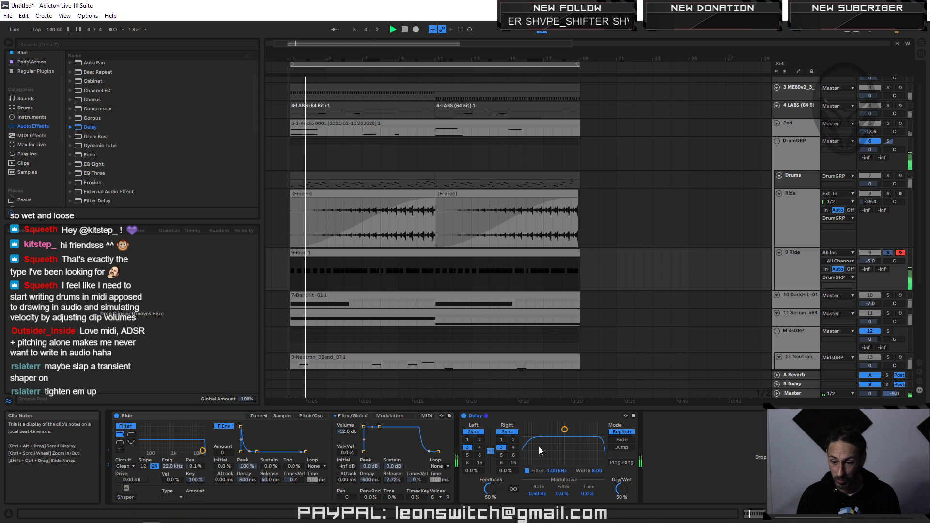
drag(625, 487, 625, 500)
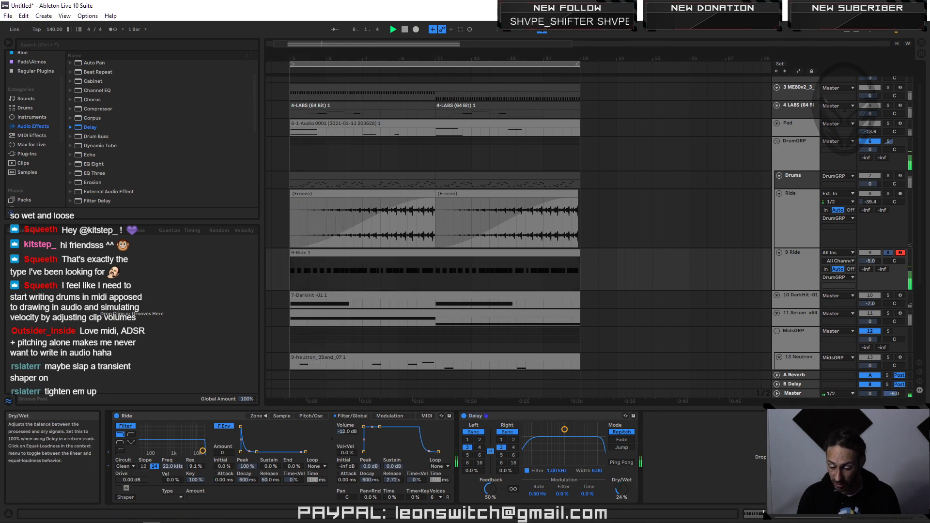
key(space)
click(464, 416)
key(space)
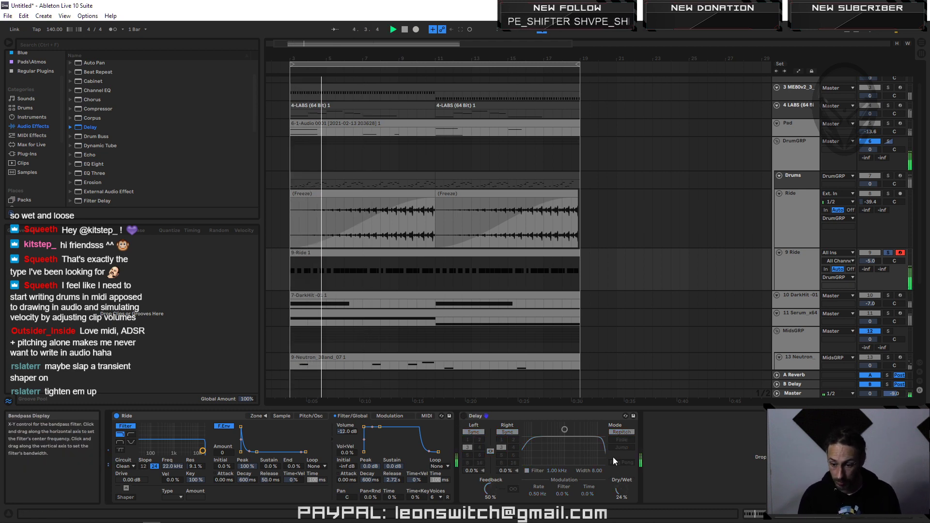
click(464, 415)
key(space)
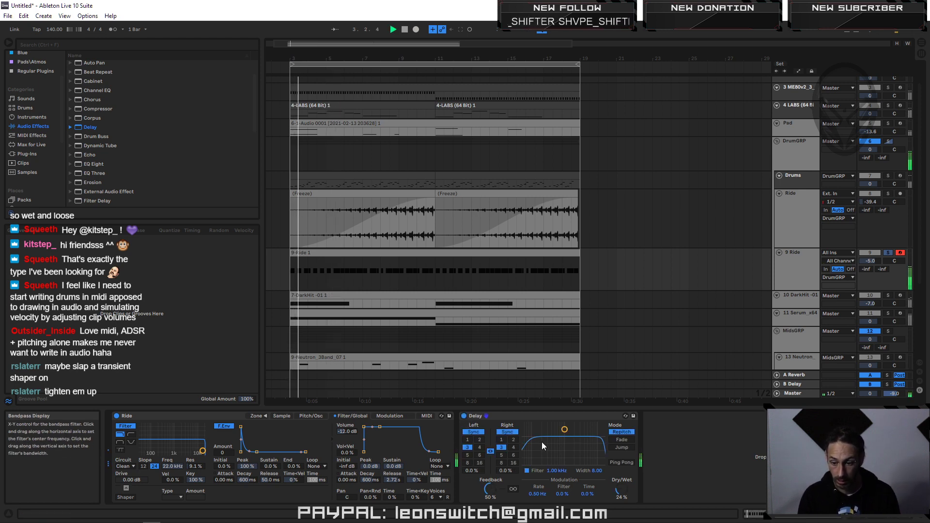
Step: Set the Delay to 20% Dry/Wet and 60% Feedback, and the Ride volume envelope to -22 dB Sustain with 3.32 s Decay
drag(617, 491, 623, 493)
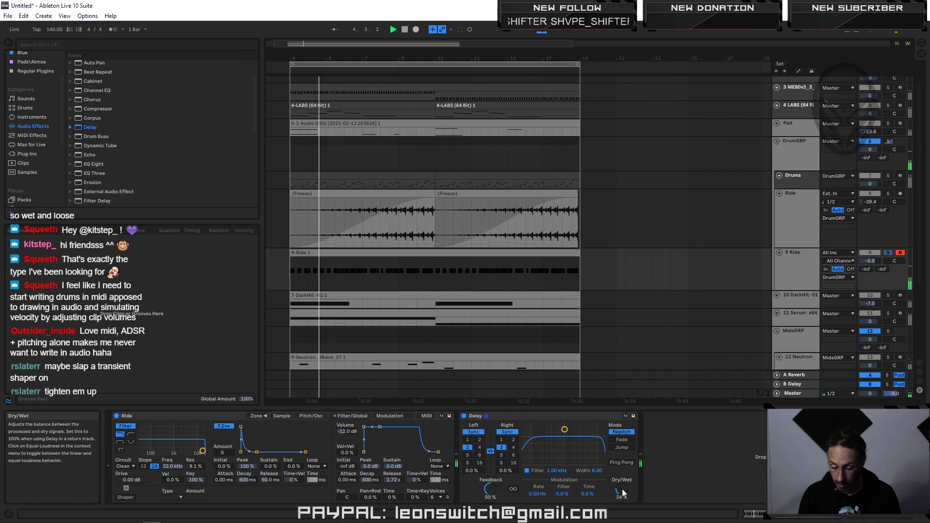
drag(490, 489, 490, 484)
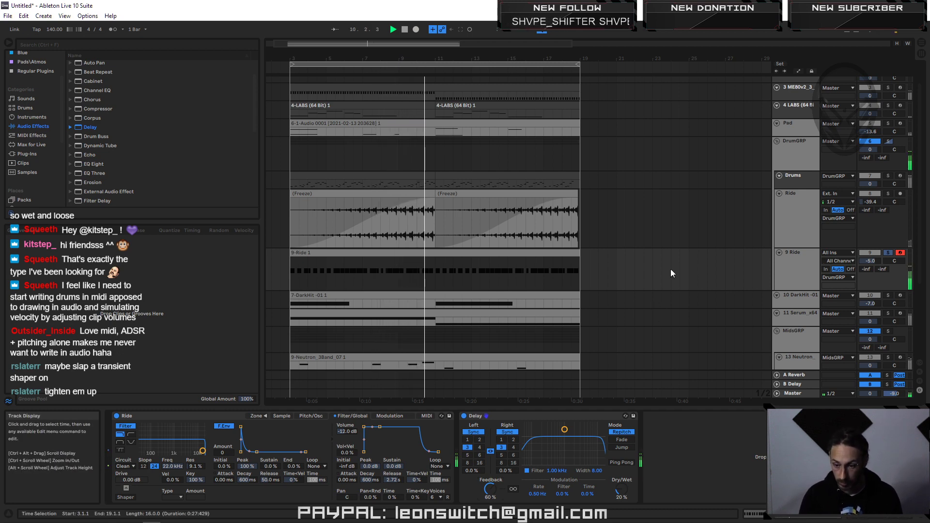
mouse_move(379, 427)
mouse_down()
mouse_move(381, 448)
mouse_move(384, 440)
mouse_up()
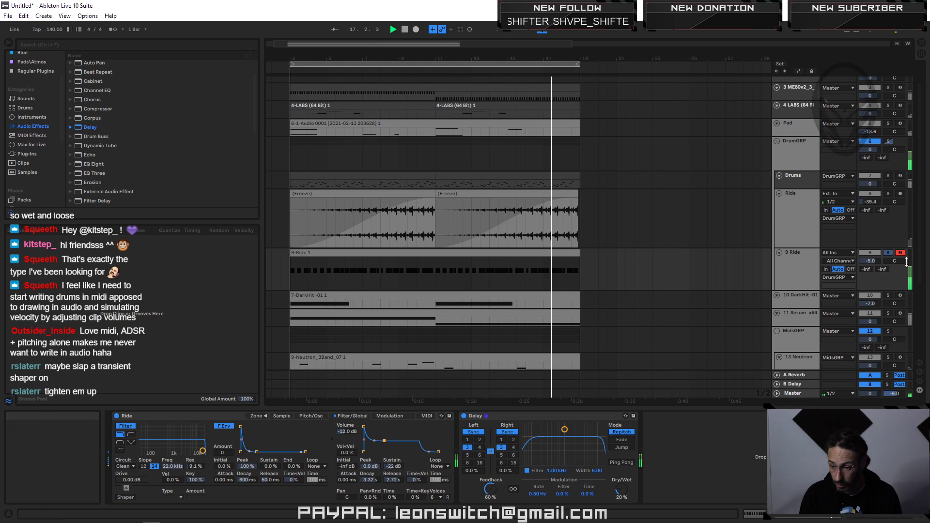
Step: Unsolo the 9 Ride track to set its Delay Feedback to 66% in the full mix, and mute the track
click(889, 254)
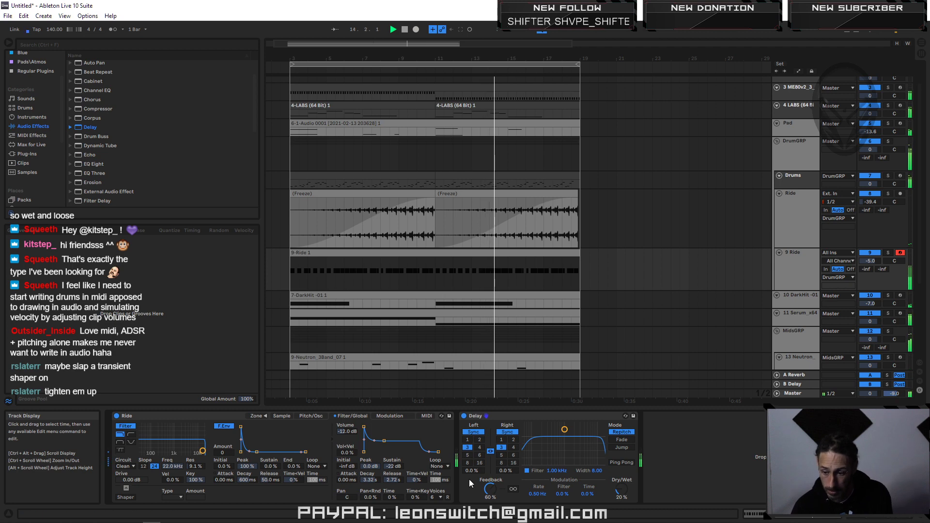
drag(491, 492, 490, 489)
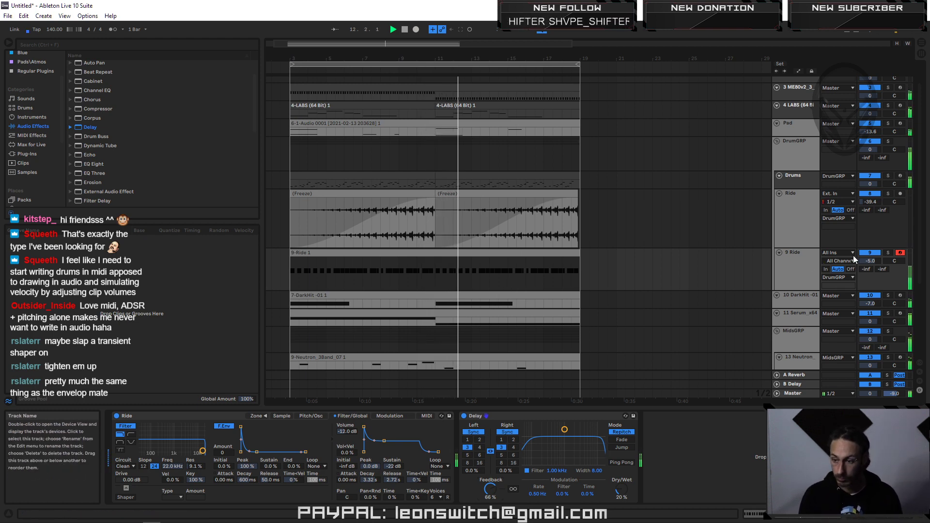
click(874, 253)
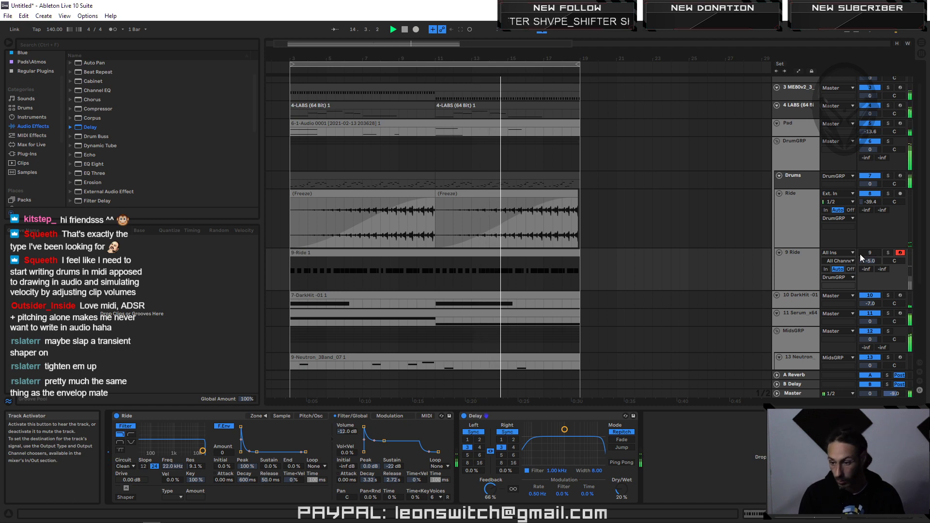
Step: Place hats -01.wav from the perc sample folder on the 1 Audio track at bar 3 and open its clip settings
scroll(24, 159, down, 3)
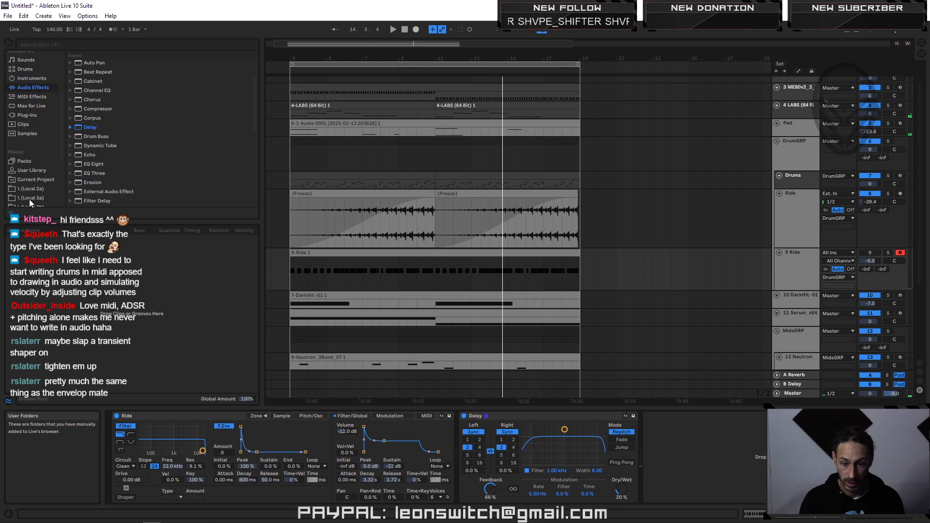
click(30, 189)
click(109, 153)
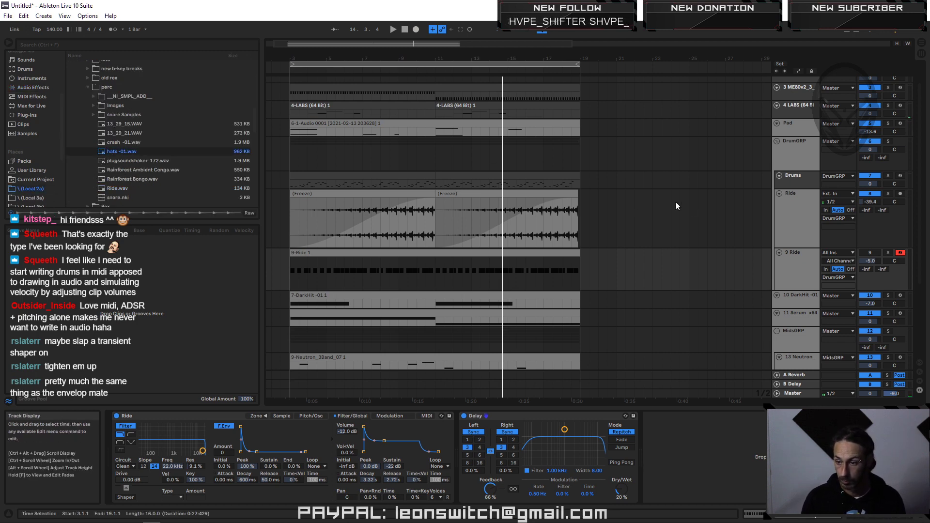
scroll(683, 210, up, 2)
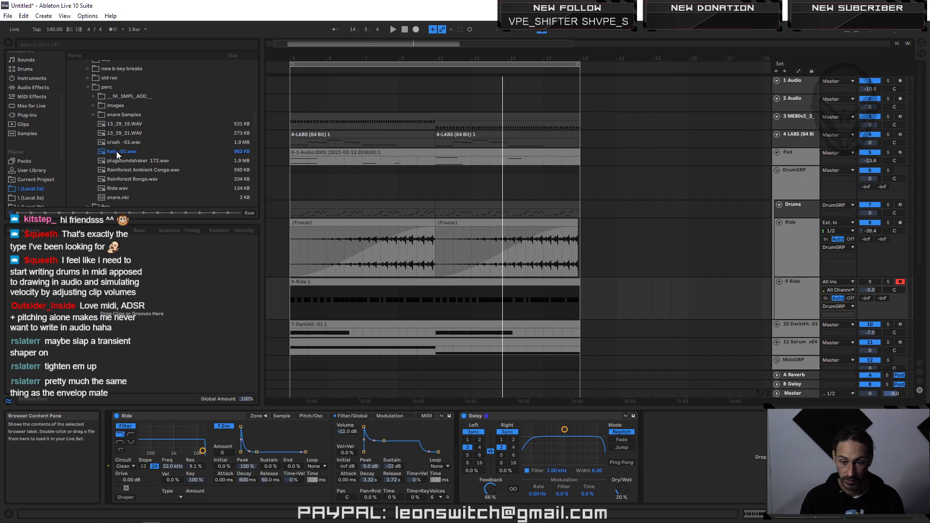
drag(116, 154, 292, 91)
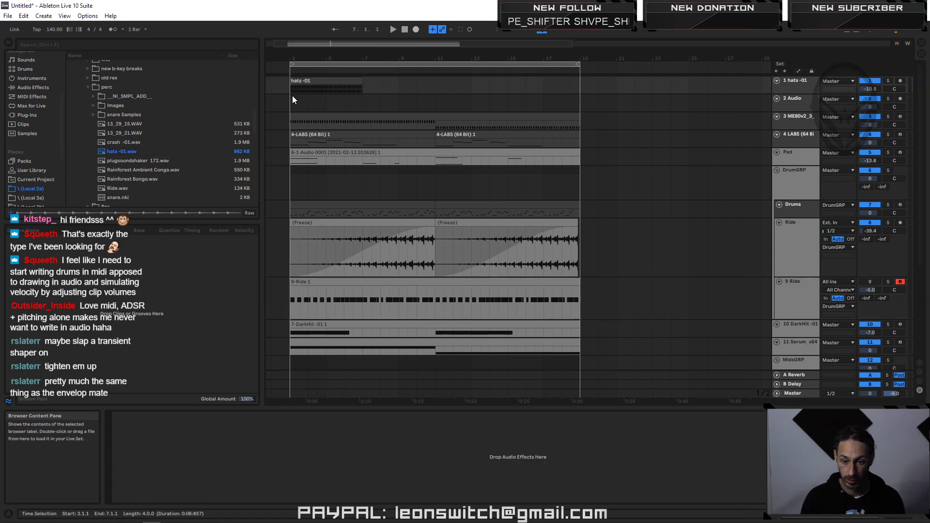
double_click(333, 84)
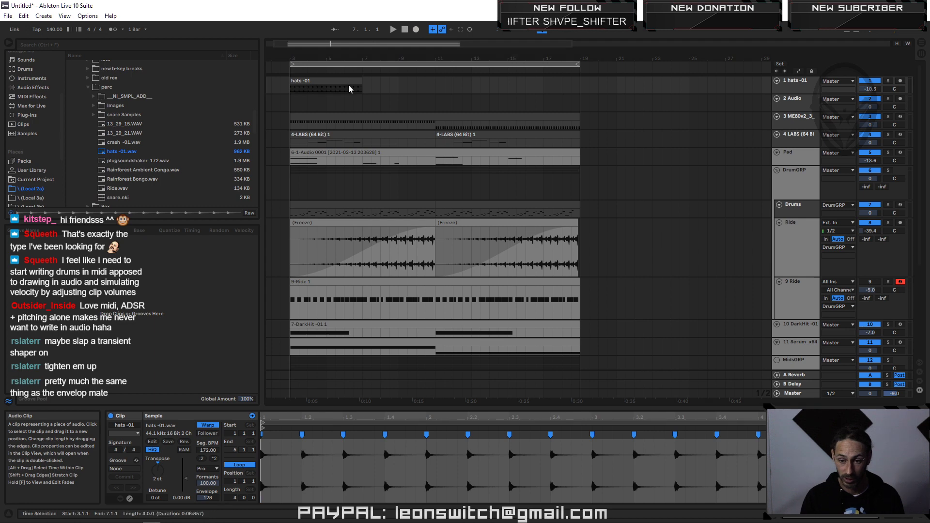
Step: Duplicate the hats -01 clip three times so the hats run from bar 3 to bar 19
key(space)
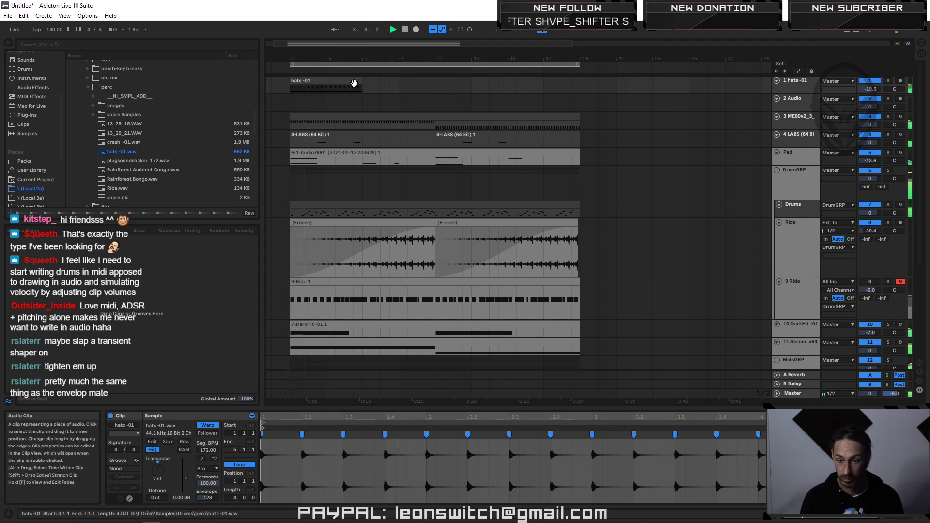
key(ctrl+d)
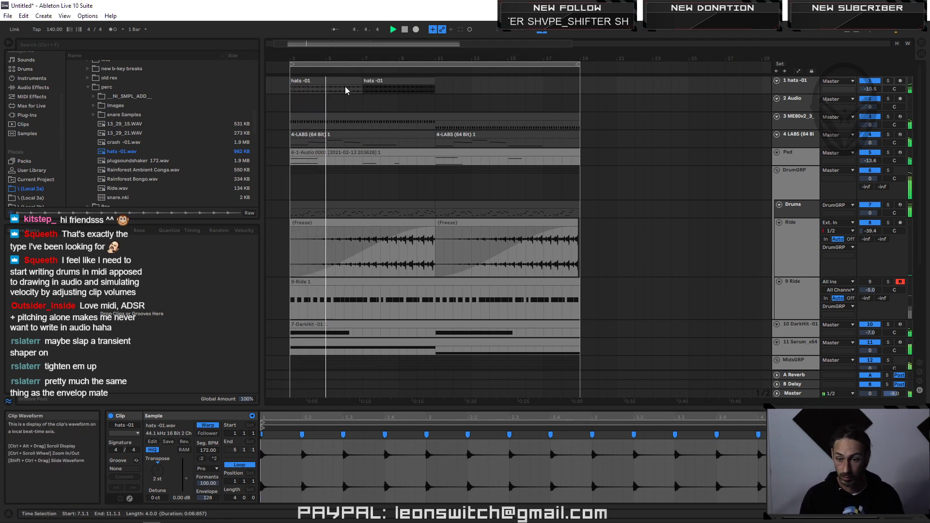
key(ctrl+d)
key(ctrl+d)
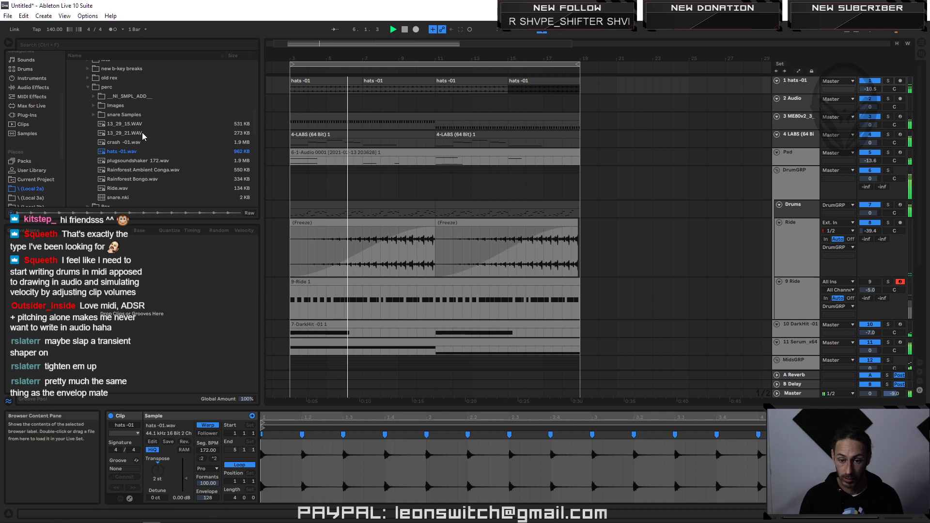
Step: Add a Compressor to the hats -01 track and sidechain it from the Drums track
click(33, 87)
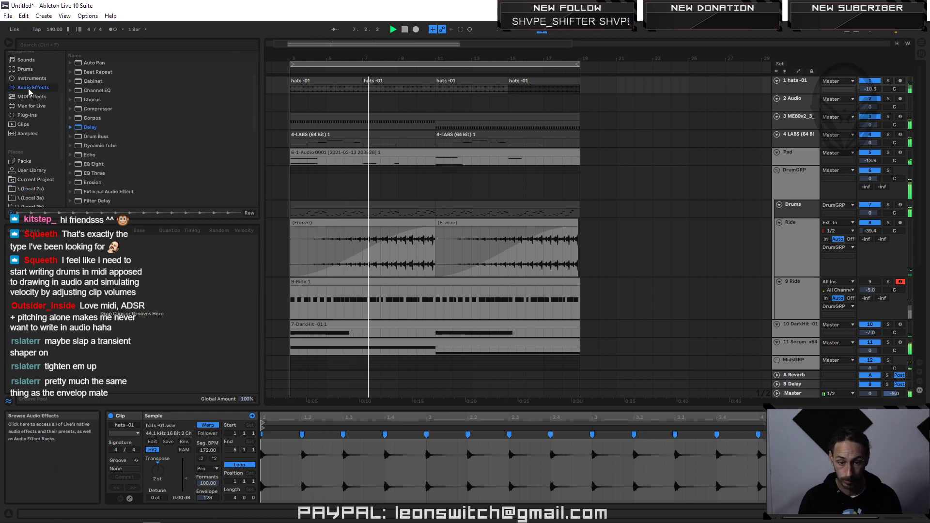
click(96, 111)
double_click(80, 110)
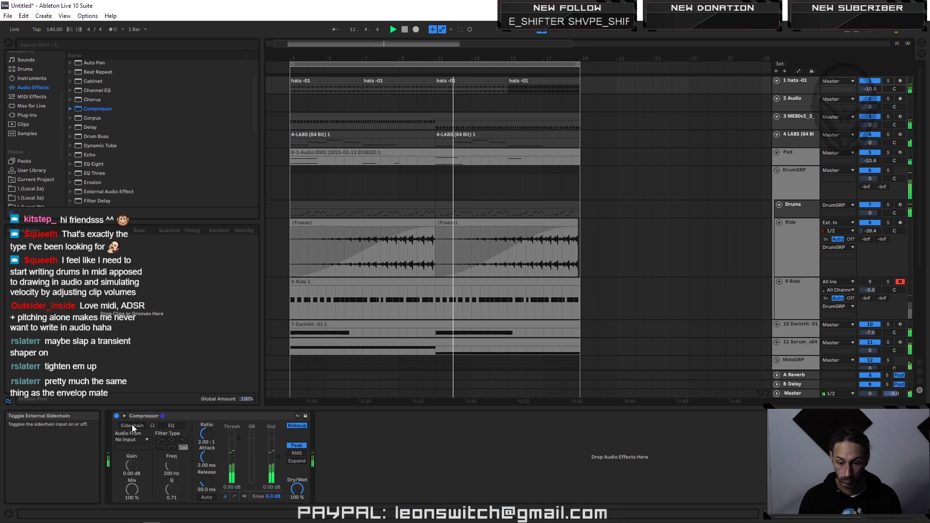
click(133, 440)
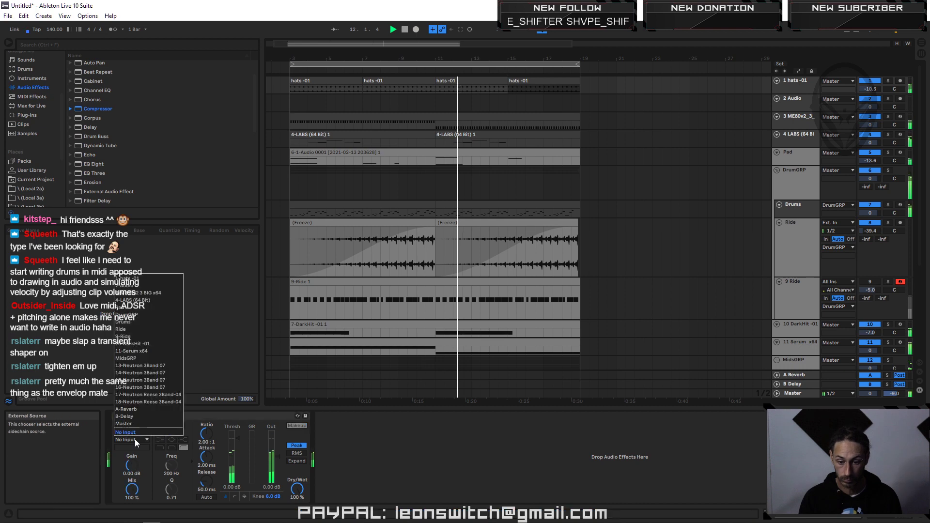
click(147, 323)
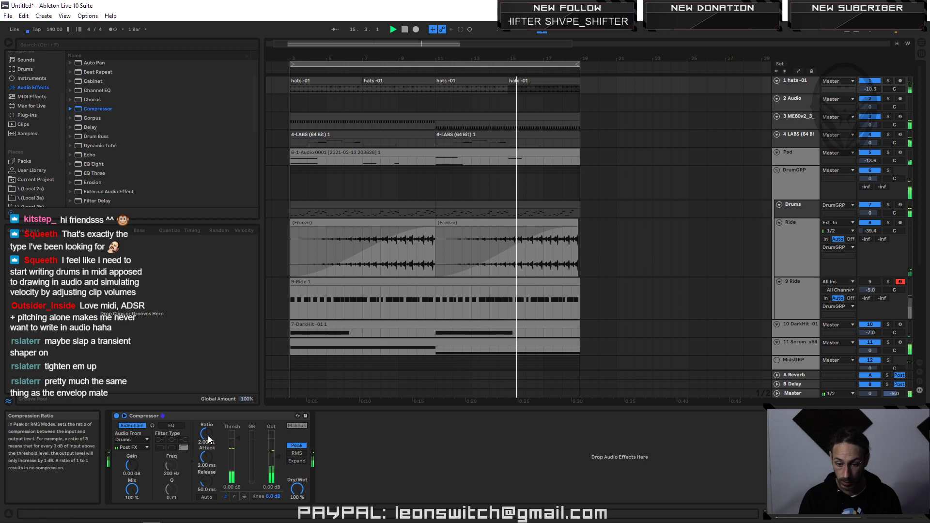
Step: Set the hats Compressor's Ratio to inf:1 and its Threshold to -22.6 dB
drag(207, 434, 207, 412)
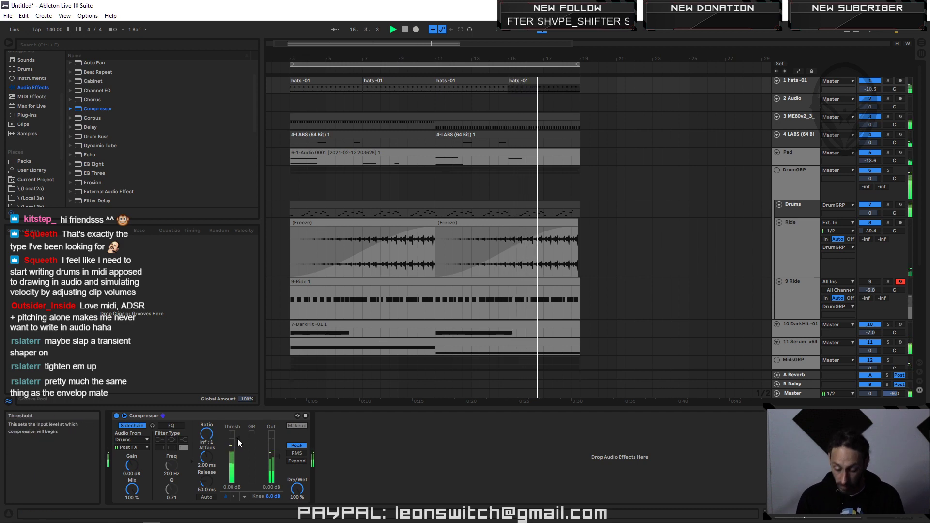
drag(237, 438, 238, 463)
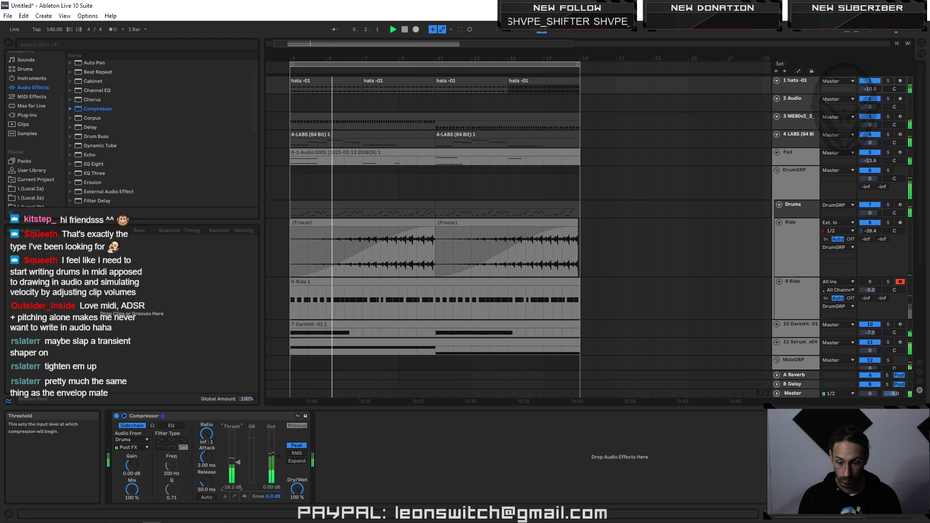
drag(238, 462, 238, 466)
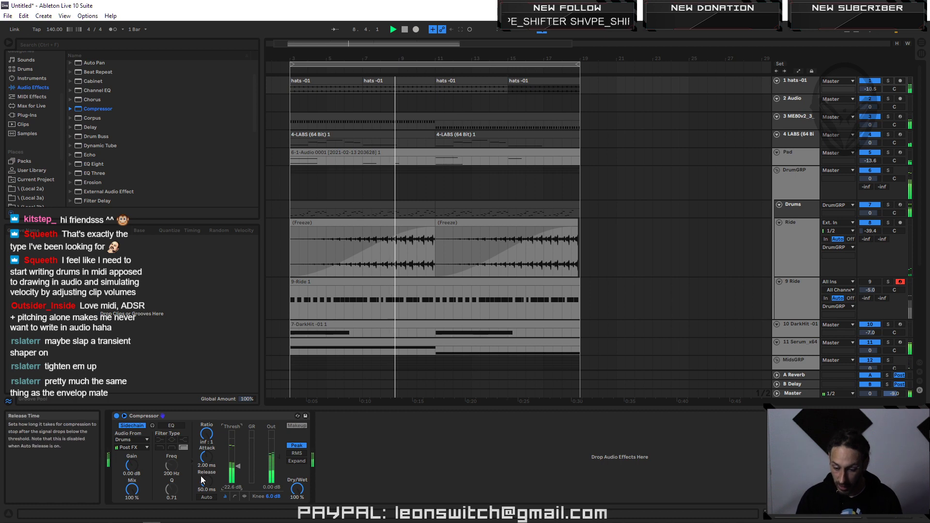
Step: Move the hats -01 track into DrumGRP above Drums and audition it solo, with Drums, and with the whole group
drag(802, 87, 807, 202)
click(889, 188)
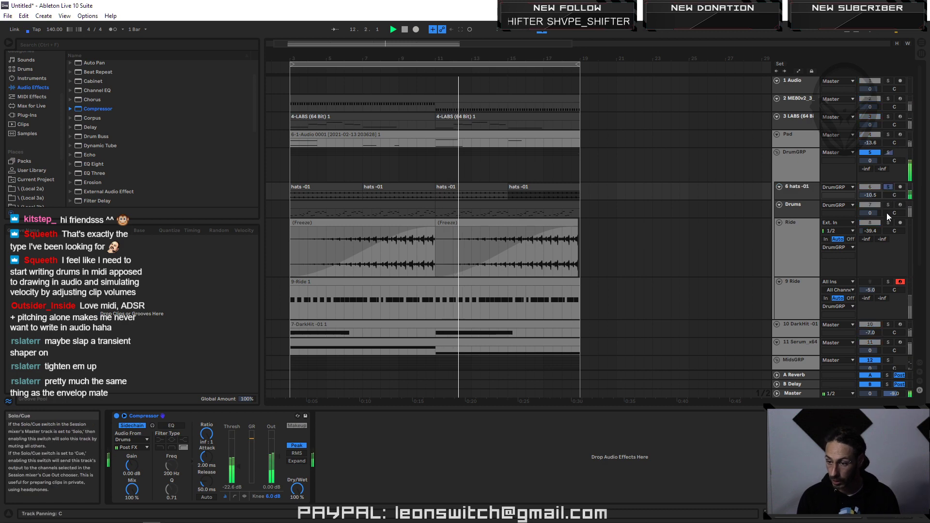
click(888, 205)
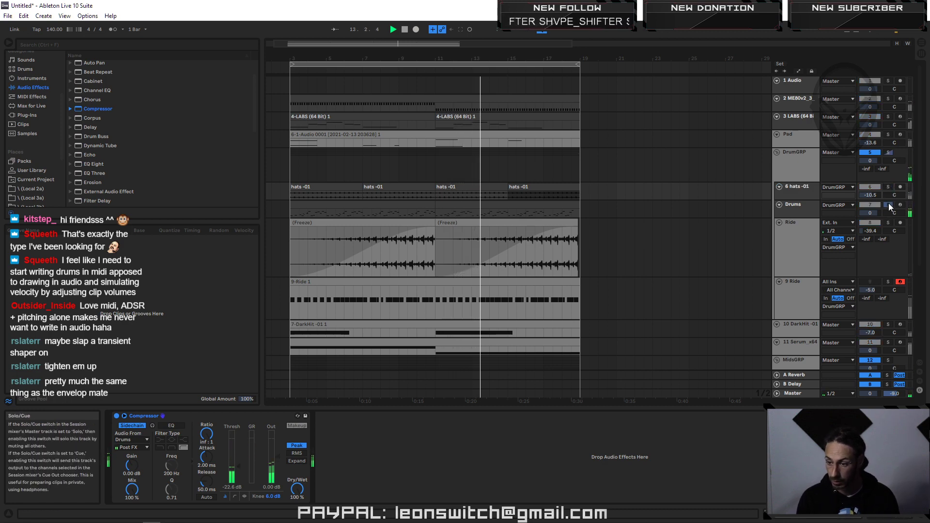
ctrl+click(889, 187)
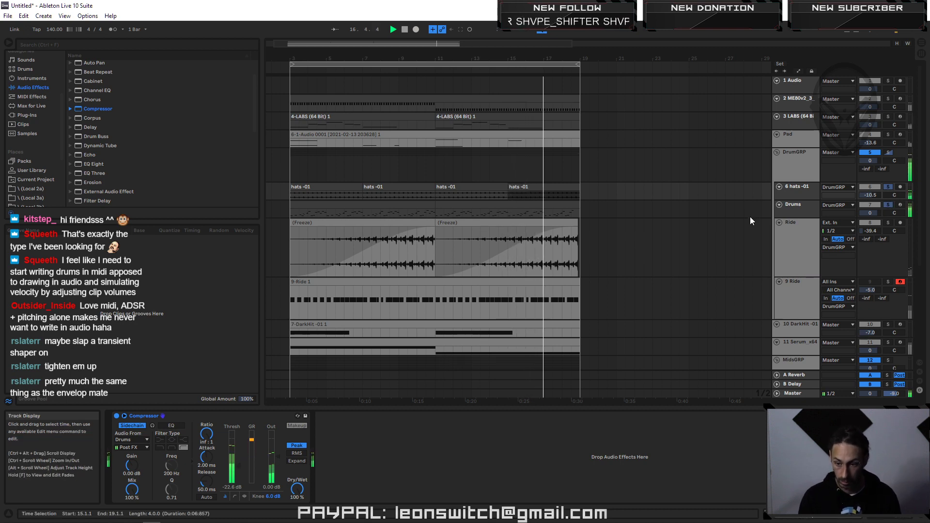
click(888, 153)
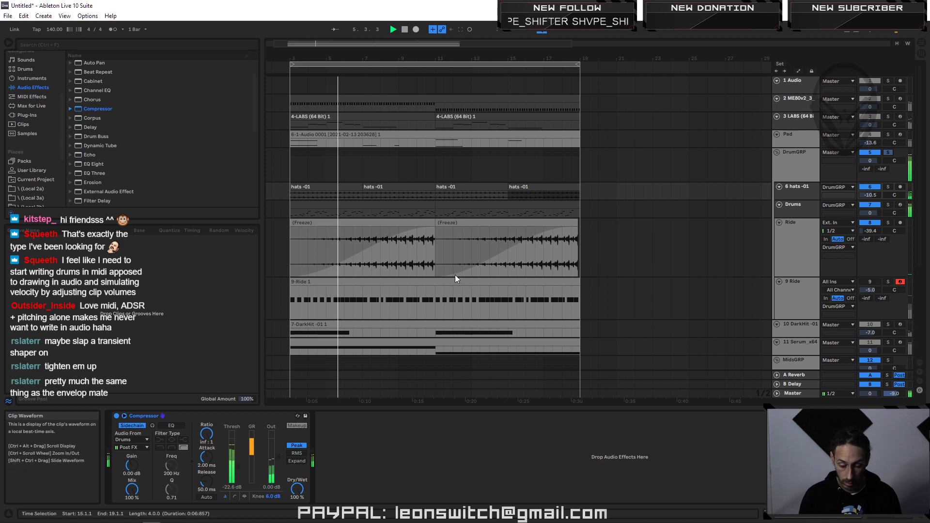
Step: Lower the hats -01 track volume to -16.4 dB in the Session View mixer
key(Tab)
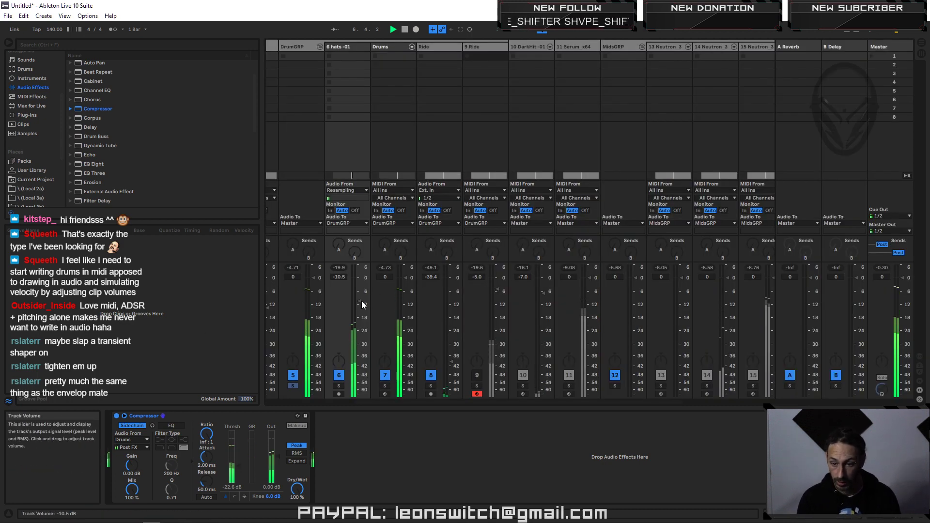
drag(359, 303, 359, 316)
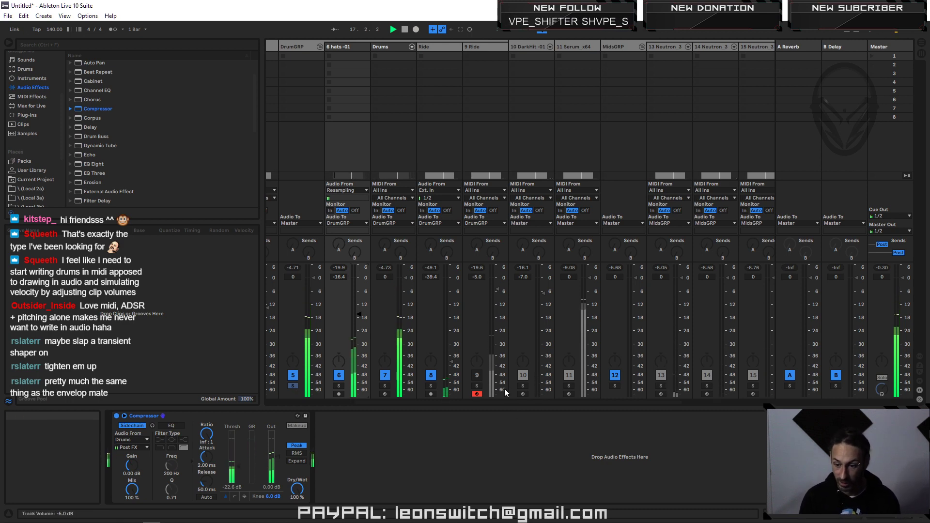
Step: Reactivate the 9 Ride track, set its volume to -15.3 dB, and compare the mix with it muted and active
drag(497, 345, 498, 348)
click(479, 377)
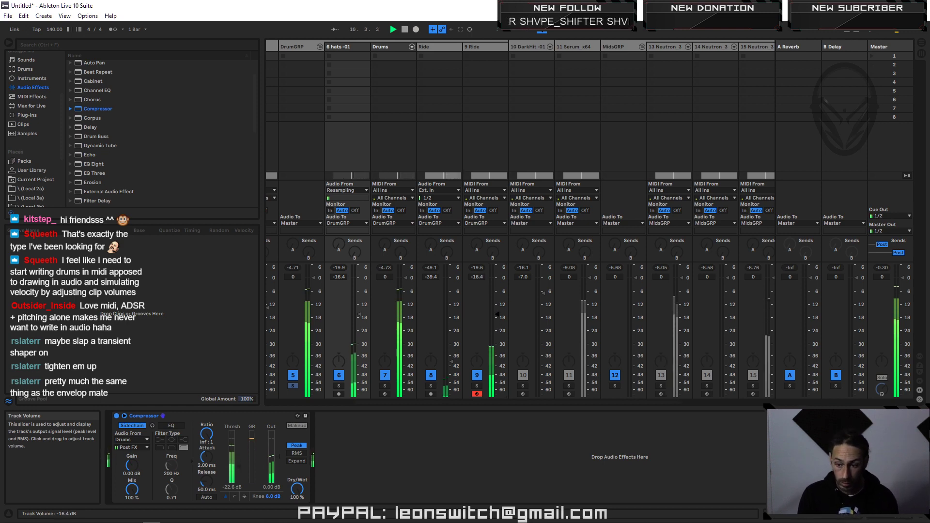
drag(497, 314, 498, 312)
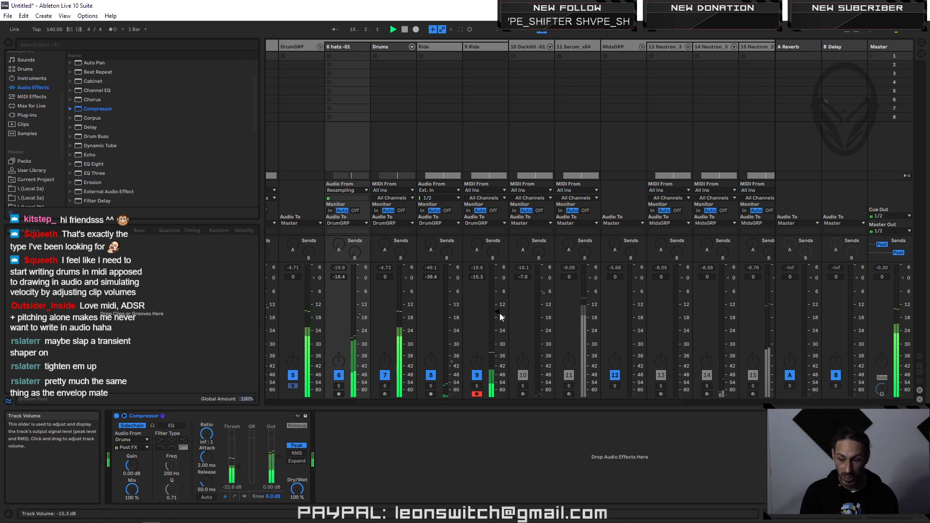
click(477, 375)
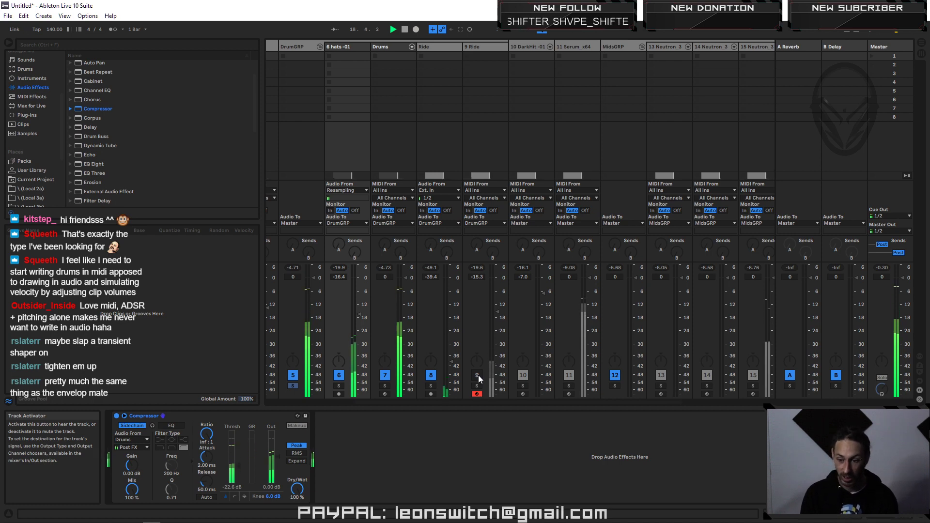
click(477, 375)
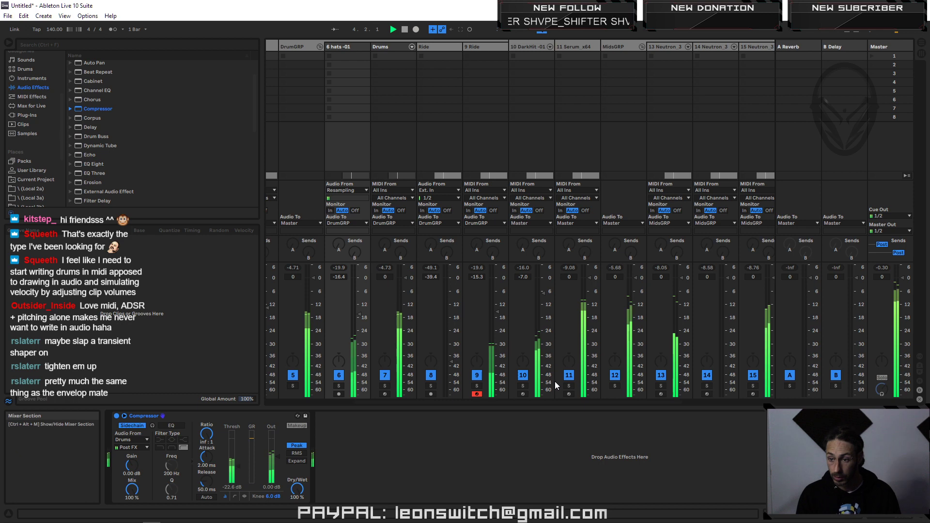
Step: Deactivate the 3 LABS track and compare the mix with the 2 MEB0v2 track muted and active
scroll(484, 349, left, 4)
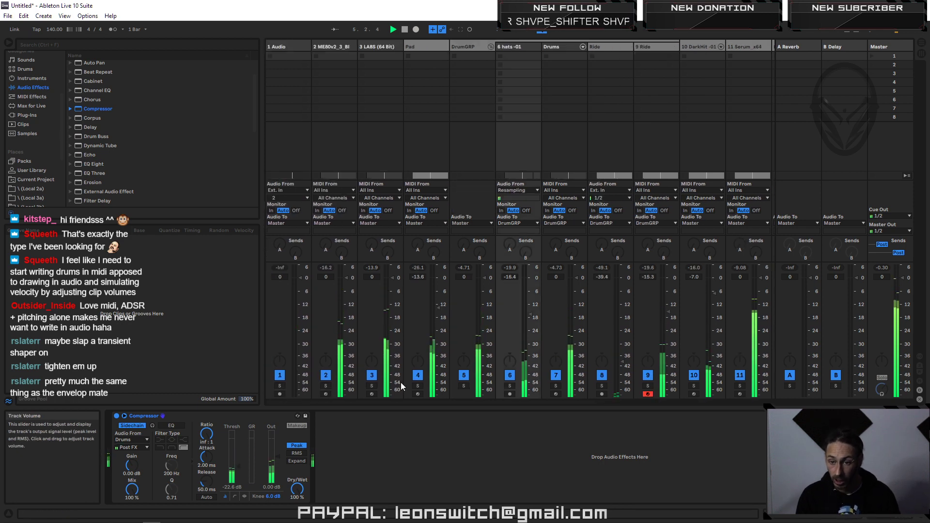
click(372, 376)
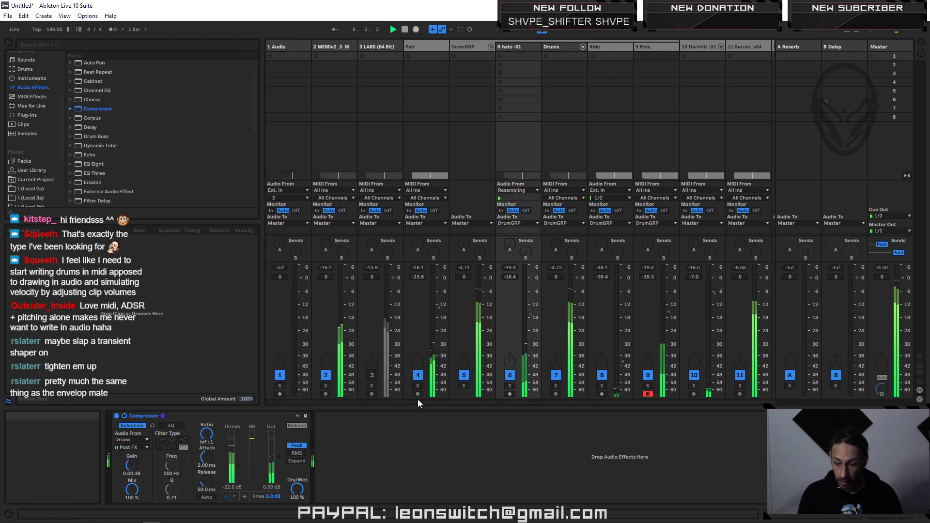
click(326, 376)
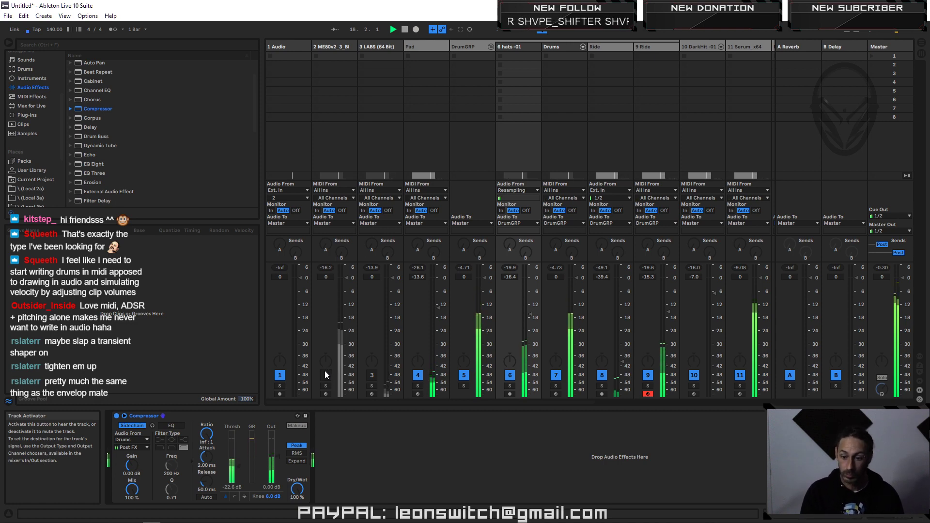
click(327, 374)
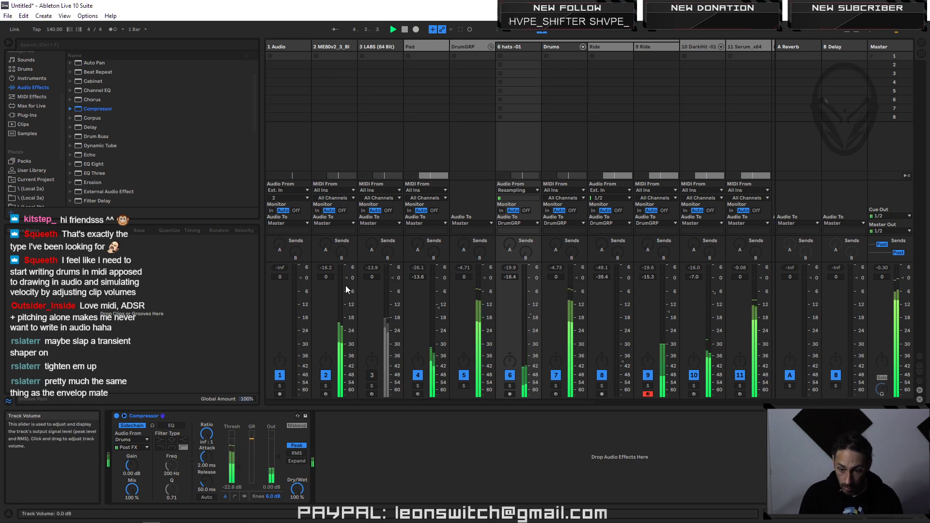
Step: Show the Local 2a sample folder in the browser and keep the browser wide enough to read the file names
drag(538, 403, 630, 409)
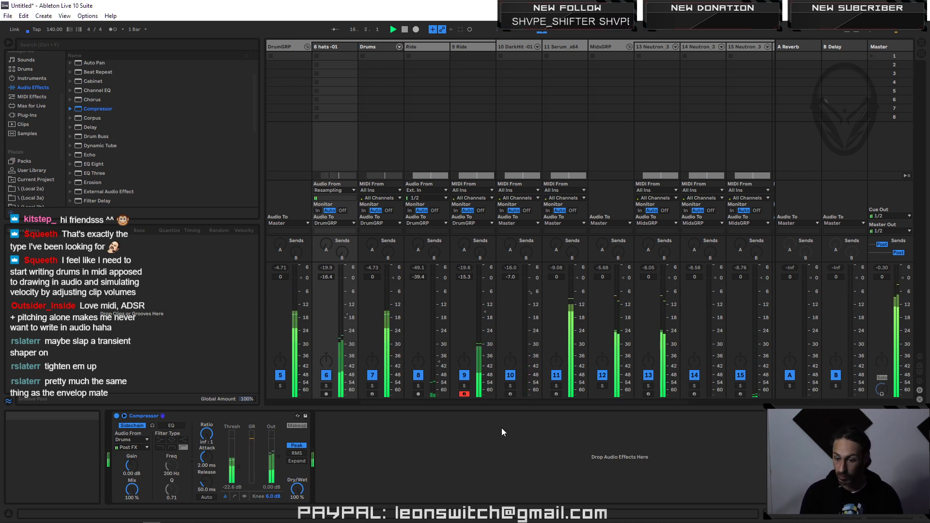
drag(513, 401, 533, 402)
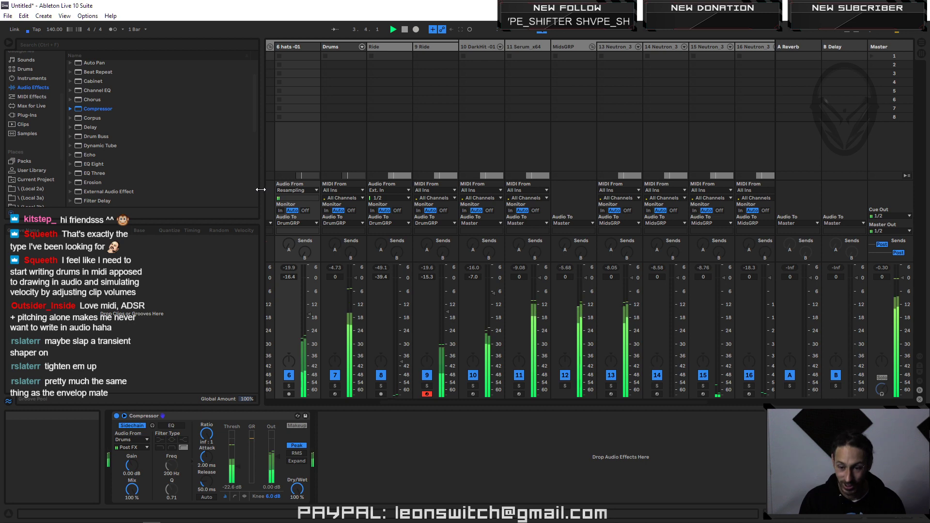
drag(261, 189, 156, 188)
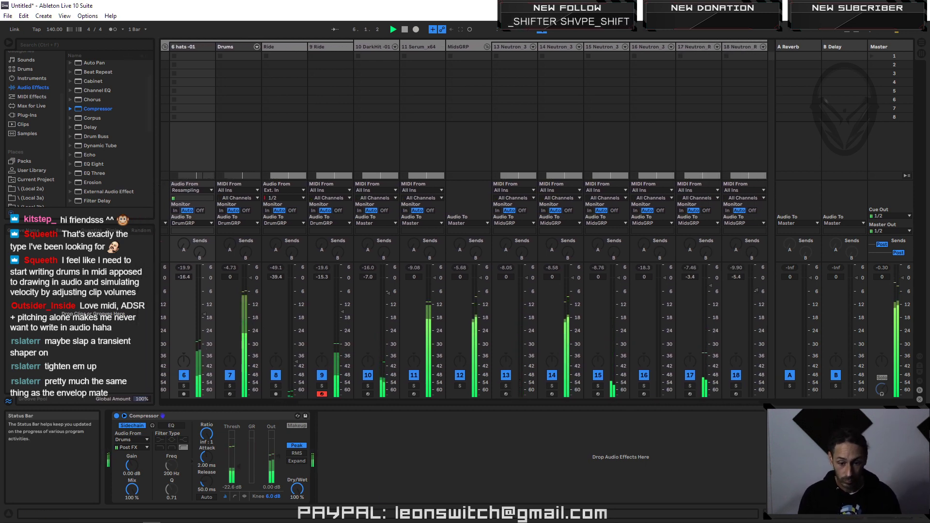
click(41, 189)
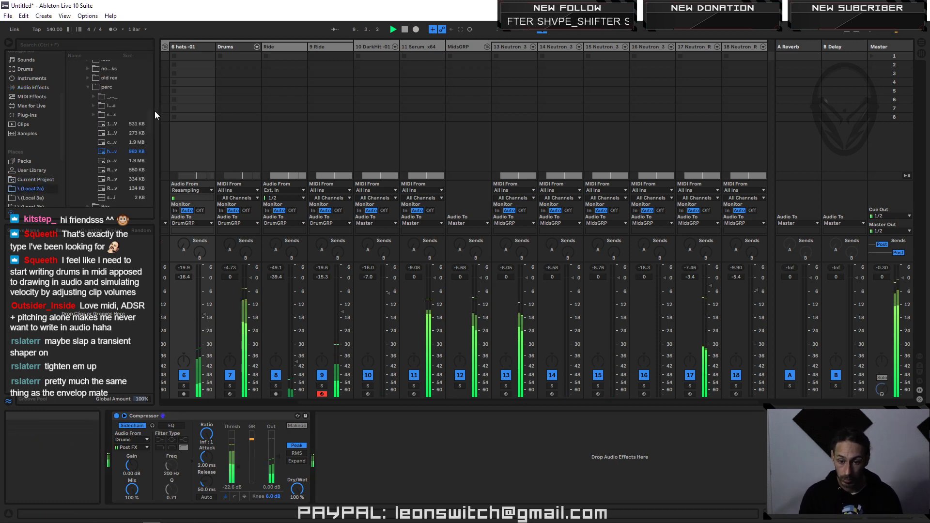
drag(155, 115, 256, 115)
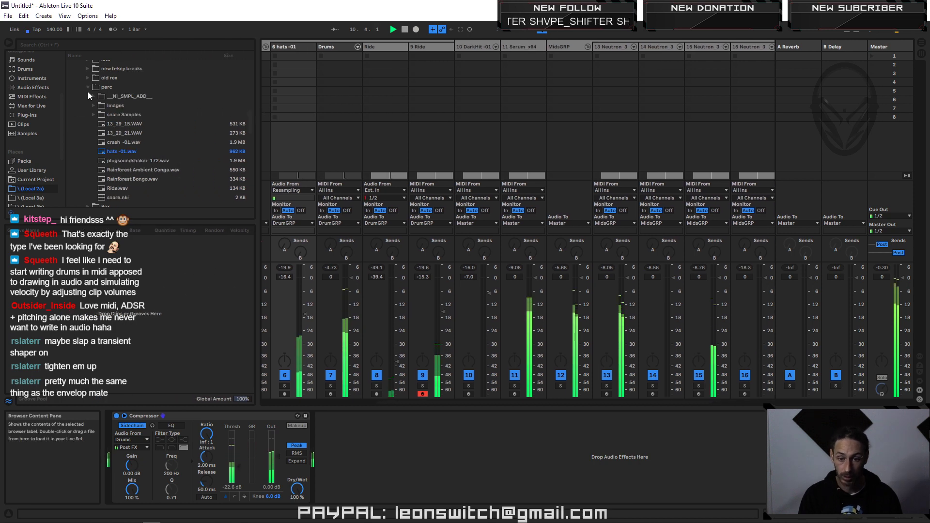
Step: Collapse the perc and Drums folders and expand the pads folder in the sample library
click(89, 87)
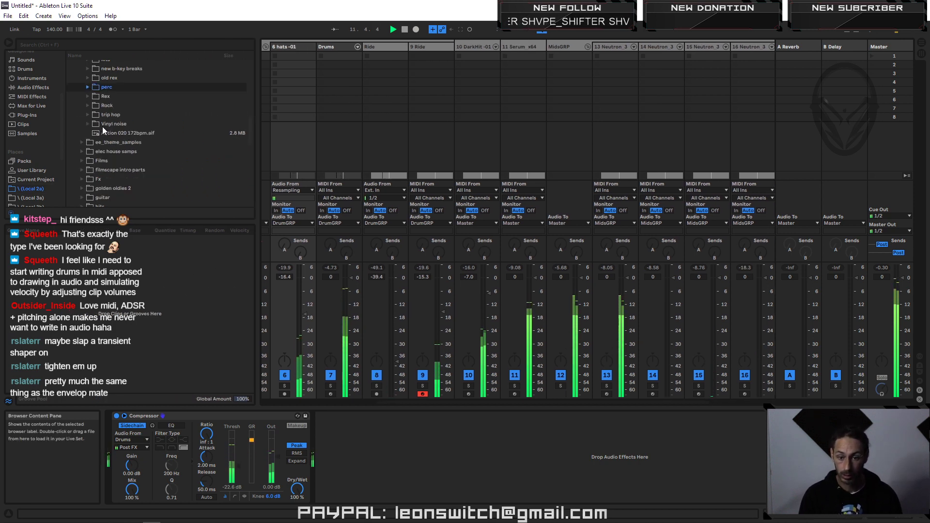
scroll(109, 131, up, 6)
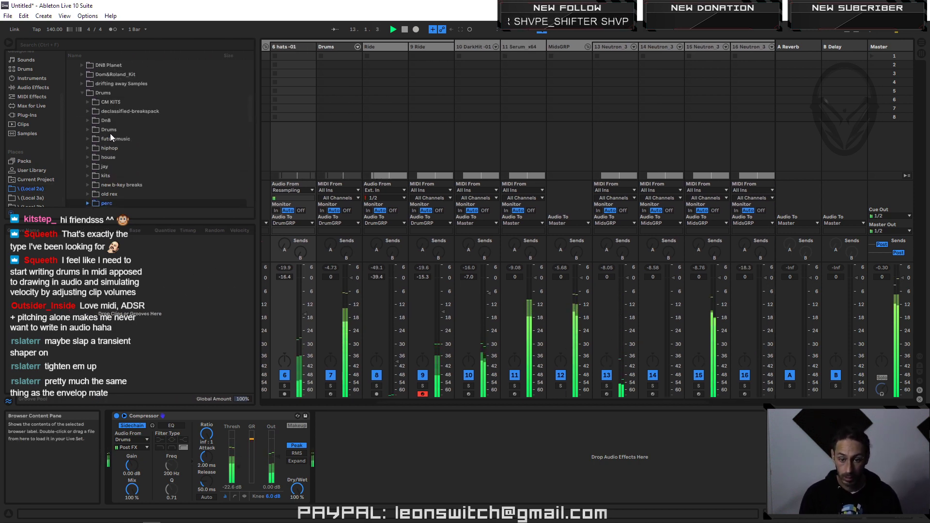
scroll(110, 132, up, 1)
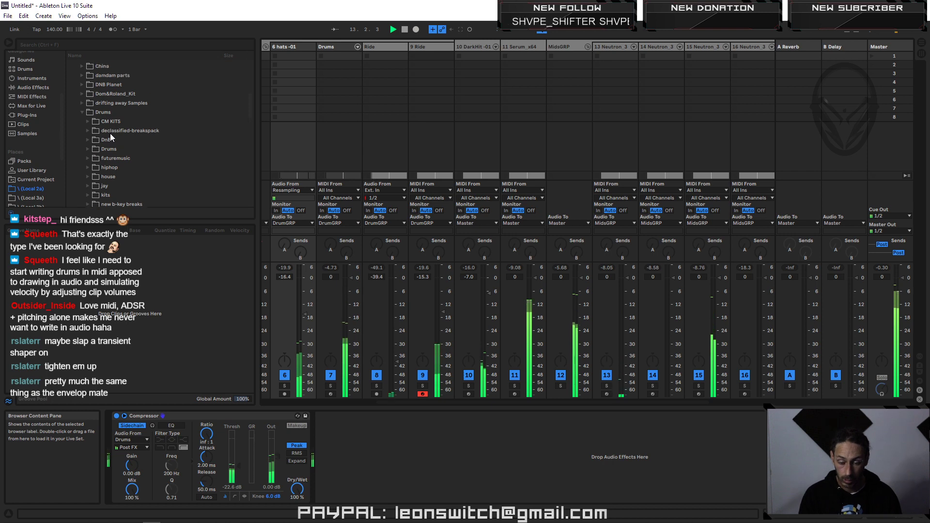
click(83, 112)
scroll(87, 147, down, 3)
scroll(85, 160, down, 5)
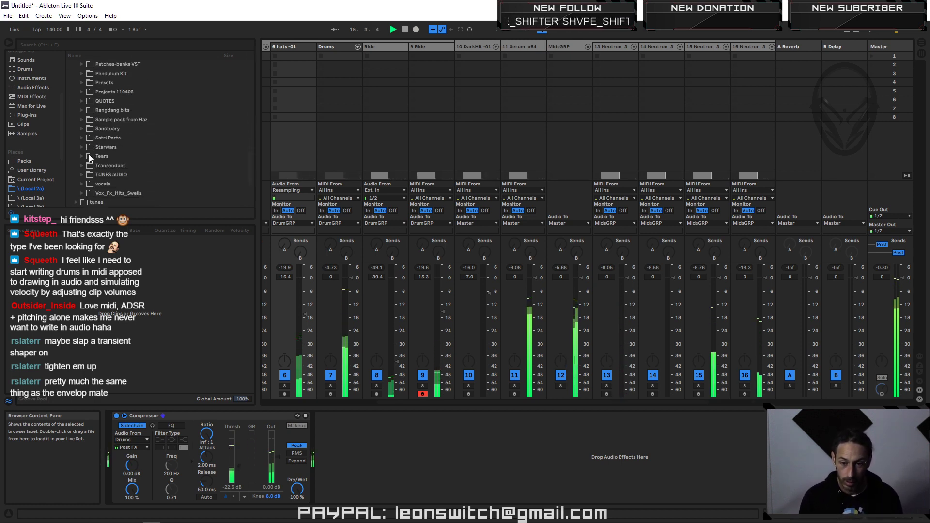
scroll(85, 161, up, 1)
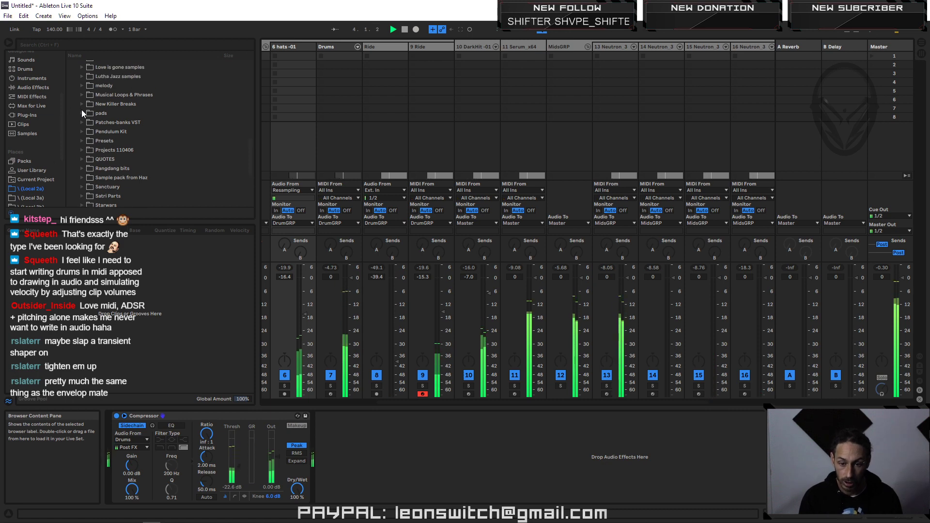
click(82, 112)
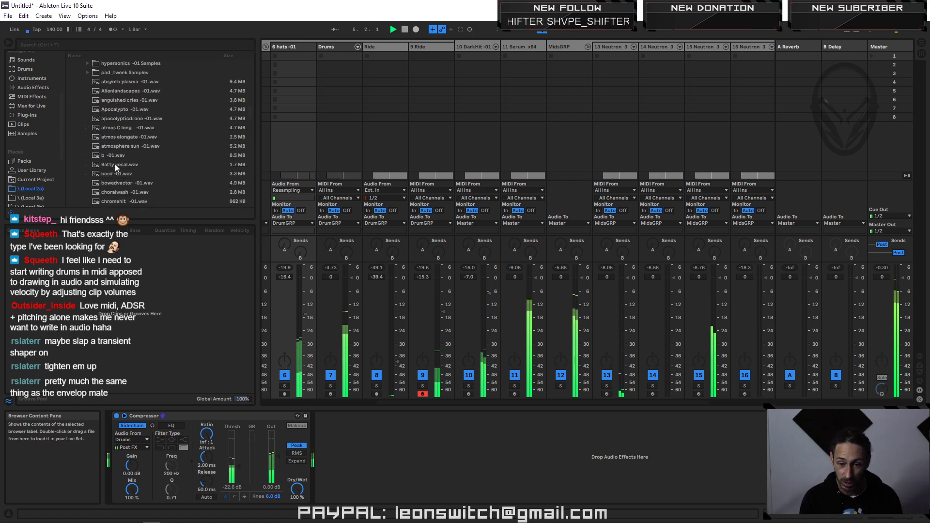
Step: Look through the samples in the pads folder, stop playback, and preview creamery c15b.wav
scroll(119, 174, down, 8)
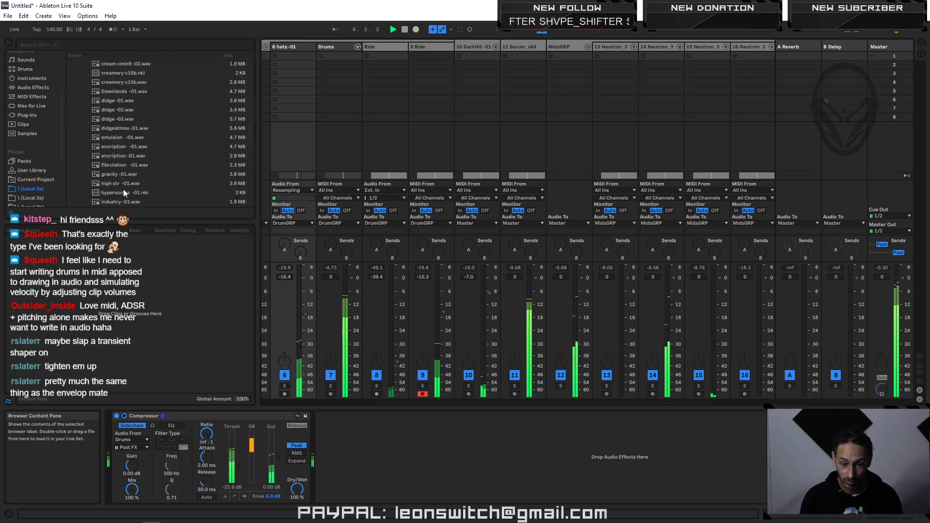
scroll(123, 190, down, 8)
scroll(125, 189, down, 6)
scroll(128, 192, down, 1)
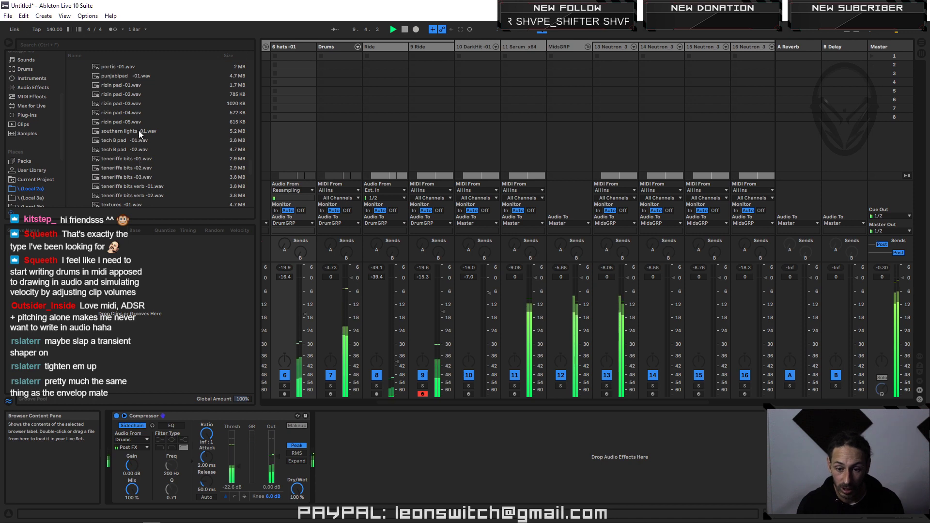
scroll(136, 135, down, 5)
scroll(135, 159, up, 18)
scroll(135, 170, up, 20)
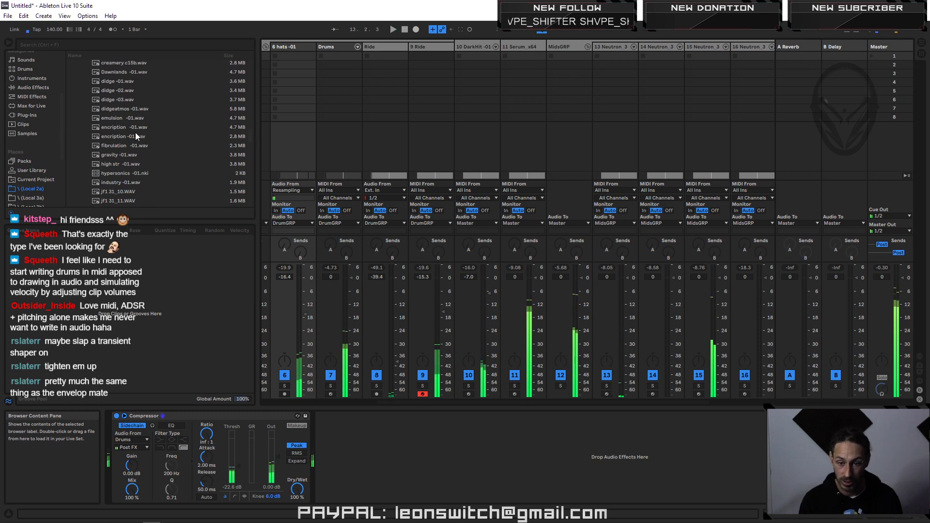
scroll(134, 126, up, 3)
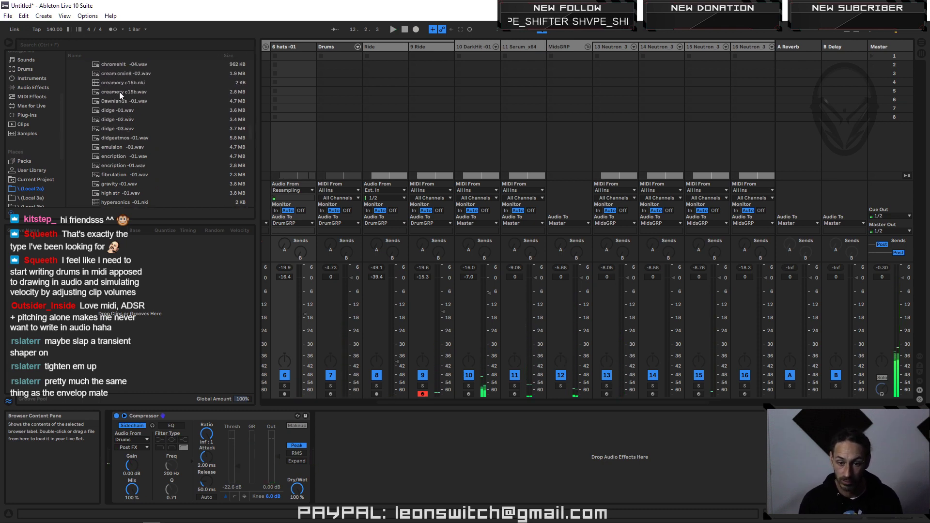
click(120, 92)
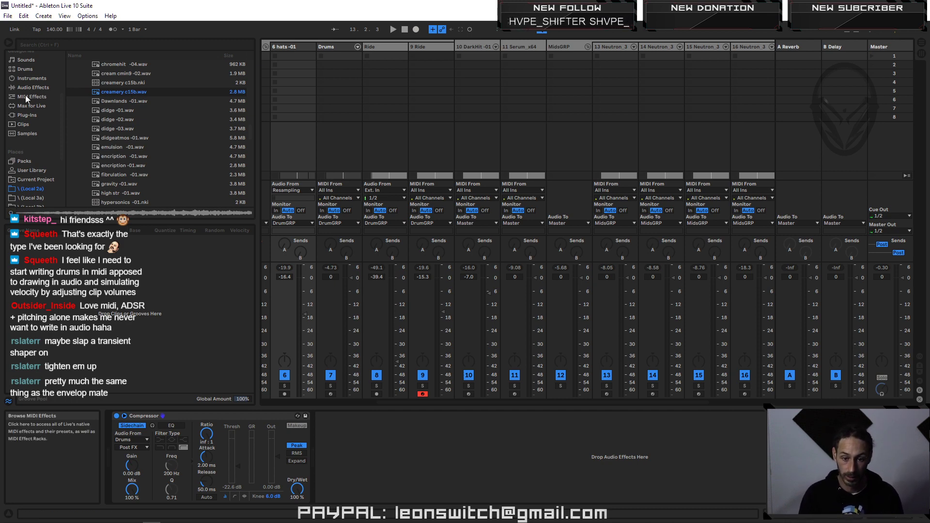
Step: Load the Sampler instrument onto a new MIDI track after the last Neutron track
click(32, 76)
click(91, 137)
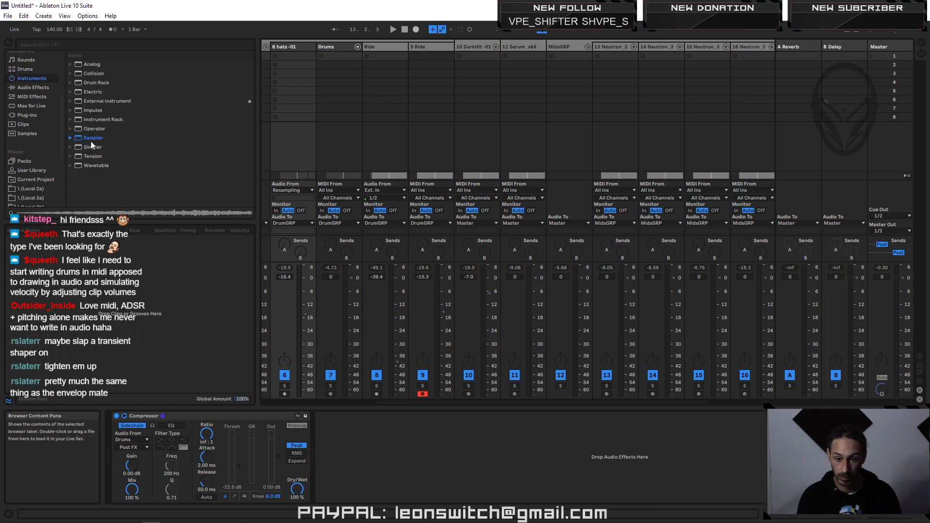
drag(91, 137, 834, 97)
drag(795, 74, 766, 46)
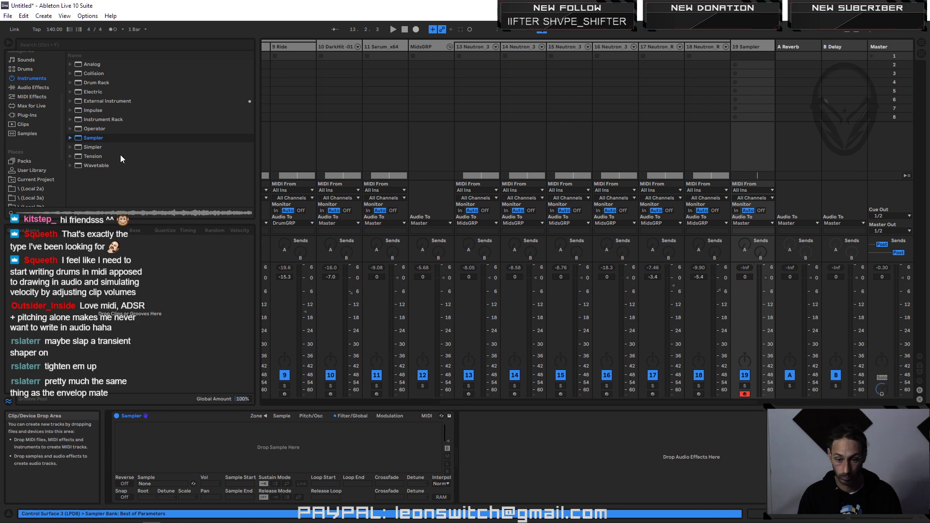
Step: Load creamery c15b.wav from the Local 2a pads folder into the new Sampler
click(32, 188)
scroll(36, 185, down, 2)
drag(117, 95, 121, 95)
drag(237, 444, 238, 445)
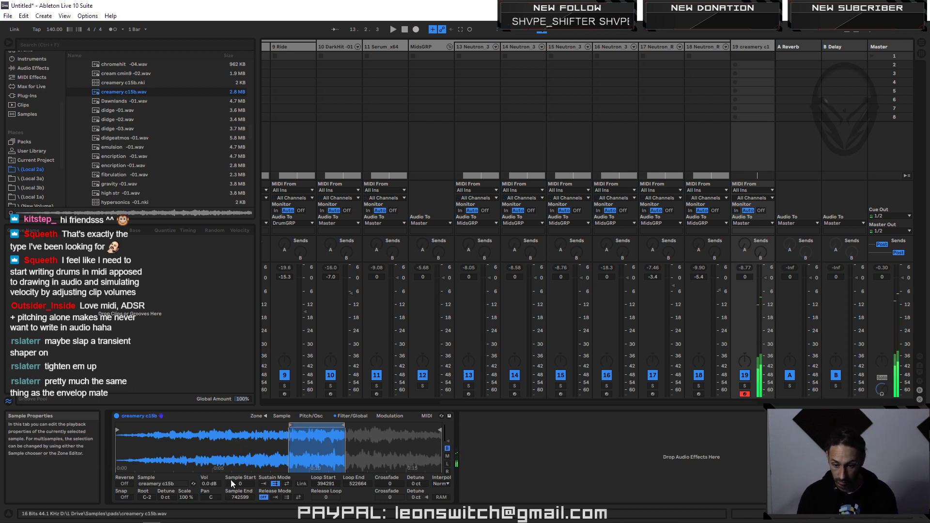
Step: Set the creamery c15b sample's root key to C3 and its interpolation to Best
drag(148, 497, 149, 480)
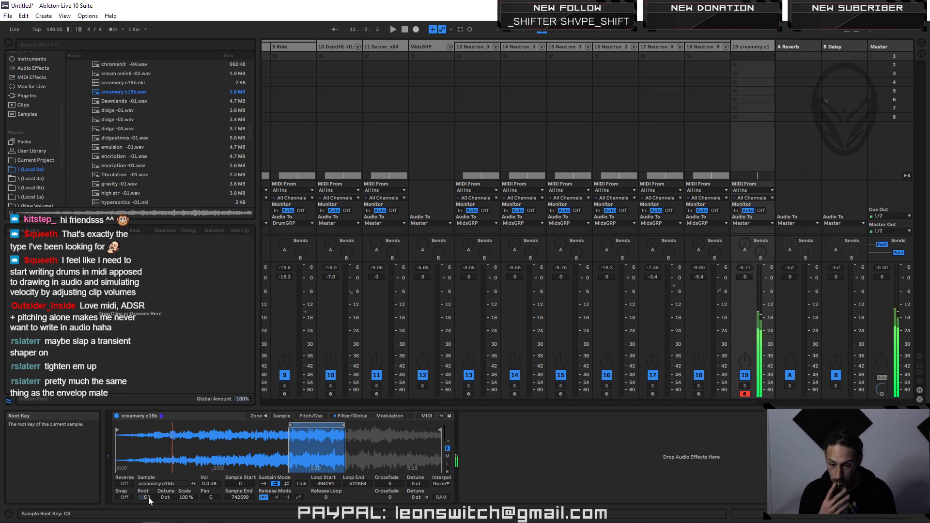
click(441, 485)
click(455, 506)
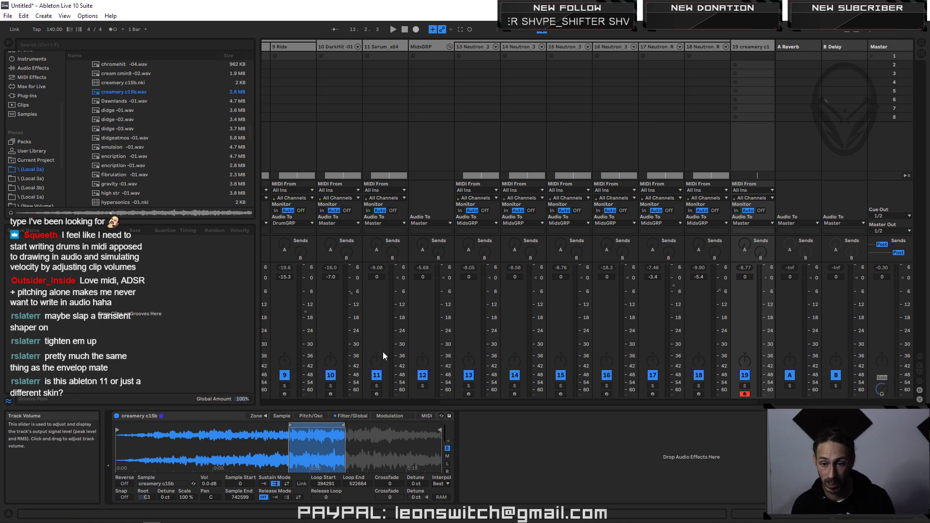
Step: Review the theme, licence and audio settings in the Preferences, leaving them as they are
click(88, 15)
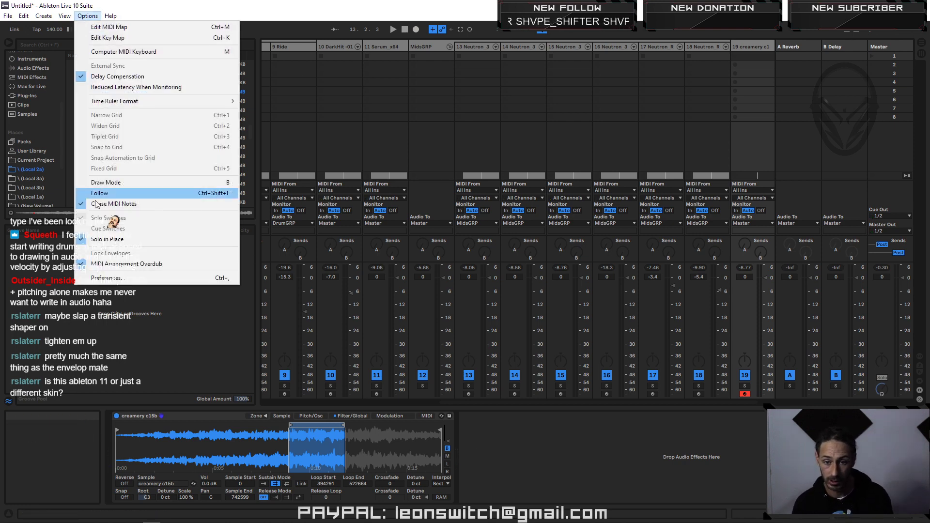
click(107, 277)
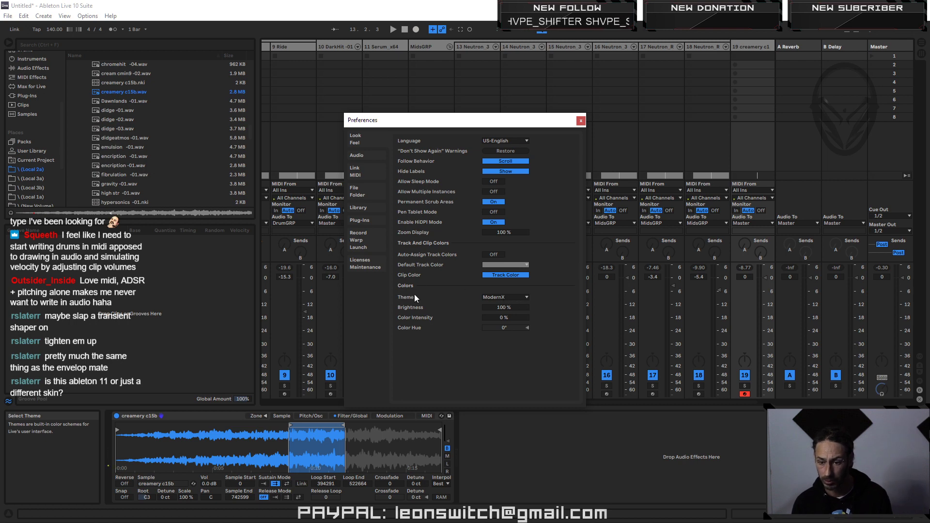
click(366, 264)
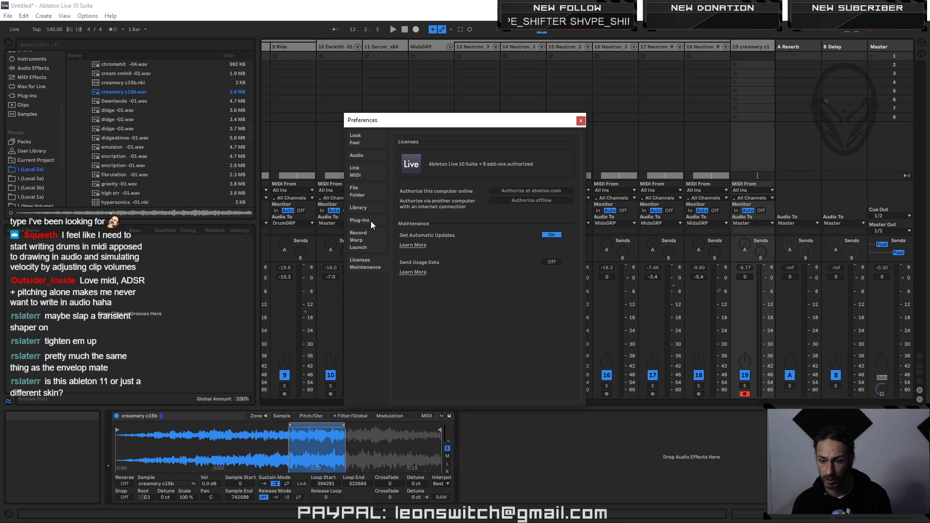
click(357, 156)
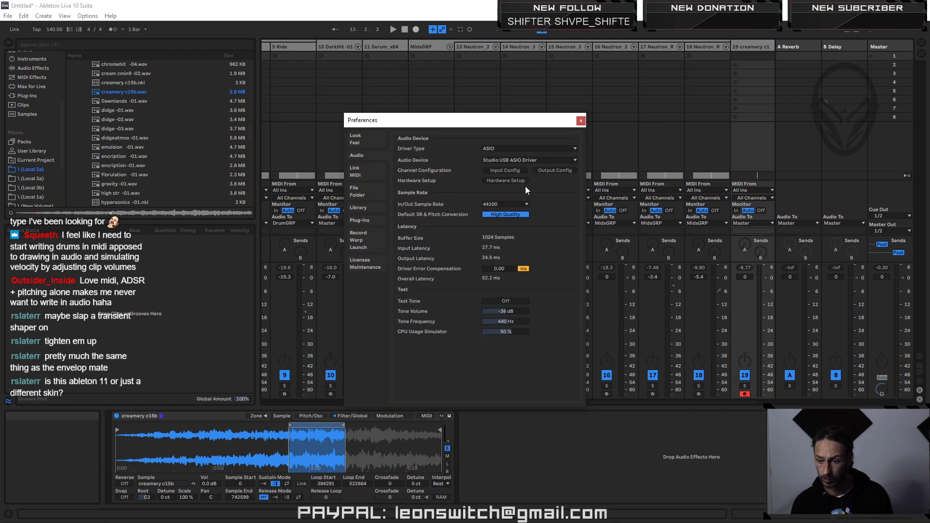
click(360, 133)
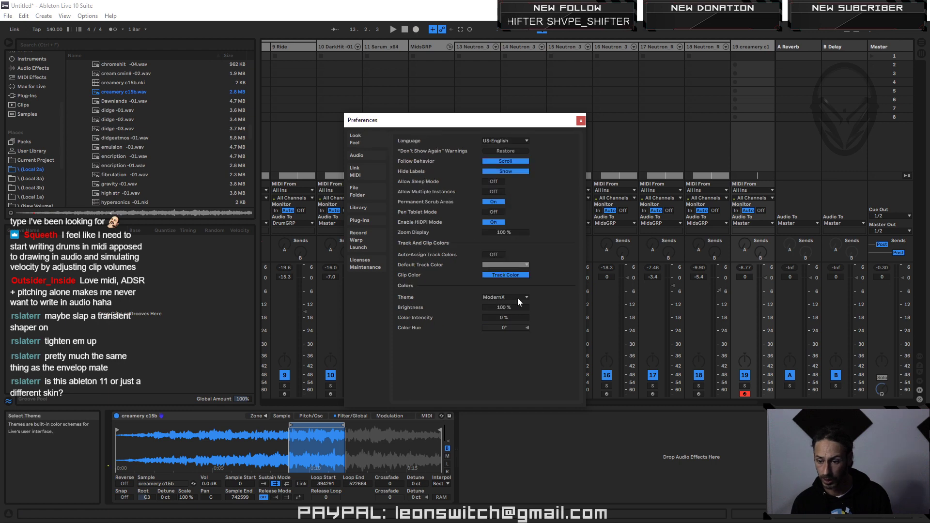
click(581, 120)
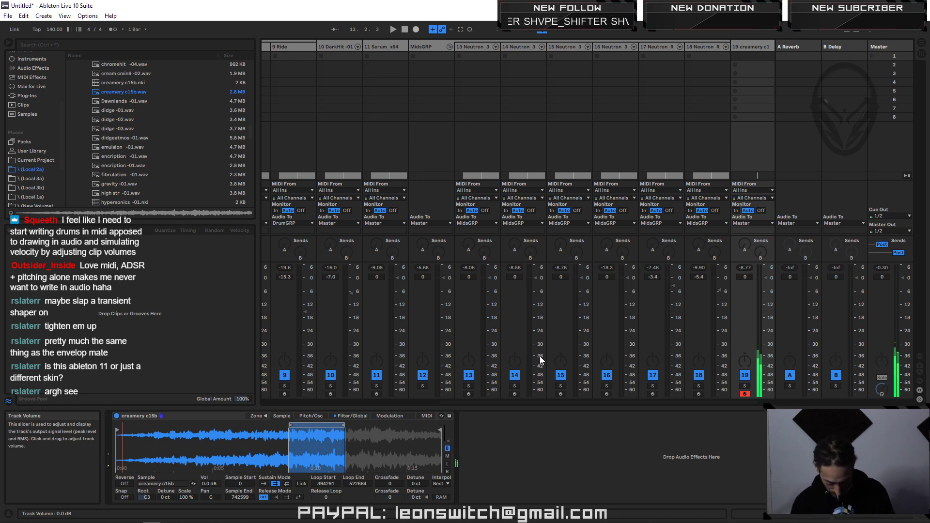
Step: Move the pad's sample start to 106928 and shape its volume envelope with a 4.47 s attack and a release longer than 5.41 s
mouse_move(117, 430)
mouse_down()
mouse_move(183, 433)
mouse_move(163, 434)
mouse_up()
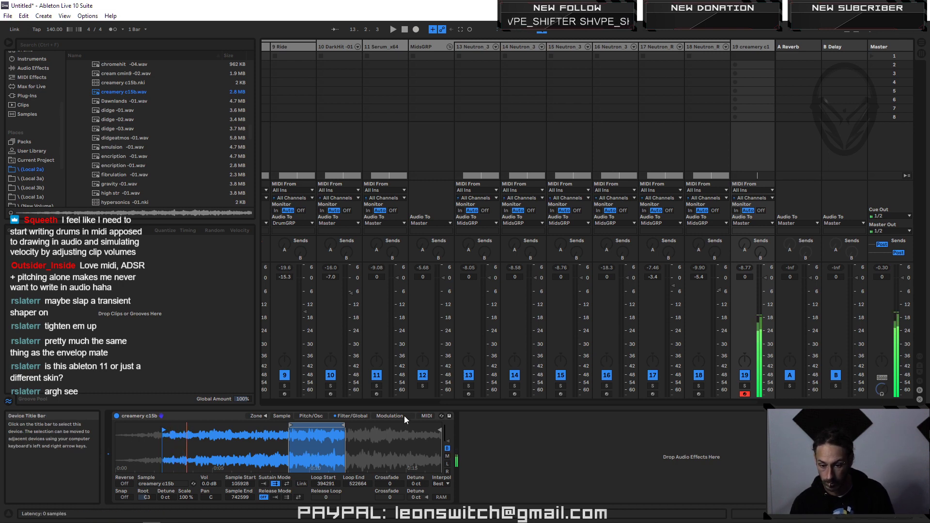
click(353, 416)
drag(364, 428, 388, 429)
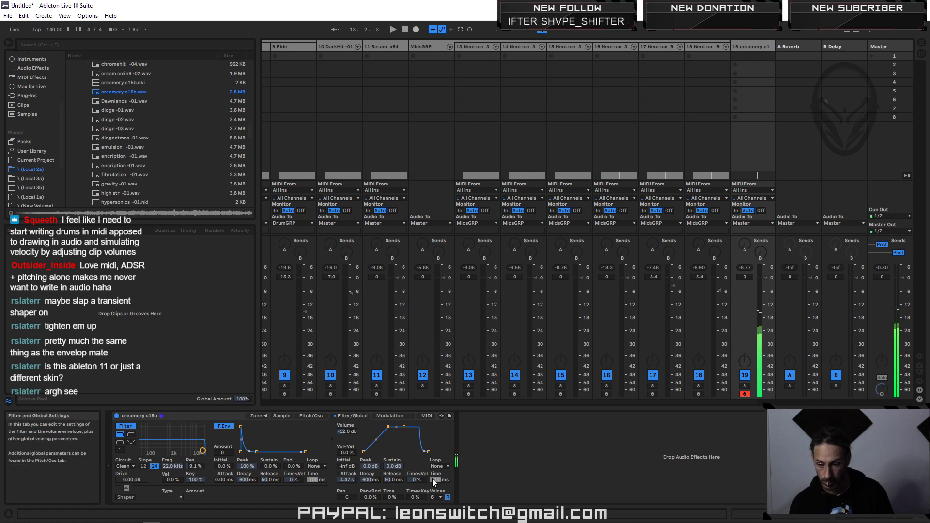
drag(398, 479, 398, 439)
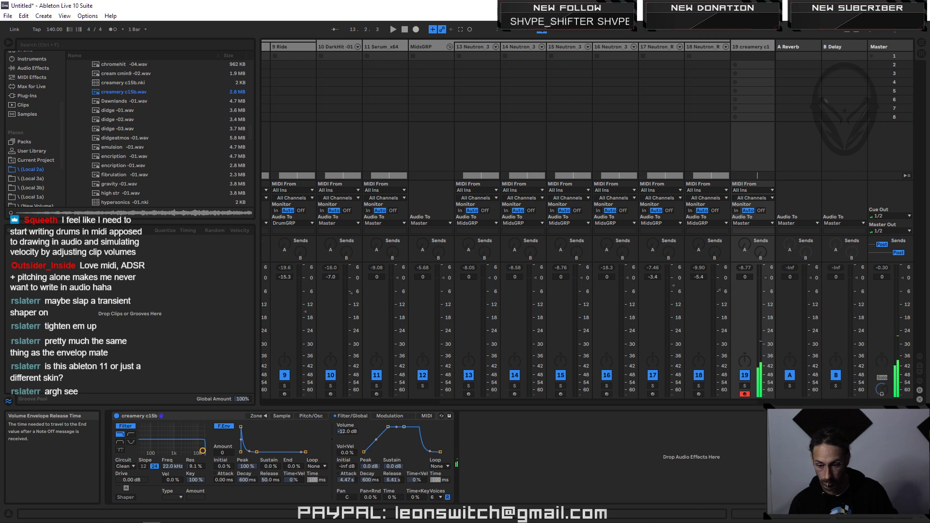
drag(395, 480, 395, 462)
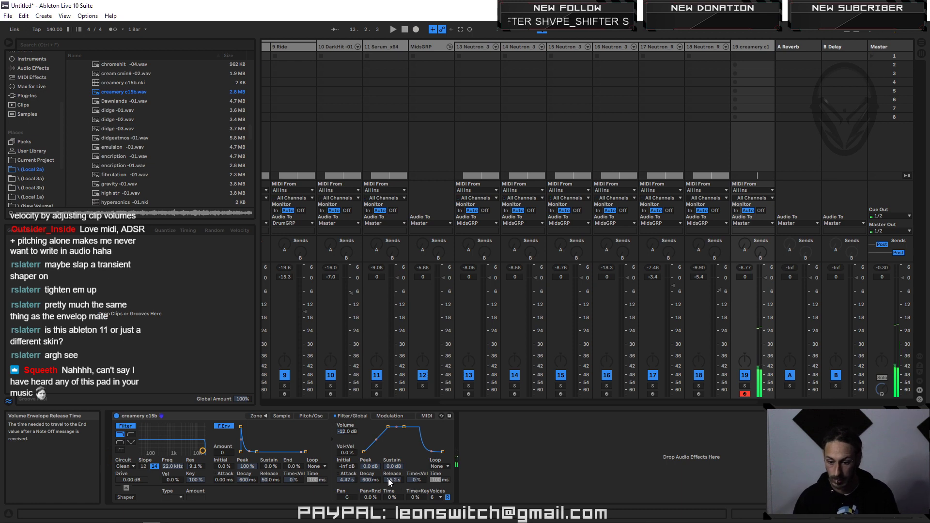
Step: Set the Sampler's voice count to 12
click(434, 497)
click(439, 454)
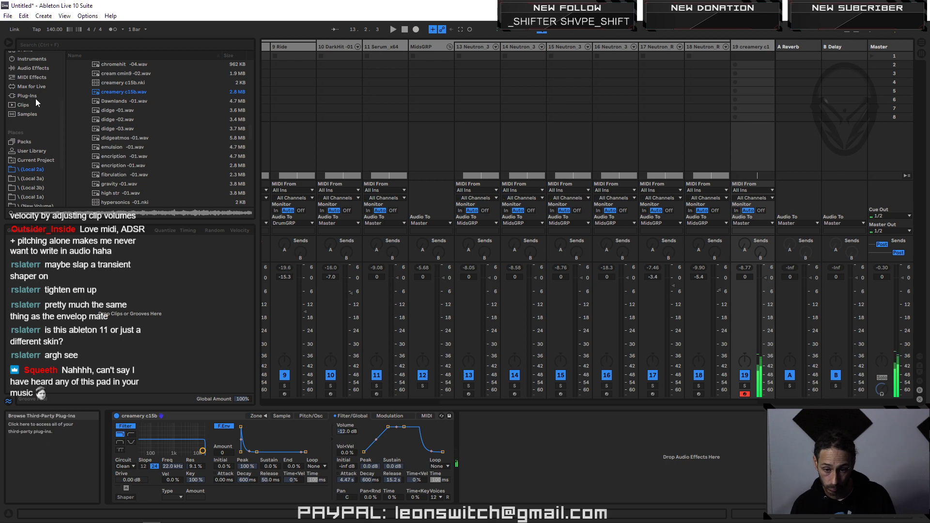
Step: Add the Compressor, Delay and Reverb audio effects, in that order, after the Sampler on the creamery pad track
click(28, 71)
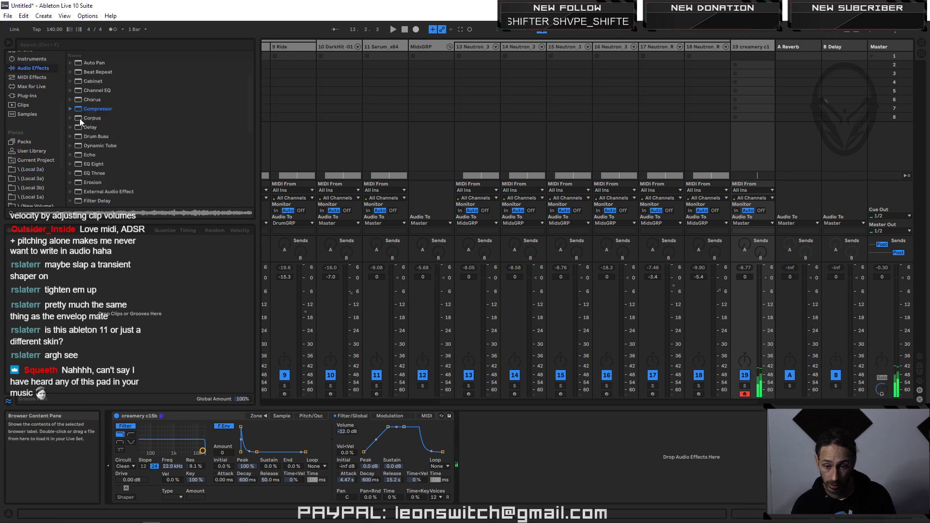
drag(94, 111, 505, 452)
scroll(104, 147, down, 2)
scroll(105, 142, up, 1)
click(90, 89)
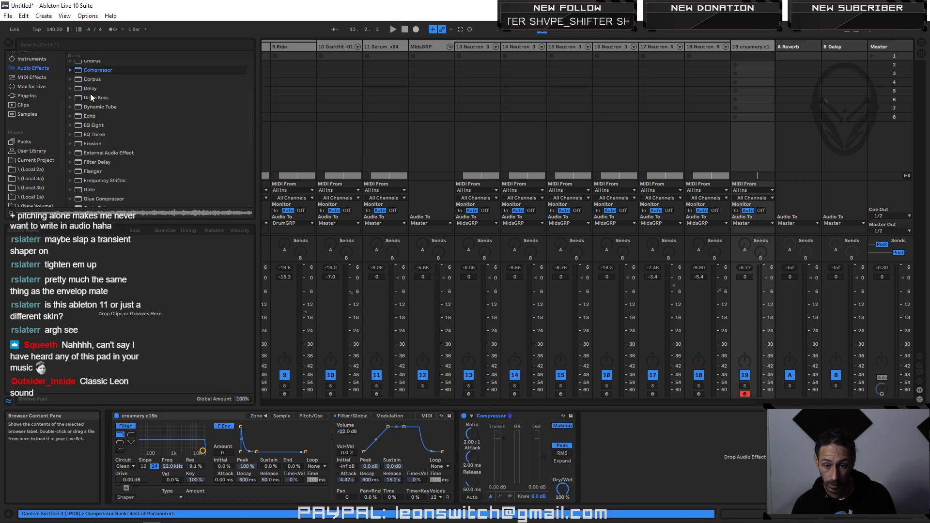
drag(303, 167, 675, 458)
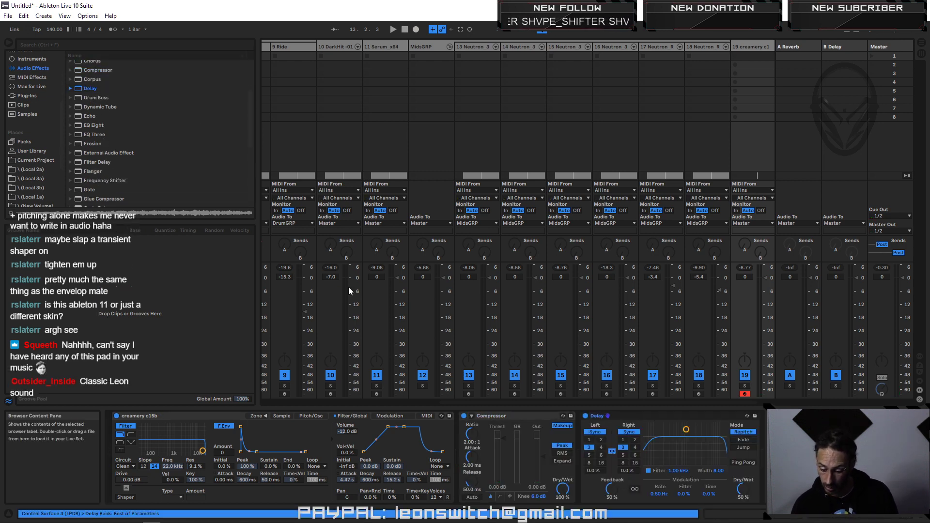
scroll(101, 159, down, 4)
scroll(101, 159, down, 9)
drag(93, 165, 758, 455)
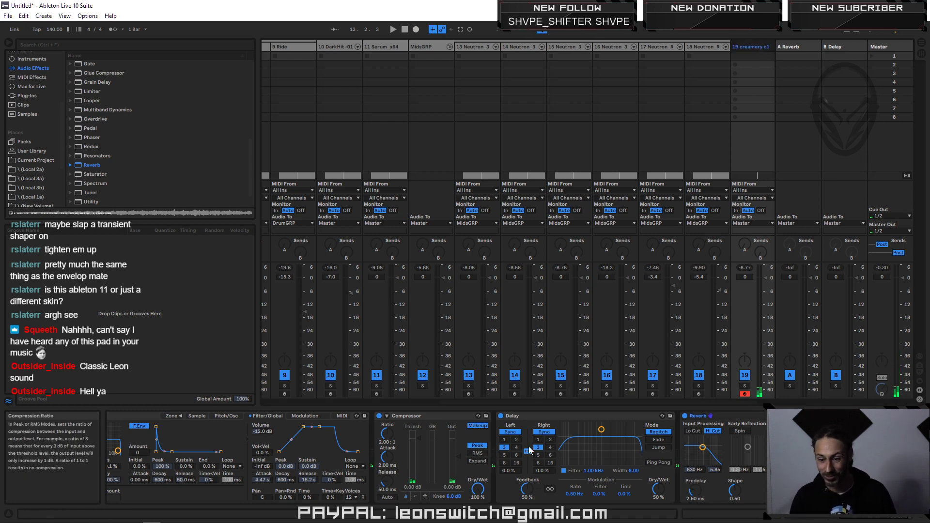
Step: Set the Compressor to 5.04:1 ratio, -15.3 dB threshold and -10.2 dB output, and the Delay to 6 sixteenths, 74% feedback and 64% dry/wet
drag(419, 441, 387, 422)
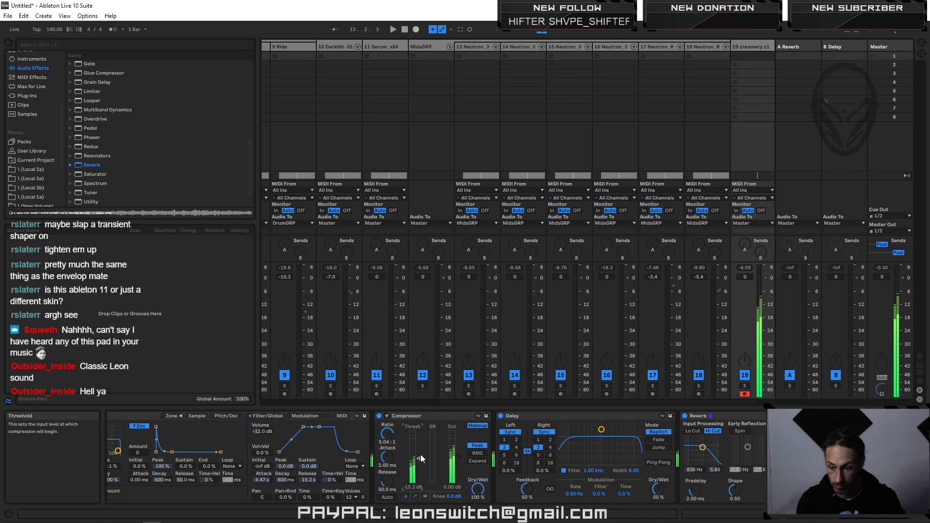
drag(459, 458, 460, 464)
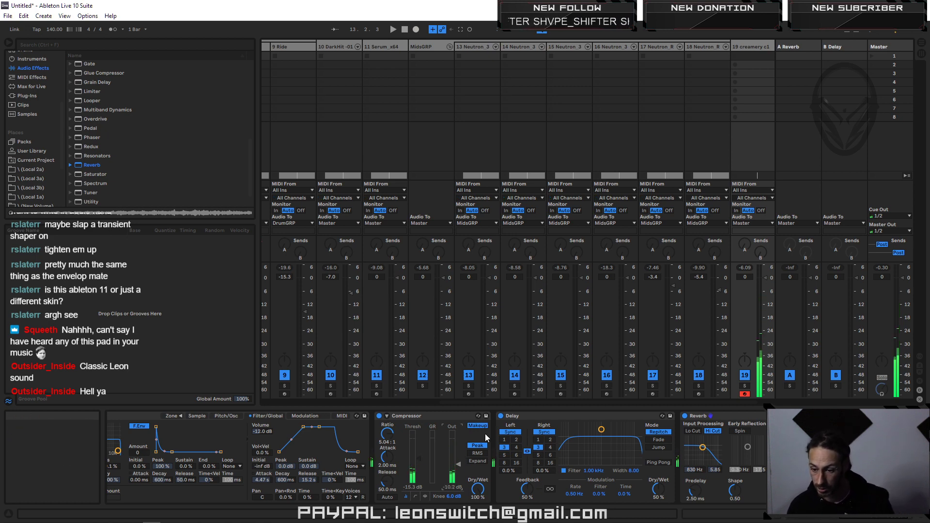
drag(527, 490, 528, 479)
click(516, 455)
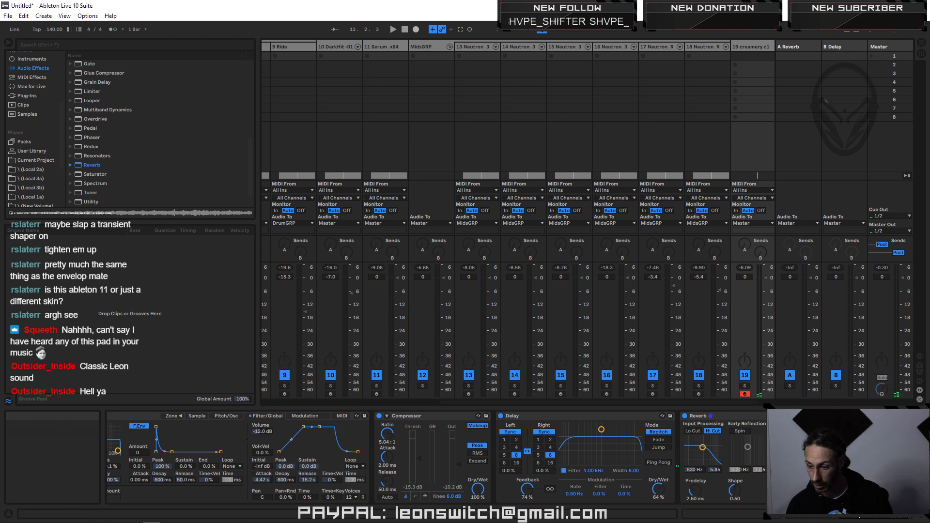
Step: Enable the Reverb's low cut, set its input filter to 1.62 kHz with width 5.46, raise the size to 500 and lengthen the decay
click(867, 518)
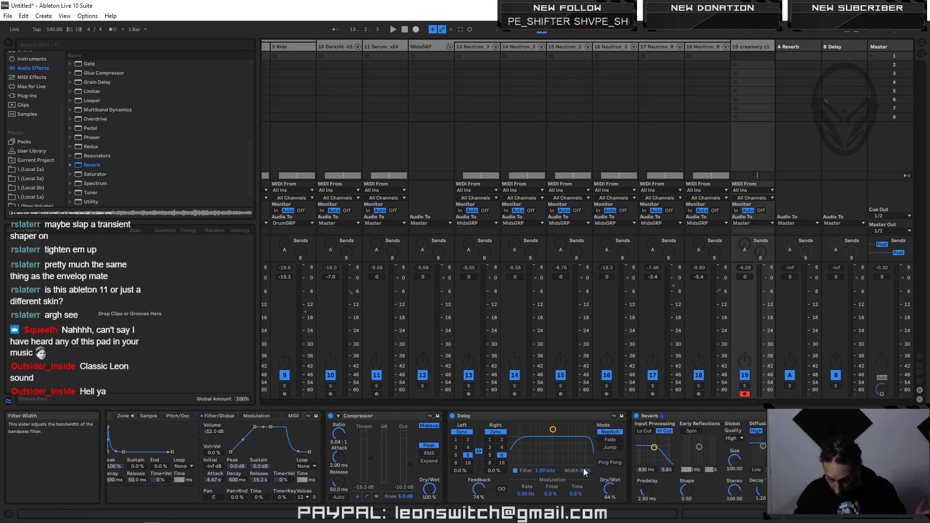
click(645, 432)
drag(654, 448, 657, 449)
drag(734, 461, 735, 422)
drag(738, 491, 761, 463)
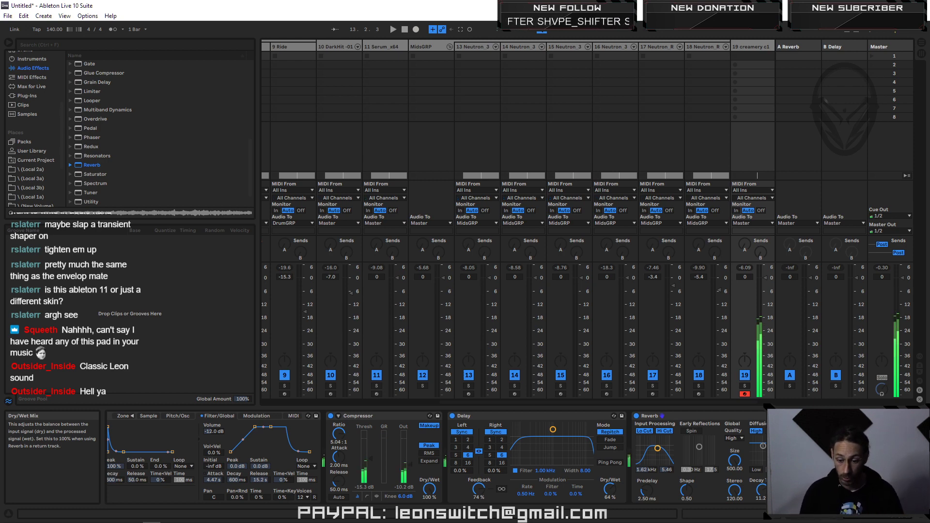
Step: Display the Sampler's MIDI routings and pitch bend range
click(295, 416)
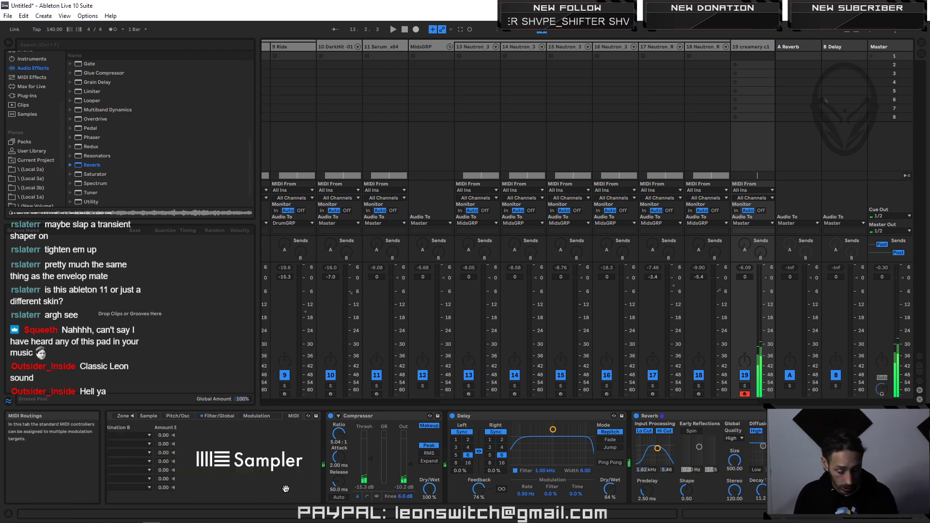
scroll(243, 492, left, 3)
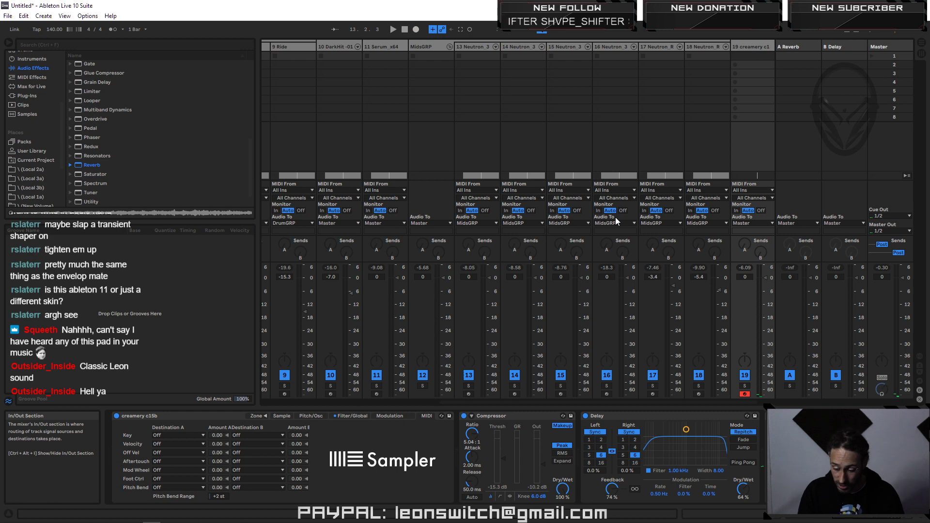
Step: Play the looped section between bars 3 and 19 in the arrangement to try the pad against the other tracks
key(Tab)
click(450, 64)
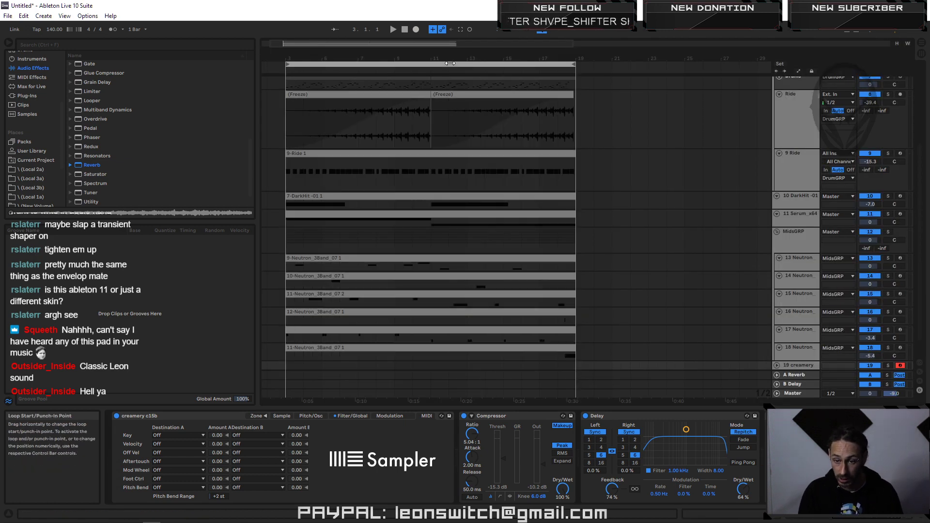
key(space)
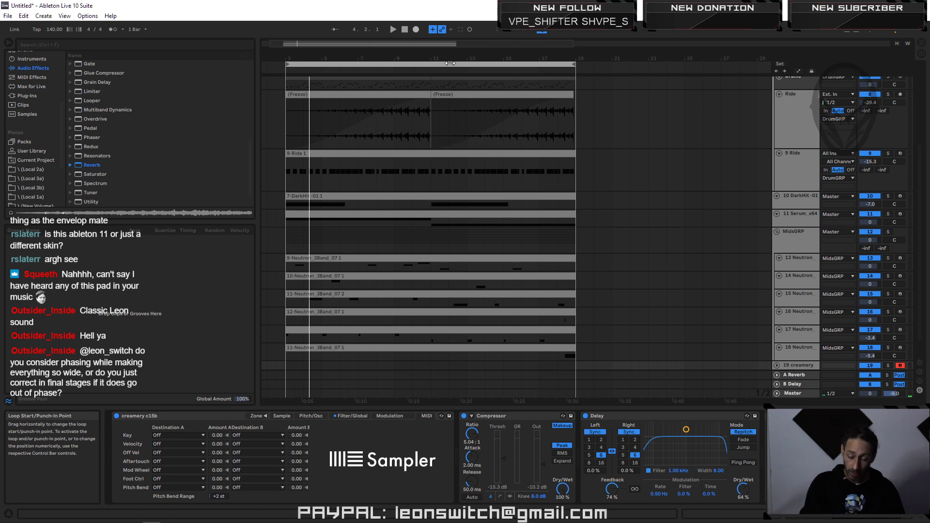
click(451, 64)
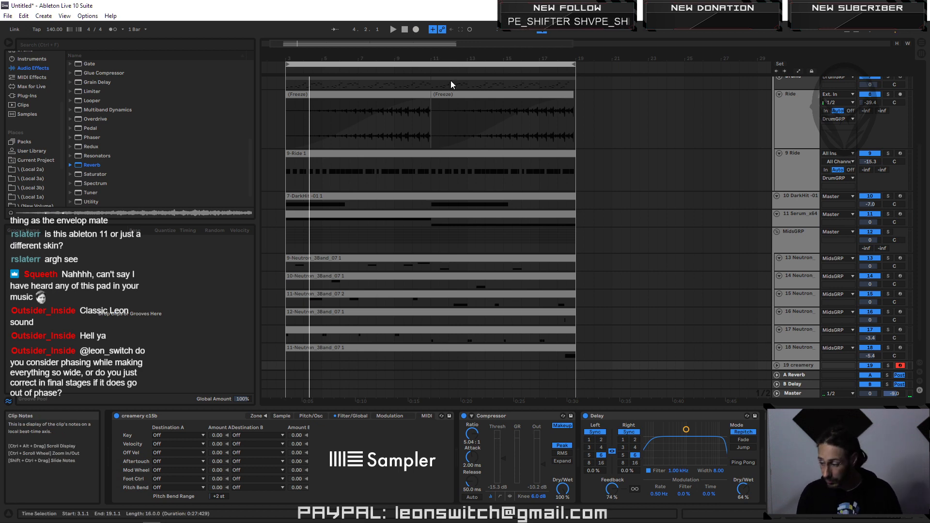
click(451, 80)
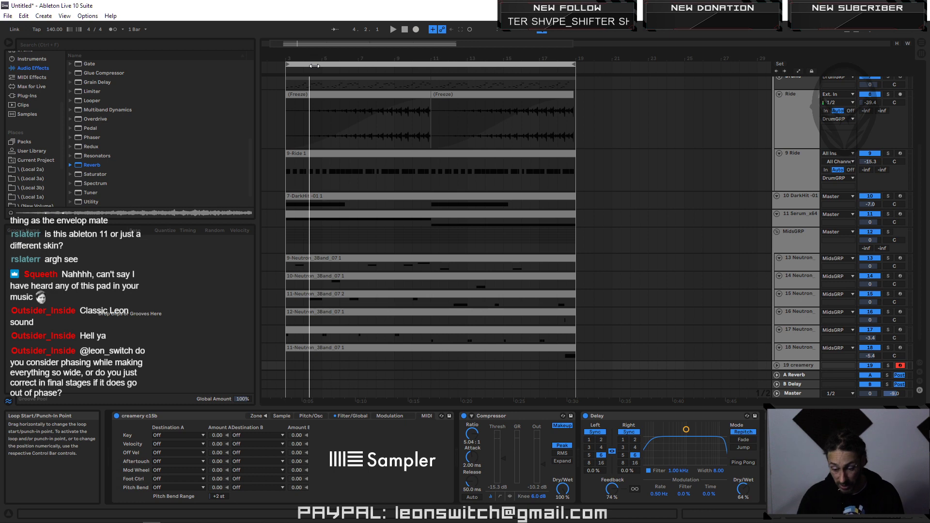
key(space)
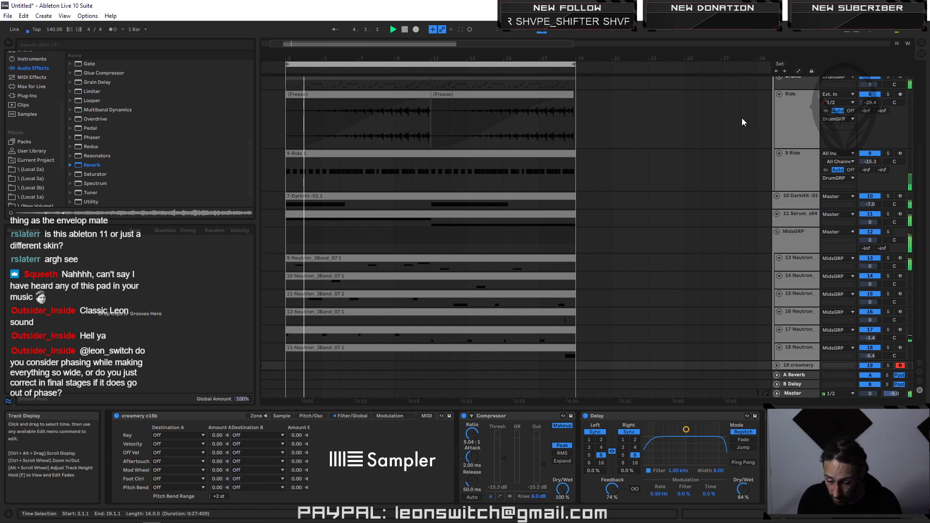
scroll(633, 200, down, 1)
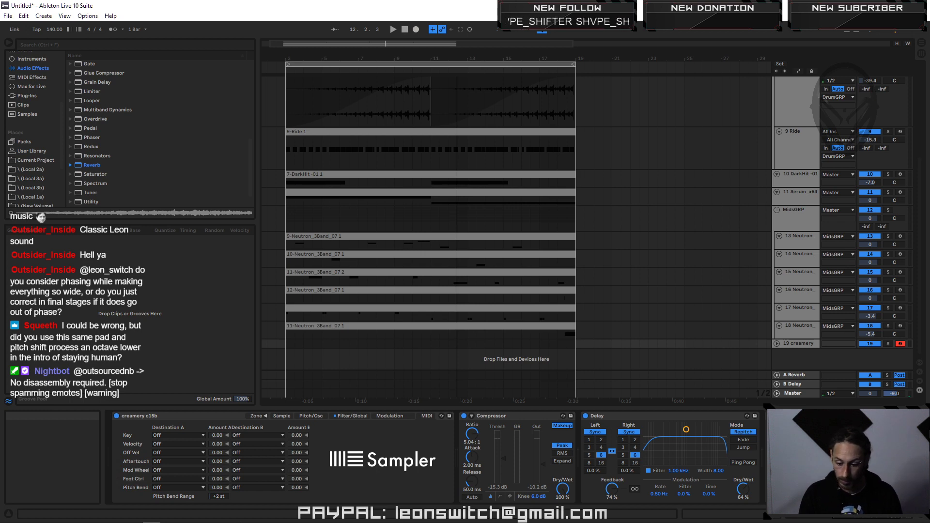
click(385, 66)
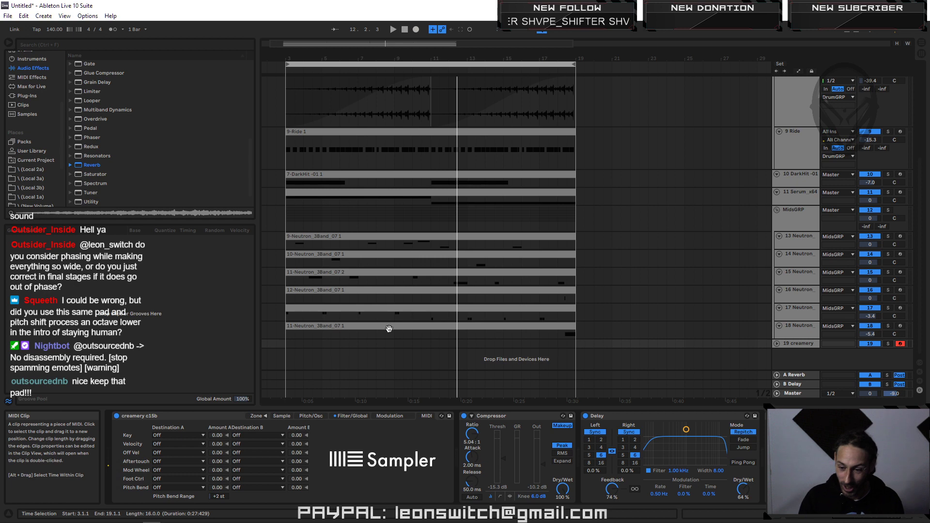
click(424, 67)
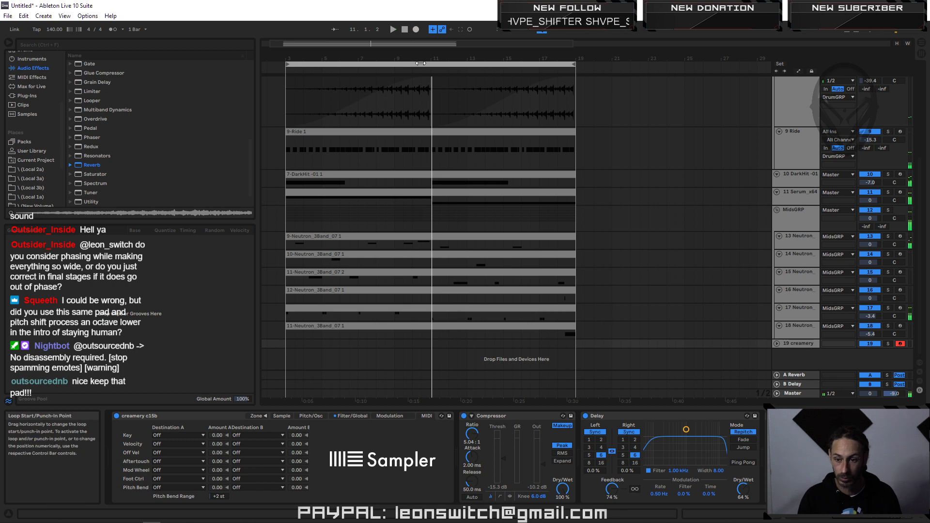
click(371, 64)
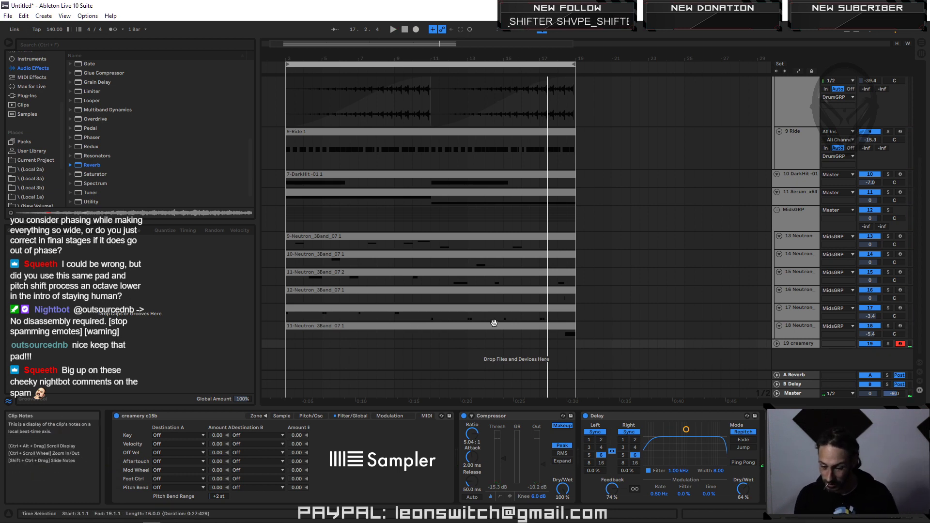
Step: Record the pad note into a 16-bar MIDI clip on the creamery track, spanning bars 3 to 19
click(798, 344)
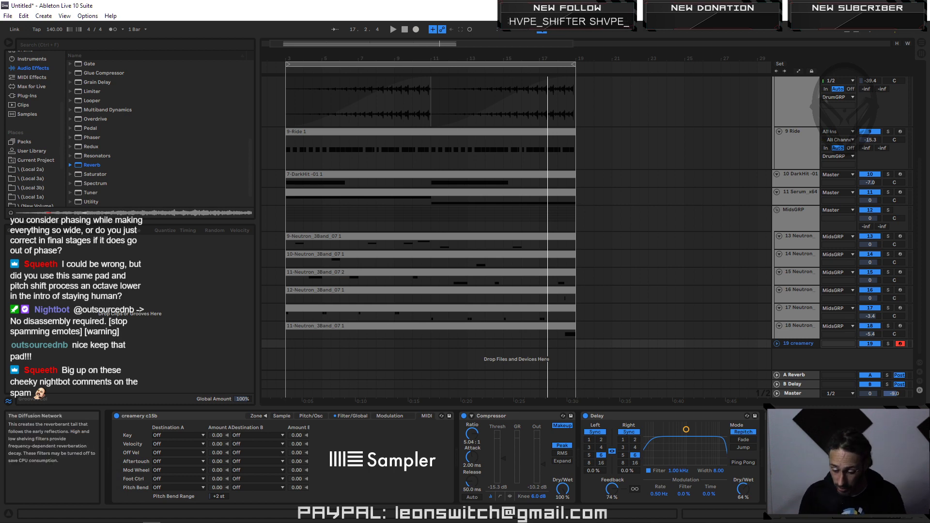
click(436, 63)
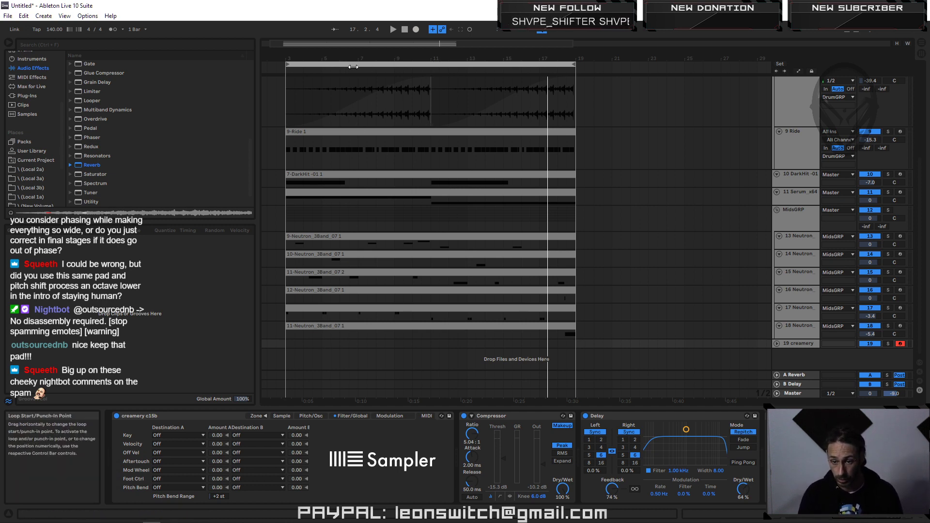
key(space)
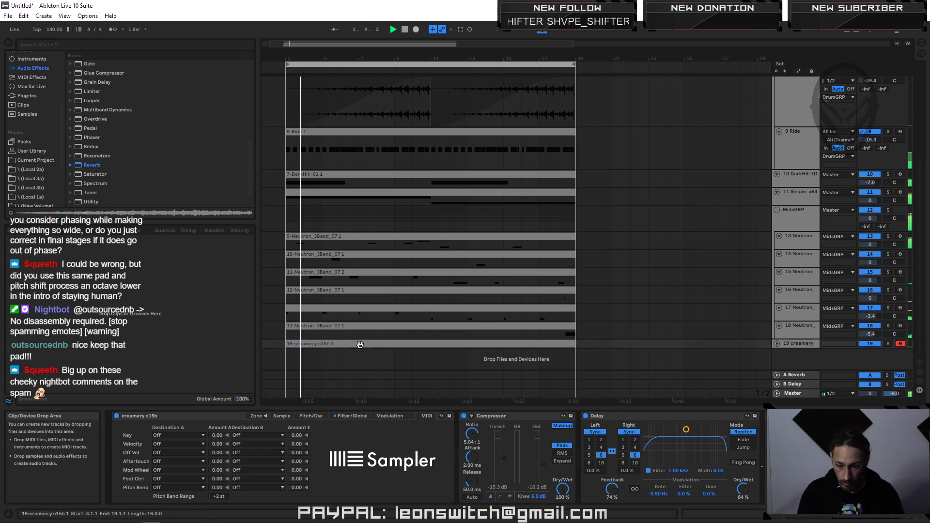
key(space)
Step: Transpose the creamery clip's C4 note up to C5 and lower the pad track's volume to -13.0 dB
double_click(450, 346)
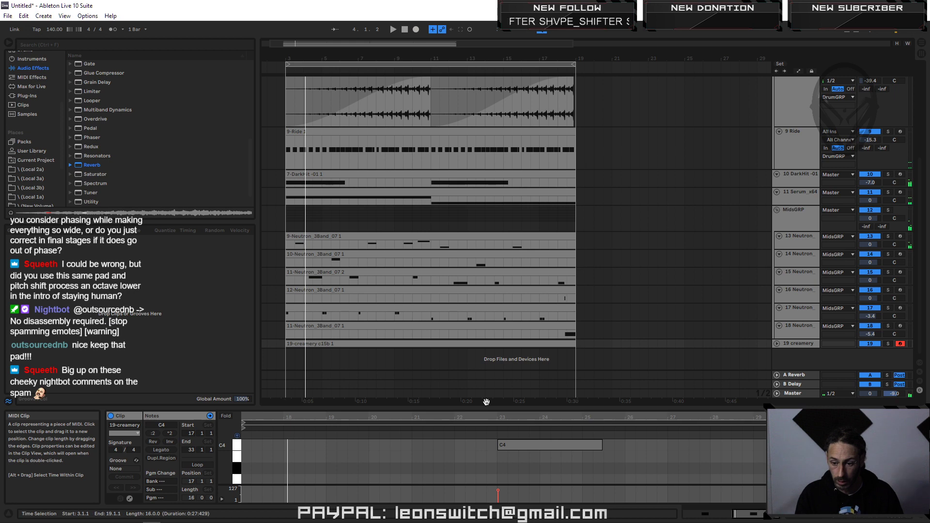
click(554, 447)
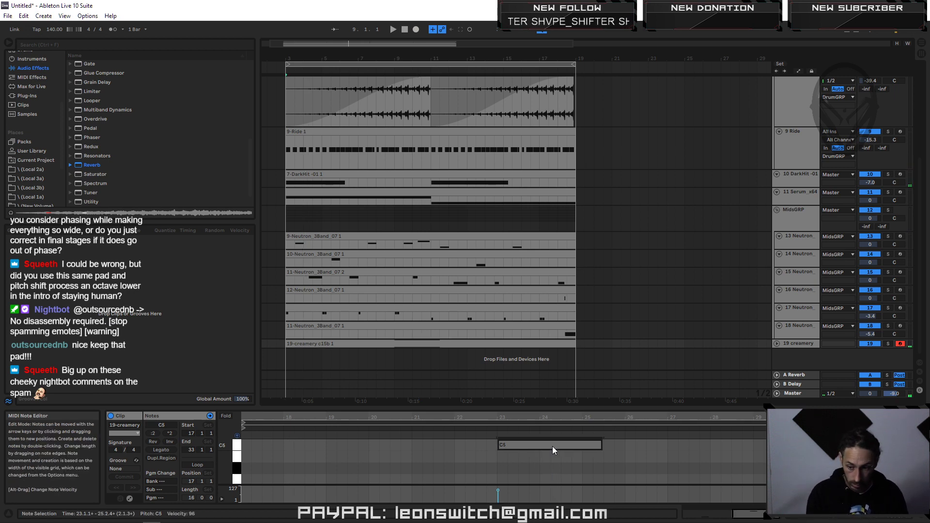
key(Tab)
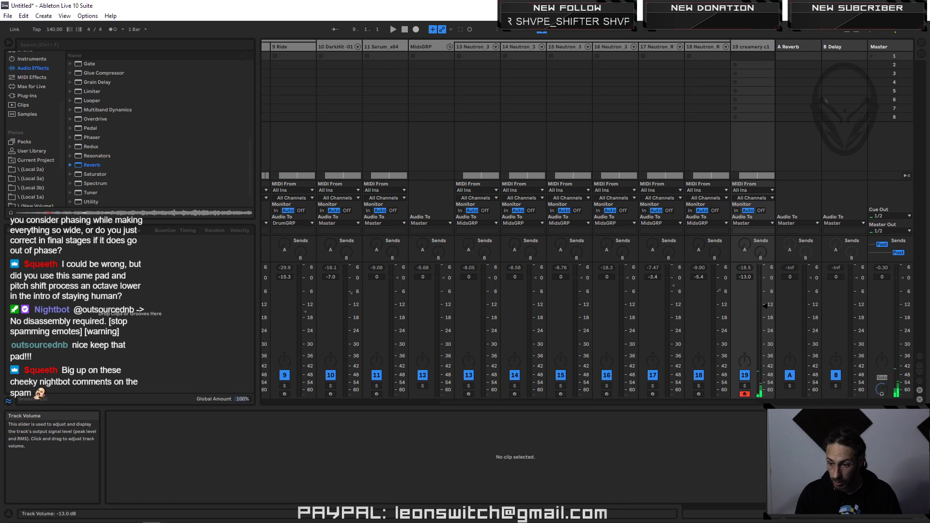
key(Tab)
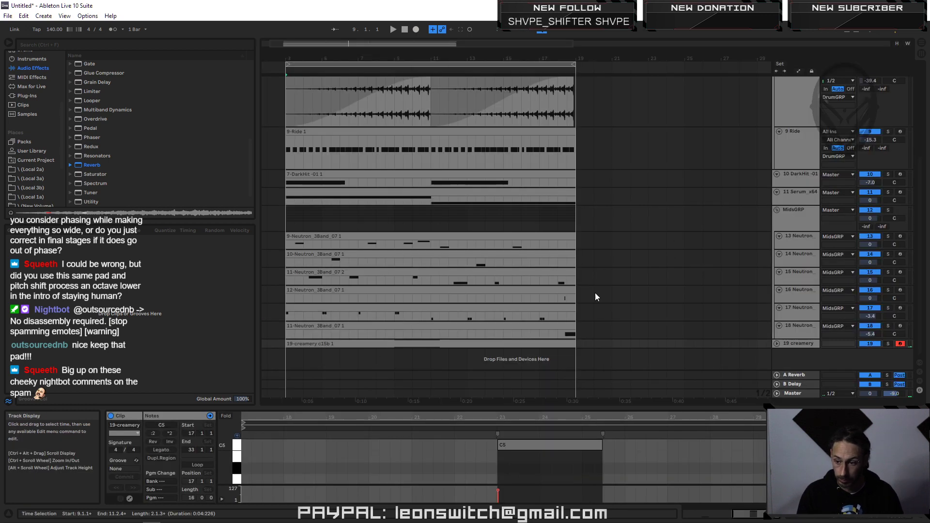
Step: Enlarge the creamery clip's editor and draw a falling MIDI Ctrl Pitch Bend envelope between about bars 24 and 25 during playback
key(space)
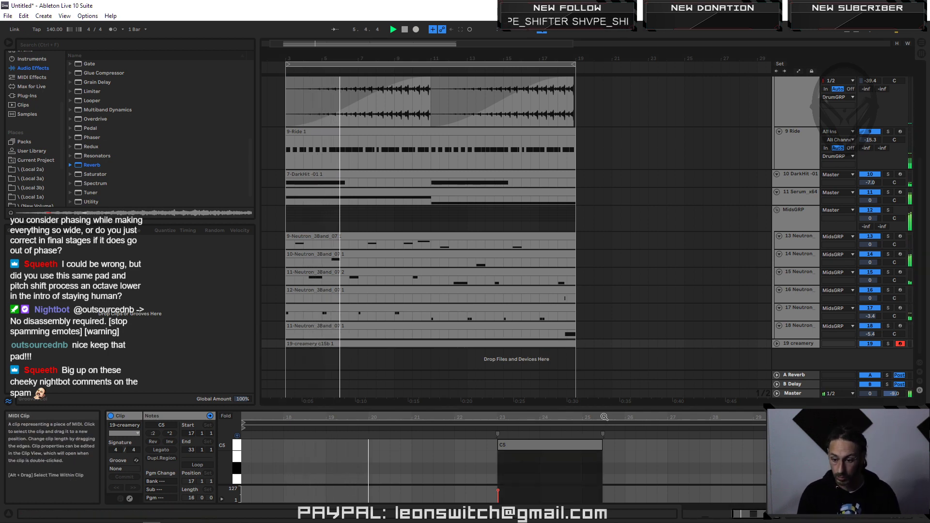
drag(603, 407, 608, 371)
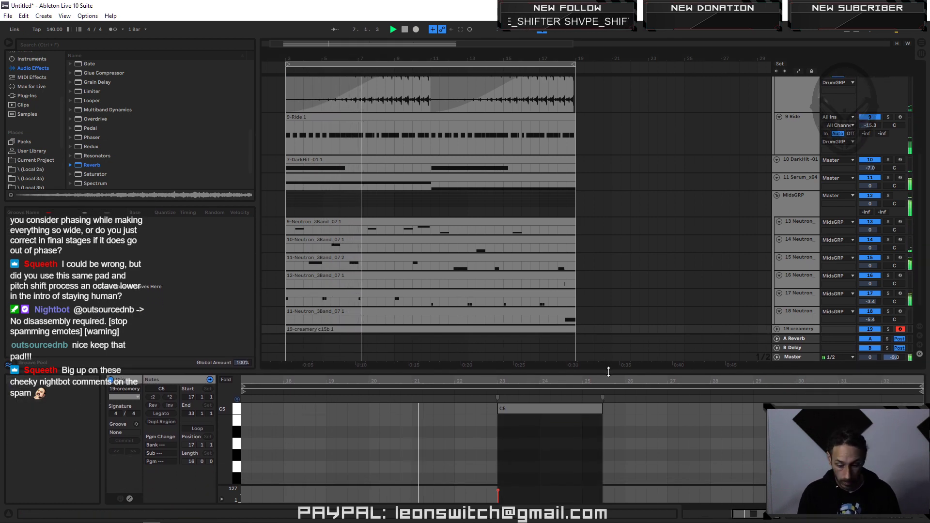
click(130, 498)
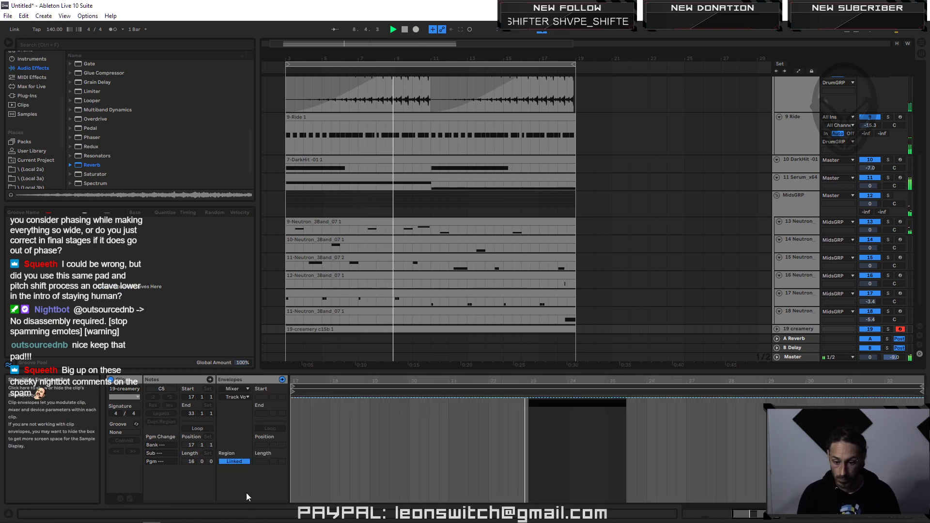
click(236, 398)
click(243, 387)
click(244, 386)
click(245, 403)
click(239, 398)
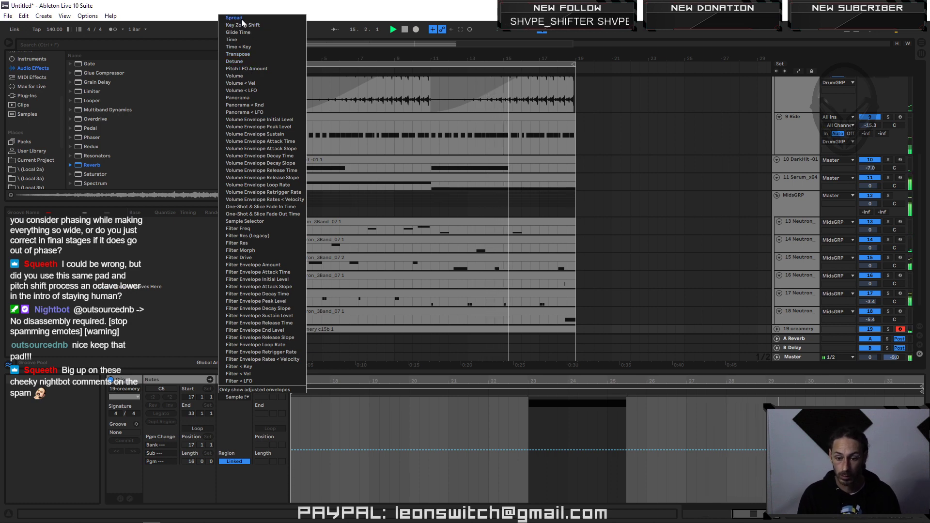
click(182, 292)
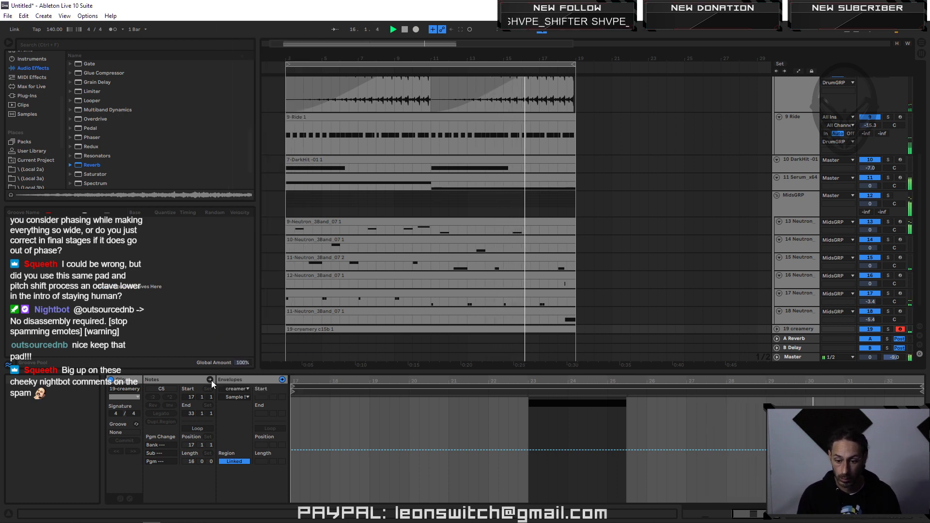
click(241, 390)
click(243, 395)
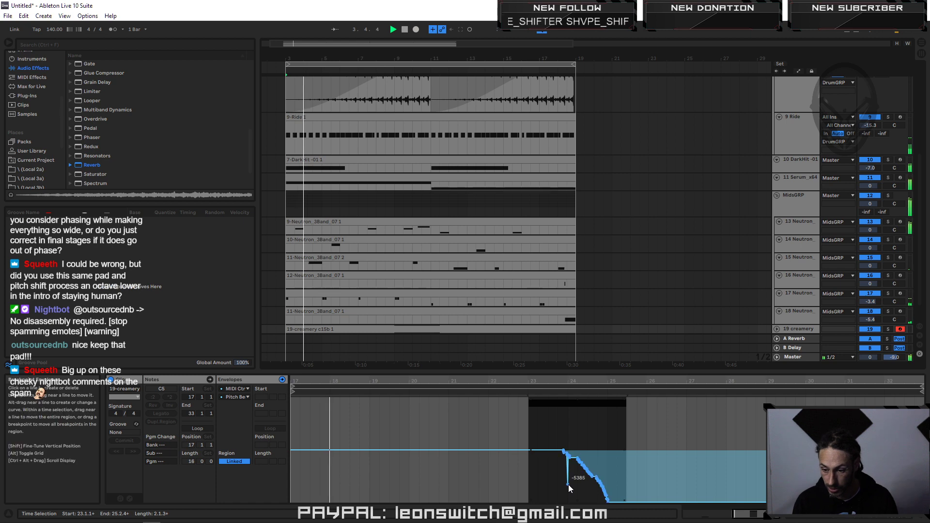
Step: Straighten the pitch bend drop by deleting the envelope breakpoints between 24.1.1 and 25.1.1
double_click(568, 485)
mouse_move(591, 478)
mouse_down()
mouse_move(616, 479)
mouse_move(607, 478)
mouse_up()
key(Delete)
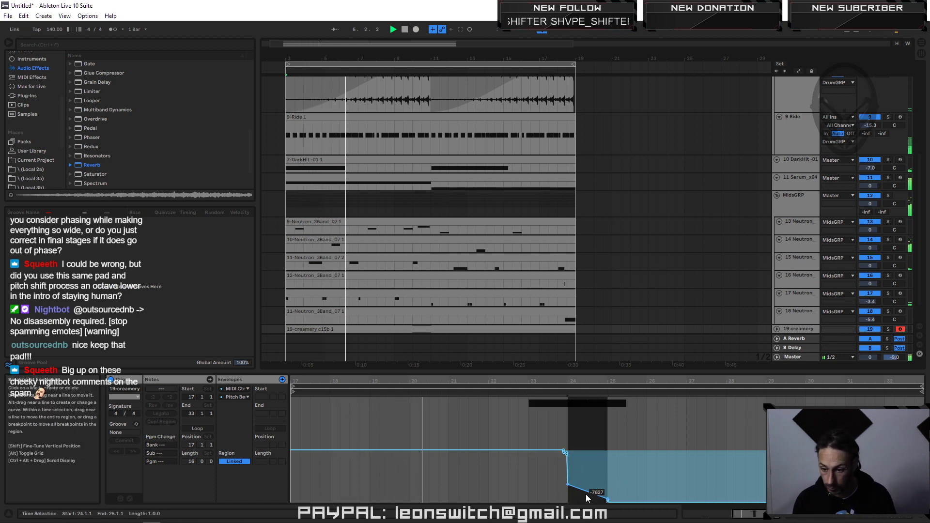
Step: Move the creamery clip's lower pitch bend breakpoint from bar 24 to bar 25 to form one straight falling slope
drag(568, 483, 608, 498)
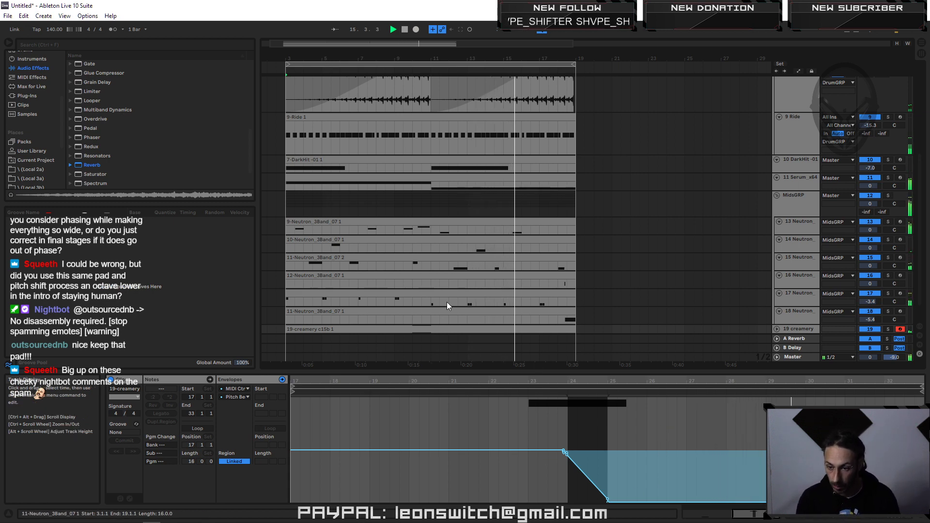
Step: Solo the Pad track to check it, deactivate the track, and play the loop from bar 3 without it
scroll(452, 201, up, 4)
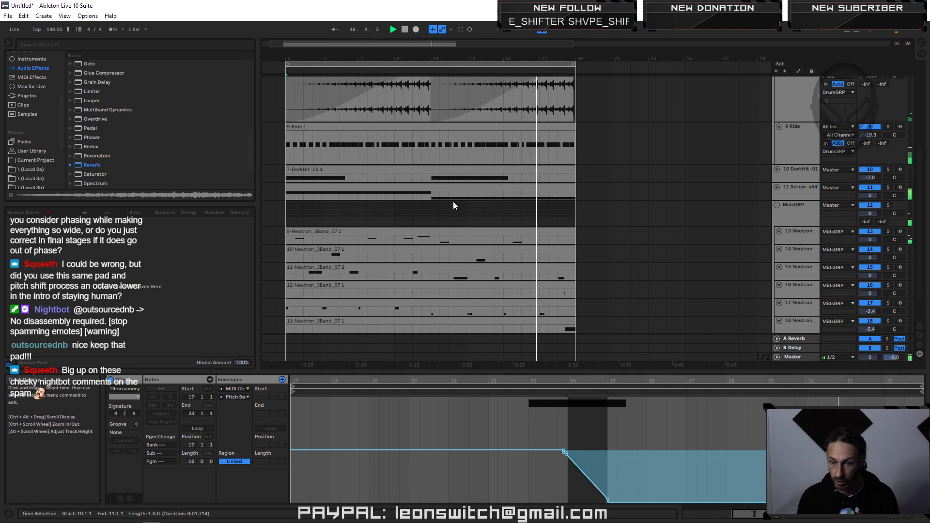
scroll(512, 206, up, 4)
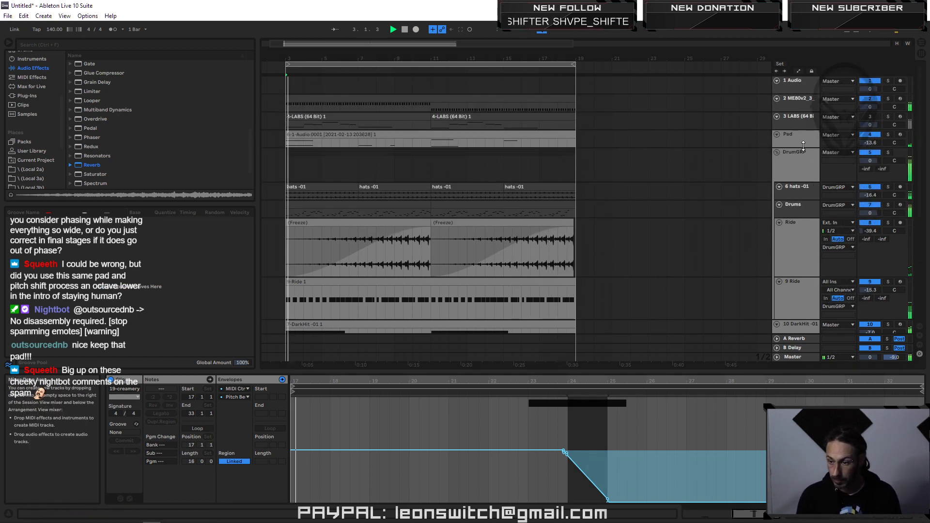
click(761, 133)
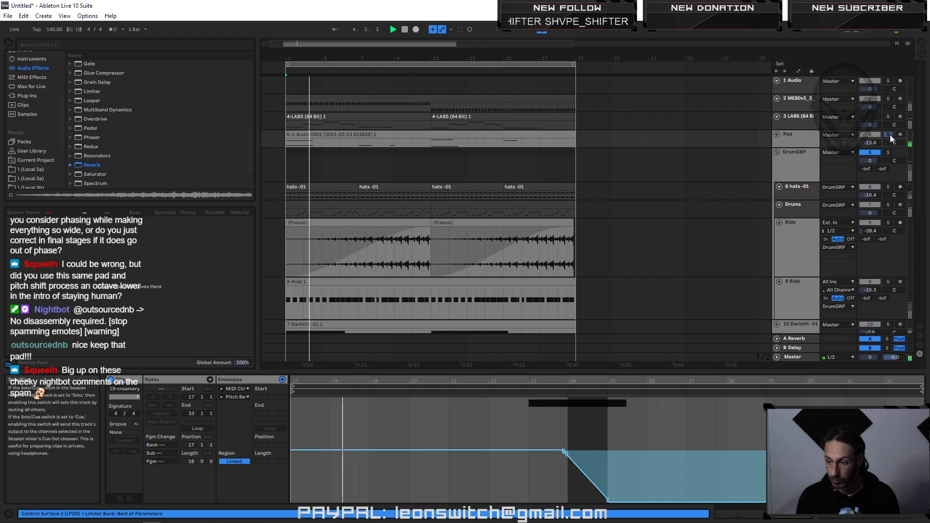
click(870, 135)
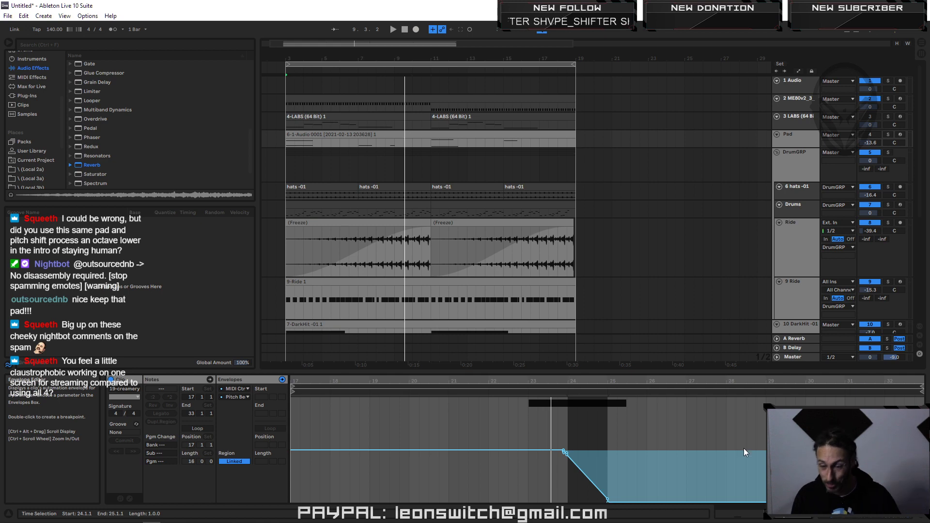
click(435, 64)
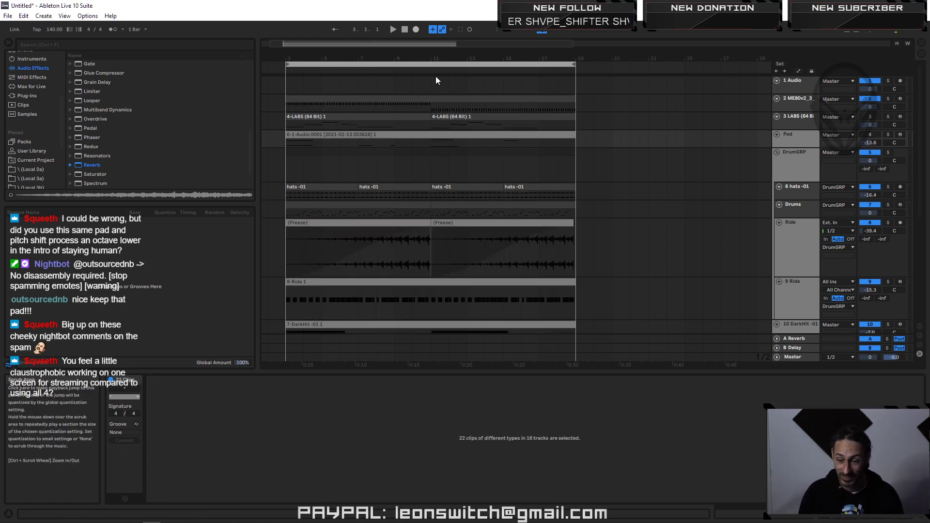
key(space)
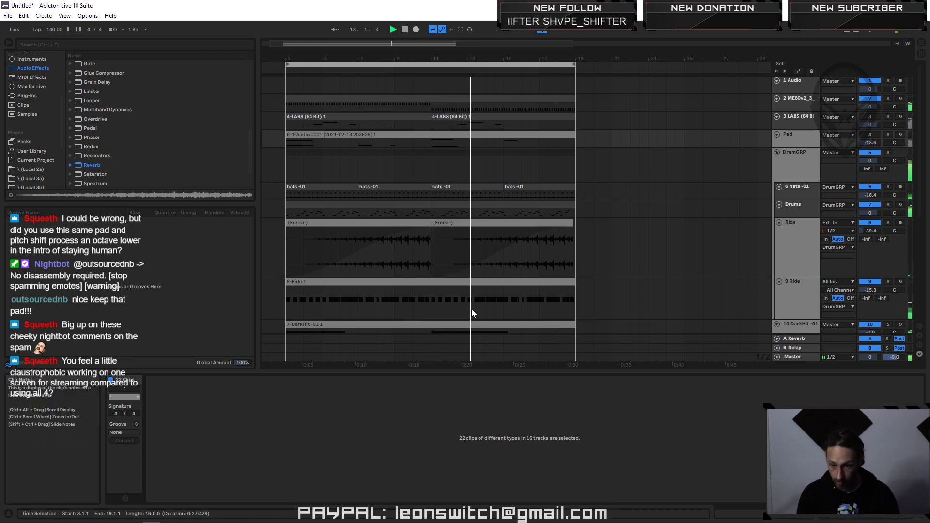
Step: Show the creamery clip's notes in place of its envelopes and raise the C5 note five semitones to F5
scroll(447, 307, down, 8)
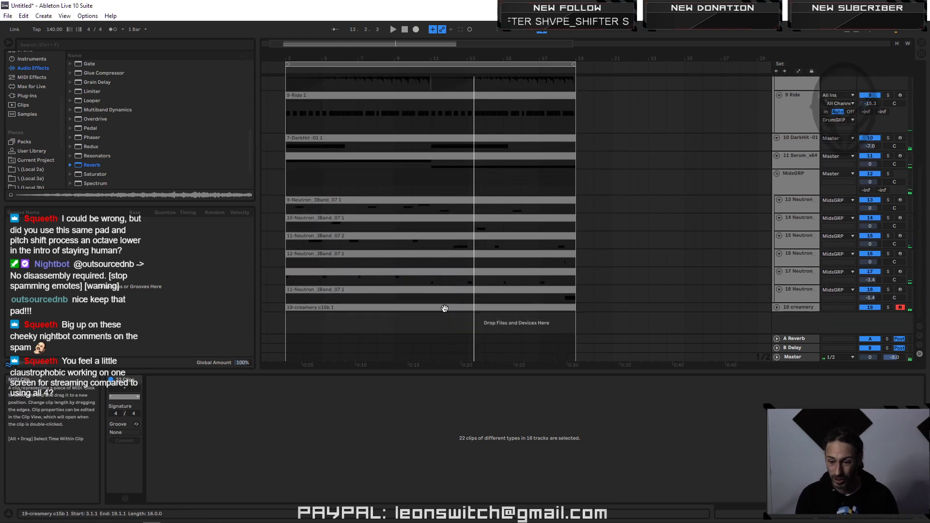
click(443, 309)
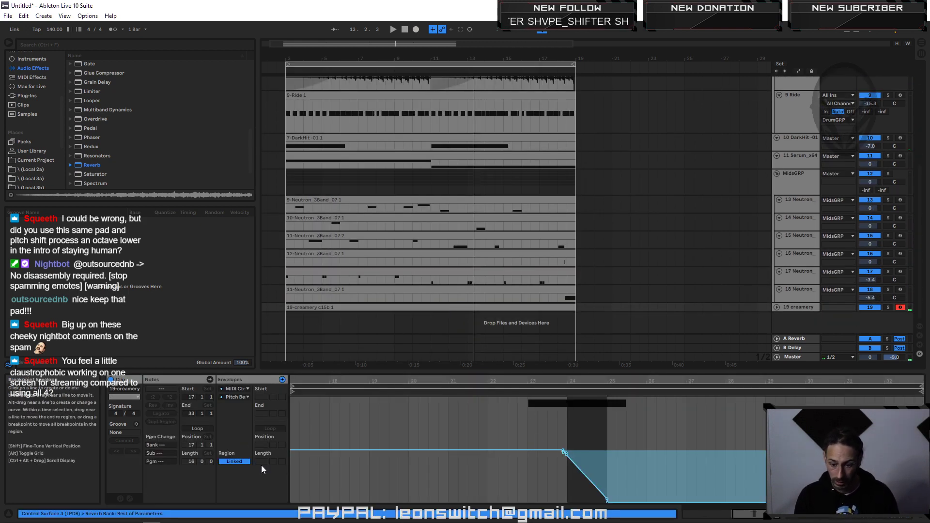
click(131, 498)
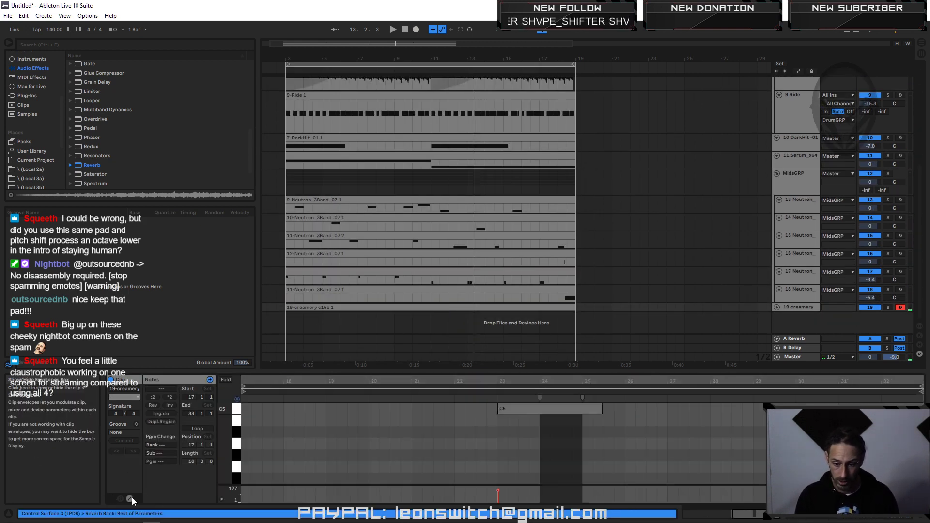
click(531, 408)
key(space)
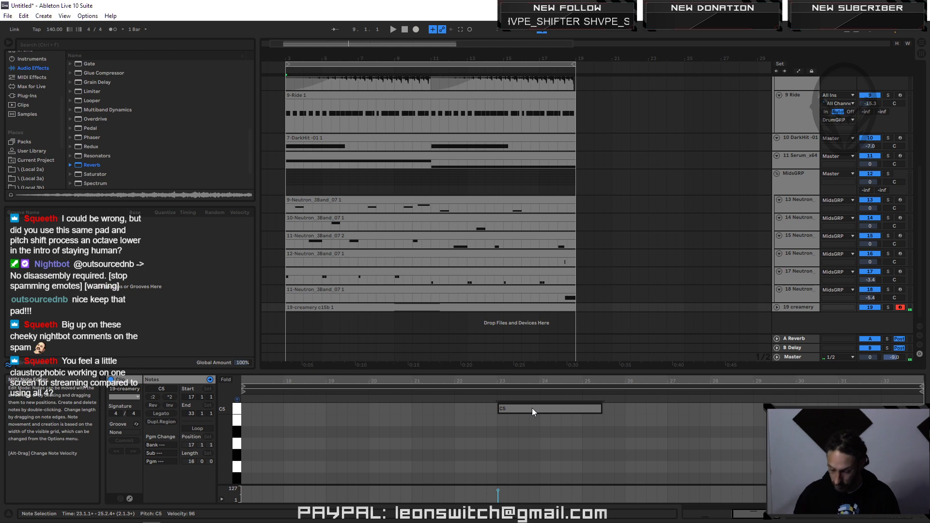
key(Up)
key(Up)
key(Up)
key(Up)
key(Up)
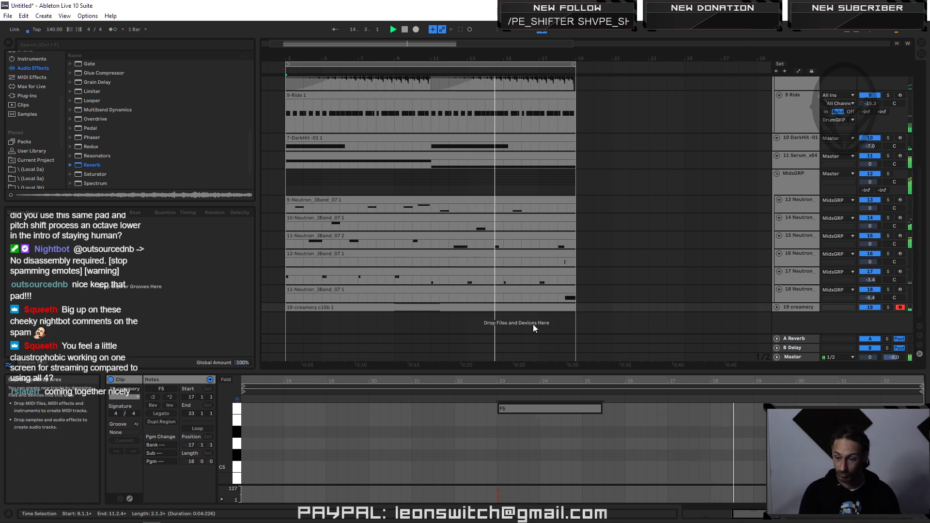
Step: Lower the creamery clip's note one octave to F4 and replay the loop from bar 3 to hear it with the other tracks
click(530, 405)
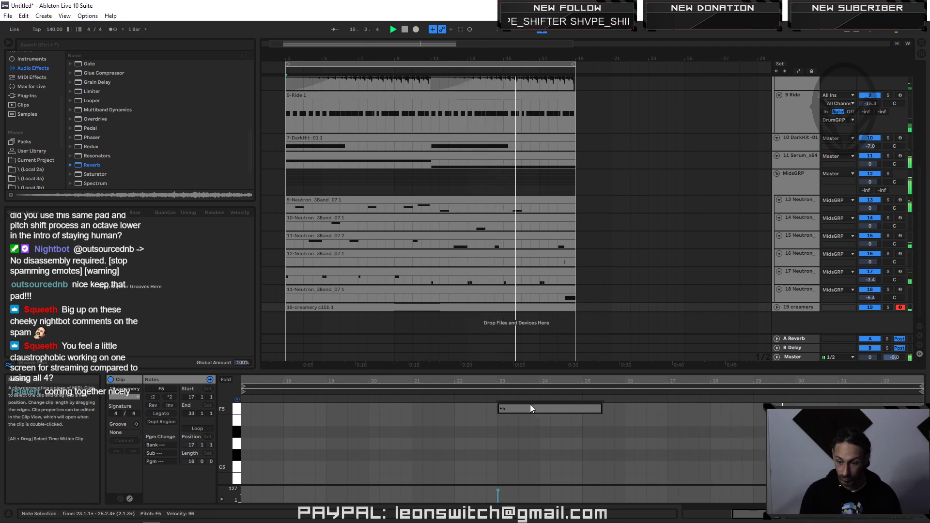
key(shift+Down)
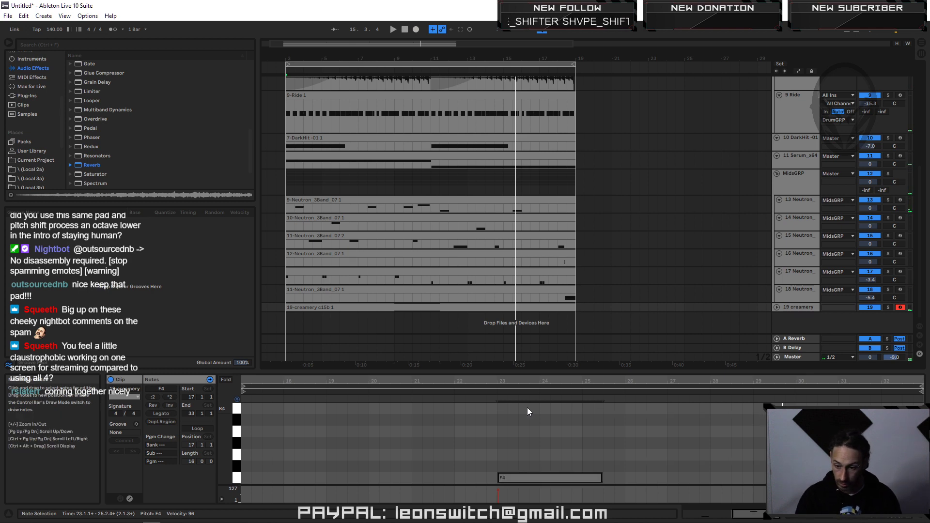
click(505, 309)
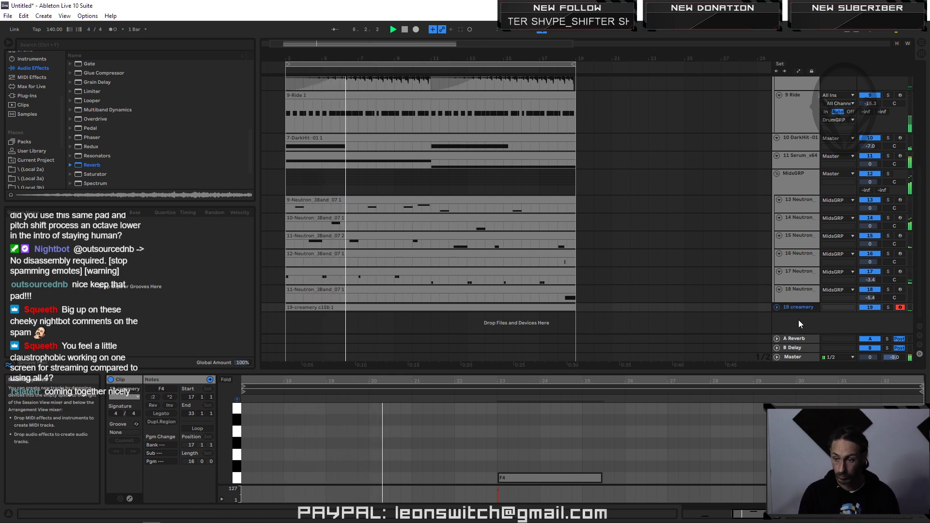
scroll(662, 198, up, 3)
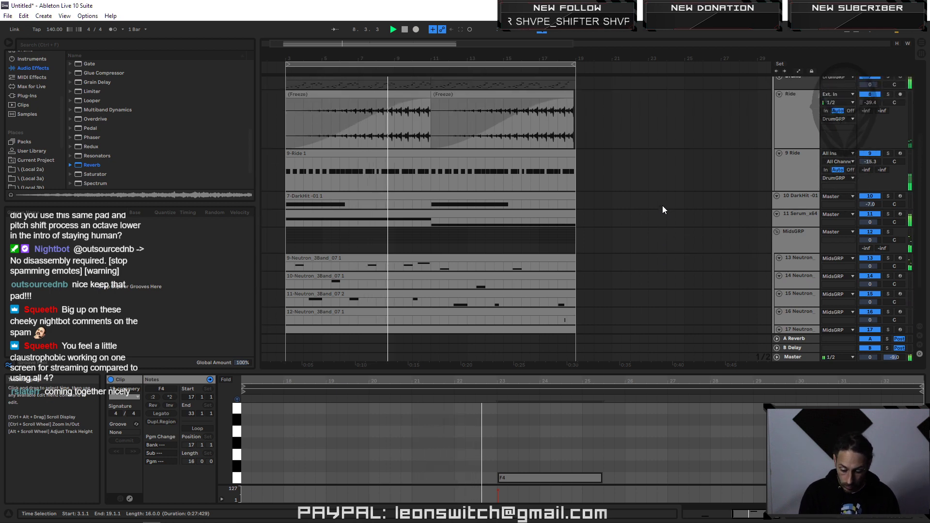
scroll(691, 213, down, 3)
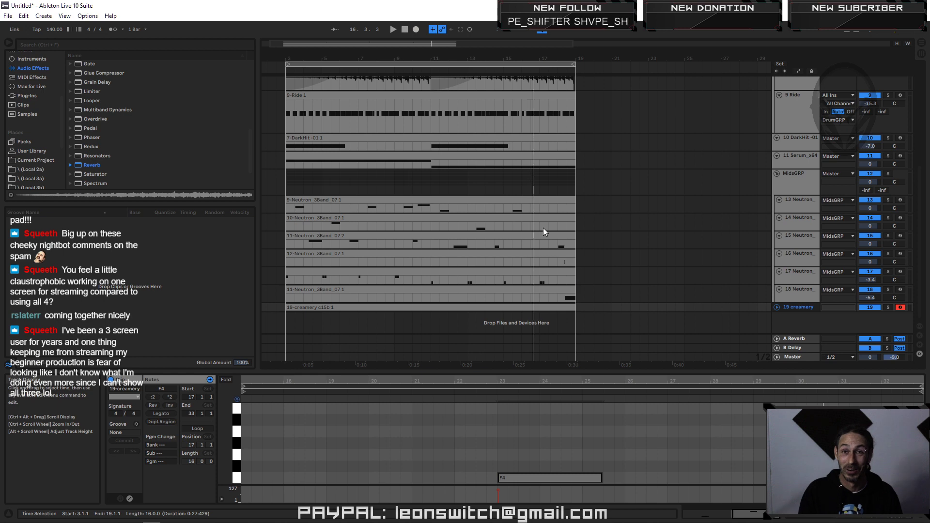
click(494, 66)
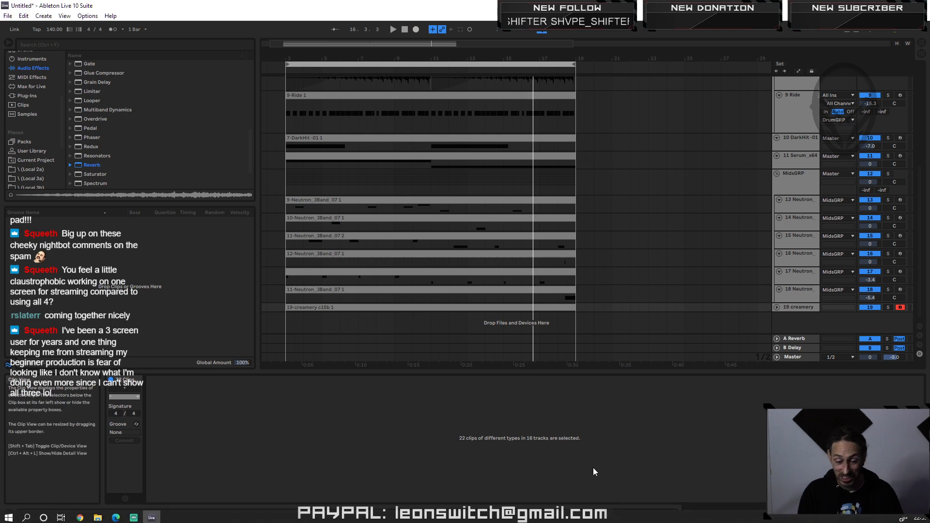
click(548, 310)
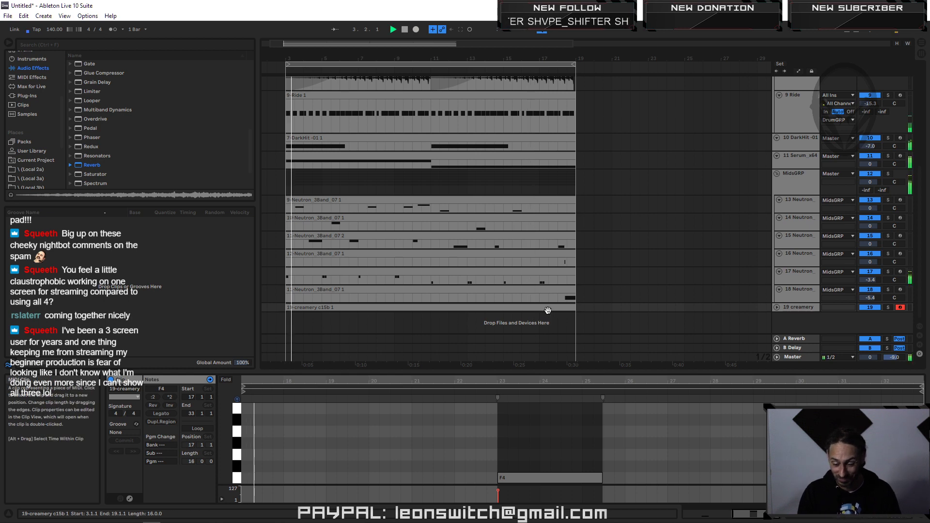
scroll(548, 310, up, 8)
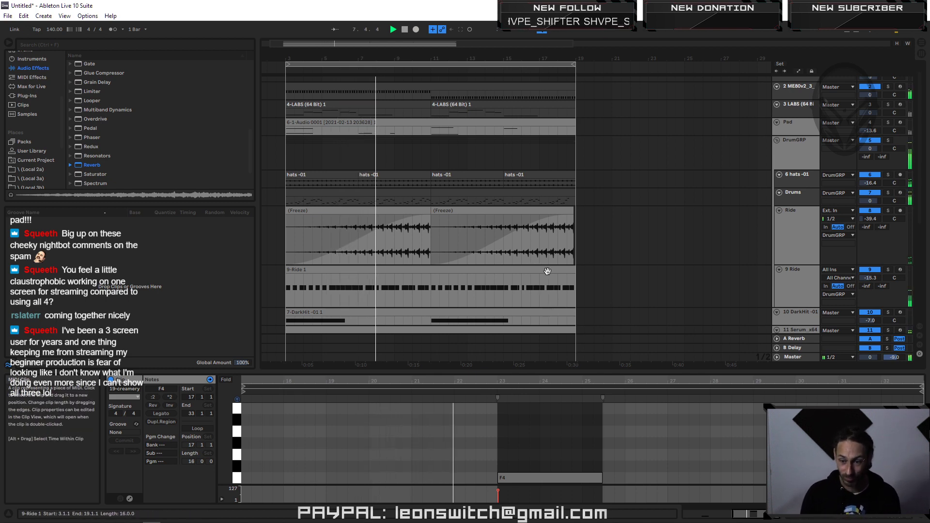
scroll(614, 276, up, 1)
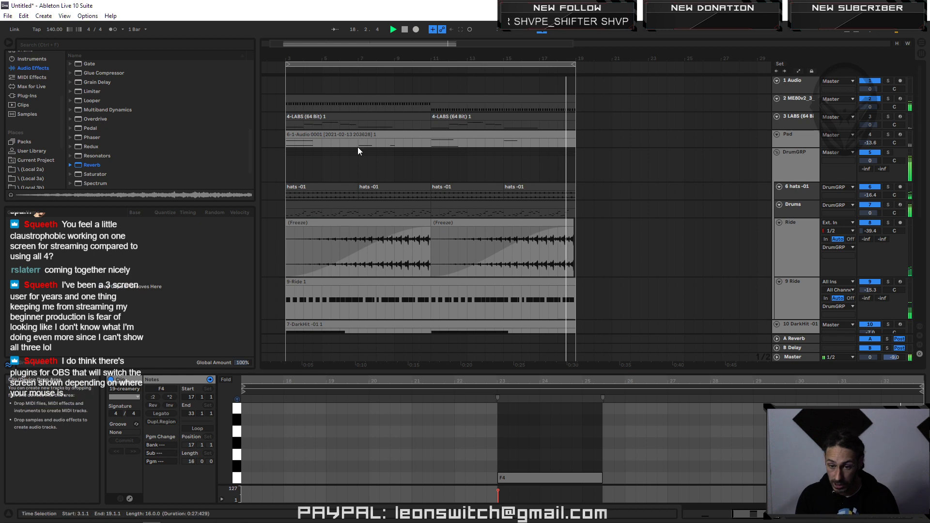
Step: Move the Pad track's clip past the loop to start at about bar 20, then reactivate the track and arm it for recording
click(350, 118)
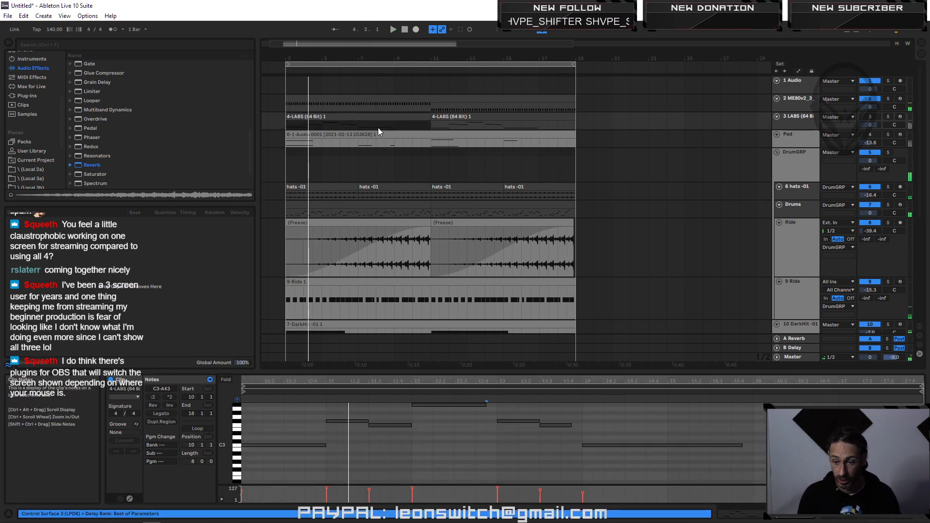
click(365, 133)
drag(298, 134, 609, 144)
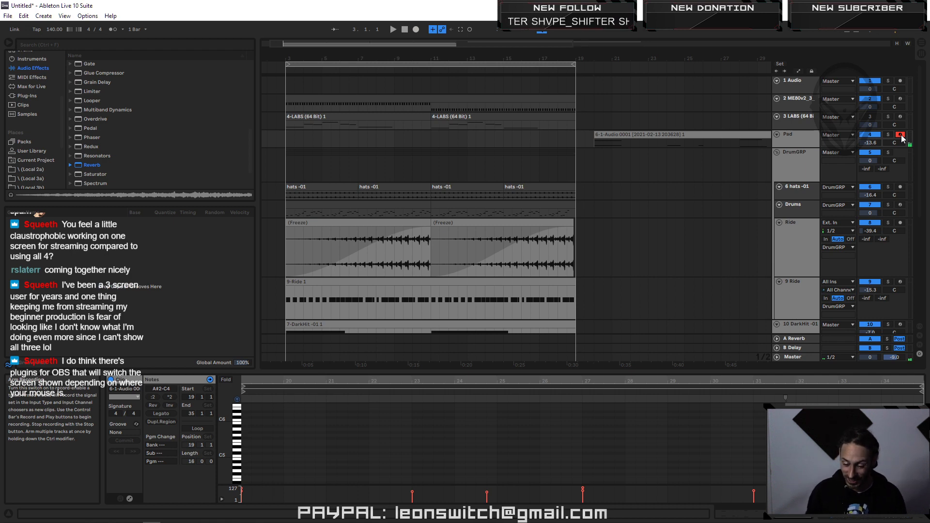
Step: Play the bar 3 to 19 loop with the Pad track armed, and review the drum, Neutron and creamery tracks
click(485, 64)
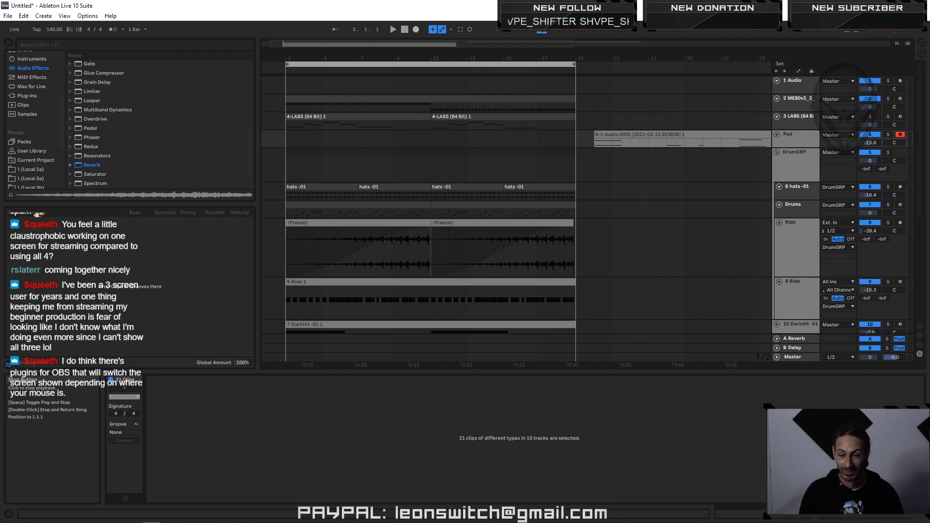
key(space)
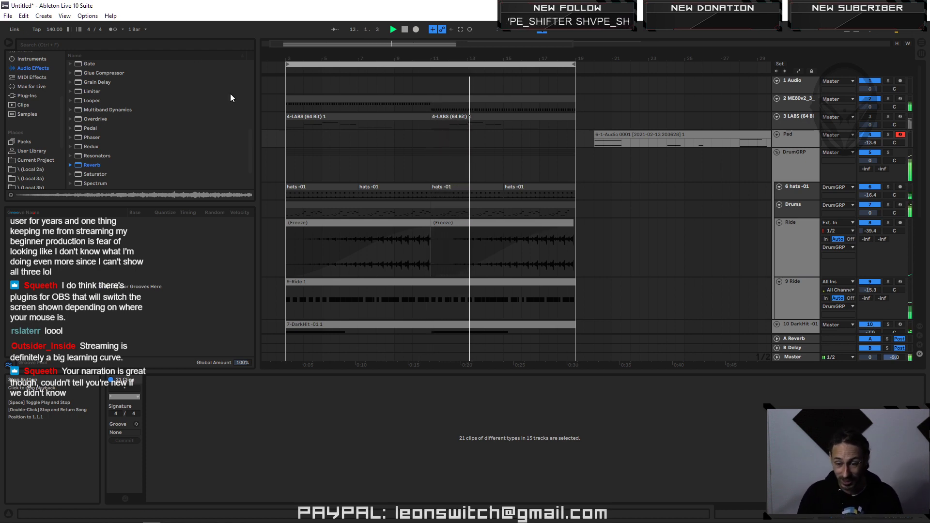
scroll(635, 278, down, 3)
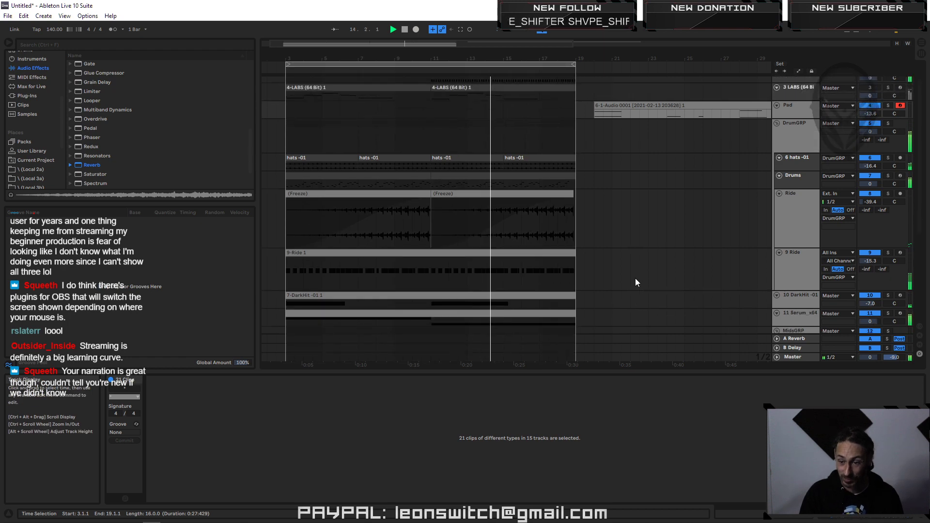
scroll(629, 277, down, 3)
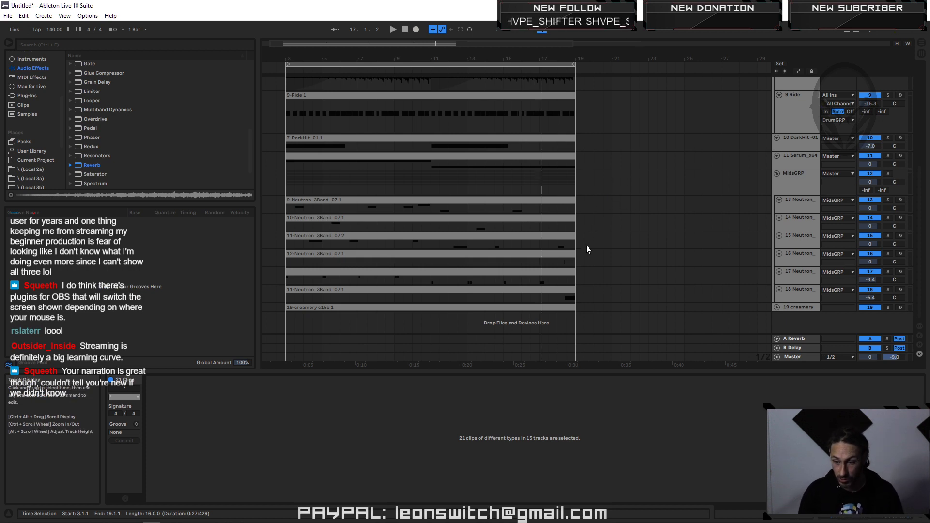
scroll(604, 283, up, 8)
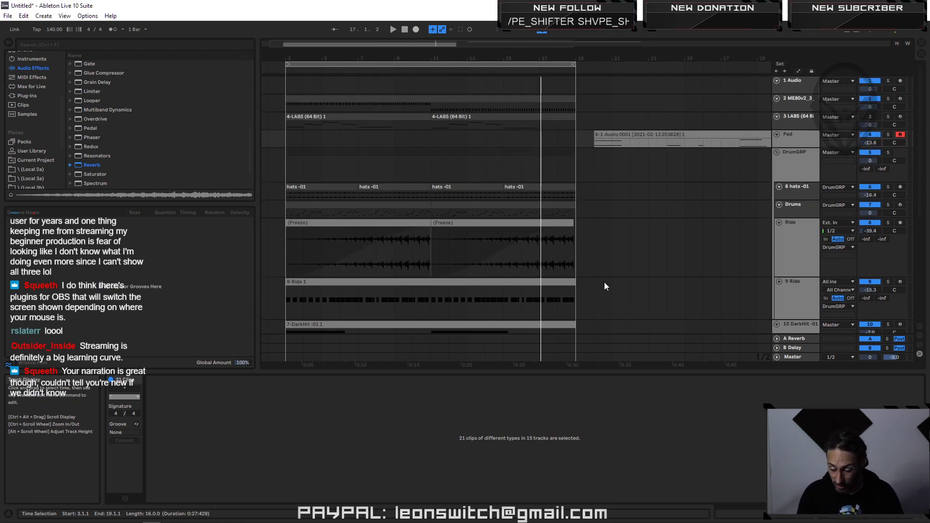
click(428, 65)
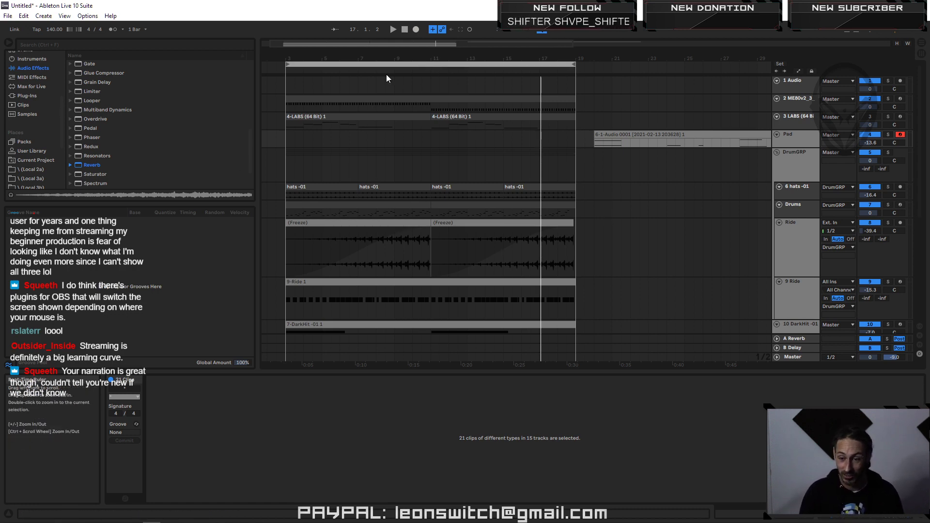
key(space)
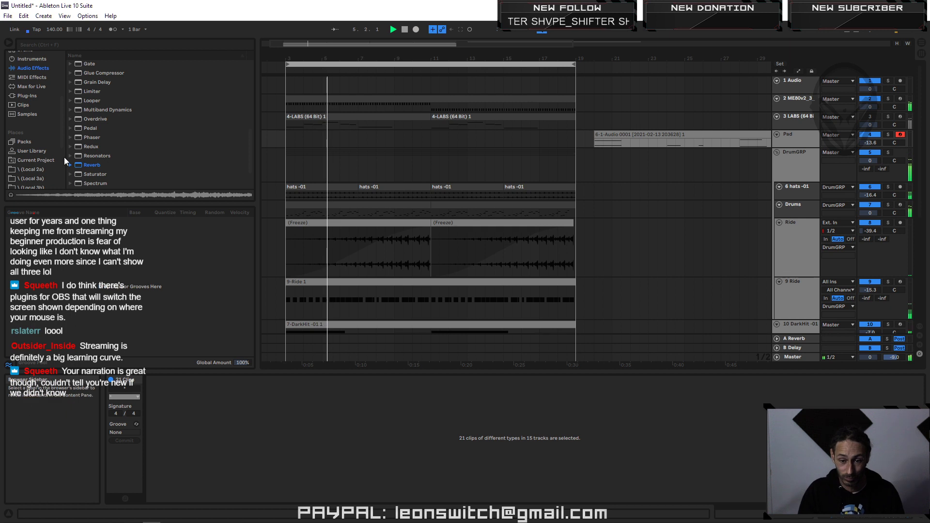
scroll(28, 157, down, 3)
scroll(28, 157, up, 3)
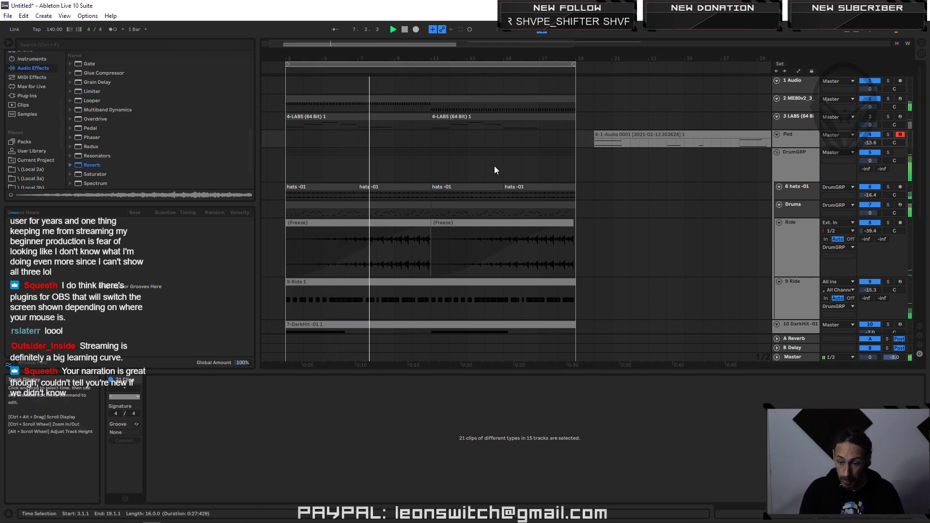
scroll(616, 225, down, 4)
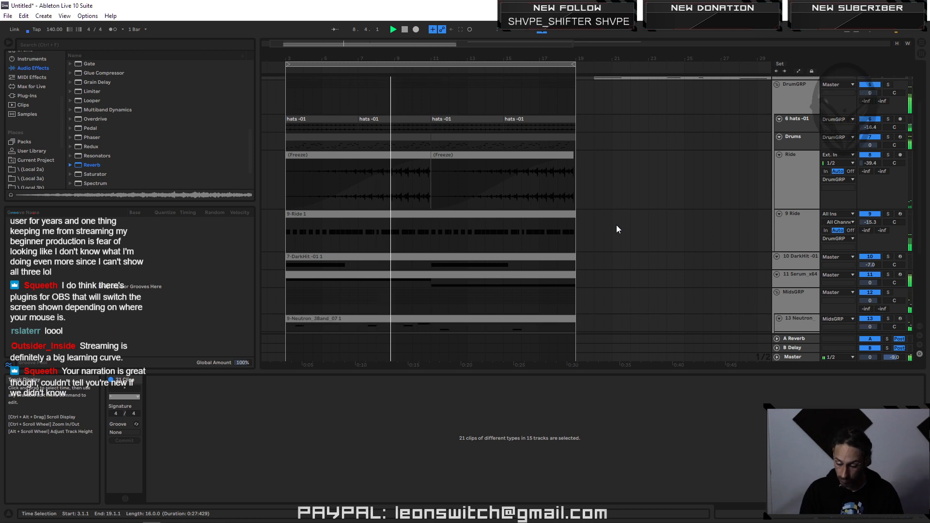
scroll(619, 228, down, 2)
scroll(620, 227, down, 4)
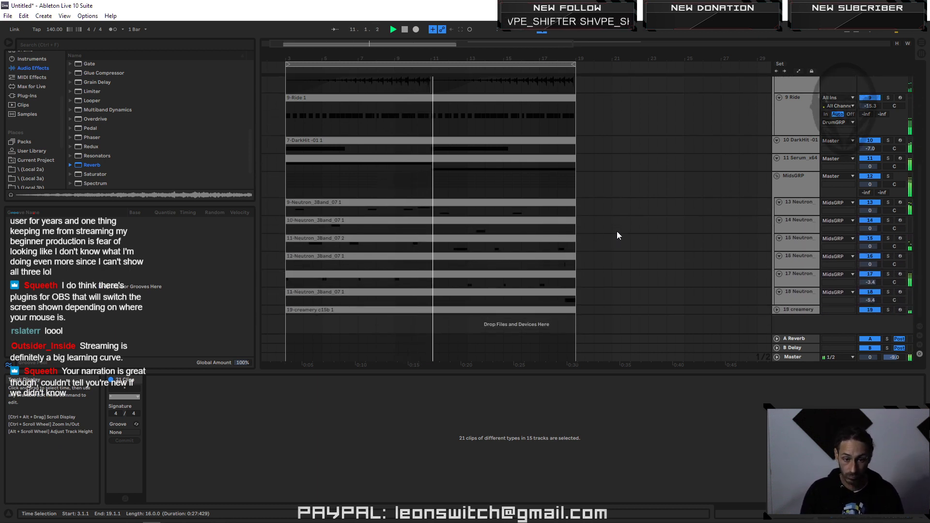
scroll(617, 231, down, 1)
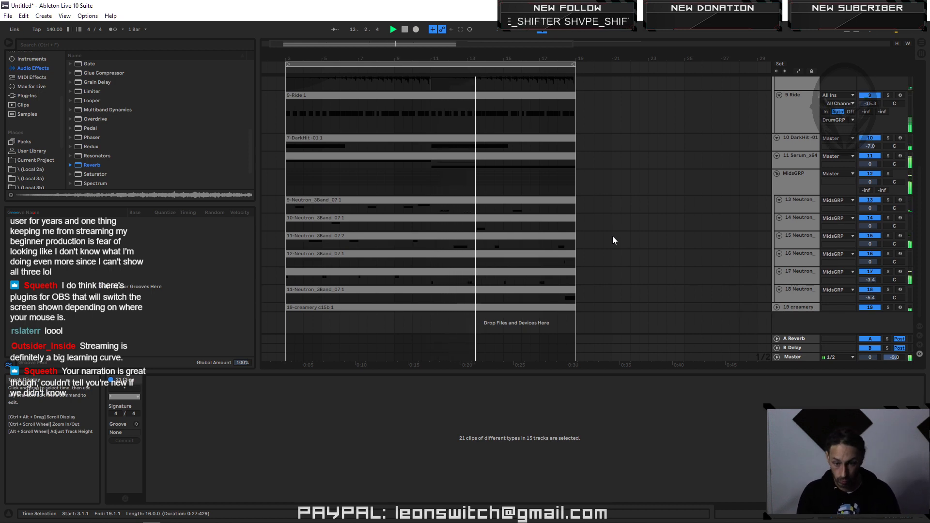
scroll(615, 251, up, 1)
scroll(615, 255, up, 2)
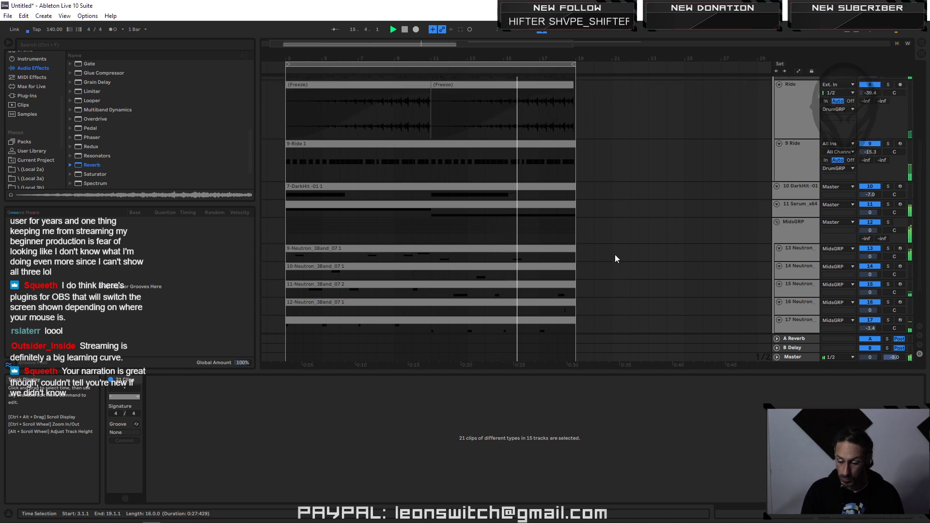
Step: Browse the Local 2a sample folder and open its Films subfolder
scroll(615, 255, up, 3)
scroll(615, 254, up, 2)
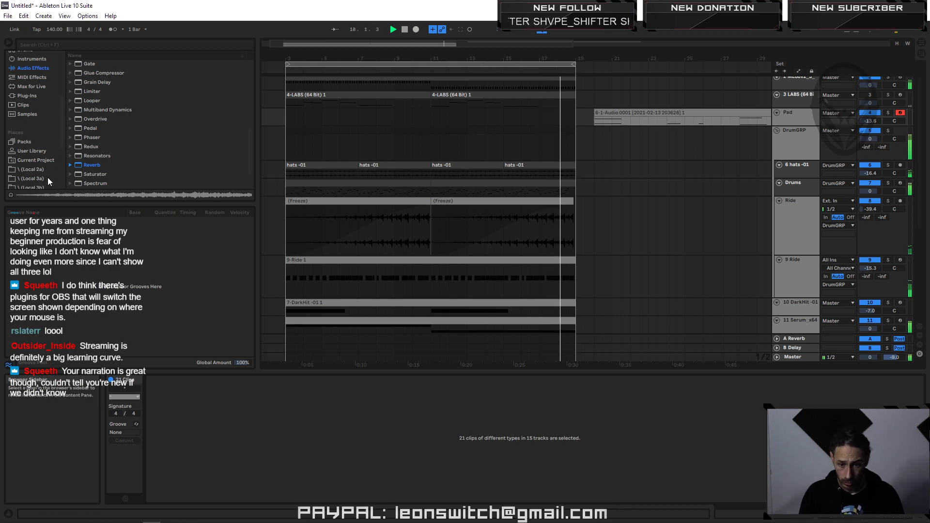
click(31, 179)
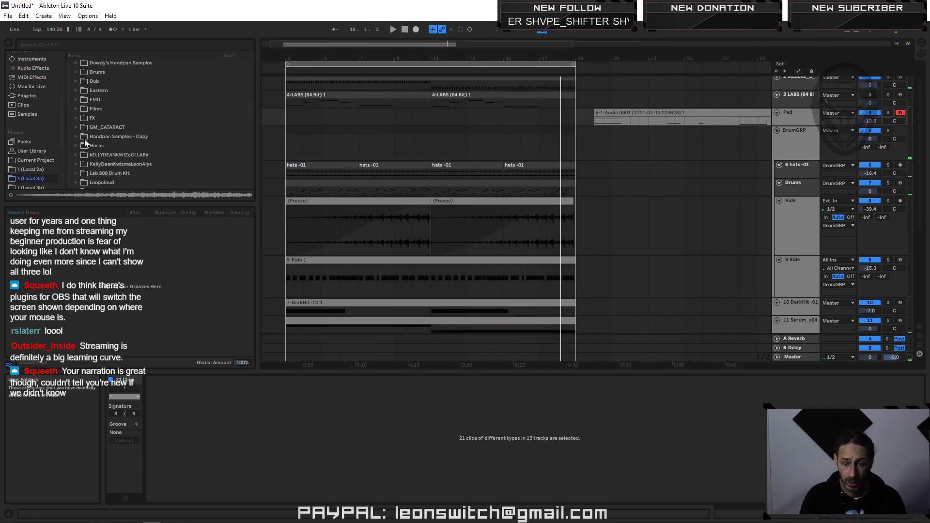
click(28, 168)
scroll(103, 146, up, 3)
scroll(102, 130, up, 5)
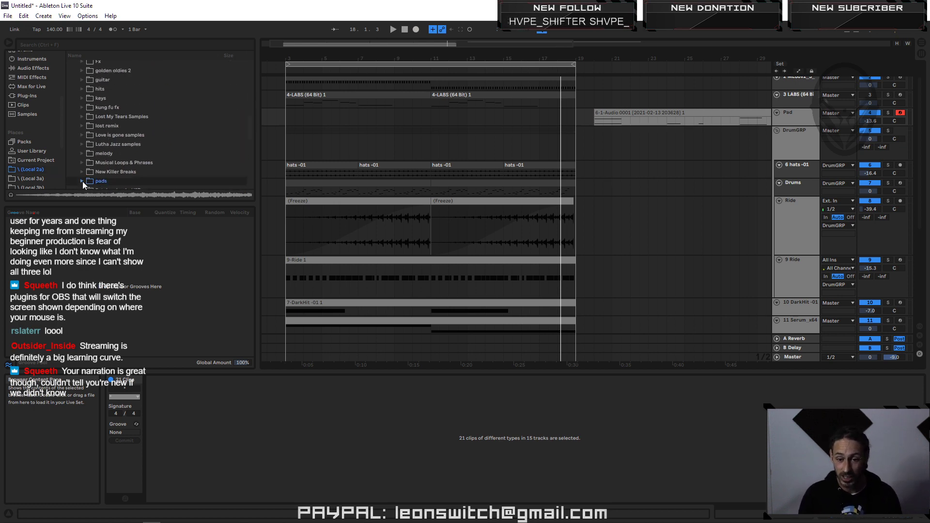
scroll(98, 165, up, 3)
scroll(99, 166, up, 2)
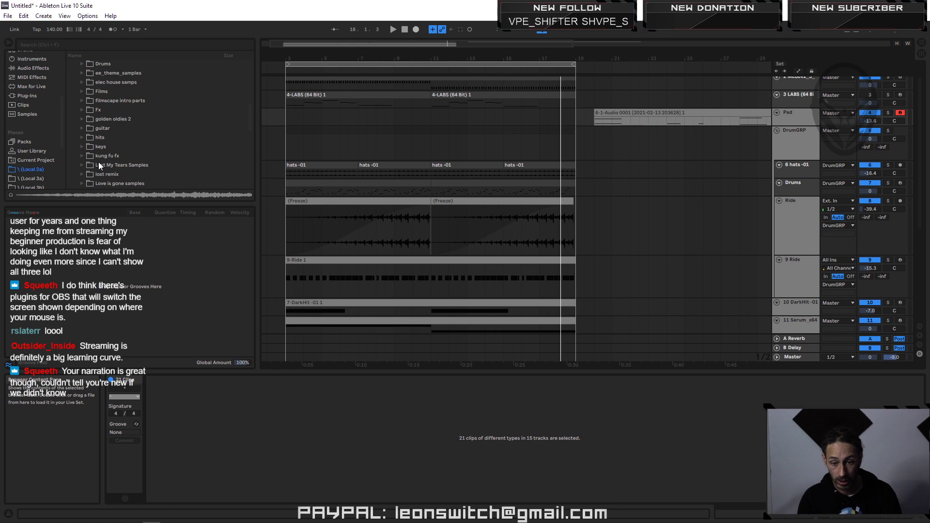
click(81, 92)
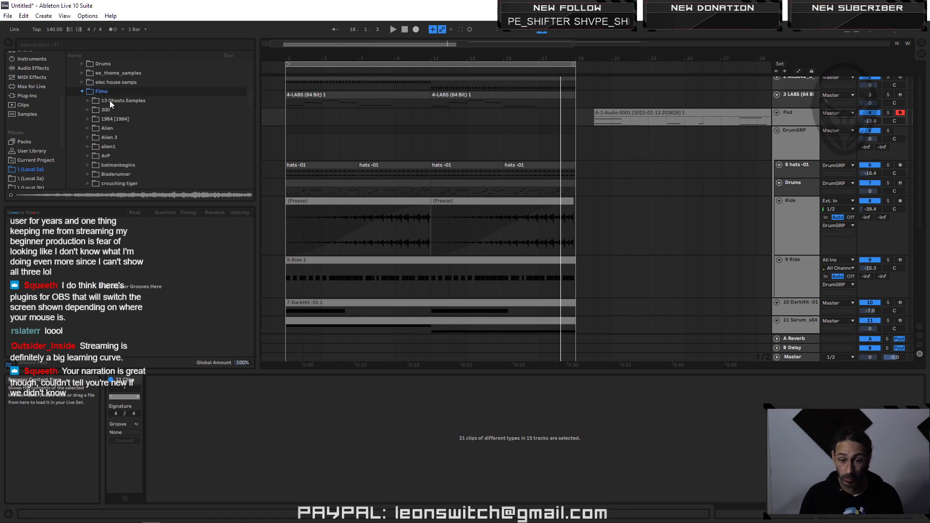
Step: Open the Predator folder inside Films and expand its SAmpler subfolder
scroll(94, 140, down, 4)
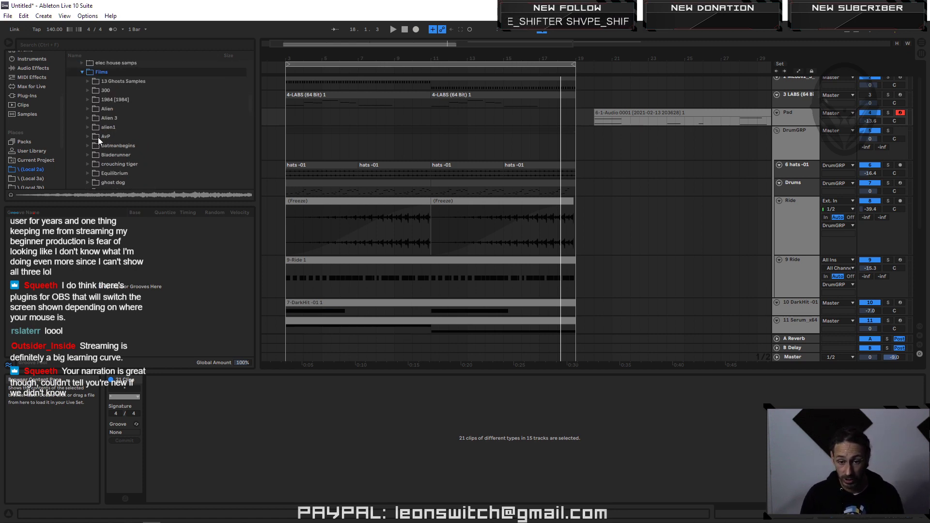
scroll(97, 139, down, 3)
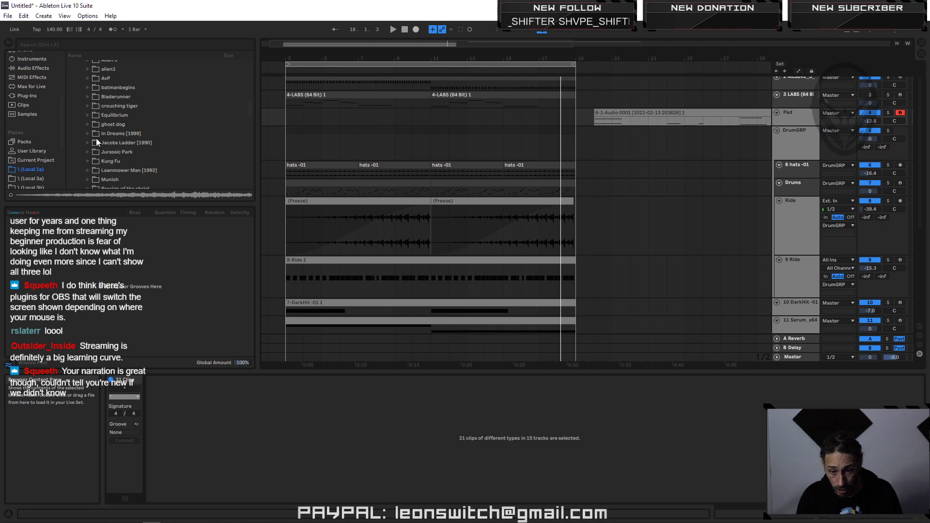
scroll(94, 139, down, 3)
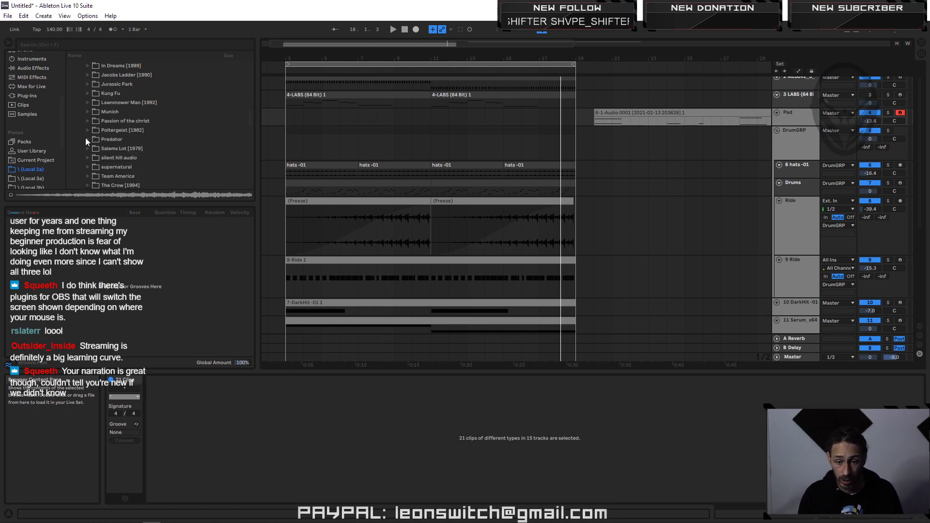
click(89, 138)
scroll(97, 138, down, 2)
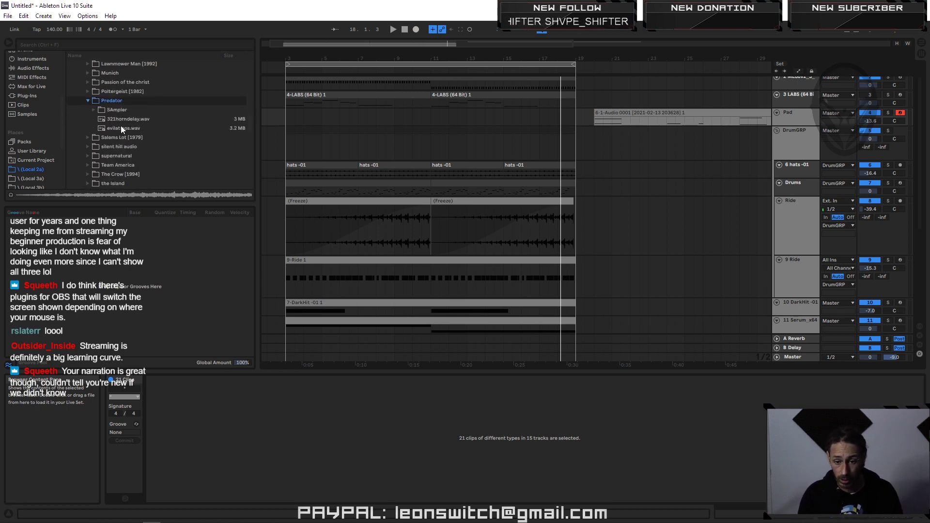
click(93, 109)
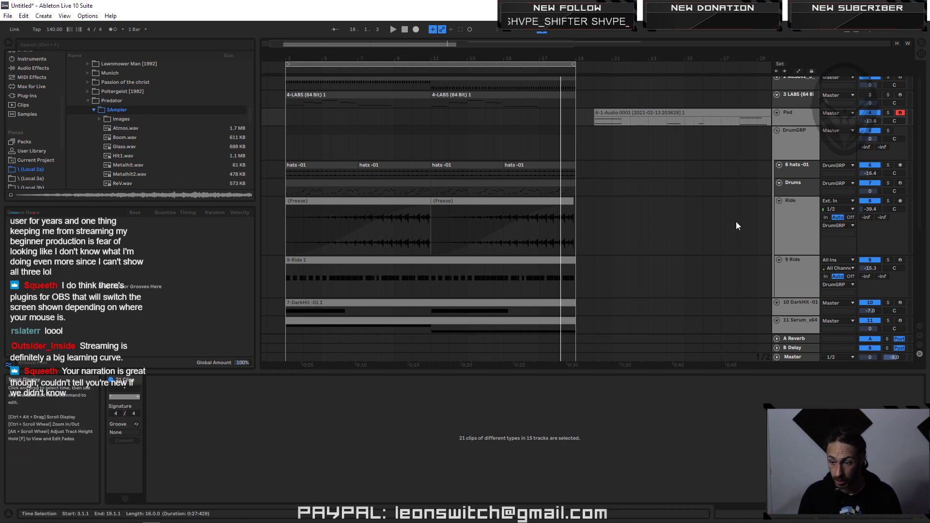
Step: Show the session mixer and audition the SAmpler sounds Atmos, Boom, Glass, Hit1, Metalhit and Metalhit2, replaying Glass and Boom
key(Tab)
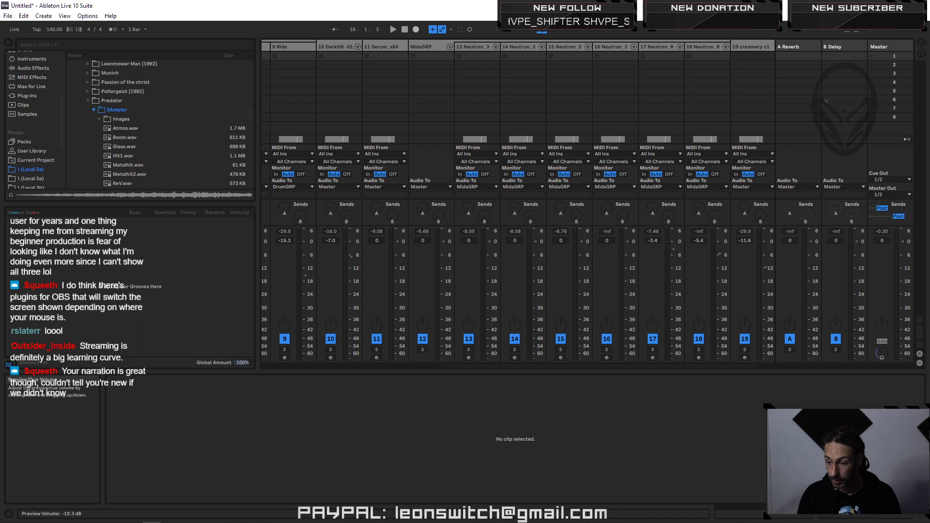
click(123, 127)
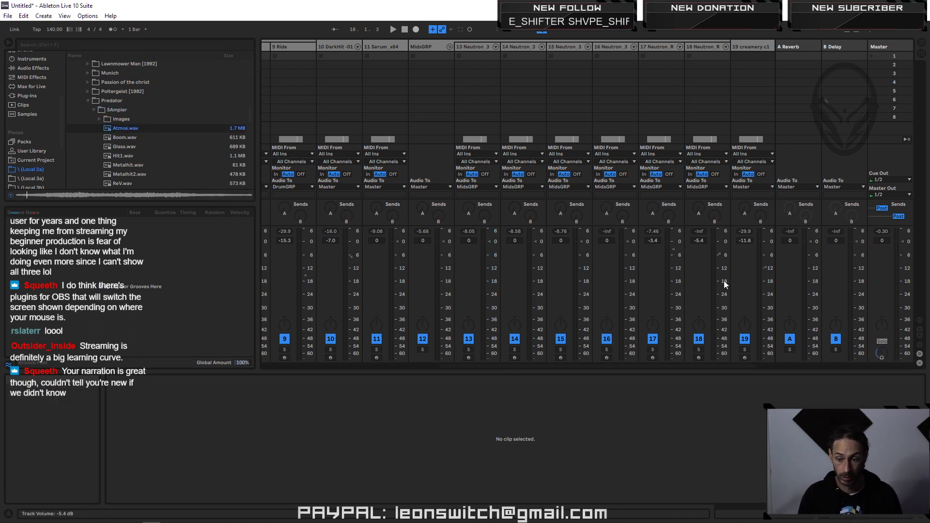
click(116, 139)
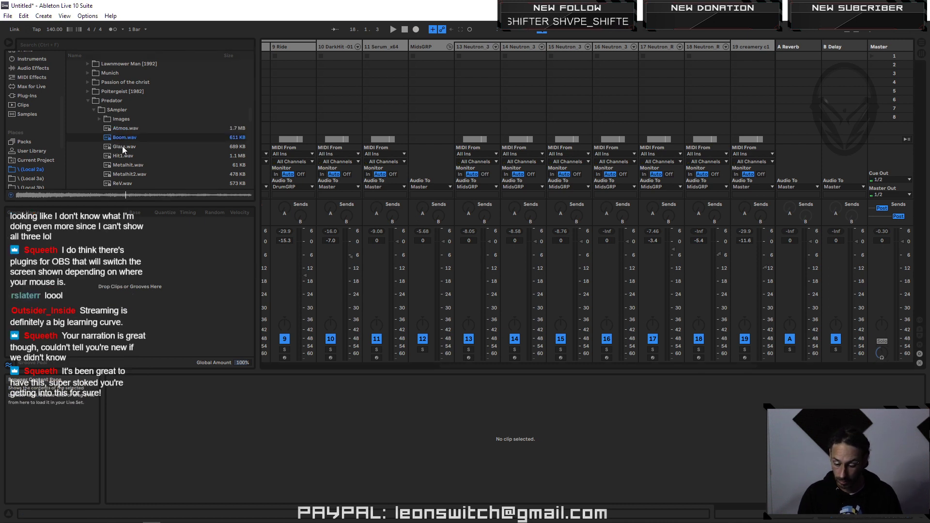
click(122, 147)
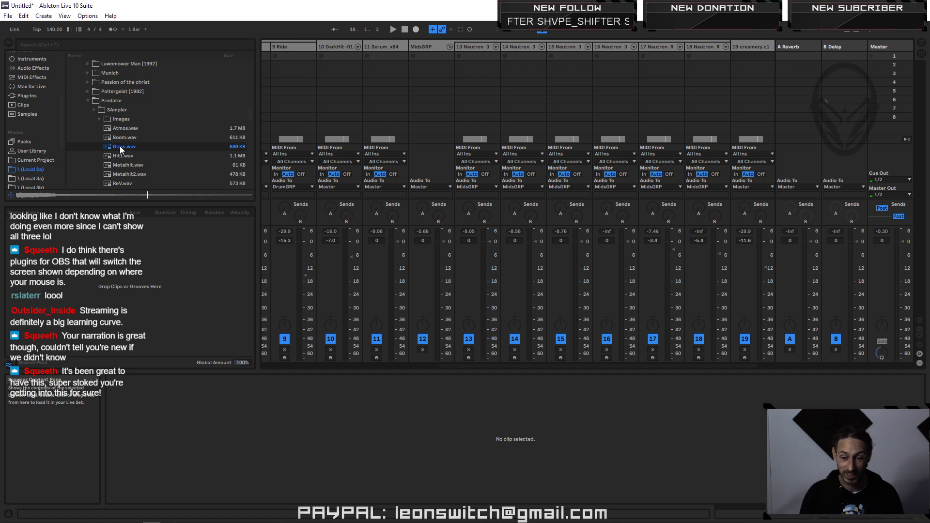
click(123, 157)
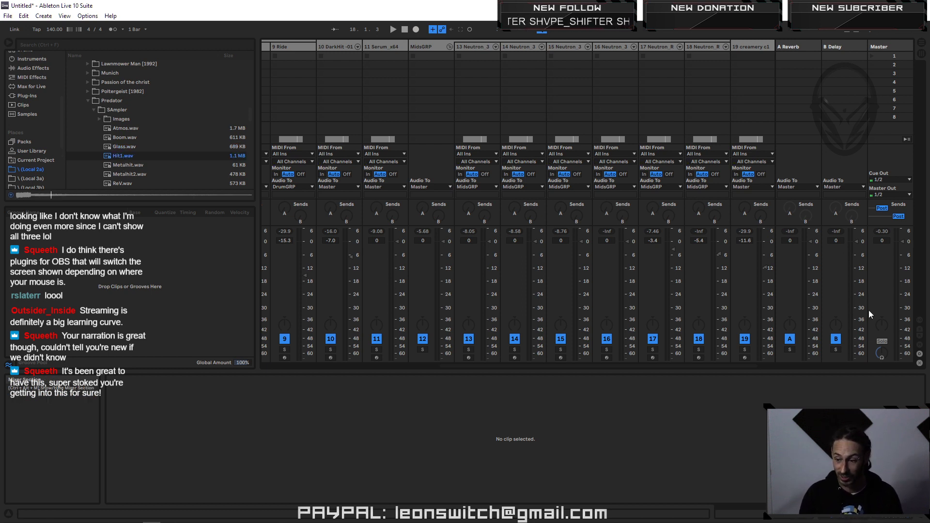
click(116, 165)
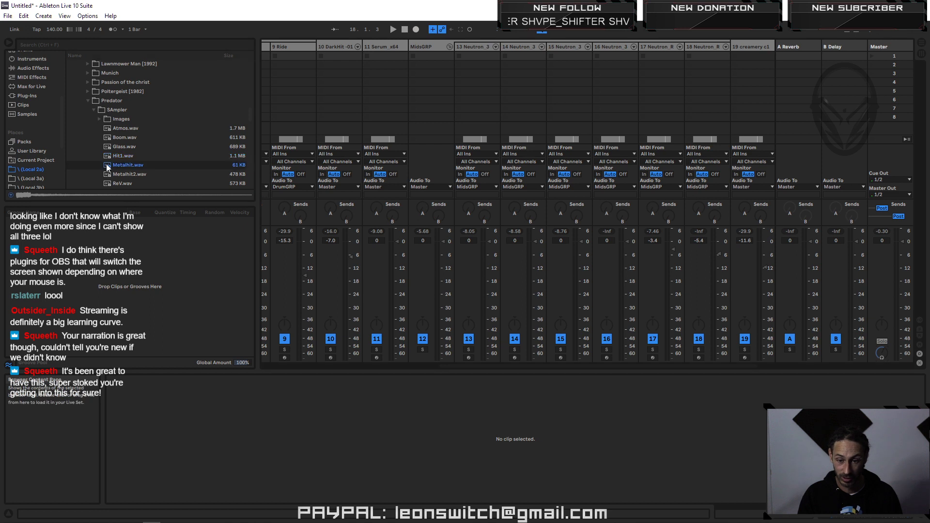
click(122, 174)
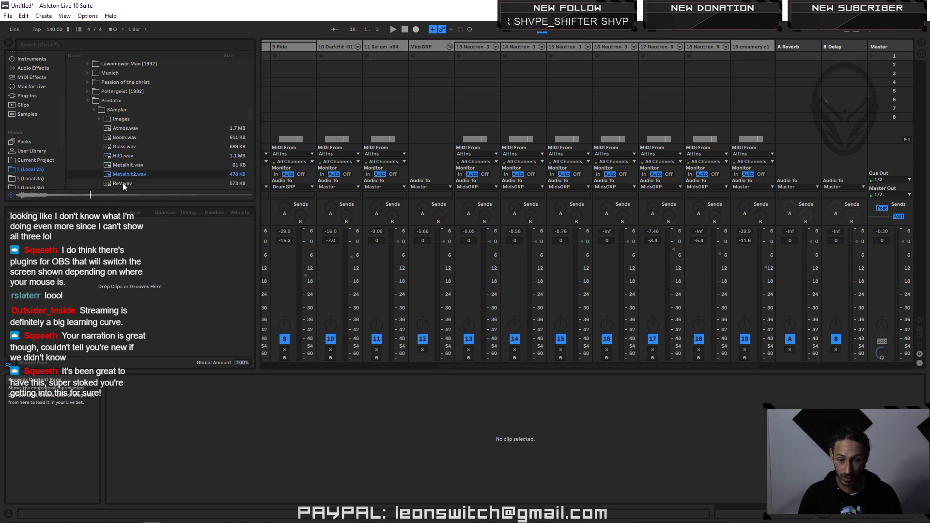
click(124, 146)
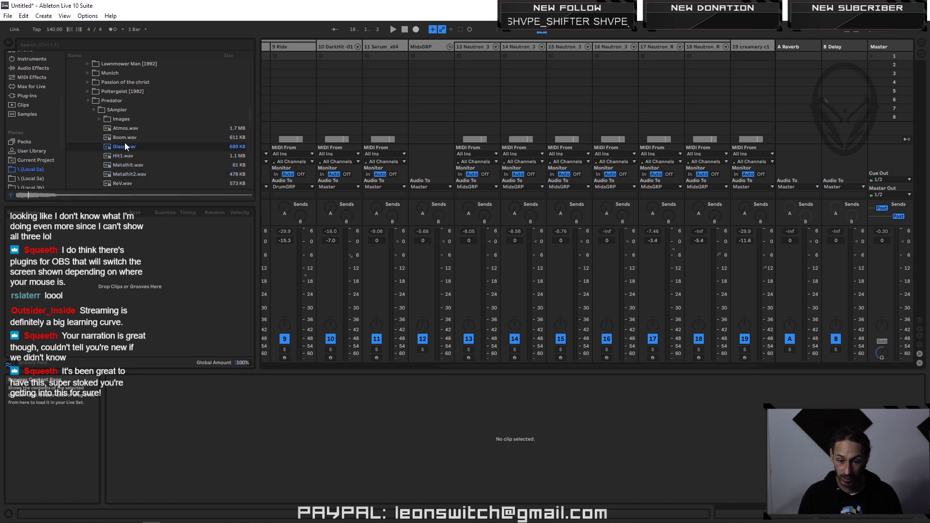
click(124, 138)
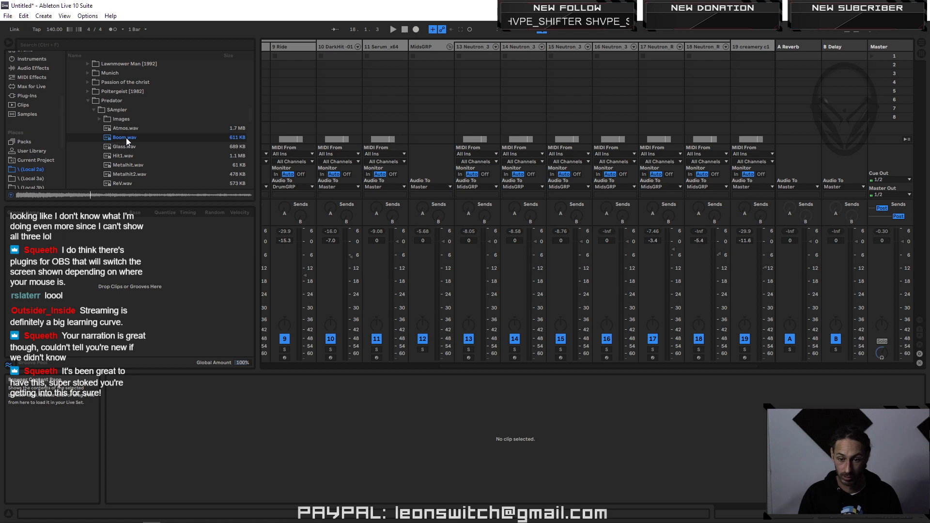
Step: Return to the arrangement, enlarge the 1 Audio track and place Boom.wav on it at bar 3
key(Tab)
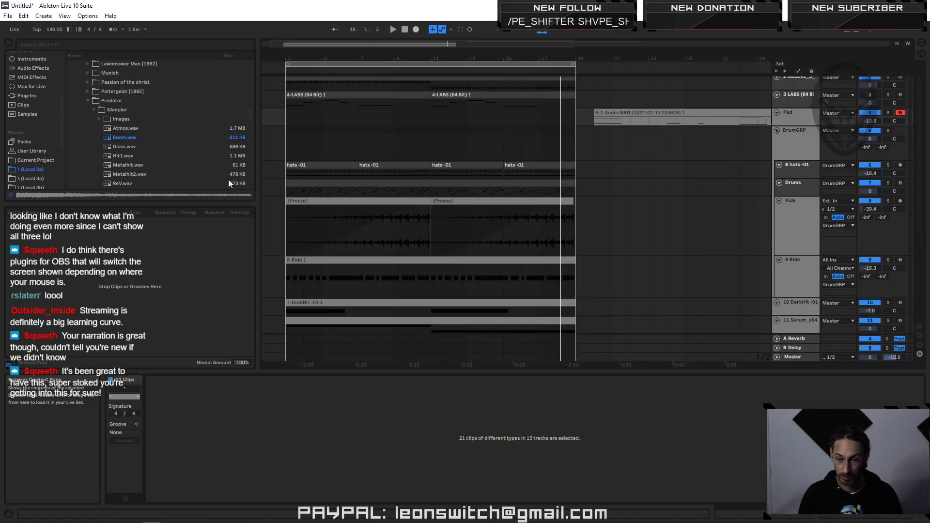
scroll(522, 145, up, 1)
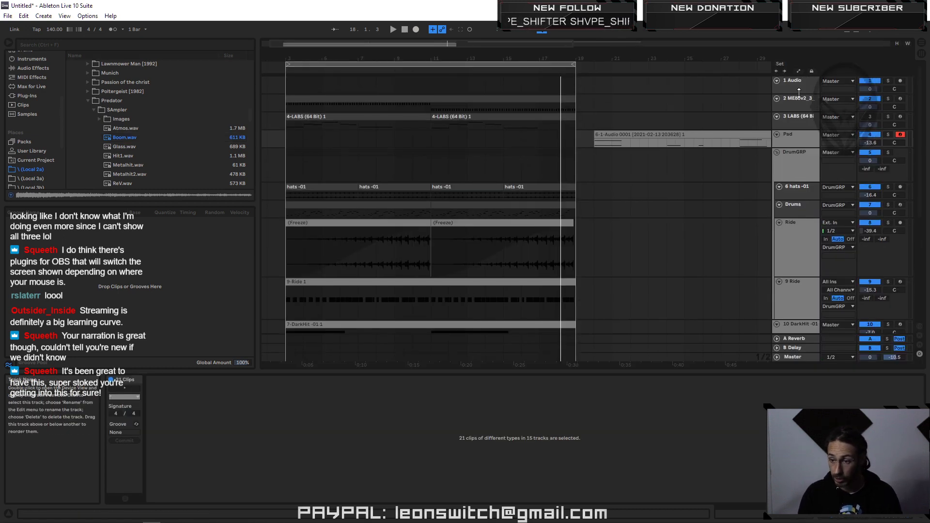
click(801, 83)
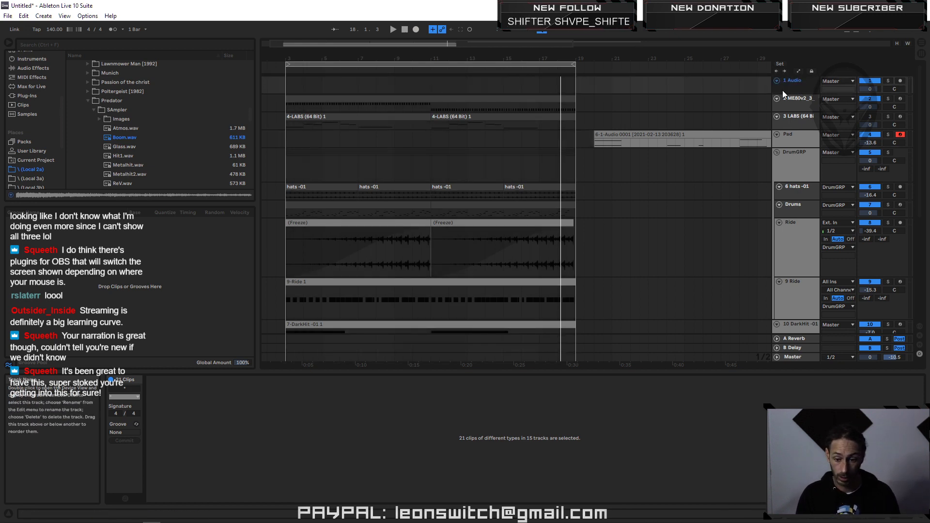
click(494, 64)
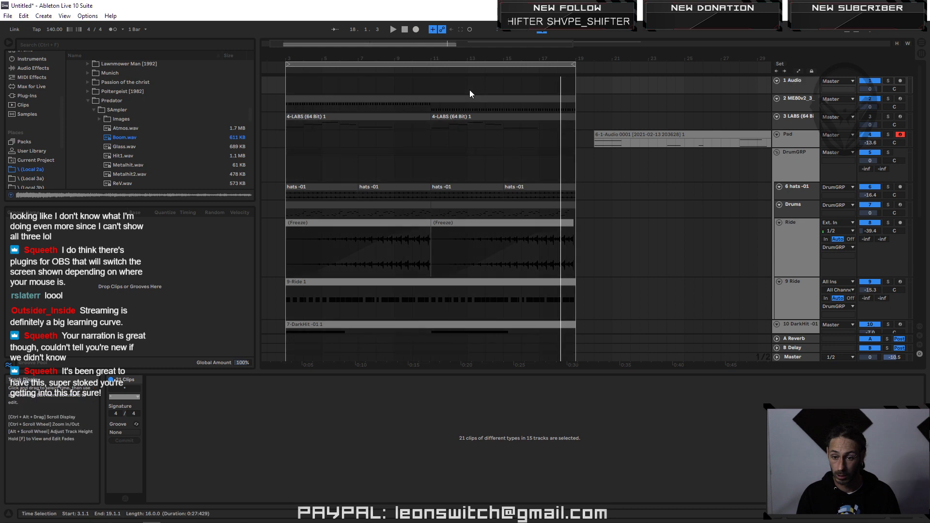
drag(799, 91, 799, 140)
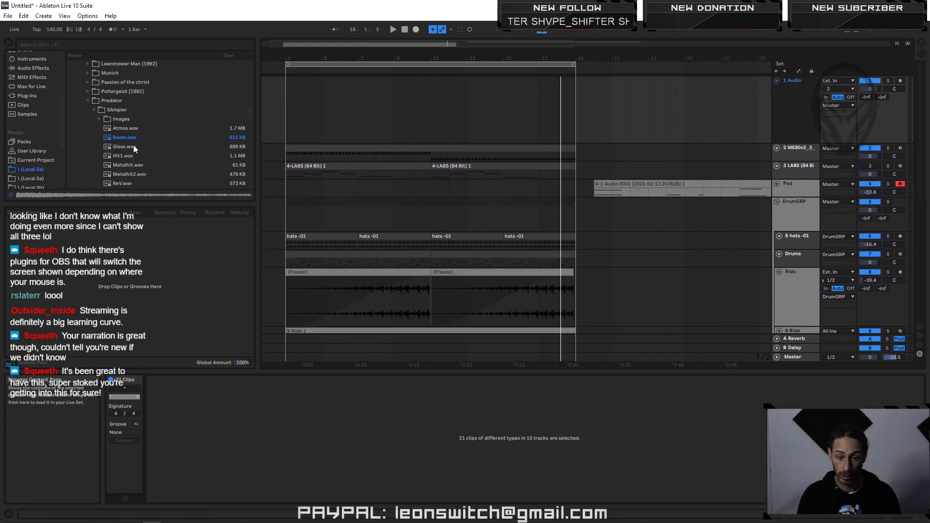
drag(118, 139, 292, 93)
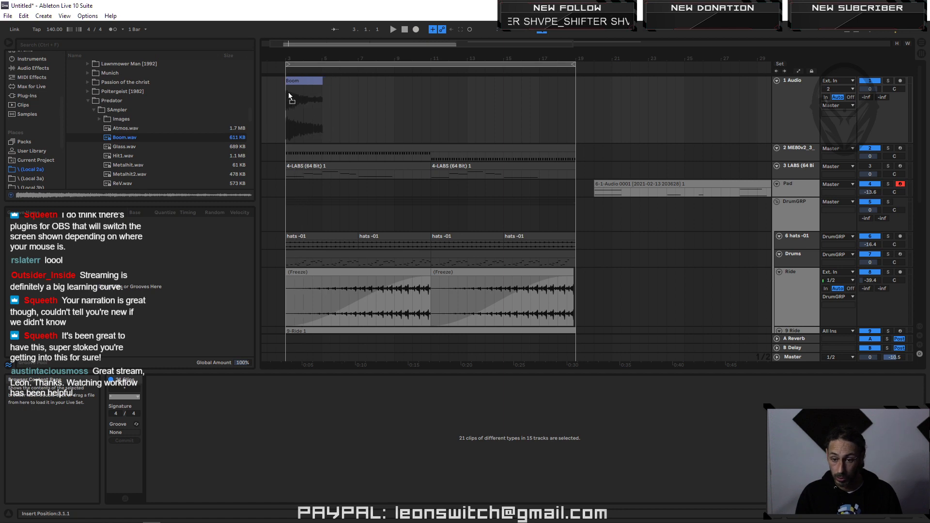
Step: Fade out the Boom clip over about its second half and lower its clip gain to -4.96 dB
click(289, 107)
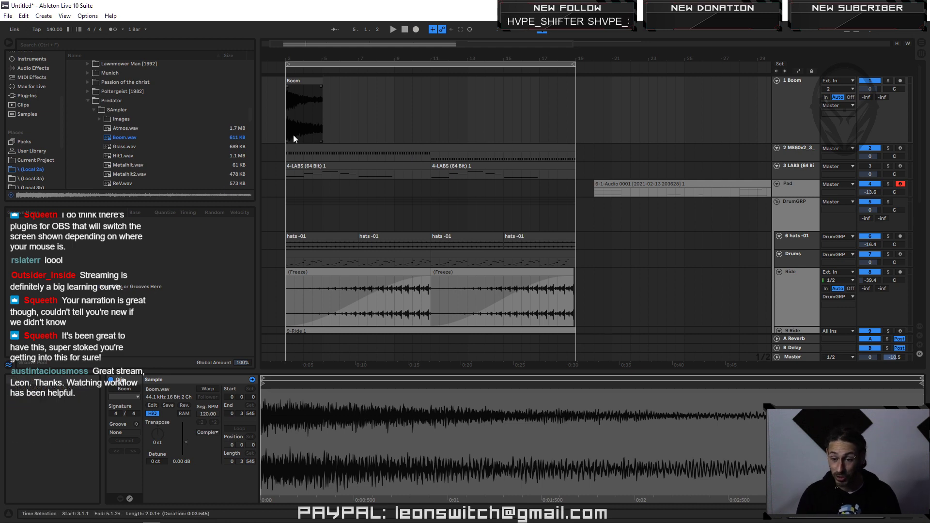
drag(322, 86, 304, 85)
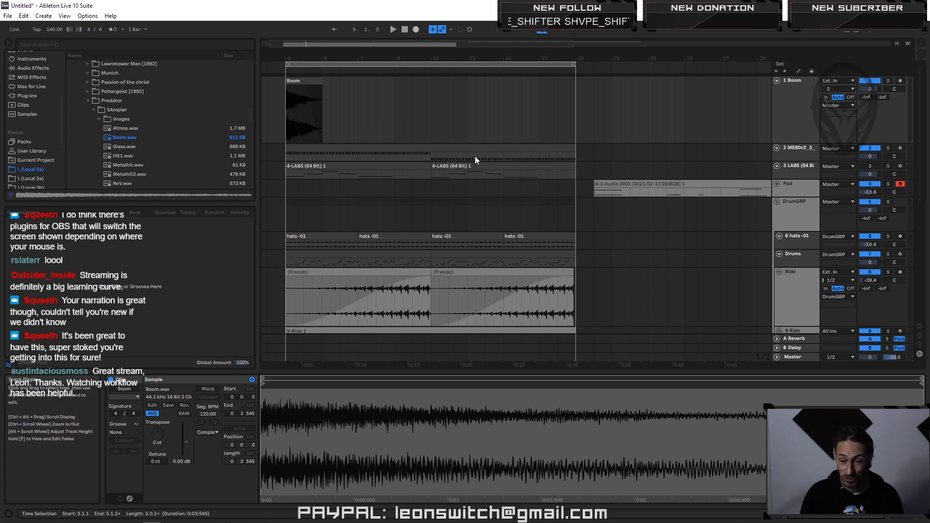
click(796, 89)
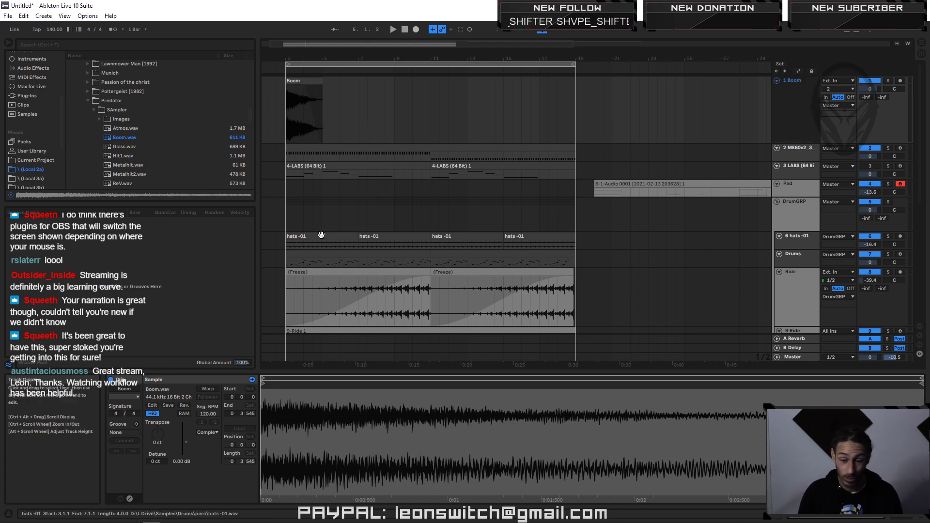
drag(185, 442, 185, 445)
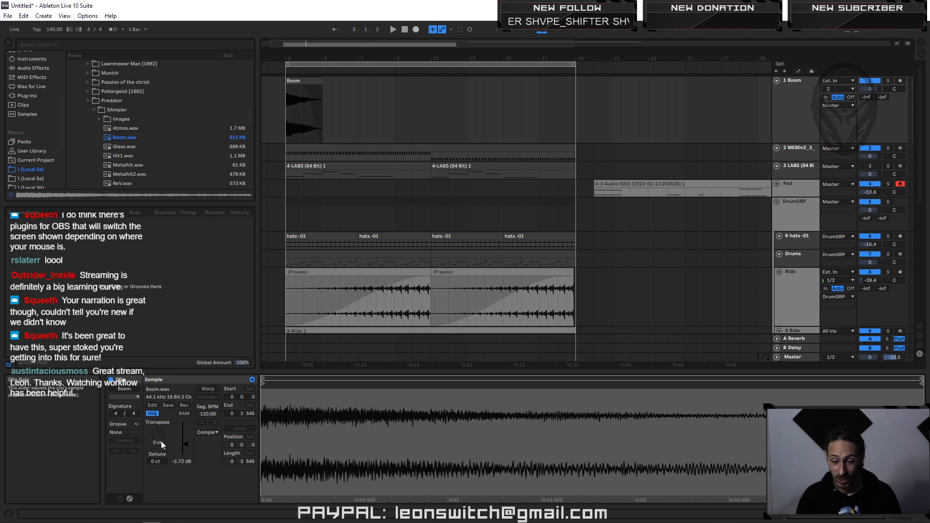
drag(187, 444, 186, 446)
Step: Reselect the Boom clip and its track, and extend the selection to all clips in the bar 3 to 19 loop
click(308, 85)
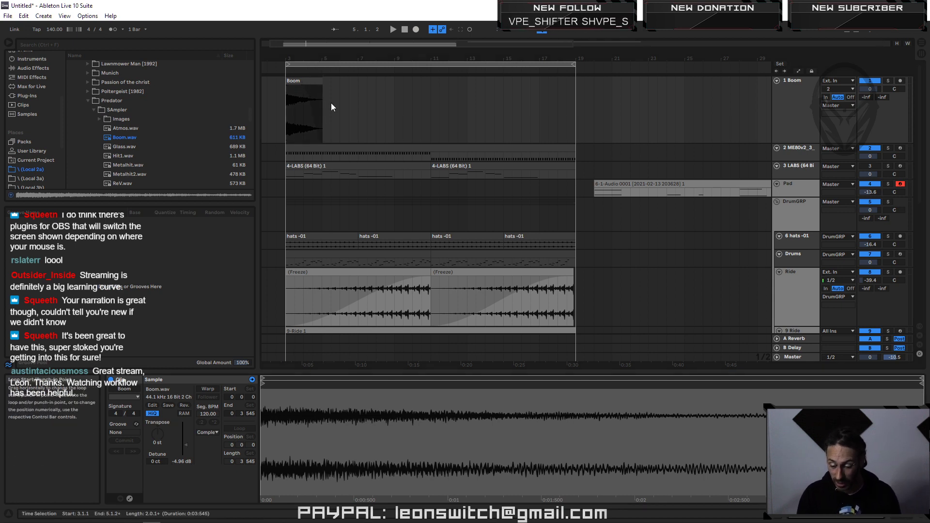
click(806, 90)
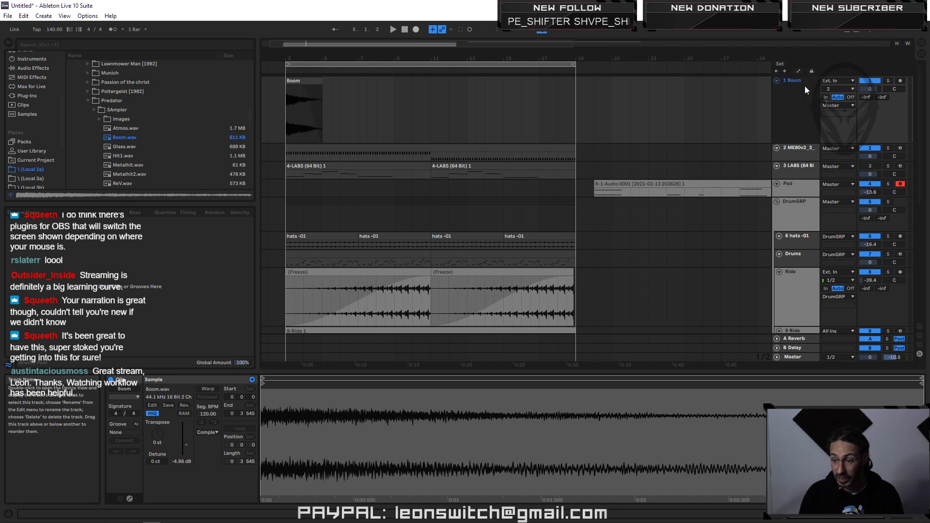
click(308, 106)
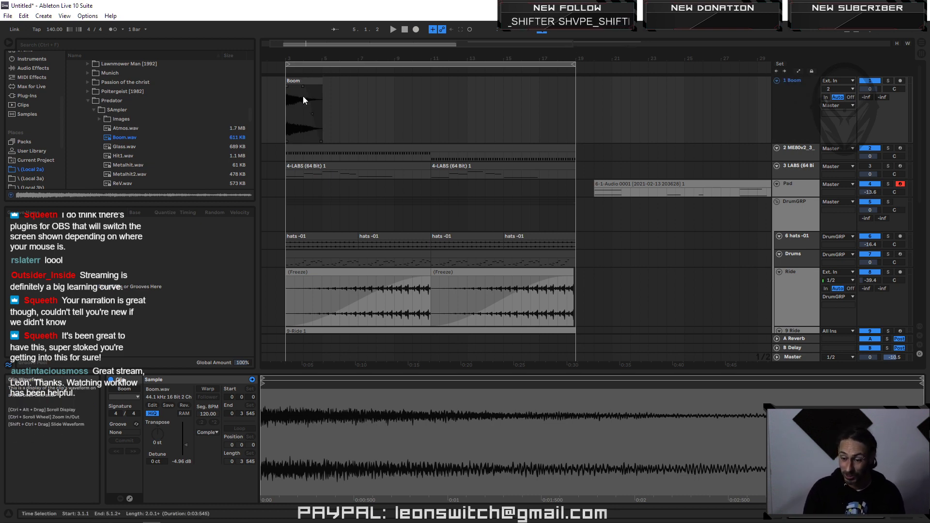
click(304, 82)
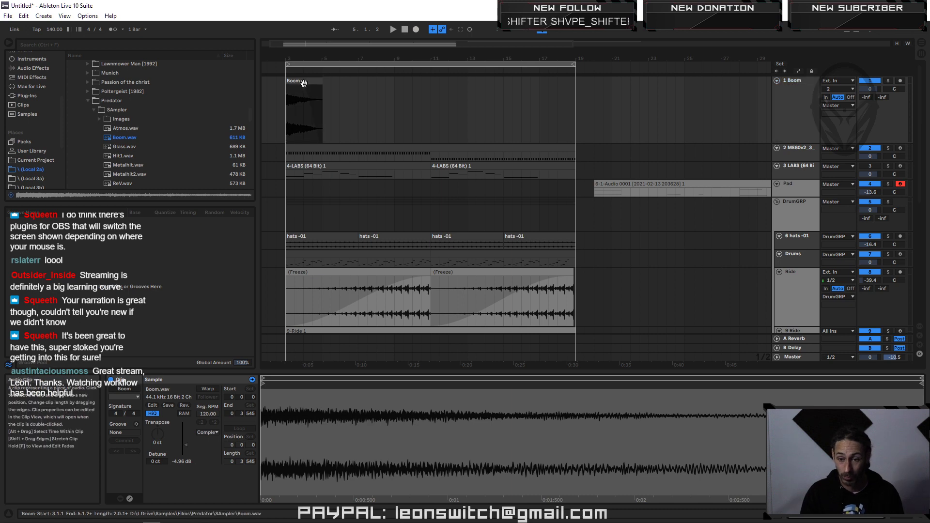
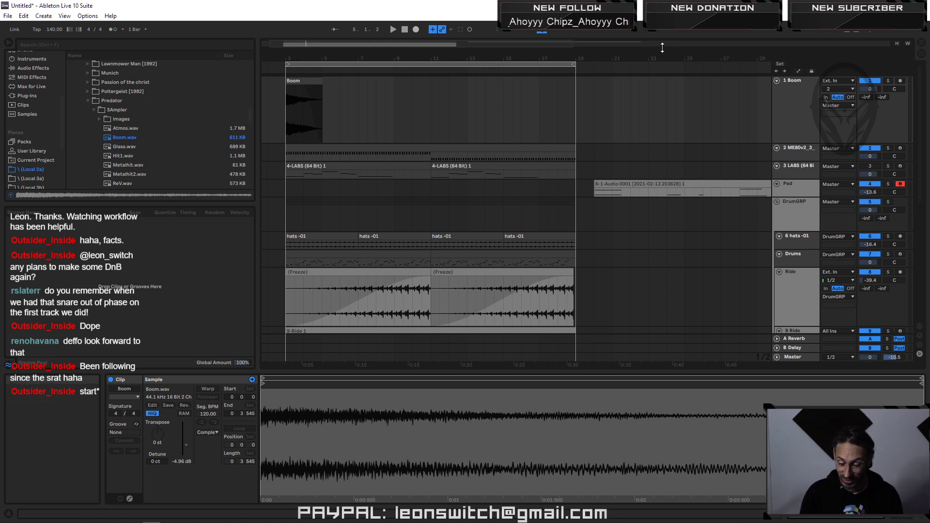
key(ctrl+a)
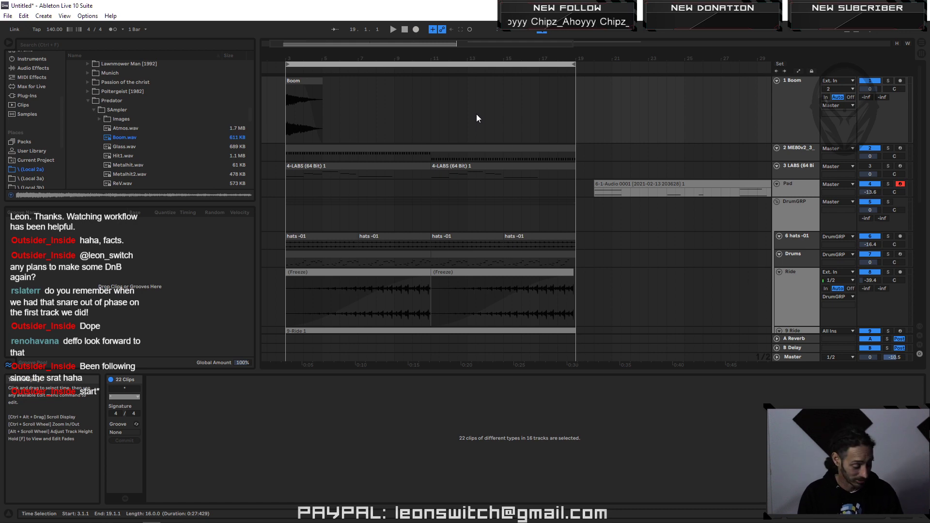
Step: Lower the Boom track's volume to -11.4 dB in the session mixer, play the loop and return to the arrangement
key(Tab)
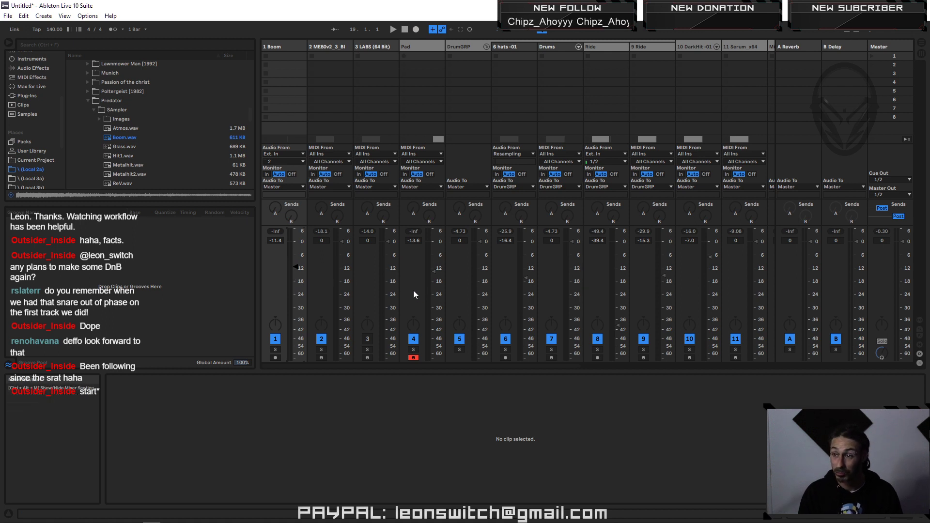
key(space)
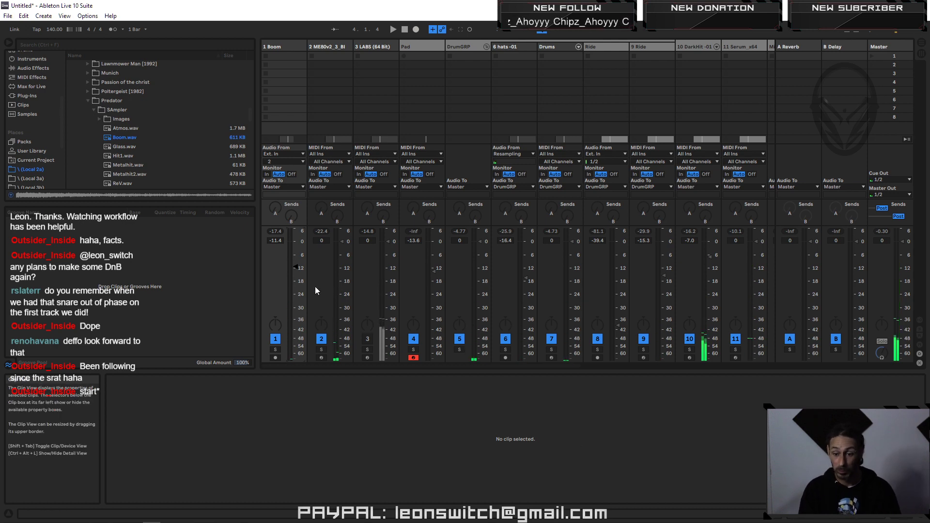
key(Tab)
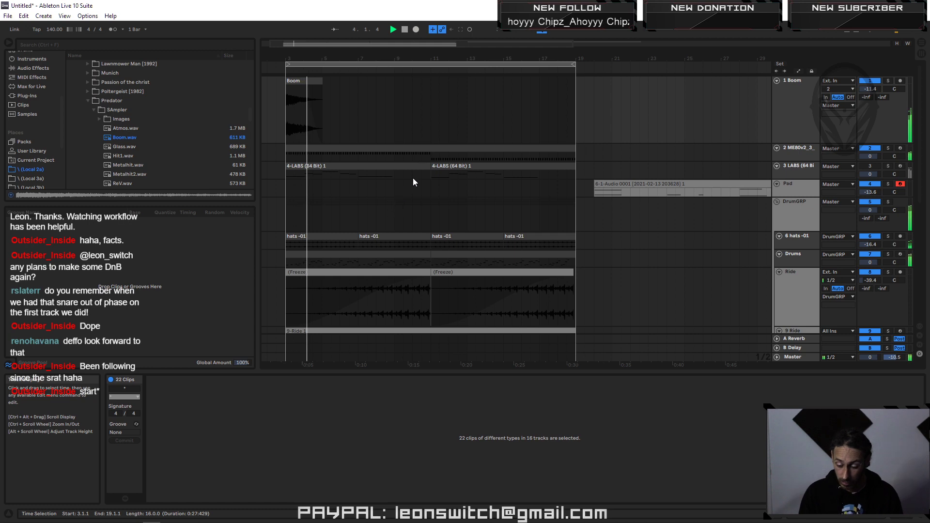
Step: Copy the Boom clip to bar 9 on the same track and reverse the copy
click(311, 82)
drag(311, 82, 409, 87)
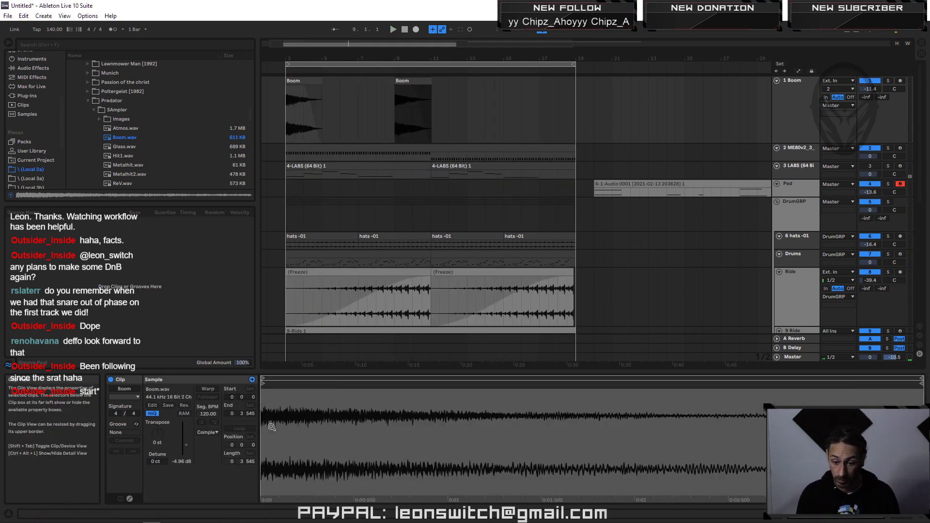
click(185, 406)
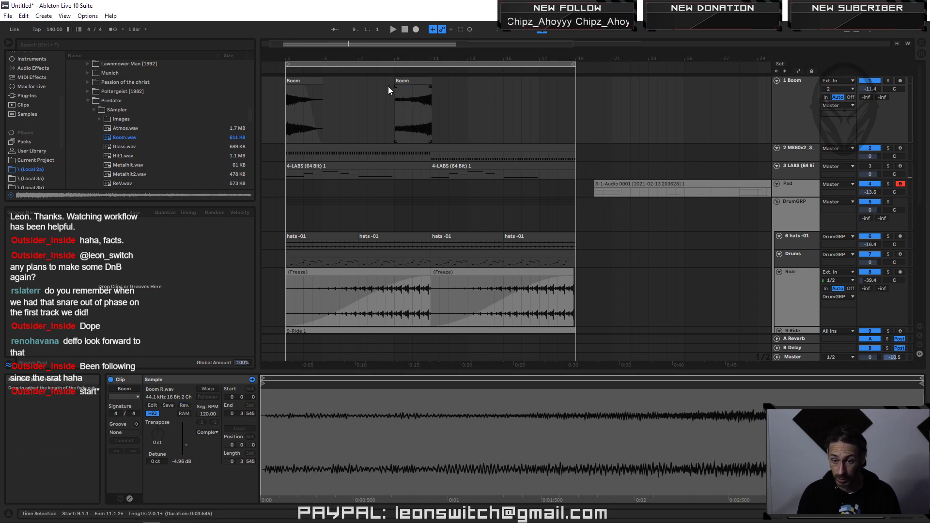
Step: Fade in the reversed Boom clip across its full length, lower its clip gain to -8.66 dB and play it in context
drag(397, 89, 432, 88)
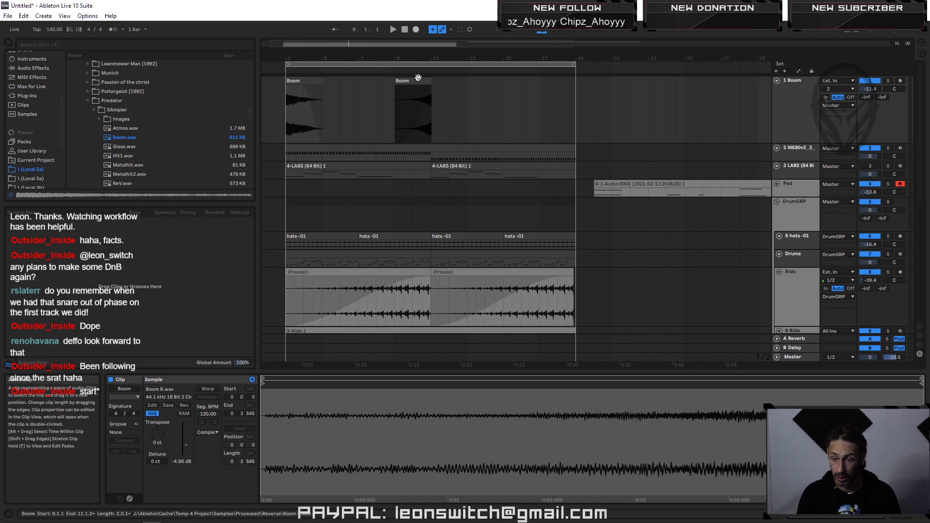
drag(185, 446, 185, 450)
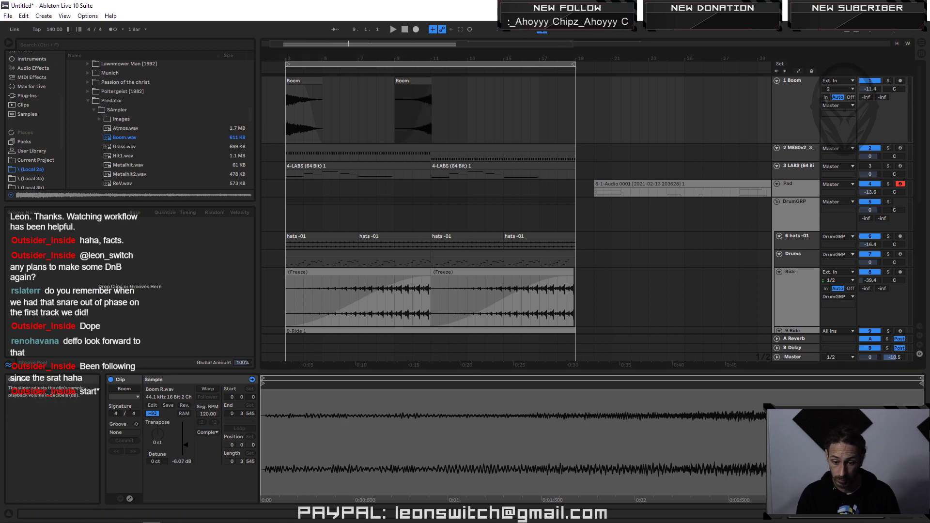
key(space)
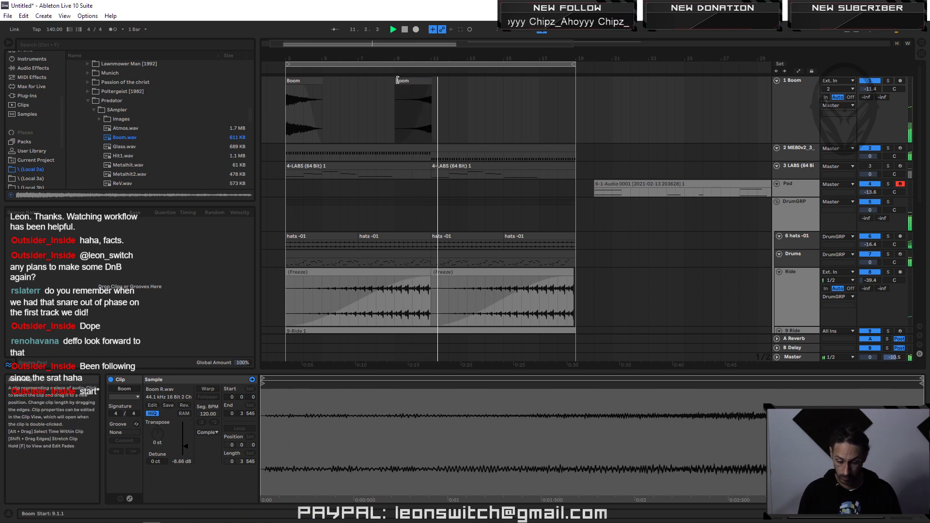
Step: Duplicate the forward and reversed Boom clips as a pair so that the copies start at bars 11 and 17
mouse_move(430, 58)
mouse_down()
mouse_move(430, 156)
mouse_move(429, 49)
mouse_up()
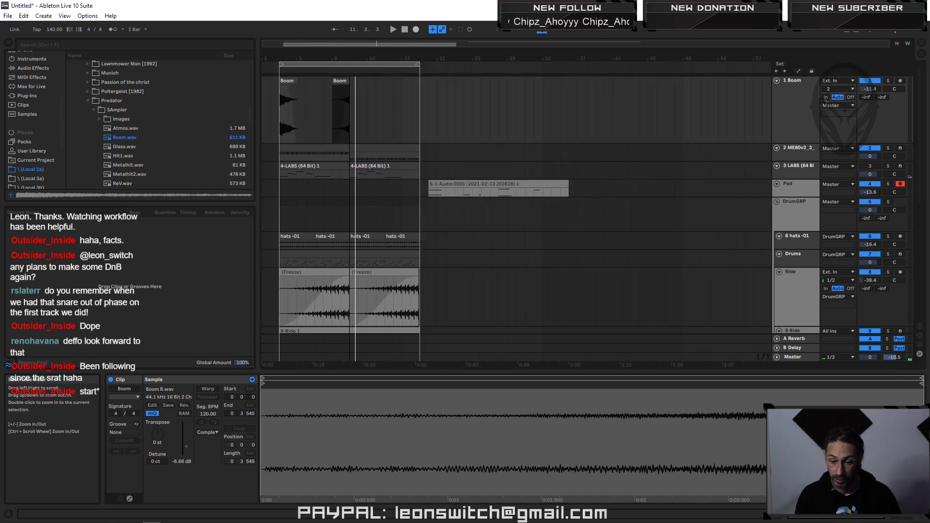
click(289, 87)
click(289, 81)
drag(288, 80, 407, 127)
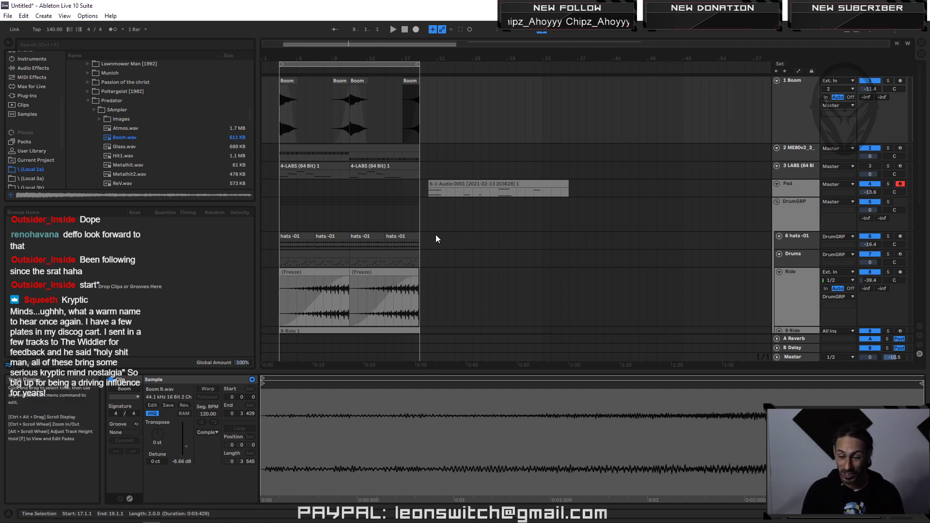
Step: Play the arrangement from bar 3, select all clips in the loop and lower the Boom track's volume to -15.8 dB in the mixer
click(285, 81)
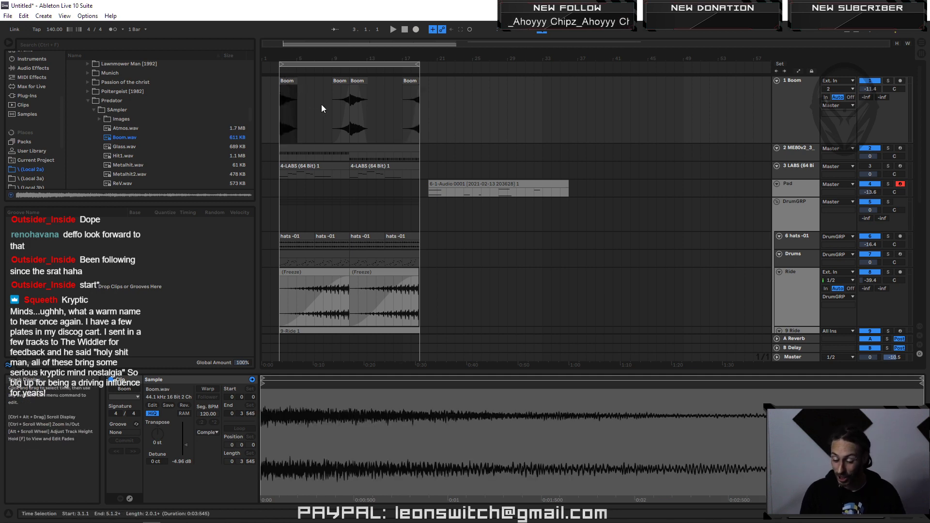
key(space)
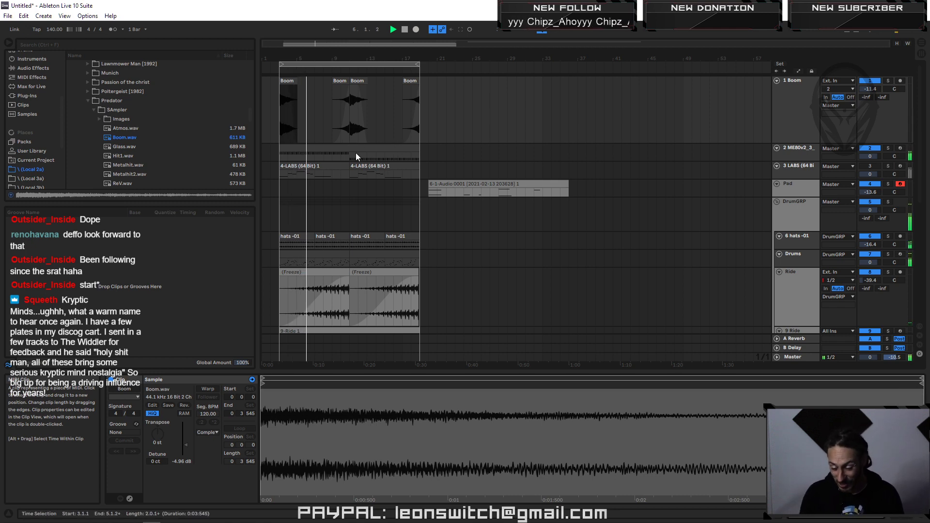
click(356, 64)
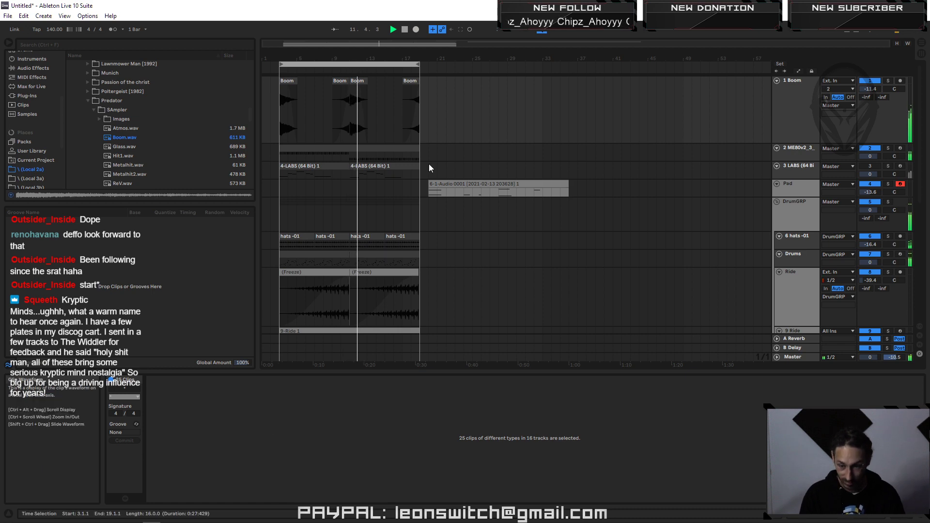
key(Tab)
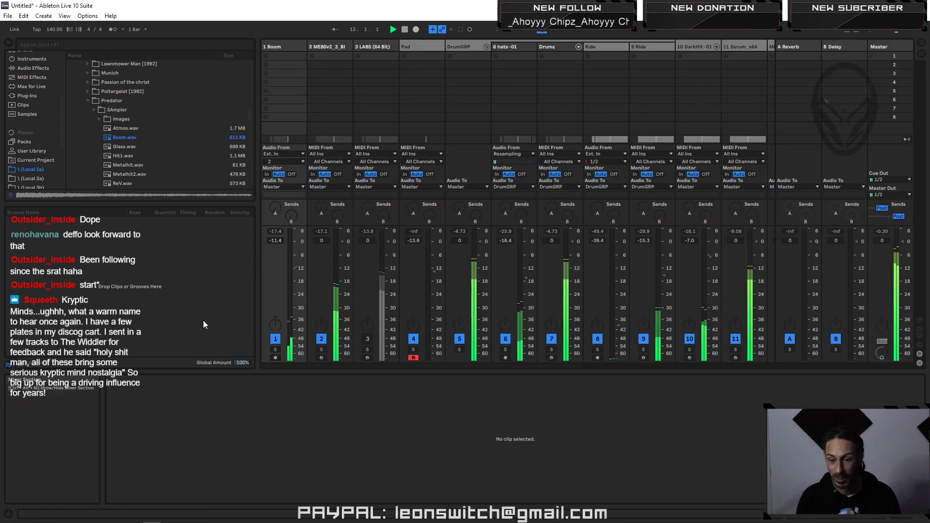
drag(290, 267, 291, 276)
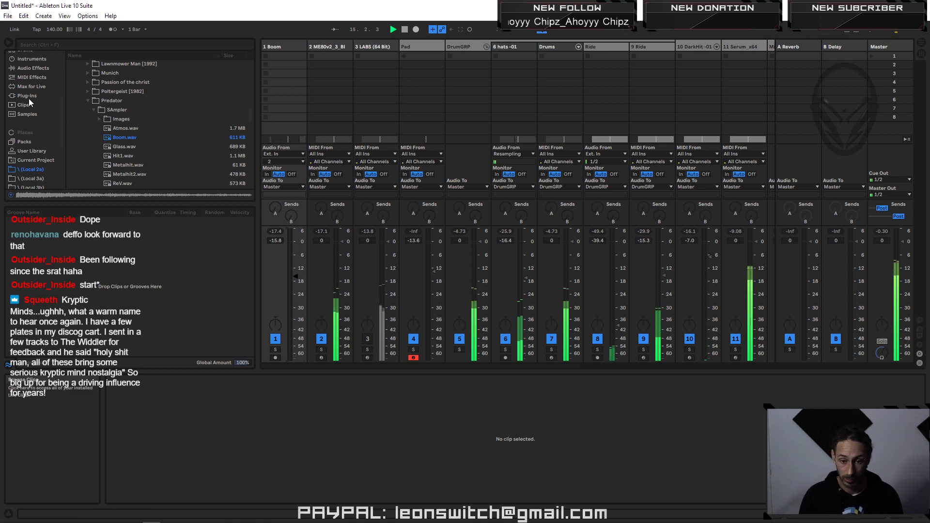
Step: Find Reverb among the audio effects and add it to the Boom track
scroll(32, 128, up, 2)
click(35, 109)
scroll(117, 133, down, 1)
double_click(92, 136)
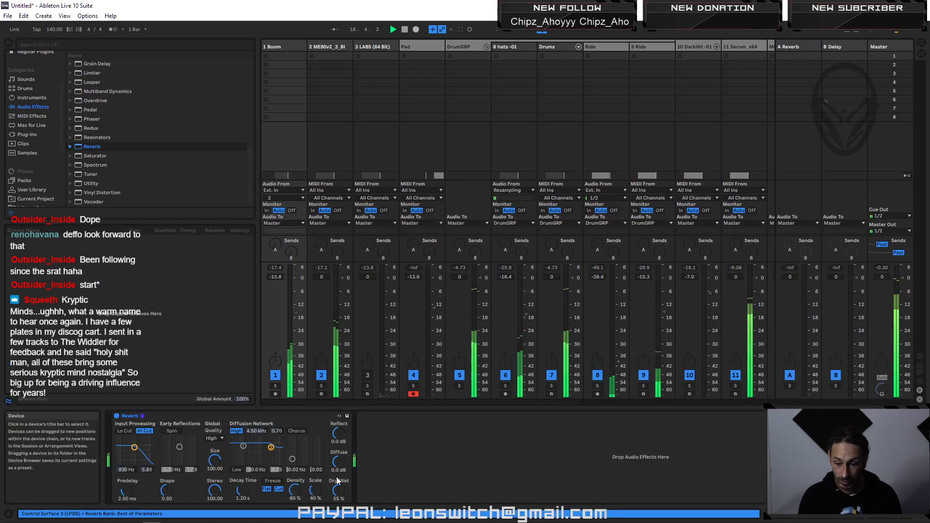
Step: Set the Reverb to 44% dry/wet, size 500 and stereo 120 with a longer decay, and enable its low cut with the input filter around 1.4 kHz
drag(338, 492, 338, 499)
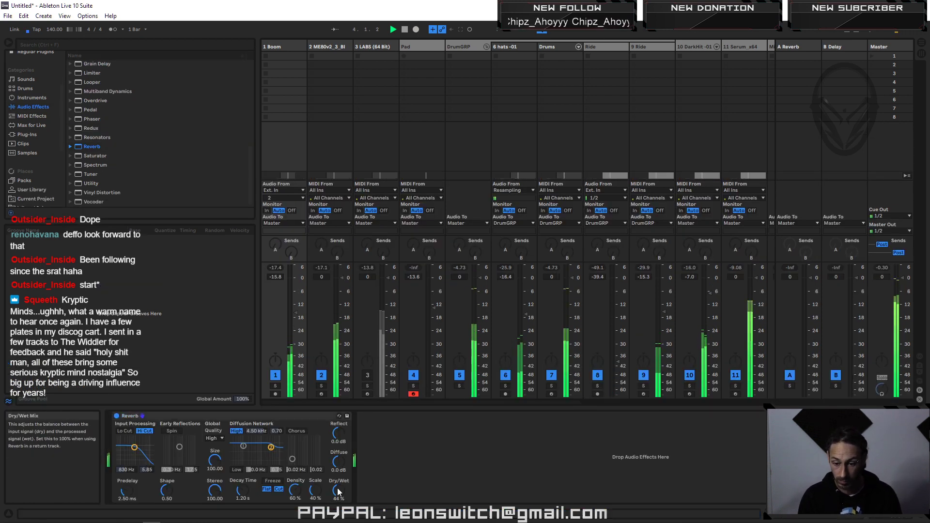
drag(243, 491, 242, 463)
drag(215, 492, 216, 436)
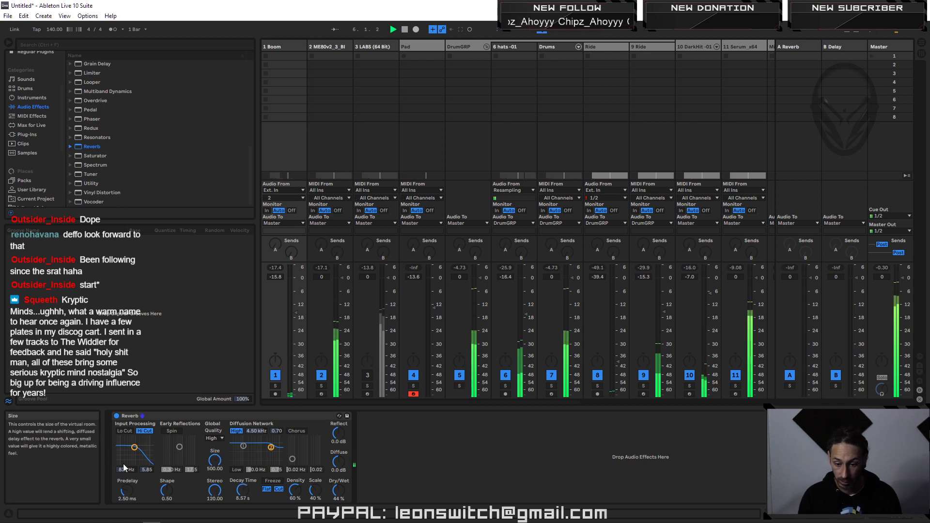
click(124, 432)
drag(134, 448, 132, 451)
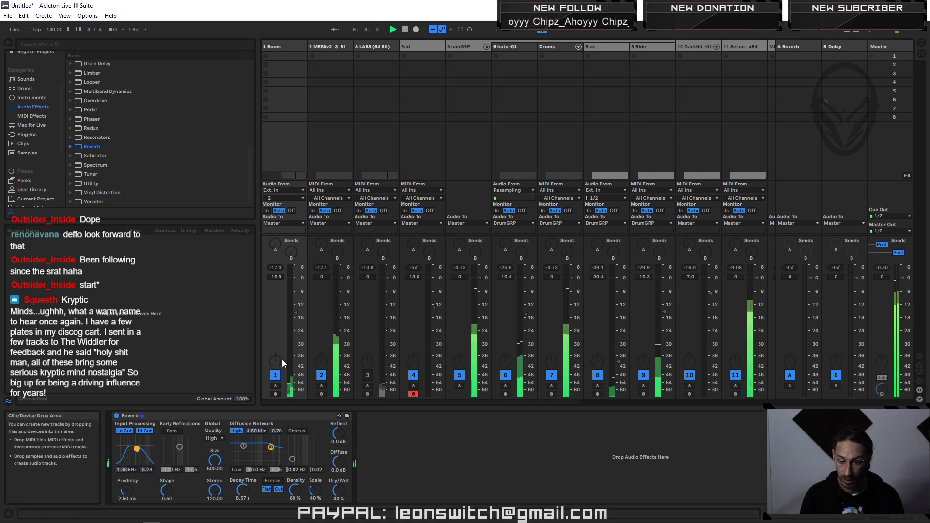
Step: Solo the Boom track, stop playback and insert an EQ Eight before the Reverb
click(275, 386)
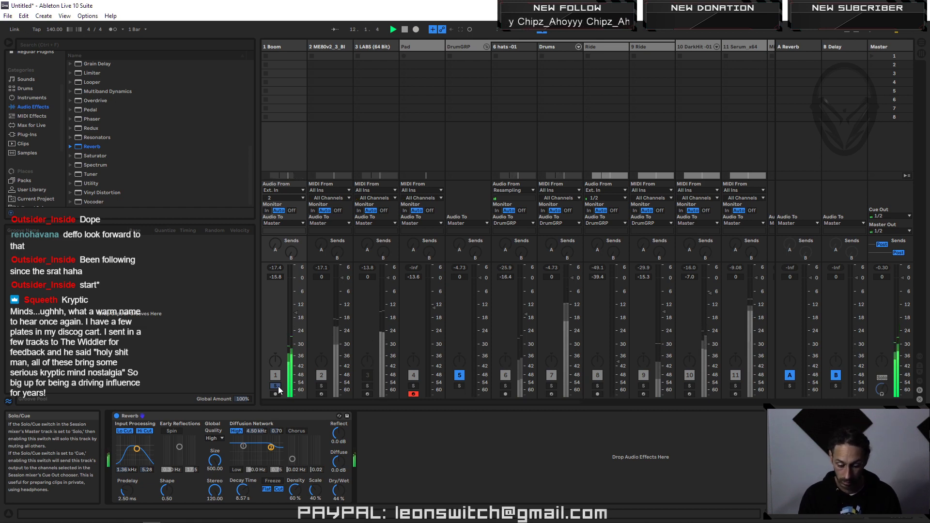
key(space)
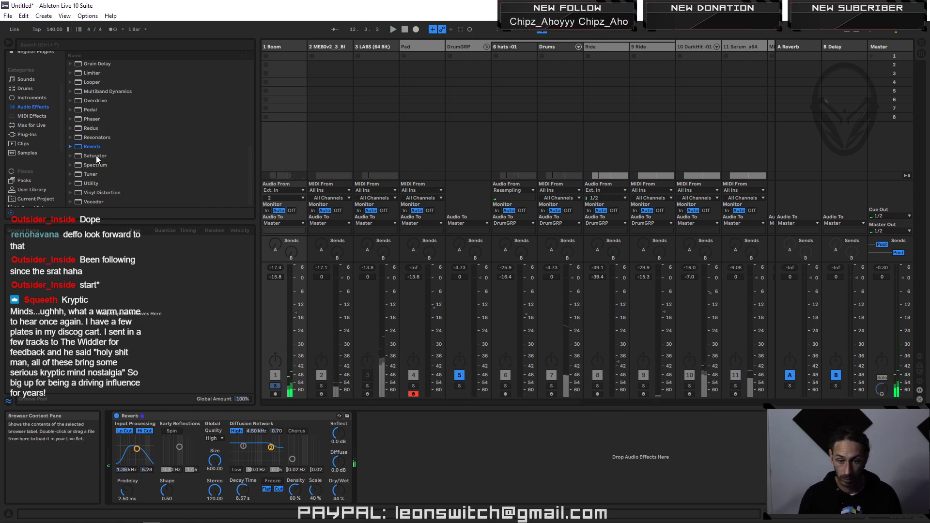
scroll(99, 138, up, 4)
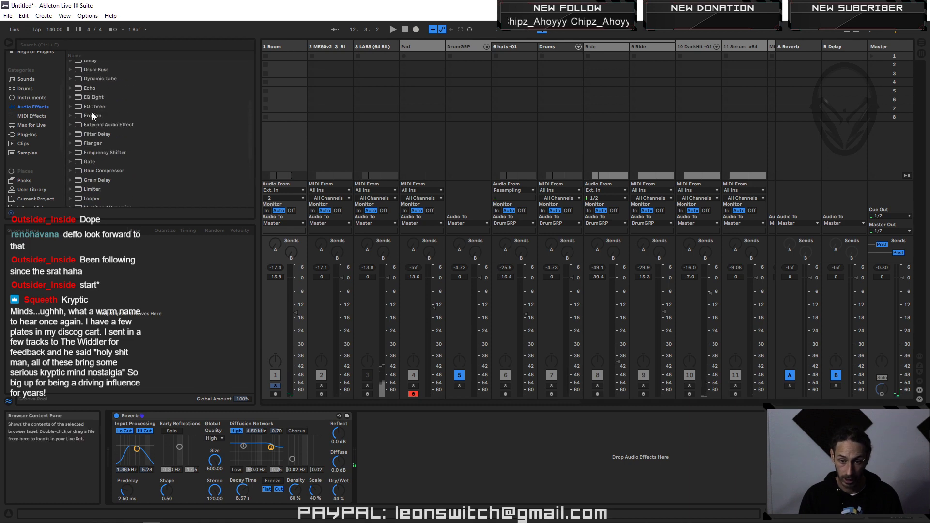
click(93, 99)
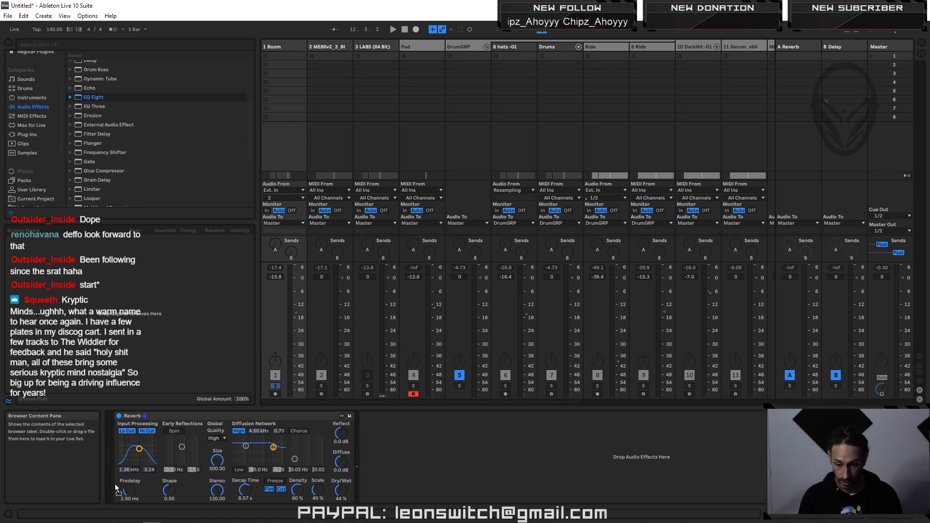
drag(117, 487, 124, 477)
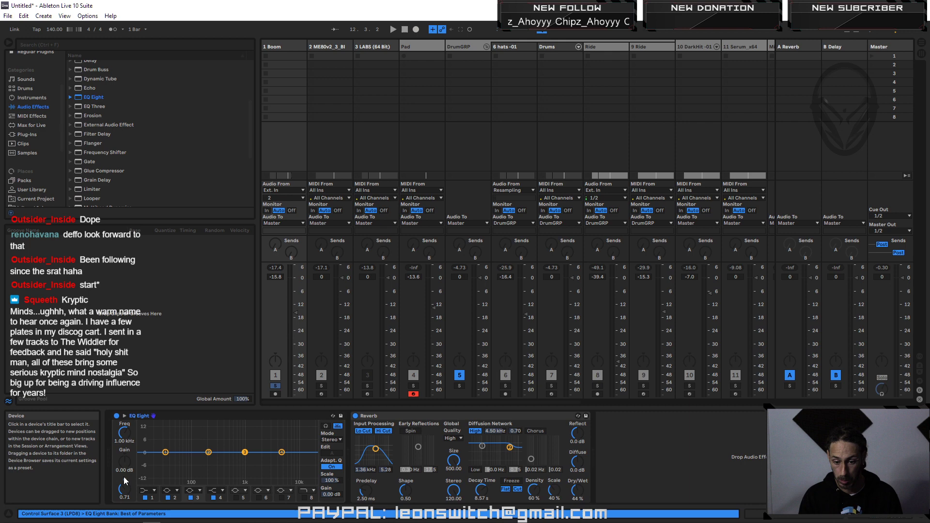
Step: Shape EQ Eight's band 1 into a low cut at 72.6 Hz with a Q of 0.45
click(144, 433)
drag(164, 463, 185, 465)
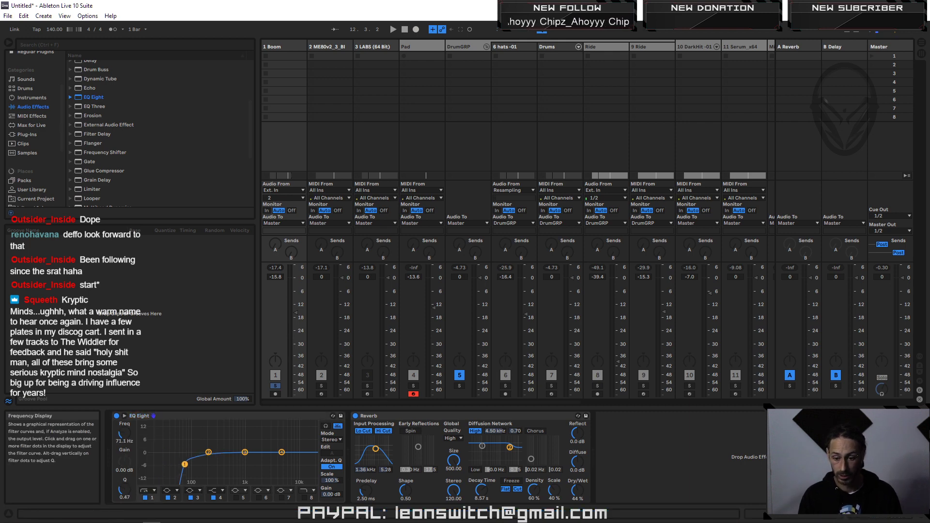
click(363, 29)
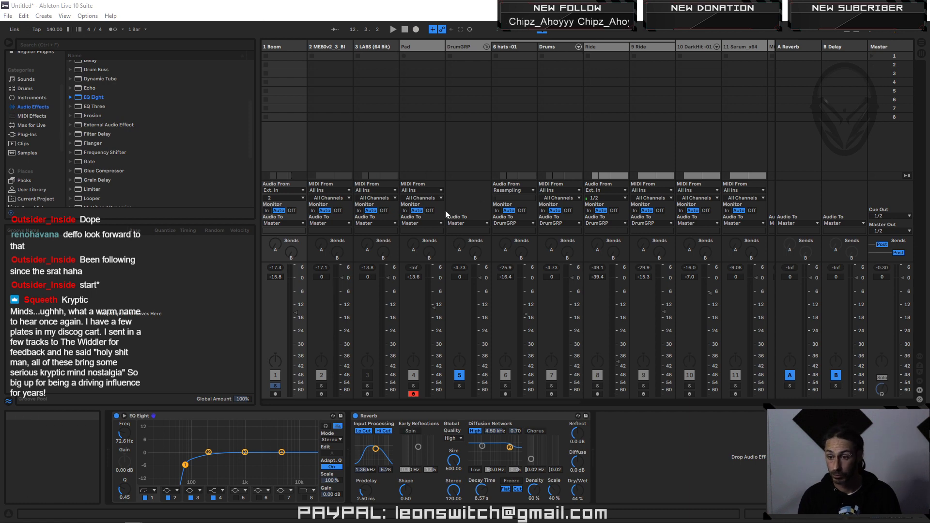
Step: Move the DarkHit -01 track directly after the Boom track, solo it together with Boom and play both
click(701, 45)
drag(657, 43, 310, 85)
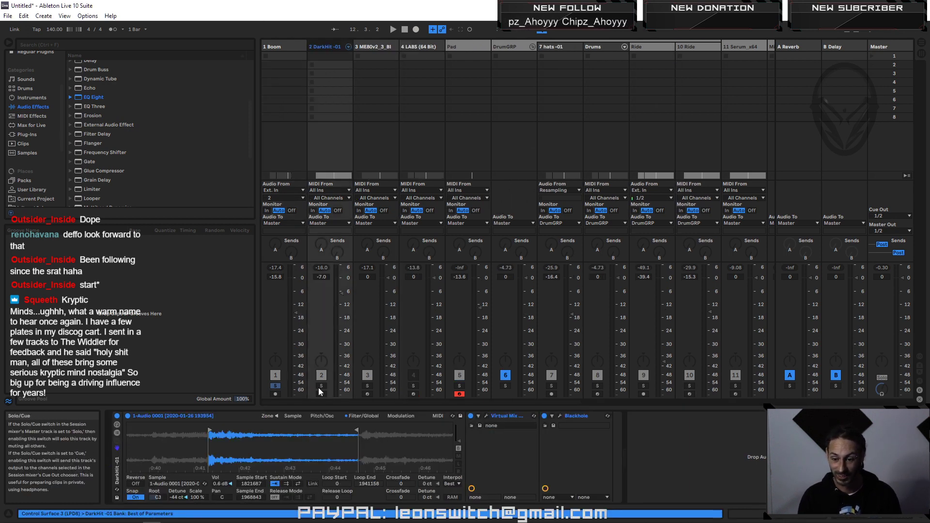
click(321, 385)
key(space)
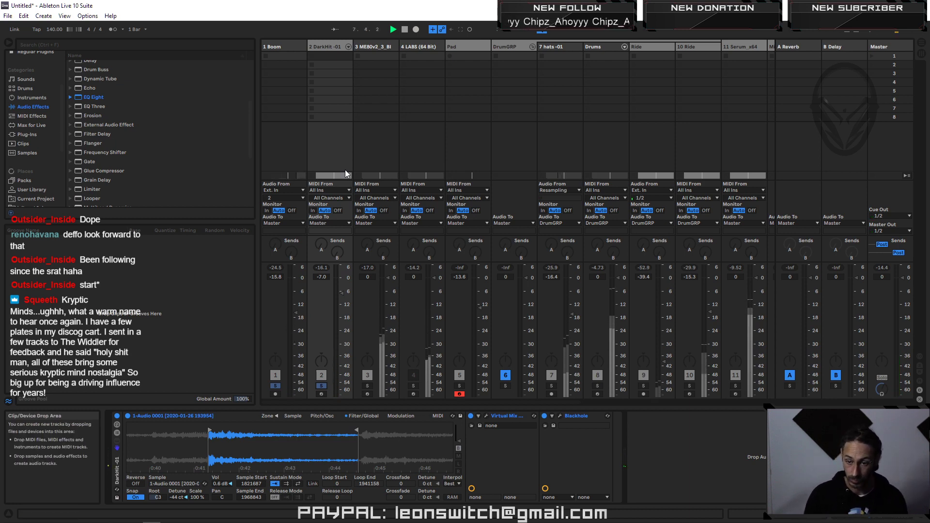
Step: Return to the arrangement, turn off the solo on the Boom and DarkHit -01 tracks and select the Boom track
key(Tab)
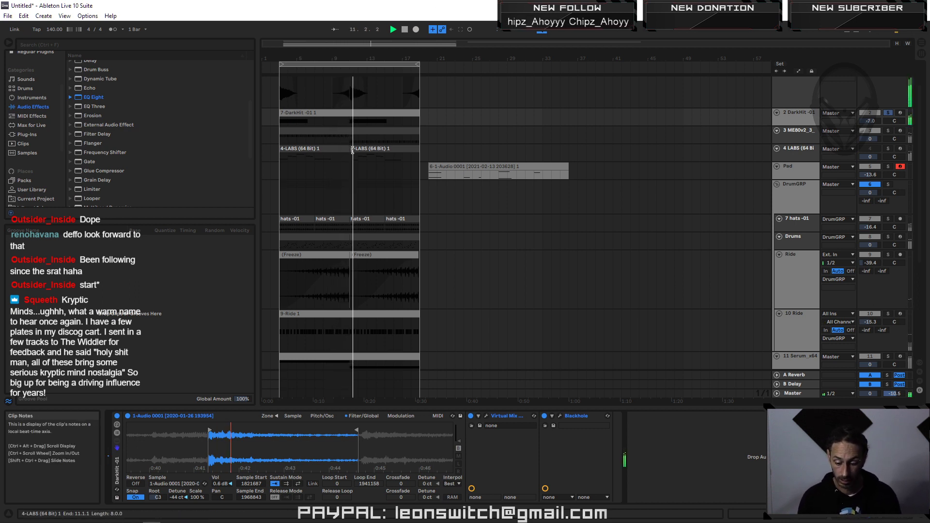
click(889, 113)
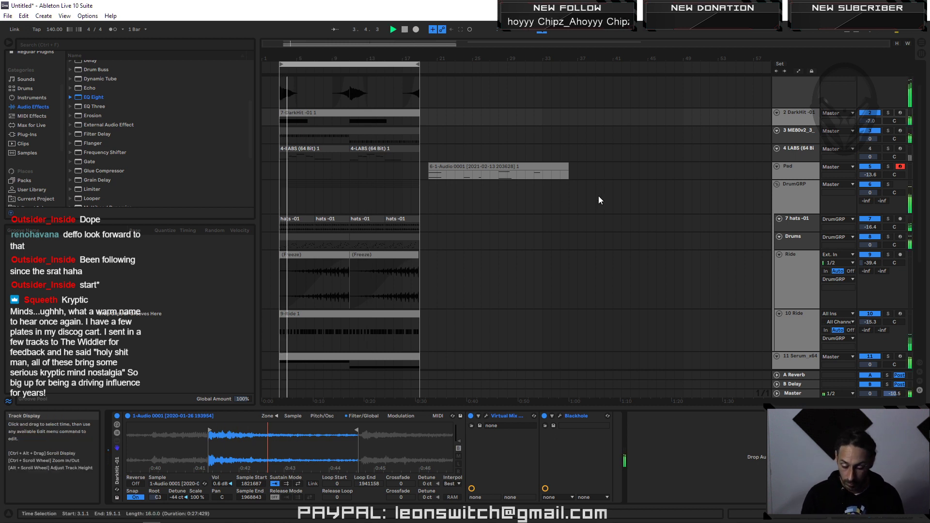
scroll(566, 241, up, 2)
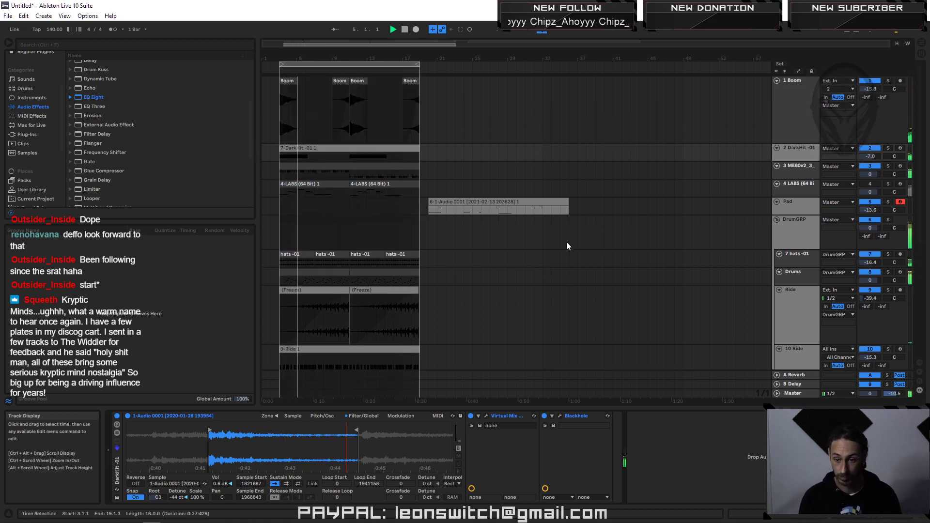
click(800, 89)
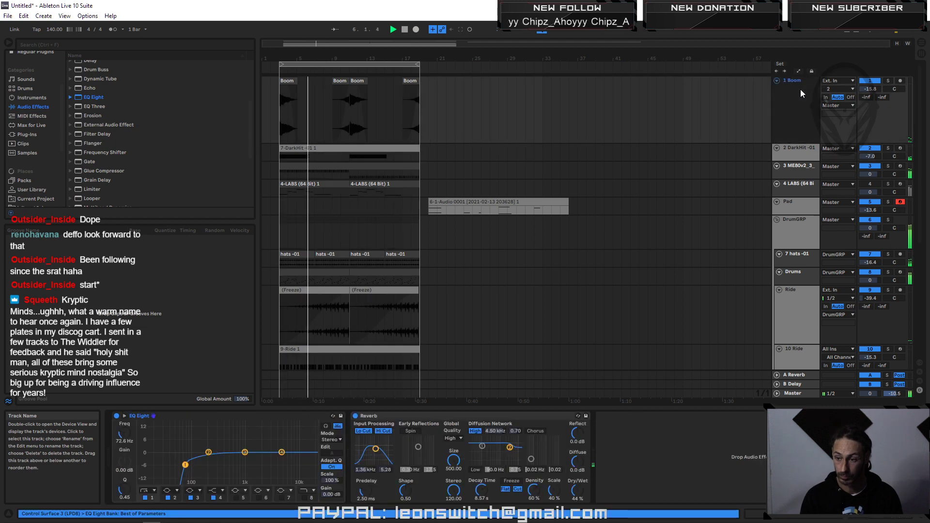
Step: In the session mixer, lower the Boom track to -19.5 dB, then reactivate the LABS track and set its volume to -1.7 dB
key(Tab)
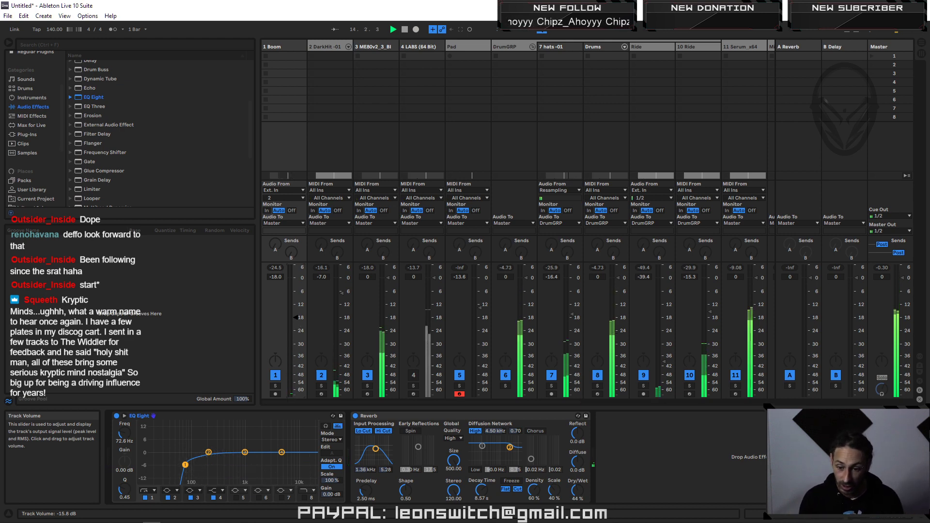
click(415, 375)
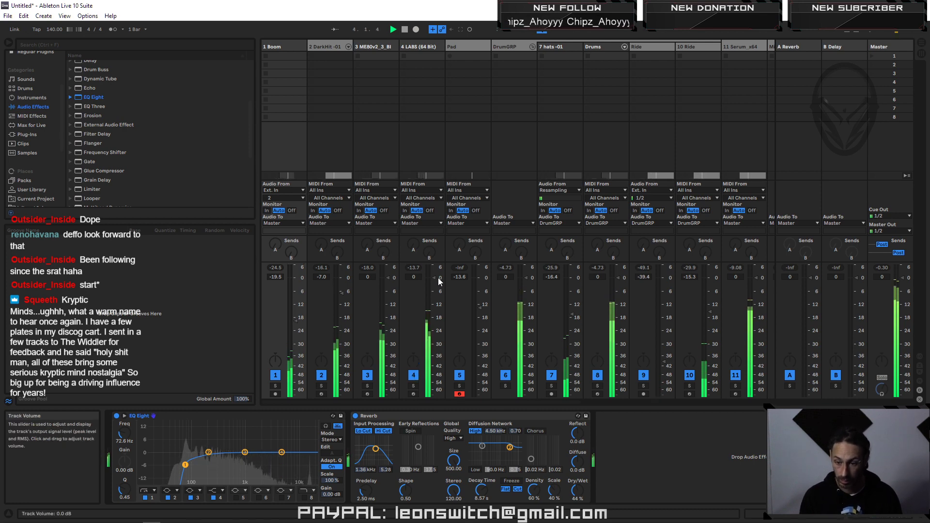
drag(433, 278, 433, 283)
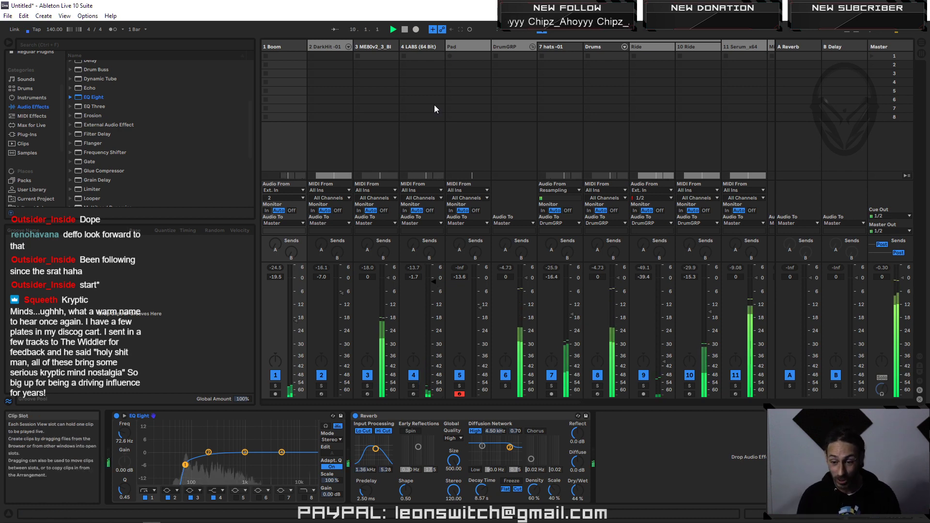
Step: Open the LABS instrument on its track, look through the preset browser and close the plug-in window
click(424, 41)
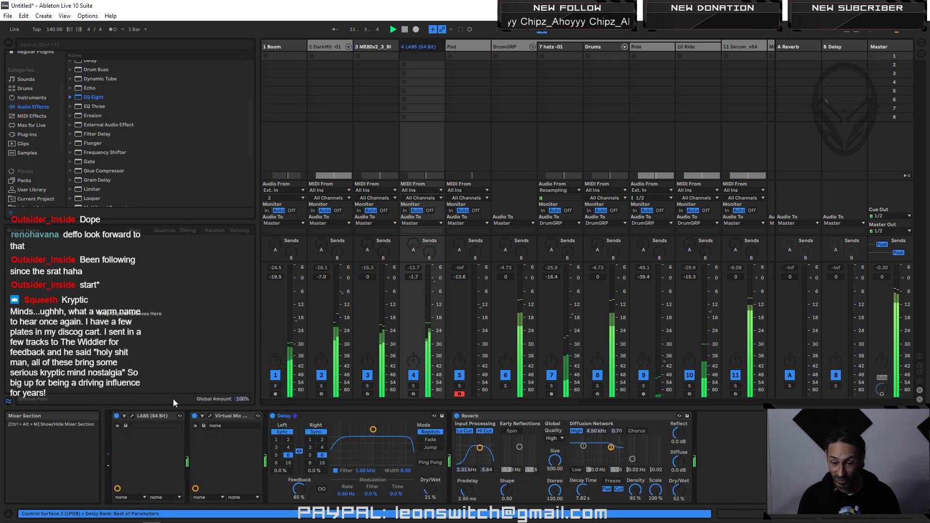
click(131, 416)
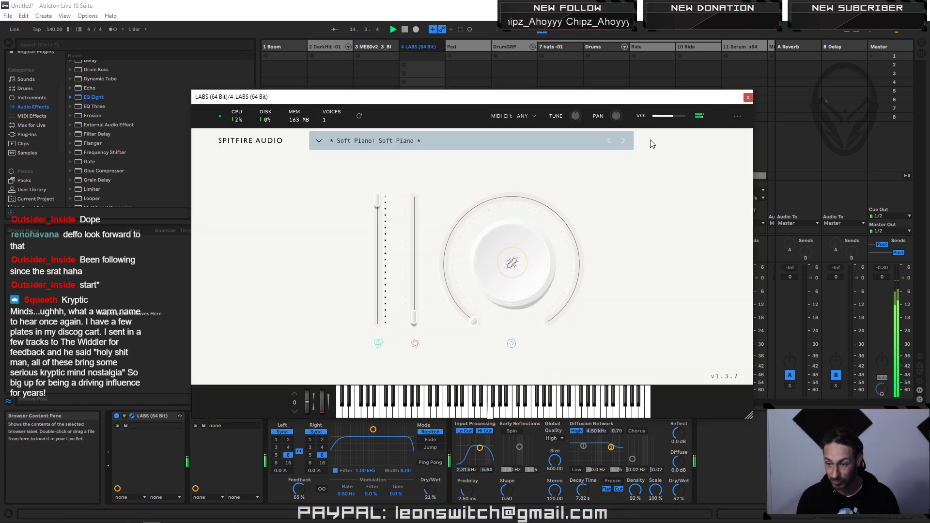
click(319, 142)
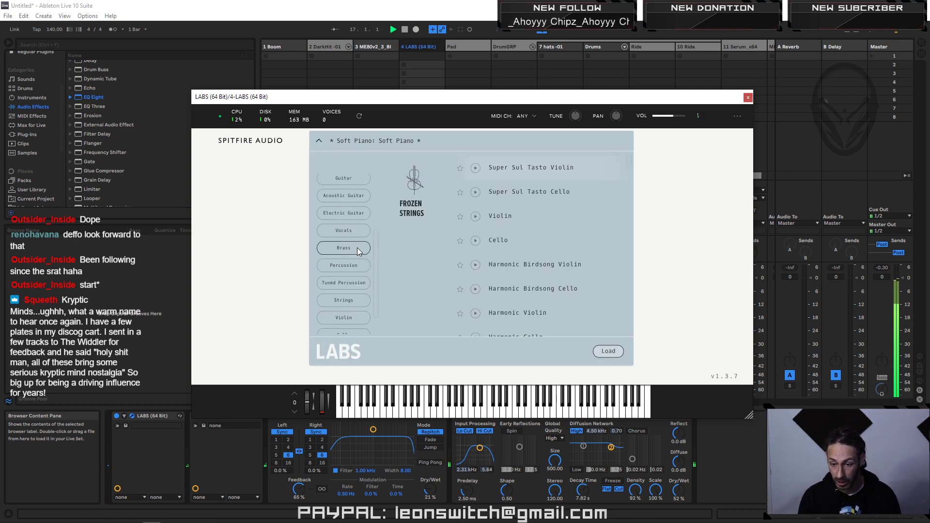
click(319, 142)
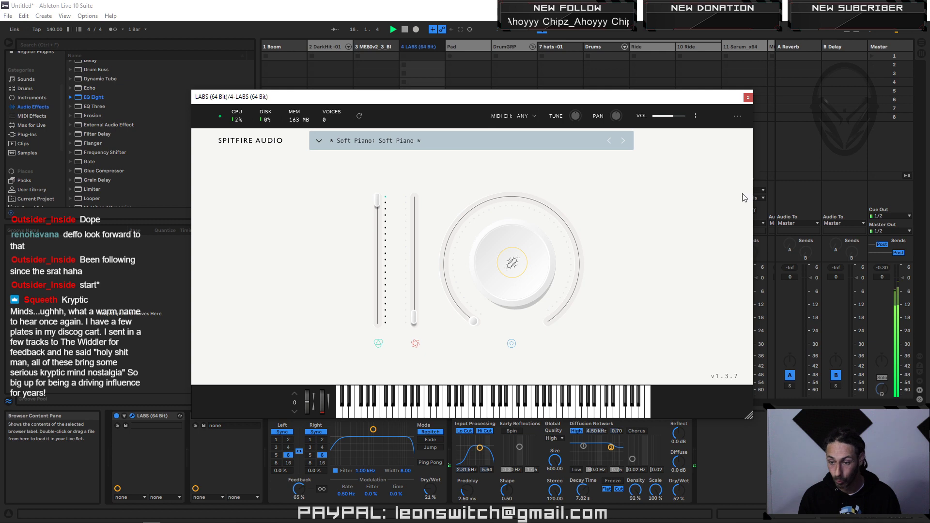
click(748, 99)
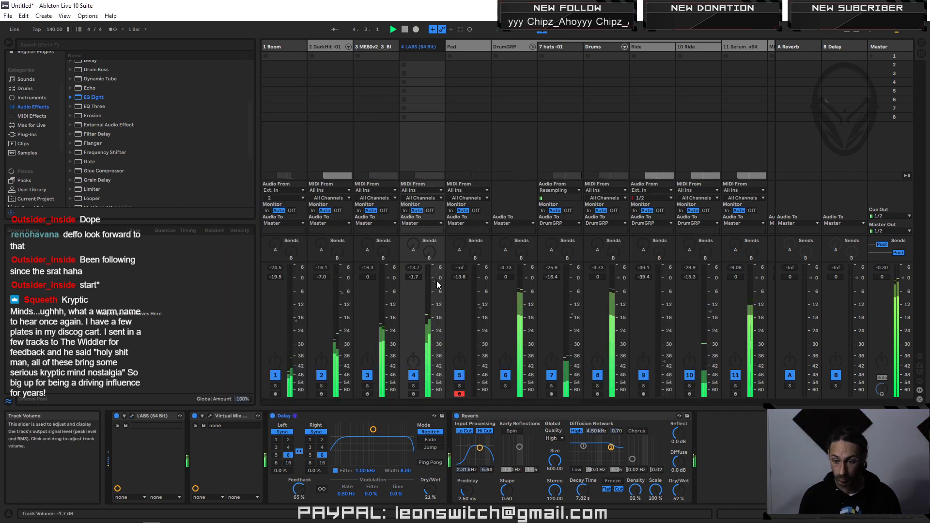
Step: Lower the LABS track to -2.1 dB and set the creamery track's volume to -10.7 dB
drag(435, 281, 435, 283)
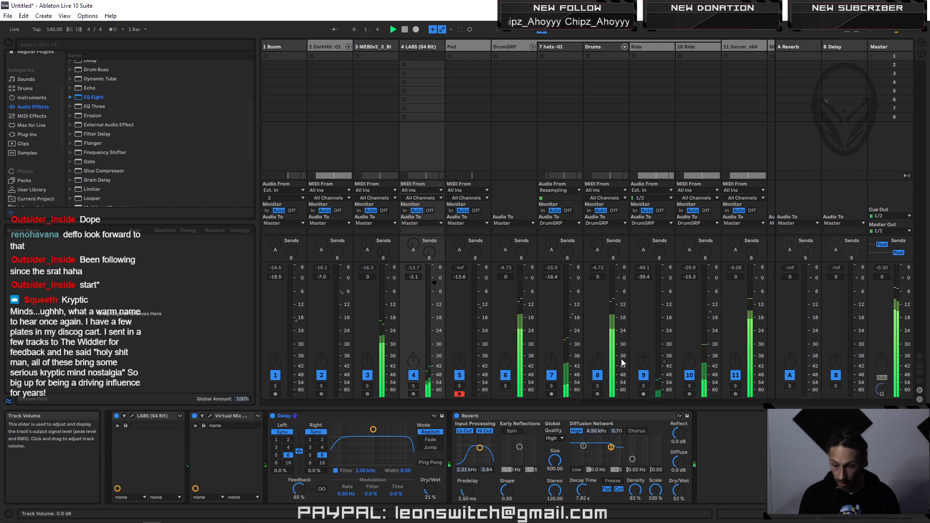
drag(517, 405, 754, 400)
click(729, 46)
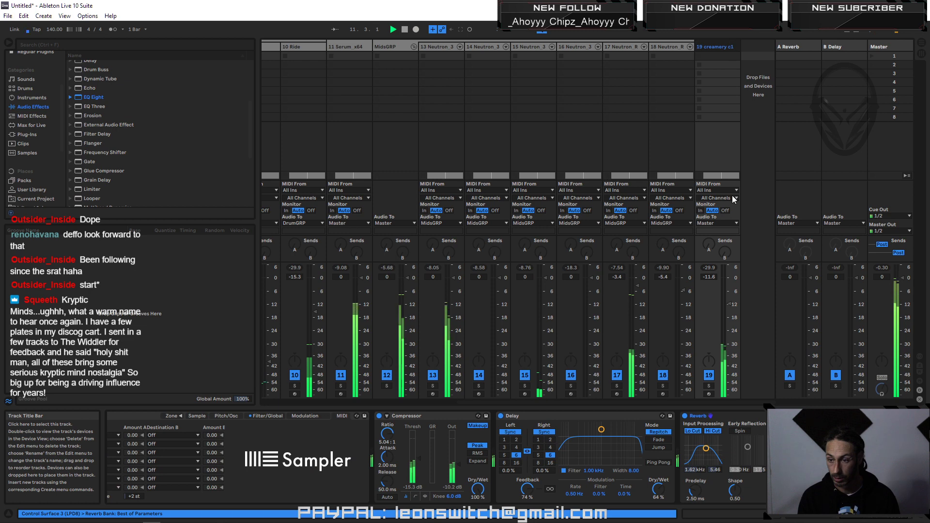
drag(735, 307, 734, 304)
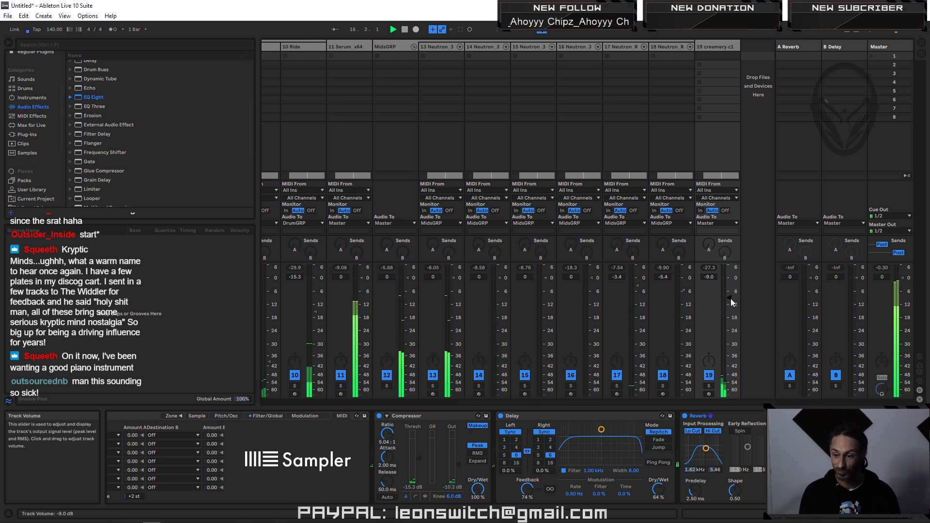
drag(731, 299, 731, 302)
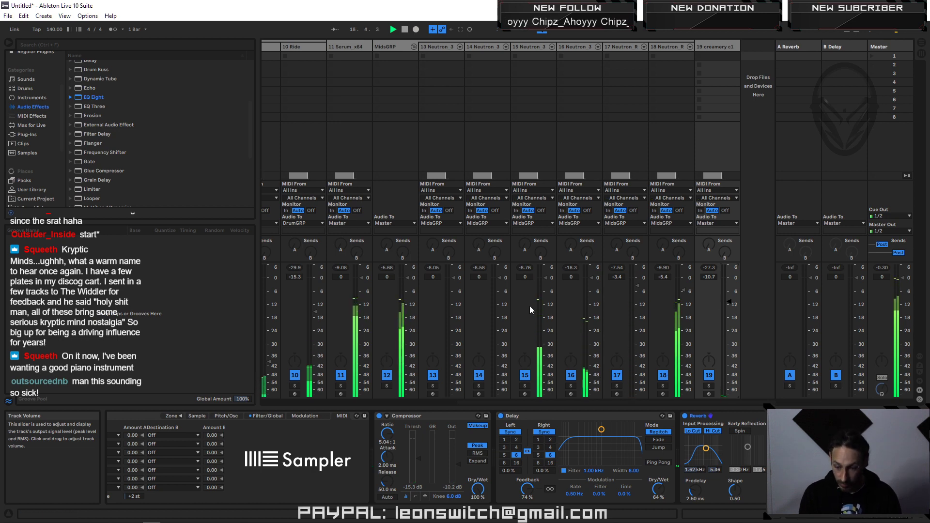
Step: Lower the LABS track's volume further to -2.6 dB and select the track
scroll(432, 307, left, 10)
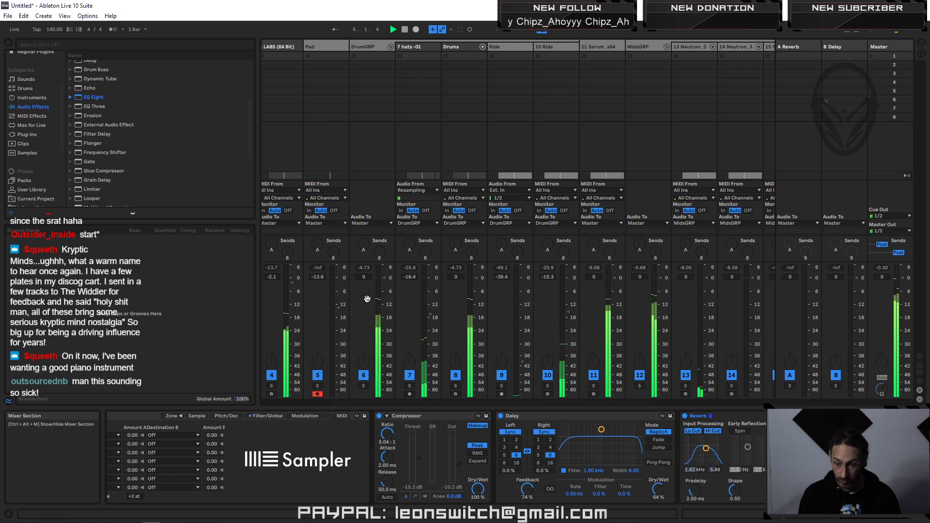
scroll(502, 296, left, 5)
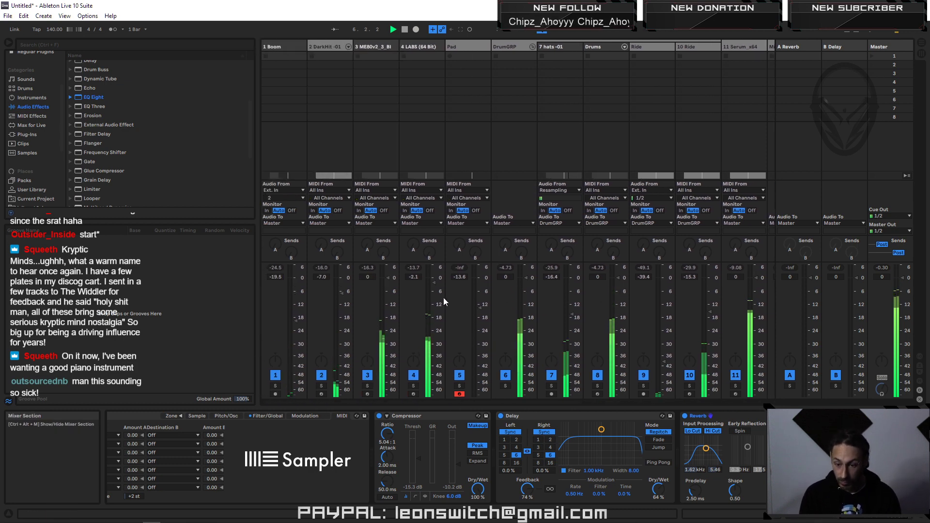
drag(435, 283, 435, 285)
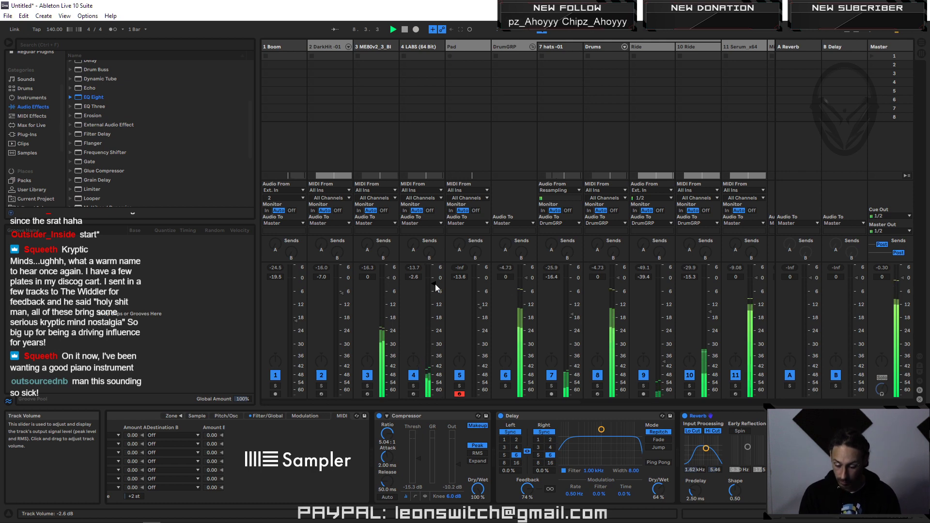
click(422, 47)
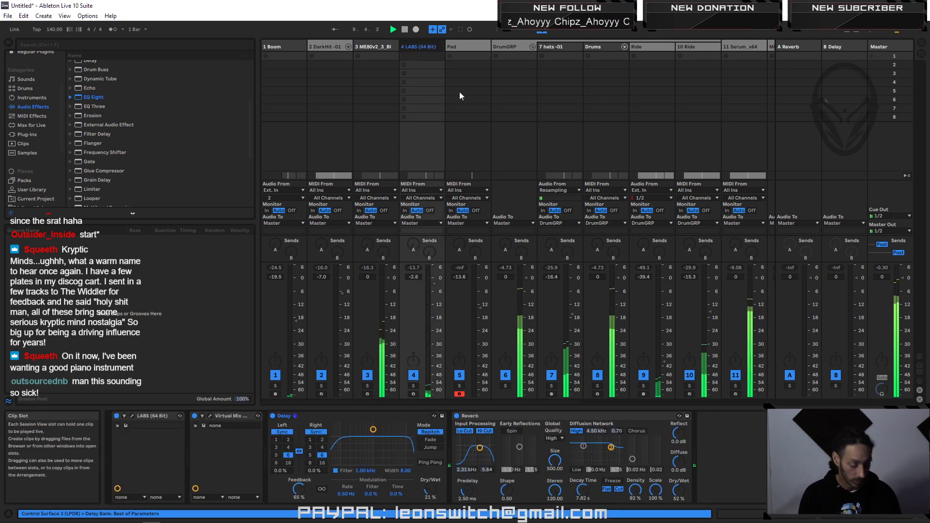
Step: In the arrangement, consolidate the two LABS clips into one 16-bar clip and open its notes
key(Tab)
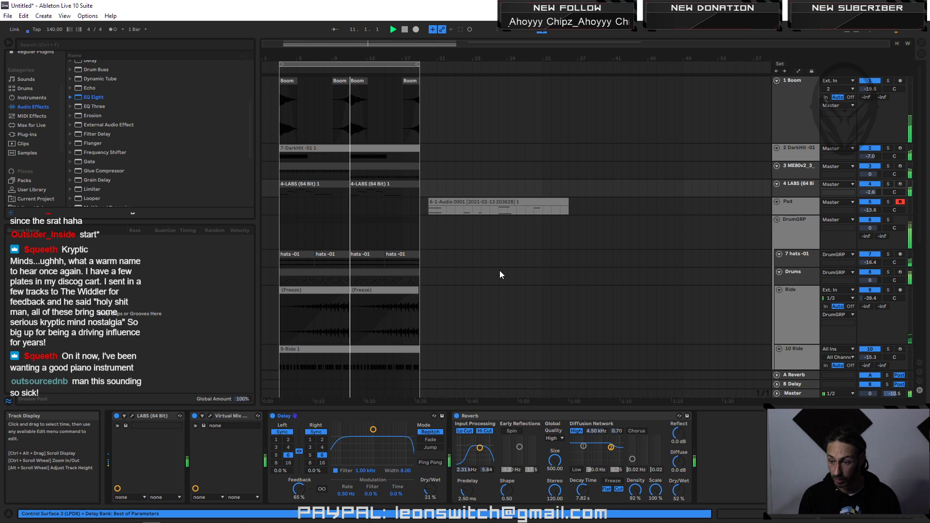
click(324, 184)
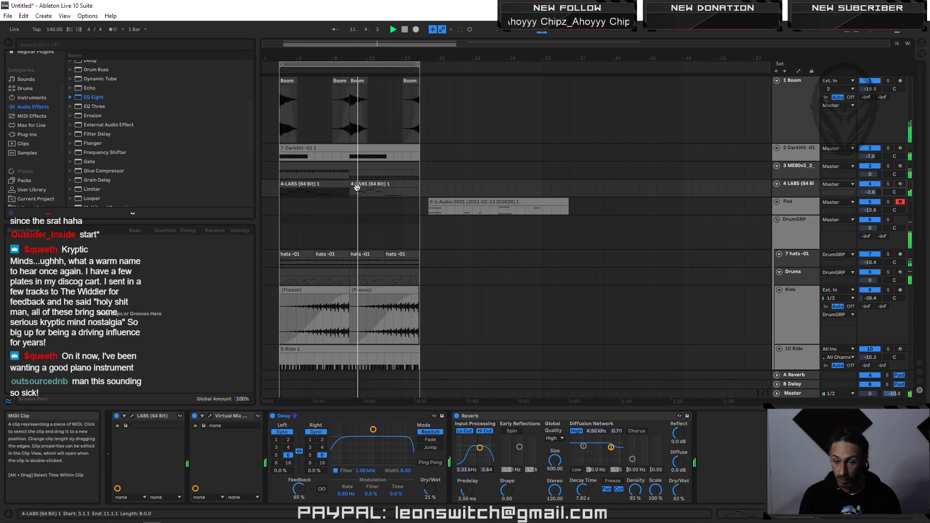
right_click(390, 184)
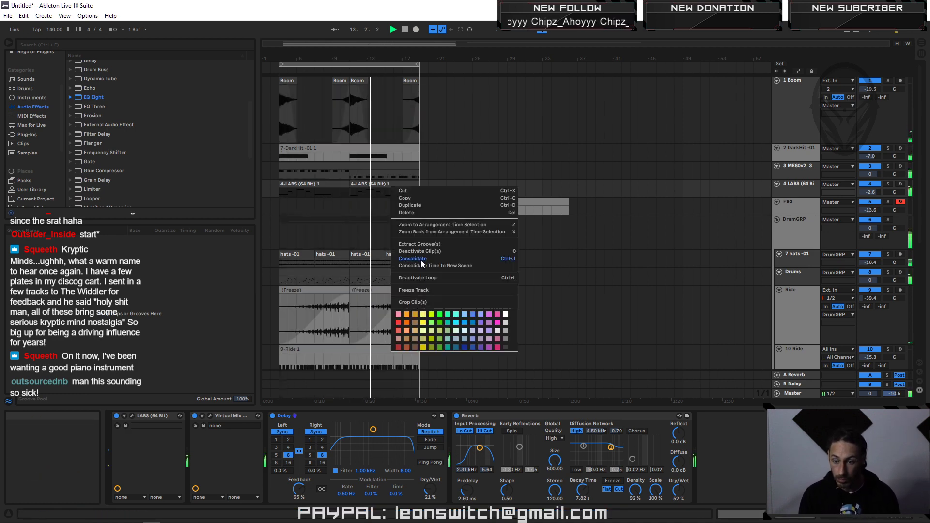
click(417, 281)
double_click(356, 187)
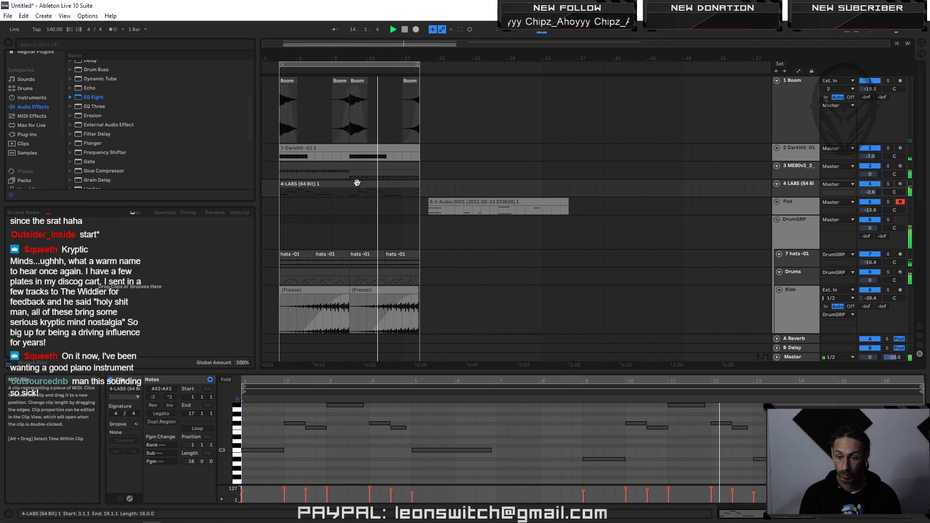
Step: Copy all notes of the LABS clip one octave higher, keeping the original notes in place
click(351, 448)
key(ctrl+a)
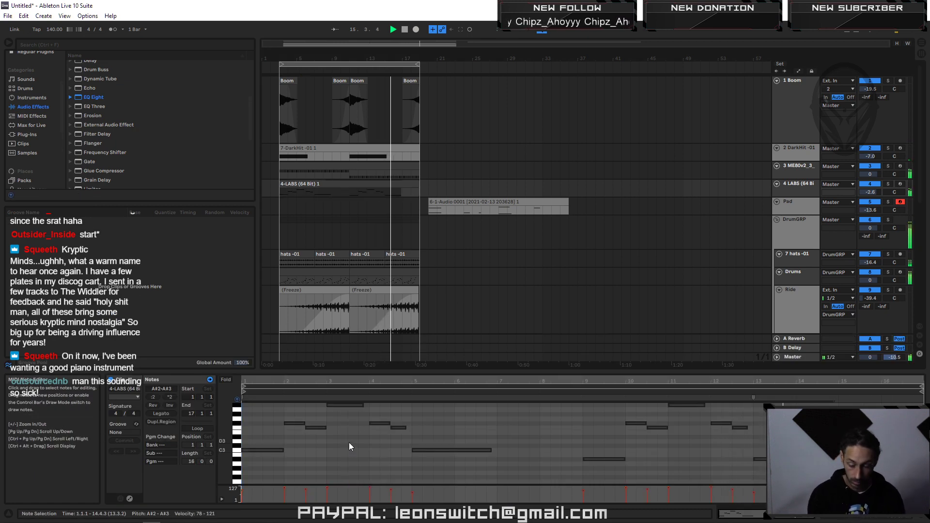
scroll(286, 469, up, 1)
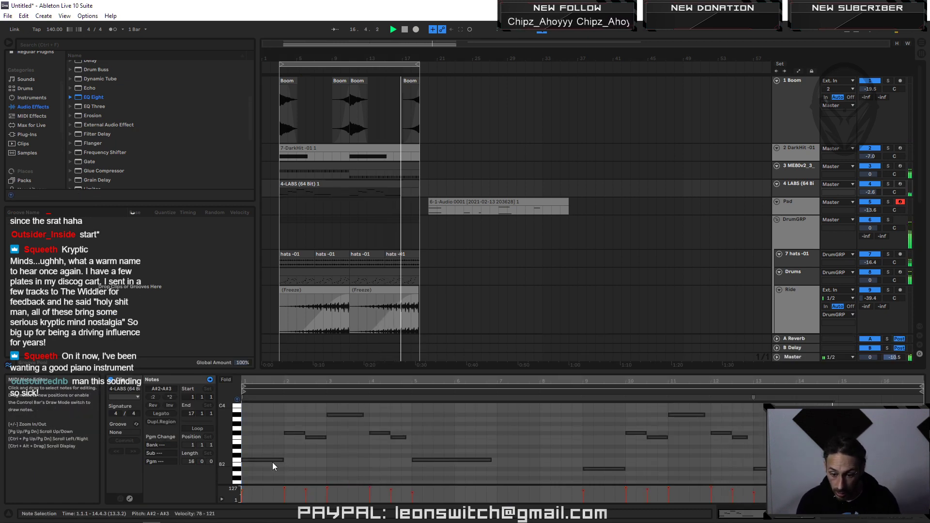
drag(269, 461, 272, 406)
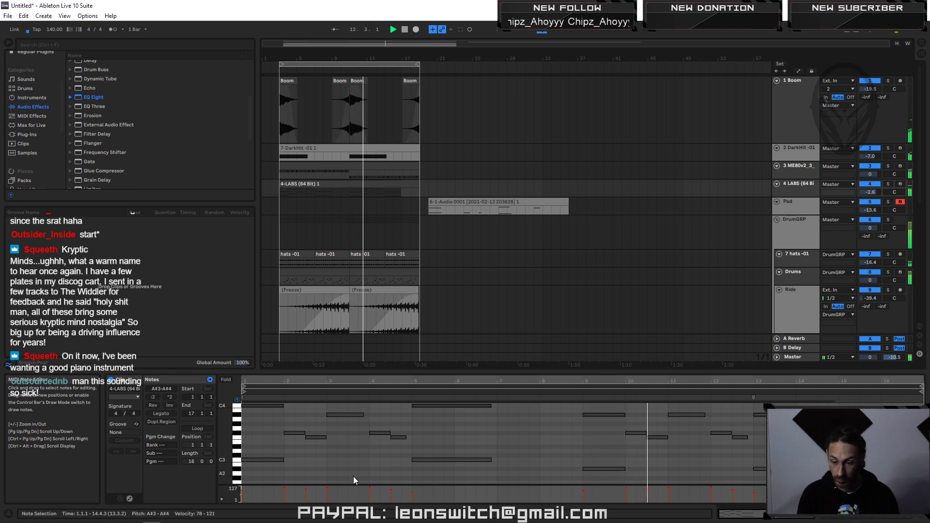
Step: Enlarge the note editor, select the upper-octave LABS notes and lower their velocities to 49-77
scroll(286, 432, up, 3)
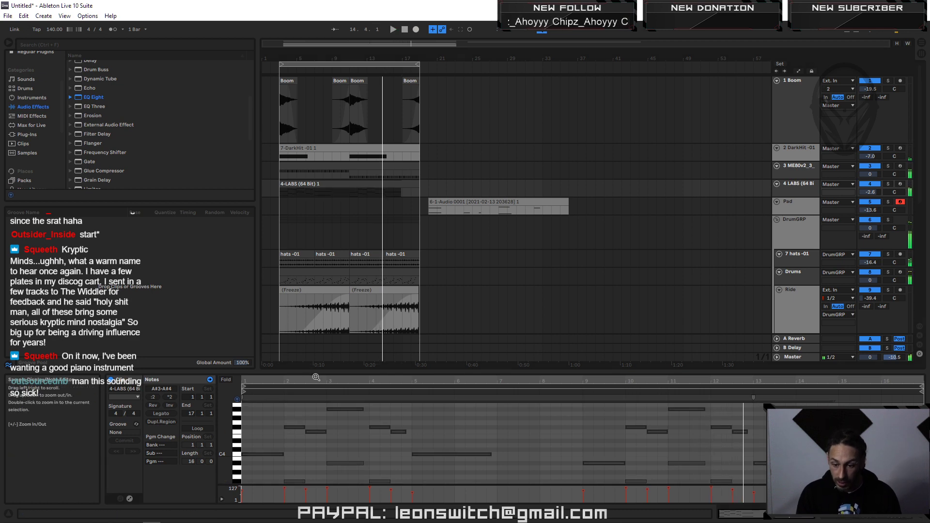
drag(314, 375, 272, 282)
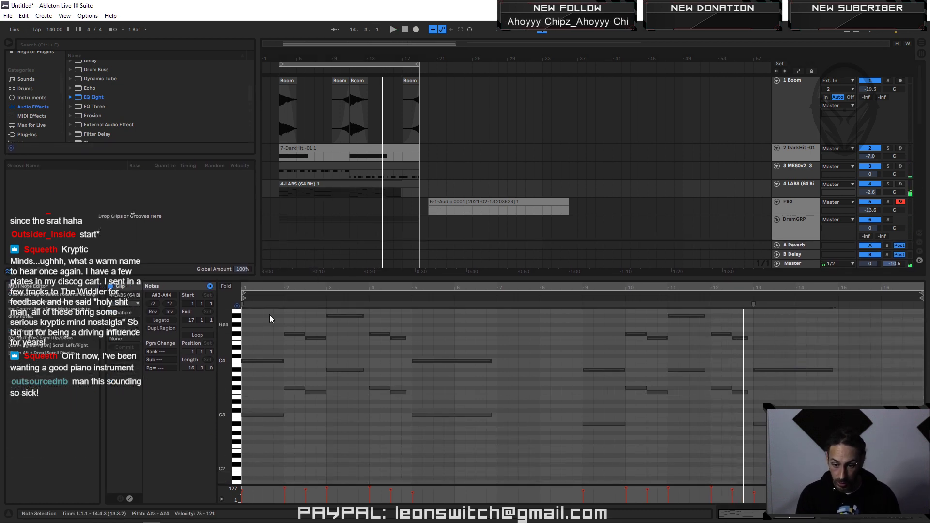
drag(253, 313, 793, 370)
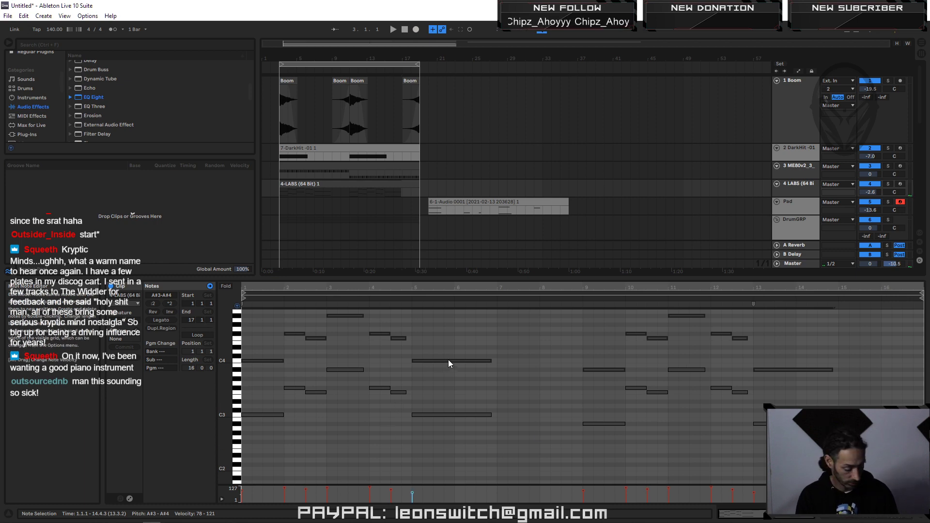
drag(448, 360, 449, 359)
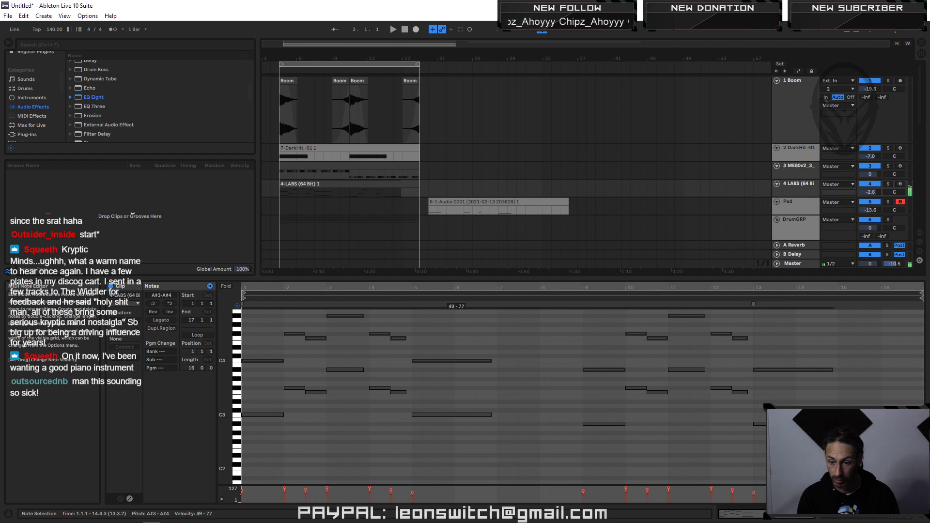
Step: Nudge the upper-octave LABS notes slightly later off the grid, then play the loop to check them
drag(278, 288, 841, 367)
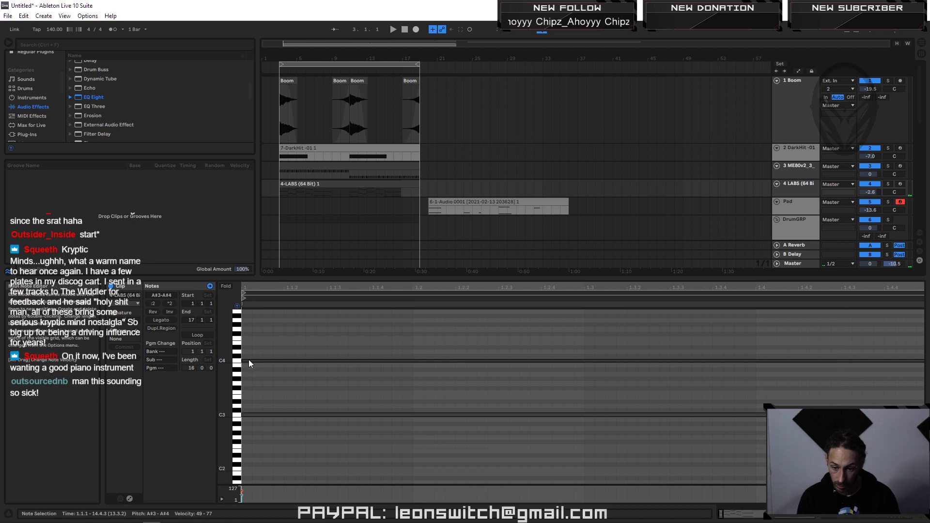
key(space)
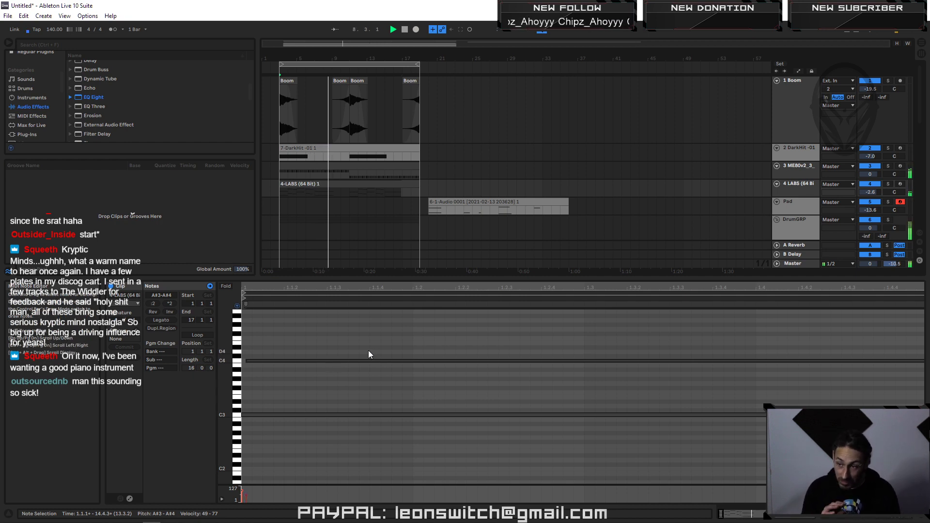
drag(399, 288, 398, 232)
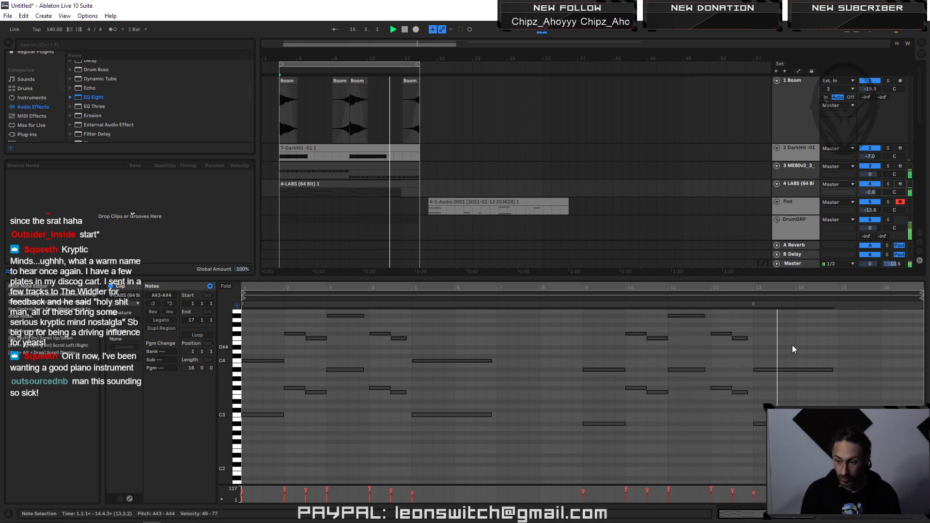
key(space)
Step: Insert a new audio track between the ME80v2 and LABS tracks and set its input to Resampling
click(771, 370)
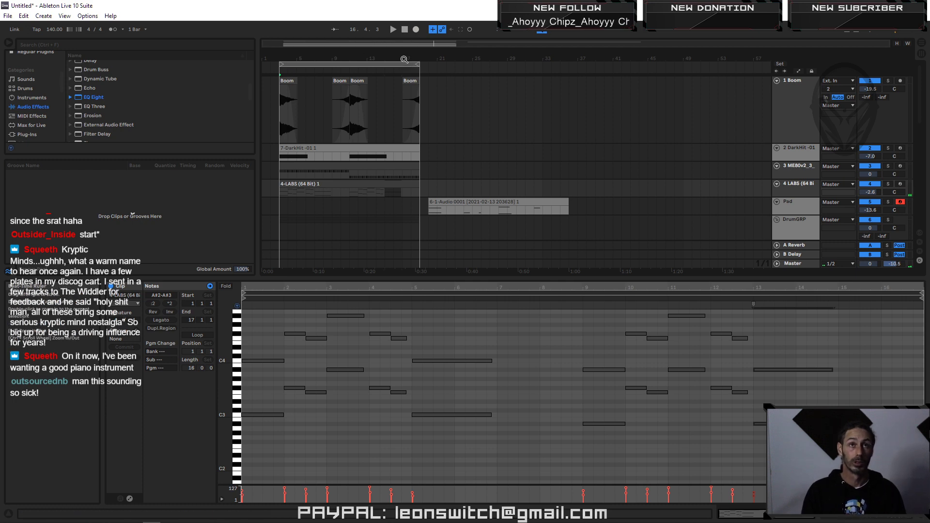
drag(408, 58, 408, 85)
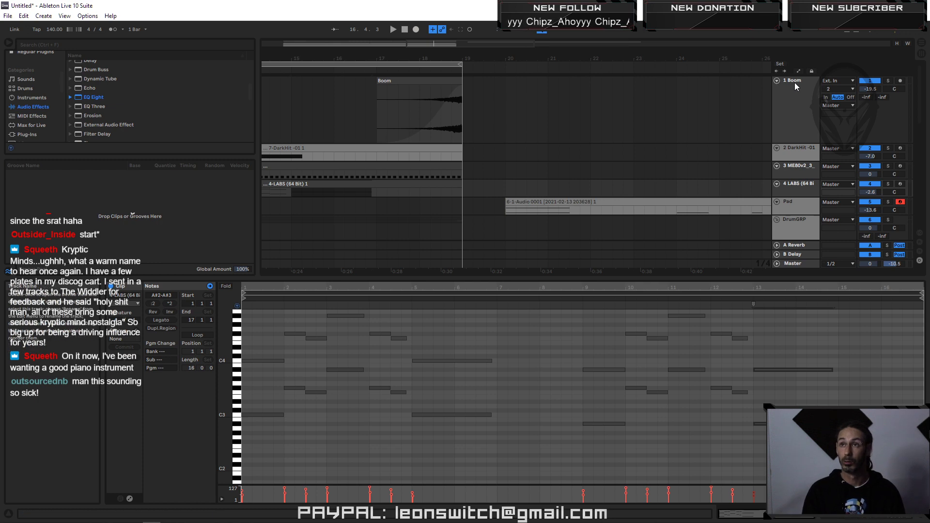
click(795, 167)
right_click(795, 168)
click(801, 240)
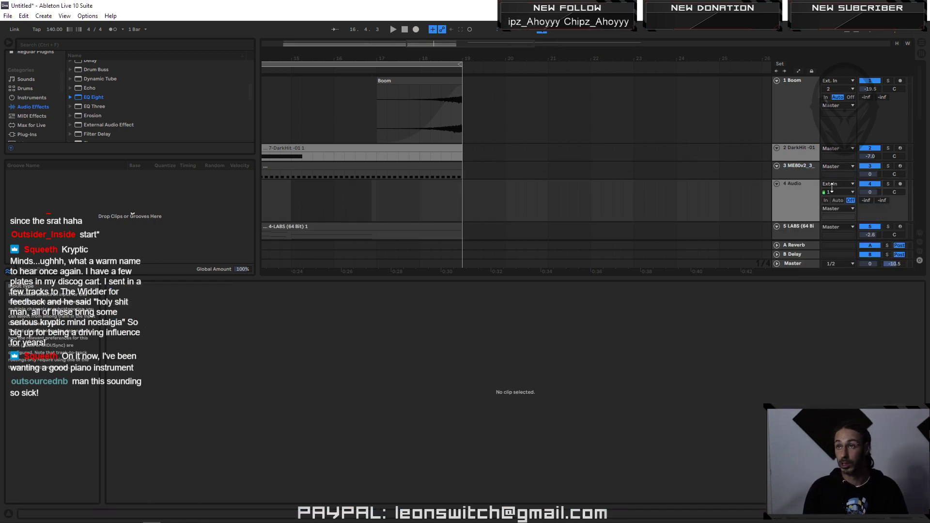
click(837, 184)
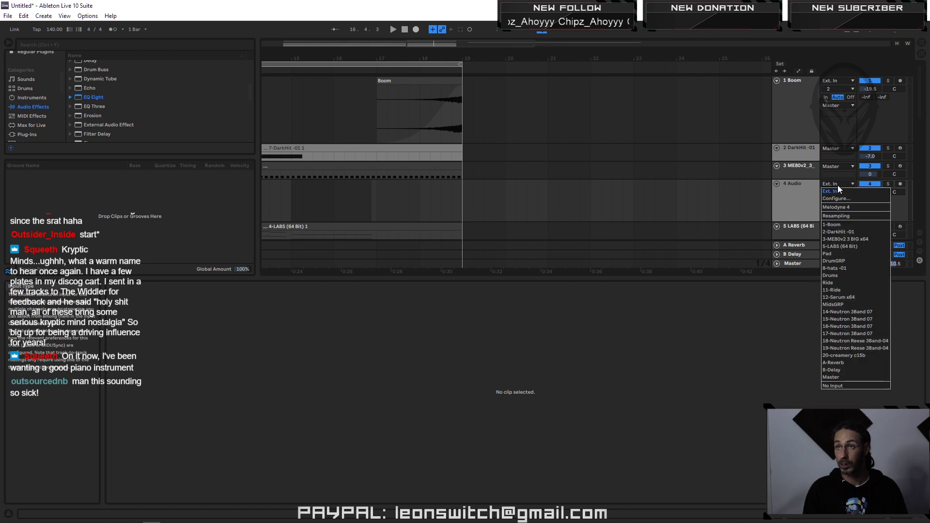
click(835, 216)
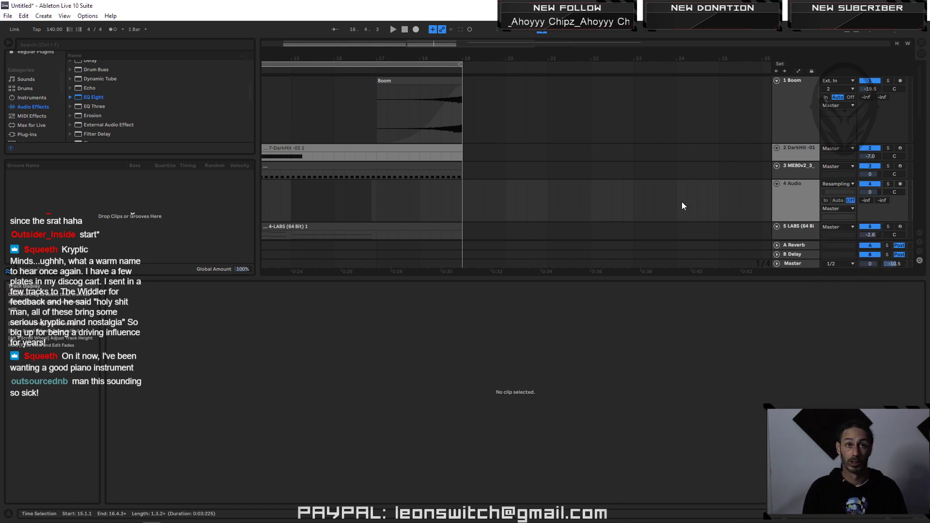
Step: Solo the LABS track, arm the resampling audio track, and record the LABS output from bar 15 until past bar 20
click(888, 227)
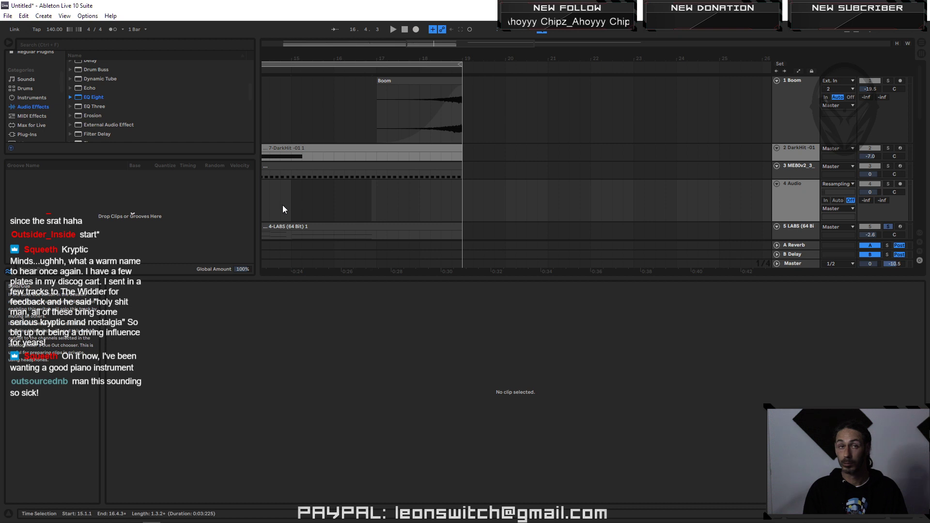
click(291, 235)
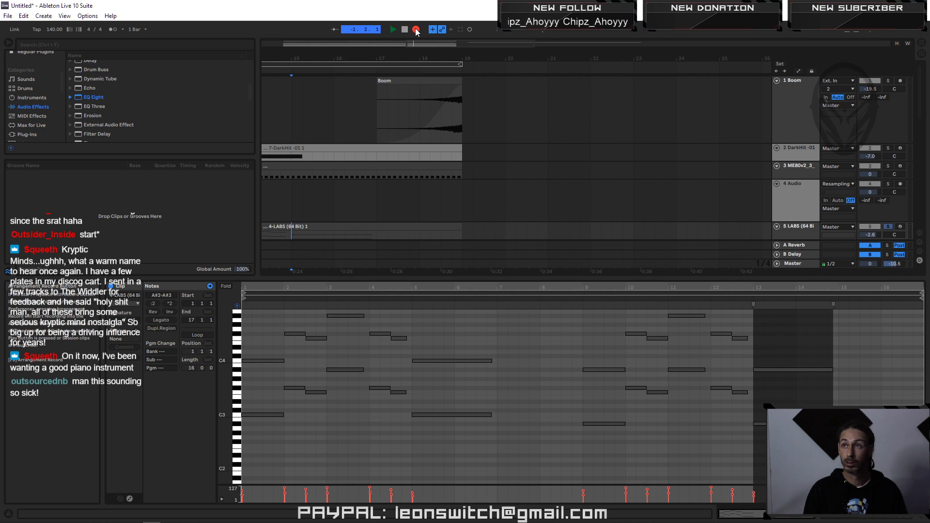
key(space)
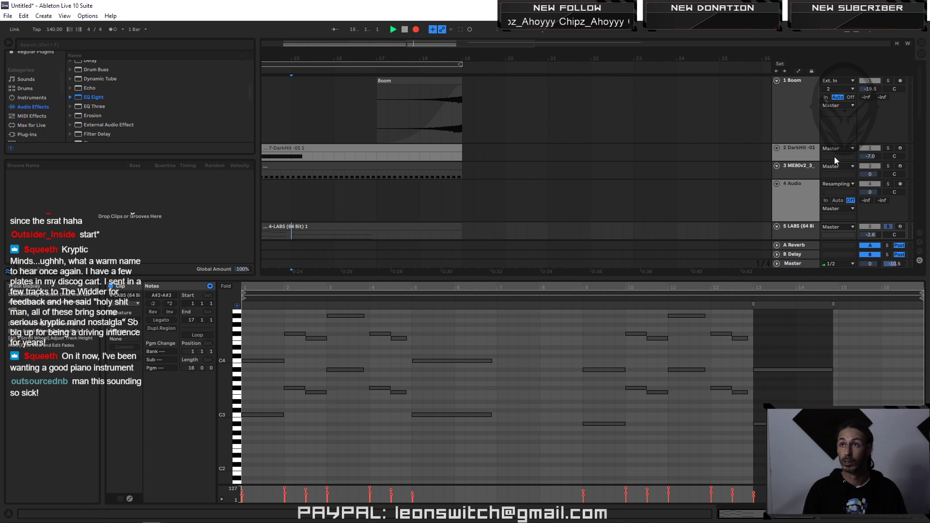
click(901, 185)
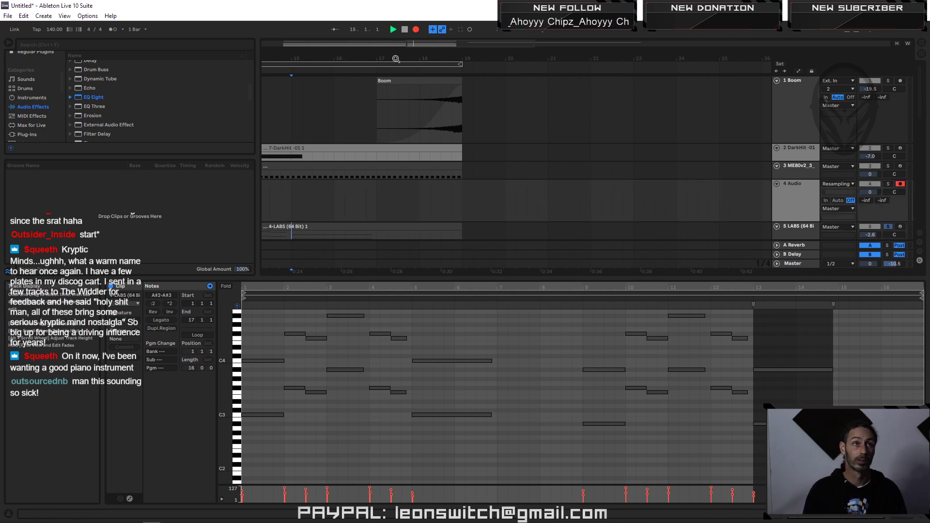
click(417, 29)
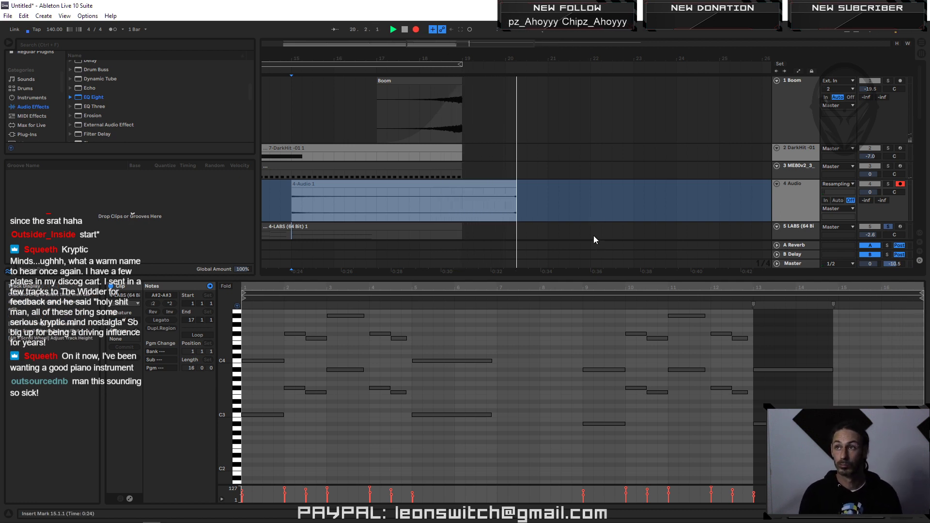
key(space)
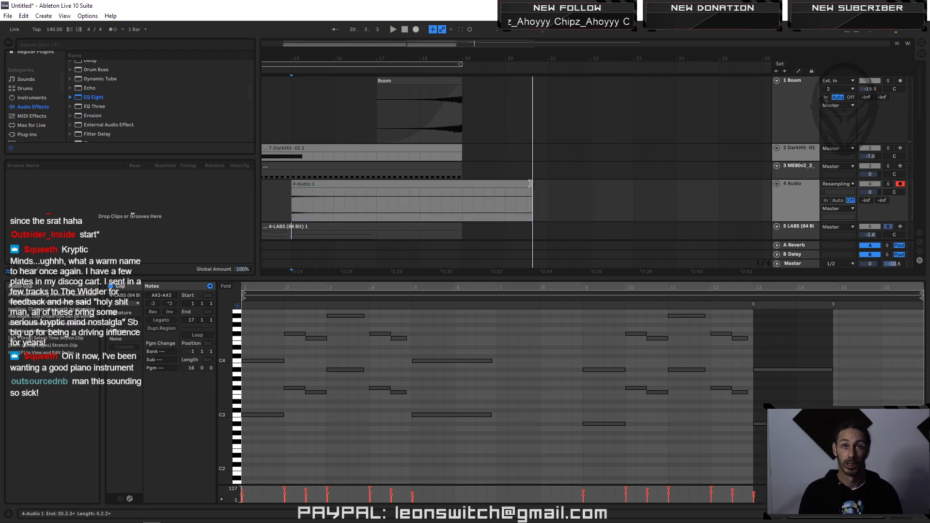
Step: Trim the resampled LABS recording to bars 15 to 19 and reverse the clip
click(500, 184)
drag(499, 184, 466, 184)
right_click(447, 188)
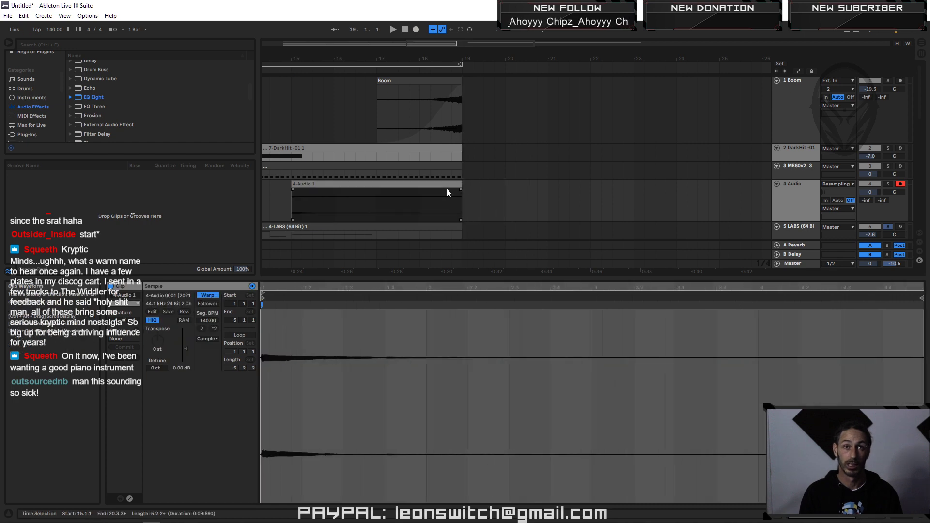
click(477, 274)
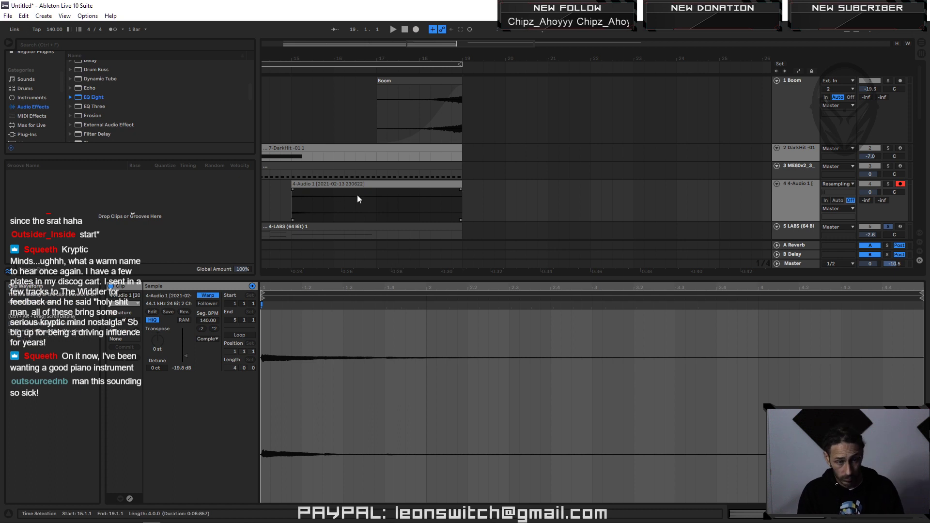
click(184, 313)
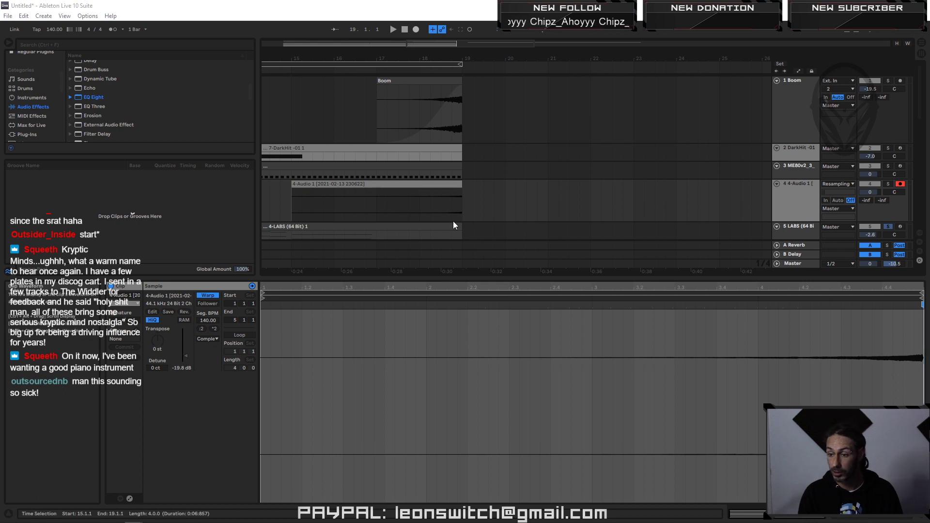
Step: Disarm the resampling track, unsolo LABS, and play the full arrangement with looping on to check the reversed clip
click(901, 184)
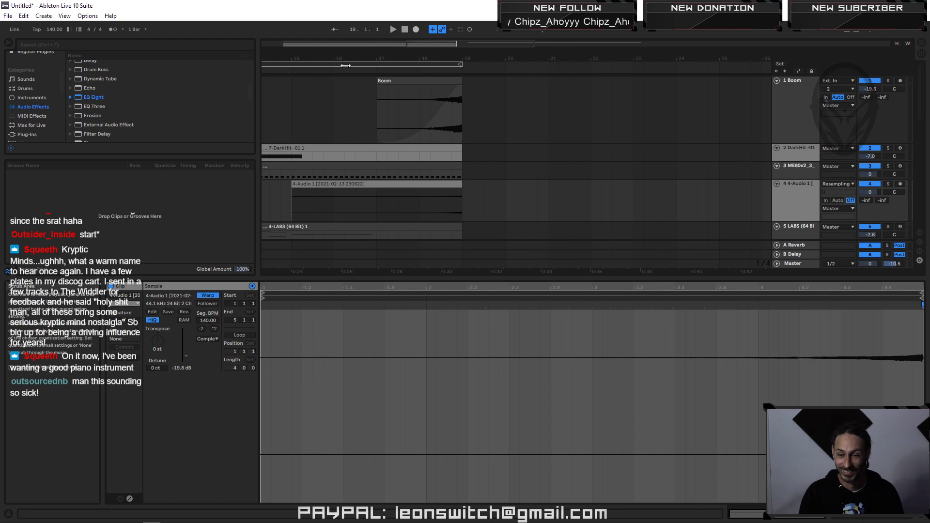
click(289, 70)
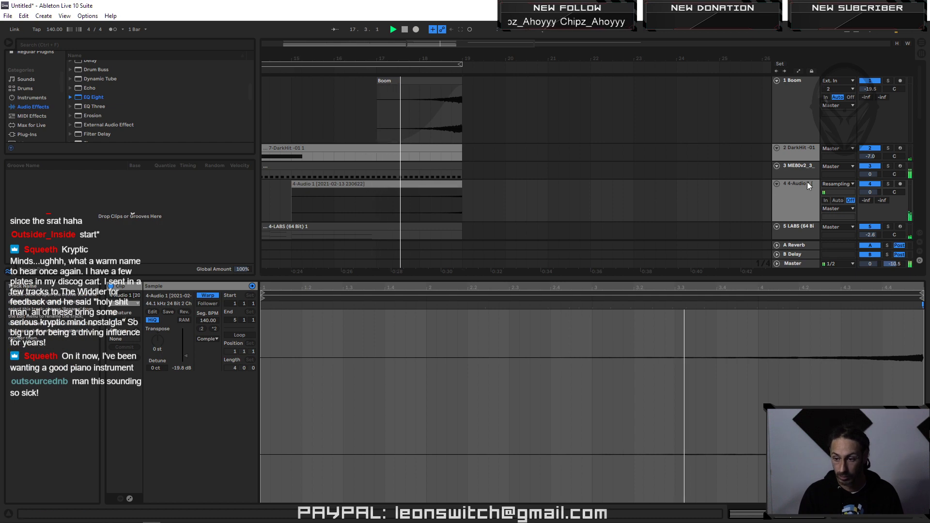
click(542, 31)
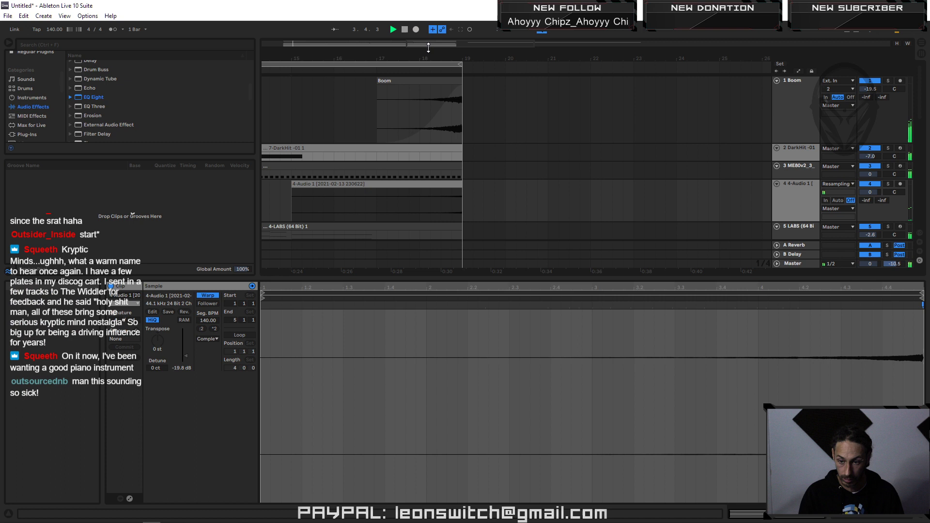
drag(432, 58, 471, 54)
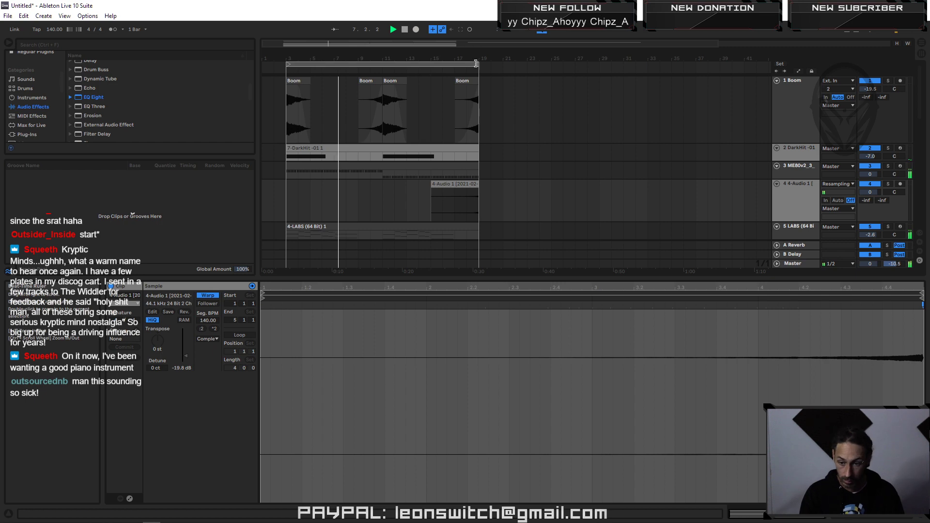
click(793, 186)
scroll(794, 186, down, 1)
scroll(792, 185, down, 1)
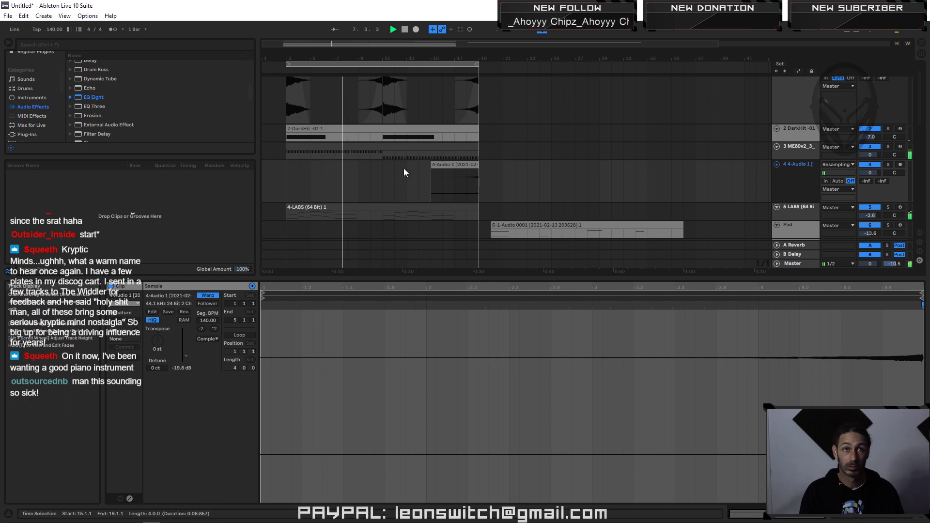
Step: Select the upper-octave notes in the LABS clip, leaving out the lower-octave ones, and play the loop
click(355, 206)
key(space)
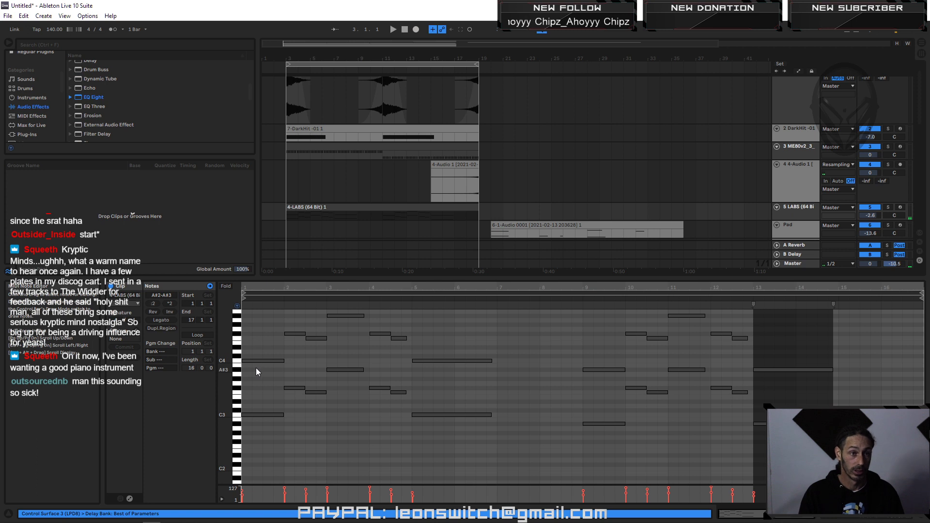
drag(255, 368, 762, 318)
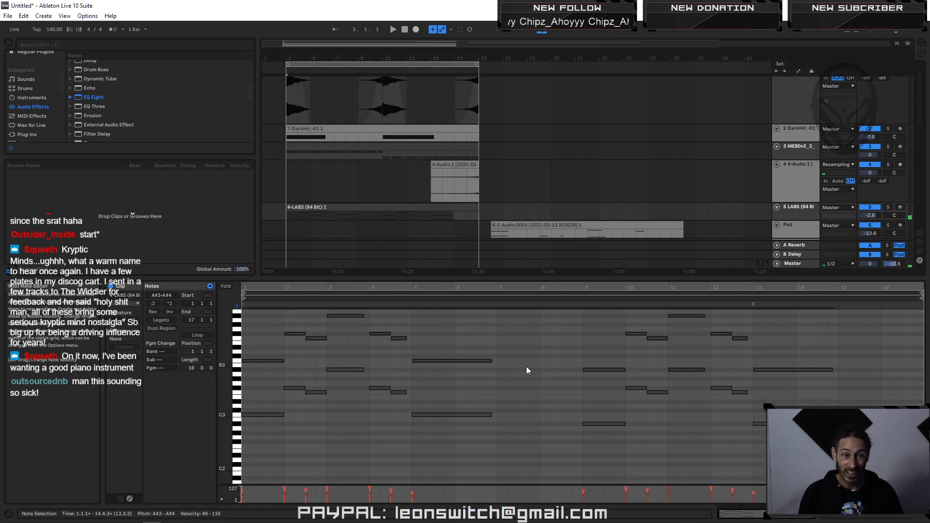
shift+click(679, 372)
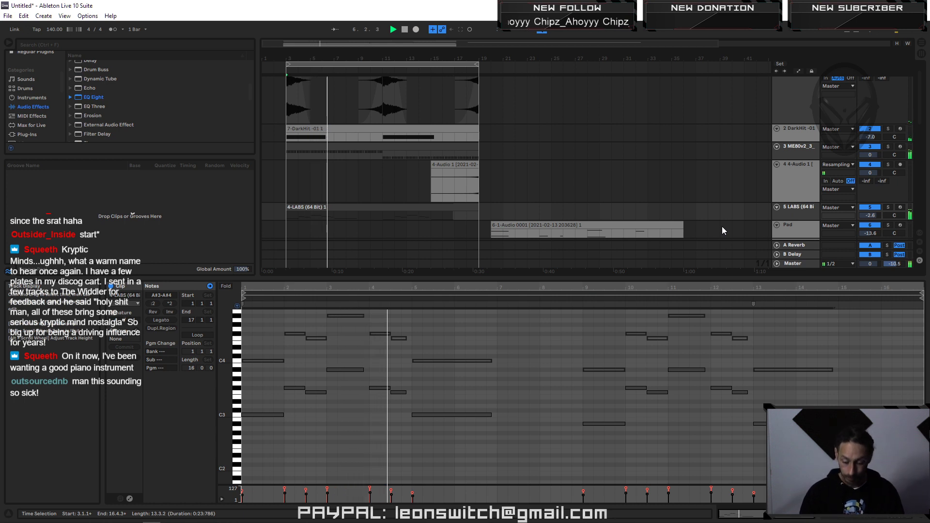
Step: Arm the Pad track and move its 16-bar clip back to start at bar 3
scroll(597, 204, down, 3)
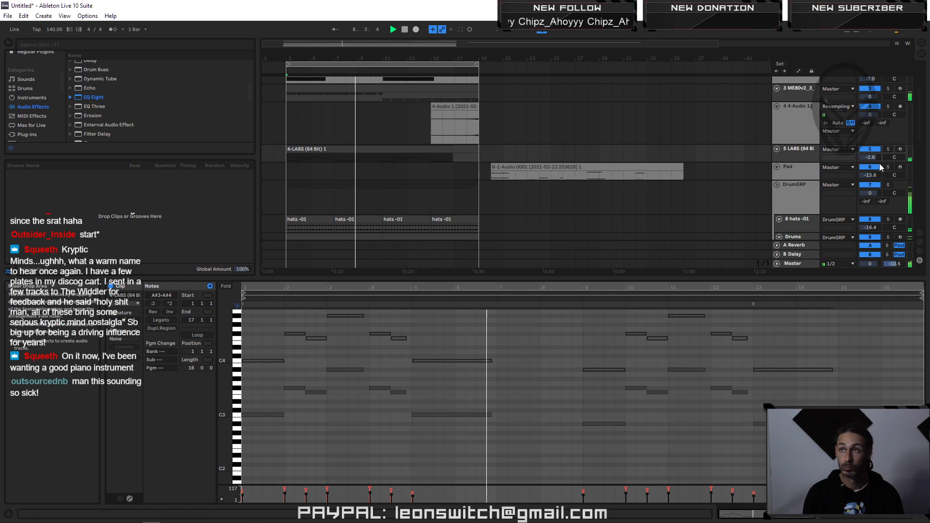
click(900, 167)
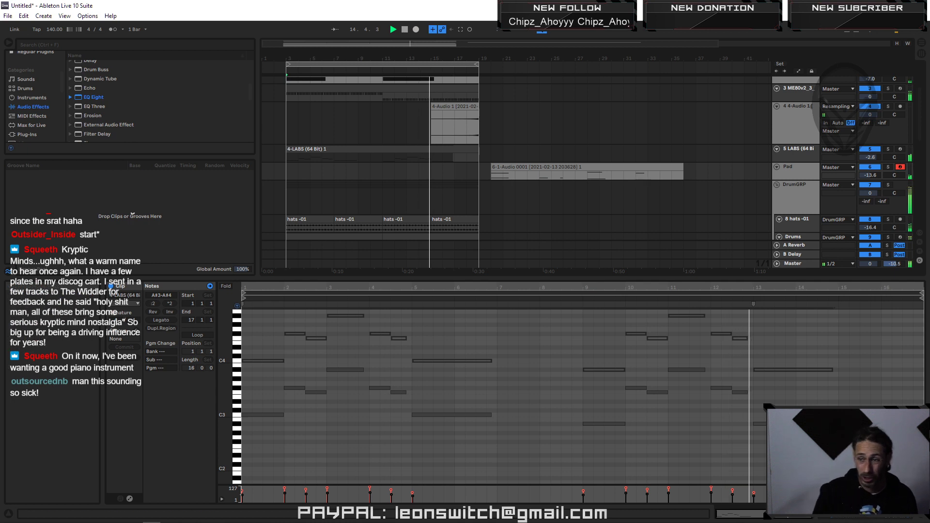
click(528, 165)
drag(532, 167, 330, 166)
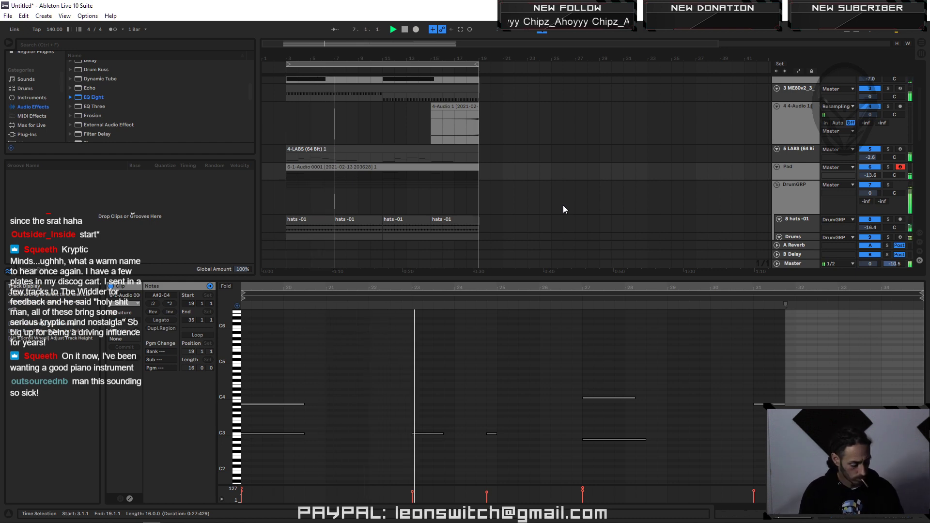
Step: Lower the Pad track's volume to -16.6 dB in the mixer, then return to the arrangement
key(Tab)
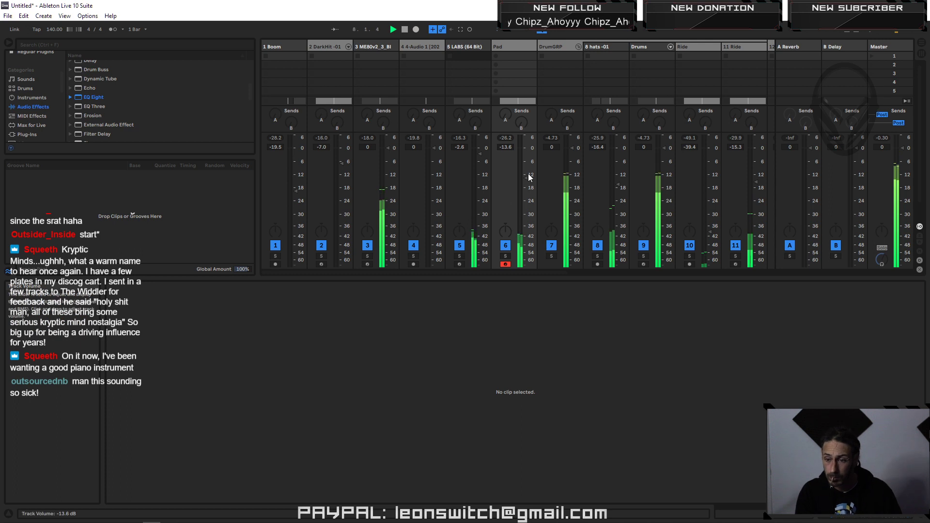
drag(527, 182, 527, 185)
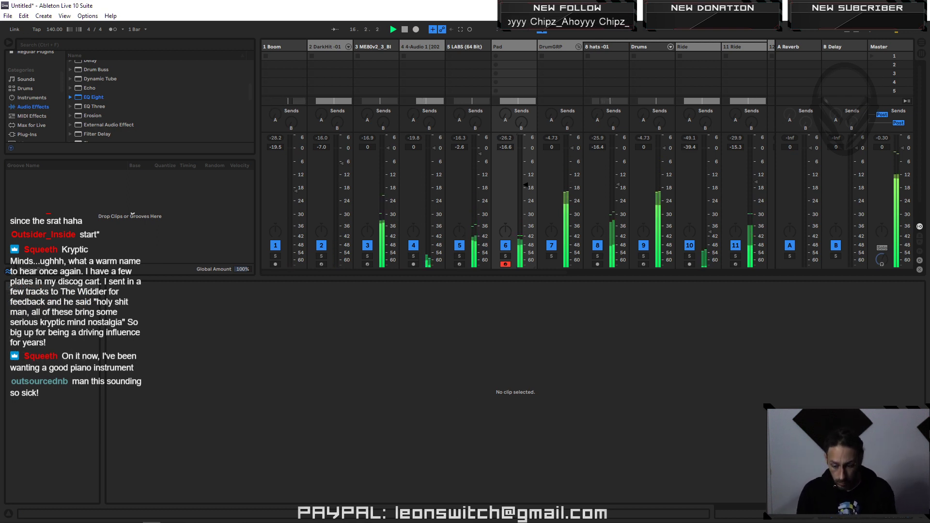
key(Tab)
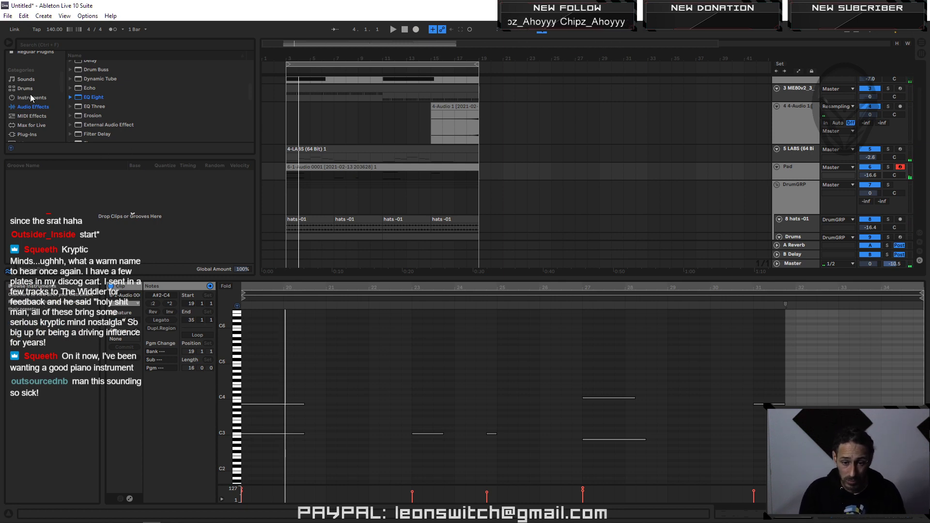
Step: Browse the Drums folder of the User Library for a suitable drum kit preset
scroll(98, 104, up, 4)
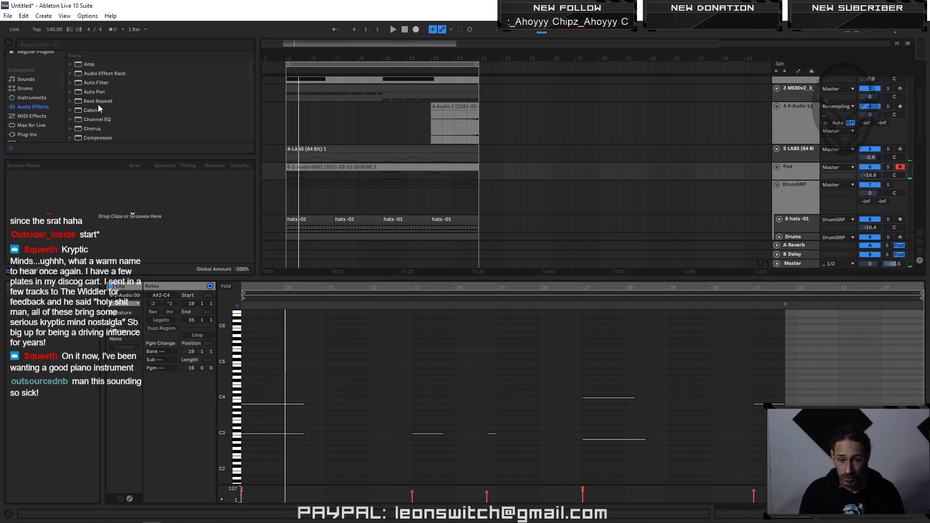
scroll(43, 115, down, 5)
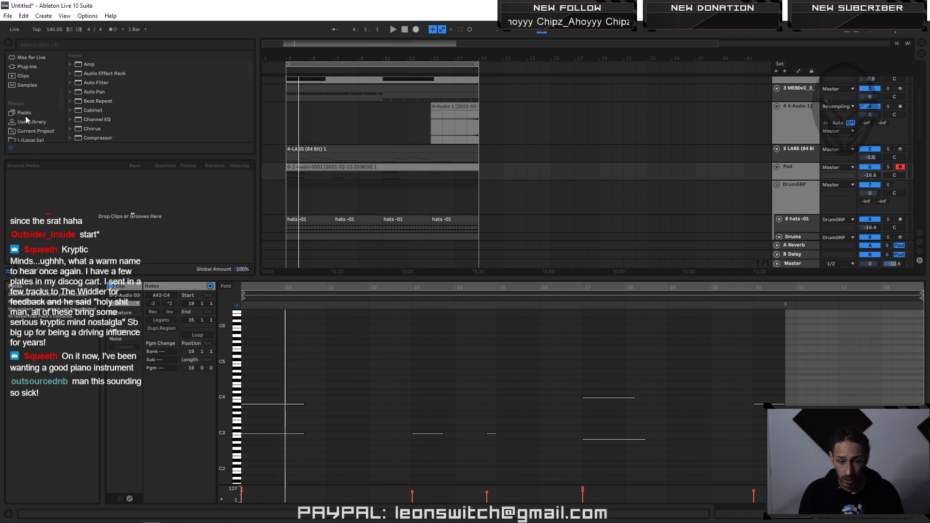
click(25, 121)
scroll(125, 115, up, 5)
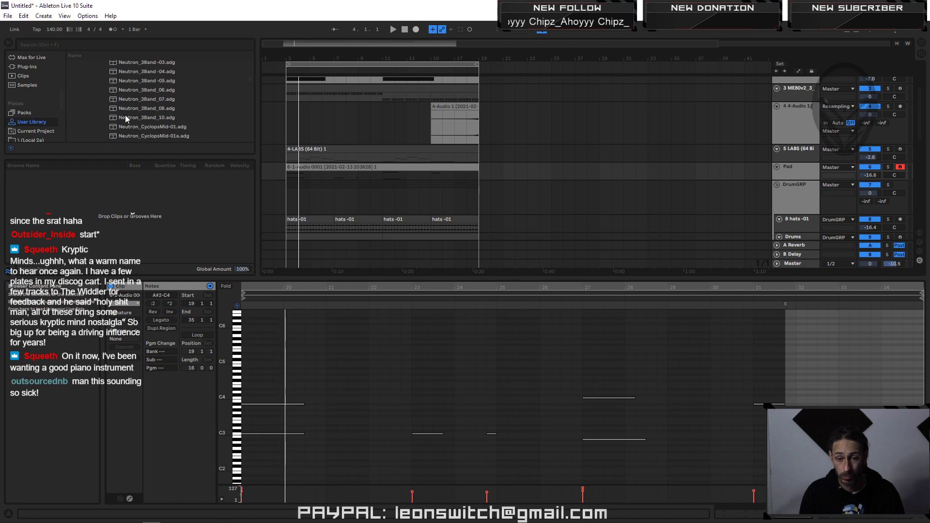
click(92, 86)
scroll(125, 105, down, 3)
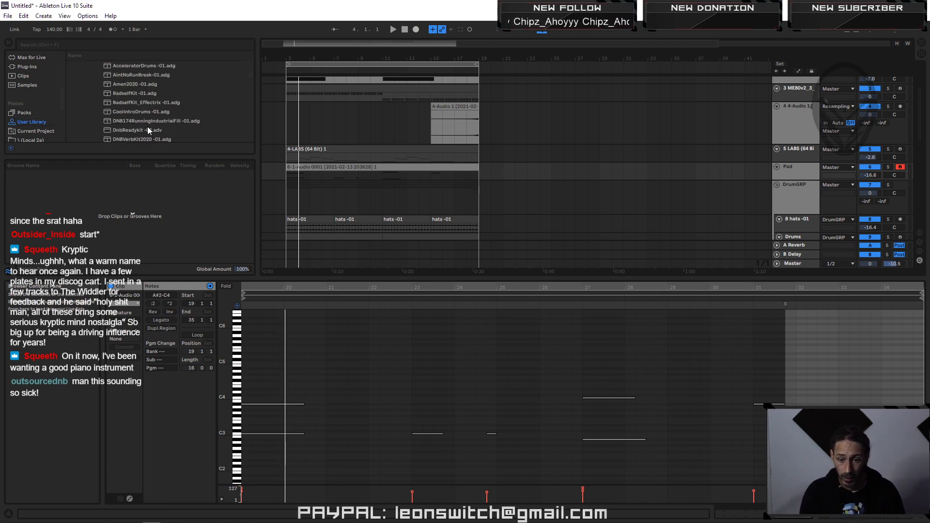
scroll(150, 113, down, 4)
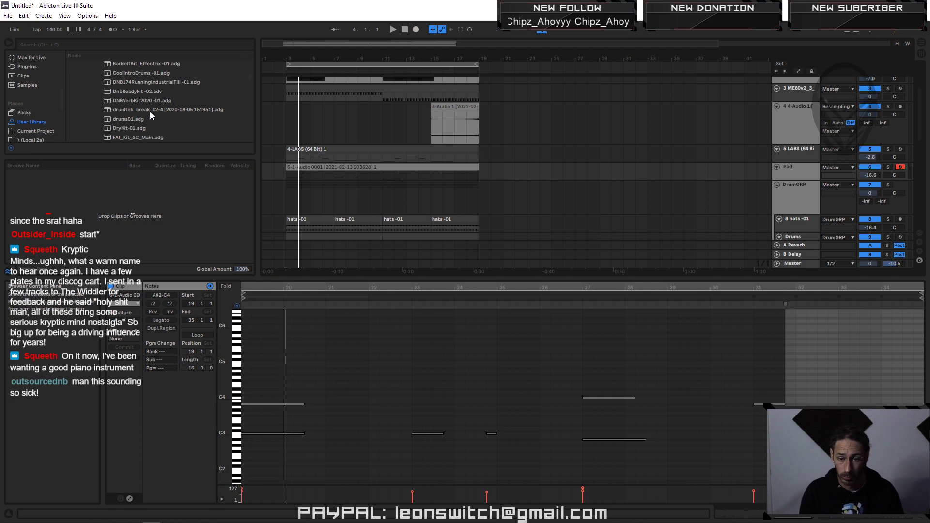
scroll(138, 126, down, 5)
scroll(140, 125, down, 7)
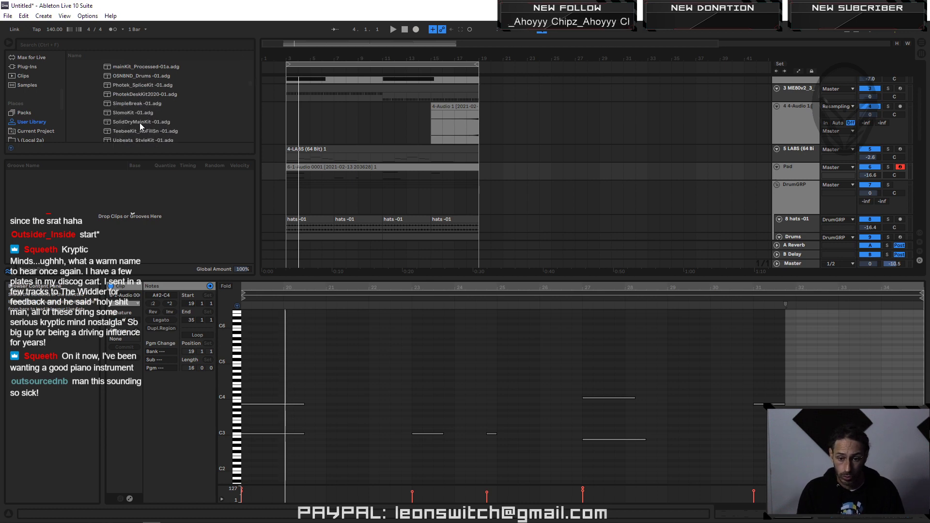
scroll(140, 124, up, 1)
scroll(141, 123, up, 7)
scroll(141, 123, up, 6)
scroll(140, 123, up, 1)
scroll(141, 123, up, 4)
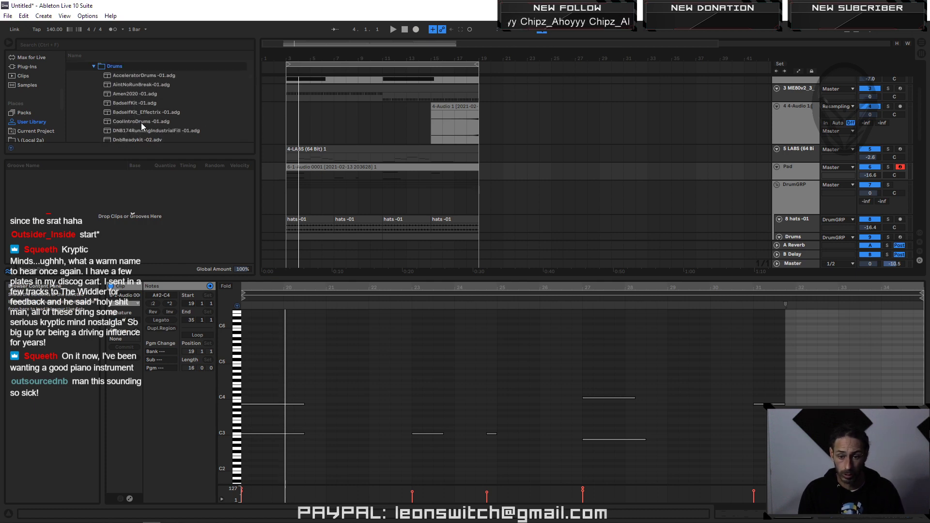
scroll(18, 91, up, 5)
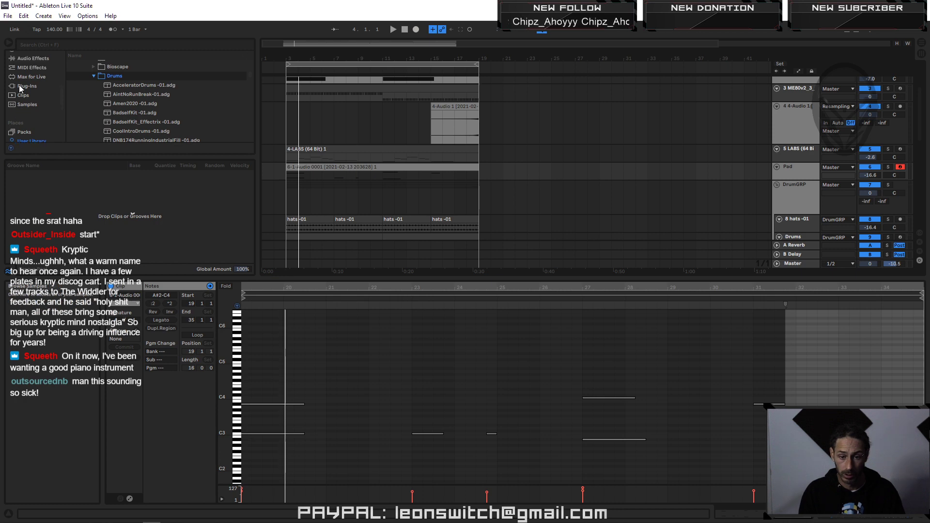
Step: Try loading the DNBVerbKit -01 preset from the Favorites collection onto the Pad track and undo the load
click(28, 65)
click(110, 92)
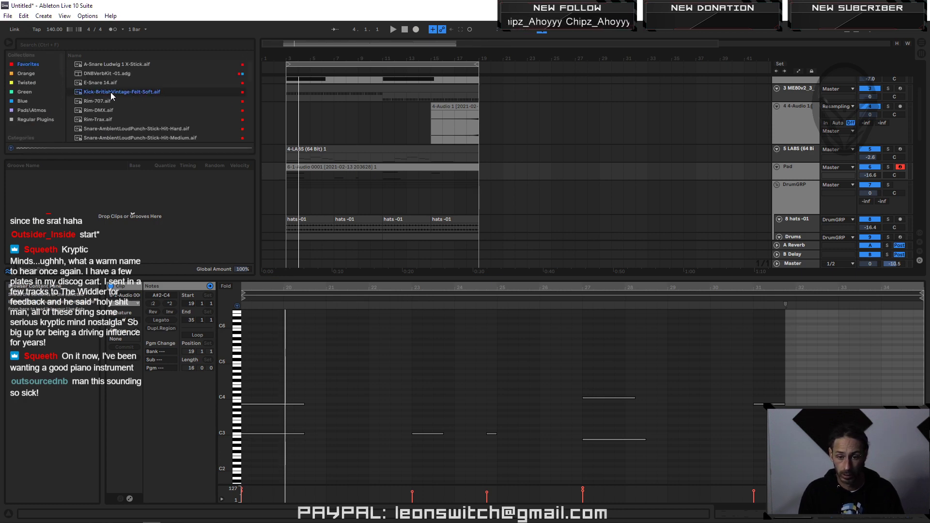
key(Up)
click(115, 74)
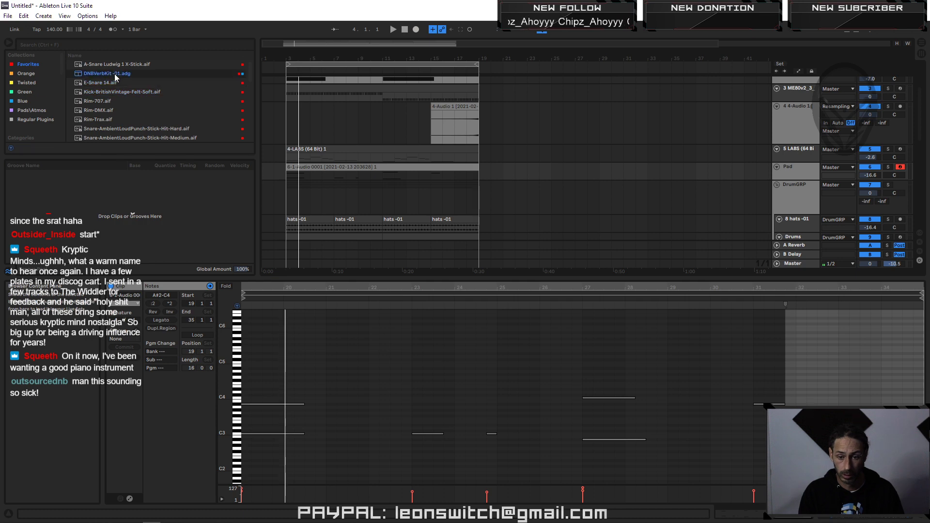
double_click(100, 74)
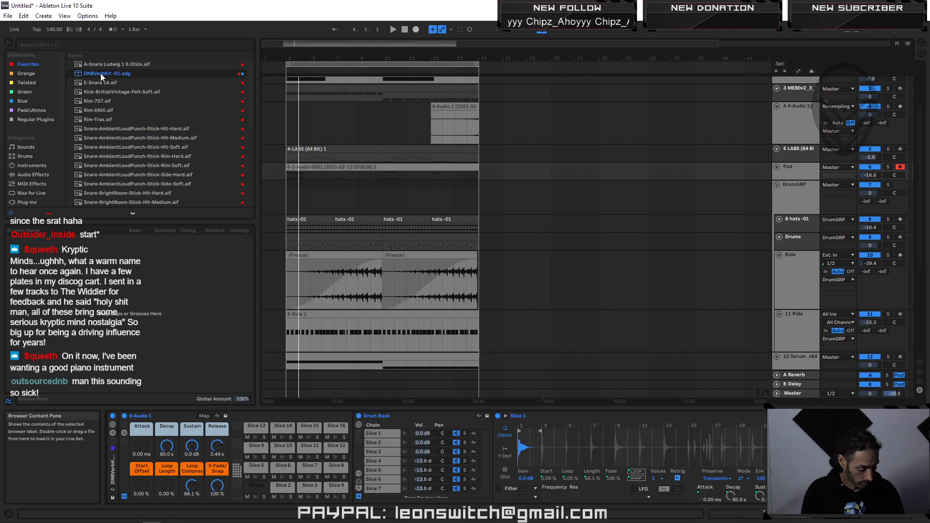
key(ctrl+z)
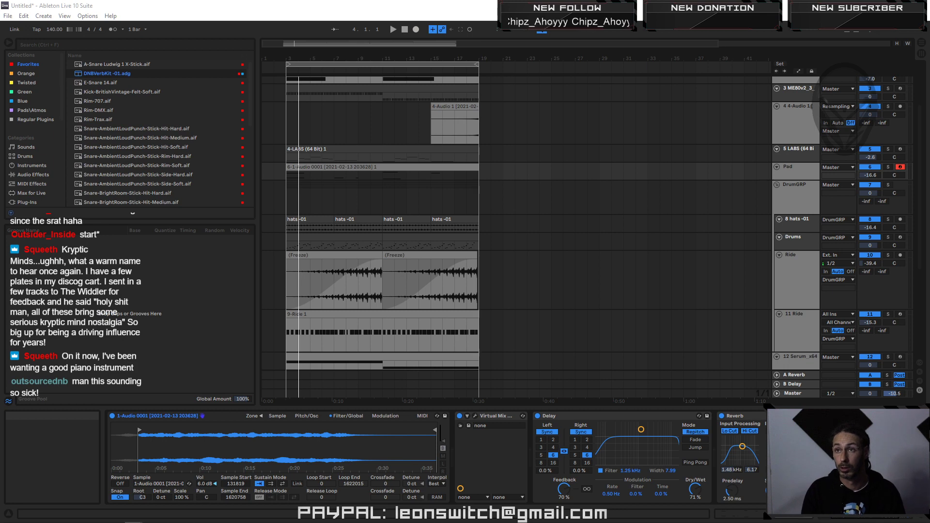
Step: Insert a new MIDI track below the Drums track and load the DNBVerbKit -01 preset from the Favorites collection onto it
right_click(798, 239)
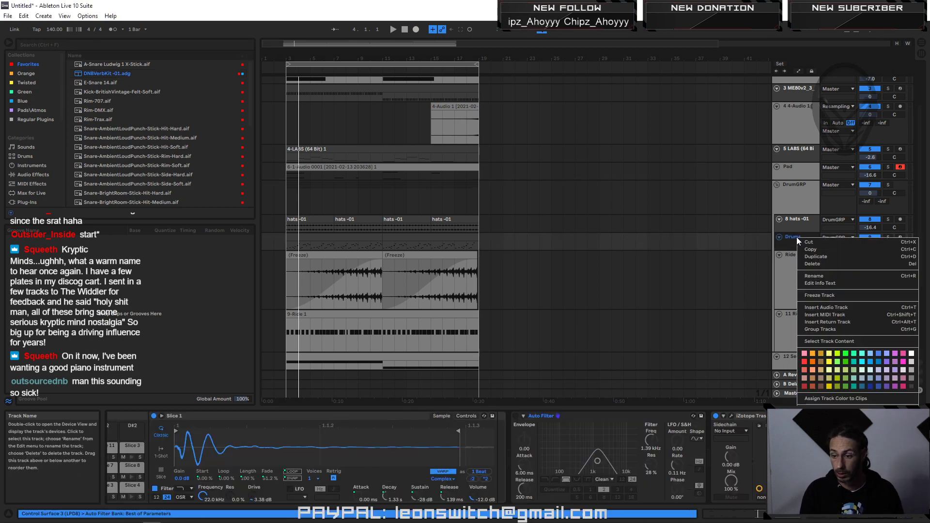
click(813, 314)
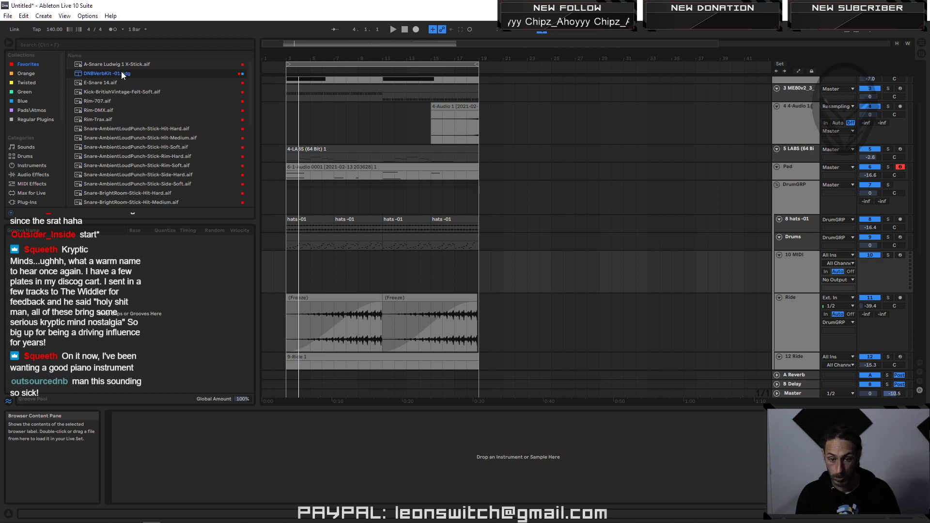
drag(107, 74, 804, 260)
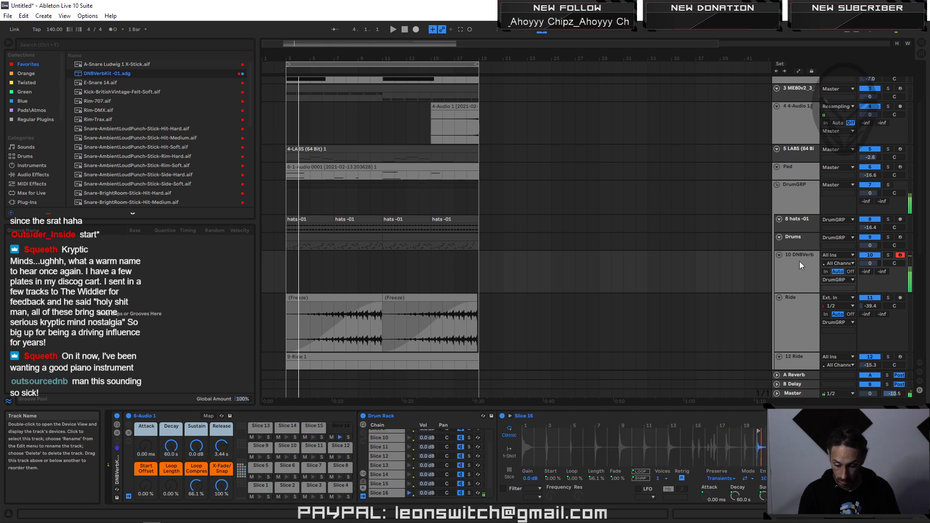
Step: Lower the DNBVerbKit track's volume to -7.8 dB in the mixer, then return to the arrangement
key(Tab)
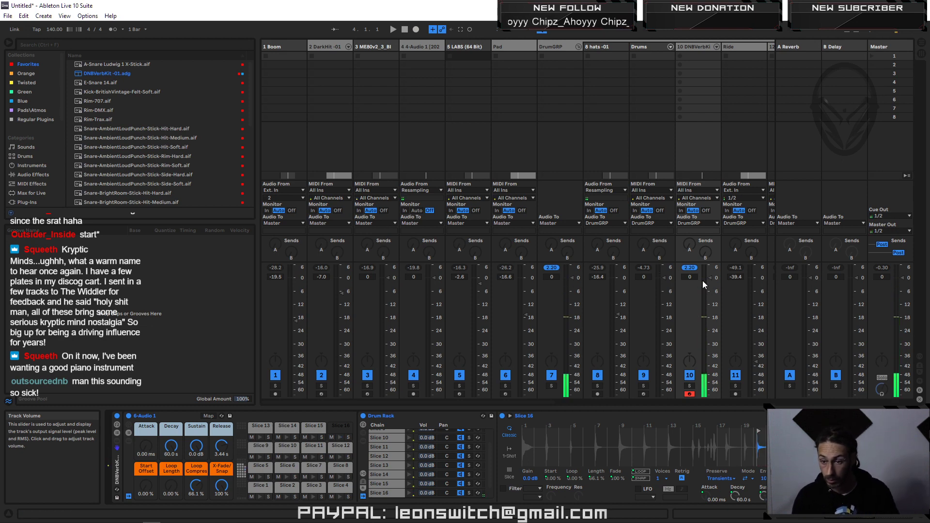
drag(709, 282, 710, 295)
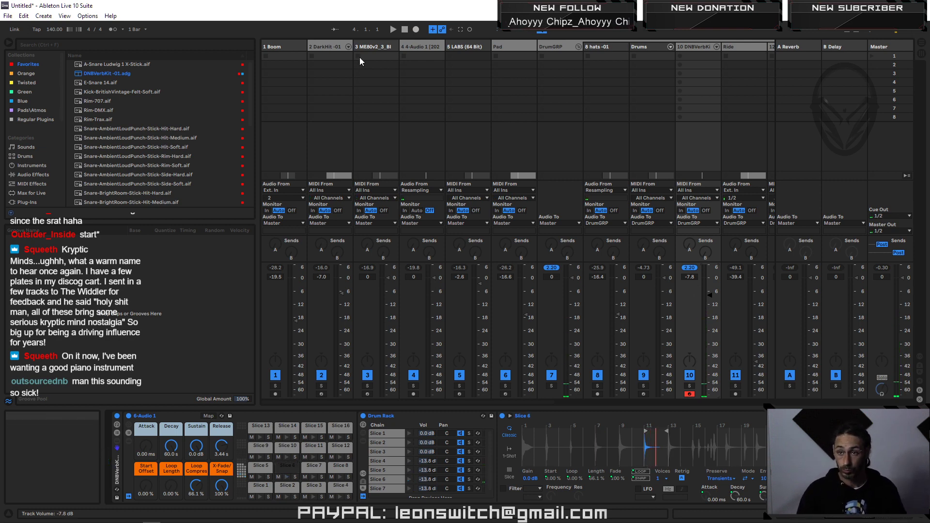
key(Tab)
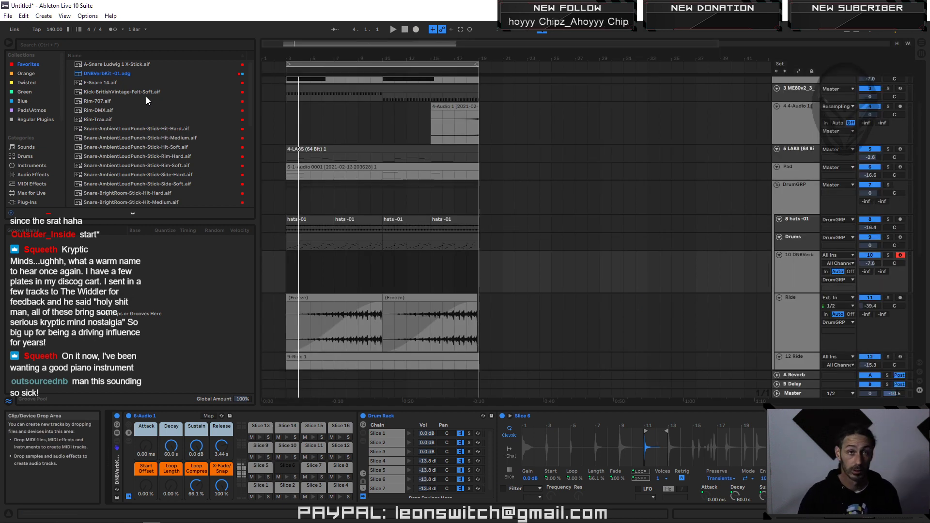
Step: Record a DNBVerbKit MIDI part from bar 3 over the playing loop and trim the clip to end at bar 11
key(space)
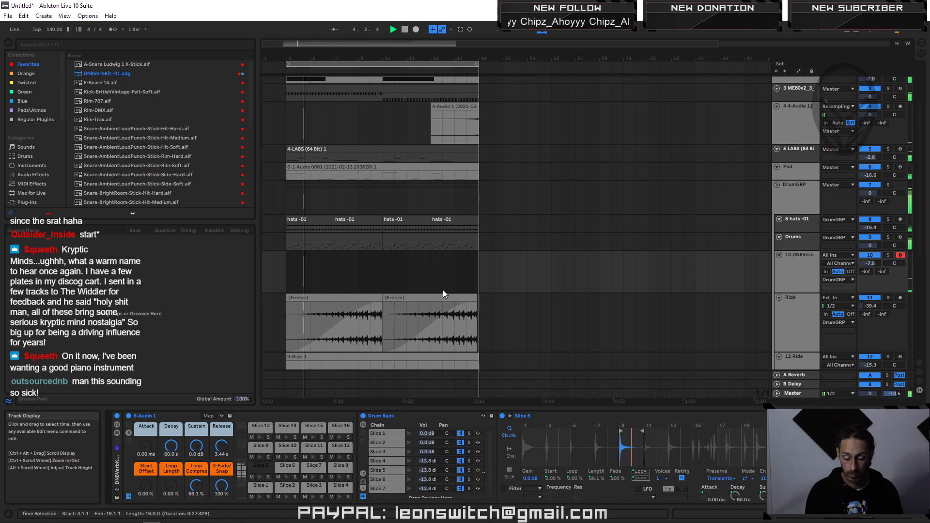
key(F9)
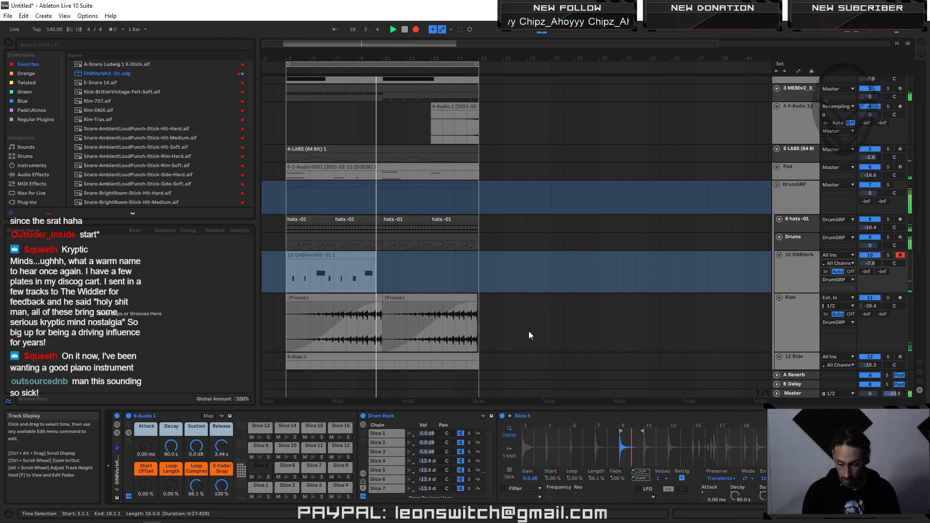
key(space)
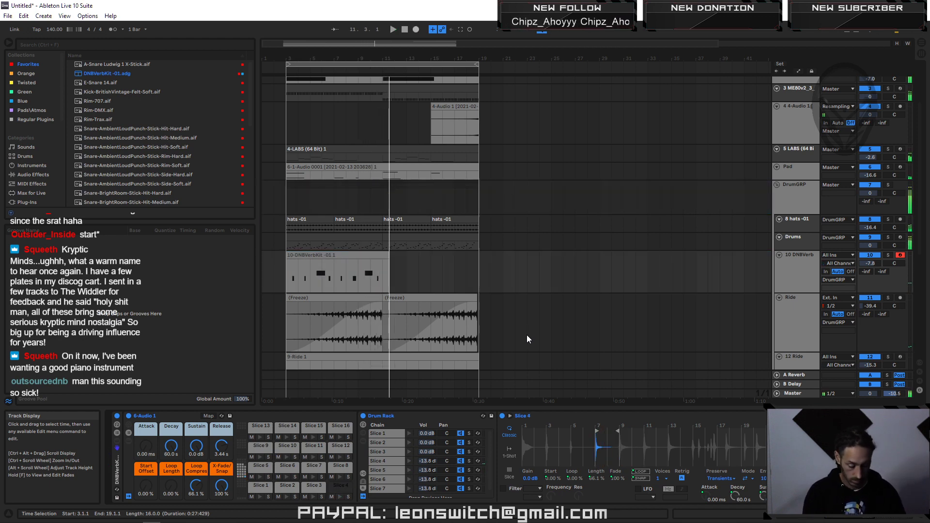
click(395, 315)
drag(387, 253, 381, 253)
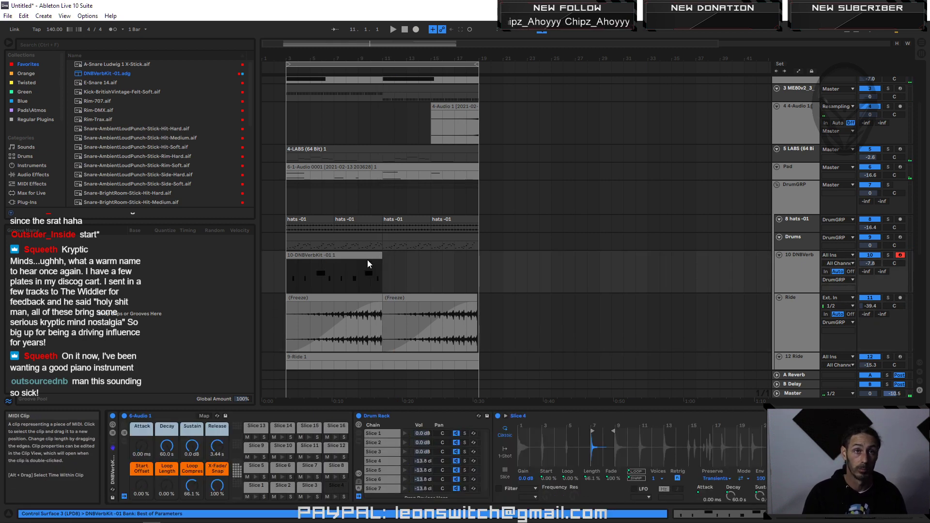
Step: Quantize the recorded notes in the DNBVerbKit clip and play the loop to check their timing
double_click(332, 262)
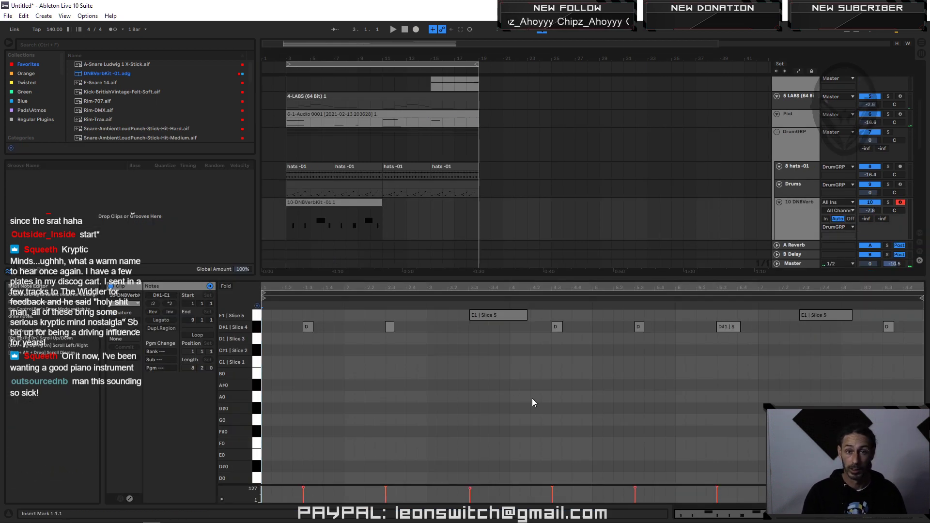
right_click(515, 416)
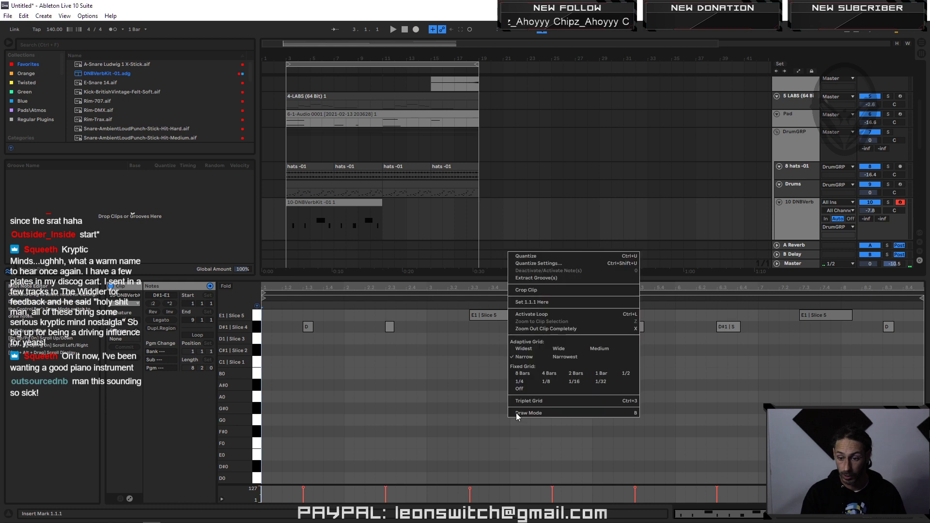
click(554, 254)
key(space)
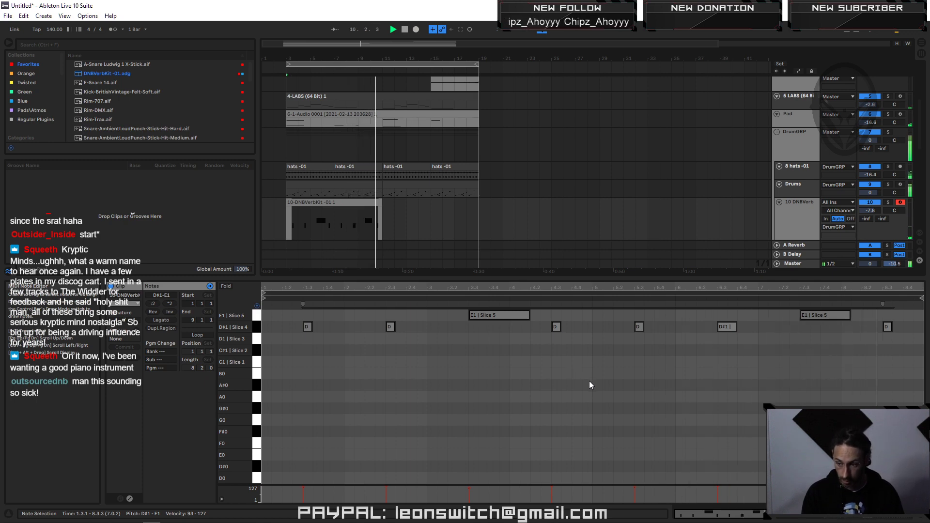
Step: Duplicate the DNBVerbKit clip to bar 11, transpose the copy's notes up two semitones to Slices 6 and 7, and audition both slices
click(345, 202)
key(space)
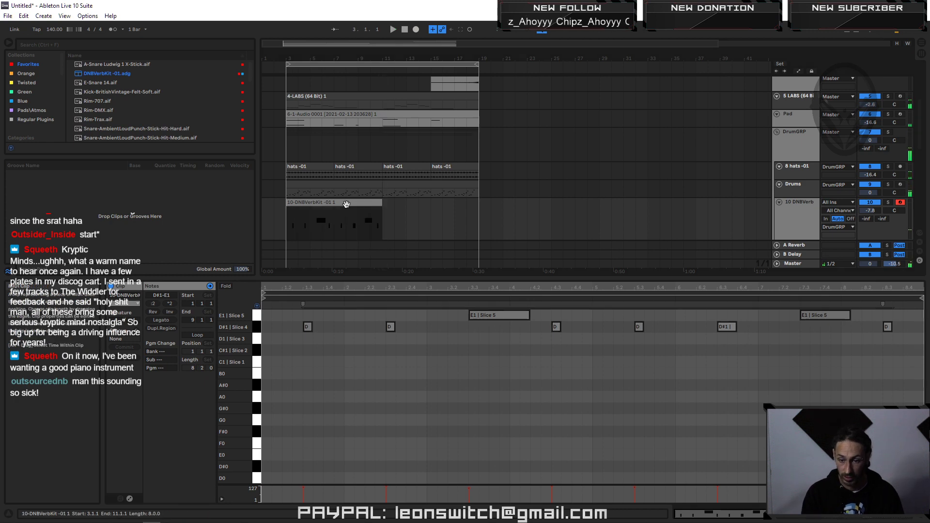
key(ctrl+d)
drag(287, 368, 886, 302)
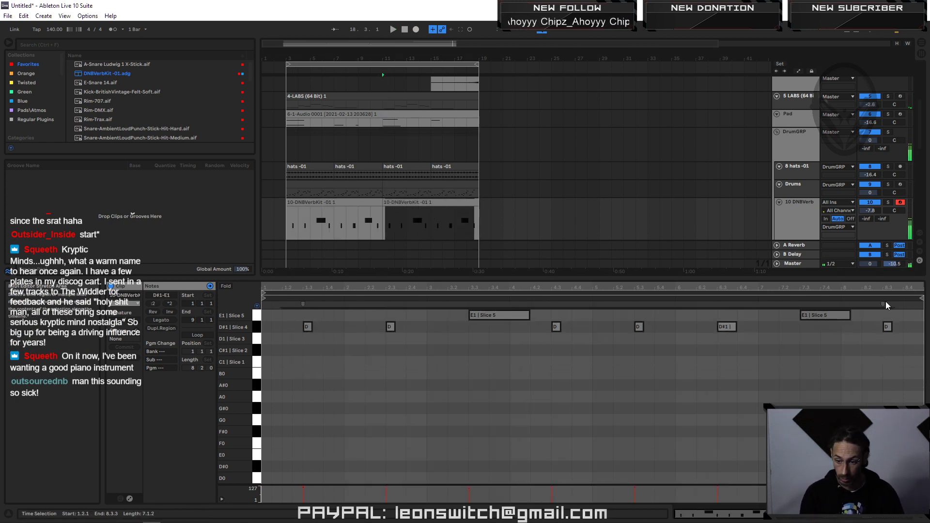
key(Up)
key(Up)
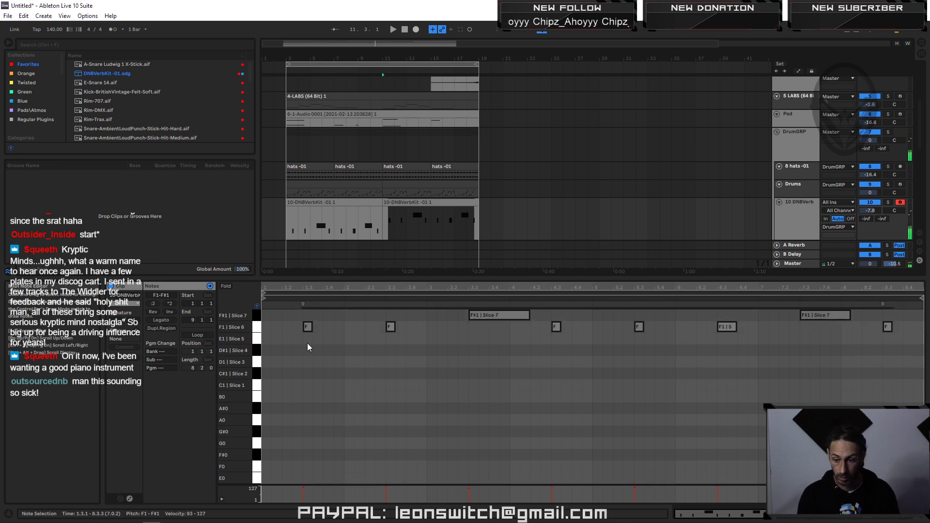
click(257, 320)
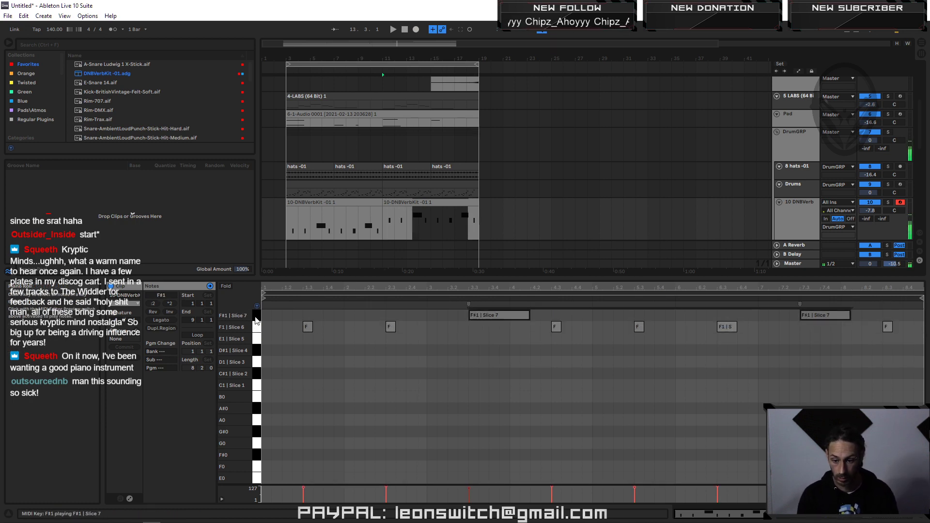
click(257, 328)
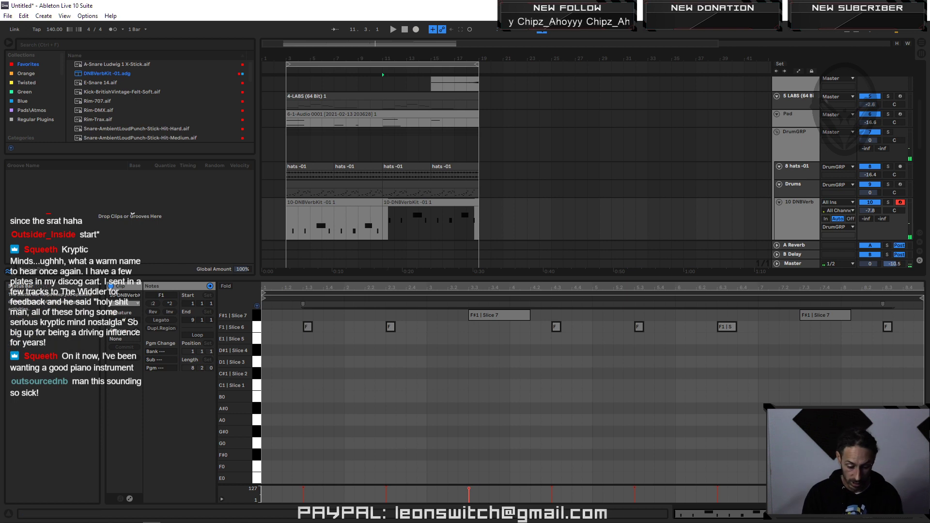
Step: Adjust the global transpose of Slice 7 in the DNBVerbKit drum rack and audition it with the loop
key(Tab)
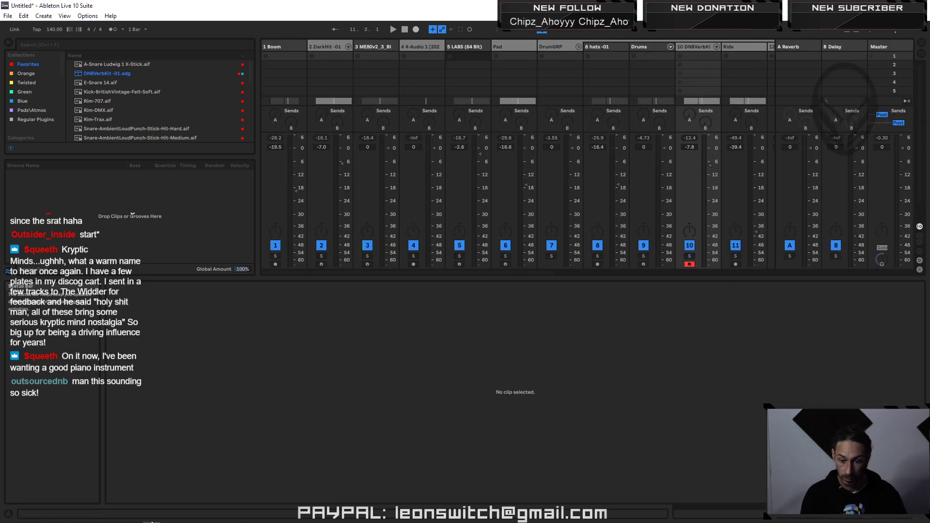
click(699, 48)
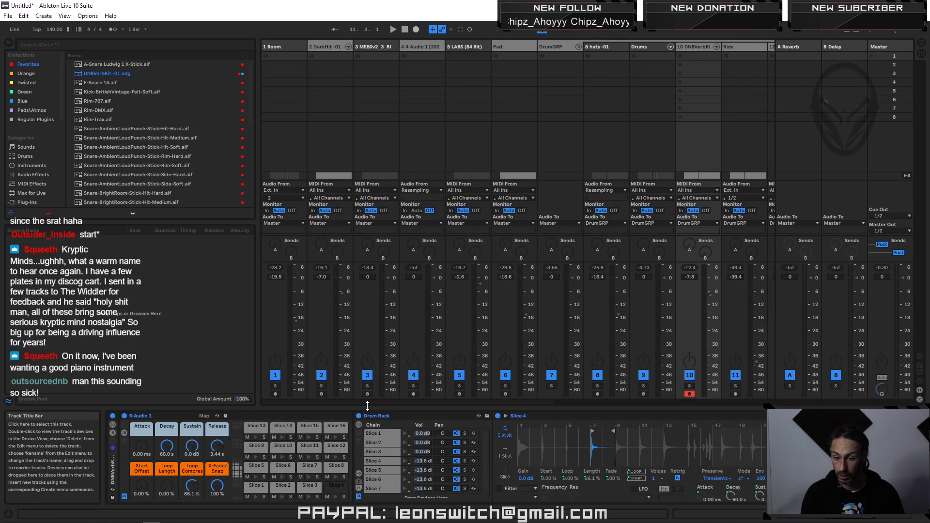
key(space)
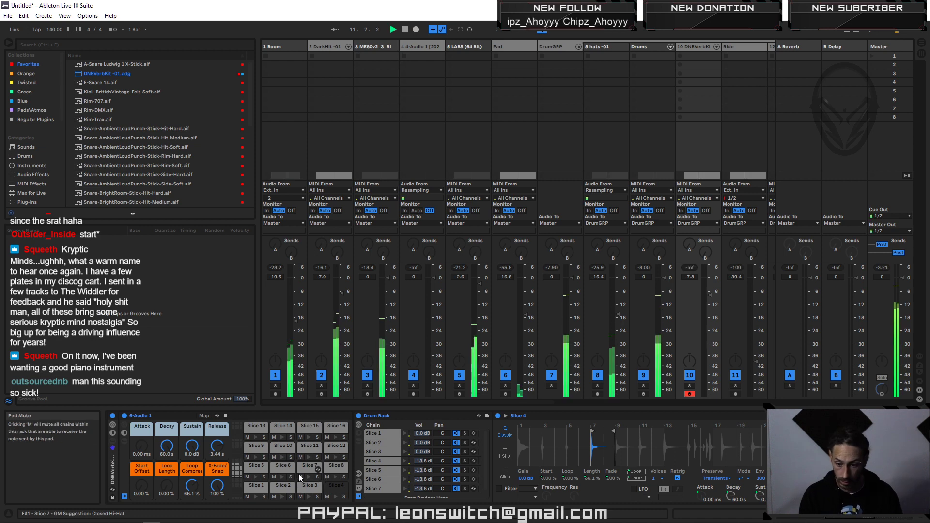
click(282, 468)
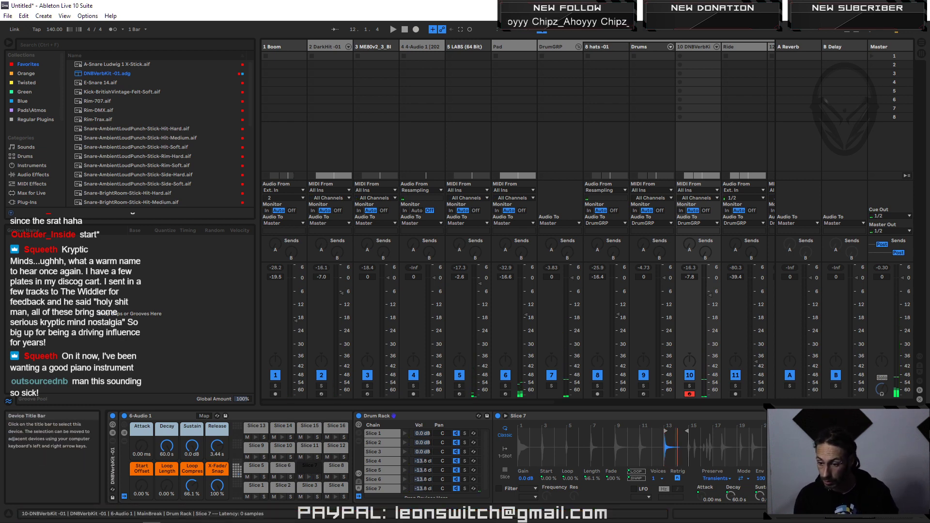
click(795, 416)
click(804, 416)
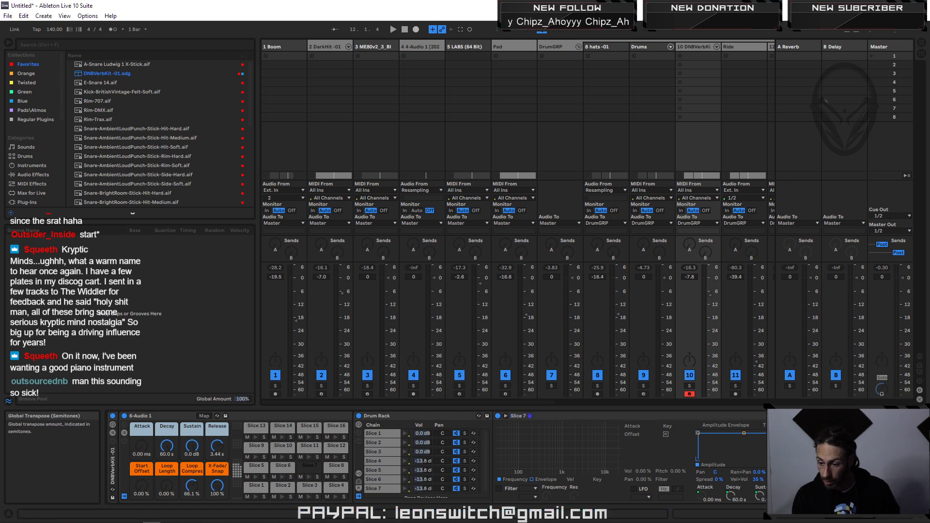
click(421, 416)
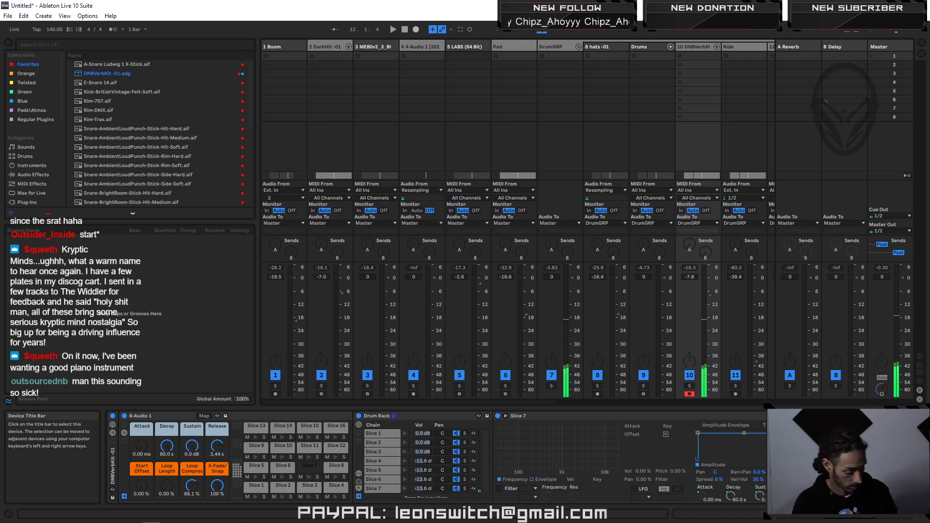
key(space)
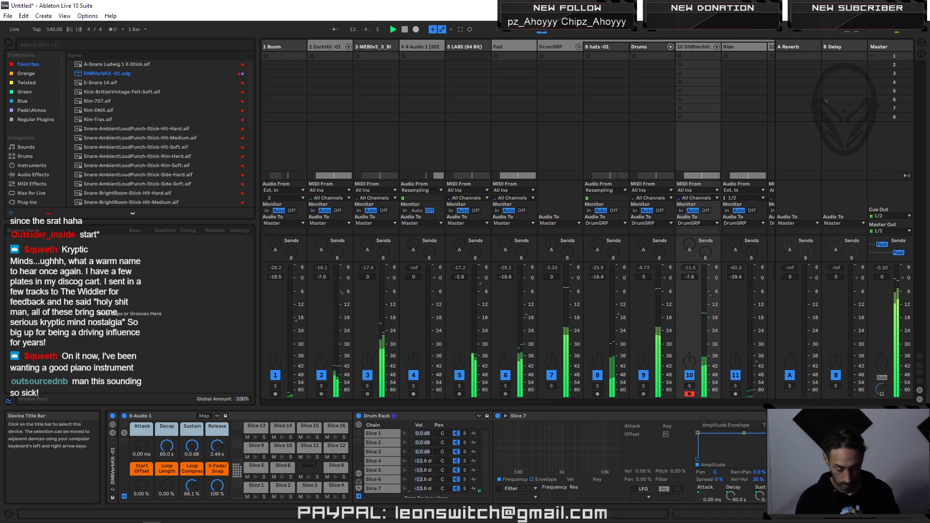
Step: Adjust the global transpose of Slice 6 in the drum rack and play the loop to hear it
click(341, 466)
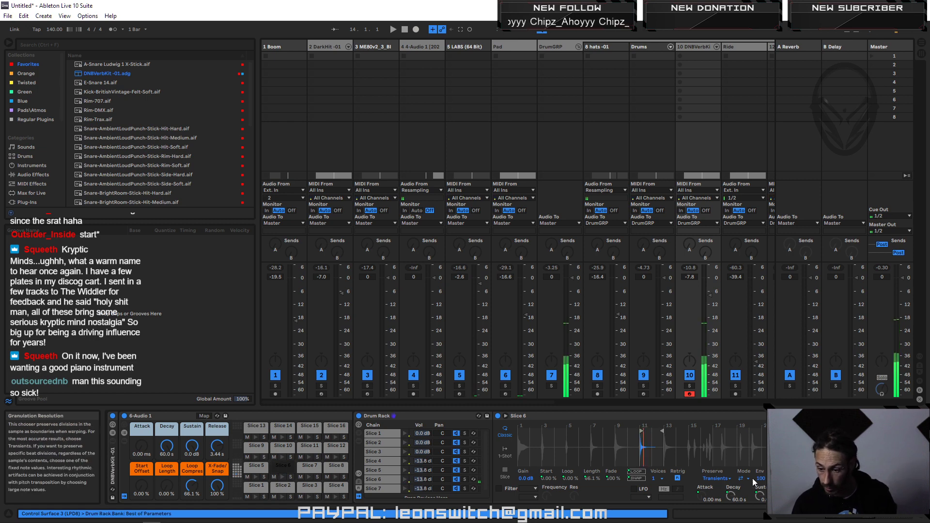
click(799, 416)
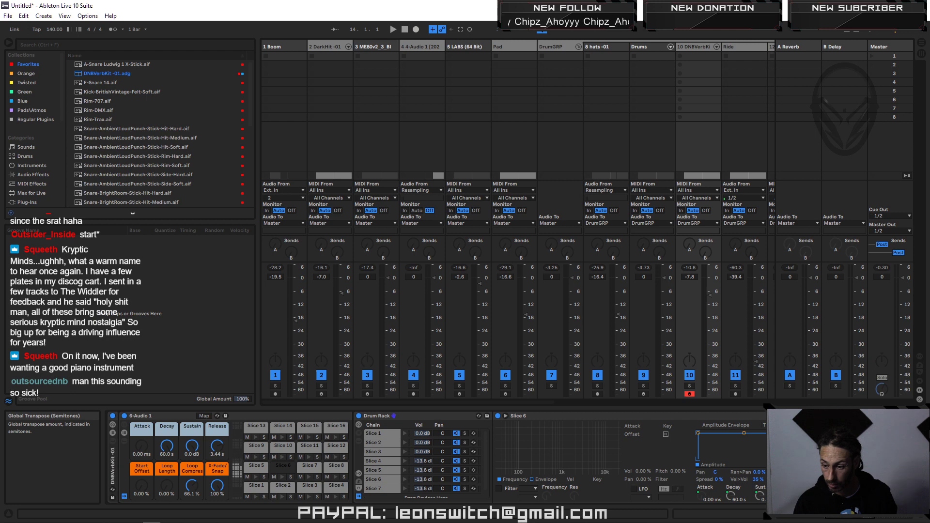
key(space)
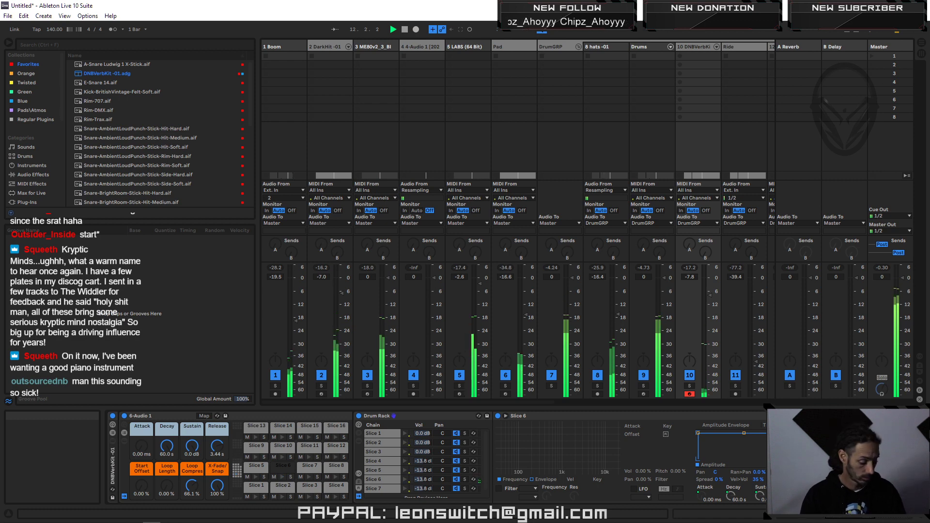
Step: Return to the arrangement and examine the notes of the second DNBVerbKit clip at bar 11
key(Tab)
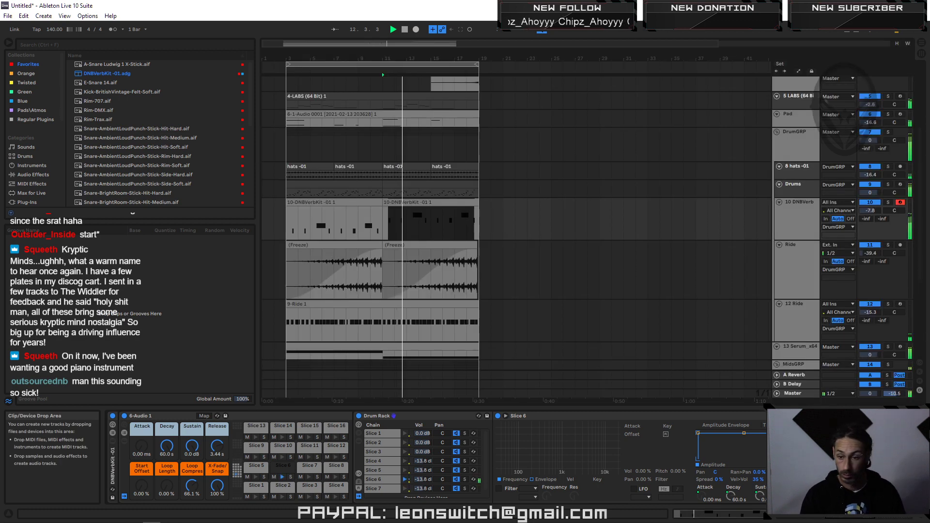
click(395, 208)
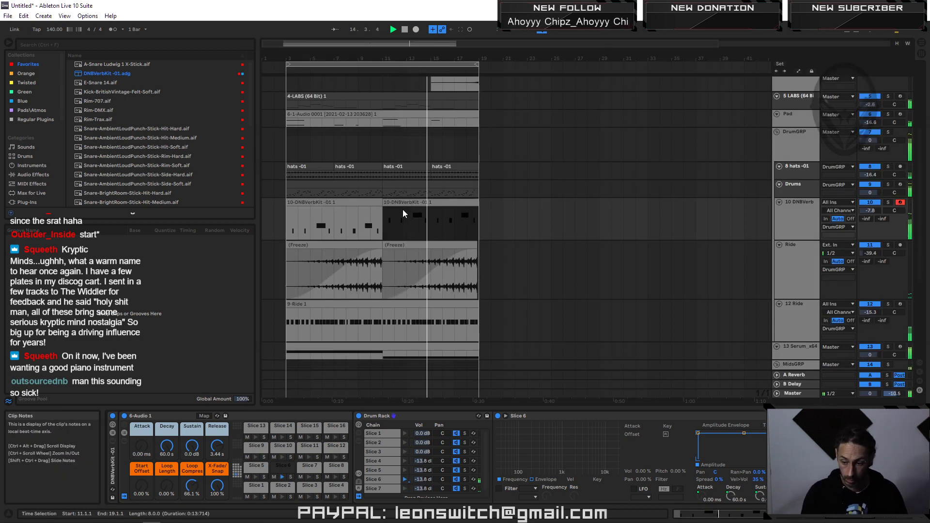
click(434, 202)
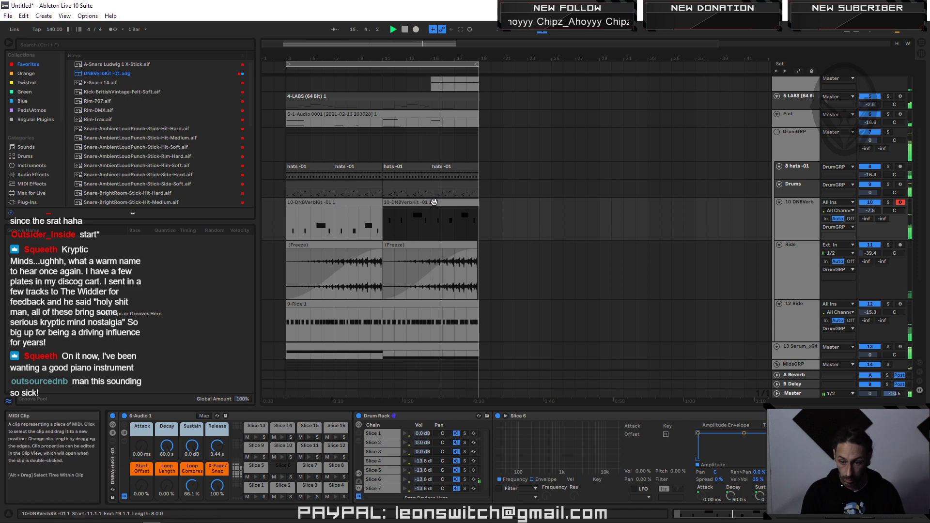
double_click(422, 223)
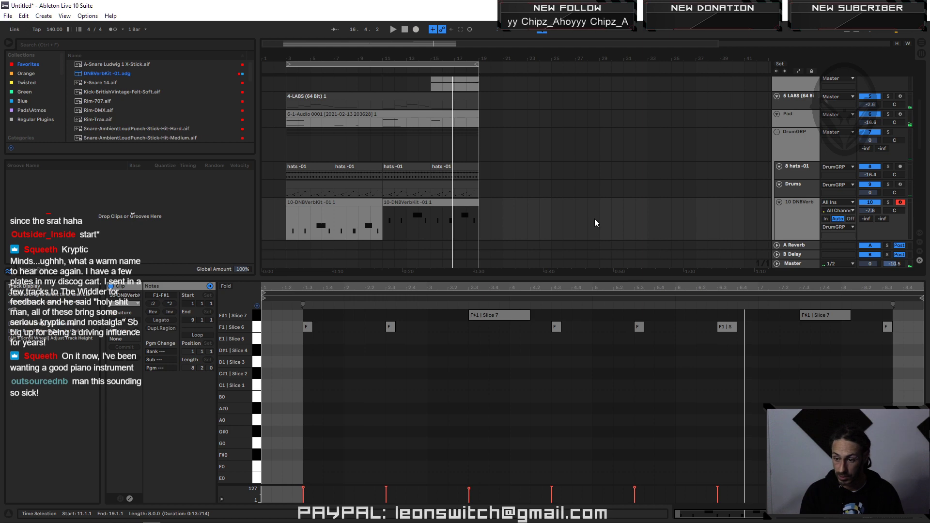
Step: Add a Reverb audio effect to the DNBVerbKit track, after its drum rack
click(803, 206)
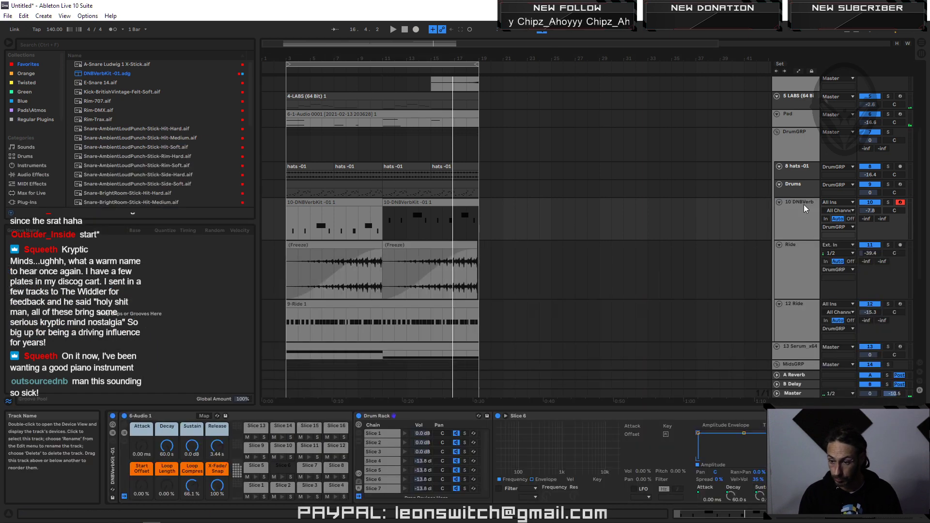
click(283, 467)
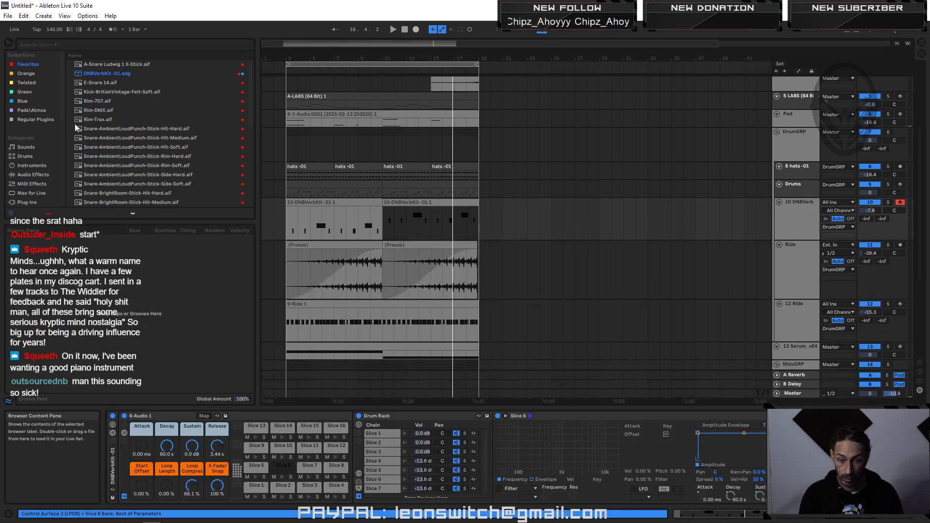
click(30, 174)
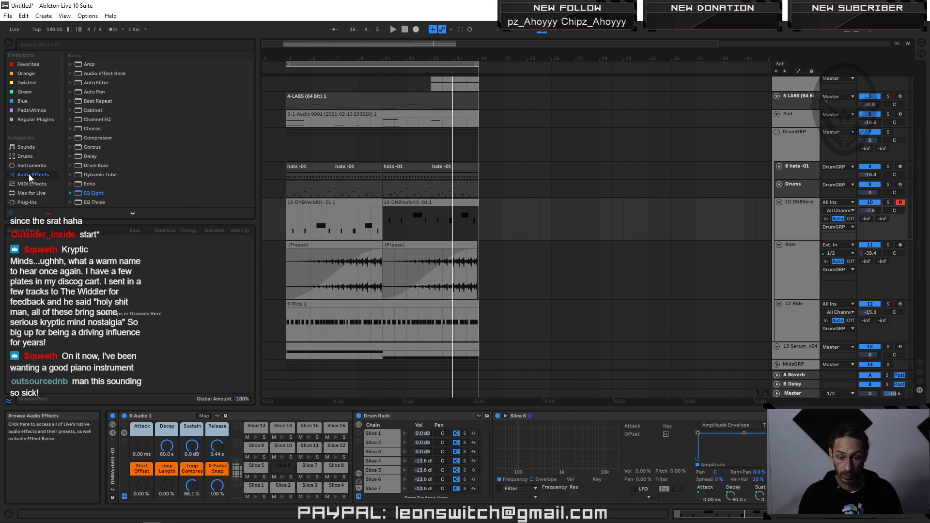
scroll(95, 192, down, 5)
scroll(97, 202, down, 1)
click(94, 185)
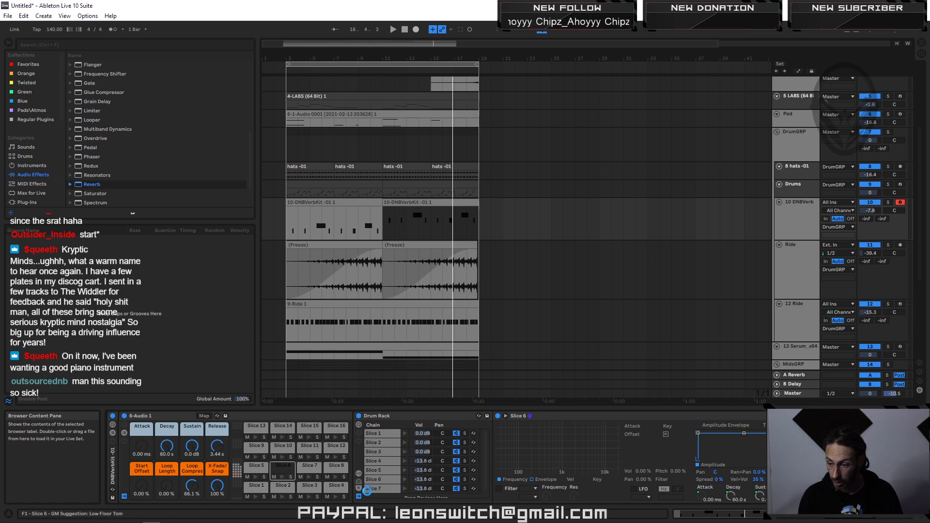
key(Return)
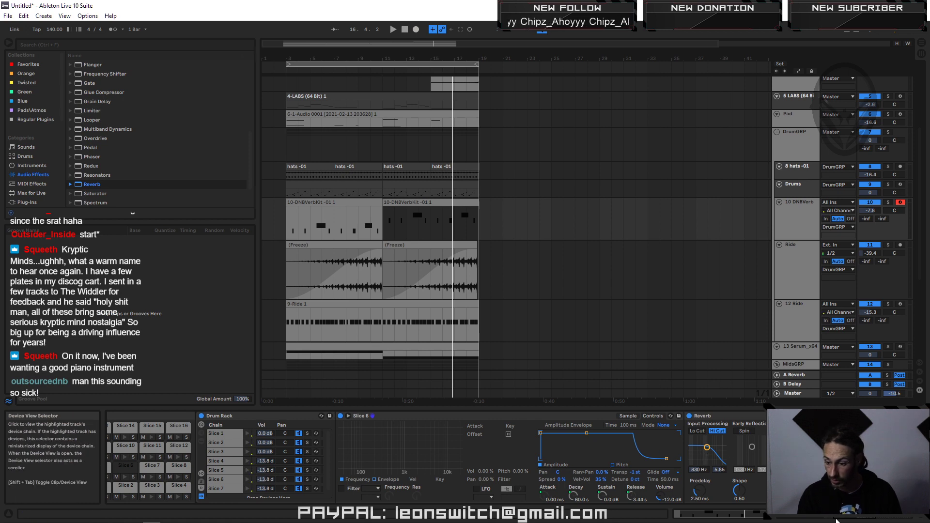
drag(838, 517, 847, 517)
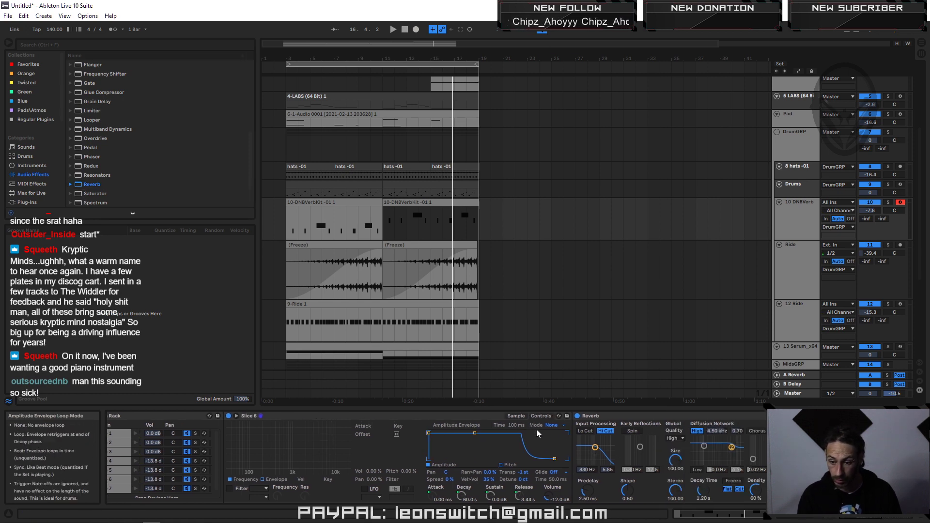
Step: Enable the reverb's low cut, adjust its input filter and set the size to 500 while auditioning the loop
click(659, 417)
key(space)
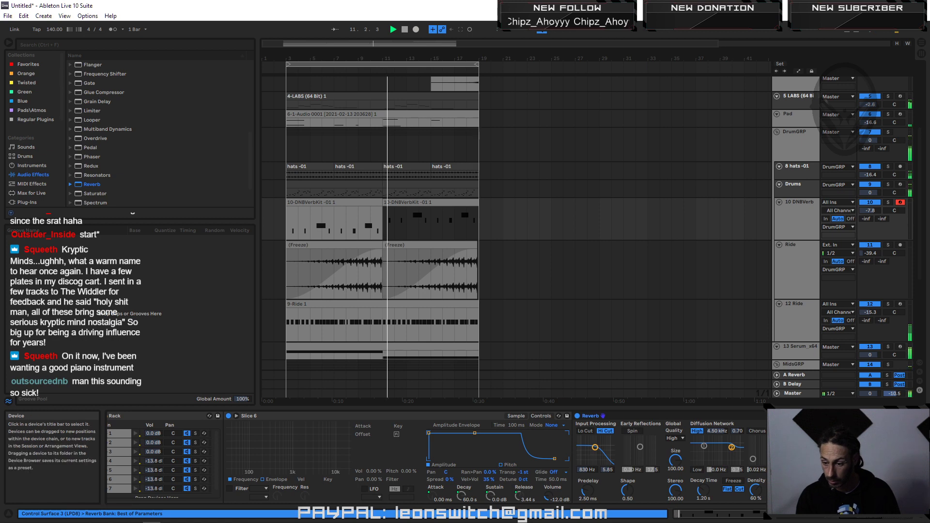
click(586, 431)
drag(595, 447, 596, 450)
drag(677, 461, 677, 436)
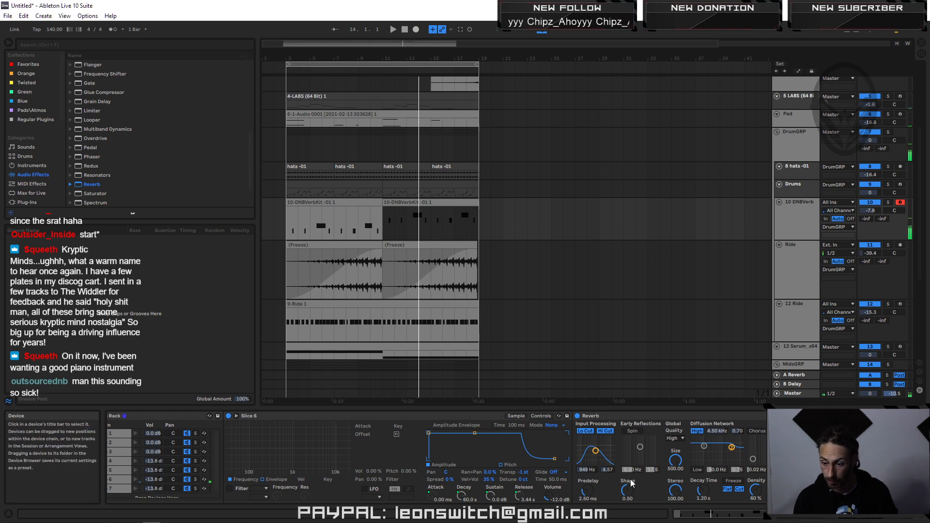
Step: Set the reverb's stereo to 120, decay time to about 2.41 s and dry/wet to 26%, and audition it with the loop
drag(682, 496, 703, 480)
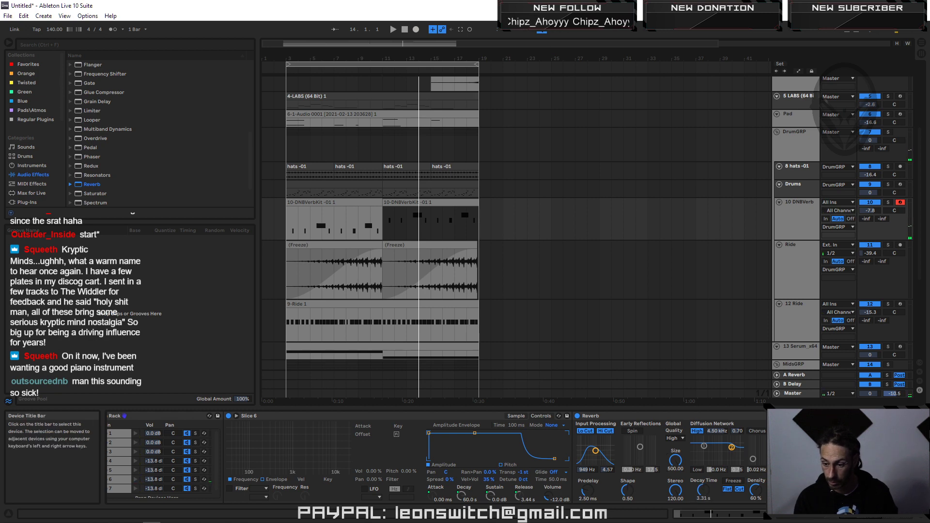
drag(704, 492, 703, 481)
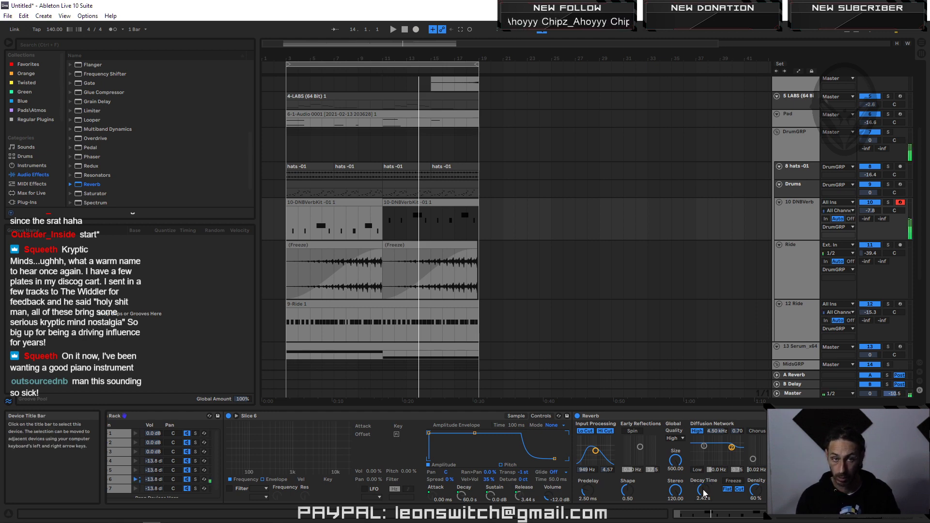
key(space)
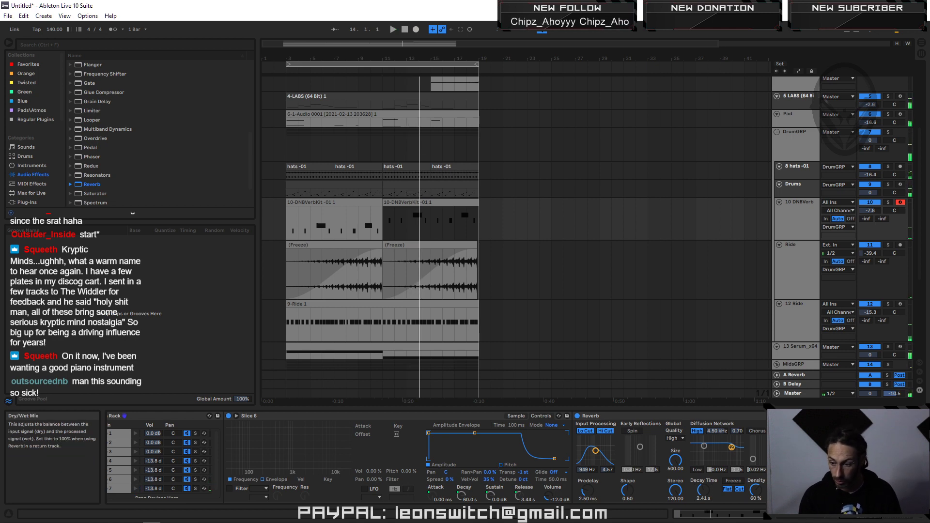
key(space)
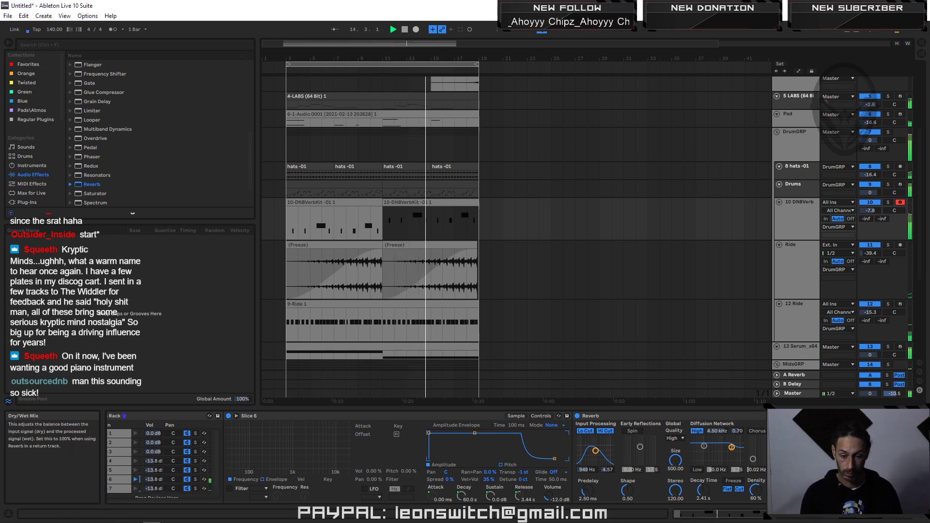
Step: Insert a Compressor into the DNBVerbKit track's device chain, right after the first VBC FG-Red plug-in
key(Tab)
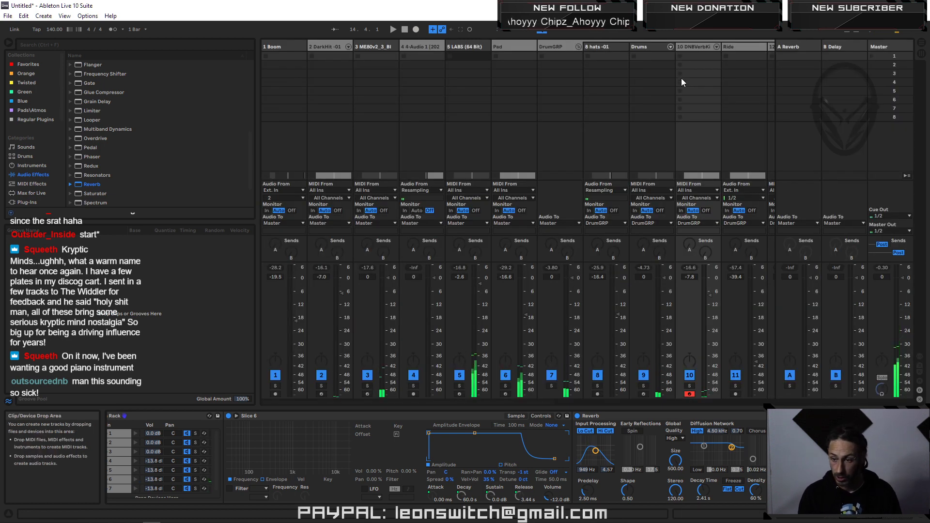
click(697, 48)
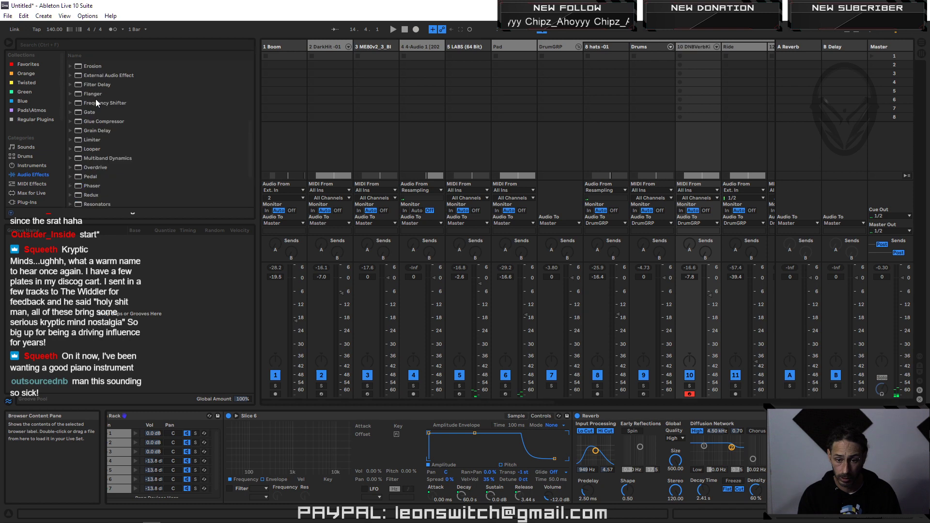
scroll(95, 98, up, 6)
click(103, 108)
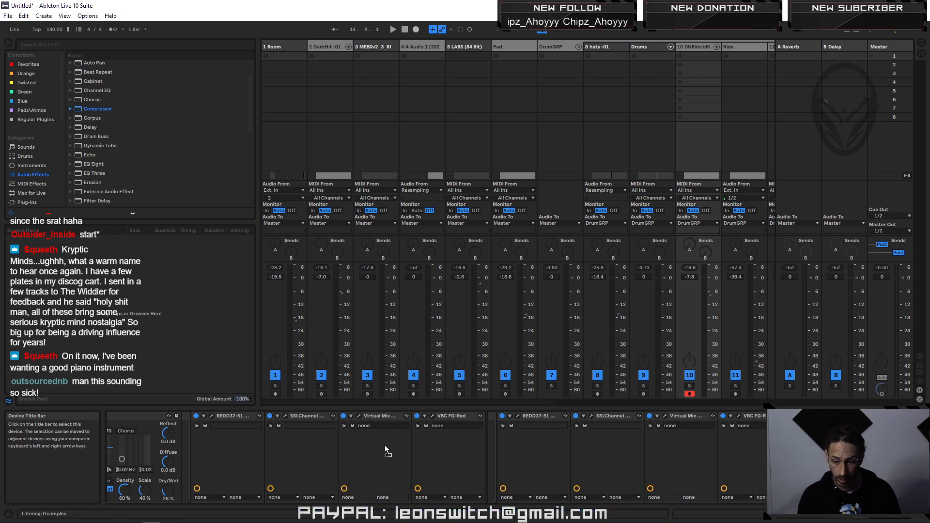
drag(704, 440, 503, 441)
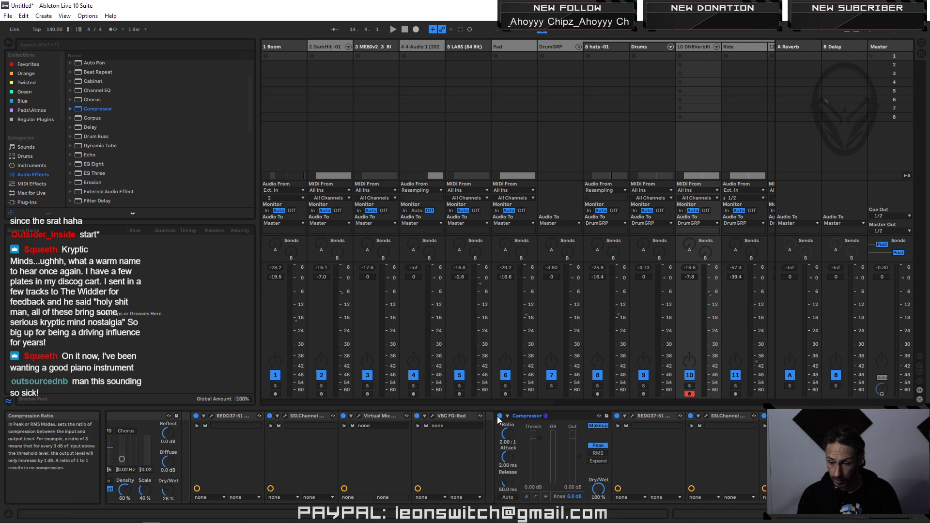
Step: Enable the compressor's sidechain and choose the Drums track as its audio source
click(507, 416)
click(515, 426)
click(512, 439)
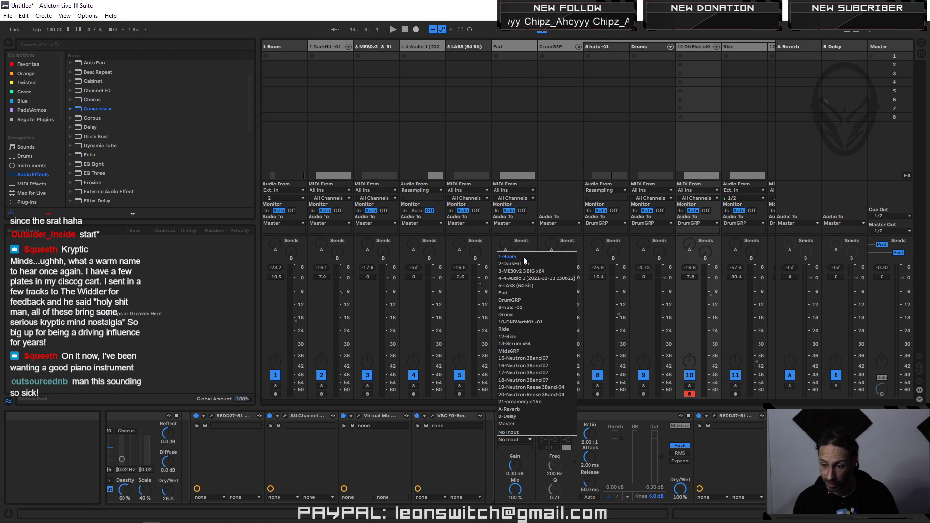
click(523, 315)
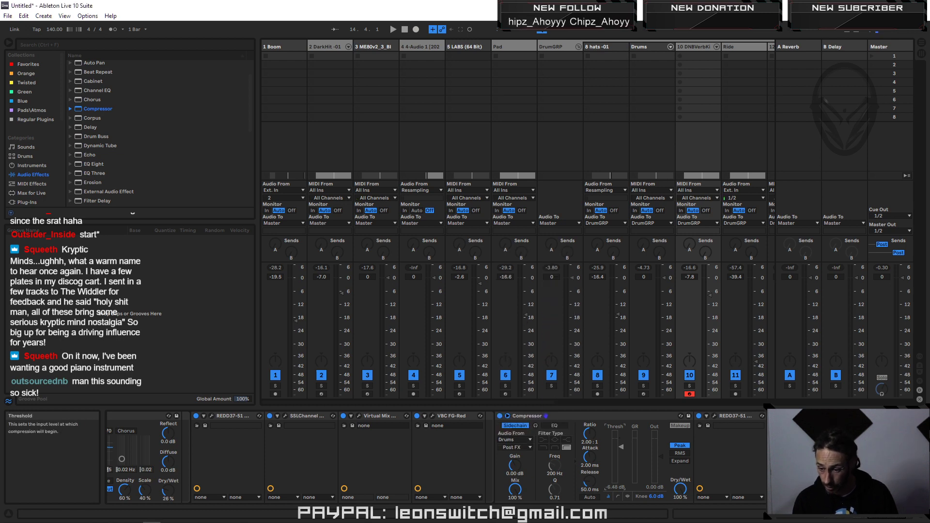
Step: Set the compressor's ratio to inf:1 and threshold to about -20.7 dB, and lower the DNBVerbKit track volume to about -16.6 dB during playback
drag(590, 434, 590, 414)
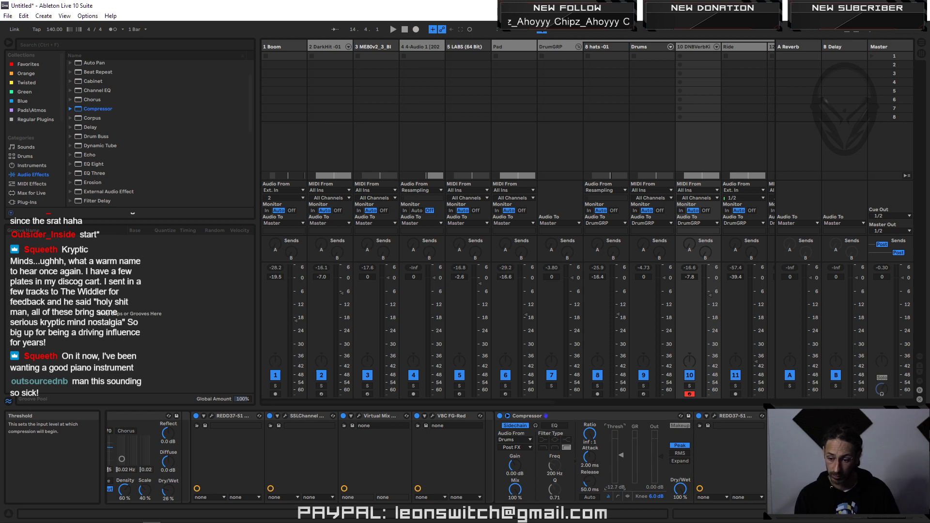
key(space)
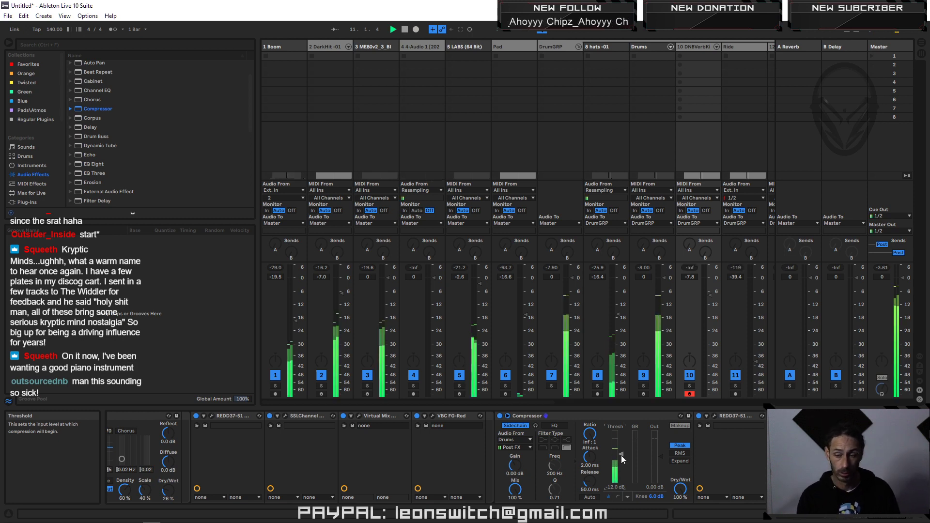
drag(621, 454, 624, 479)
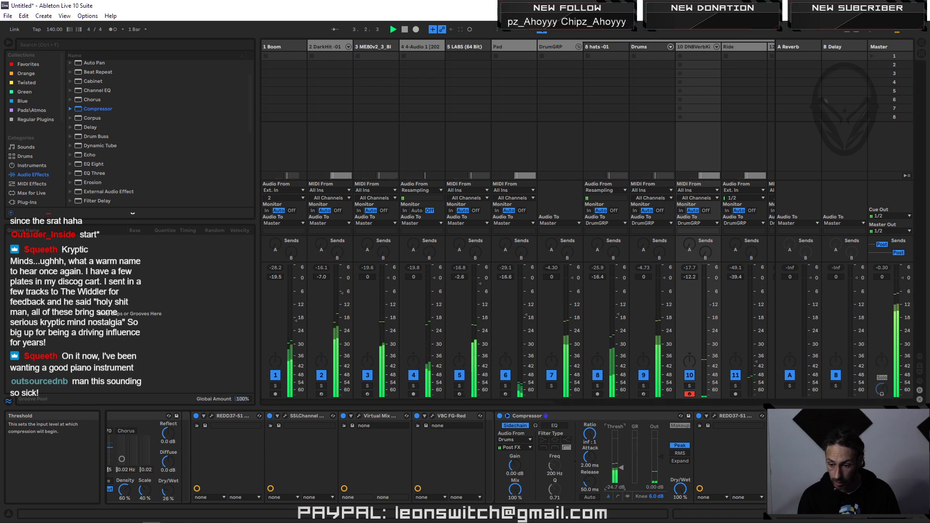
drag(621, 474, 620, 467)
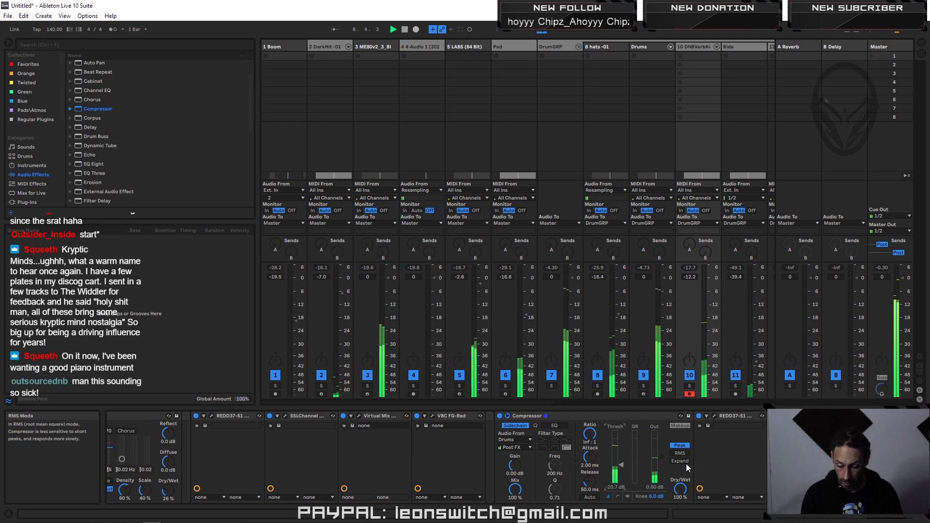
drag(711, 306, 711, 311)
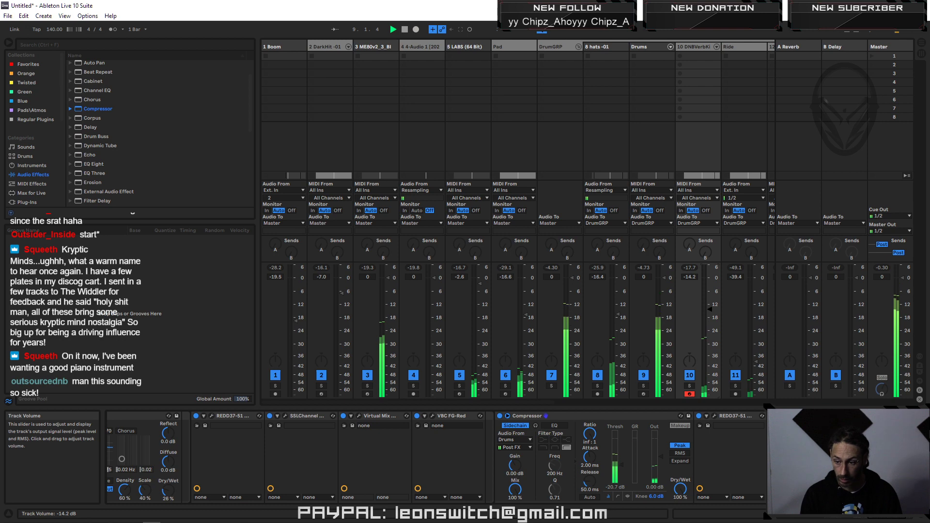
drag(709, 314, 709, 315)
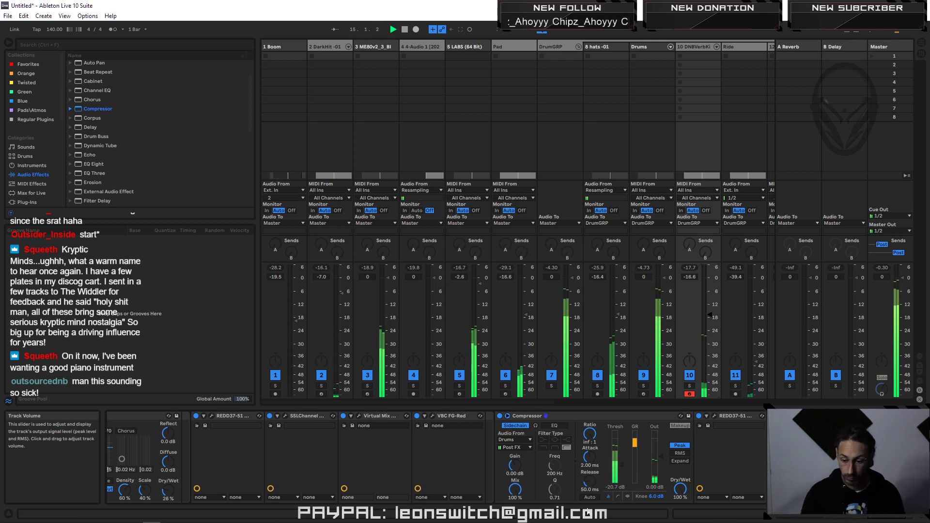
Step: Save the Live Set as "TwitchStream -01" in the ProjectFiles folder, leaving the temporary files in place
click(8, 16)
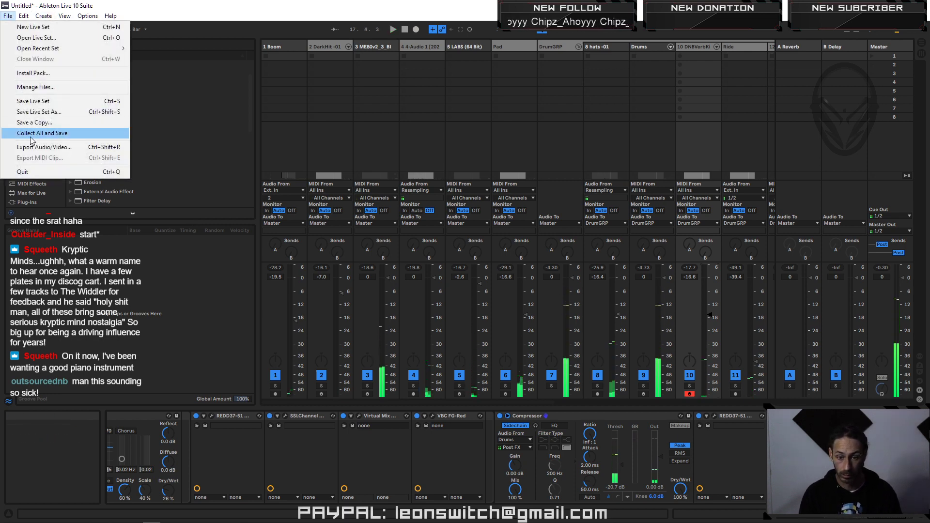
click(39, 112)
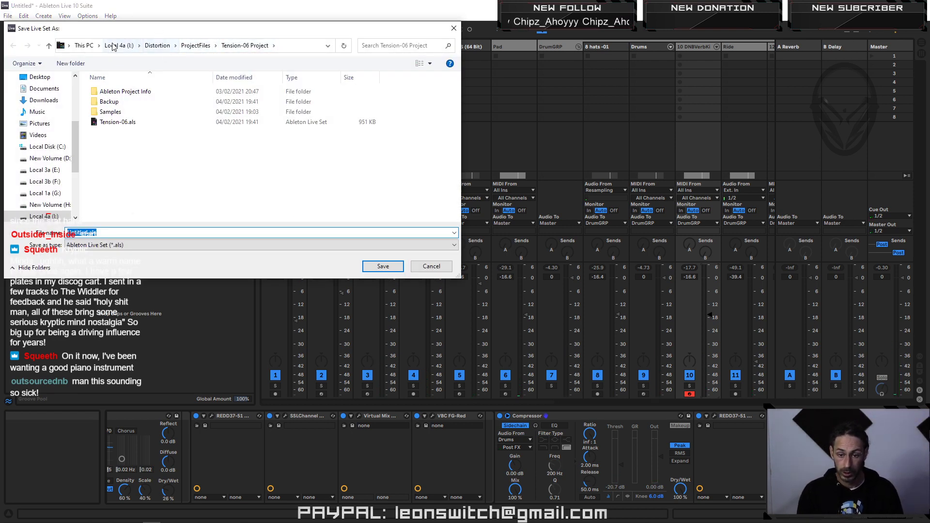
click(205, 46)
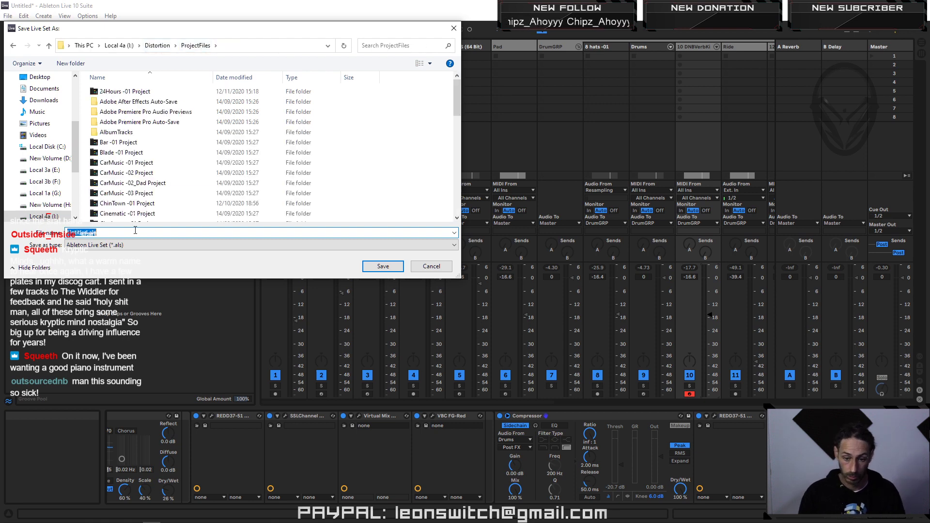
text(Tu)
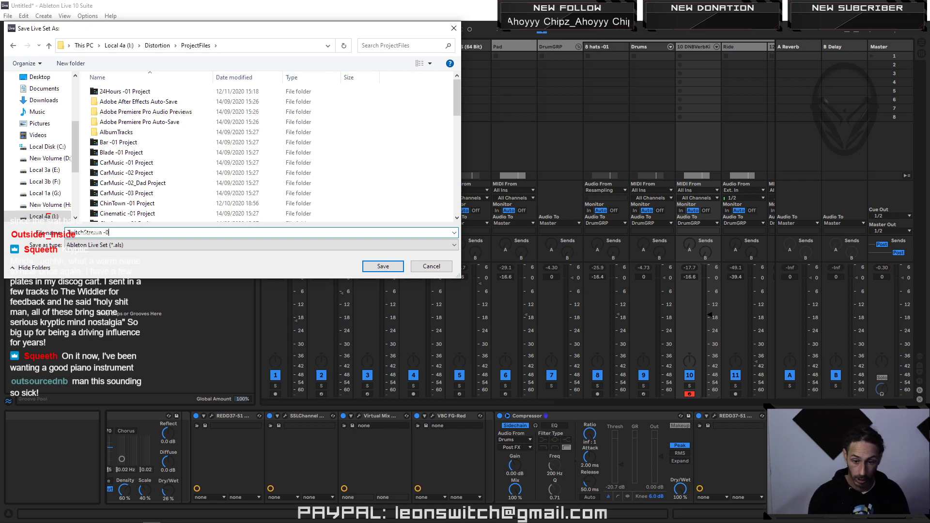
text(itchStream -01)
key(Return)
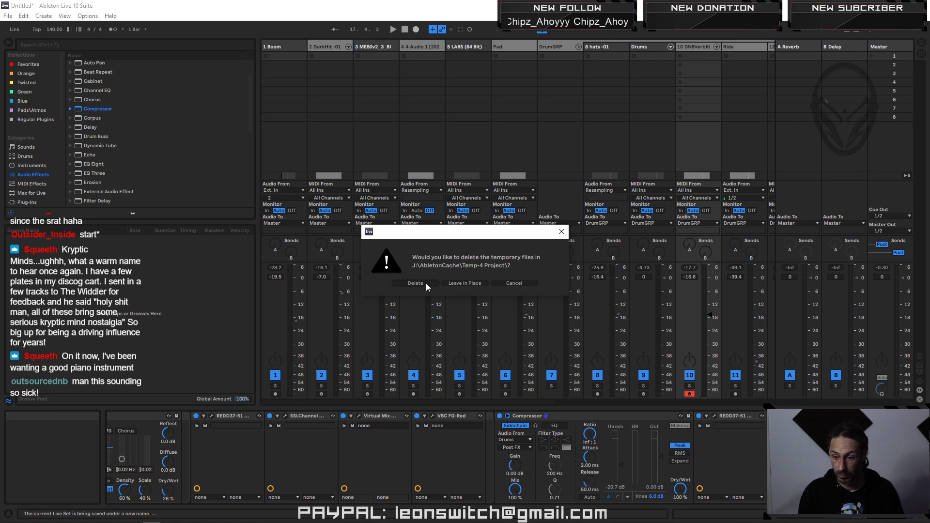
click(466, 283)
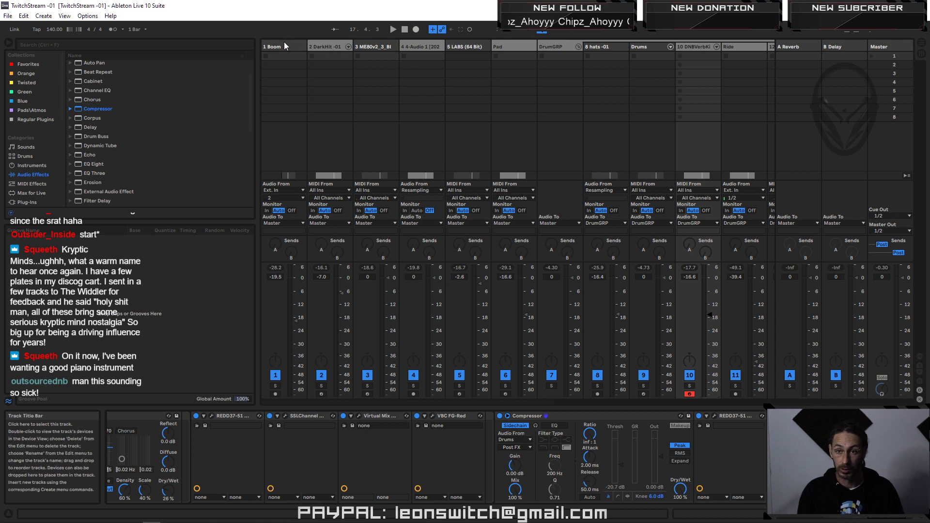
Step: Play the loop, narrow the browser and check the levels across all mixer channels
key(space)
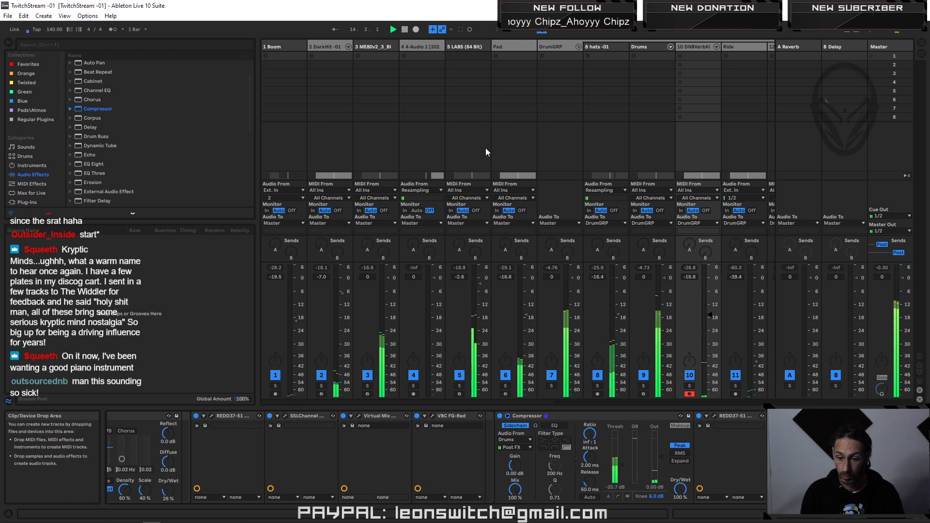
scroll(486, 147, right, 5)
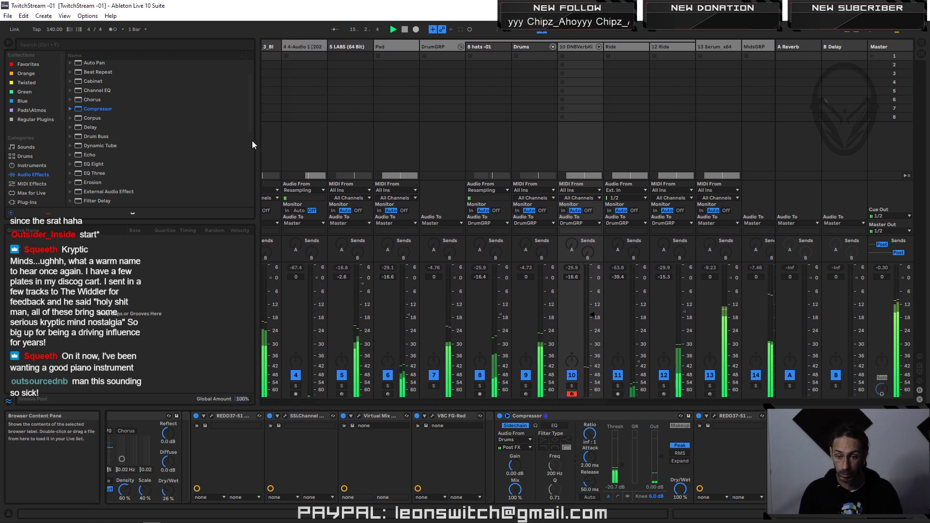
drag(257, 144, 155, 147)
drag(573, 192, 759, 184)
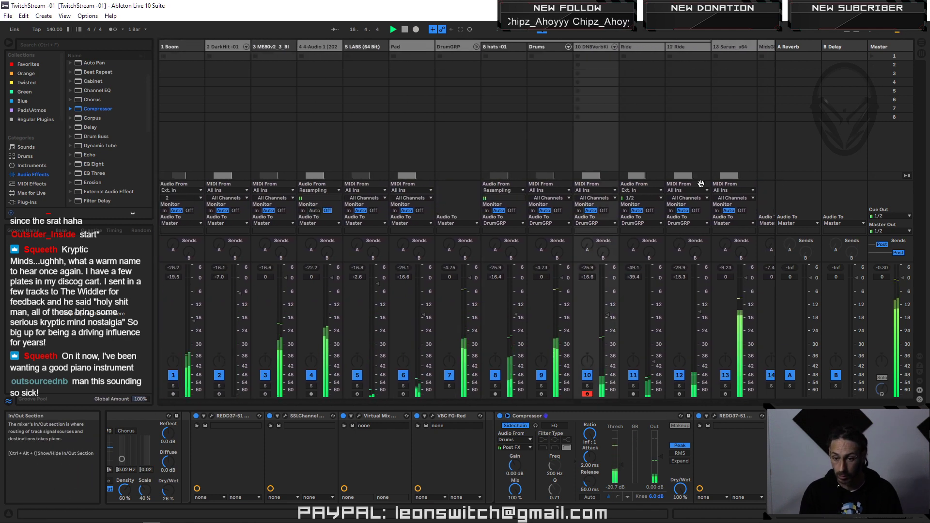
drag(668, 191, 436, 201)
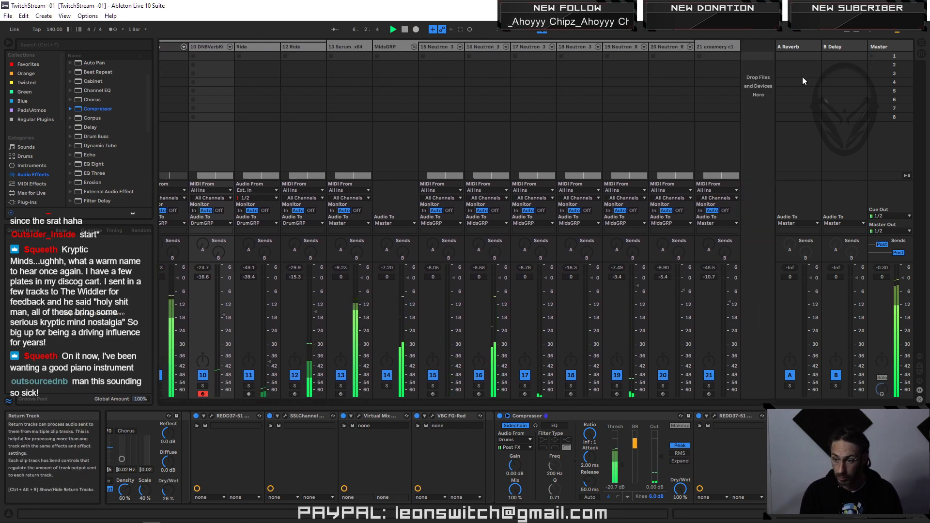
Step: Return to the arrangement, hide the device view and look over all tracks while the loop plays
key(Tab)
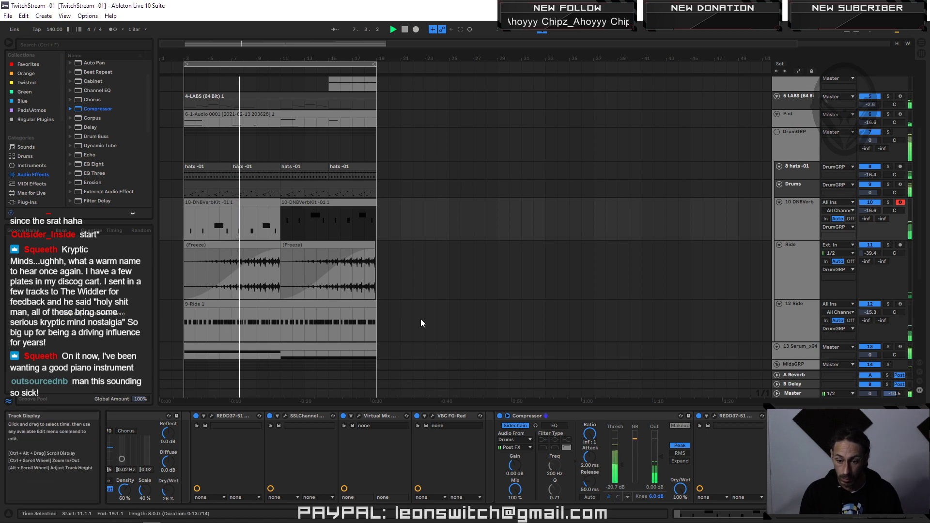
key(ctrl+alt+l)
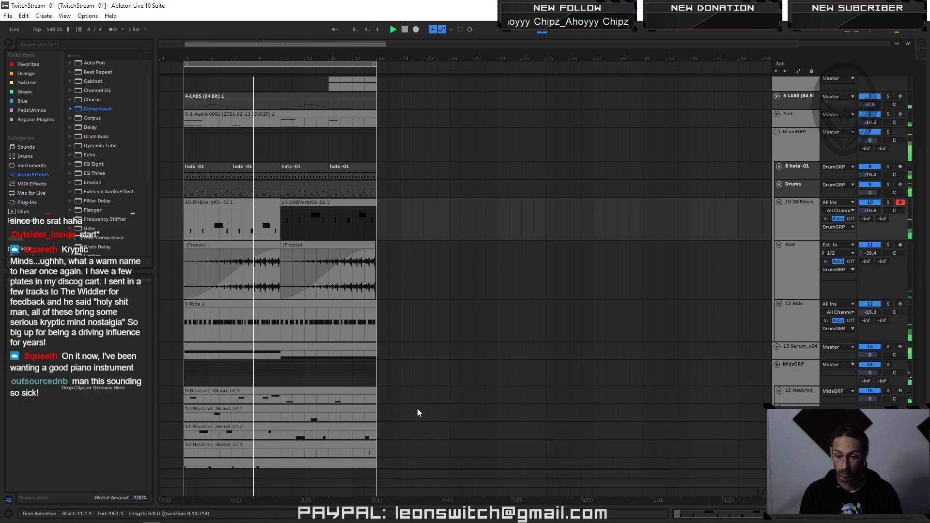
scroll(397, 379, up, 5)
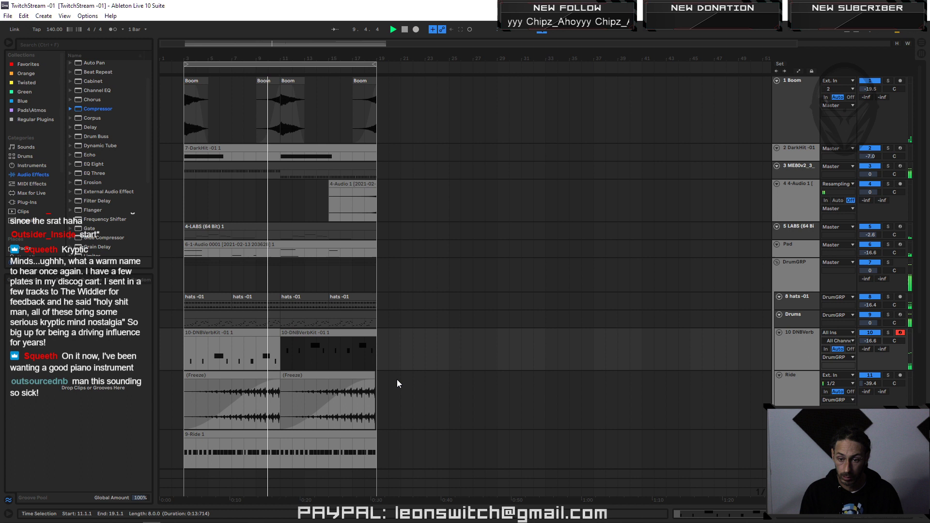
scroll(421, 394, down, 3)
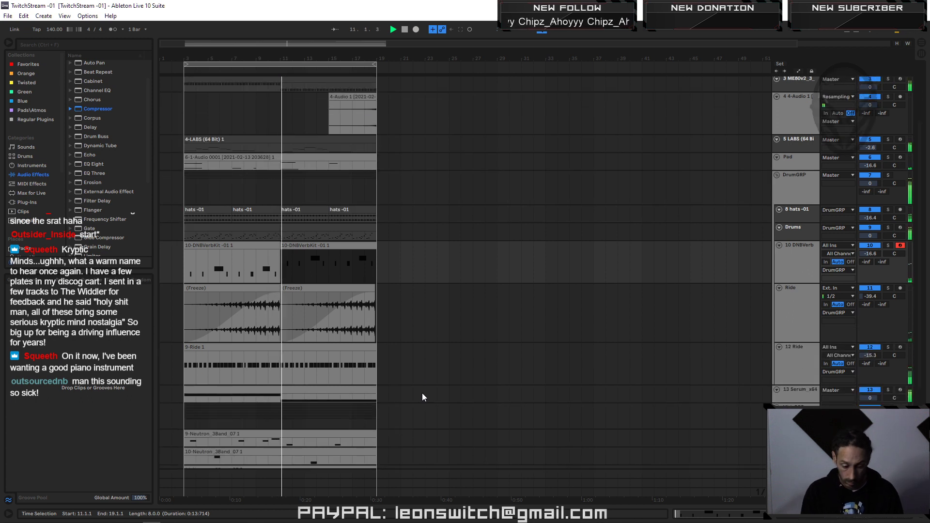
scroll(423, 398, down, 3)
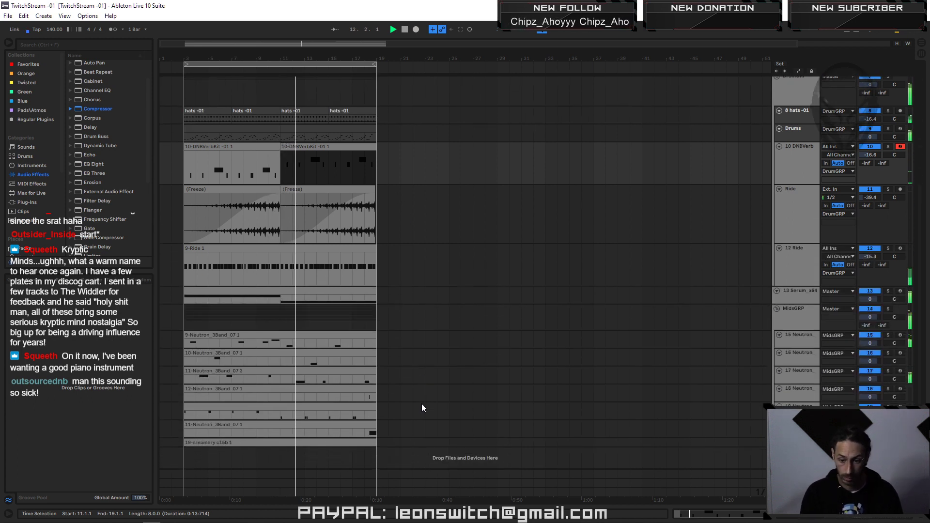